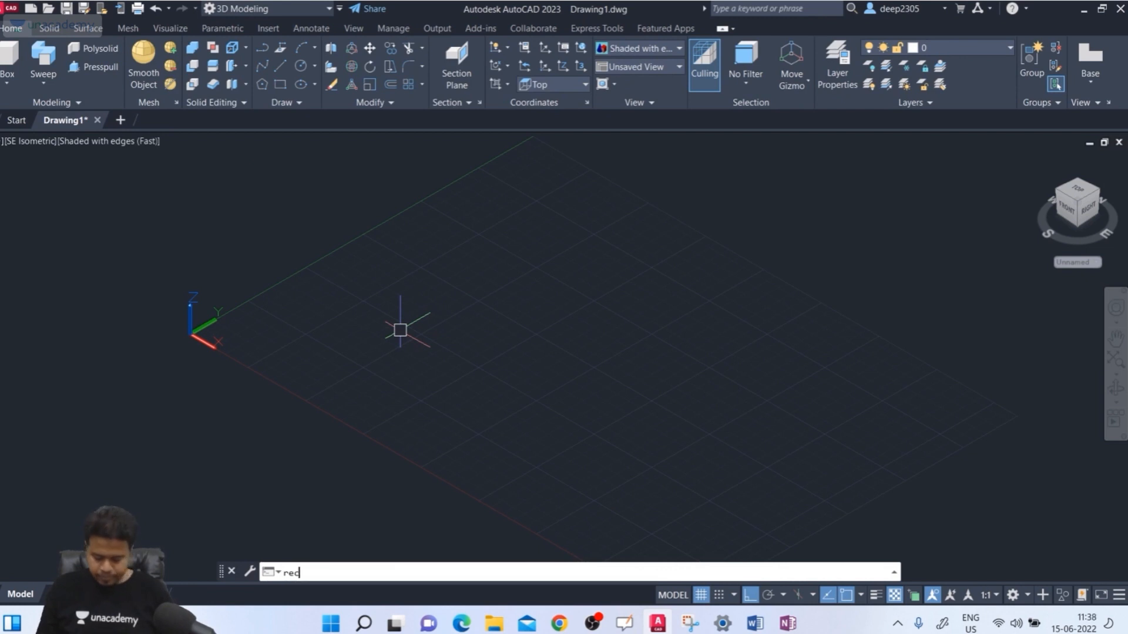
Draw a freehand rectangle on the ground plane in the isometric view
key(Return)
click(388, 330)
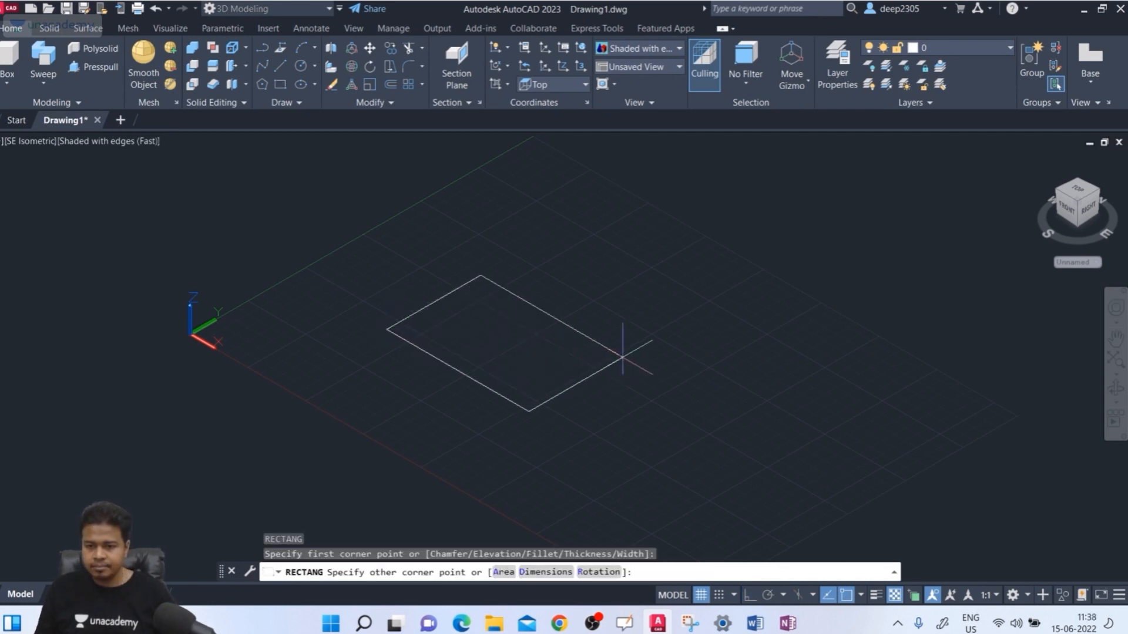
click(639, 350)
Draw a circle centred on the rectangle's geometric centre that stays well inside its edges
text(c)
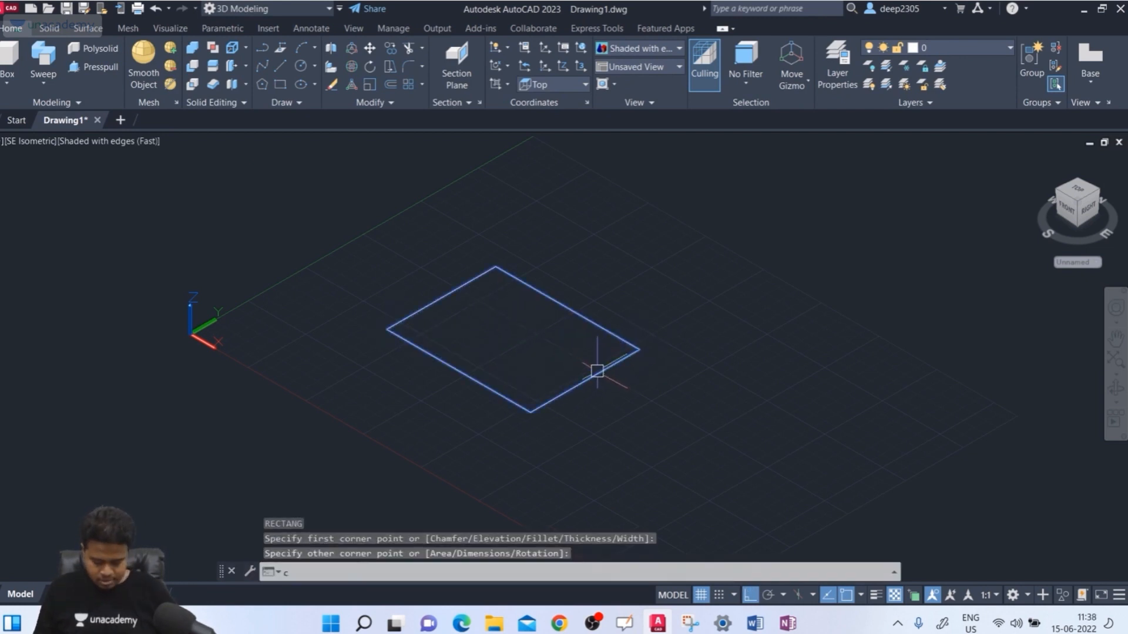
key(Return)
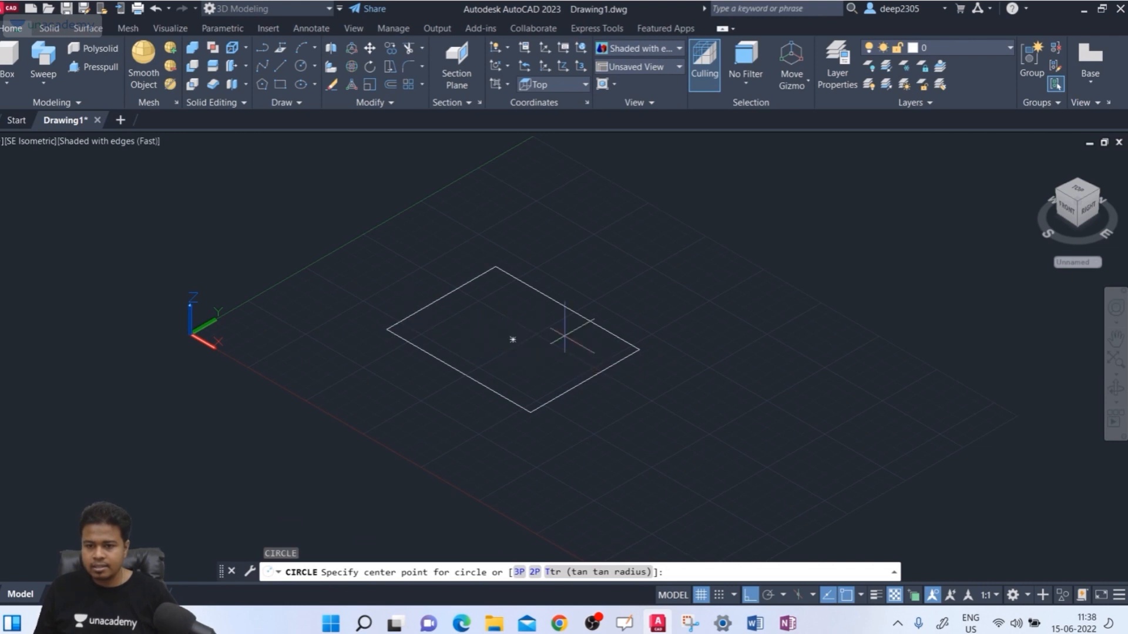
click(512, 339)
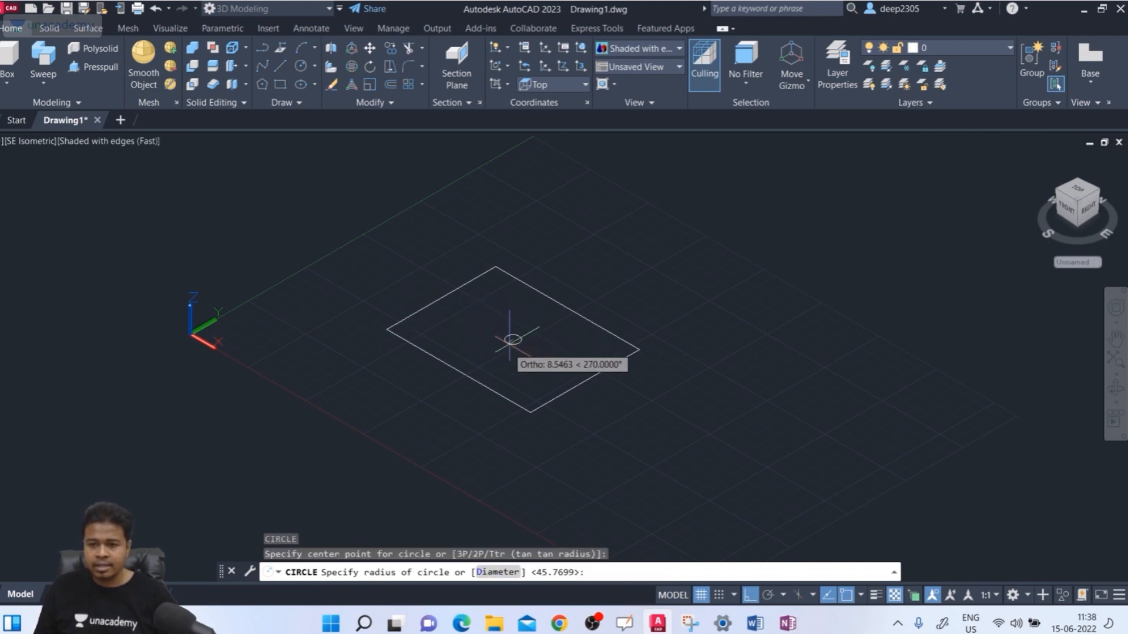
click(497, 367)
key(Return)
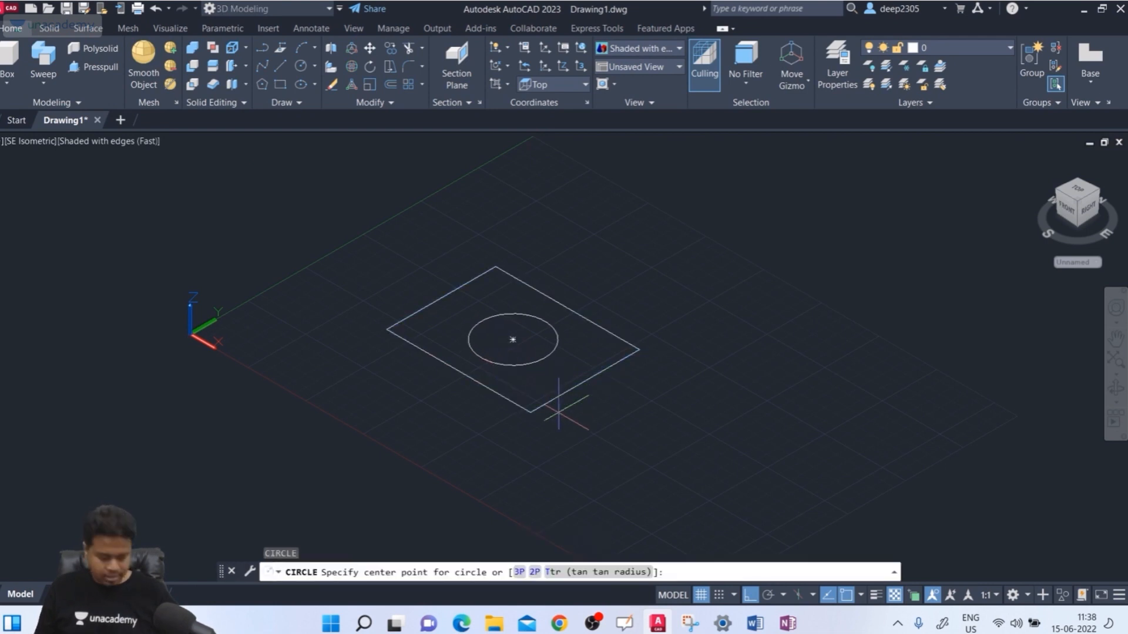
key(Escape)
Draw a 6-sided polygon from the circle's centre with the Circumscribed about circle option, larger than the circle but inside the rectangle
text(pol)
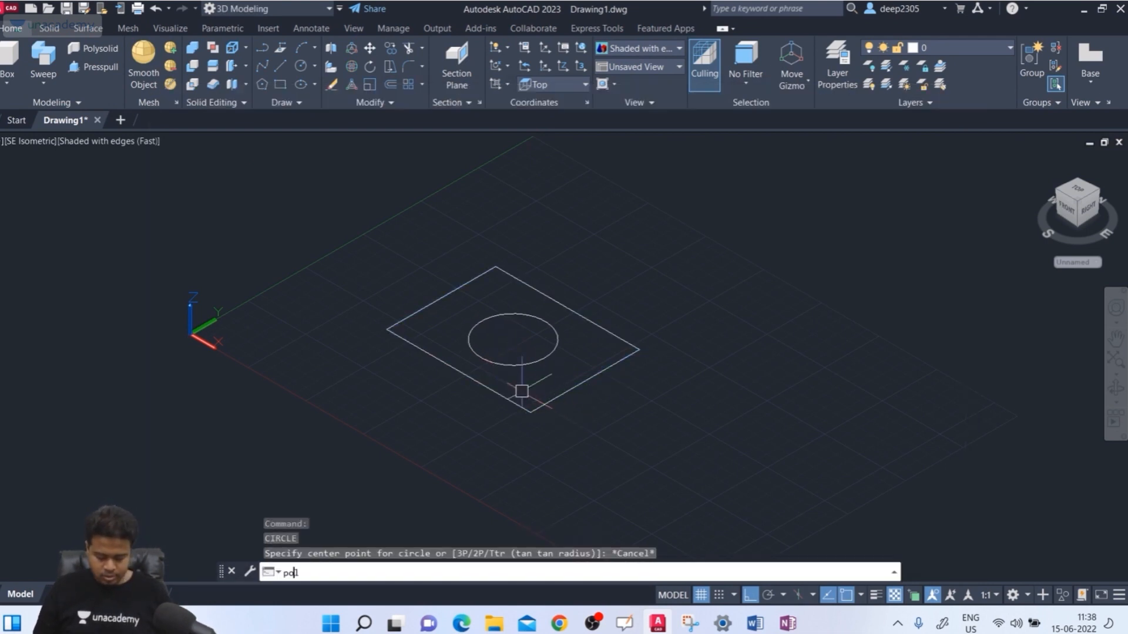
key(Return)
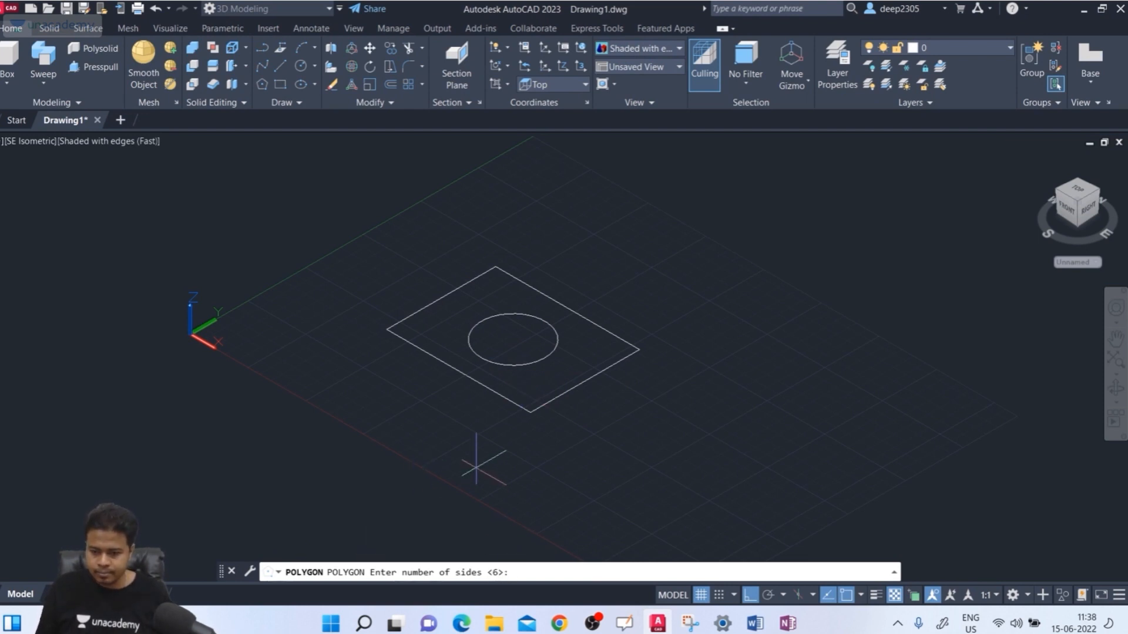
key(Return)
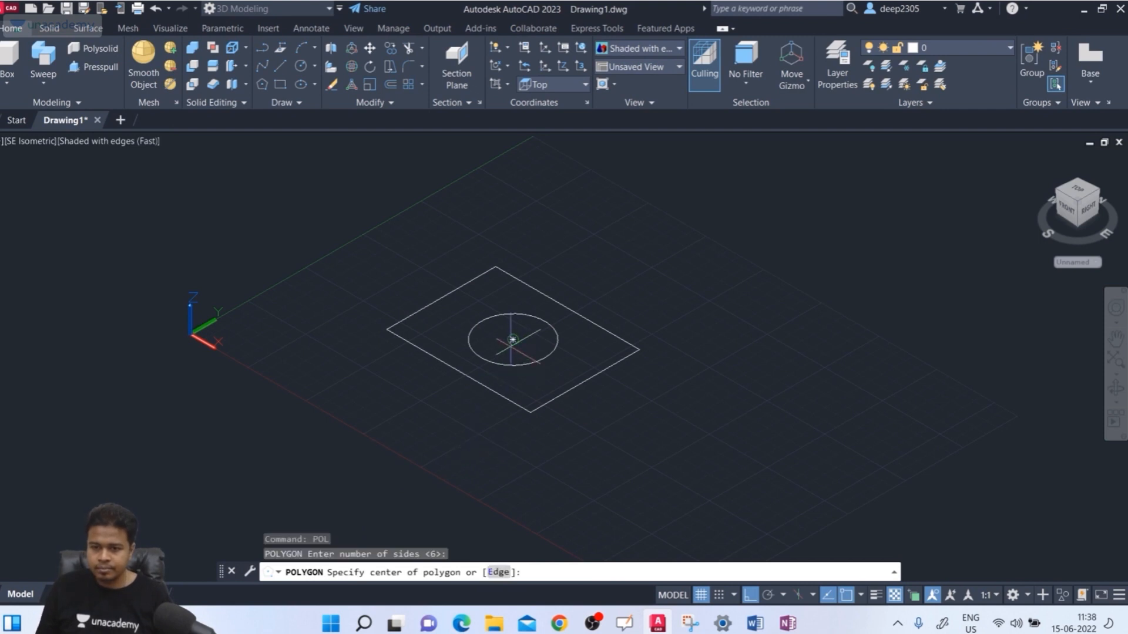
click(513, 340)
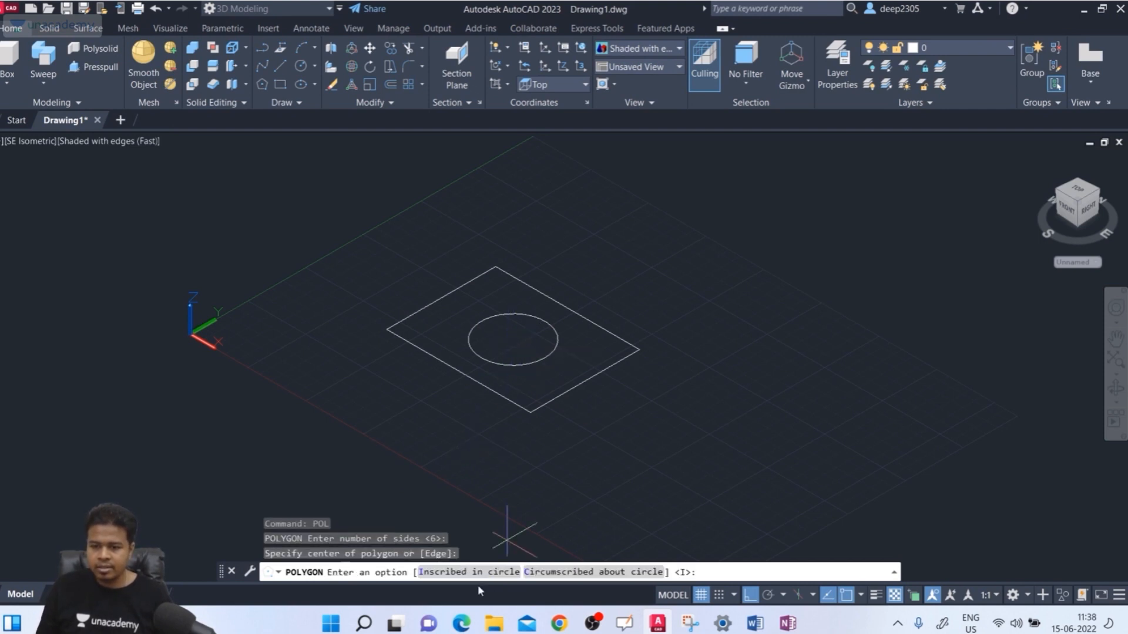
click(586, 574)
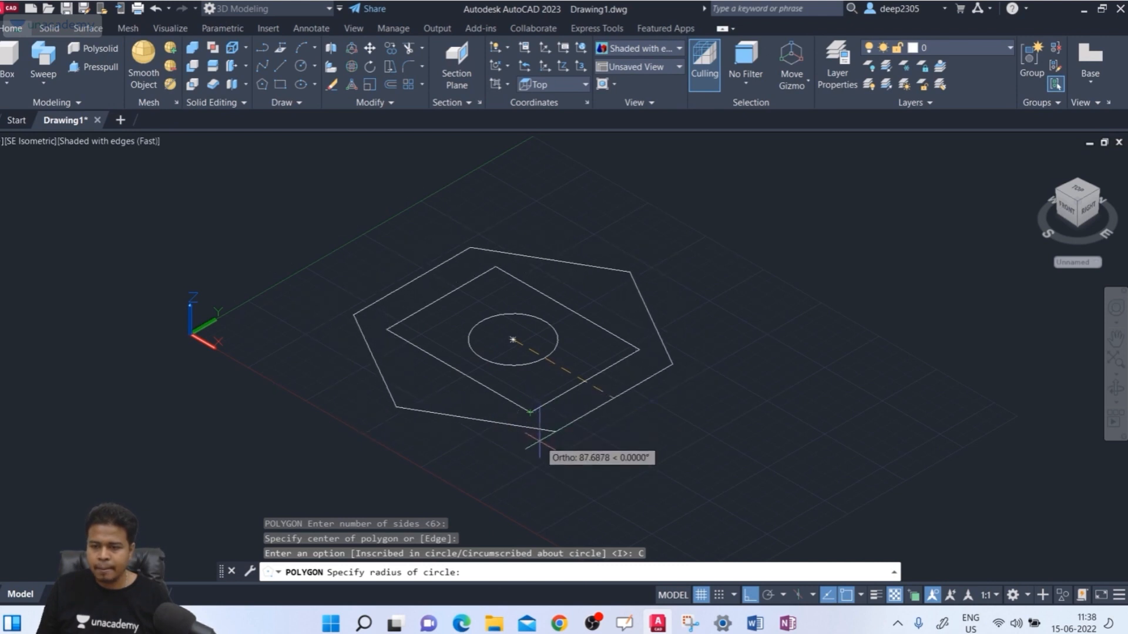
scroll(520, 381, up, 3)
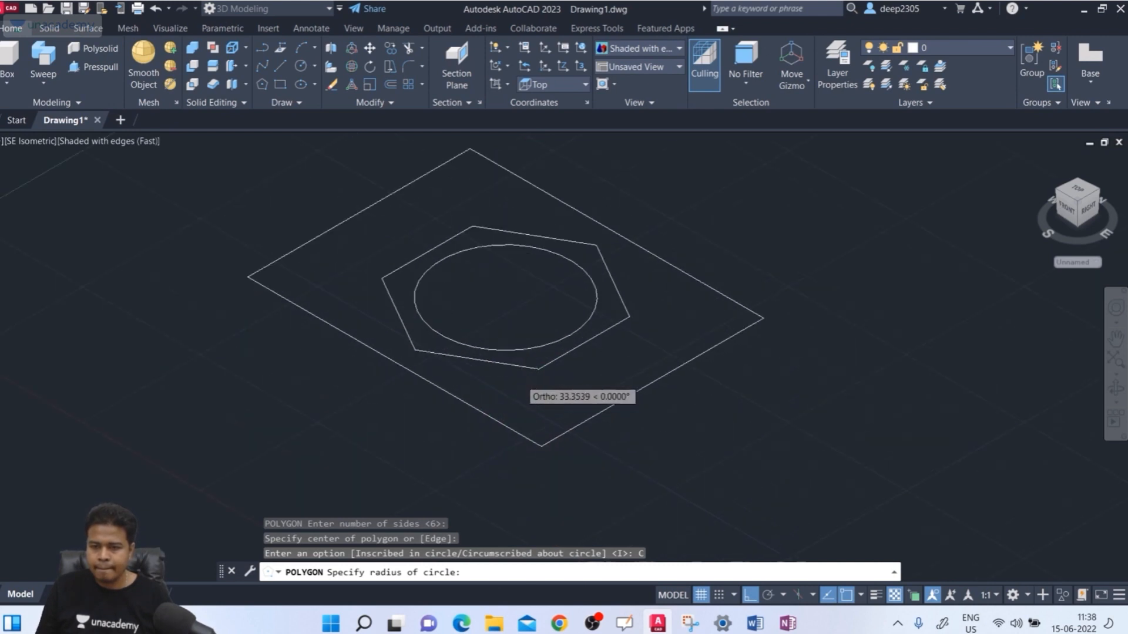
click(525, 396)
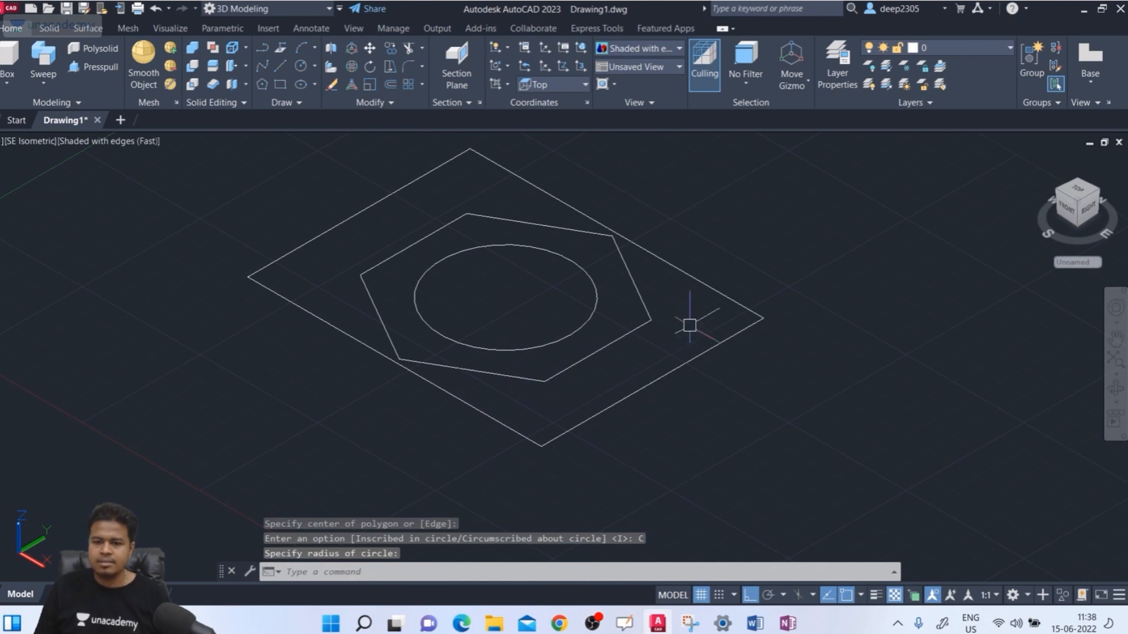
scroll(643, 365, down, 3)
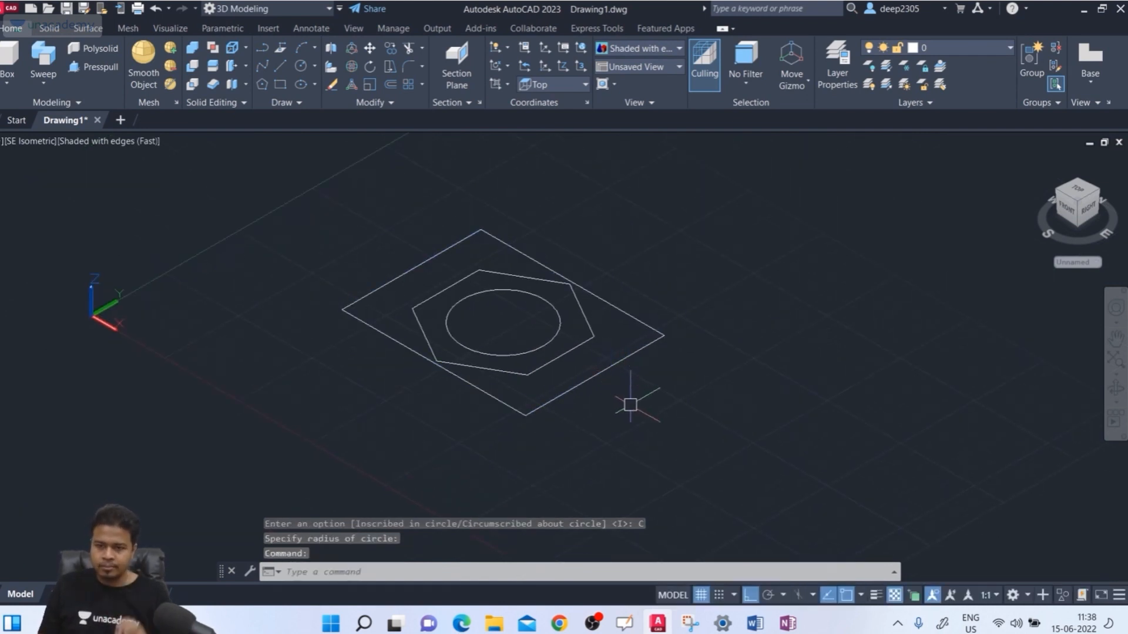
key(Escape)
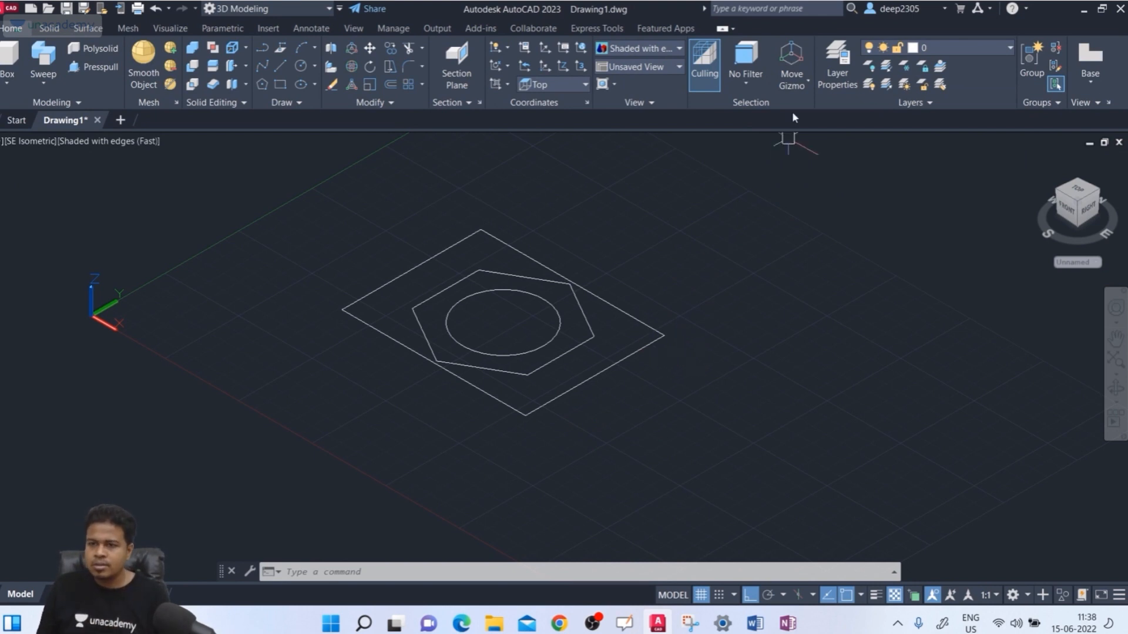
Move the circle vertically along the Z axis with the move gizmo so it sits above the rectangle
click(795, 73)
click(786, 76)
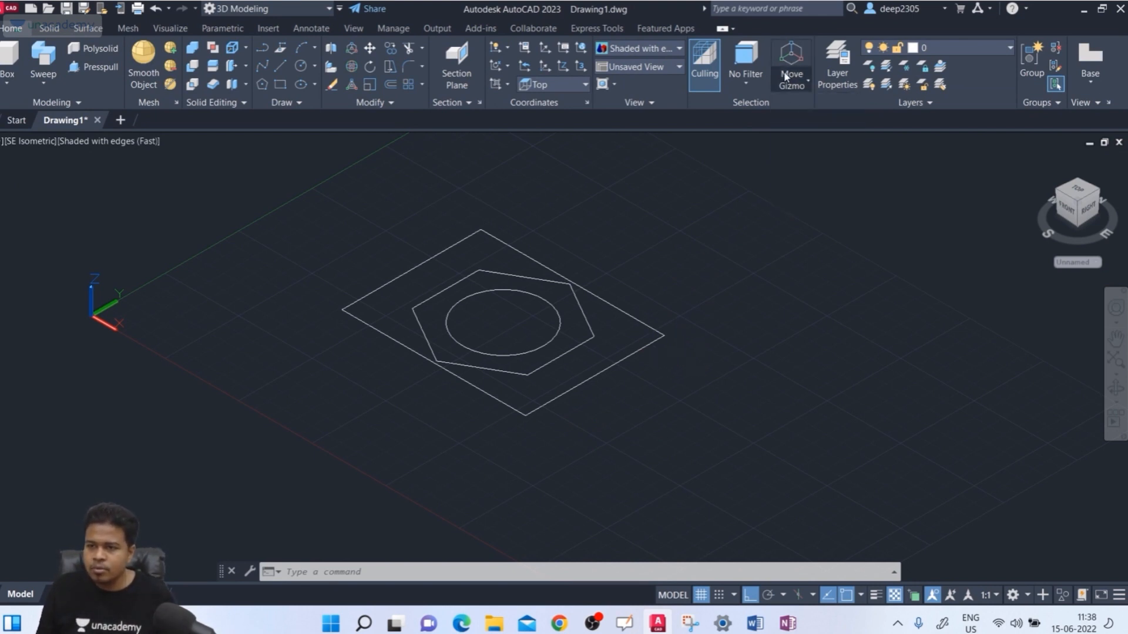
click(557, 330)
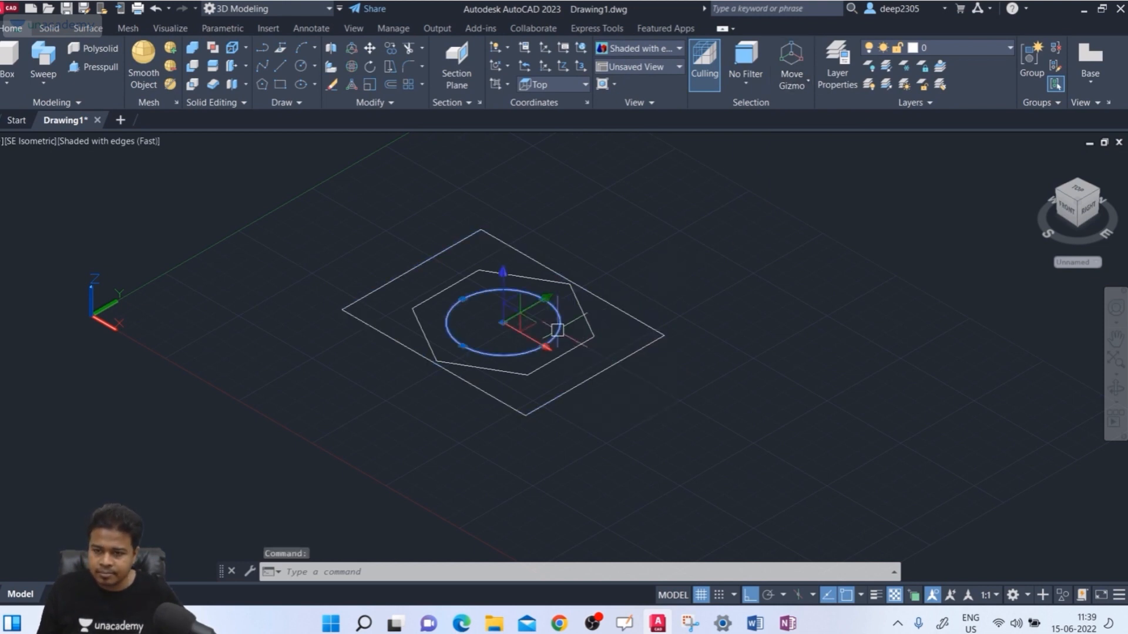
click(504, 286)
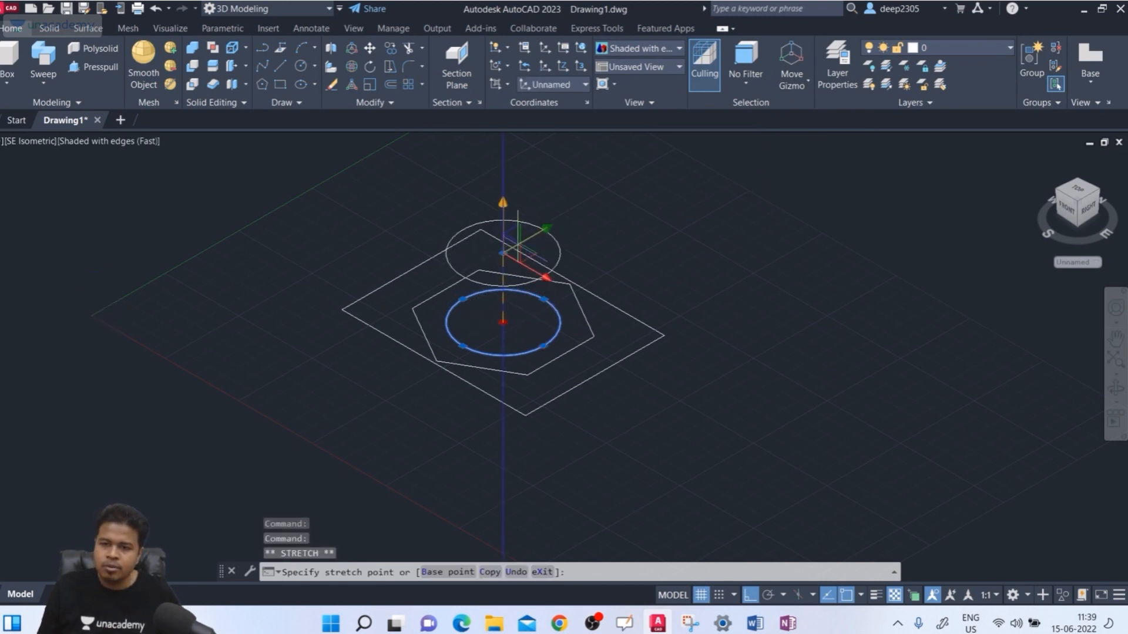
click(503, 237)
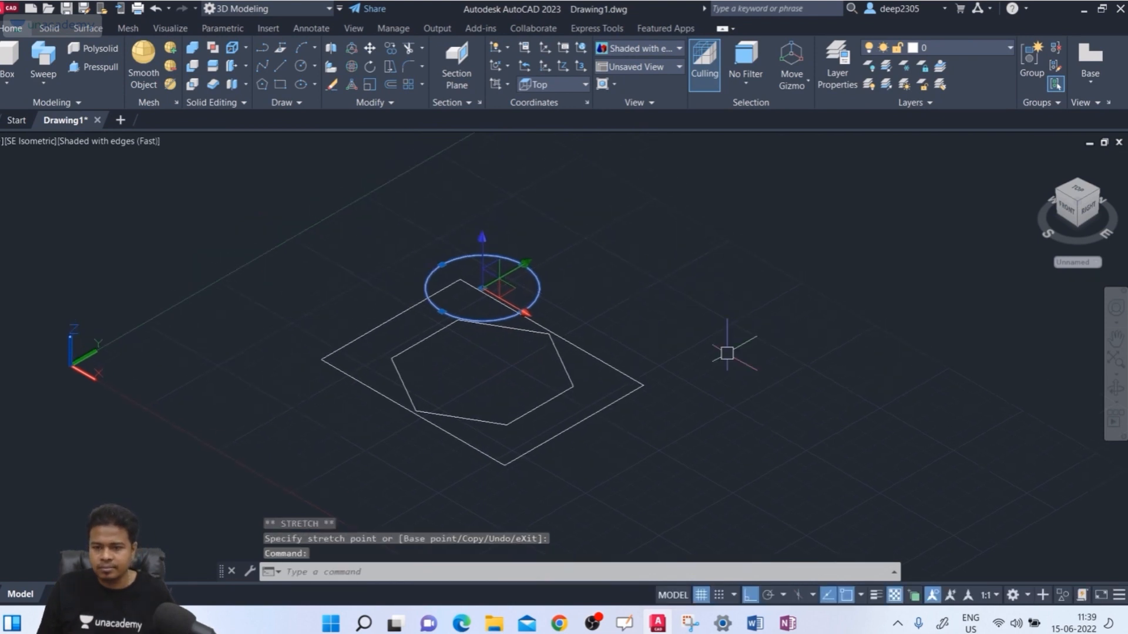
key(Escape)
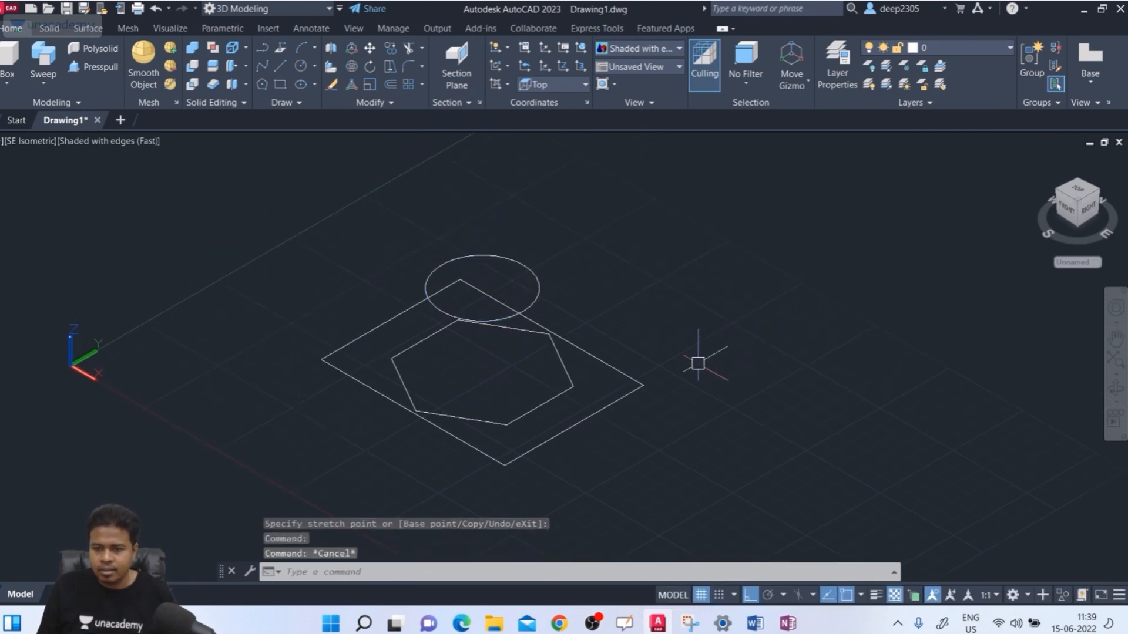
Raise the hexagon along the Z axis with the move gizmo to a level above the circle
click(554, 402)
click(485, 344)
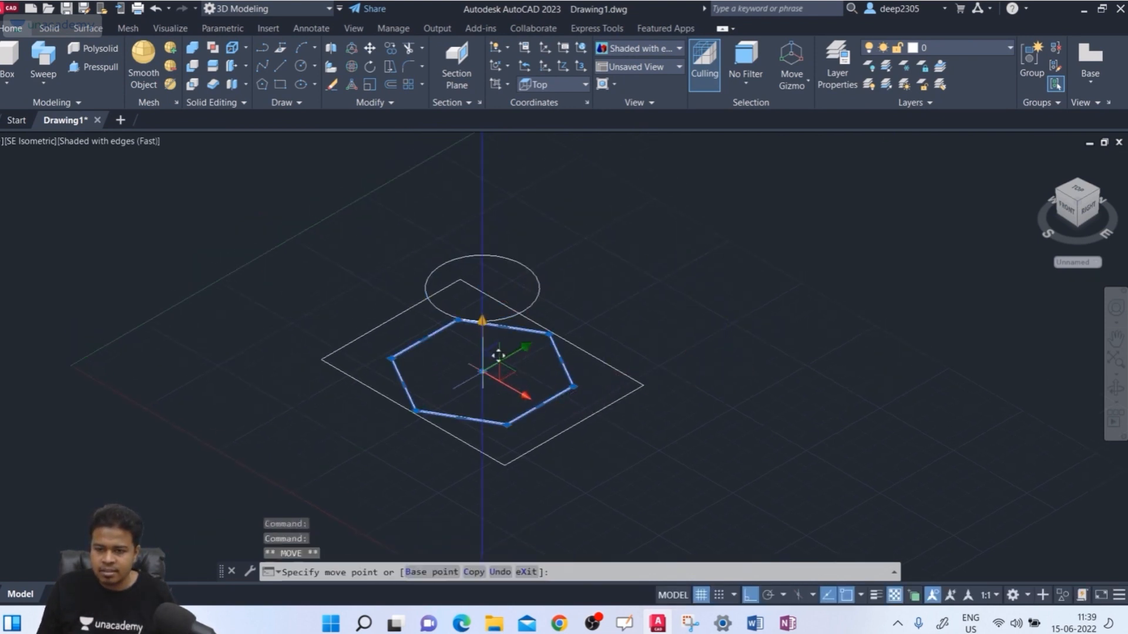
click(492, 169)
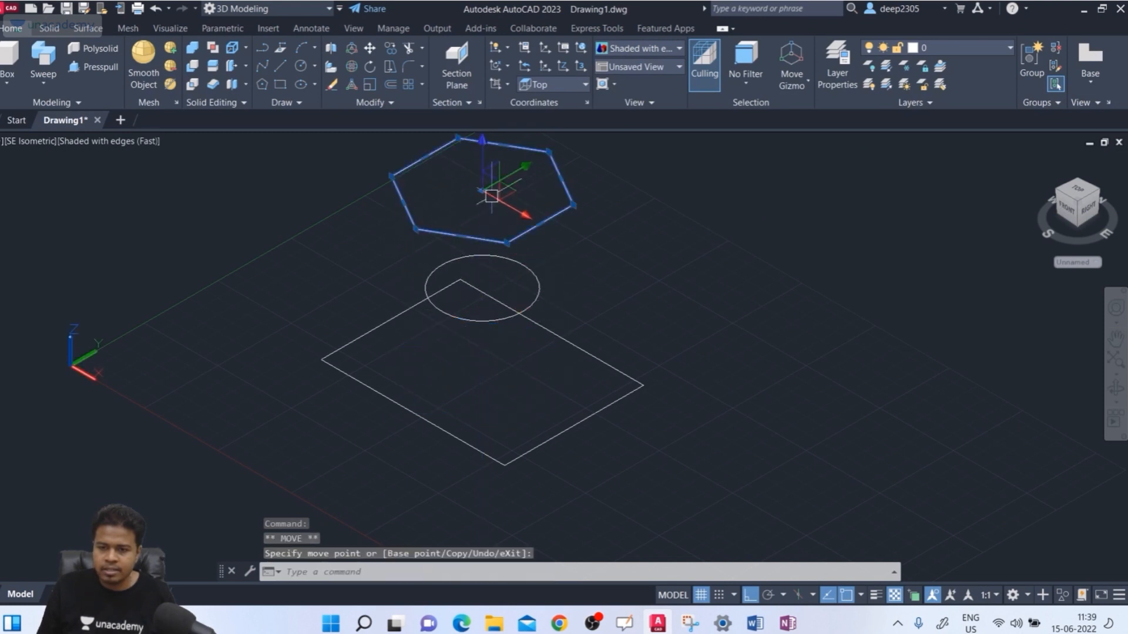
click(712, 404)
key(Escape)
key(Escape)
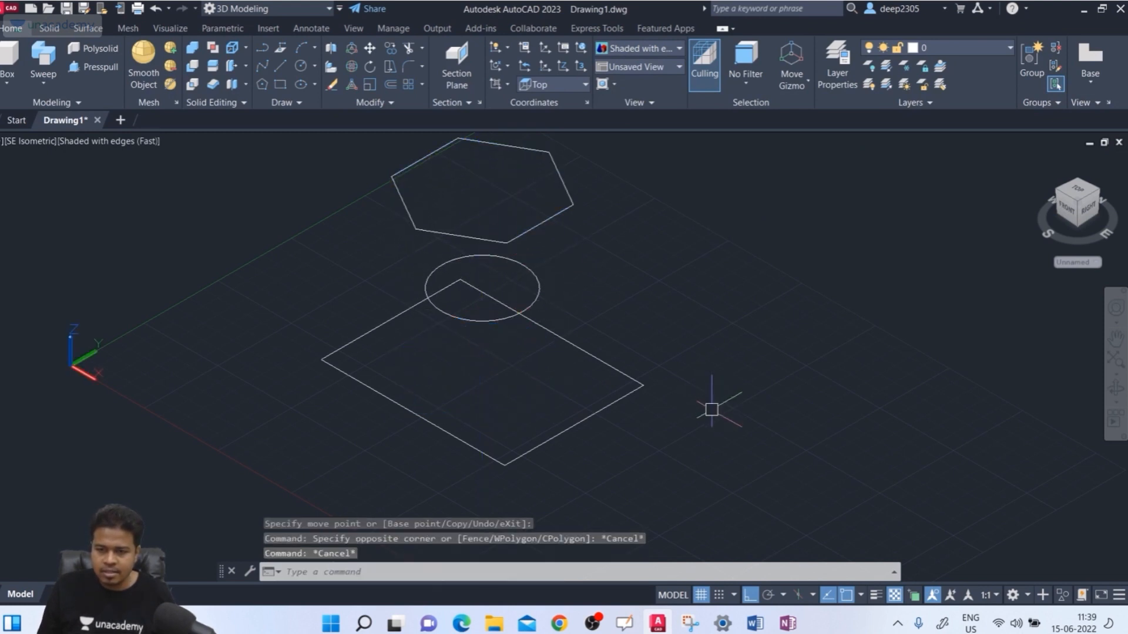
Loft a solid through the rectangle, circle and hexagon in that order, using cross sections only
shift+middle_drag(712, 404, 699, 427)
text(lo)
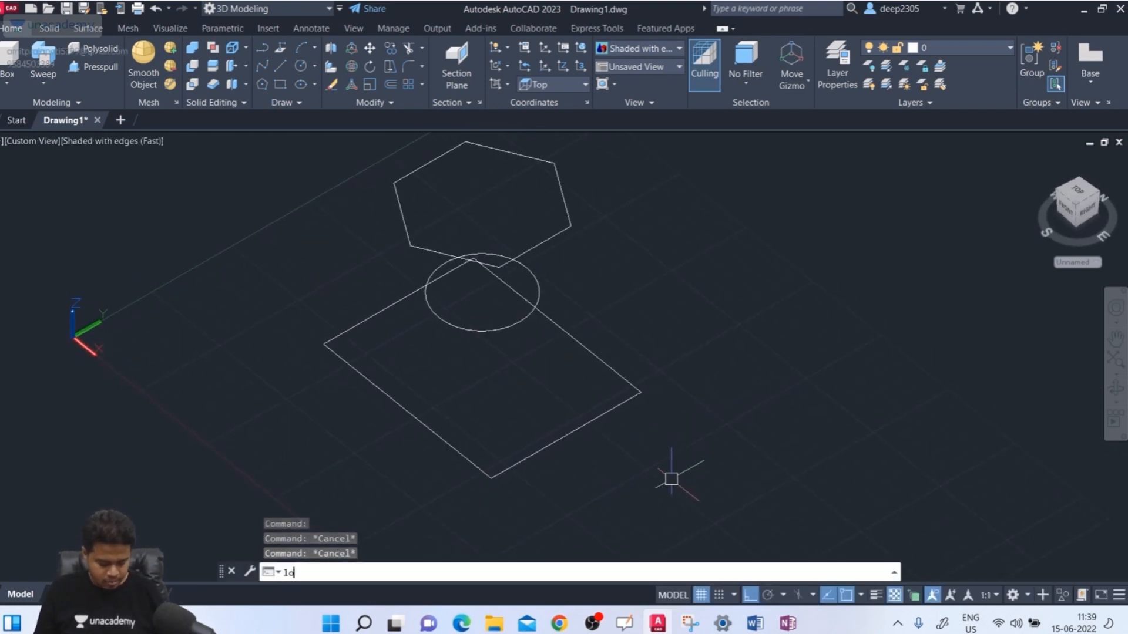
text(ft)
key(Return)
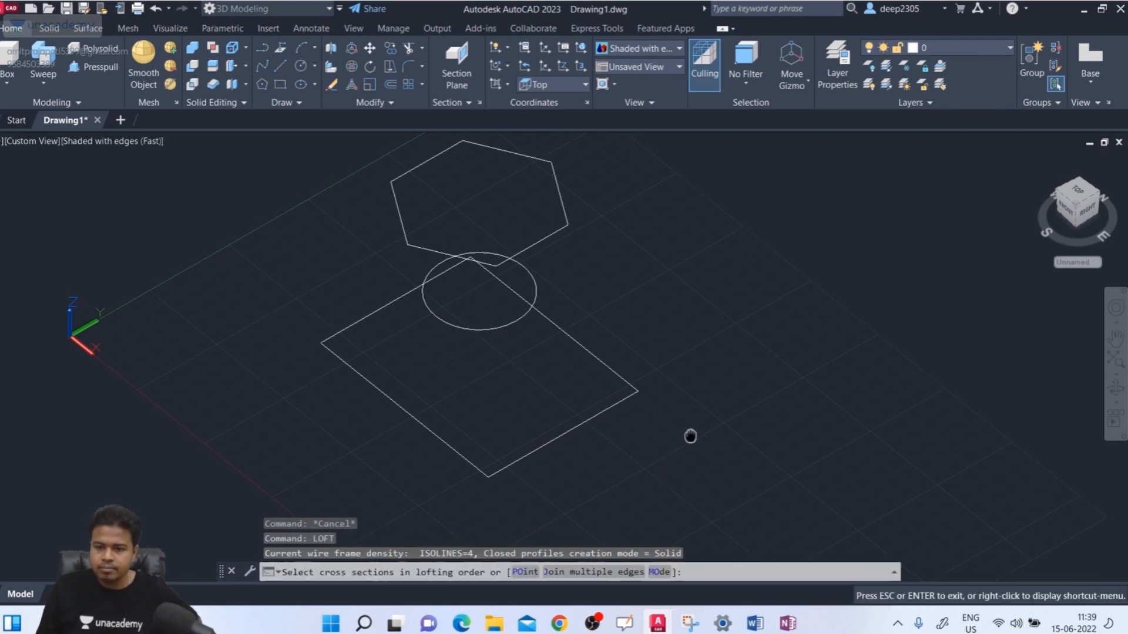
middle_drag(690, 433, 668, 467)
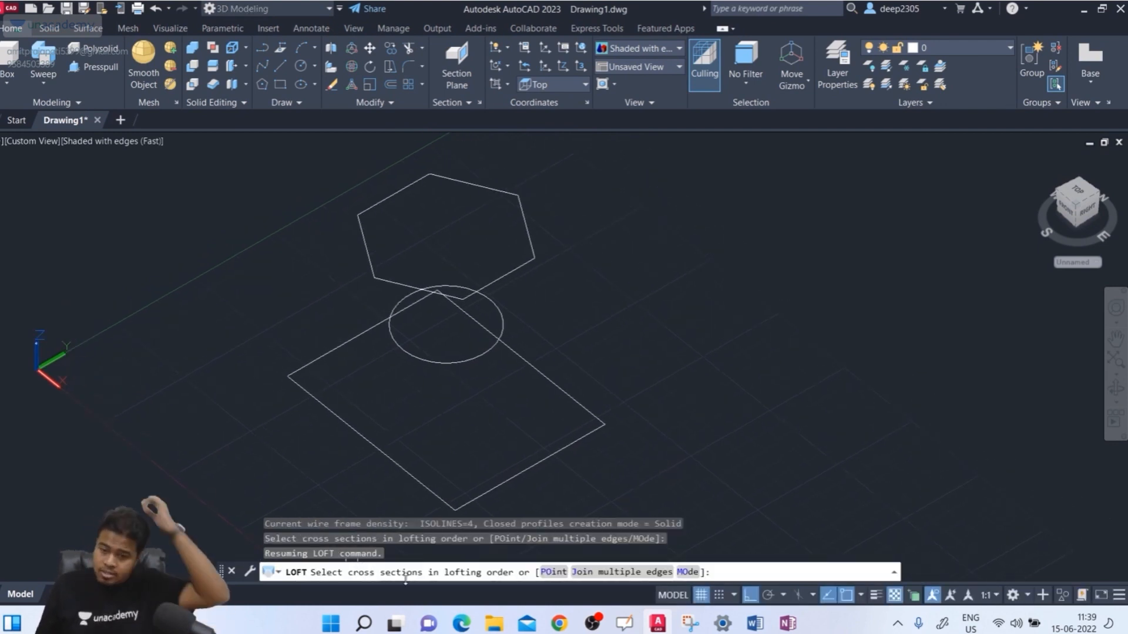
click(548, 463)
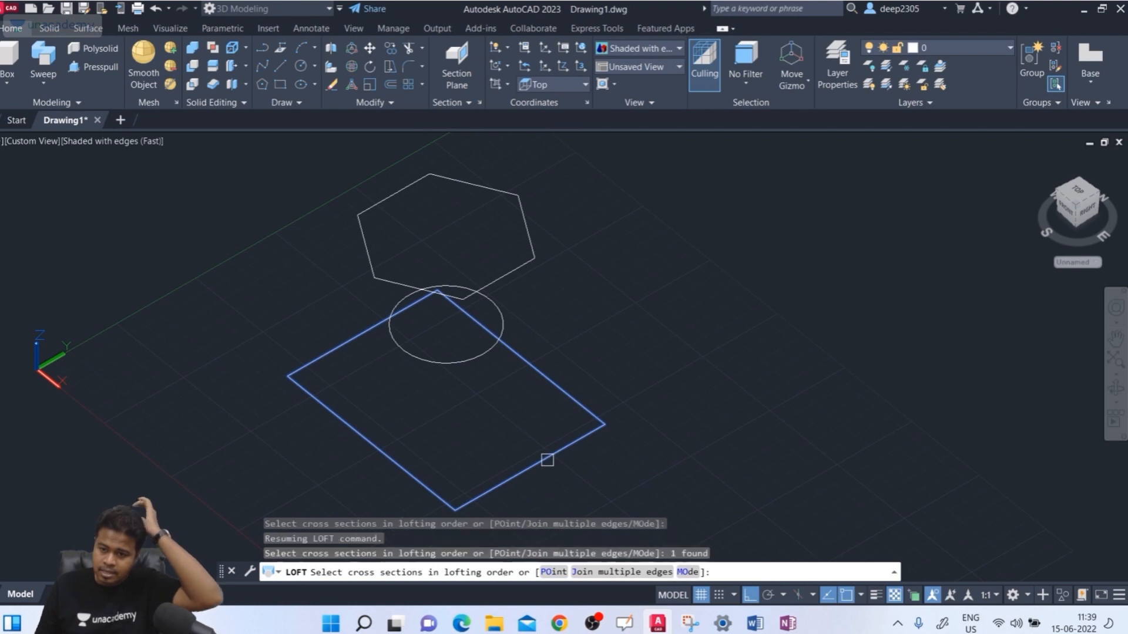
click(471, 359)
click(526, 264)
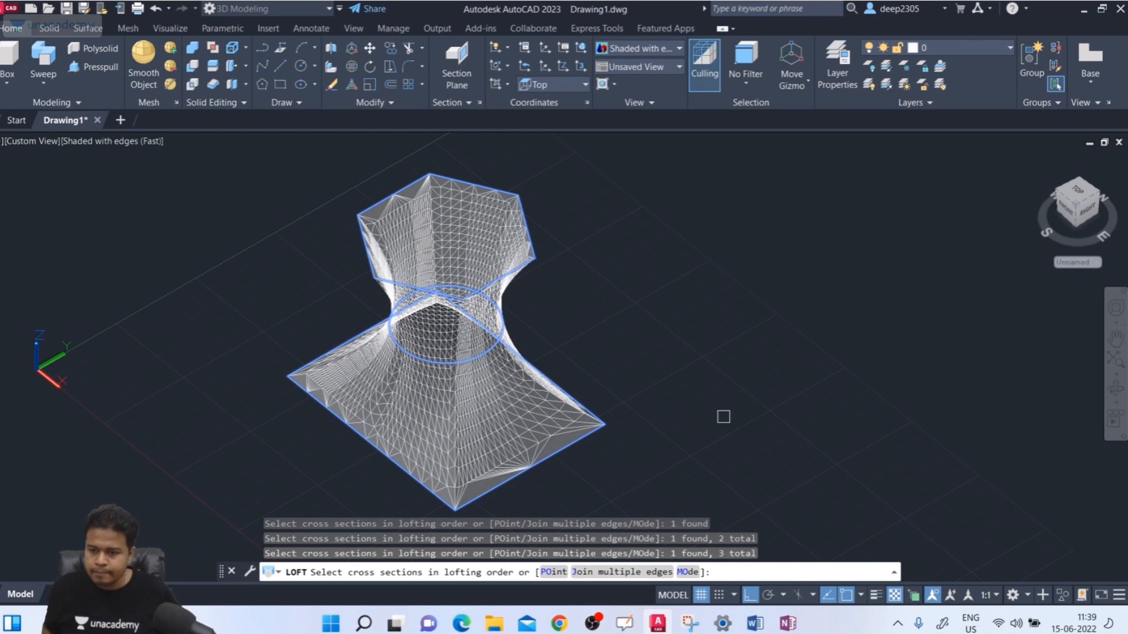
key(Return)
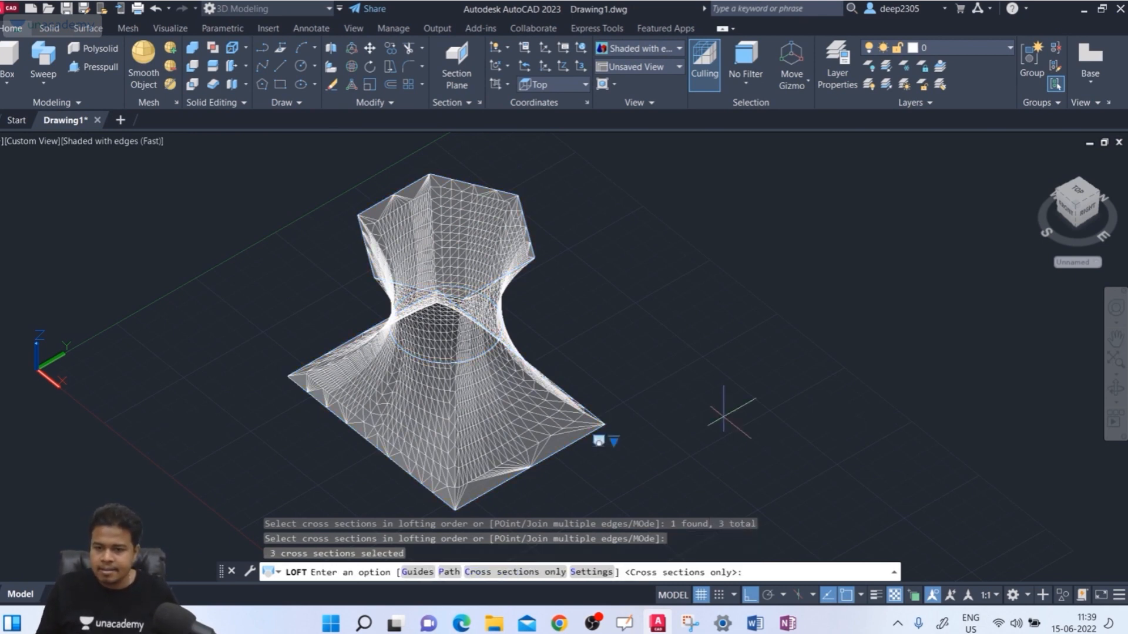
key(Return)
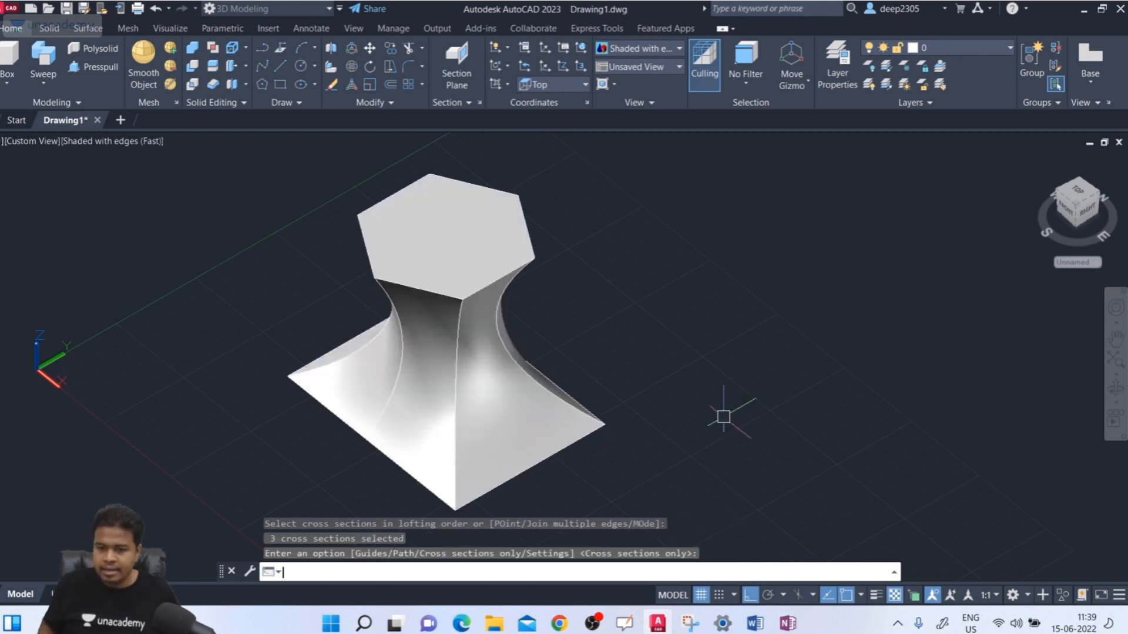
Undo the loft to return to the three separate profiles
shift+middle_drag(637, 347, 685, 335)
key(ctrl+z)
key(ctrl+z)
key(ctrl+z)
key(Escape)
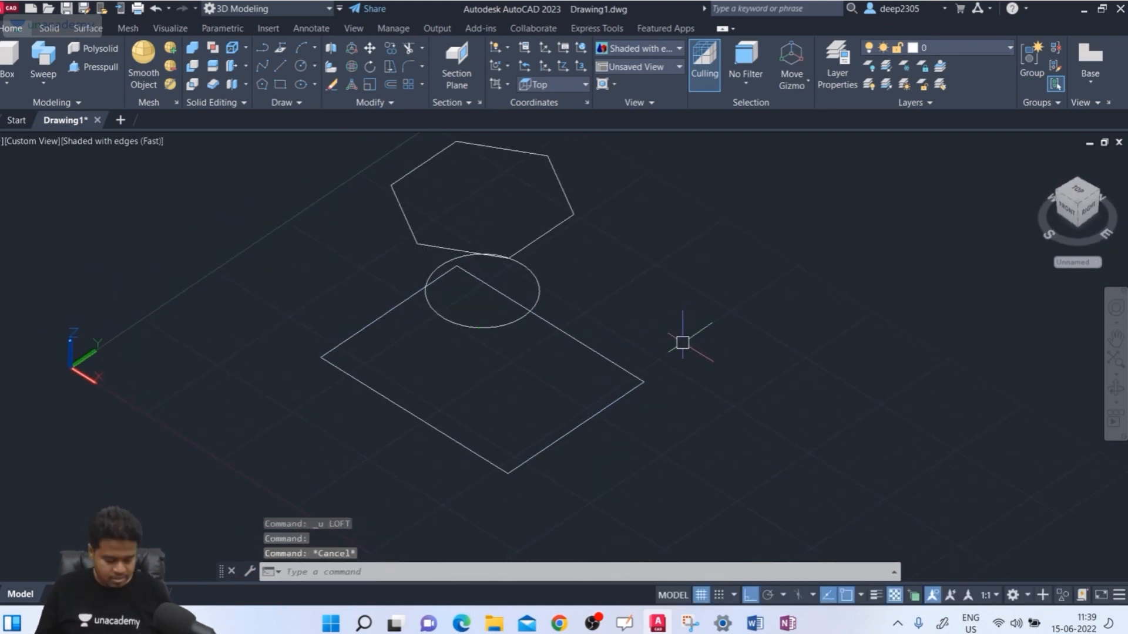
Copy the rectangle, circle and hexagon together about 193 units along the X axis from the rectangle's centre
text(co)
key(Return)
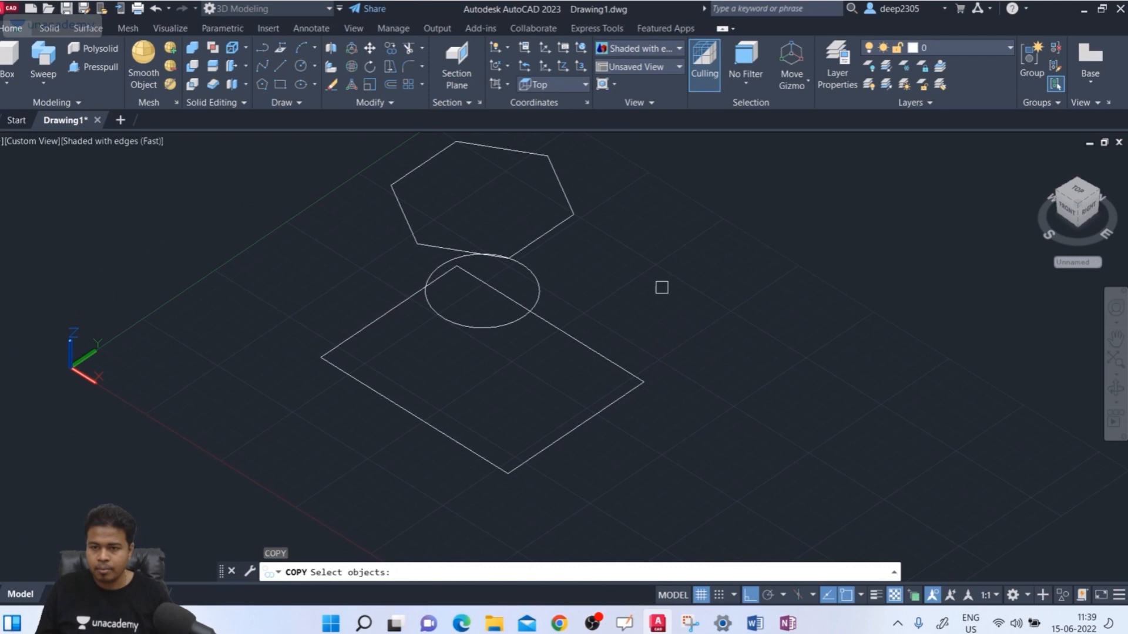
click(701, 184)
click(441, 517)
key(Return)
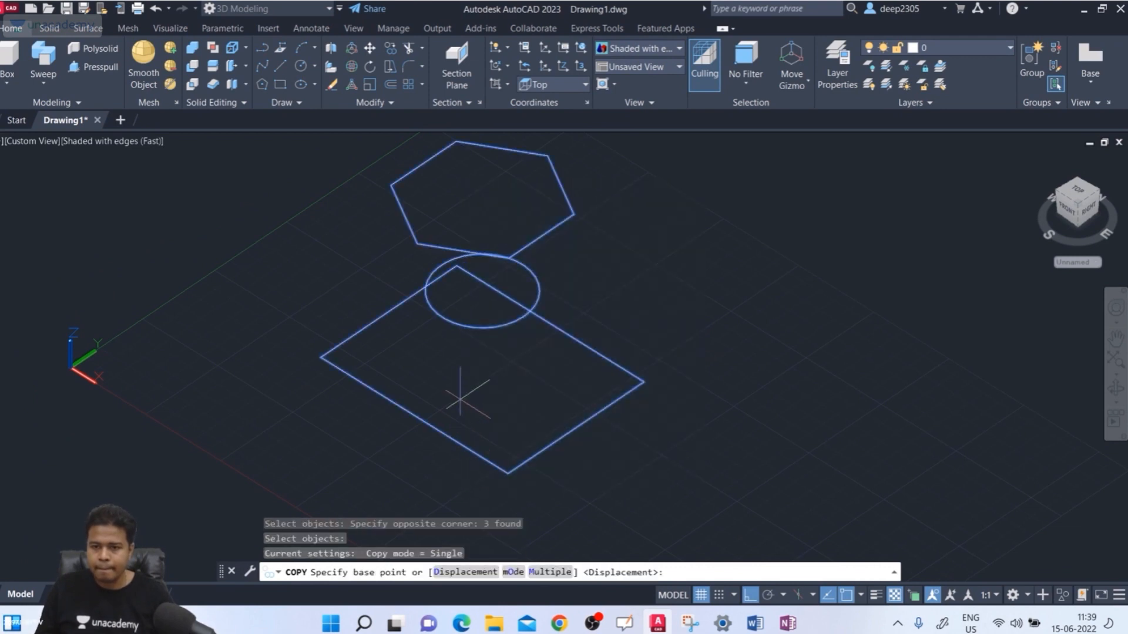
click(481, 370)
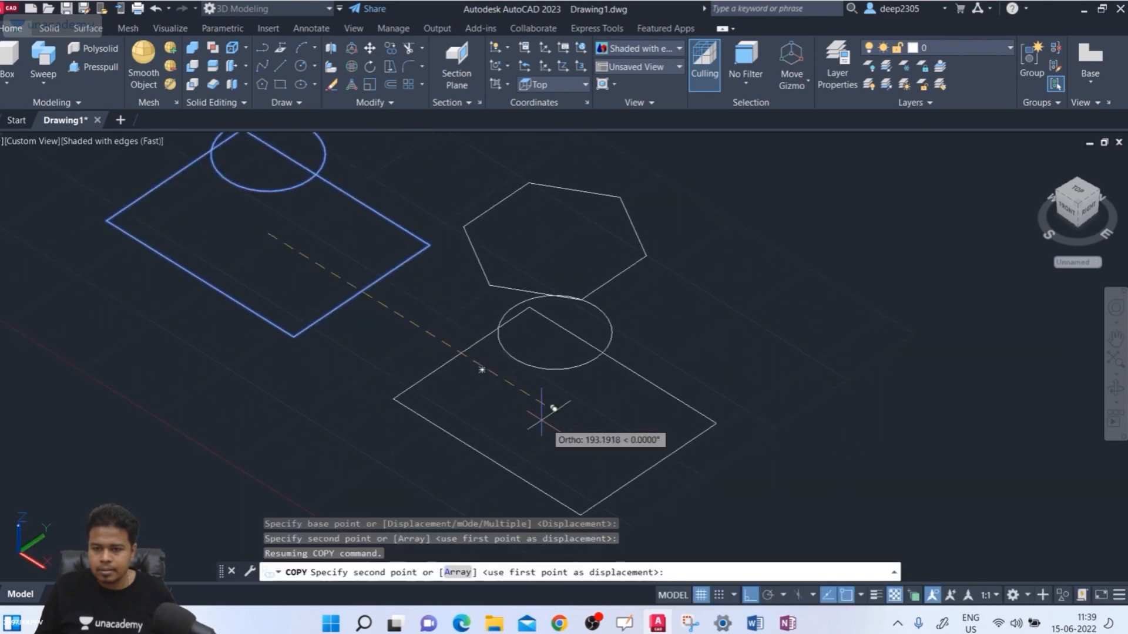
click(555, 408)
scroll(693, 374, down, 3)
shift+middle_drag(702, 339, 699, 356)
middle_drag(686, 368, 716, 377)
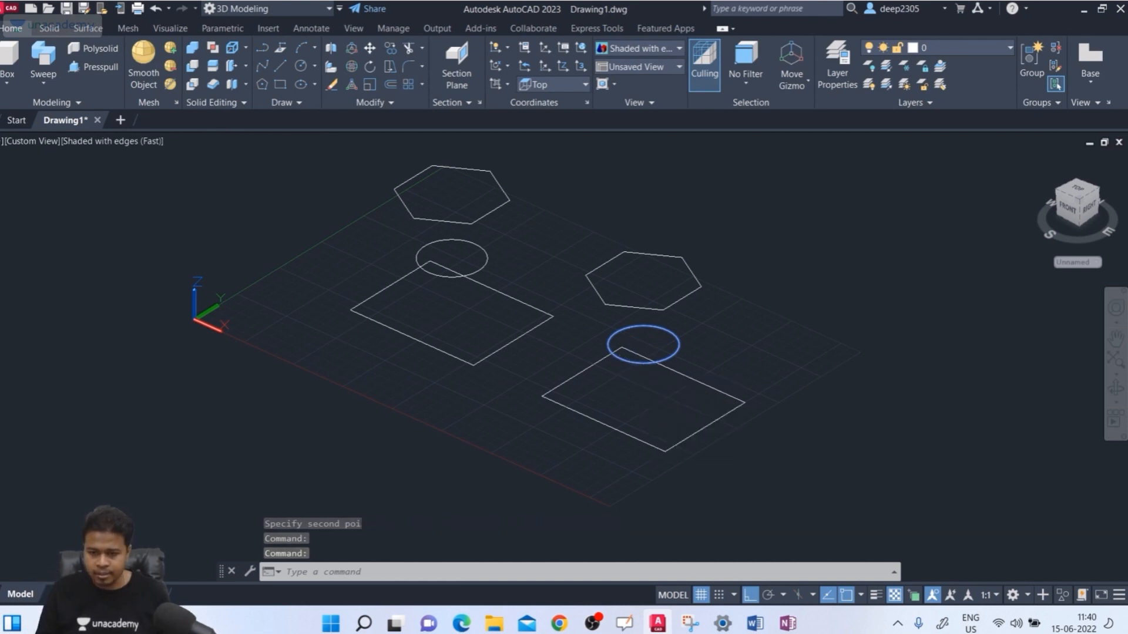
Copy the second rectangle, circle and hexagon set from its rectangle's front corner further along the X axis, making a third set
key(Escape)
text(co)
key(Return)
click(751, 229)
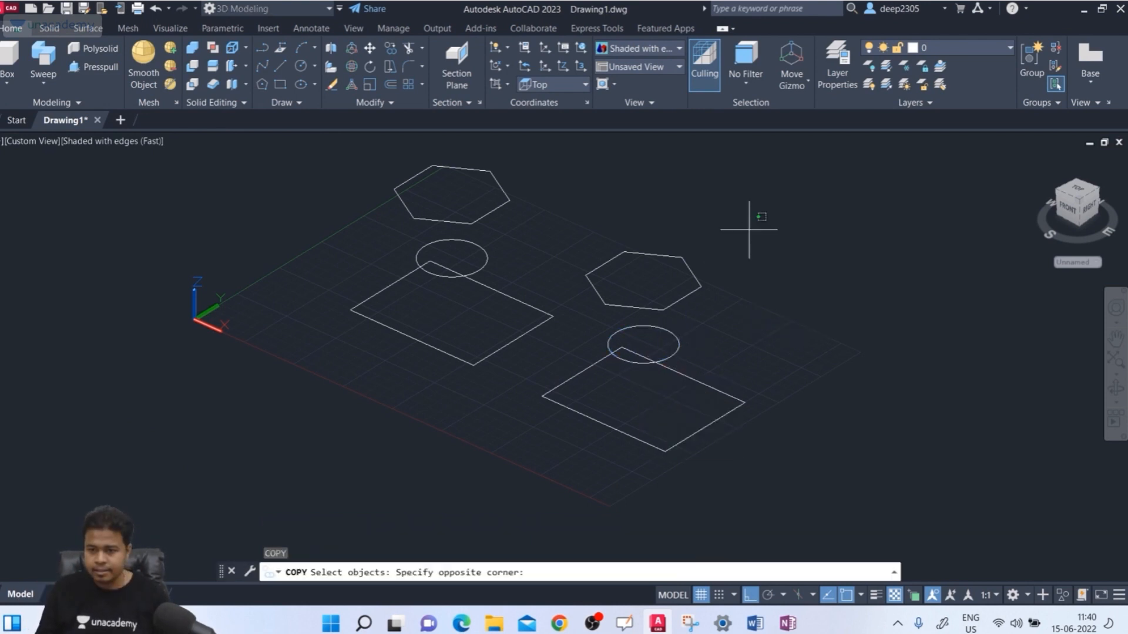
click(591, 478)
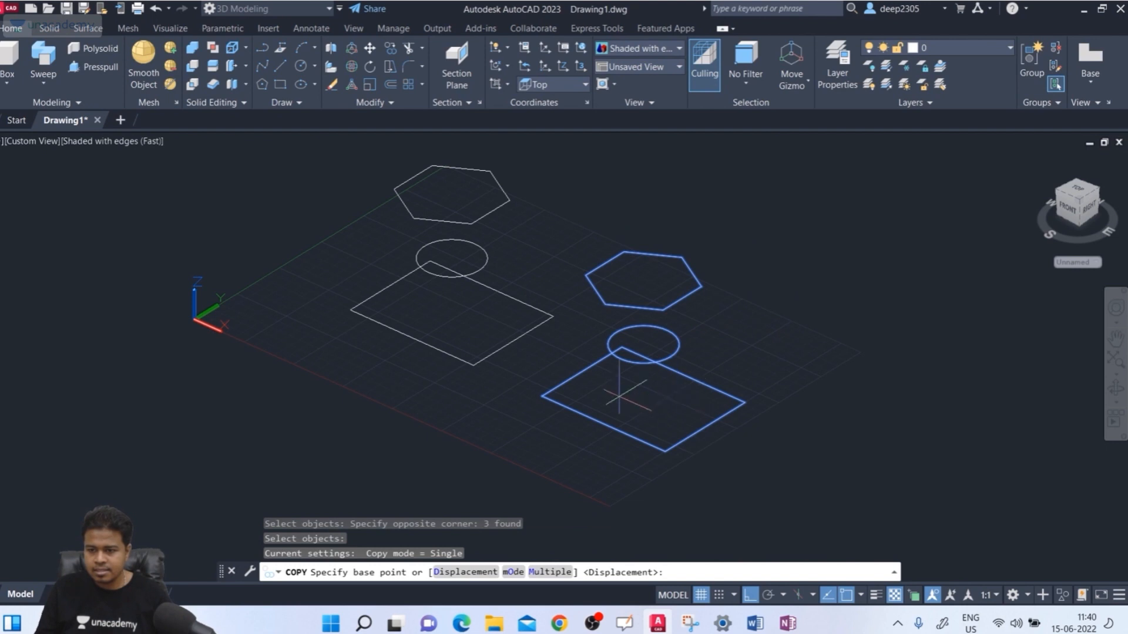
click(665, 452)
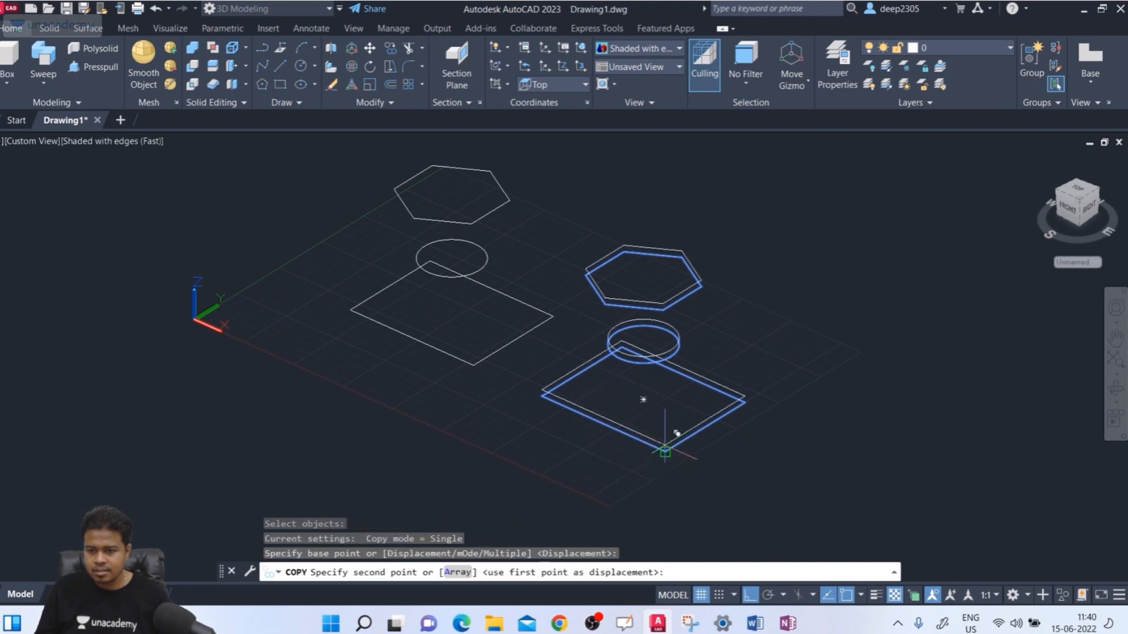
click(845, 532)
middle_drag(874, 420, 821, 403)
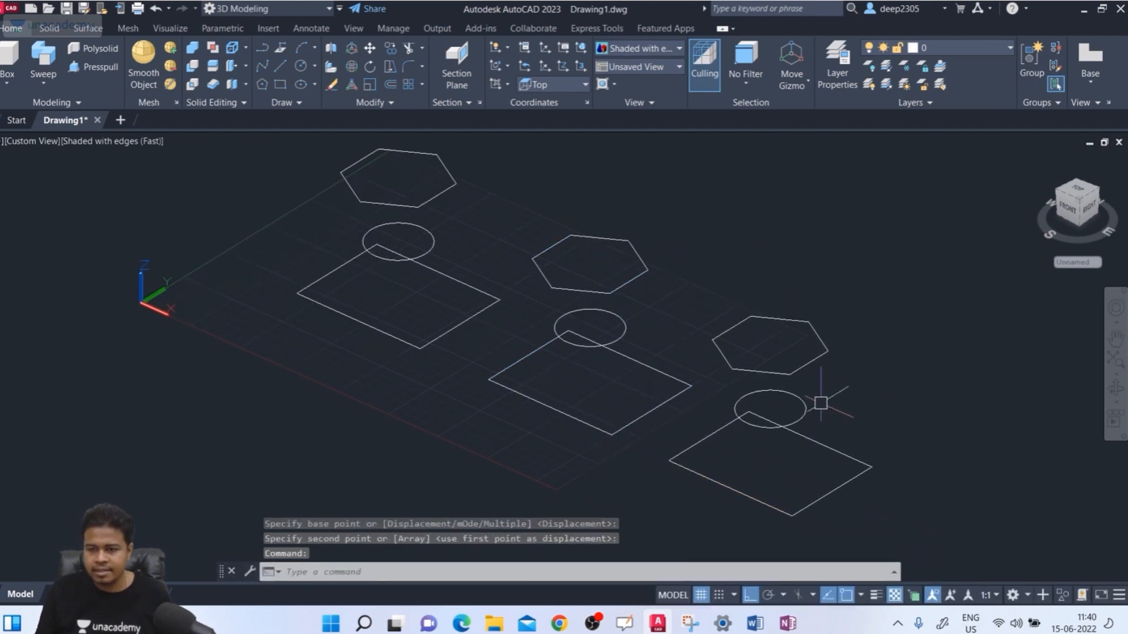
key(Escape)
mouse_move(423, 458)
shift+middle_down()
mouse_move(468, 393)
mouse_move(485, 403)
mouse_move(421, 440)
mouse_move(426, 473)
shift+middle_up()
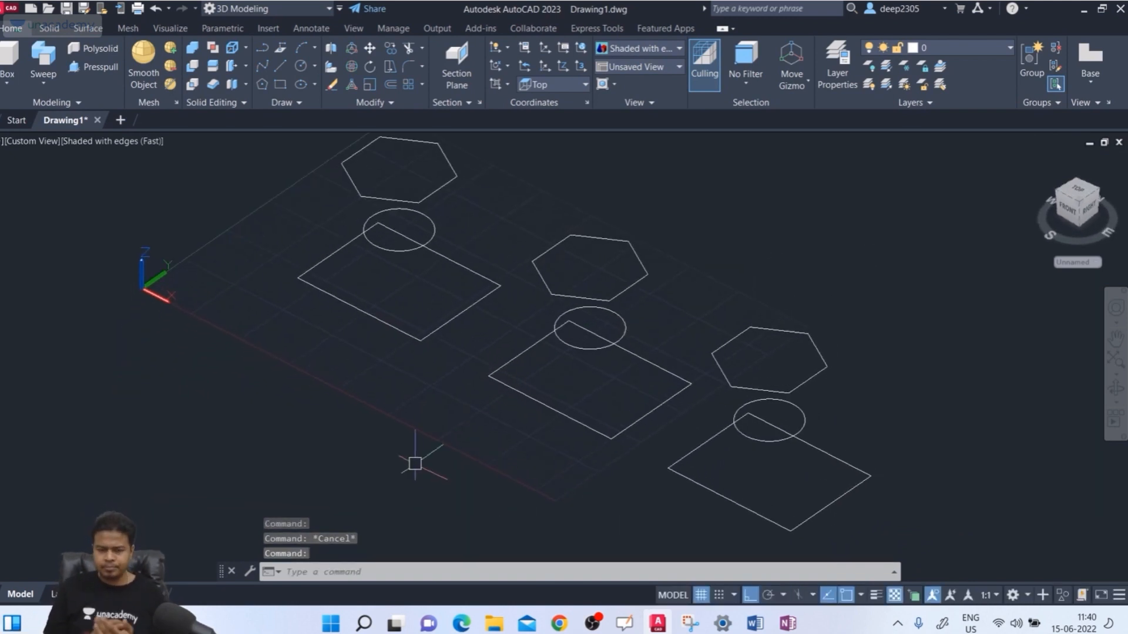
Loft a solid through the first set's rectangle, circle and hexagon in that order, using cross sections only
text(lo)
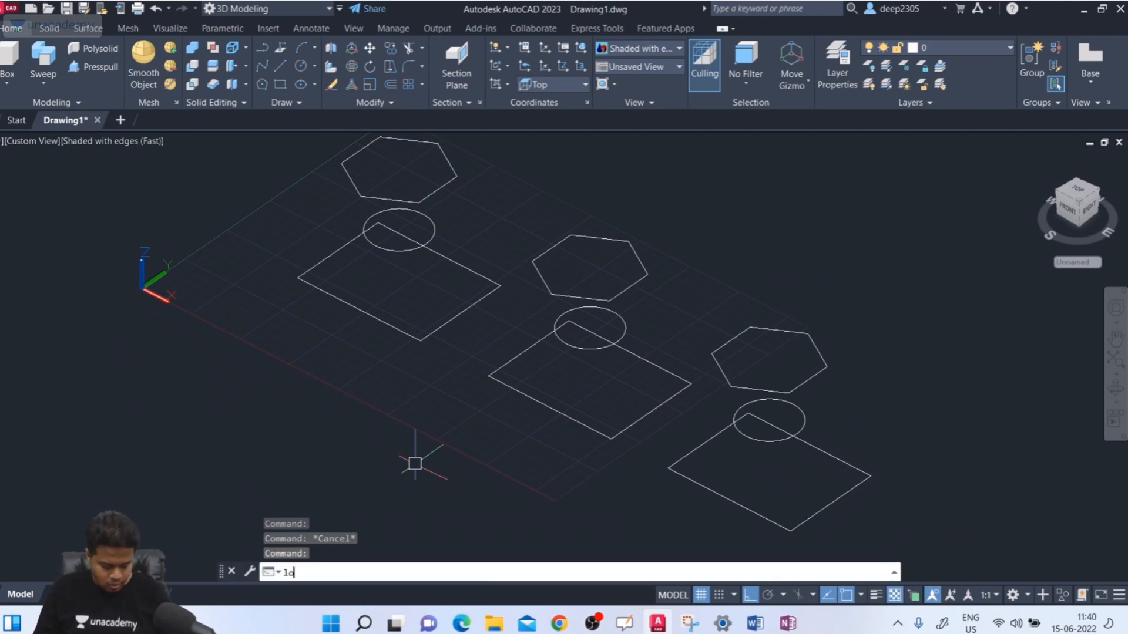
text(ft)
key(Return)
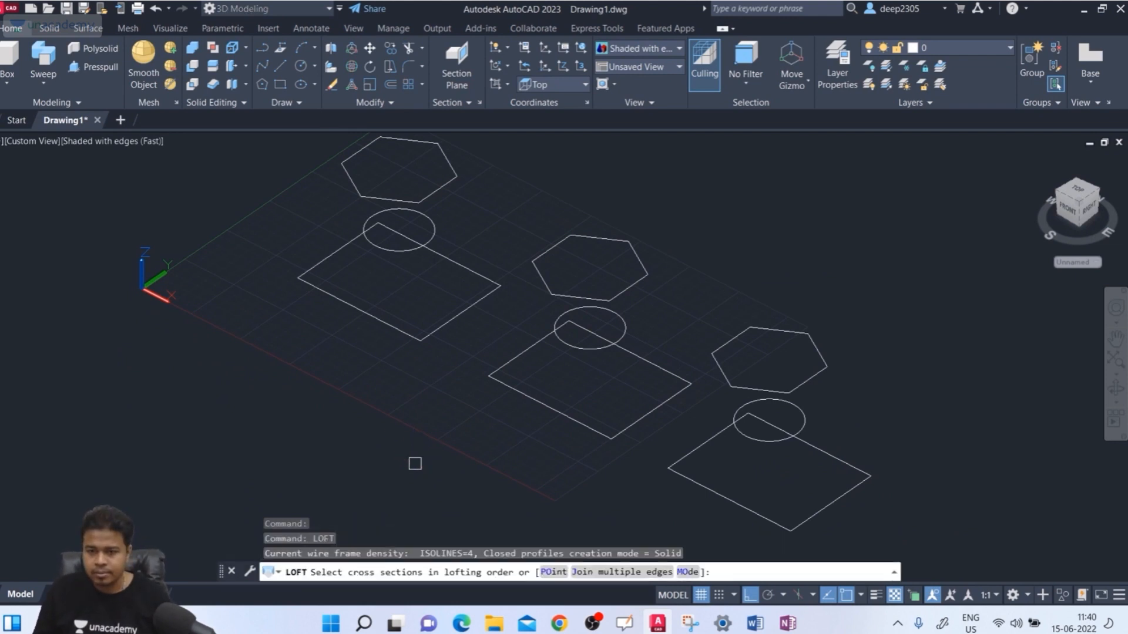
click(397, 330)
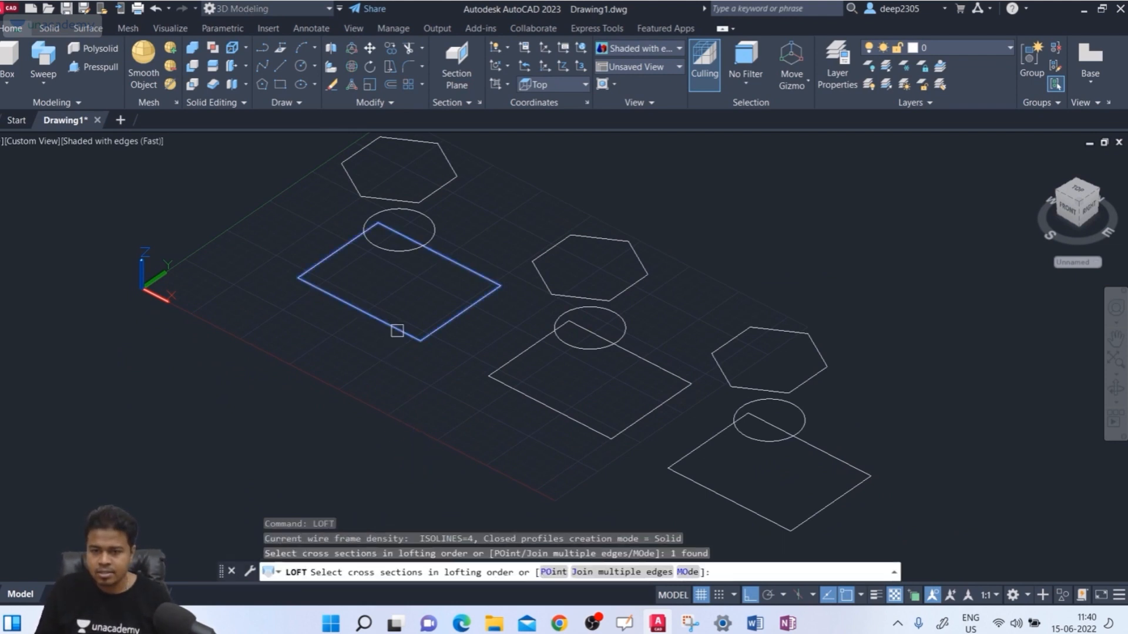
click(399, 253)
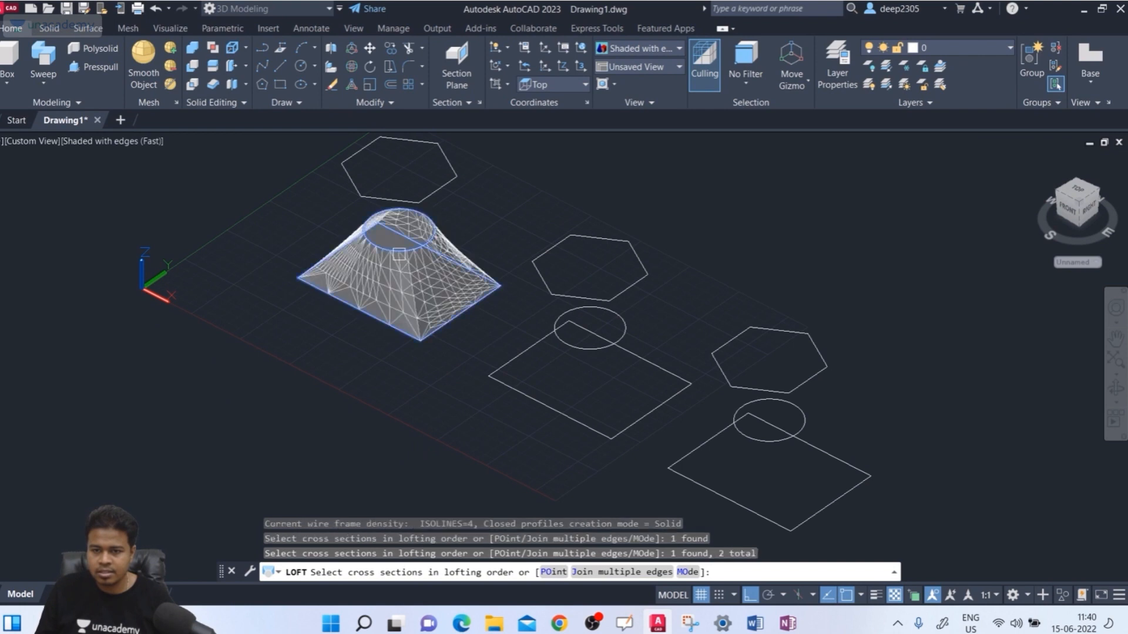
click(446, 188)
key(Return)
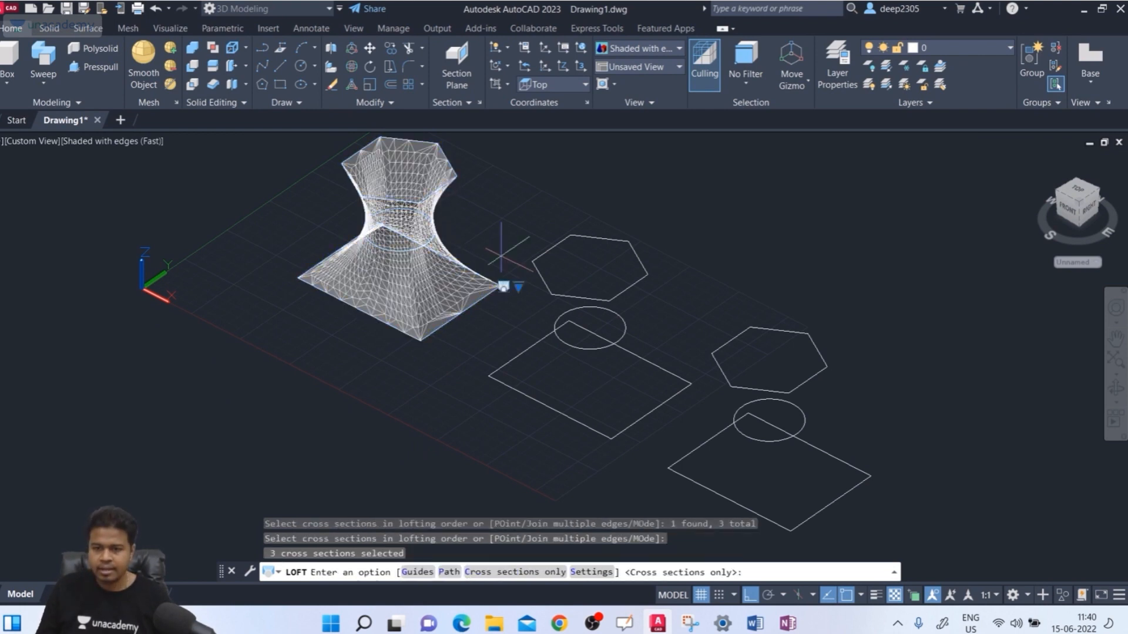
key(Return)
middle_drag(458, 372, 386, 403)
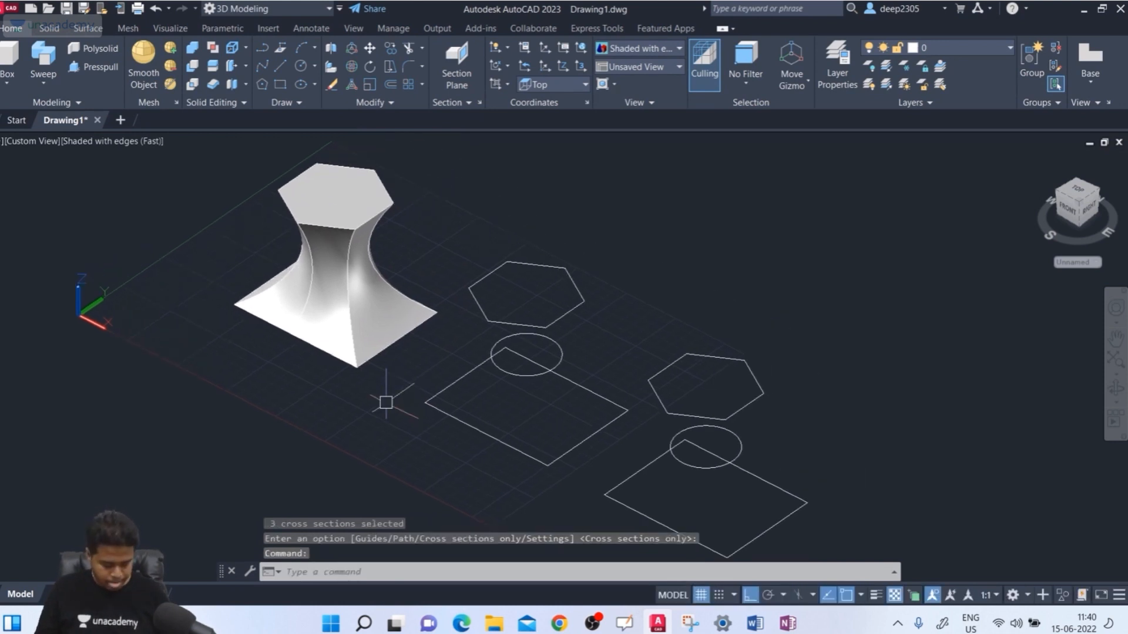
Loft the middle set in the order rectangle, hexagon, circle using cross sections only, and inspect the resulting solid
text(loft)
key(Return)
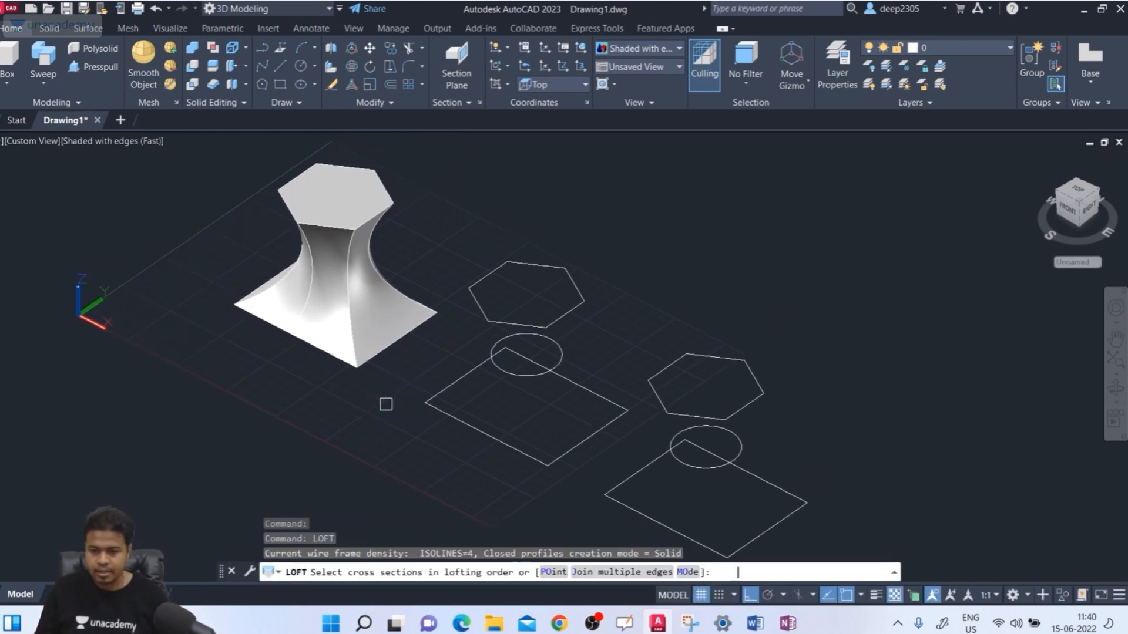
middle_drag(388, 419, 329, 409)
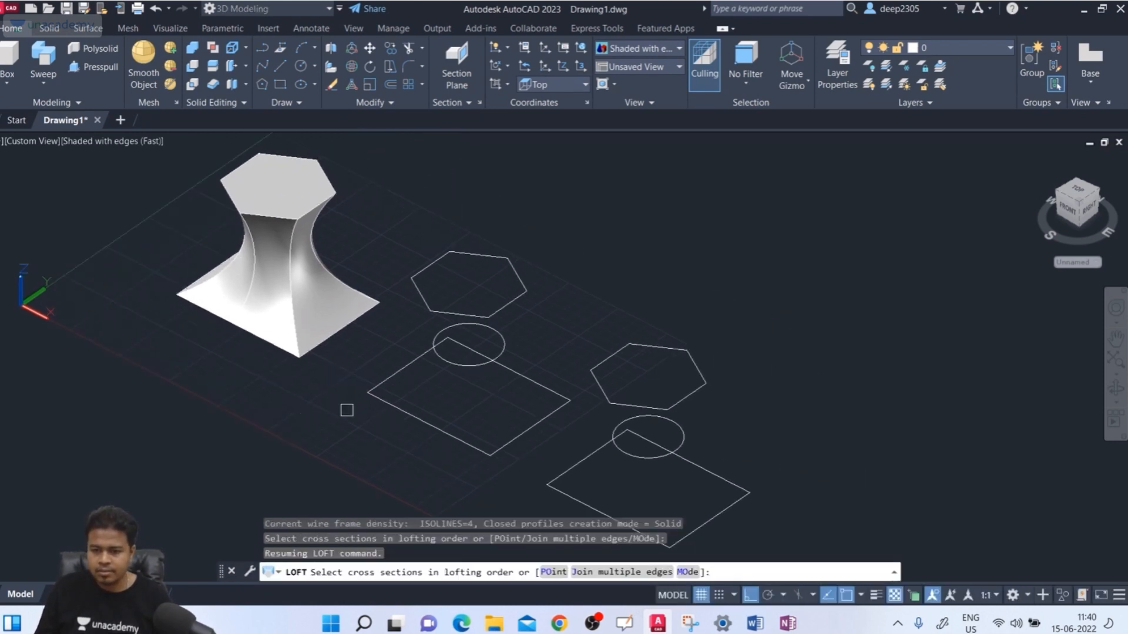
click(392, 406)
click(422, 295)
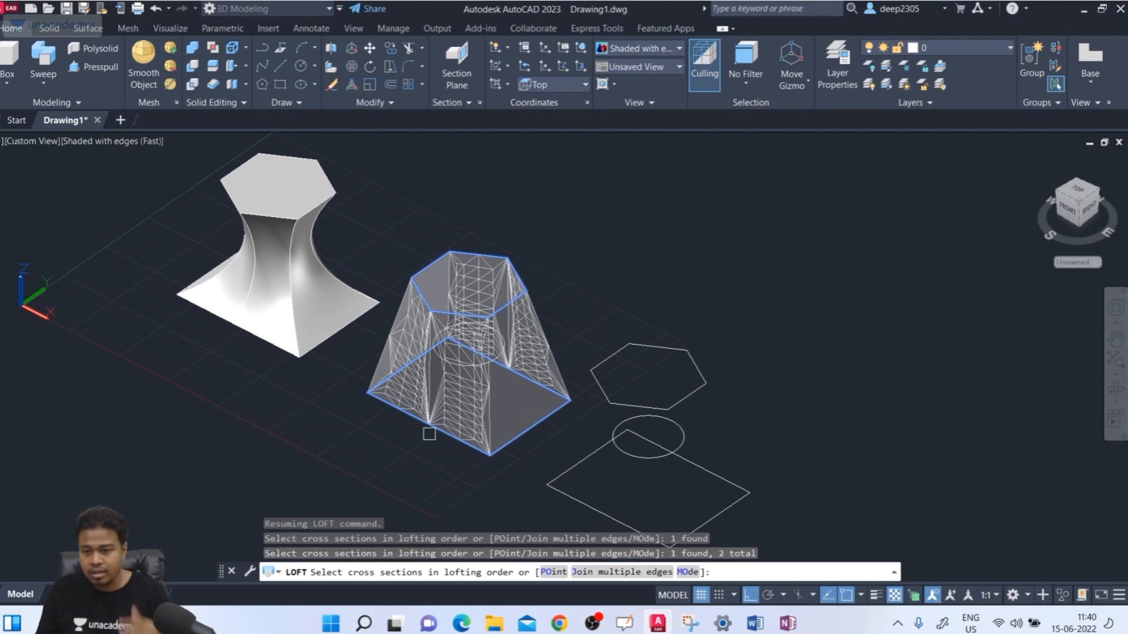
shift+middle_drag(583, 319, 594, 363)
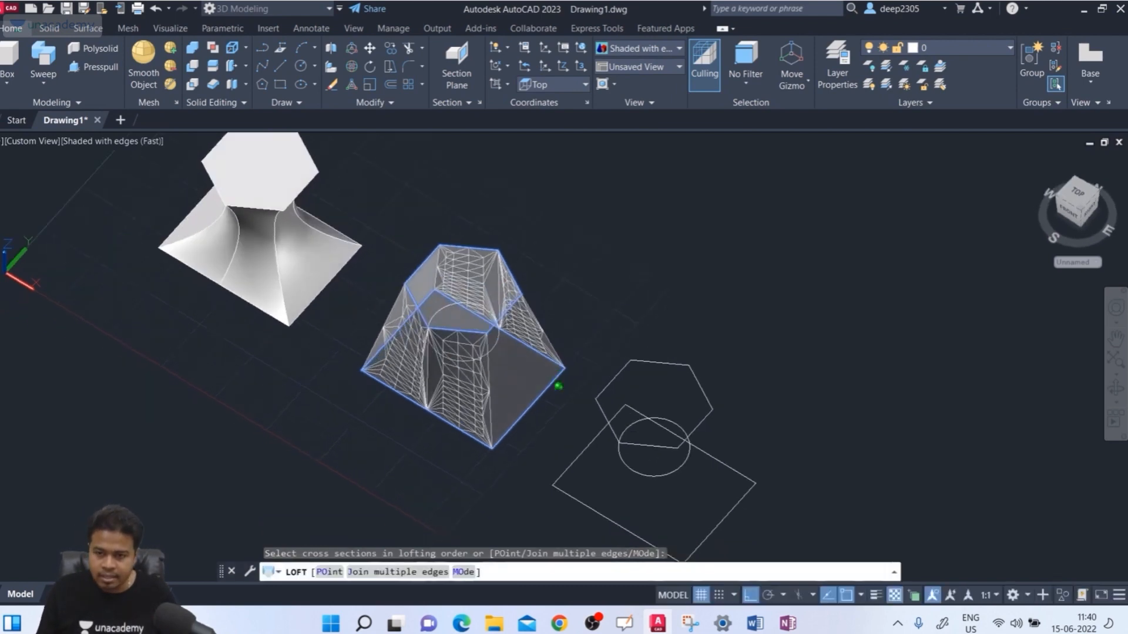
scroll(418, 300, up, 4)
click(470, 321)
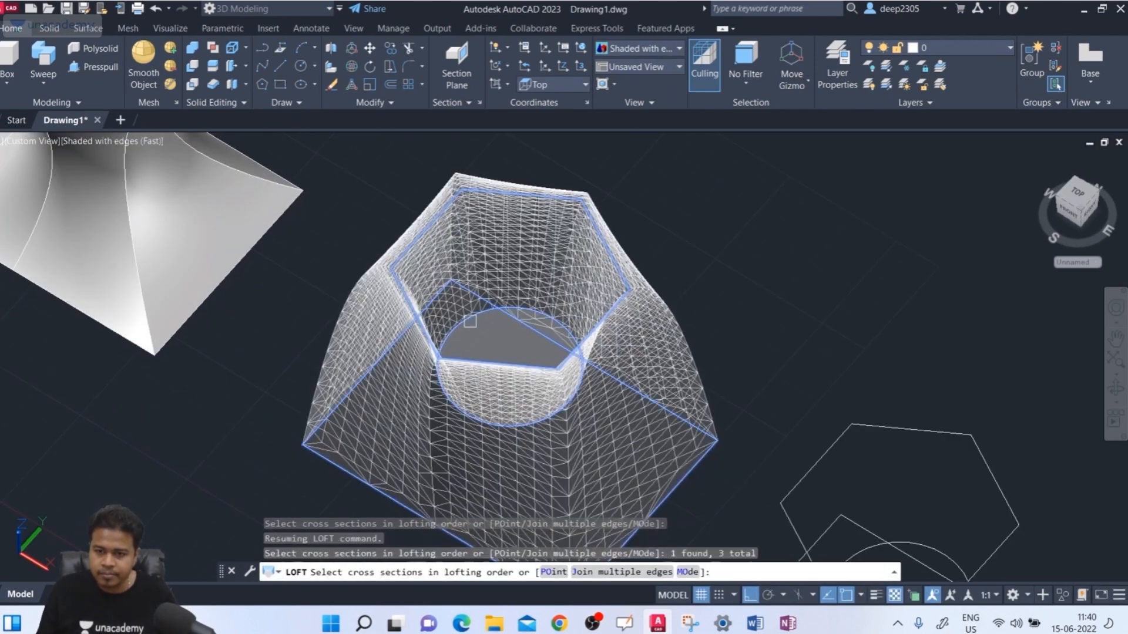
key(Return)
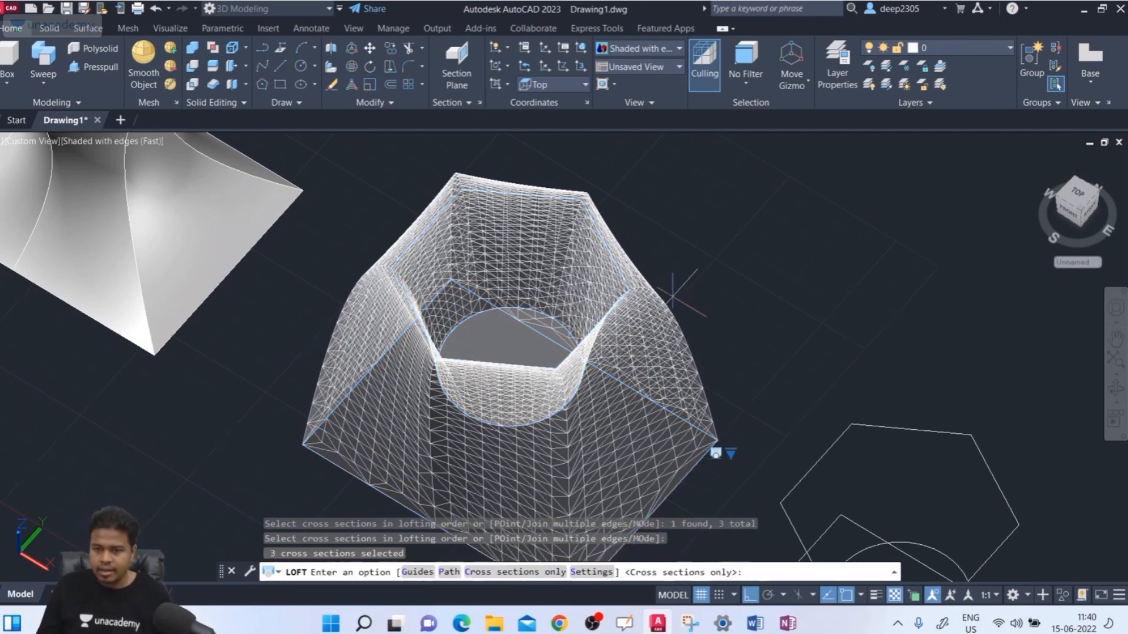
key(Return)
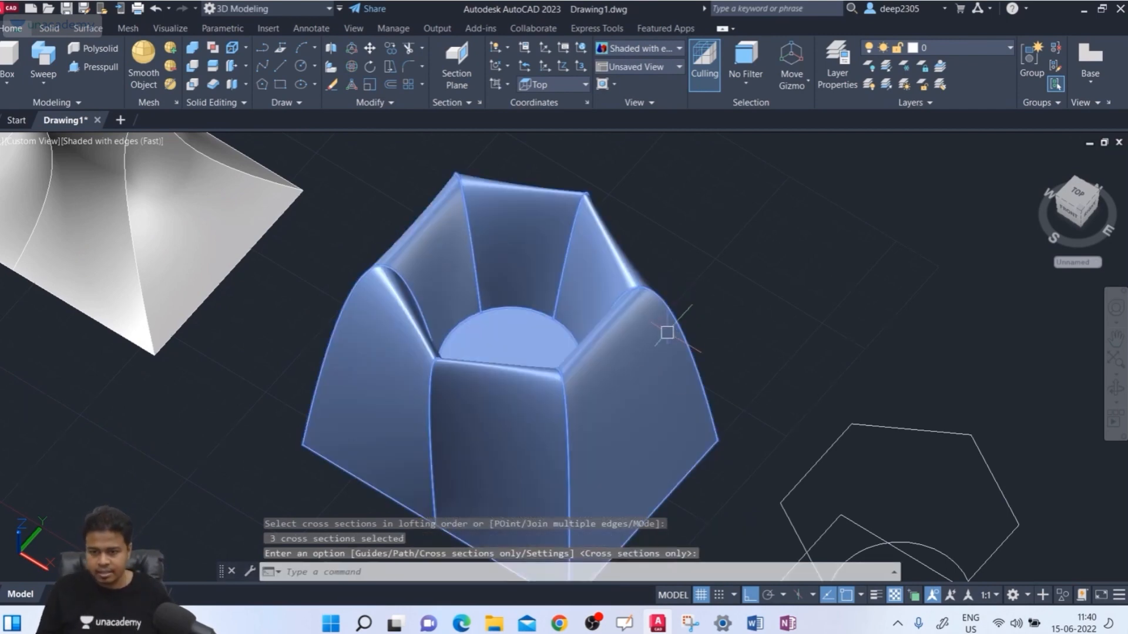
mouse_move(667, 327)
shift+middle_down()
mouse_move(632, 397)
mouse_move(638, 333)
mouse_move(616, 231)
mouse_move(597, 315)
mouse_move(612, 388)
mouse_move(590, 390)
mouse_move(615, 385)
mouse_move(611, 372)
shift+middle_up()
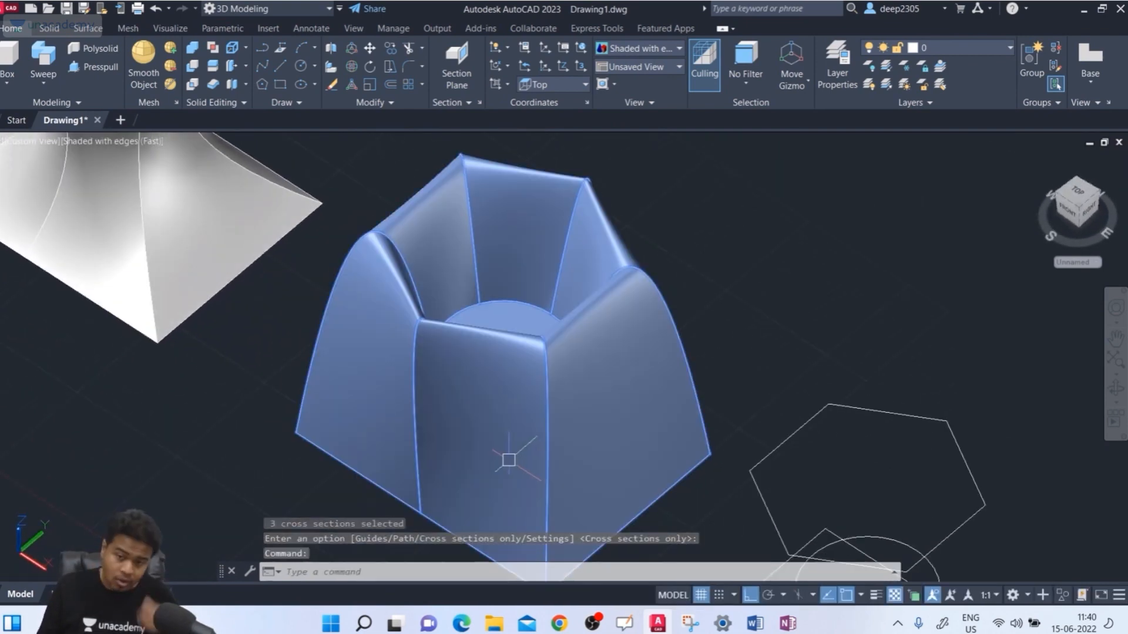
middle_drag(571, 411, 514, 297)
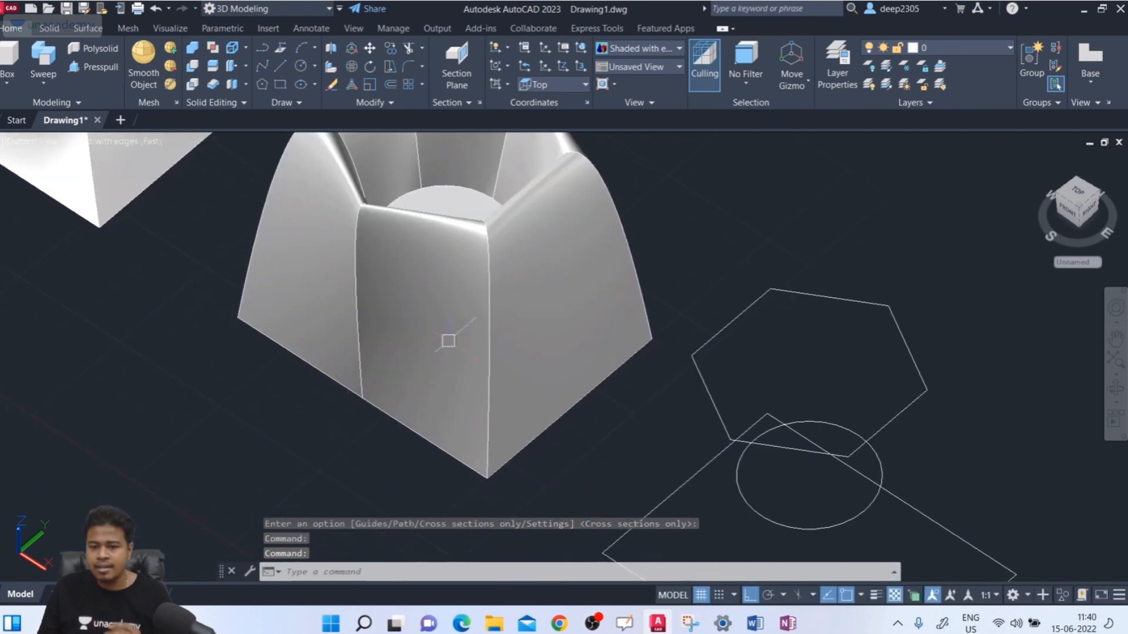
middle_drag(510, 494, 491, 561)
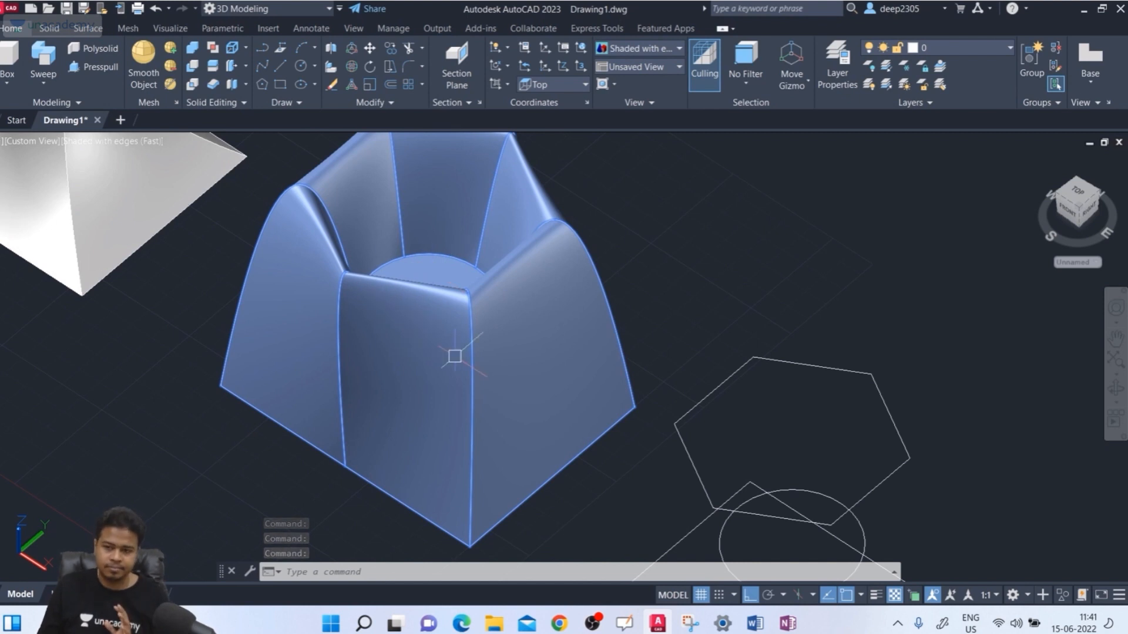
Loft the third set in the order hexagon, rectangle, circle using cross sections only, and inspect the resulting solid
scroll(456, 356, down, 3)
shift+middle_drag(494, 443, 531, 426)
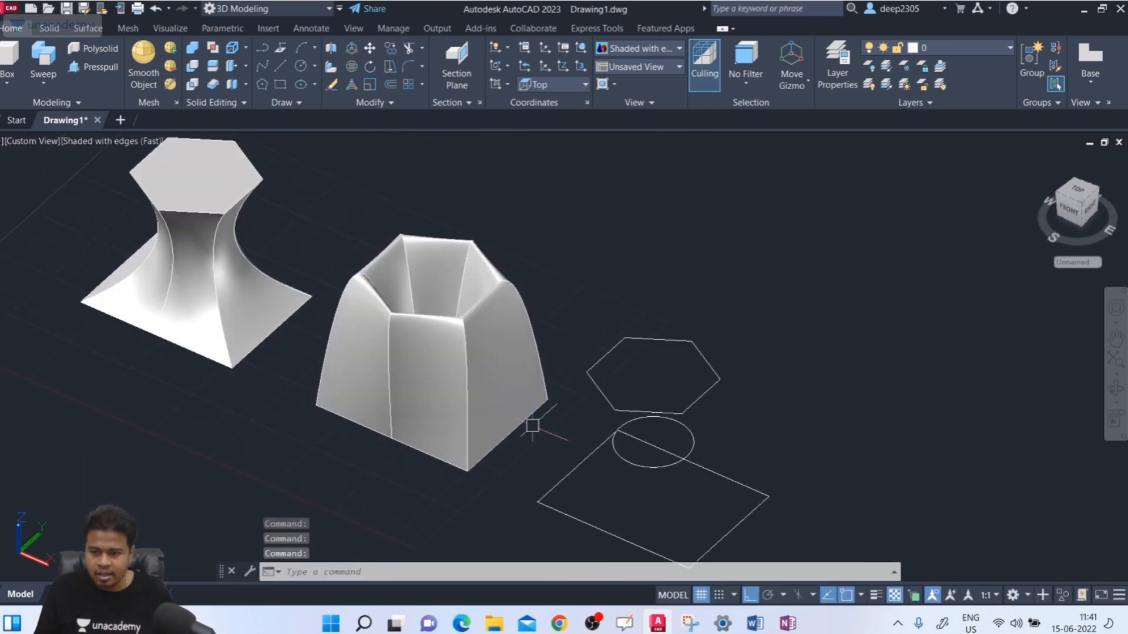
text(lof)
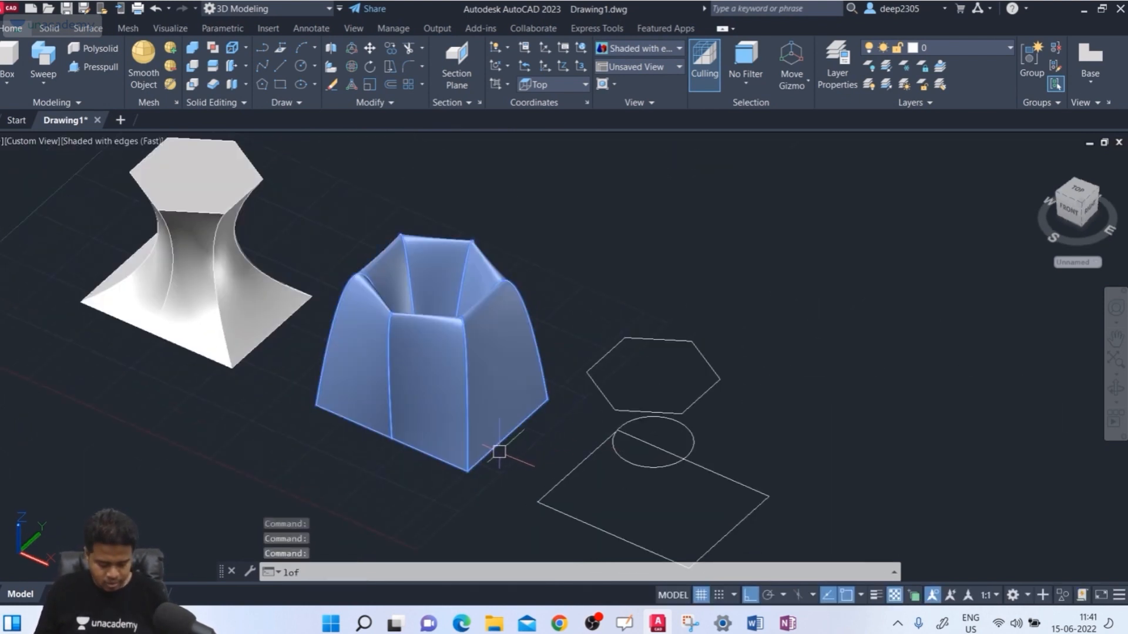
text(t)
key(Return)
middle_drag(571, 469, 475, 392)
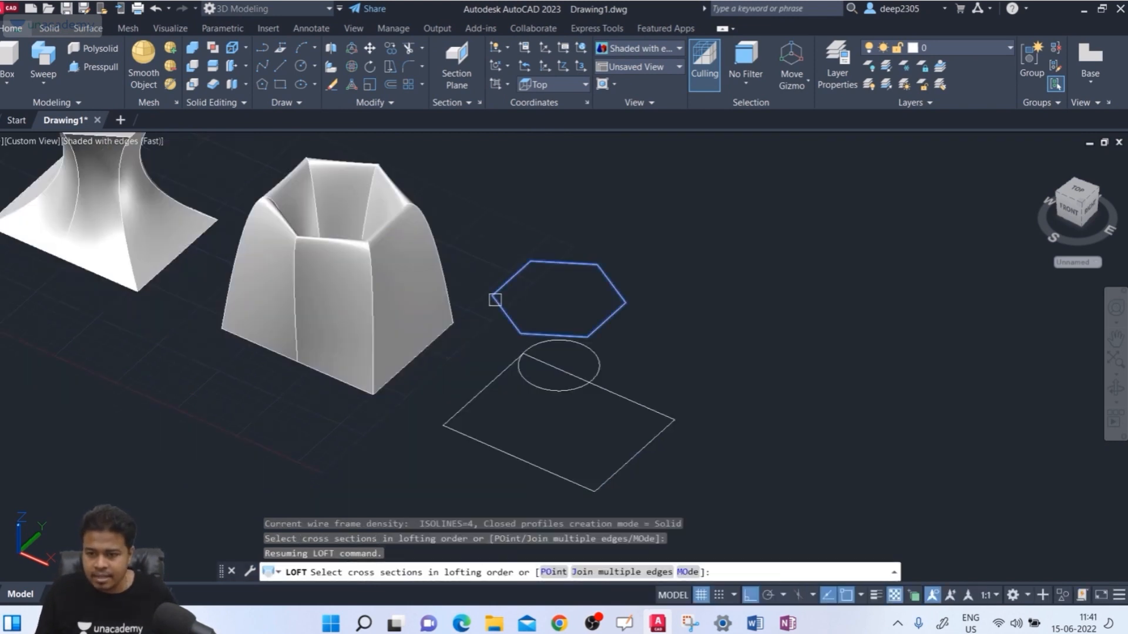
click(506, 317)
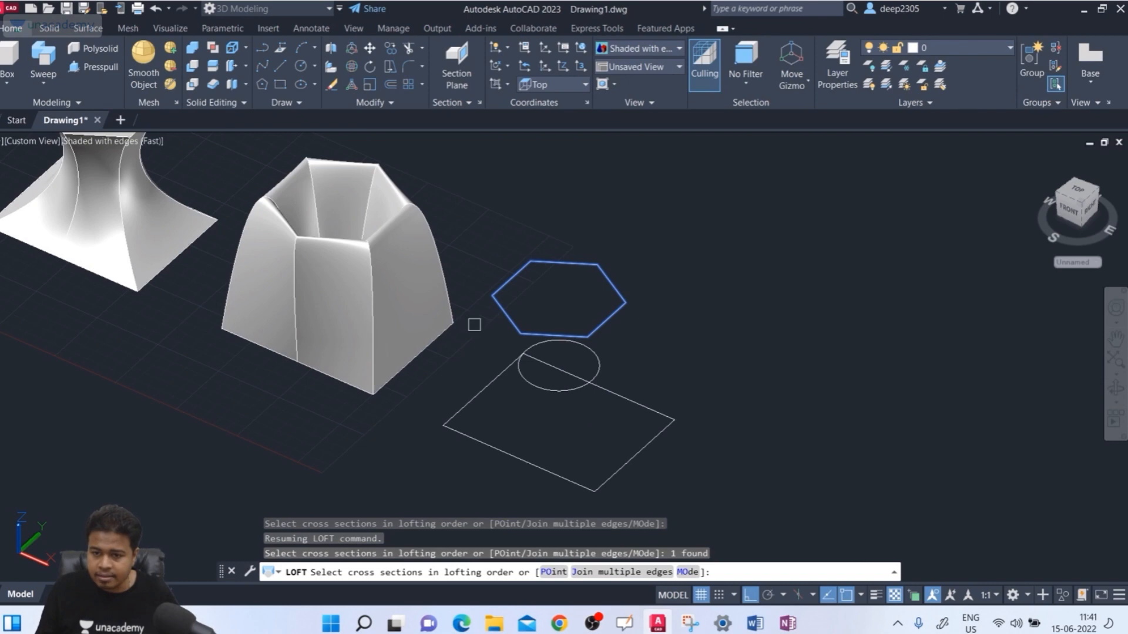
click(454, 415)
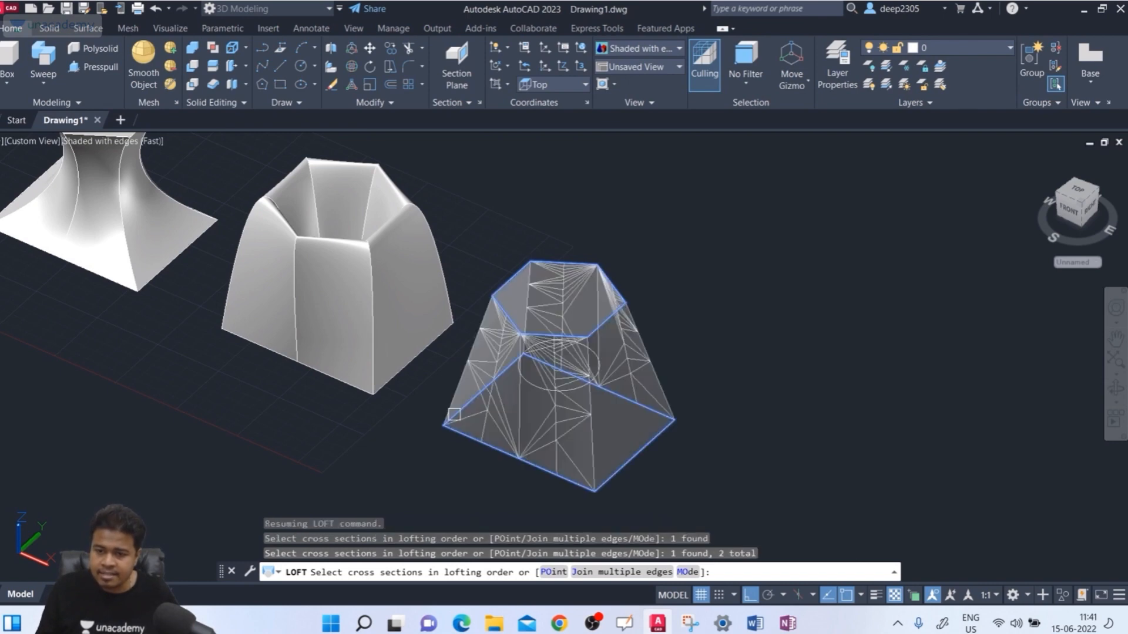
shift+middle_drag(446, 487, 481, 358)
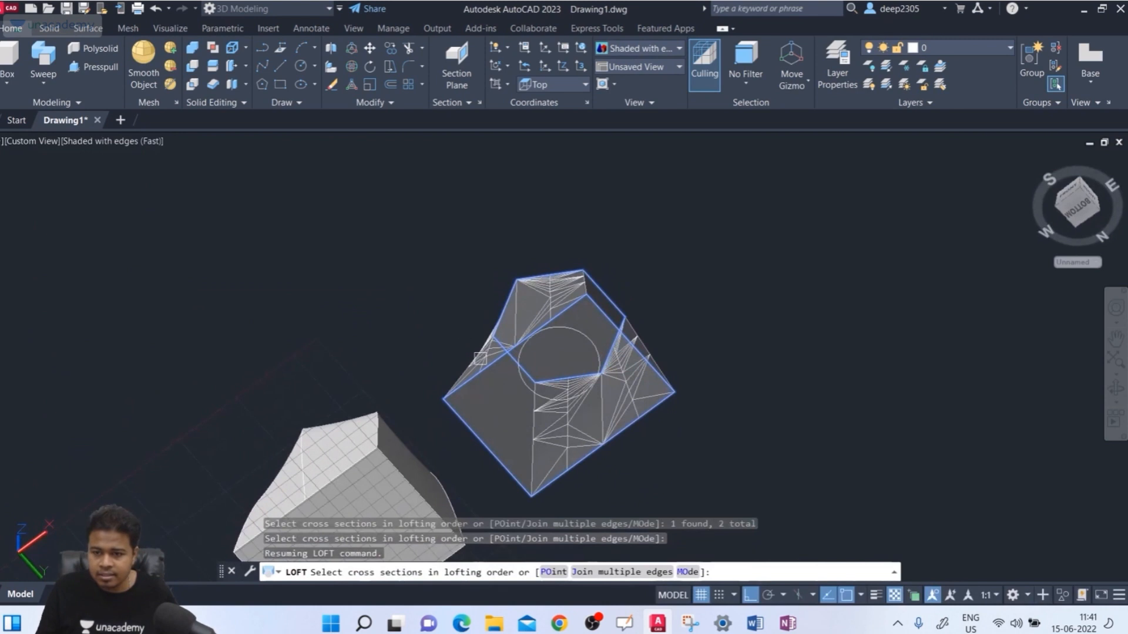
click(524, 379)
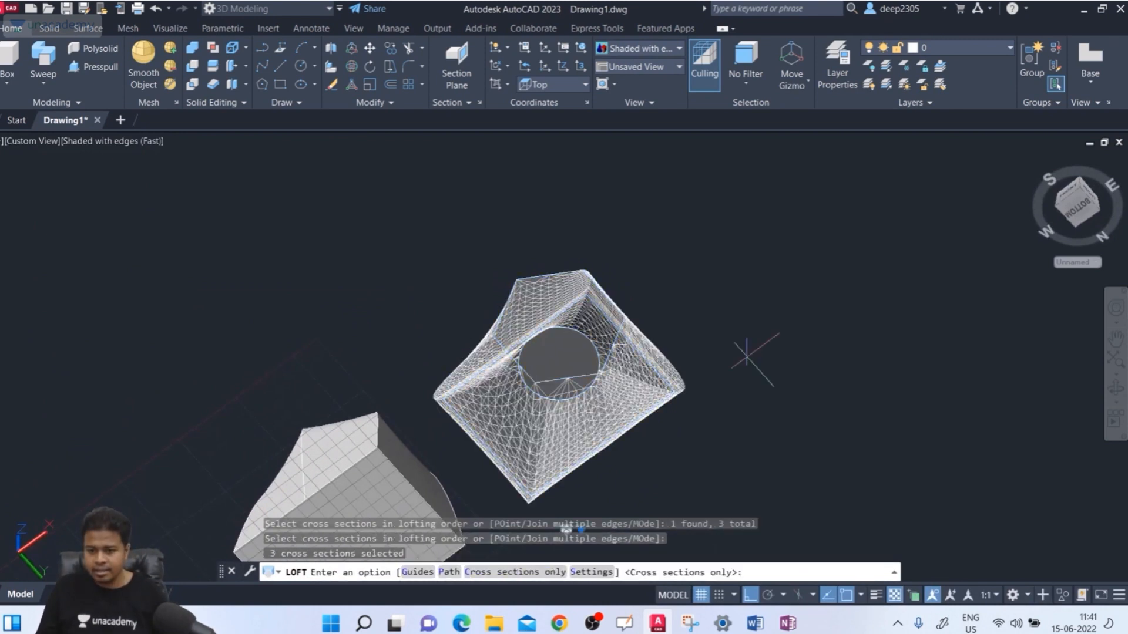
key(Return)
shift+middle_drag(723, 447, 719, 559)
scroll(638, 441, up, 2)
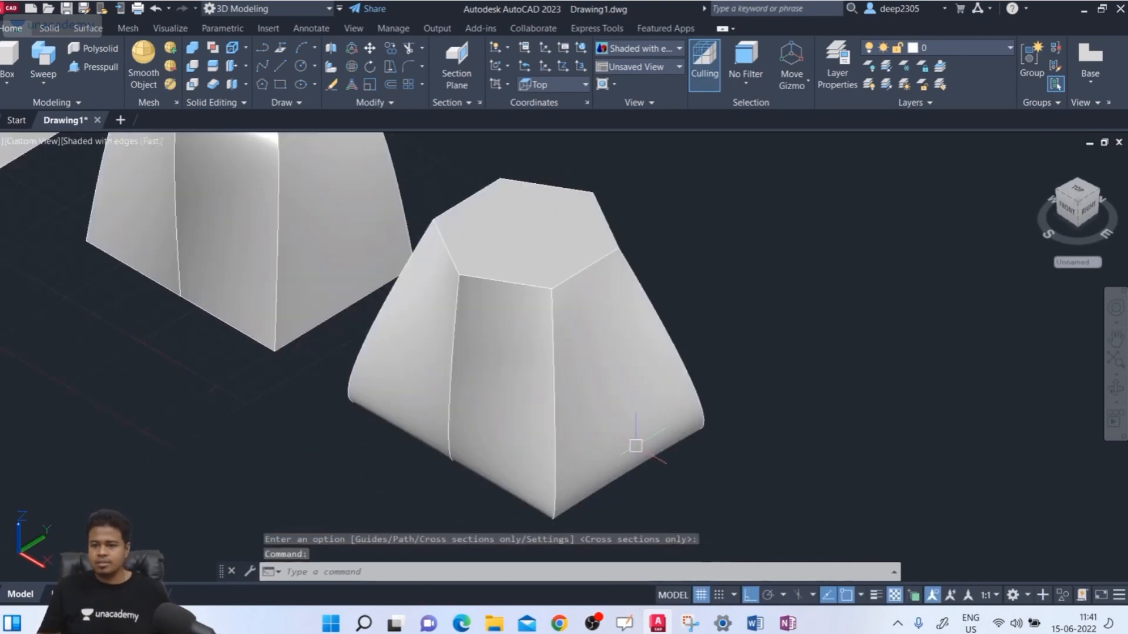
Compare the three lofted solids side by side and erase all of them
scroll(638, 440, down, 5)
middle_drag(637, 440, 657, 453)
scroll(658, 416, up, 2)
middle_drag(657, 415, 675, 418)
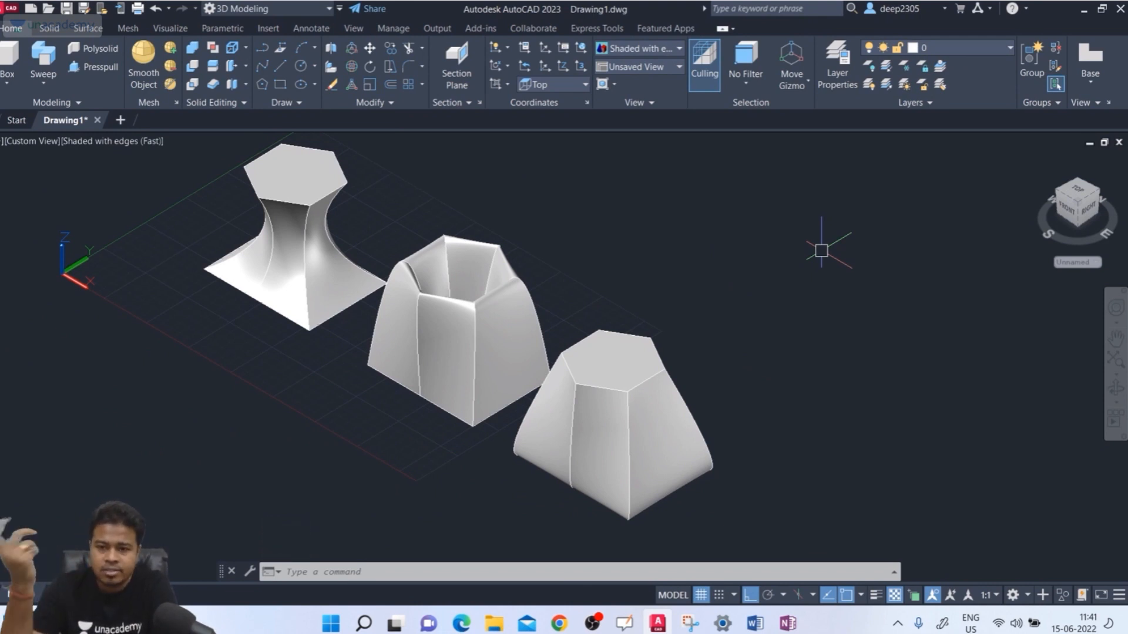
click(834, 237)
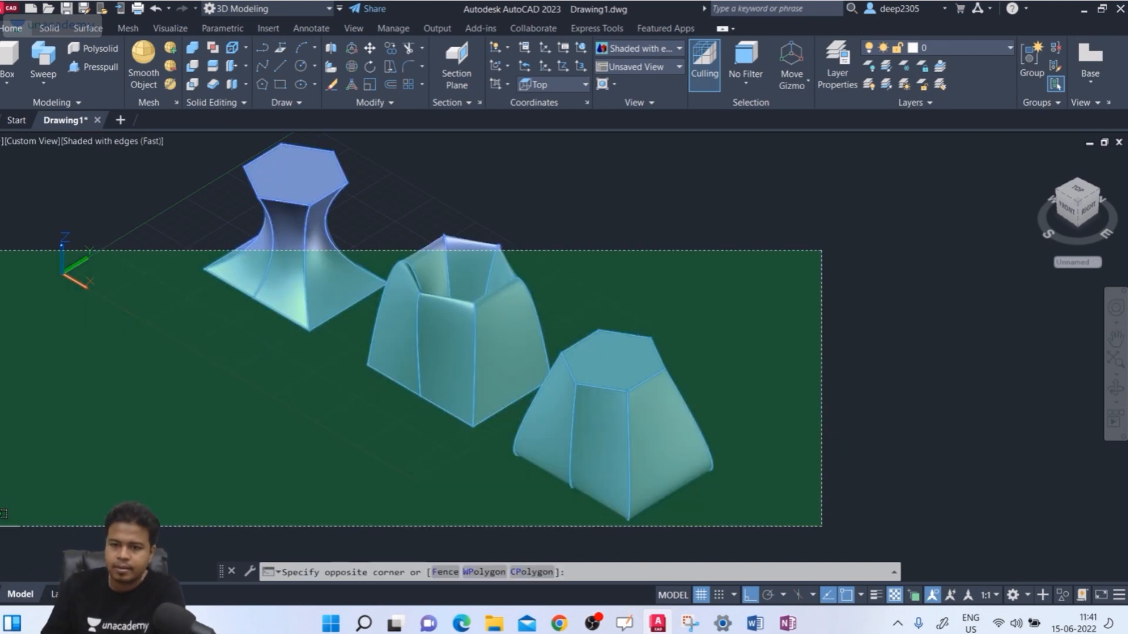
click(19, 495)
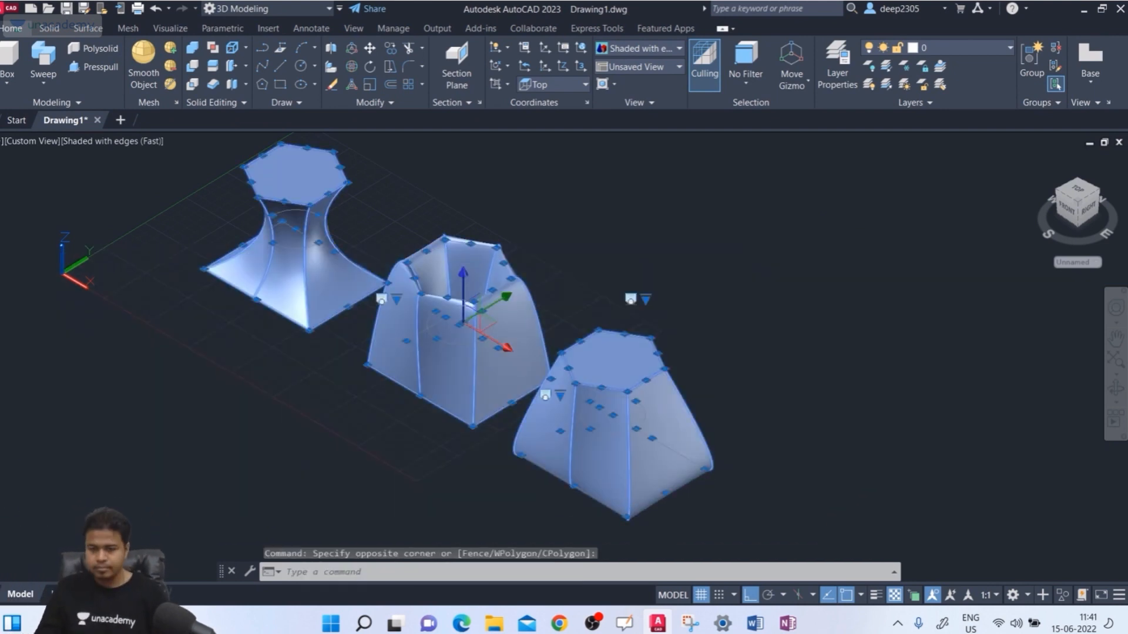
key(Delete)
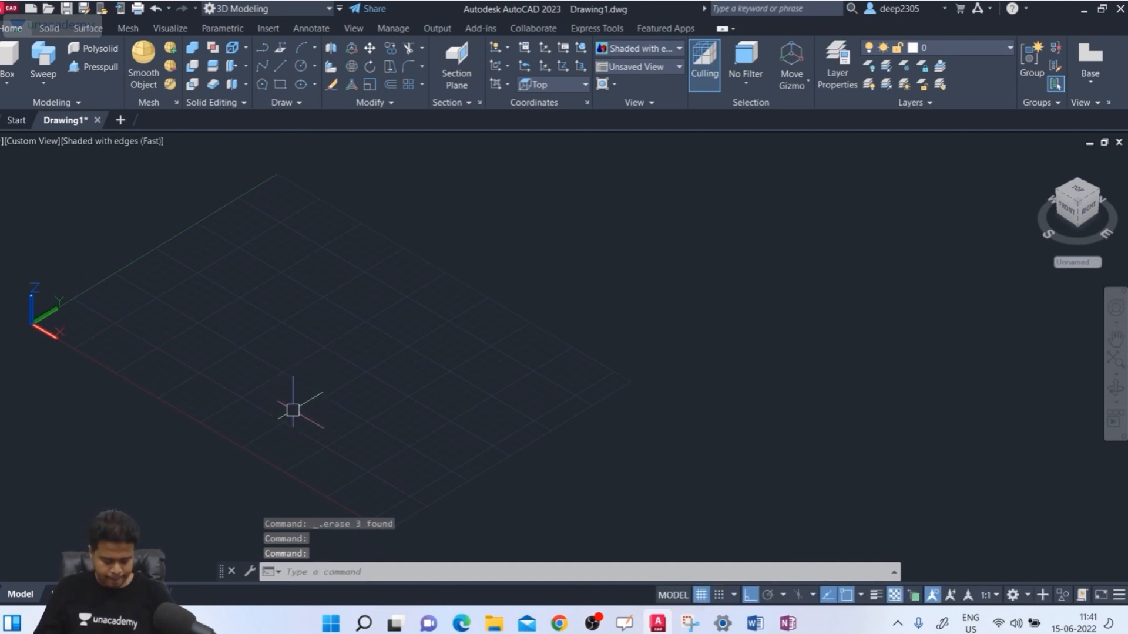
Draw a circle on the XY plane within the grid, near the origin
text(c)
key(Return)
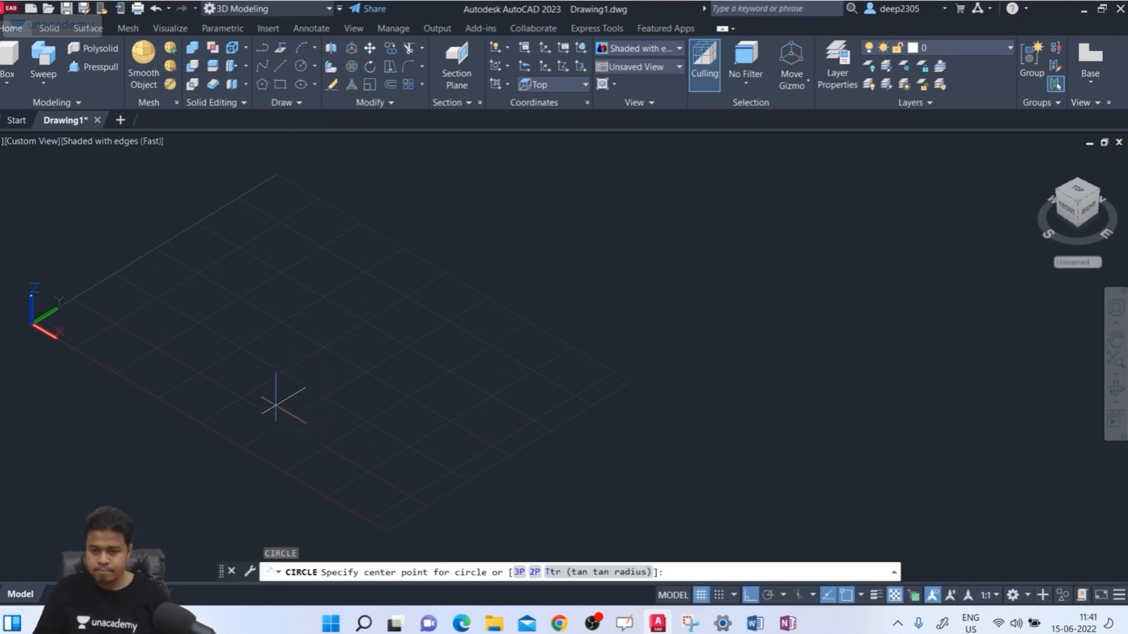
click(264, 337)
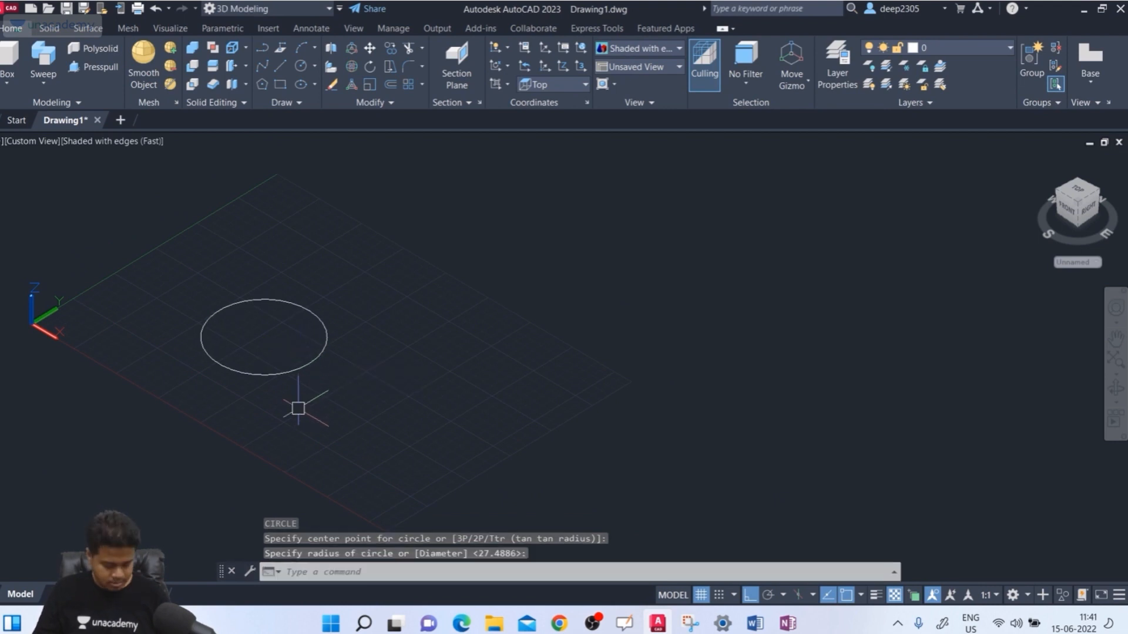
text(rec)
key(Return)
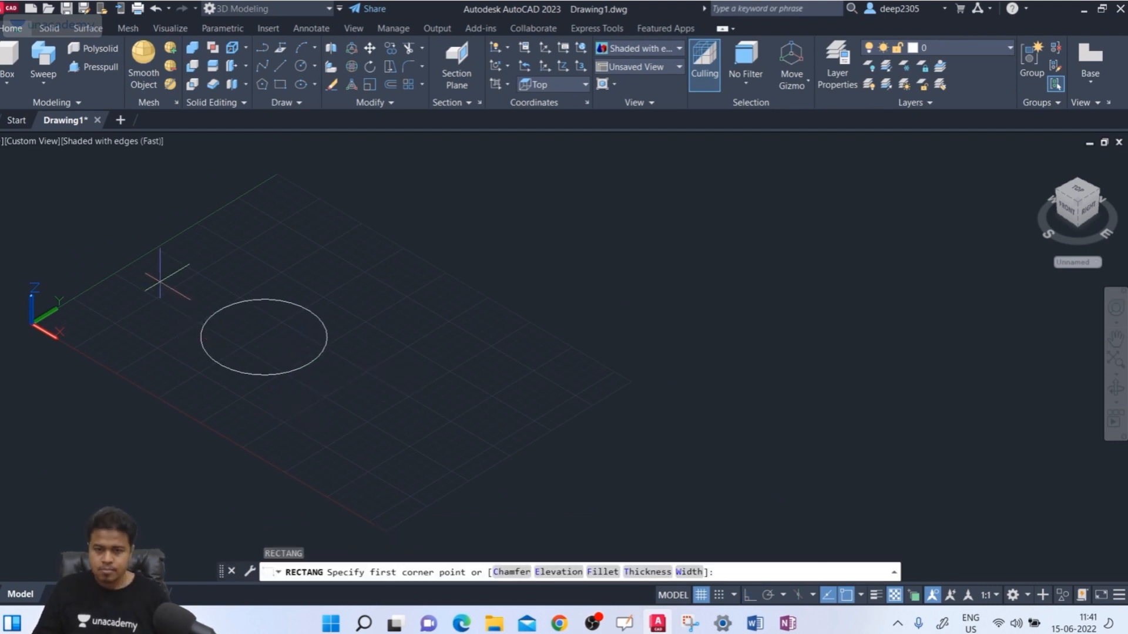
key(Escape)
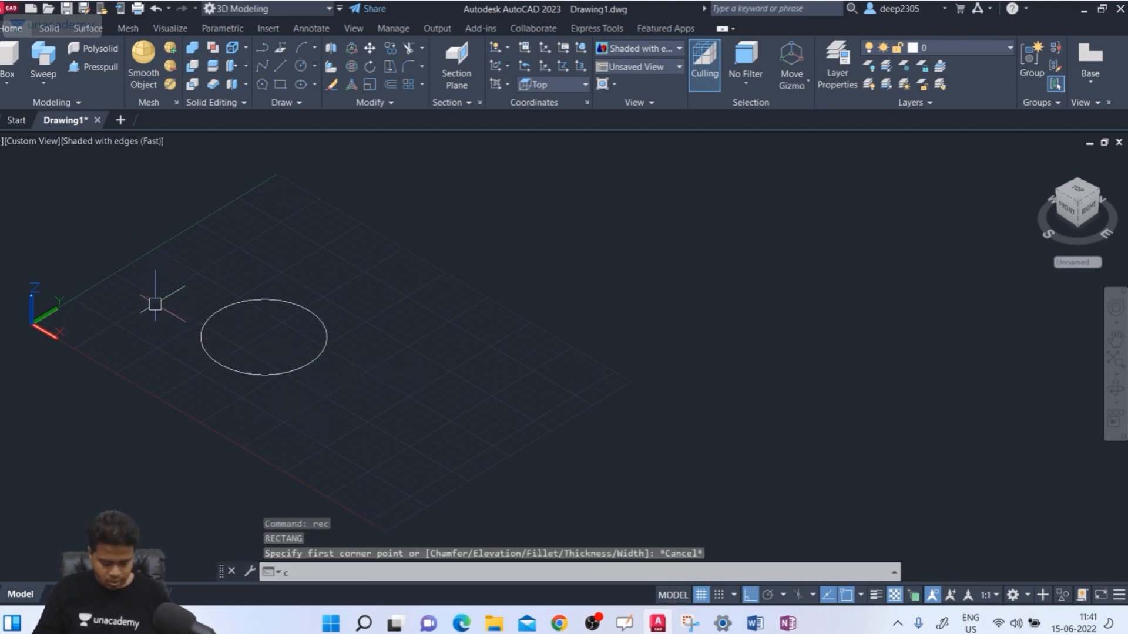
Draw a smaller circle inside the existing one, sharing its centre point
text(c)
key(Return)
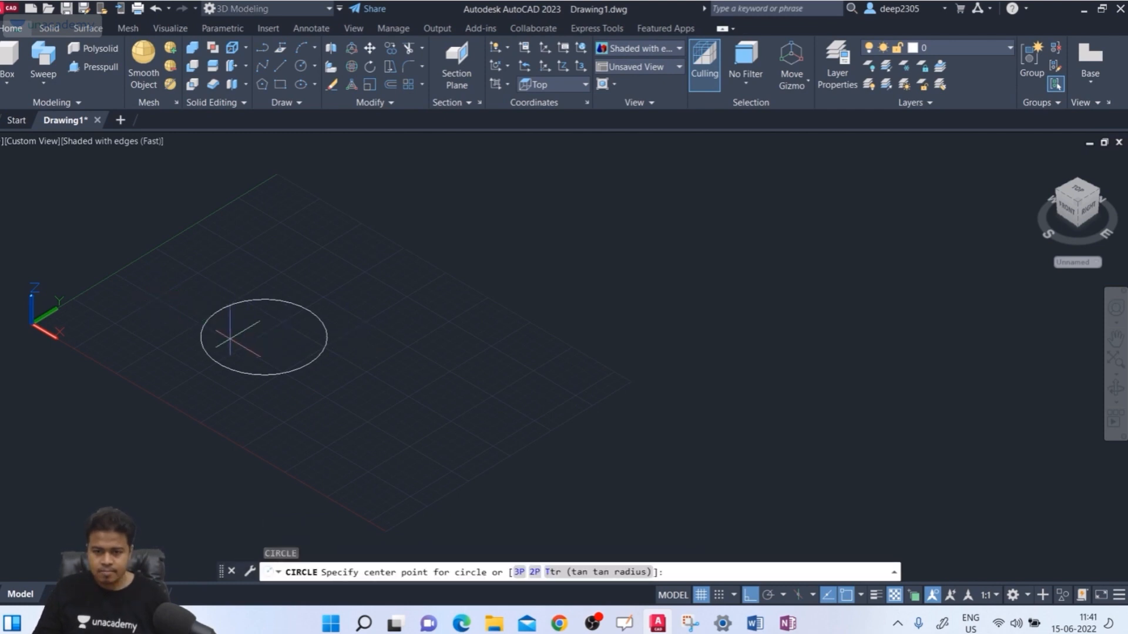
click(264, 337)
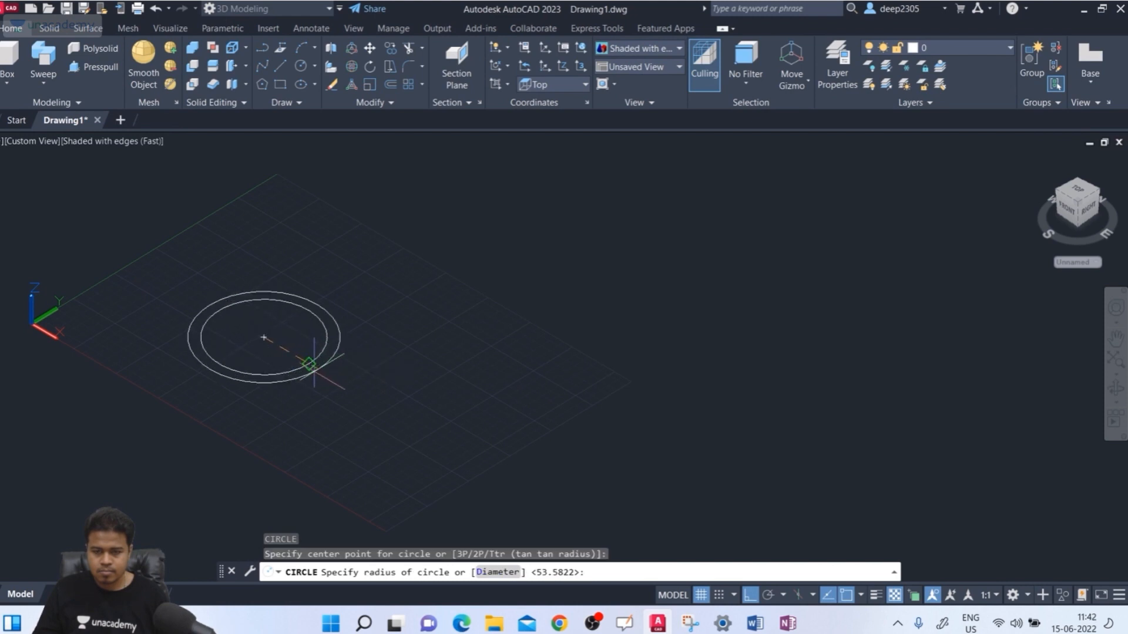
click(296, 356)
Move the inner circle by its centre grip straight up along Z so it sits above the larger circle
scroll(295, 378, up, 2)
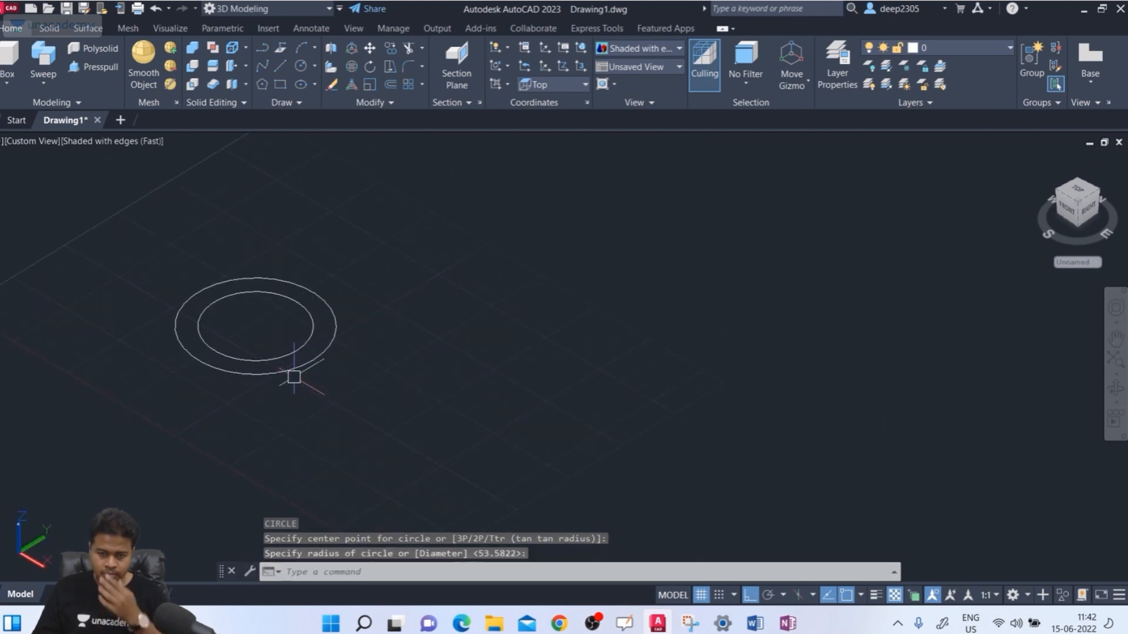
middle_drag(295, 377, 282, 442)
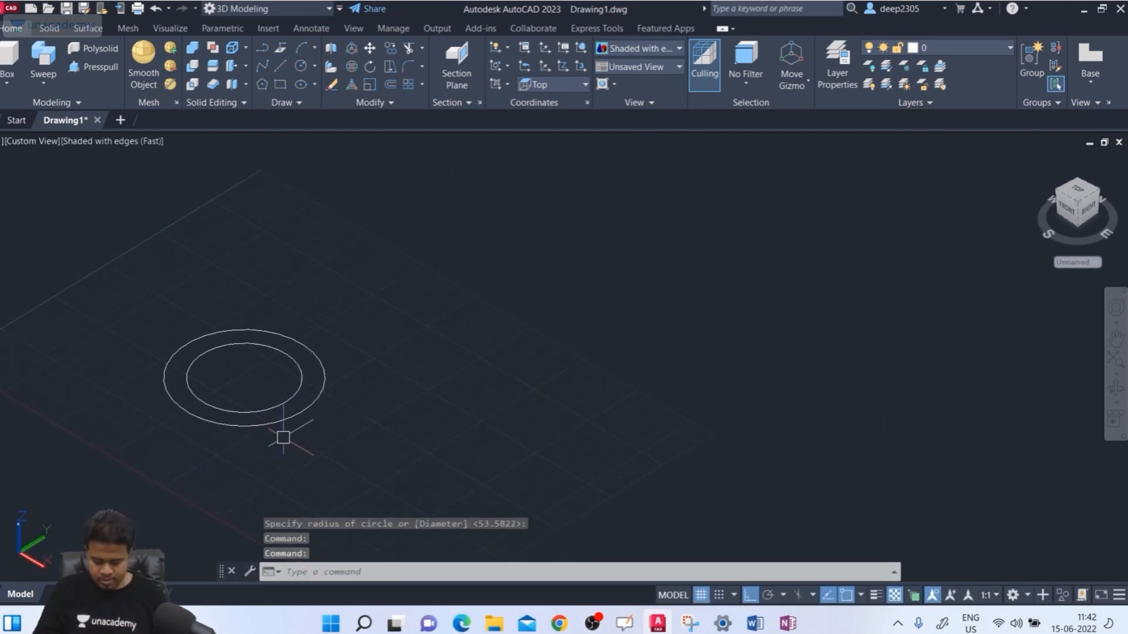
click(279, 402)
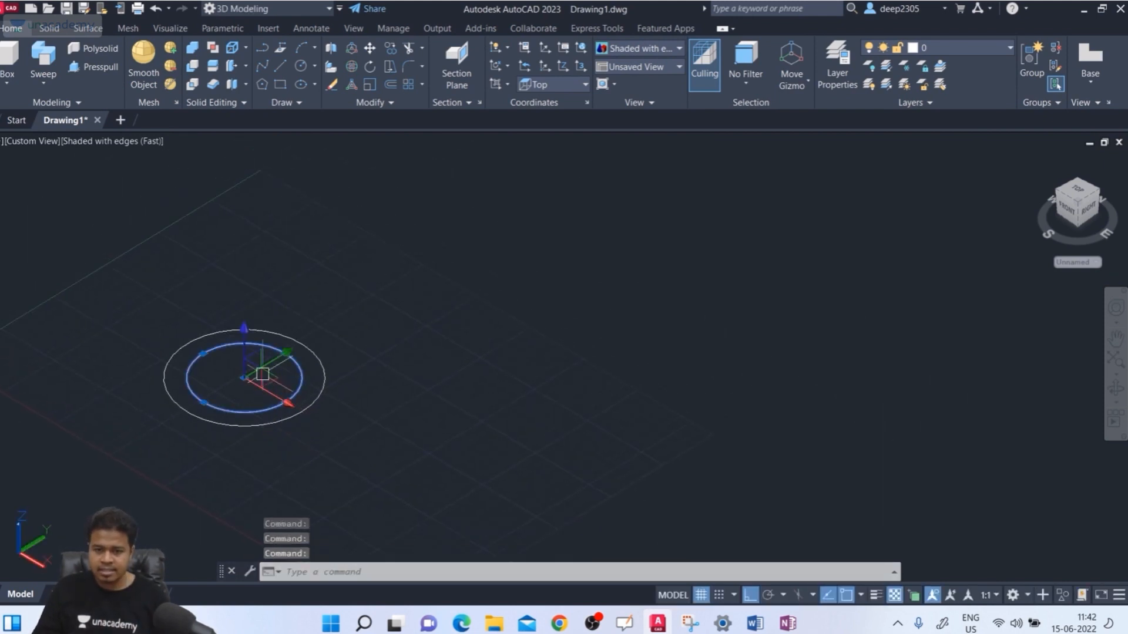
click(243, 378)
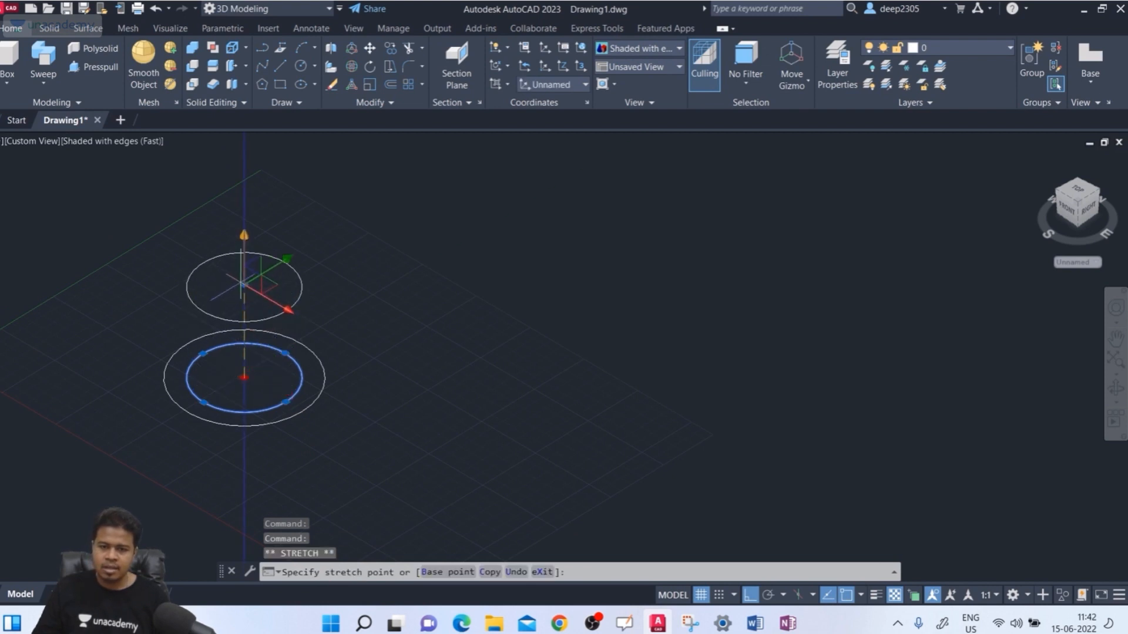
click(244, 270)
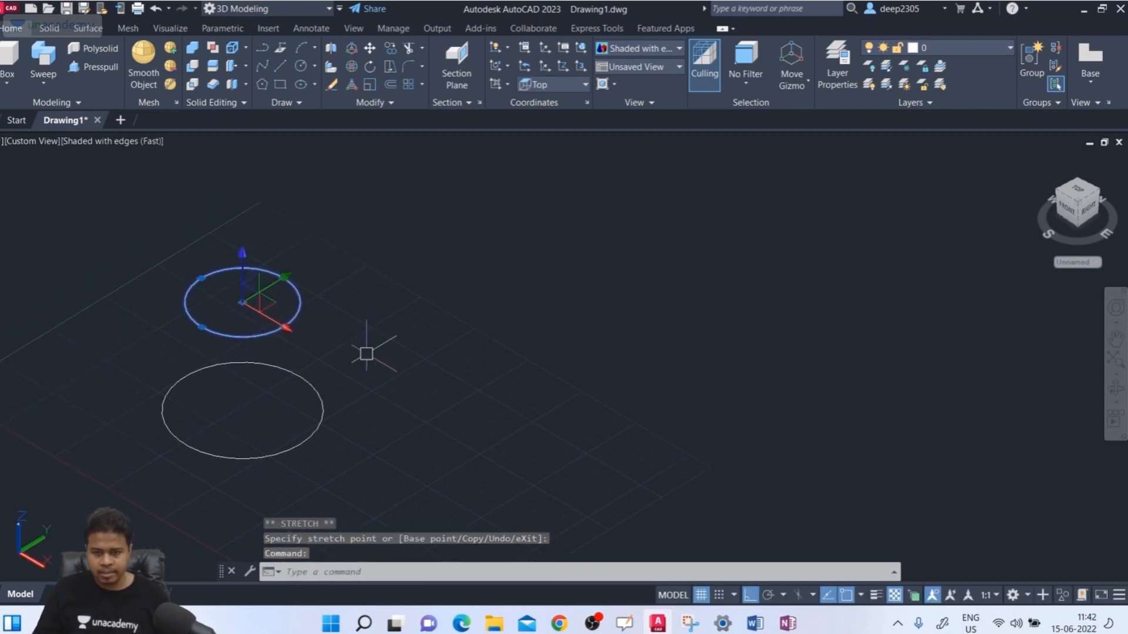
key(Escape)
Draw a vertical line from the lower circle's centre upward, ending well above the upper circle
middle_drag(364, 362, 368, 377)
text(l)
key(Return)
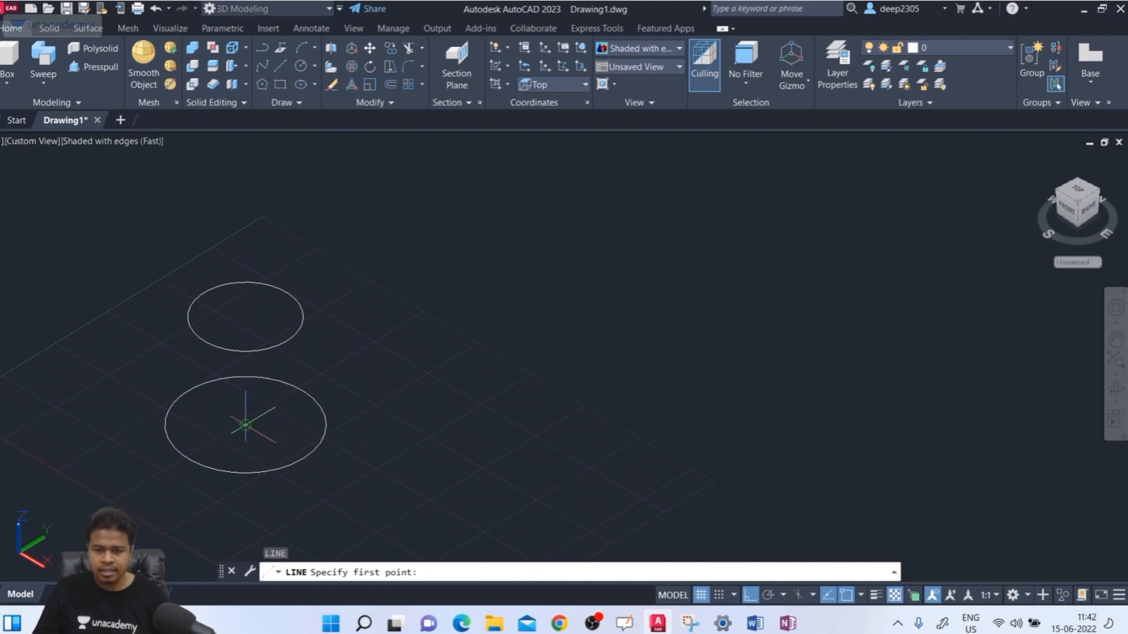
click(245, 424)
click(245, 191)
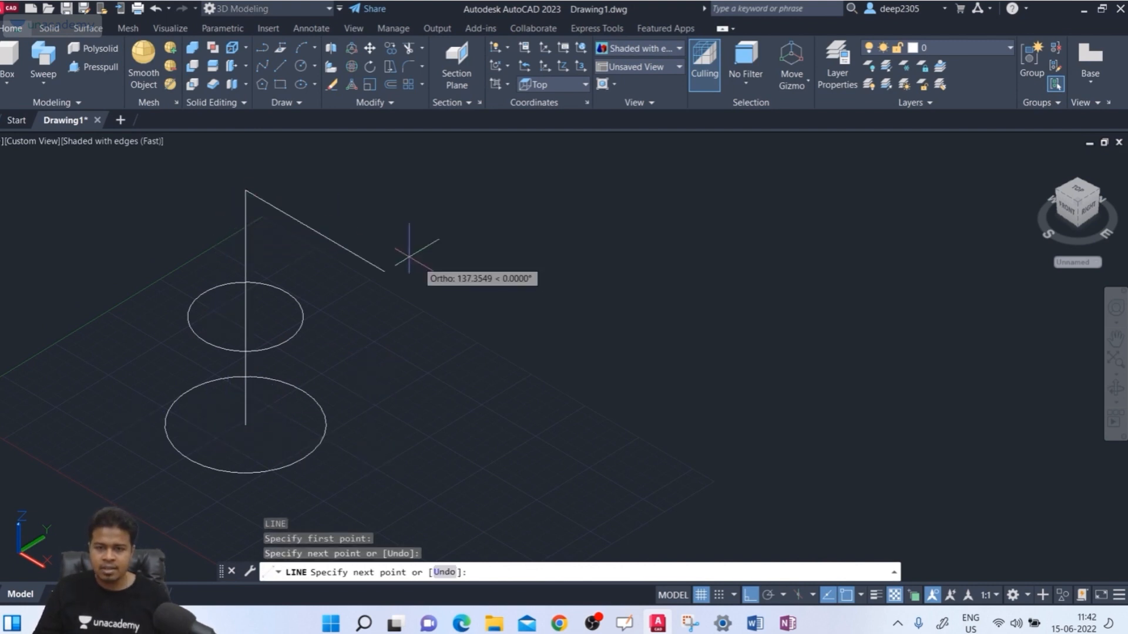
key(Escape)
Loft the lower circle, upper circle and the line's top endpoint as loft end point, using cross sections only, and inspect the solid
mouse_move(418, 262)
middle_down()
mouse_move(381, 292)
mouse_move(405, 311)
middle_up()
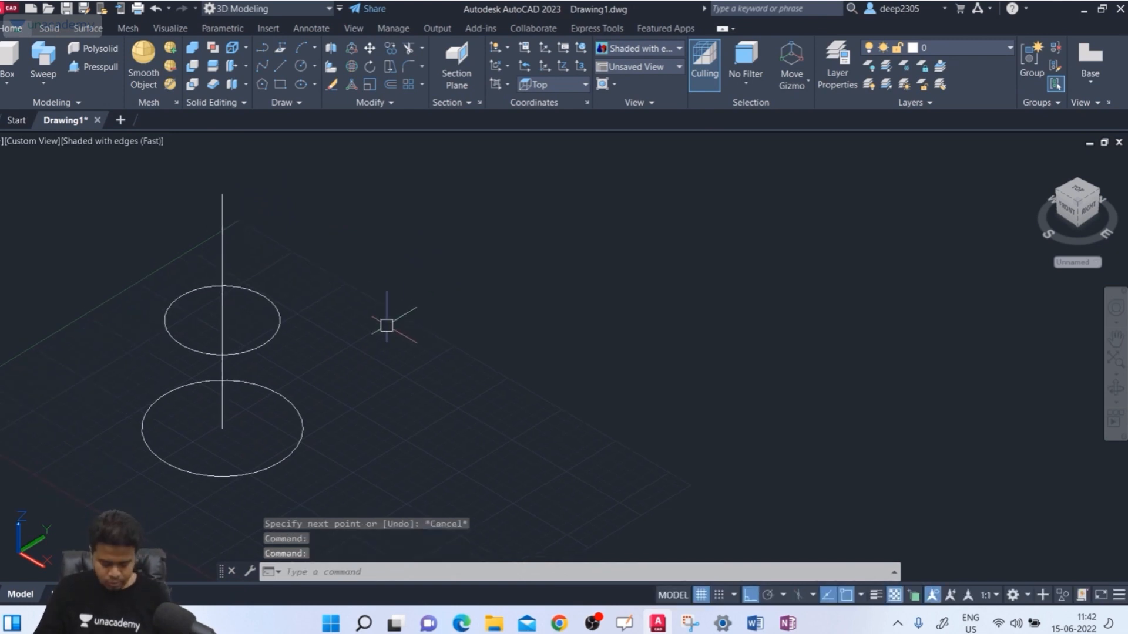
text(loft)
key(Return)
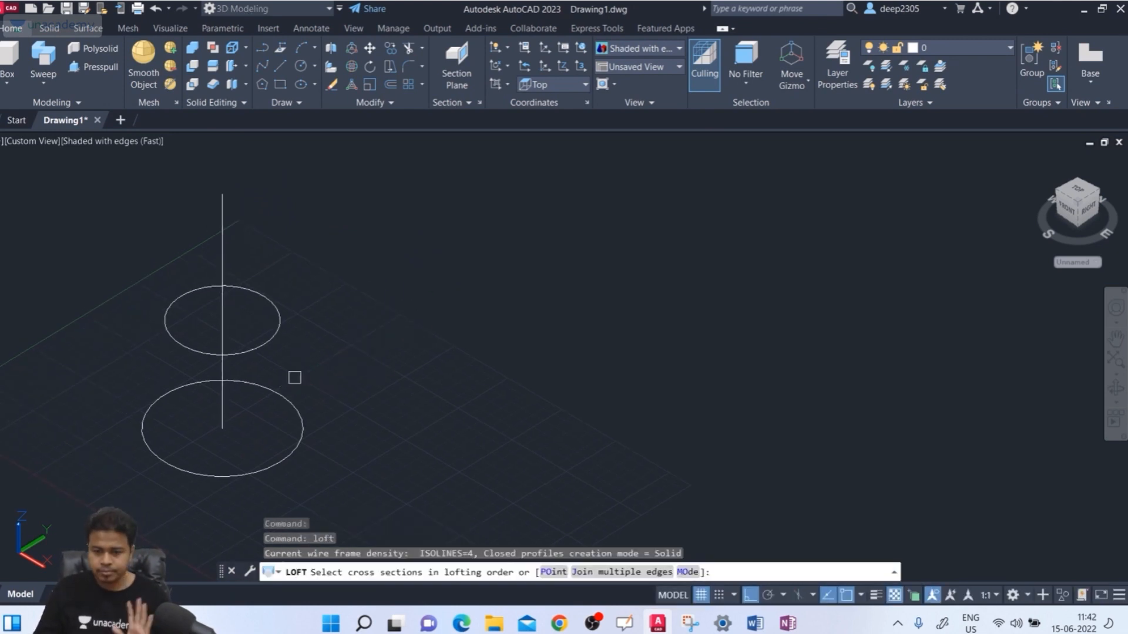
click(231, 470)
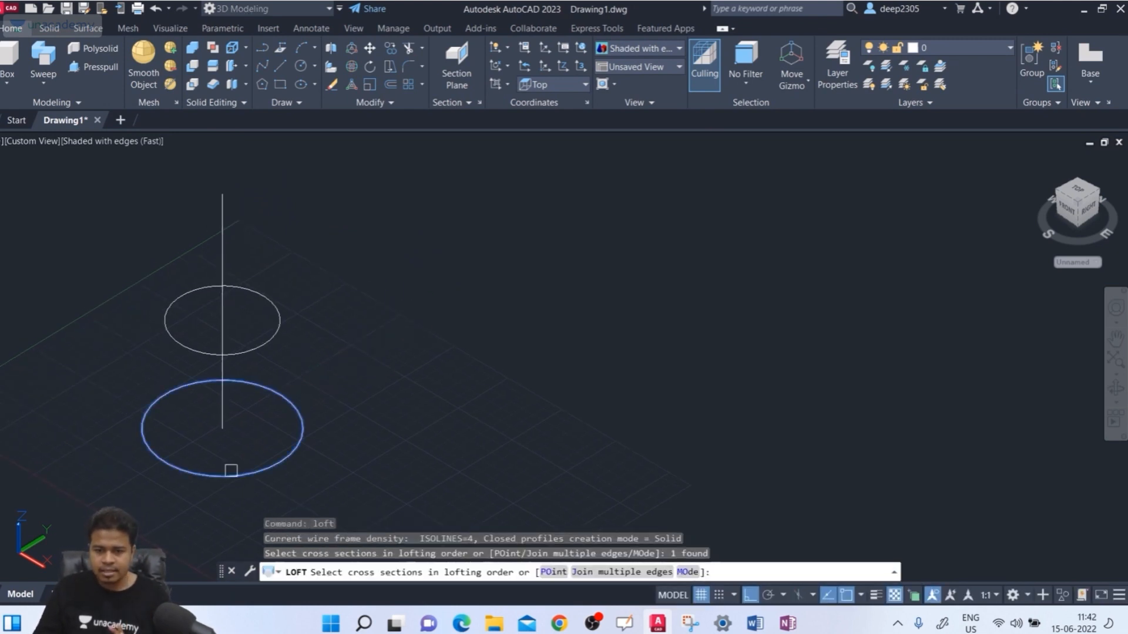
click(281, 328)
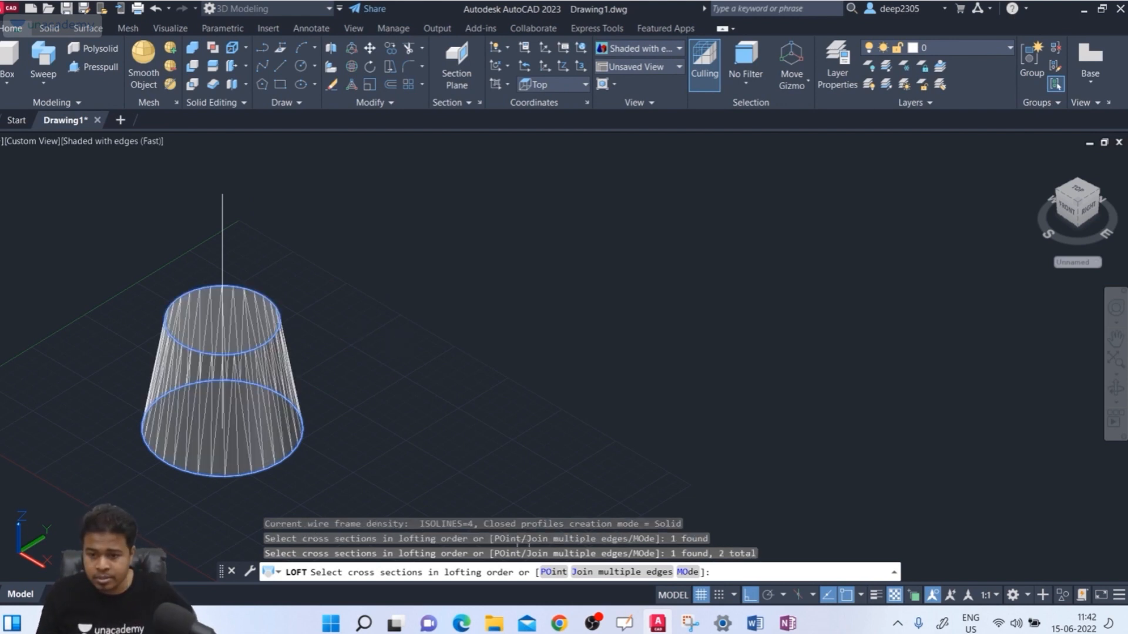
click(549, 573)
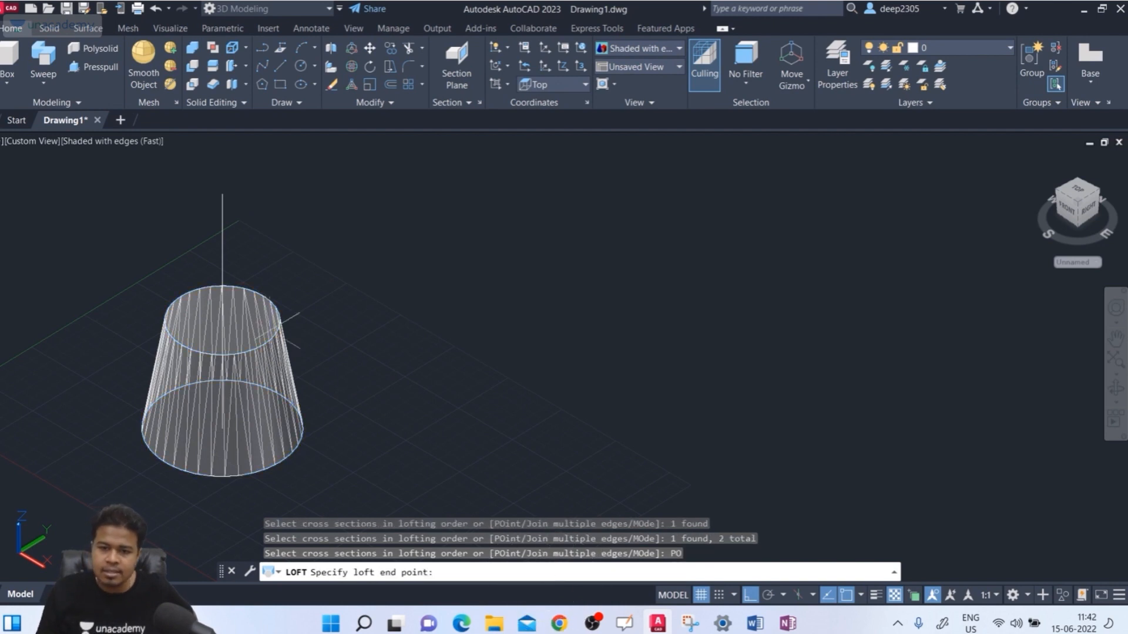
click(222, 193)
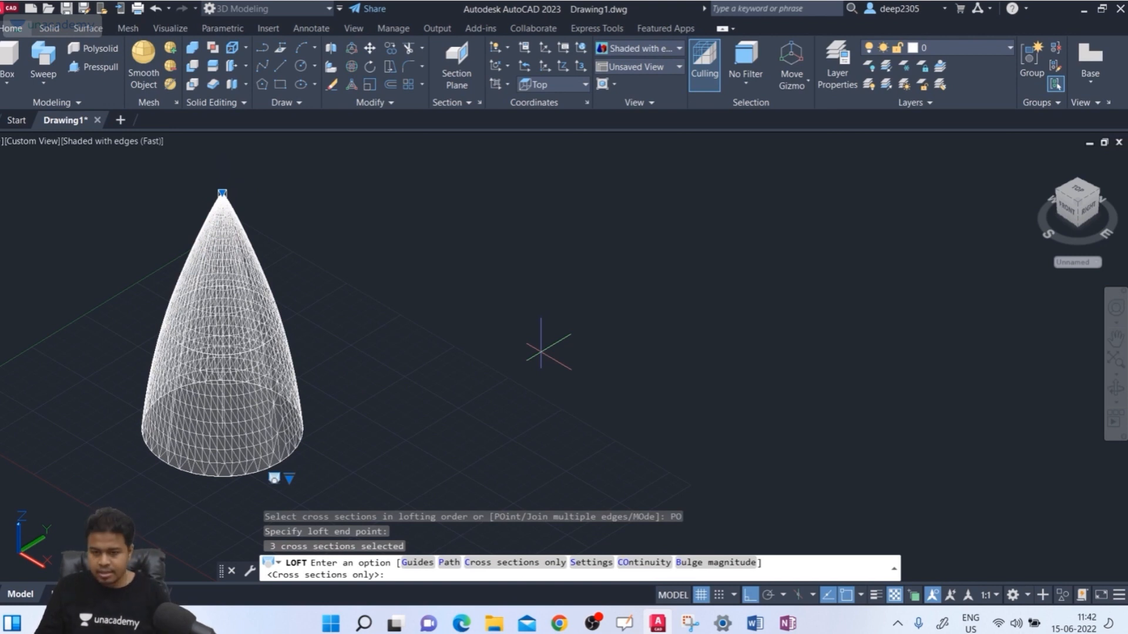
key(Return)
shift+middle_drag(461, 409, 376, 423)
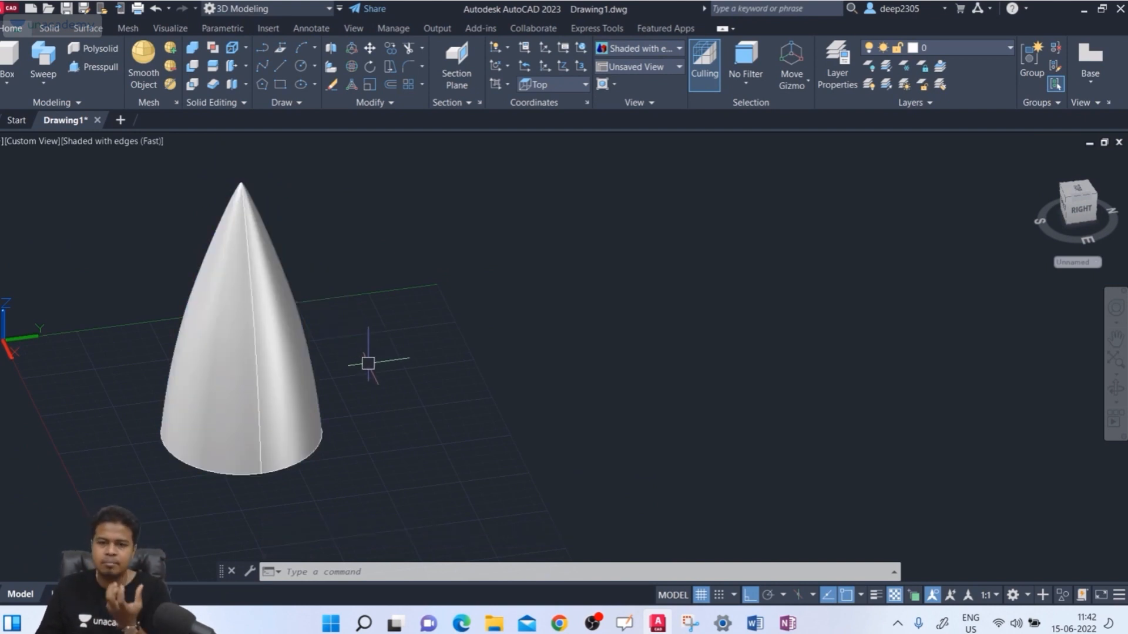
Undo the view change and the pointed loft to restore the two circles and the line
key(ctrl+z)
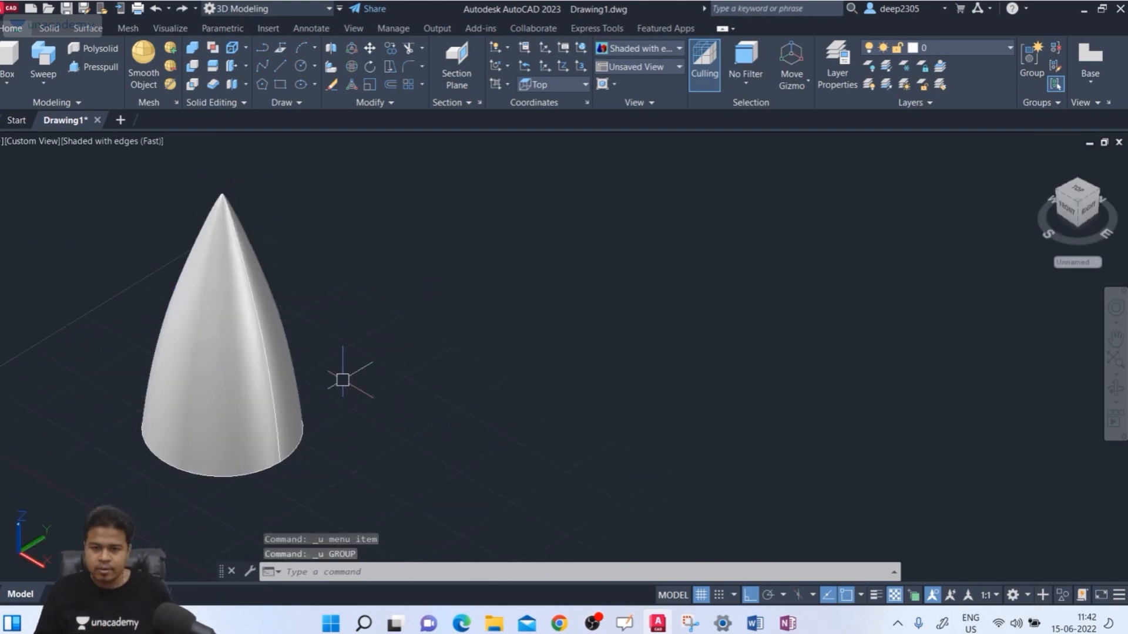
key(ctrl+z)
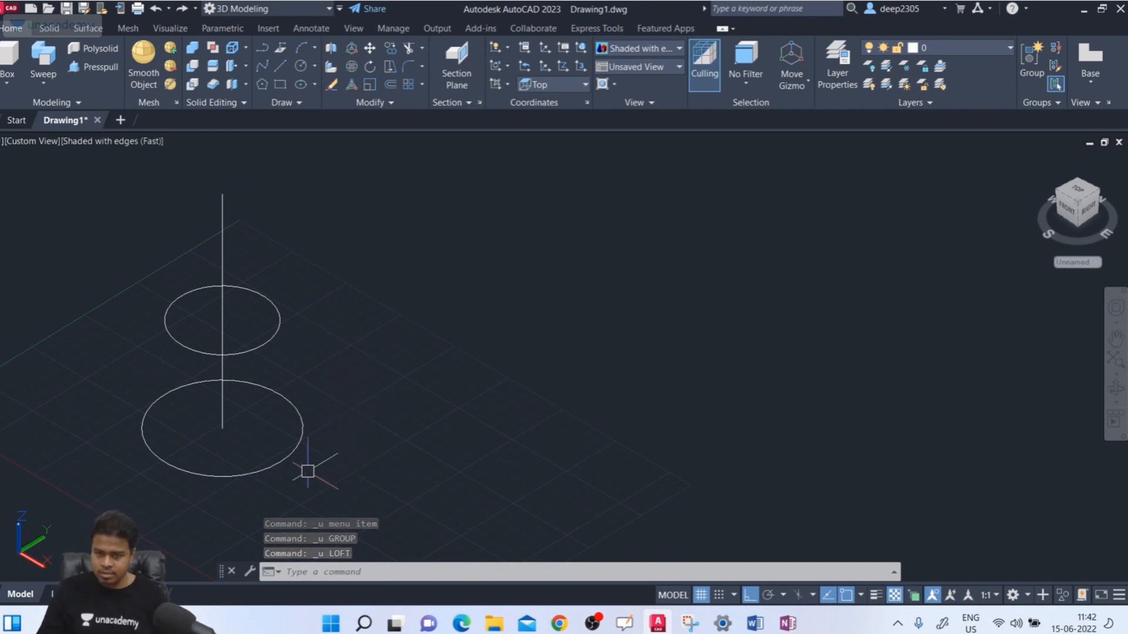
Start a loft through the upper circle and the lower circle in that order, with the line's top endpoint as loft end point
middle_drag(350, 370, 323, 398)
text(lo)
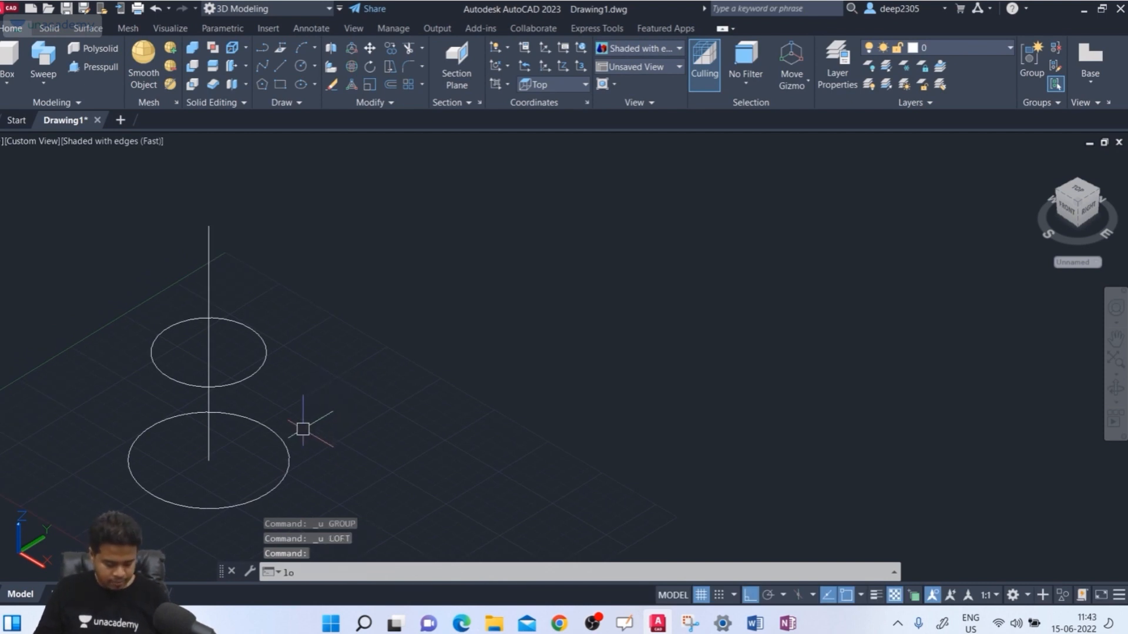
text(ft)
key(Return)
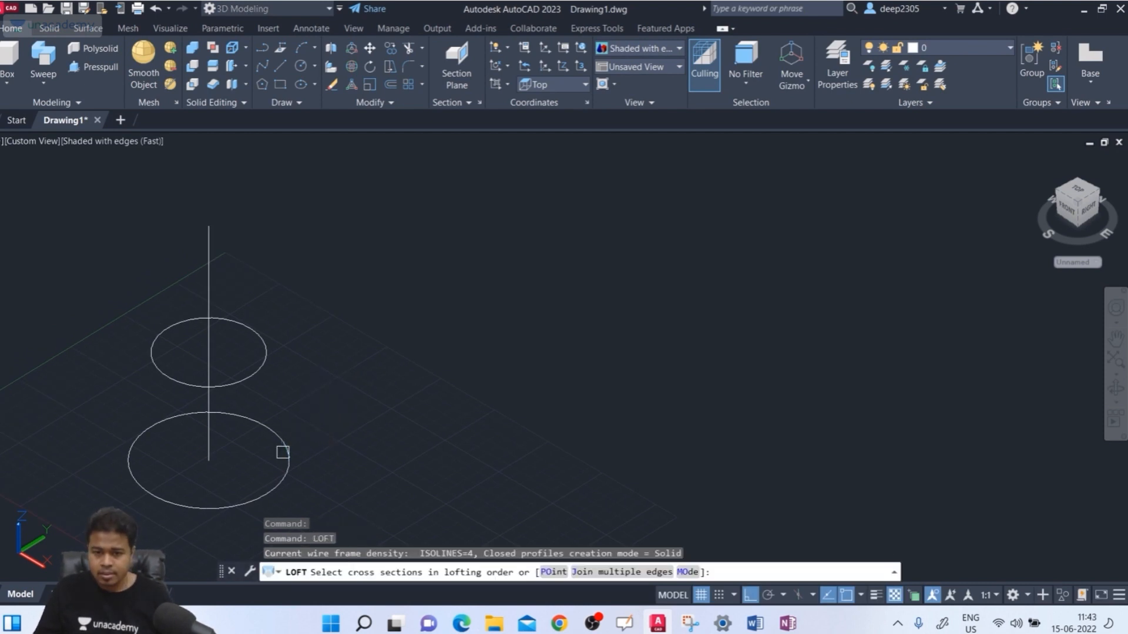
click(267, 364)
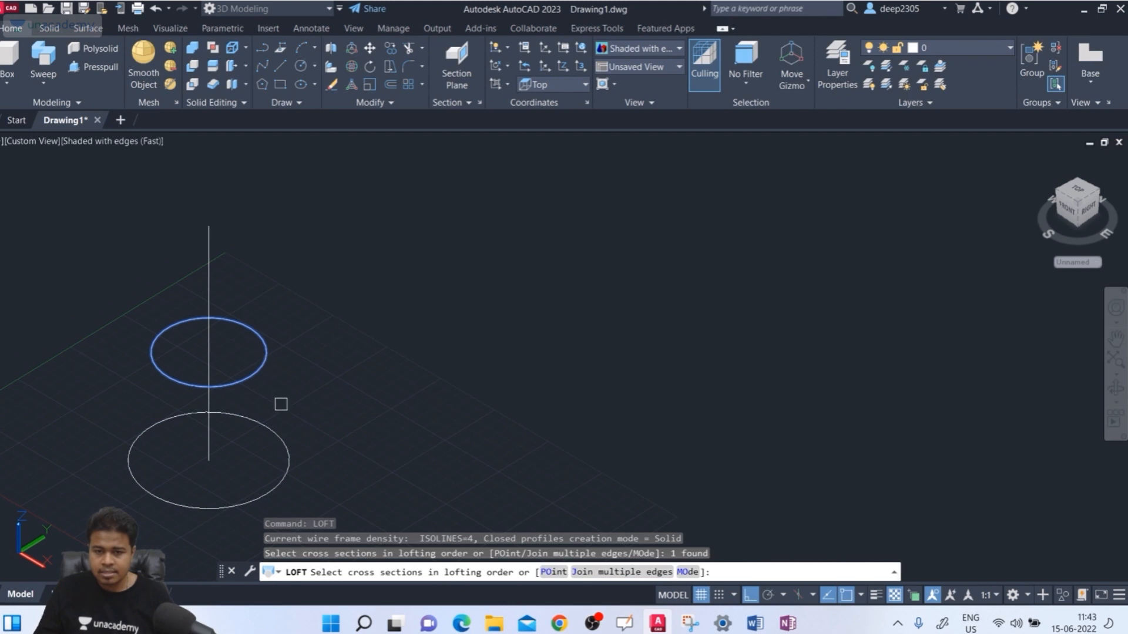
click(287, 443)
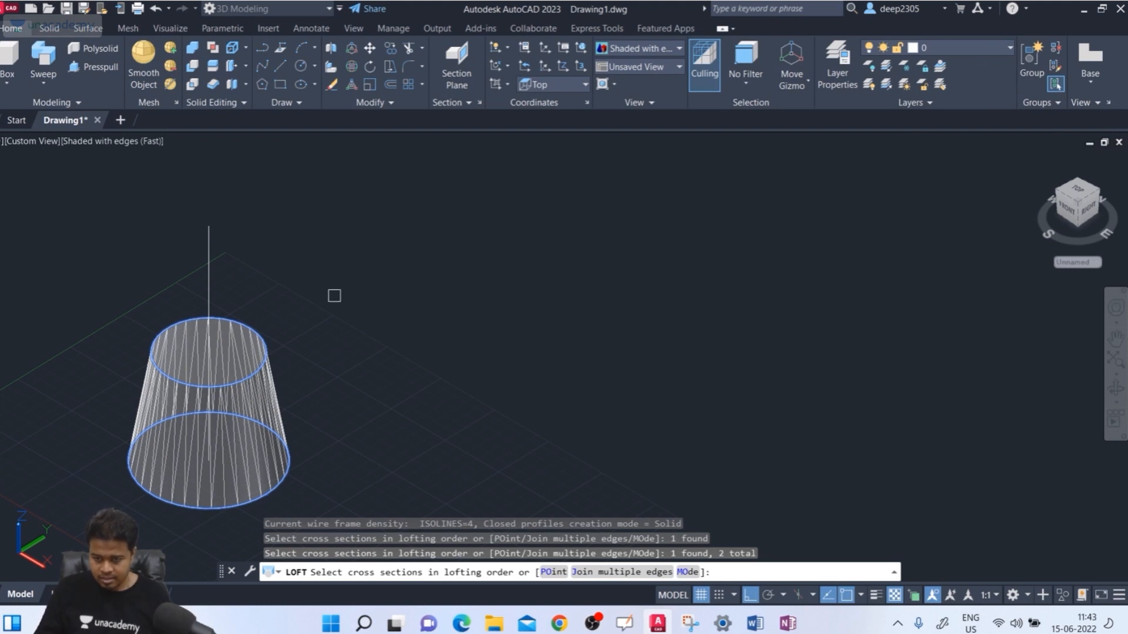
click(552, 573)
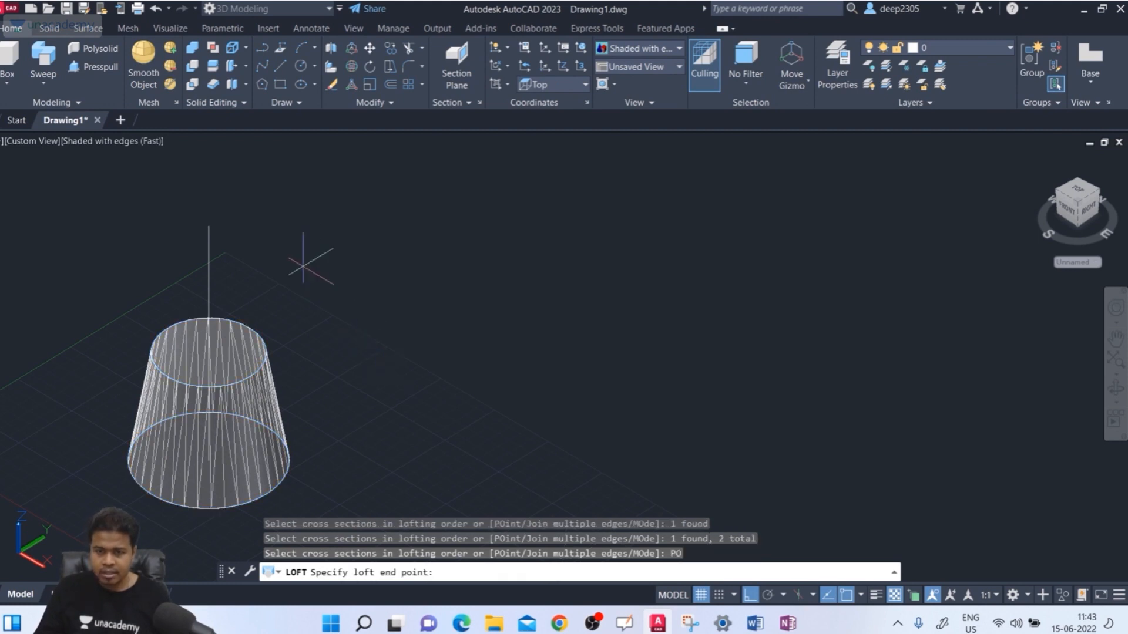
click(209, 225)
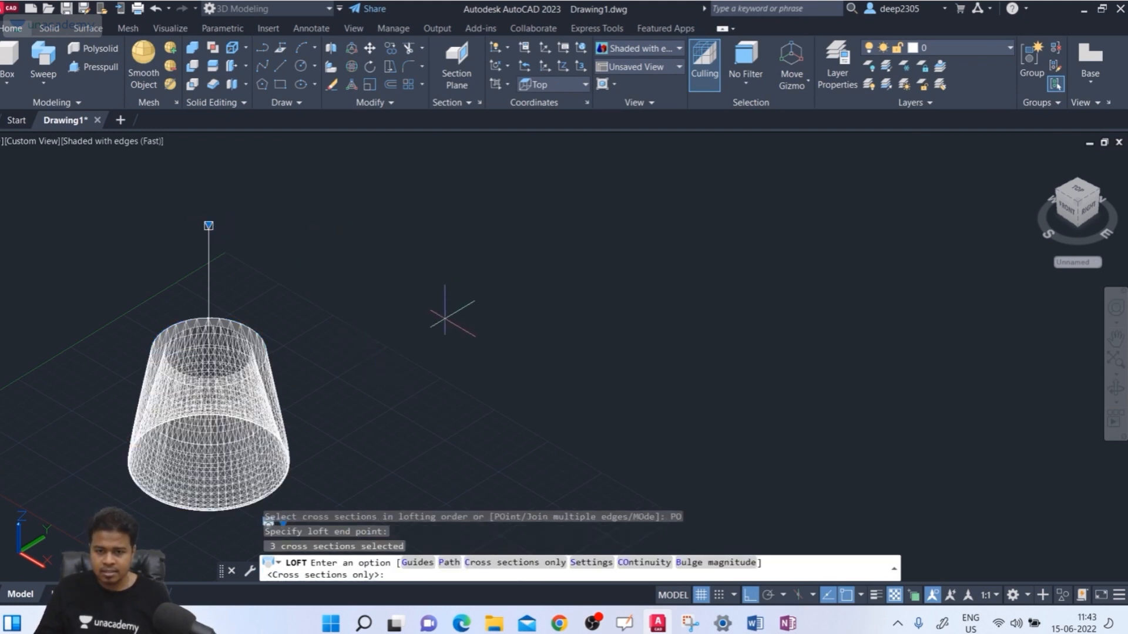
Complete the reversed-order loft with cross sections only and inspect the solid from below and above
shift+middle_drag(435, 282, 459, 157)
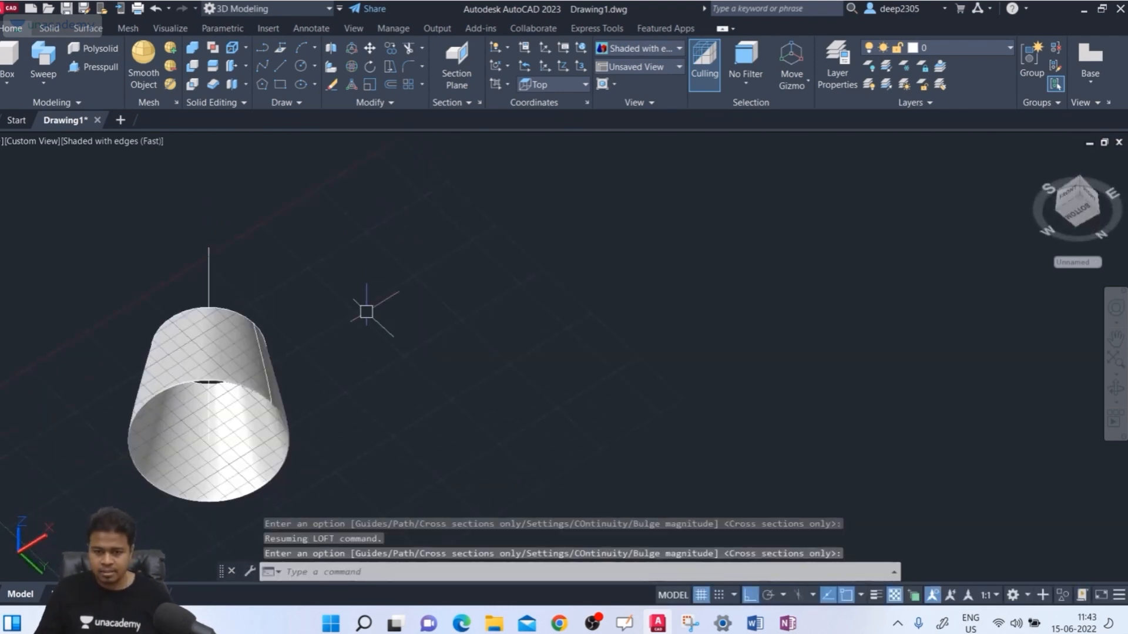
shift+middle_drag(332, 338, 256, 505)
key(Return)
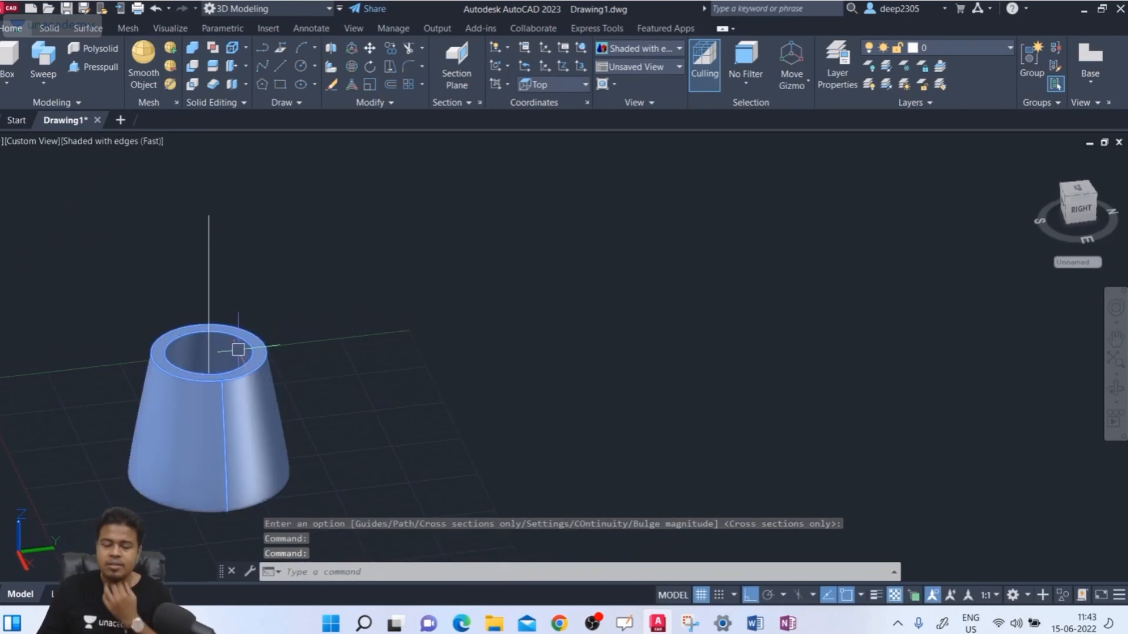
scroll(240, 349, down, 3)
scroll(332, 362, up, 1)
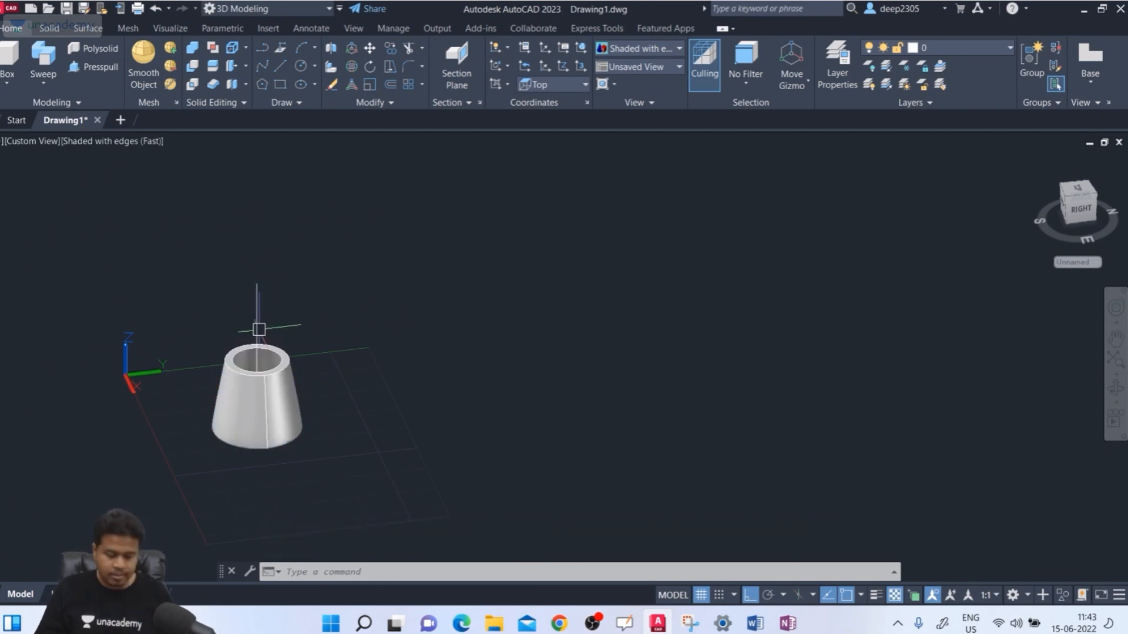
Undo the view changes and the reversed-order loft to restore the circles and the line
key(ctrl+z)
key(ctrl+z)
Loft the lower circle, upper circle and a point on the line between the upper circle and the line's top, using cross sections only
middle_drag(381, 378, 390, 375)
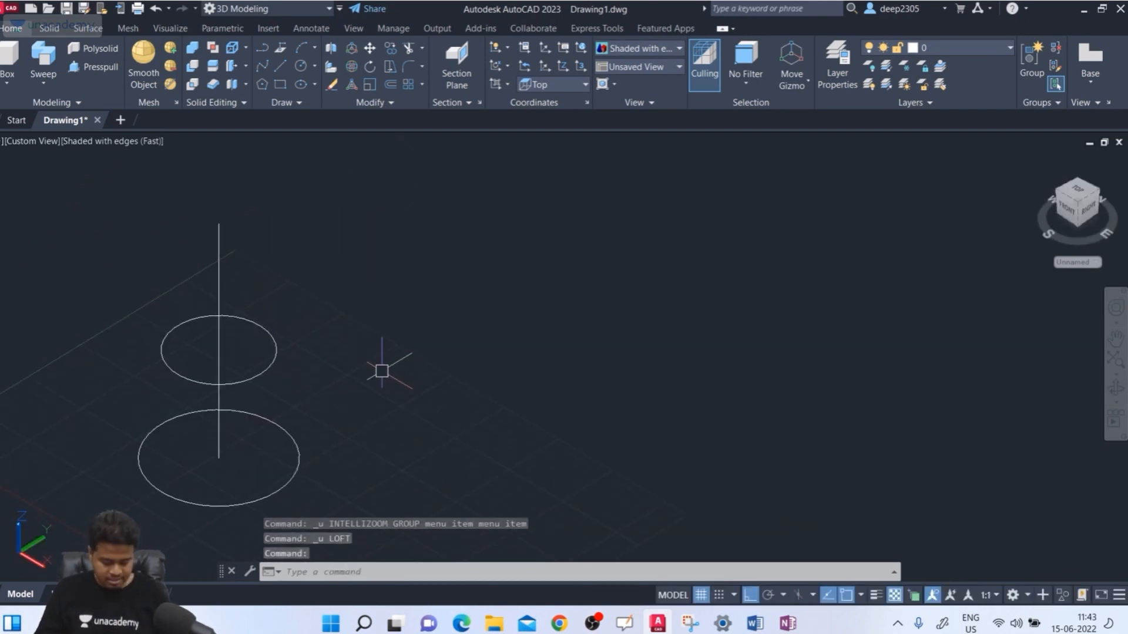
text(oft)
key(Return)
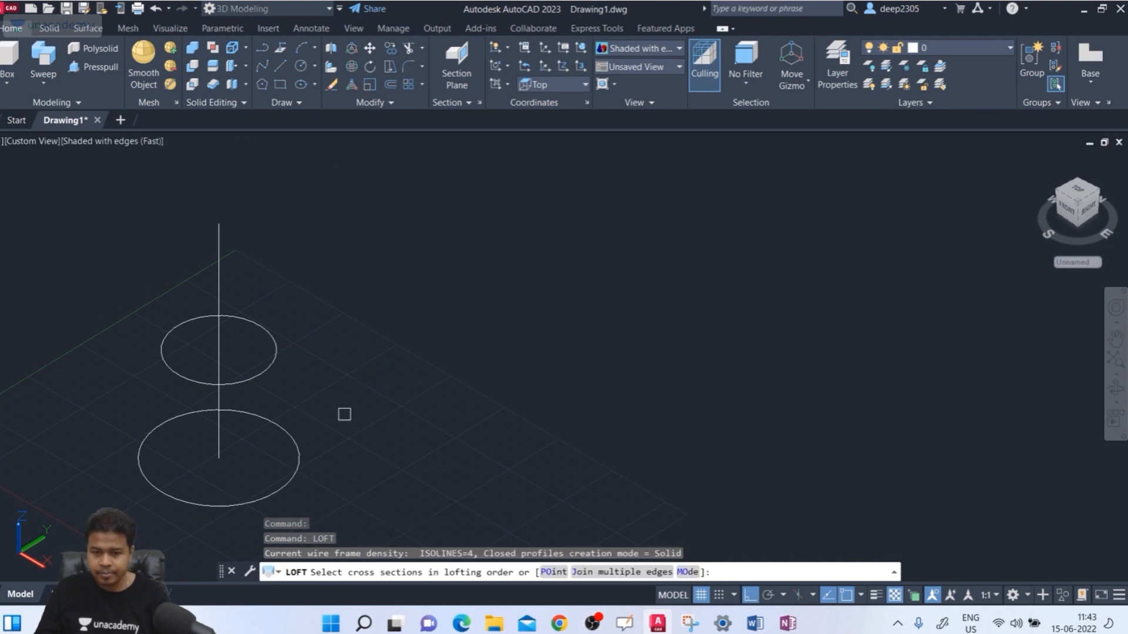
click(292, 438)
click(270, 359)
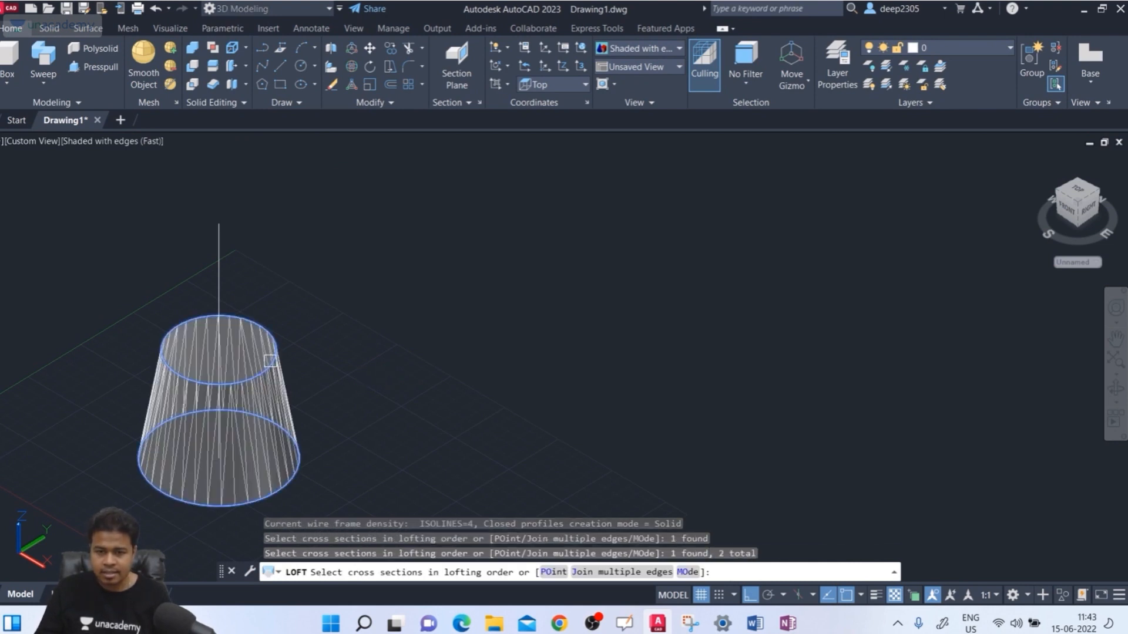
click(554, 573)
scroll(219, 284, up, 1)
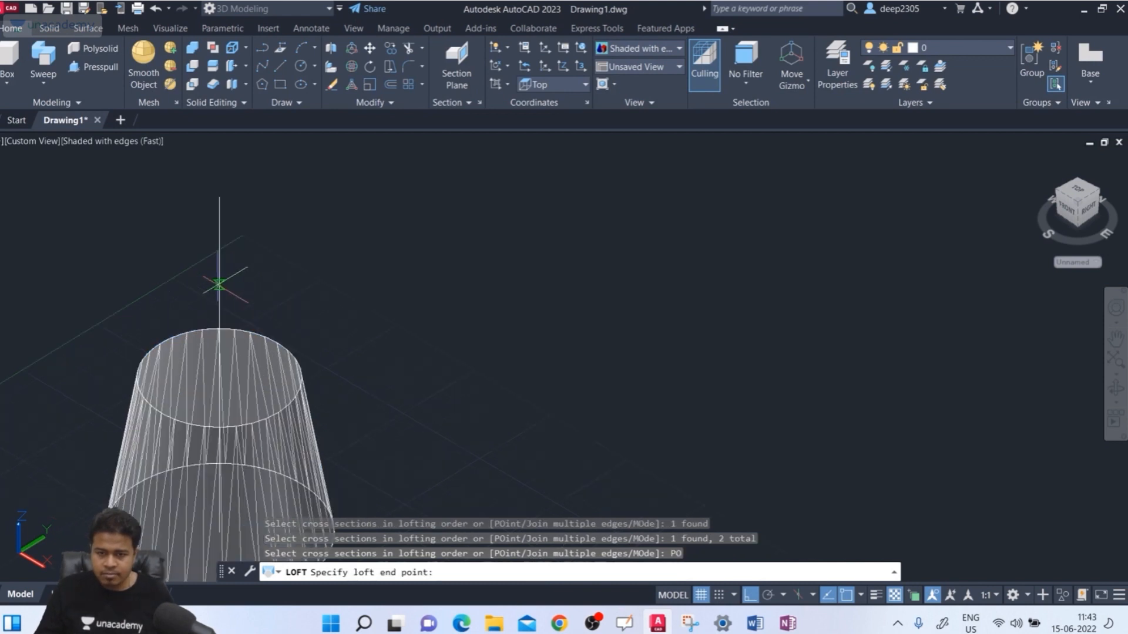
click(219, 274)
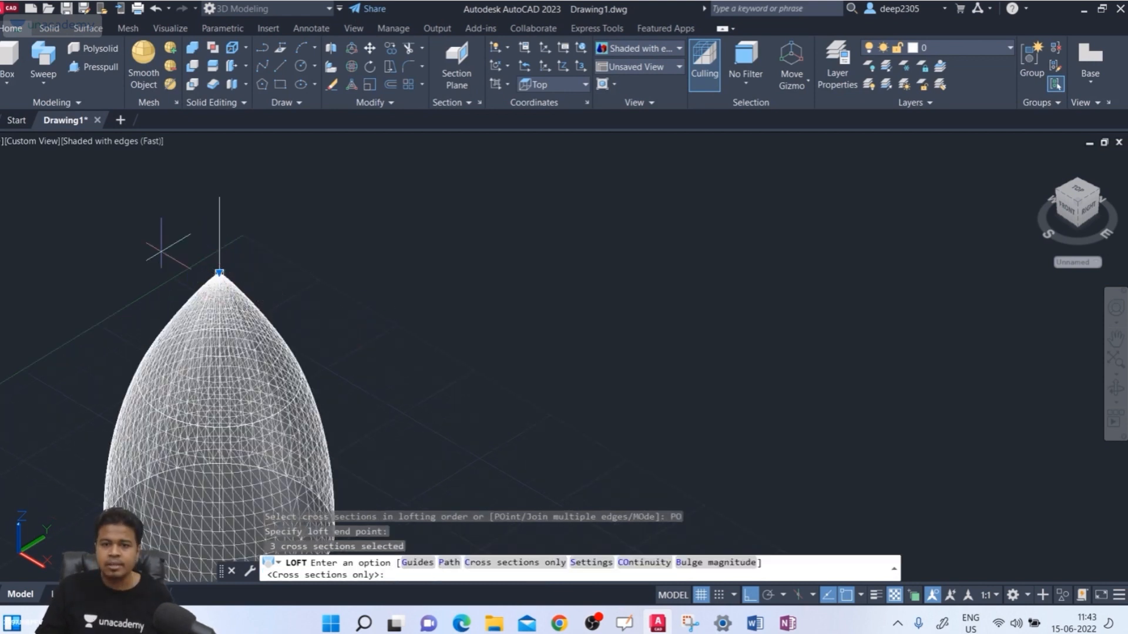
key(Return)
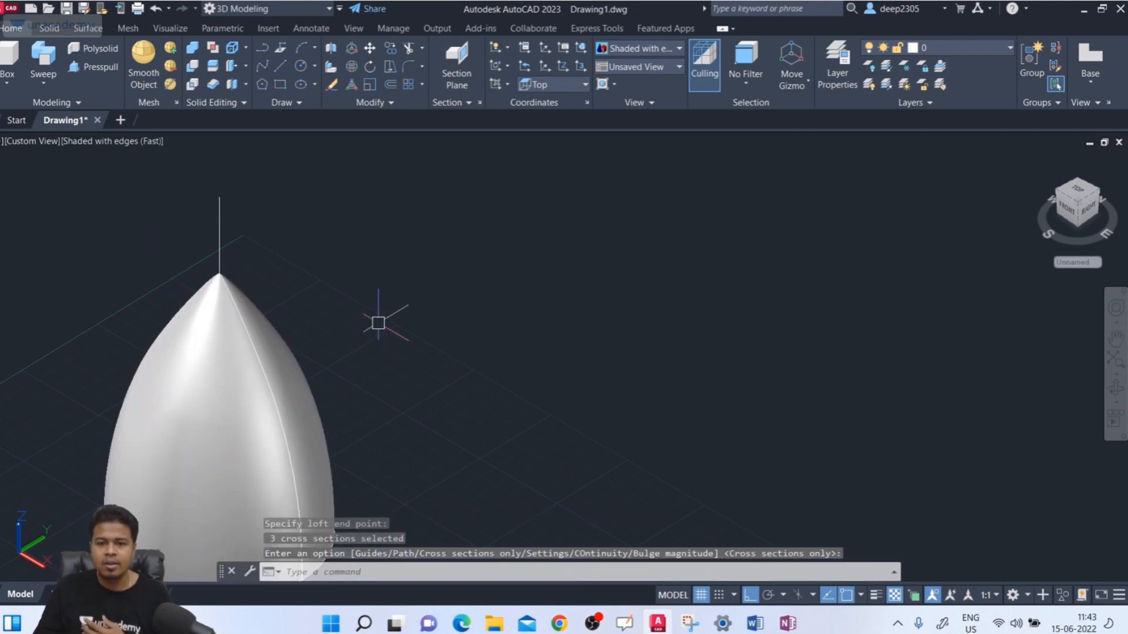
Erase the pointed loft solid together with the vertical line through its tip
scroll(378, 323, down, 2)
click(298, 326)
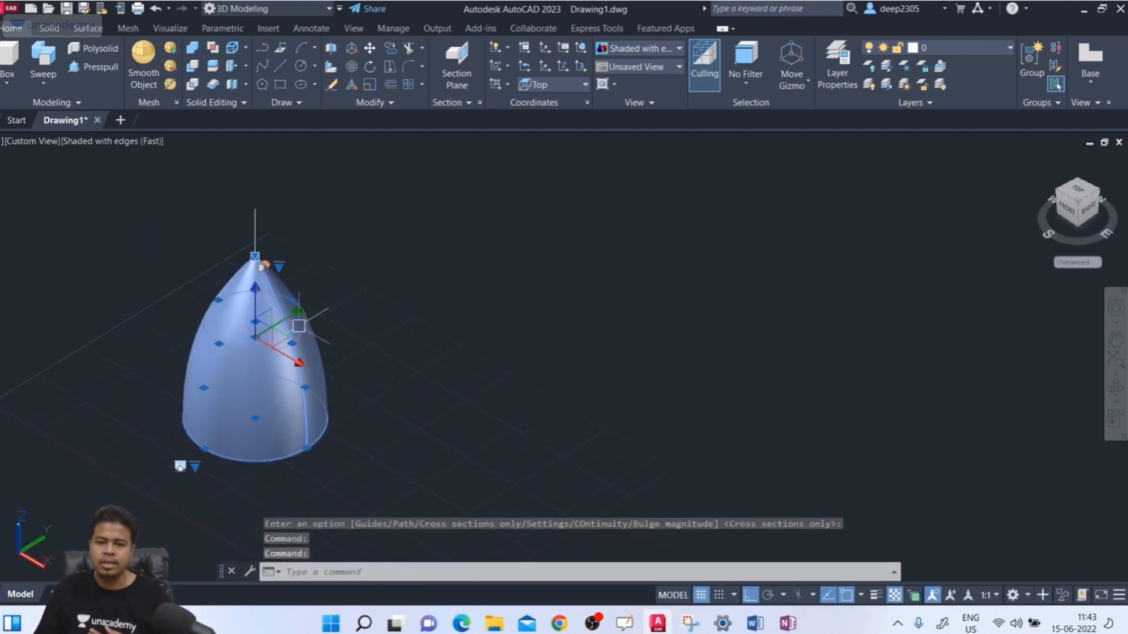
key(Escape)
click(383, 259)
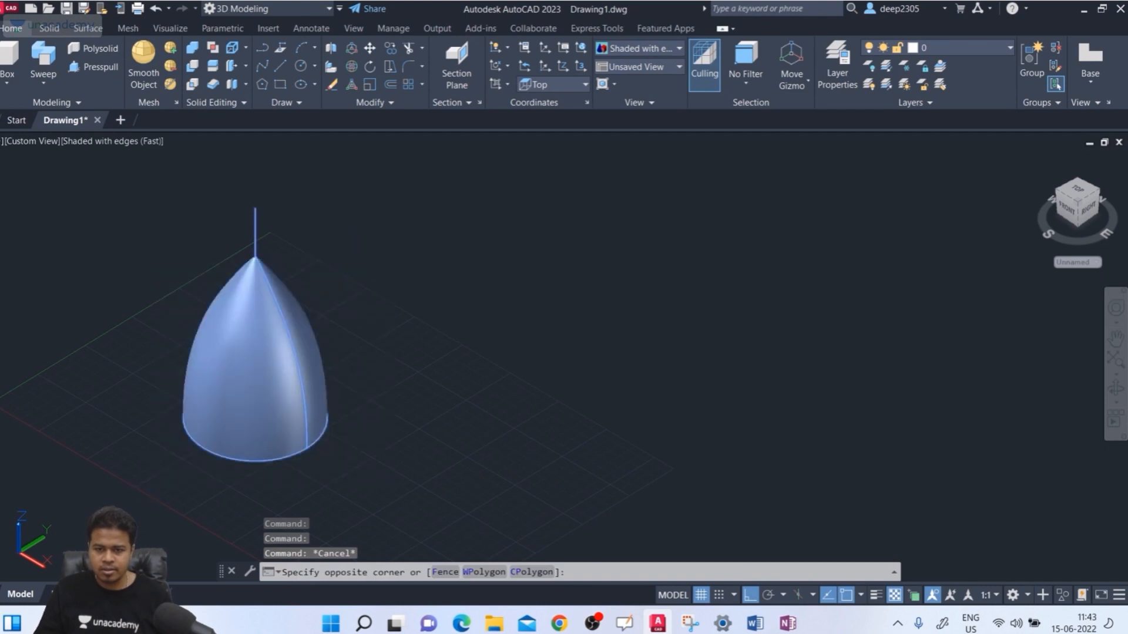
click(176, 466)
key(Delete)
middle_drag(194, 466, 194, 461)
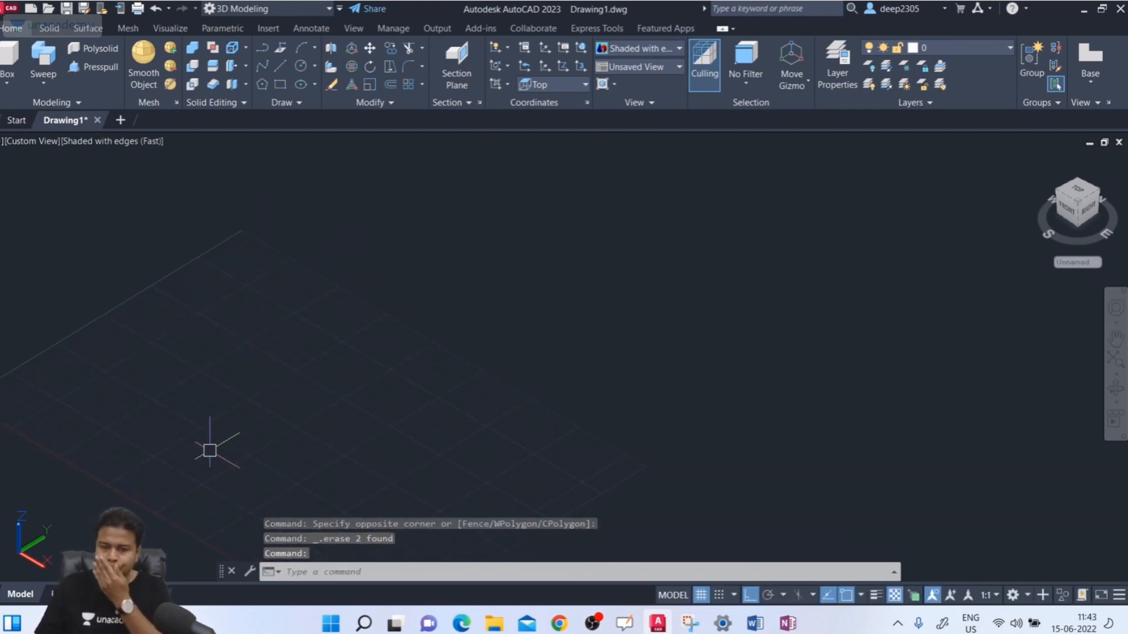
Draw a vertical line up from the ground plane, followed by a horizontal line along the Y direction from its upper end
scroll(210, 451, down, 3)
middle_drag(262, 410, 281, 403)
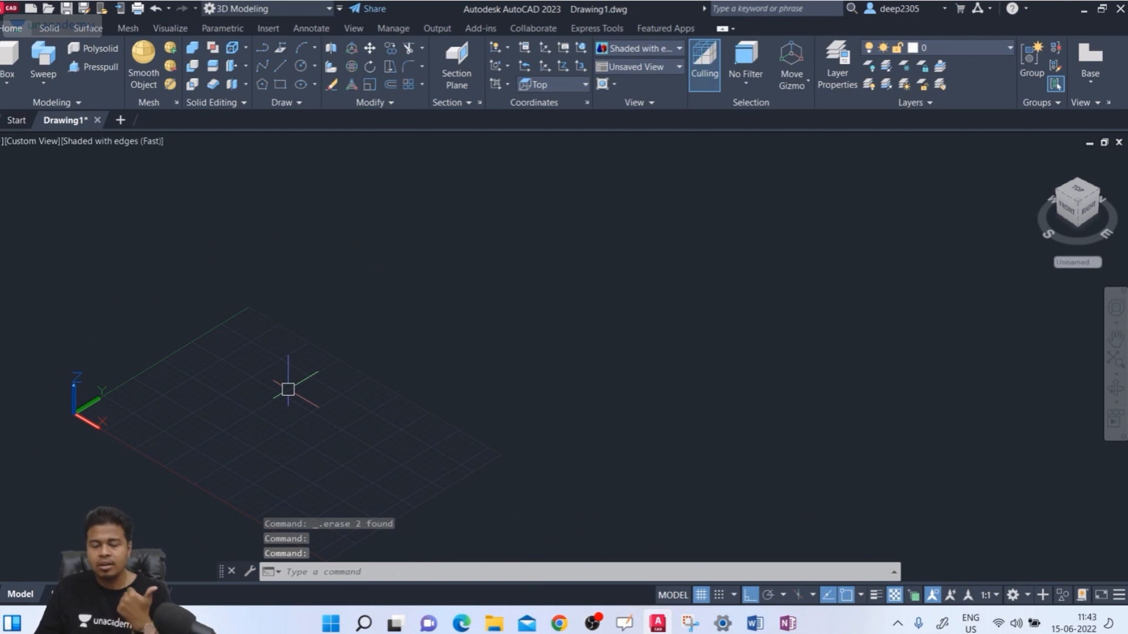
middle_drag(288, 389, 307, 377)
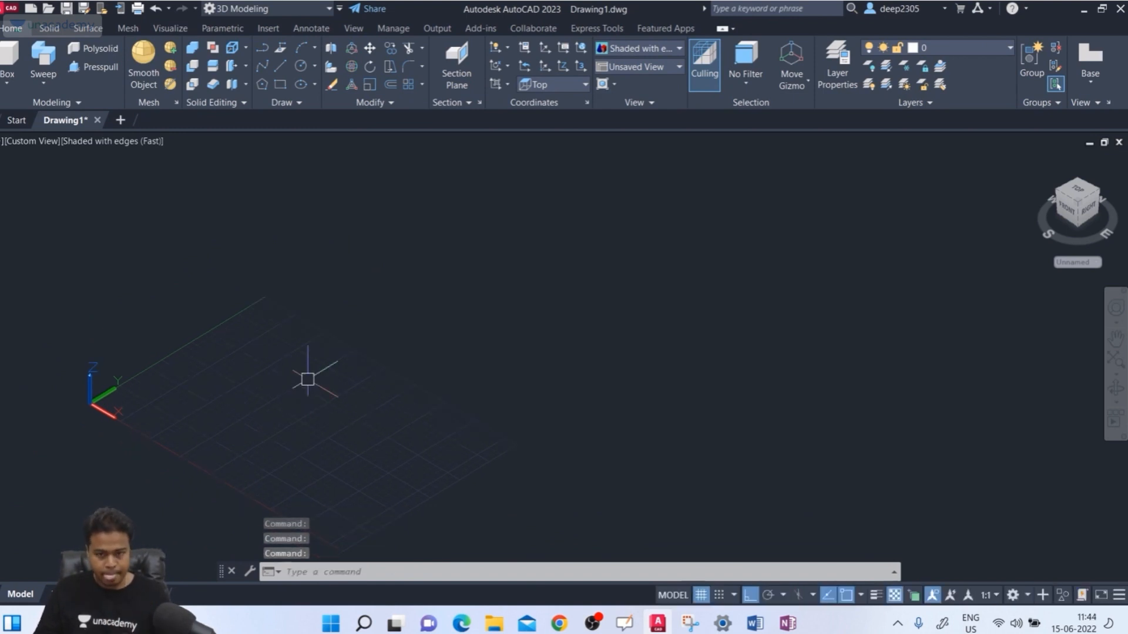
key(Return)
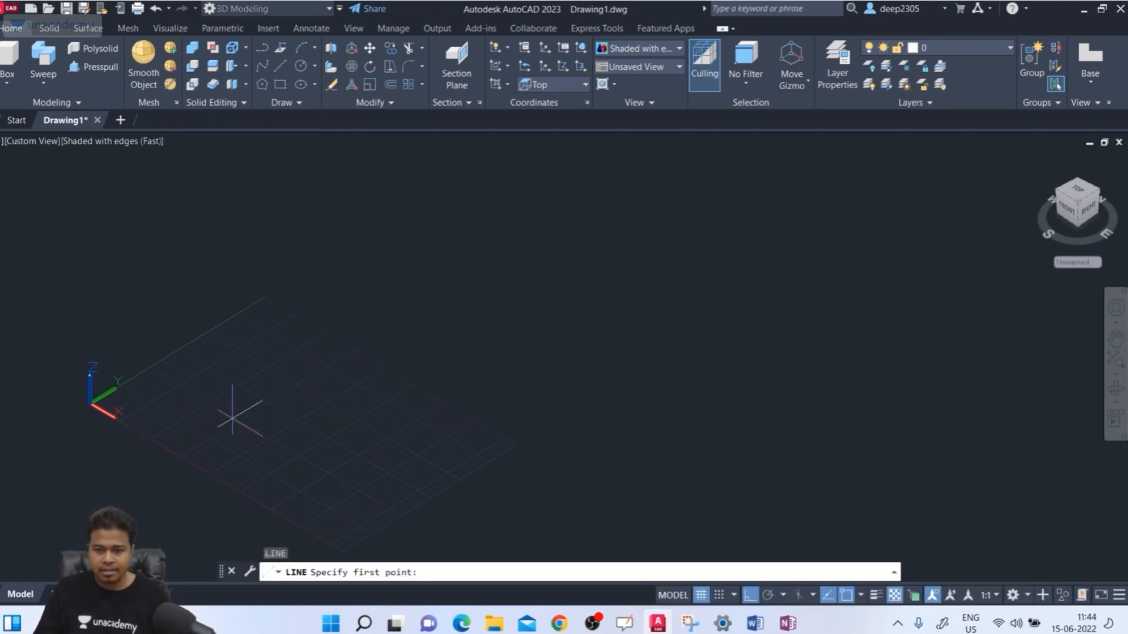
click(236, 418)
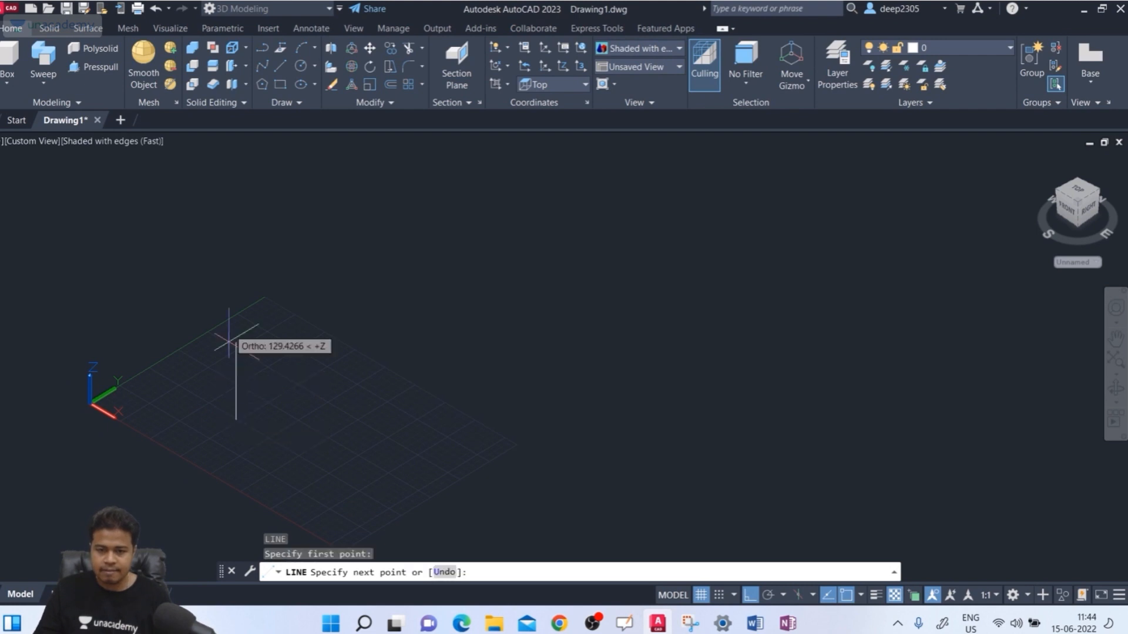
click(236, 288)
click(358, 215)
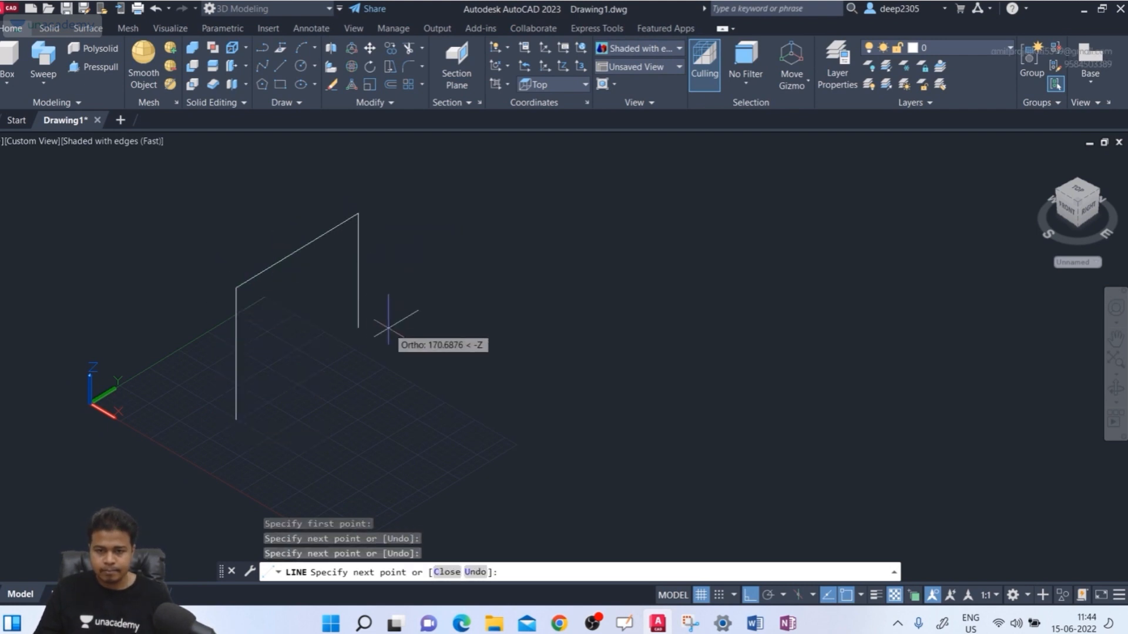
key(Escape)
Fillet the corner between the vertical and horizontal lines with a radius of 80
middle_drag(388, 330, 380, 366)
text(f)
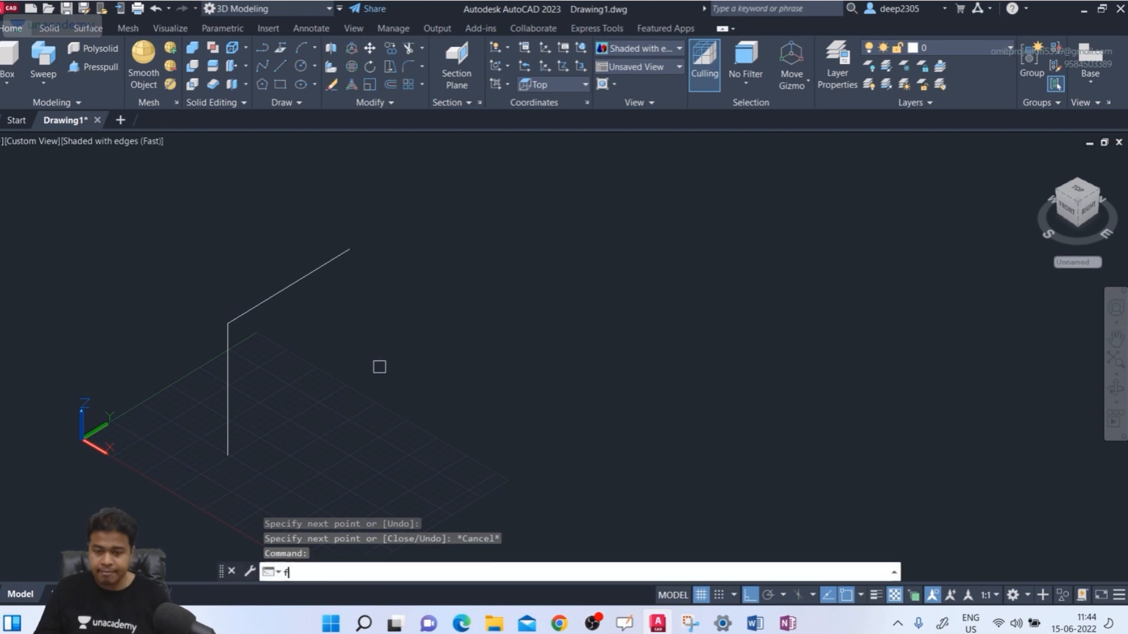
key(Return)
click(235, 358)
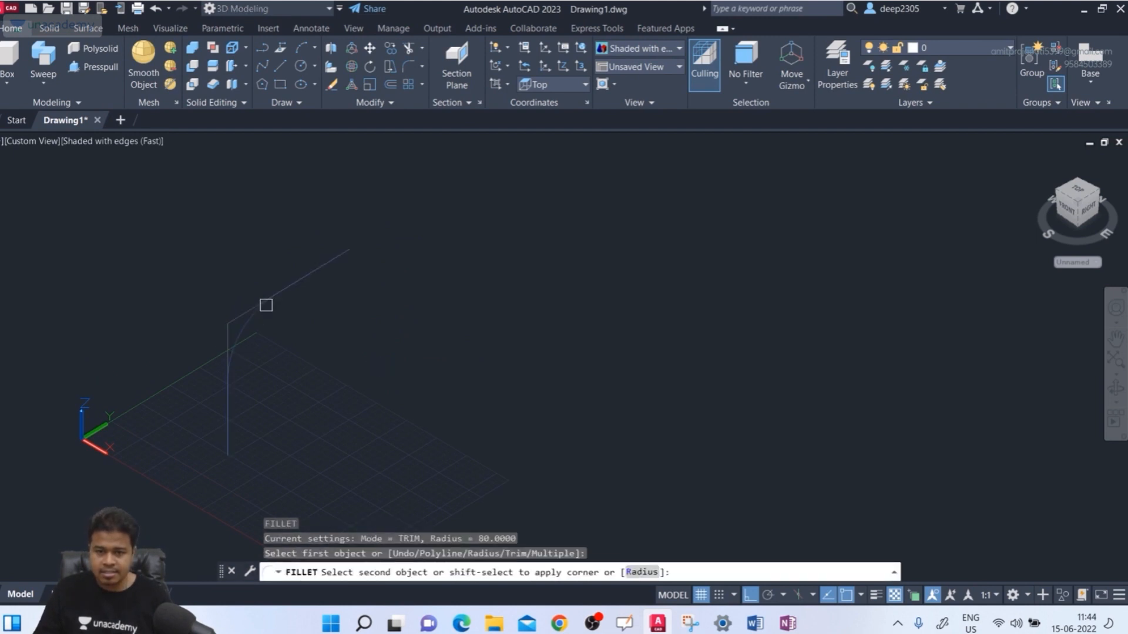
click(266, 304)
middle_drag(238, 321, 224, 325)
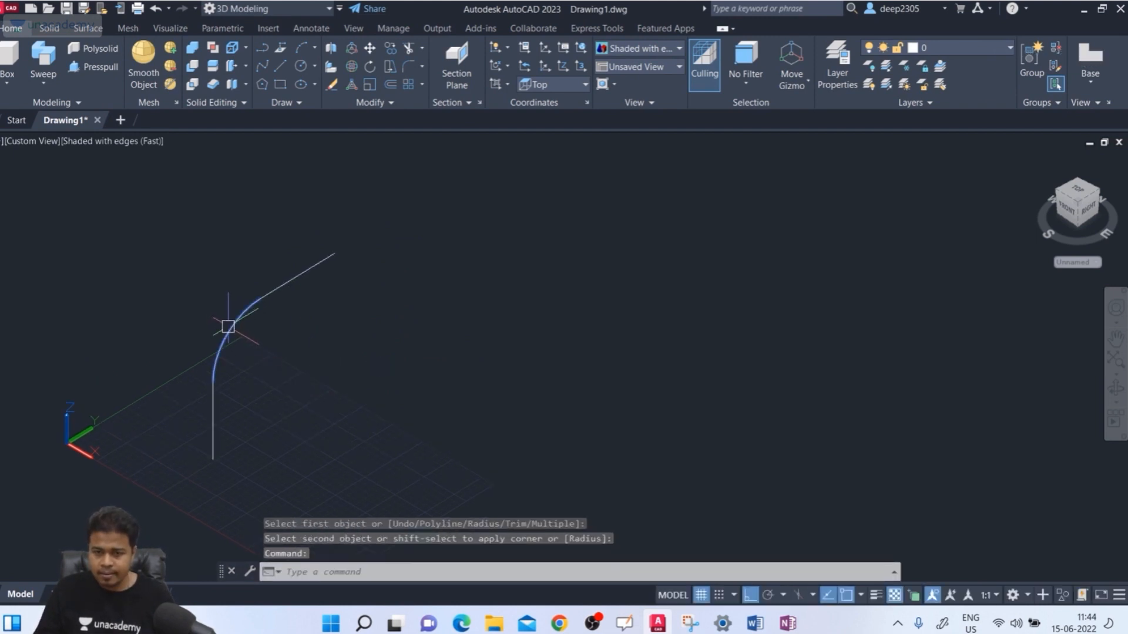
key(Escape)
text(j)
key(Return)
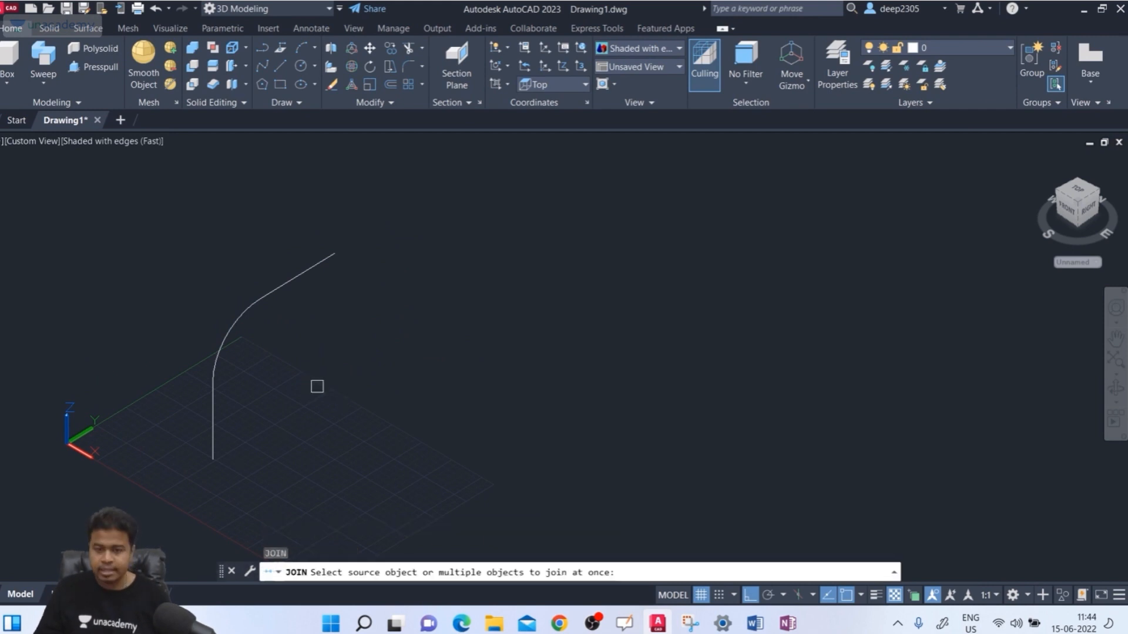
click(453, 230)
click(113, 488)
key(Escape)
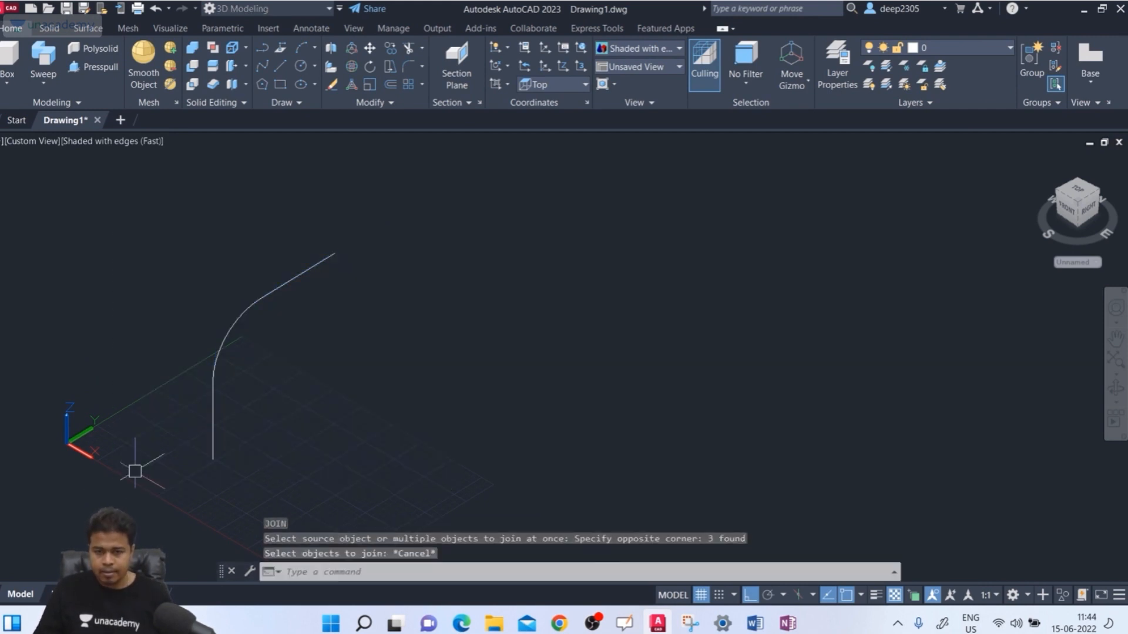
Undo the corner fillet to restore the sharp corner between the two lines
click(223, 336)
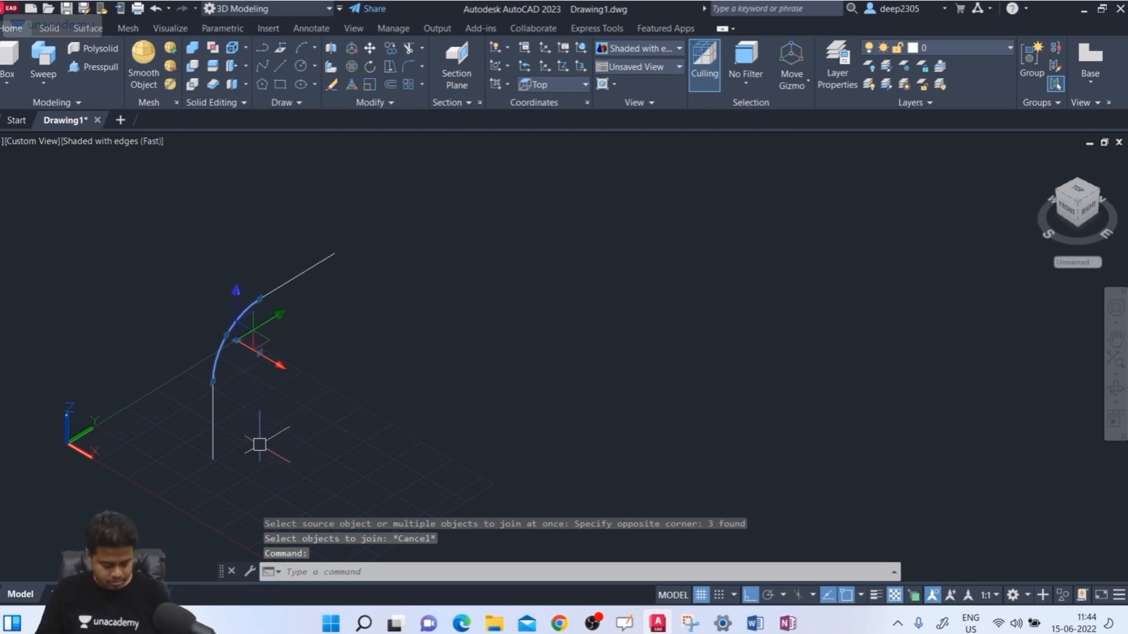
key(ctrl+z)
key(ctrl+z)
key(ctrl+z)
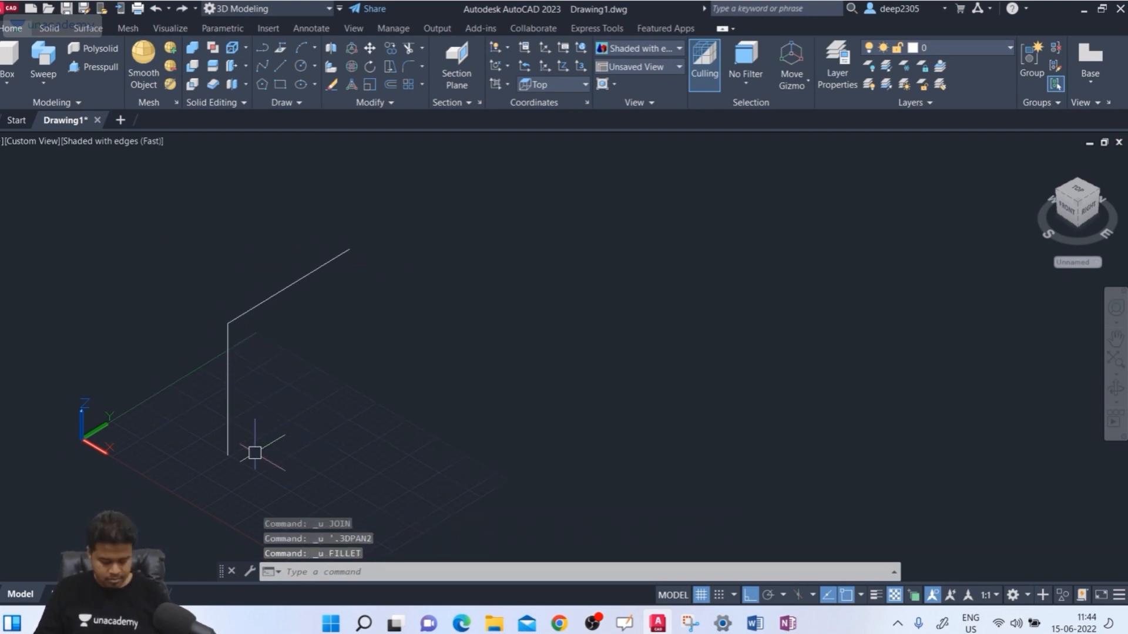
Fillet the corner between the vertical and horizontal lines with a radius of 120
key(Return)
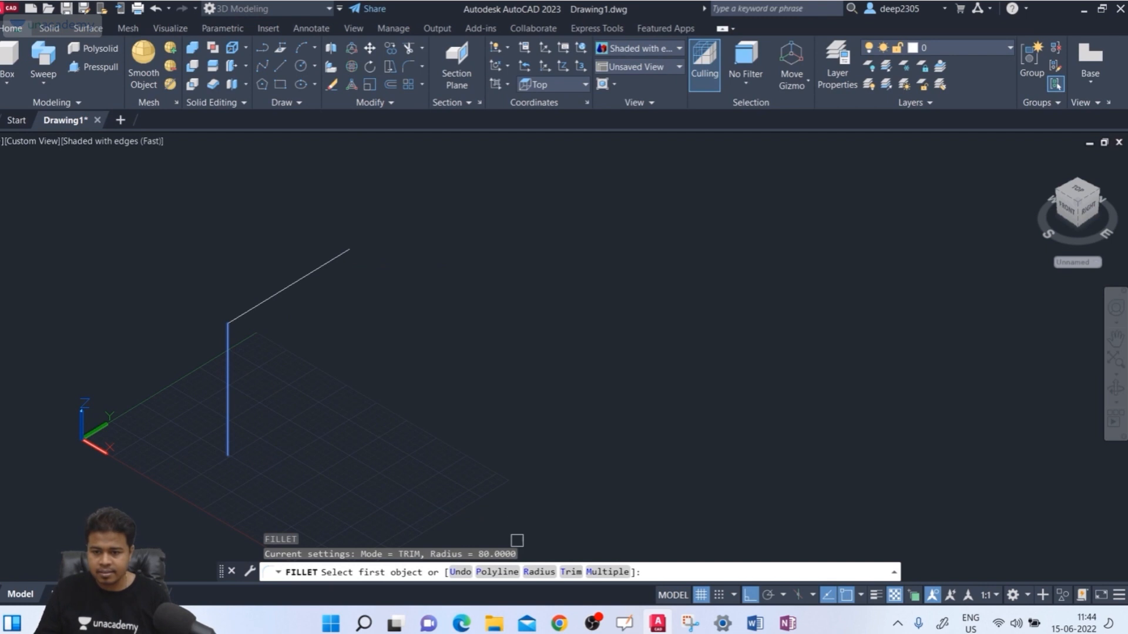
click(546, 577)
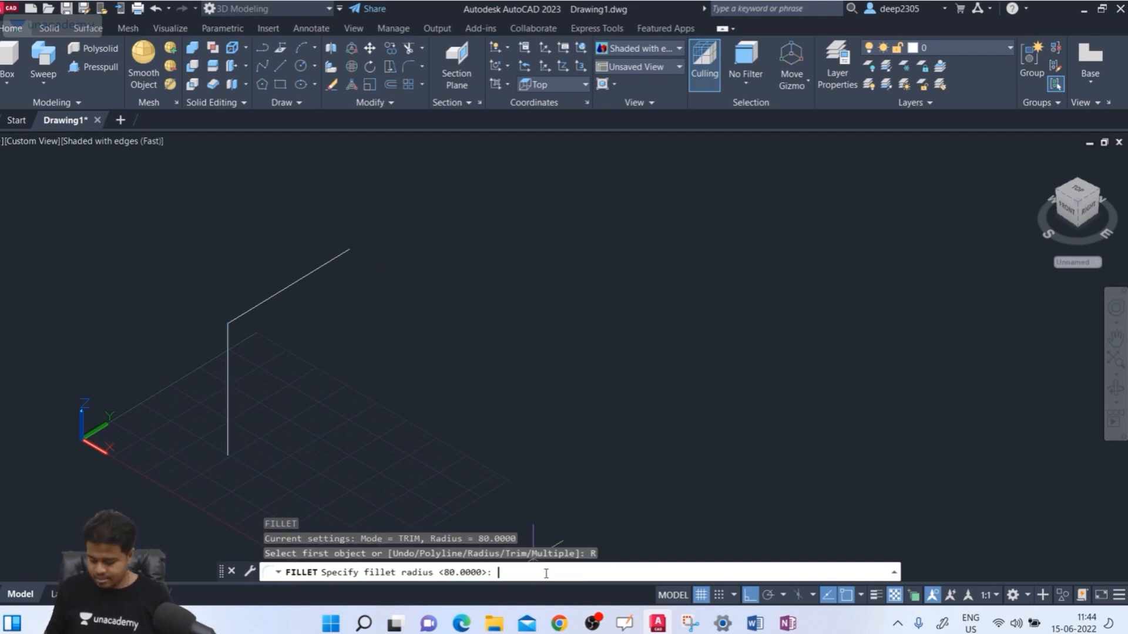
text(120)
key(Return)
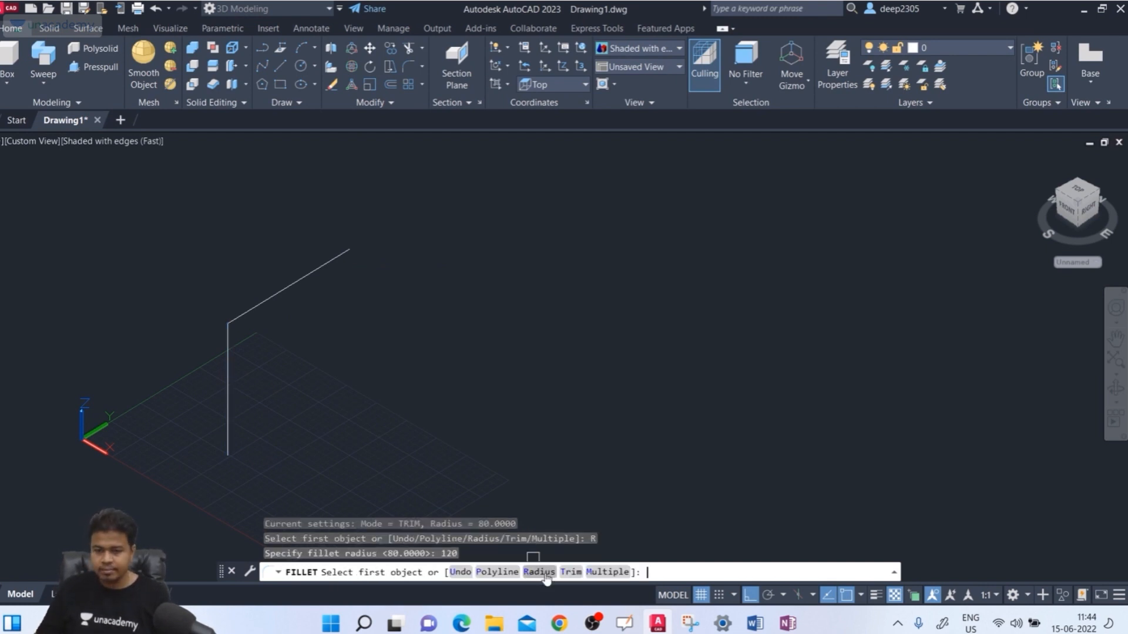
click(231, 361)
click(267, 300)
Join the vertical line, the fillet arc and the horizontal line into one continuous path
middle_drag(397, 269, 382, 276)
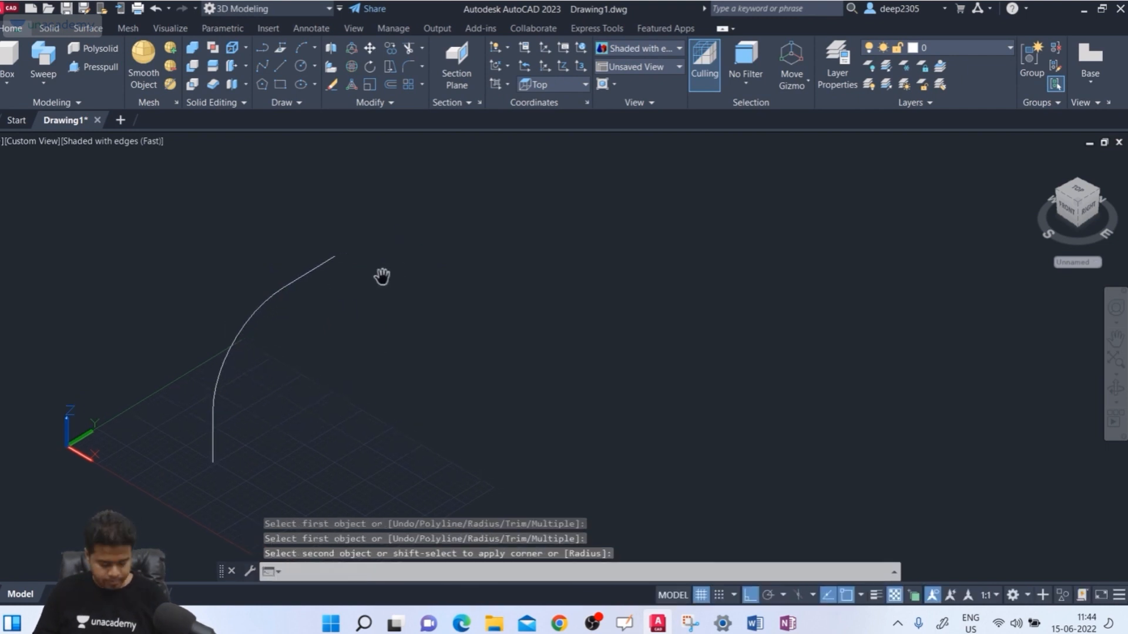
text(j)
key(Return)
click(548, 184)
click(12, 520)
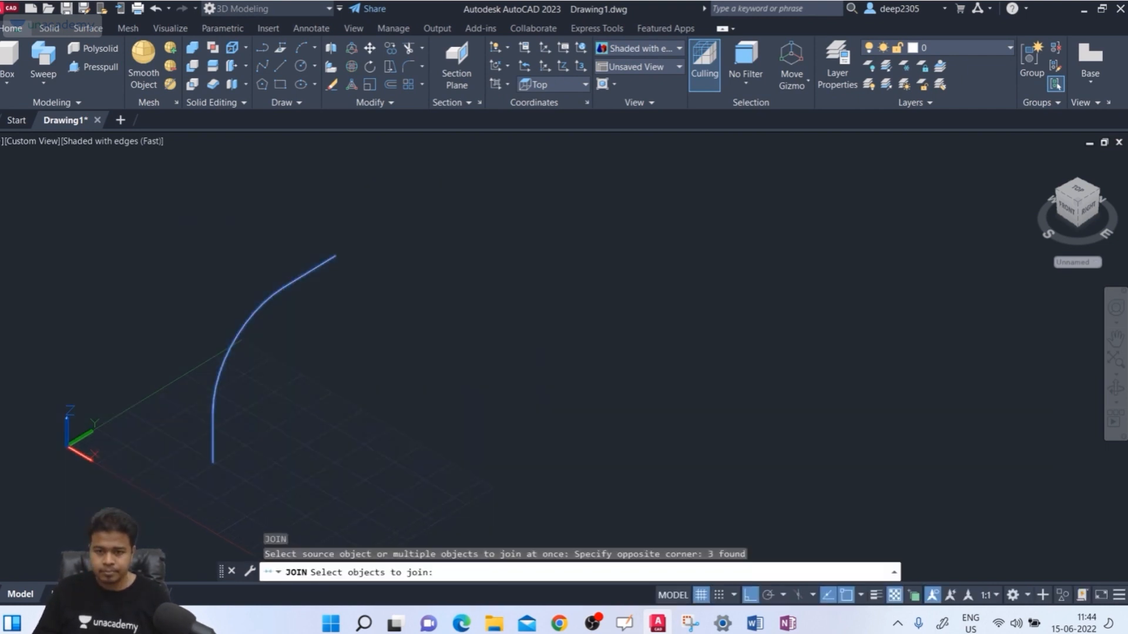
key(Return)
middle_drag(351, 459, 336, 457)
text(rec)
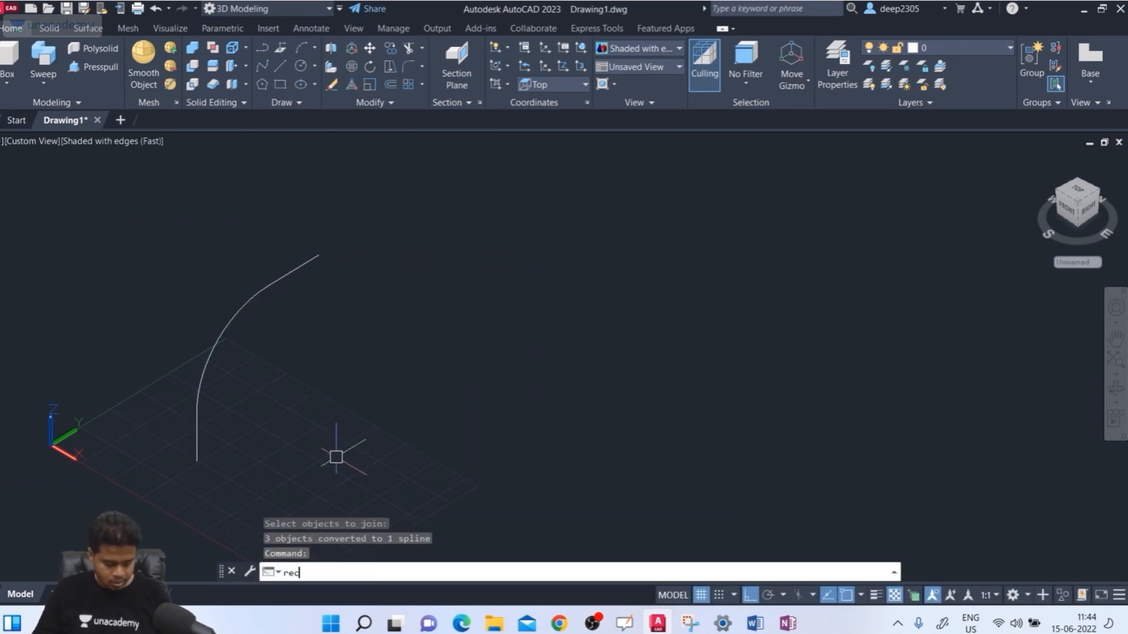
key(Return)
click(131, 447)
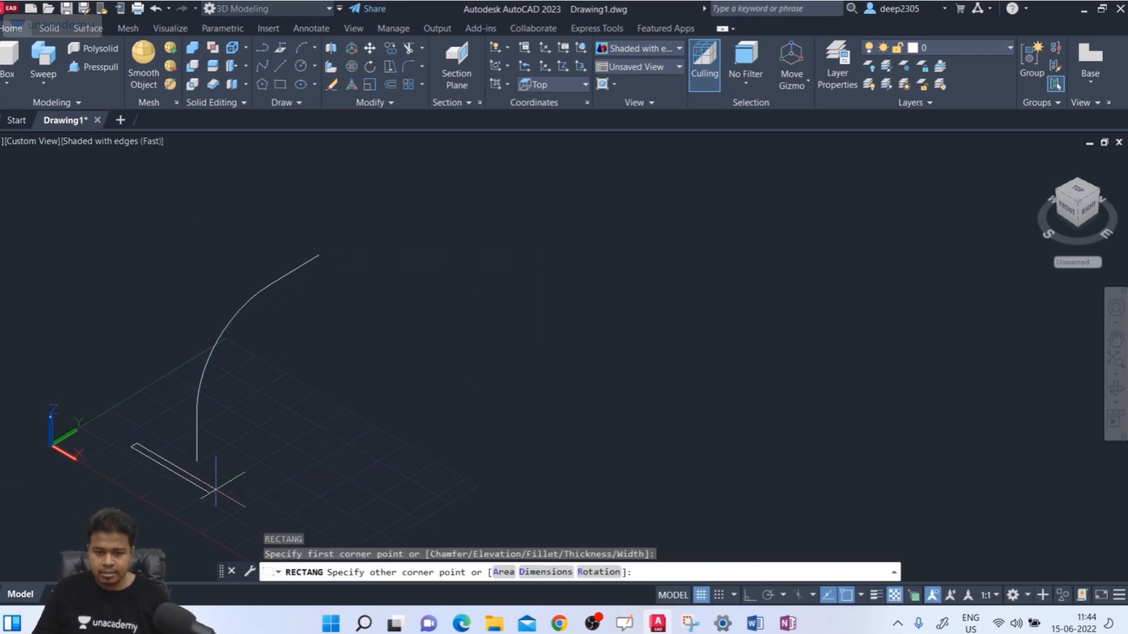
key(Escape)
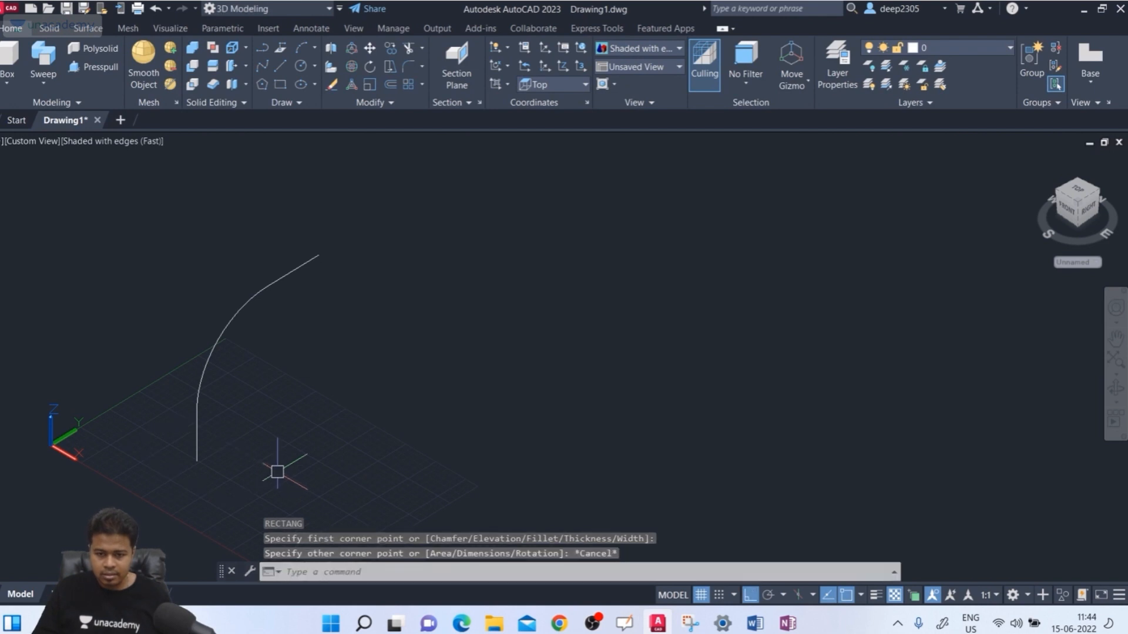
Draw a small rectangle on the ground plane beside the path and a larger rectangle behind it
text(rec)
key(Return)
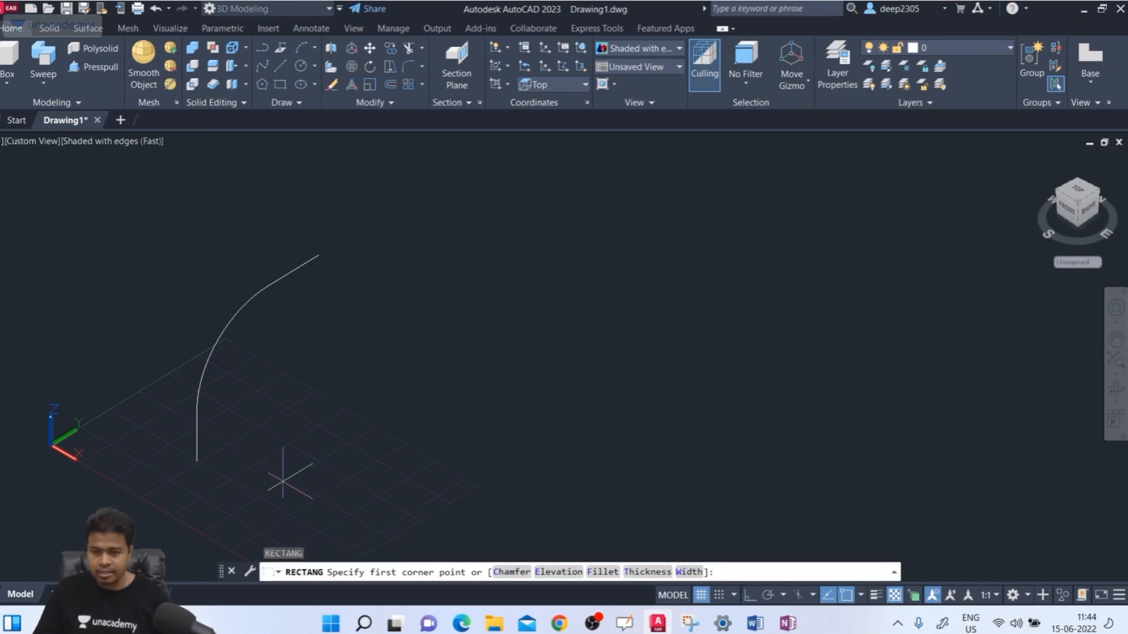
click(286, 466)
click(363, 477)
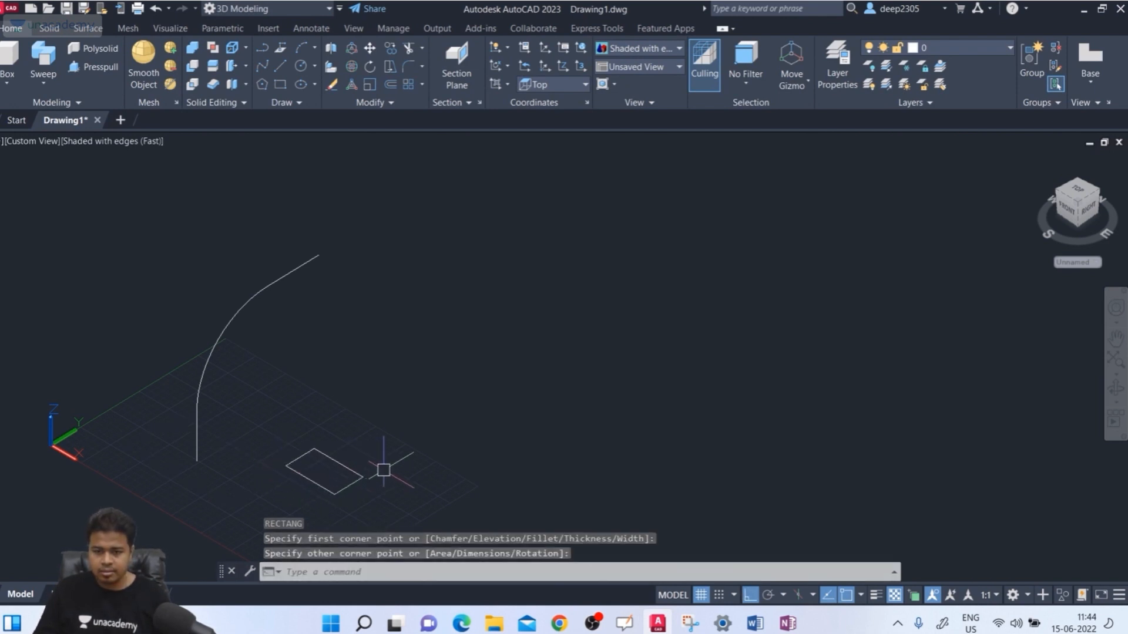
key(Return)
click(355, 399)
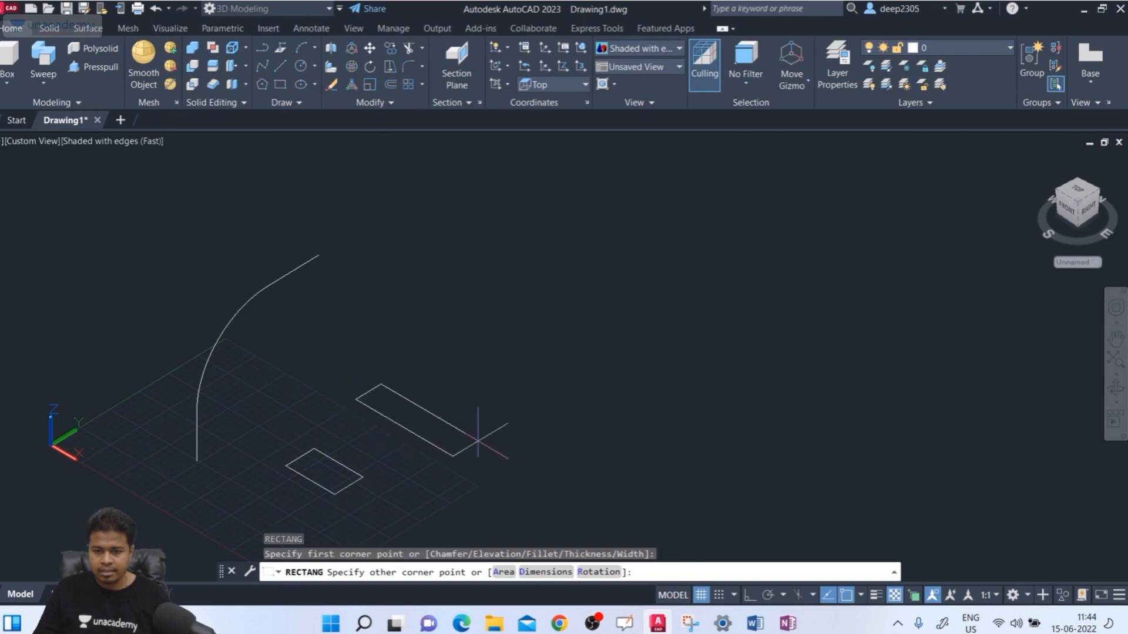
click(486, 430)
Move the small rectangle from its center to the bottom endpoint of the curved path
middle_drag(553, 428, 558, 418)
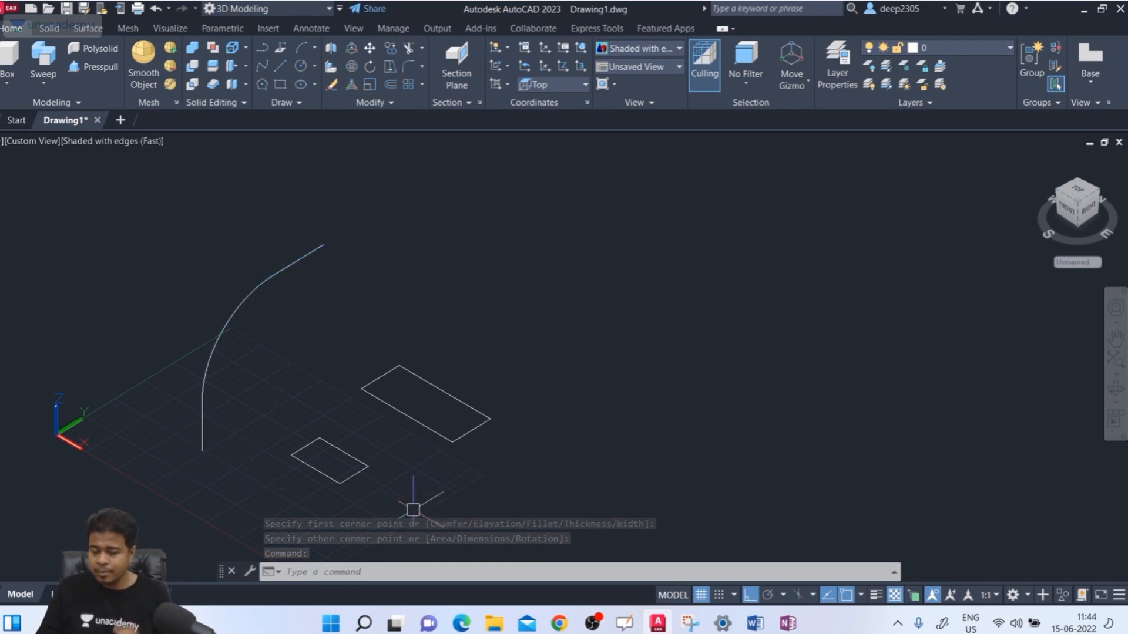
scroll(378, 470, up, 2)
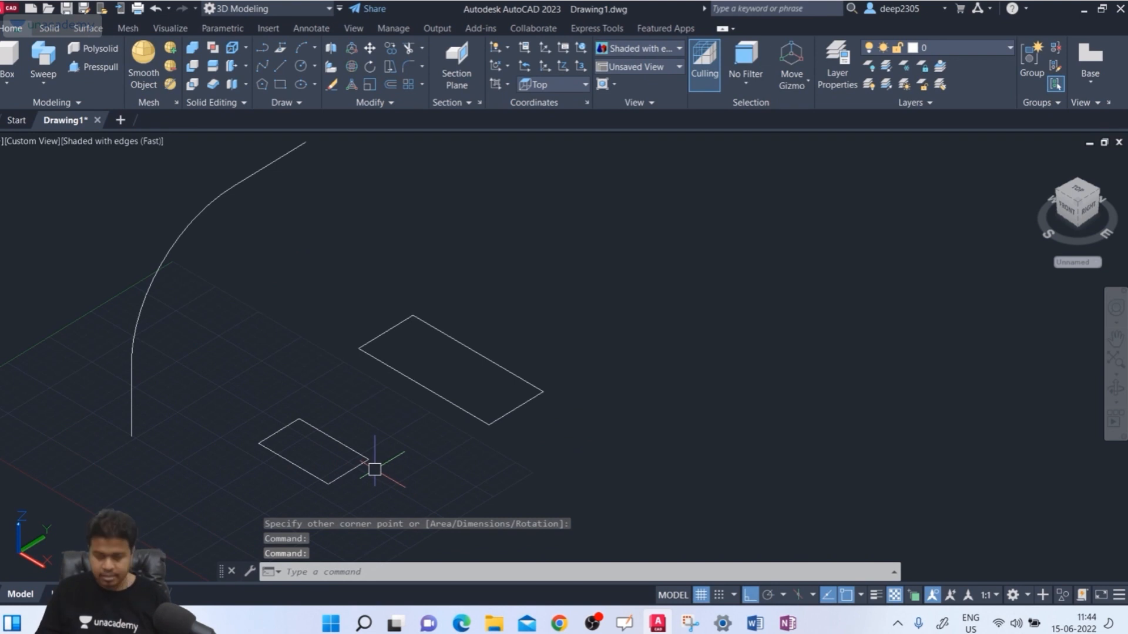
click(363, 469)
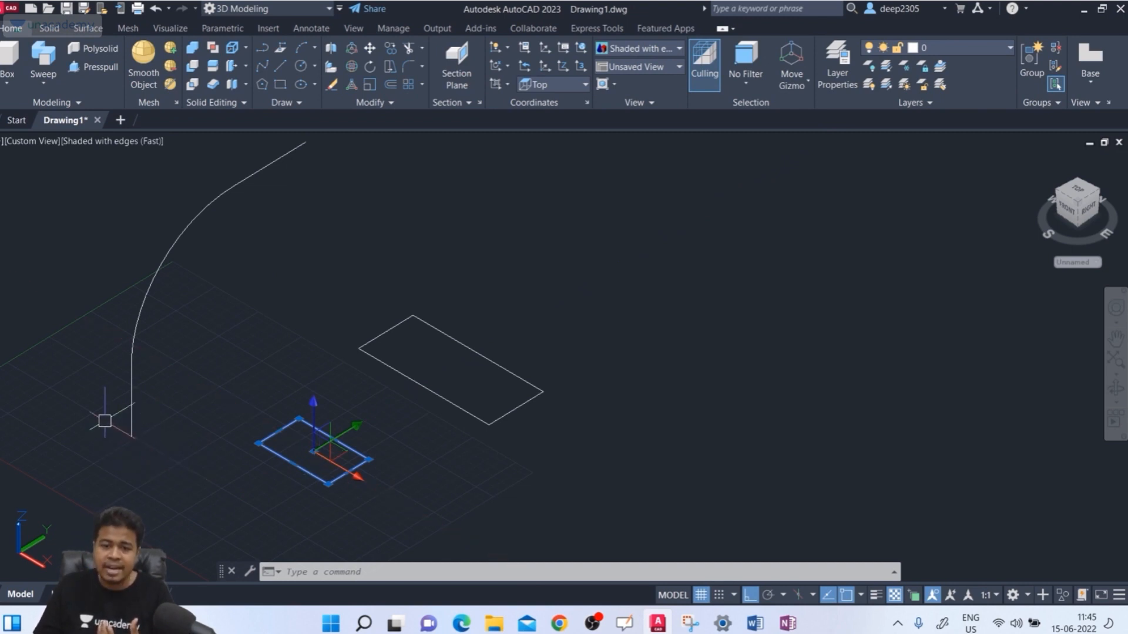
key(Escape)
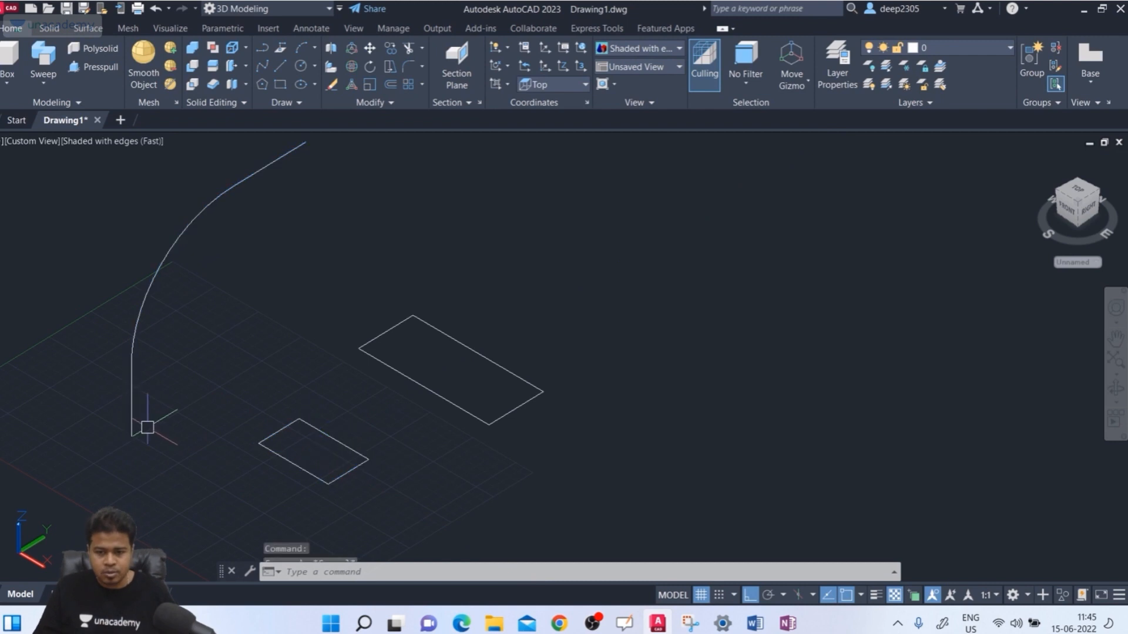
key(Return)
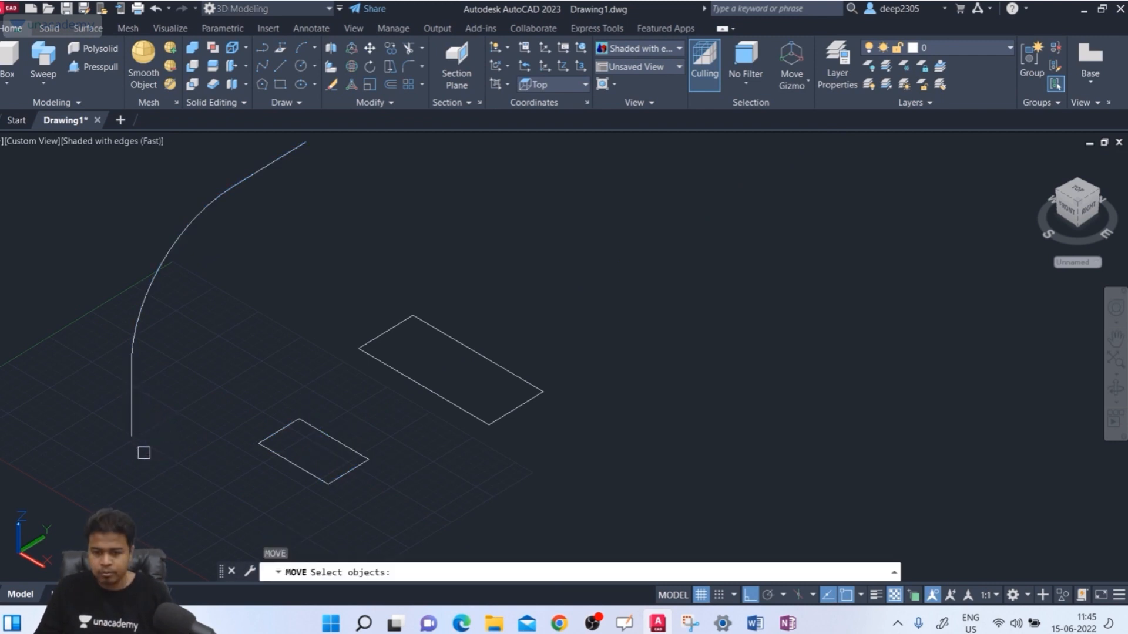
click(338, 487)
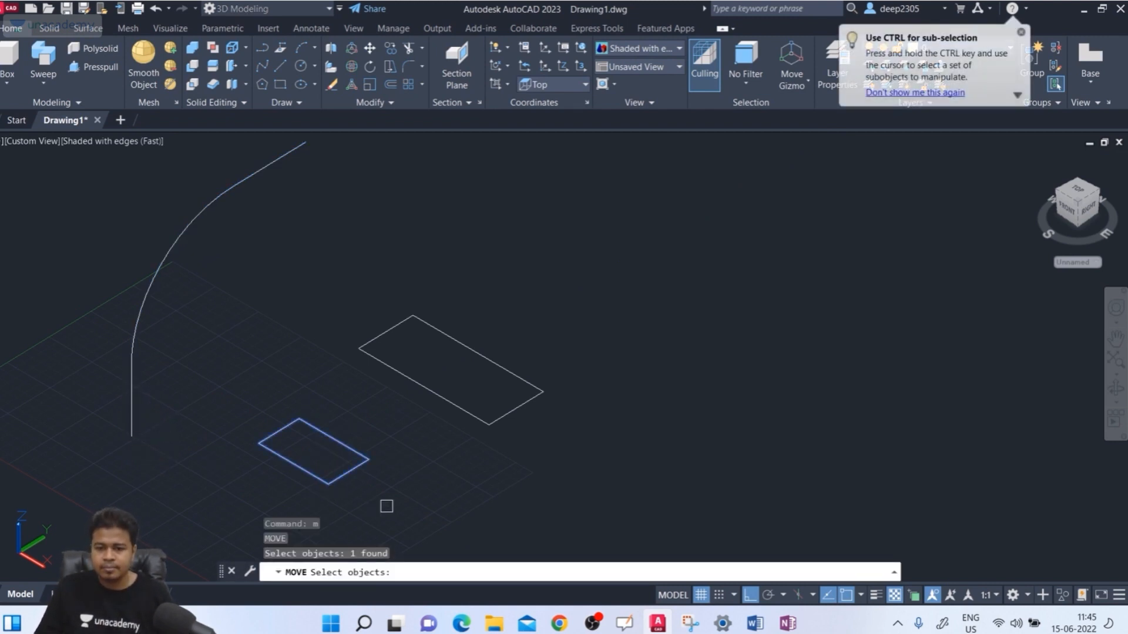
key(Return)
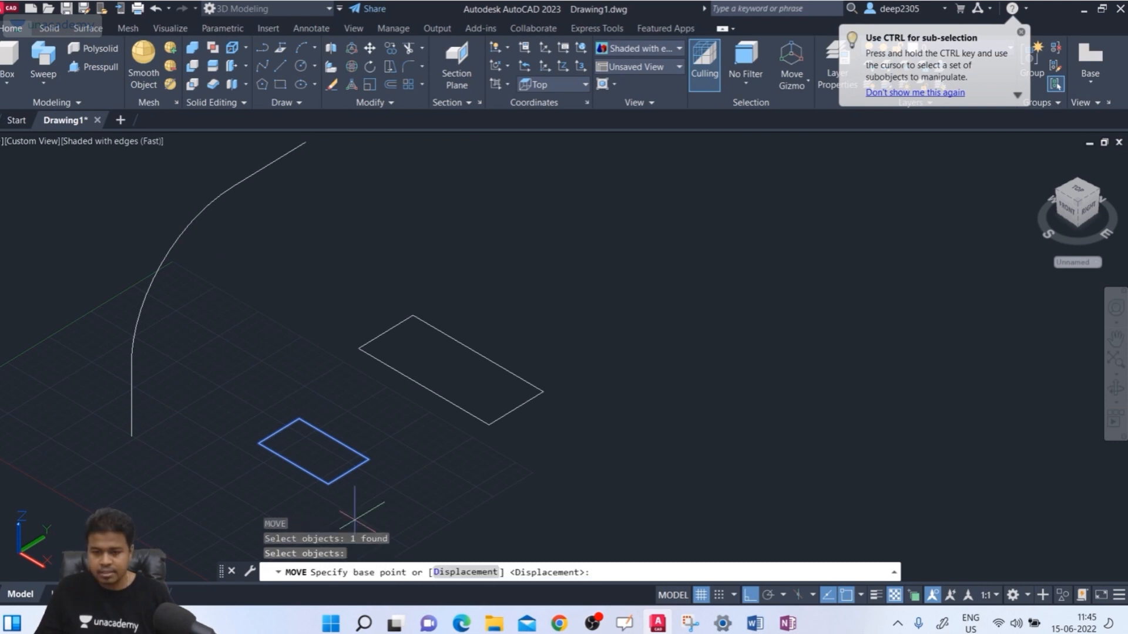
click(313, 452)
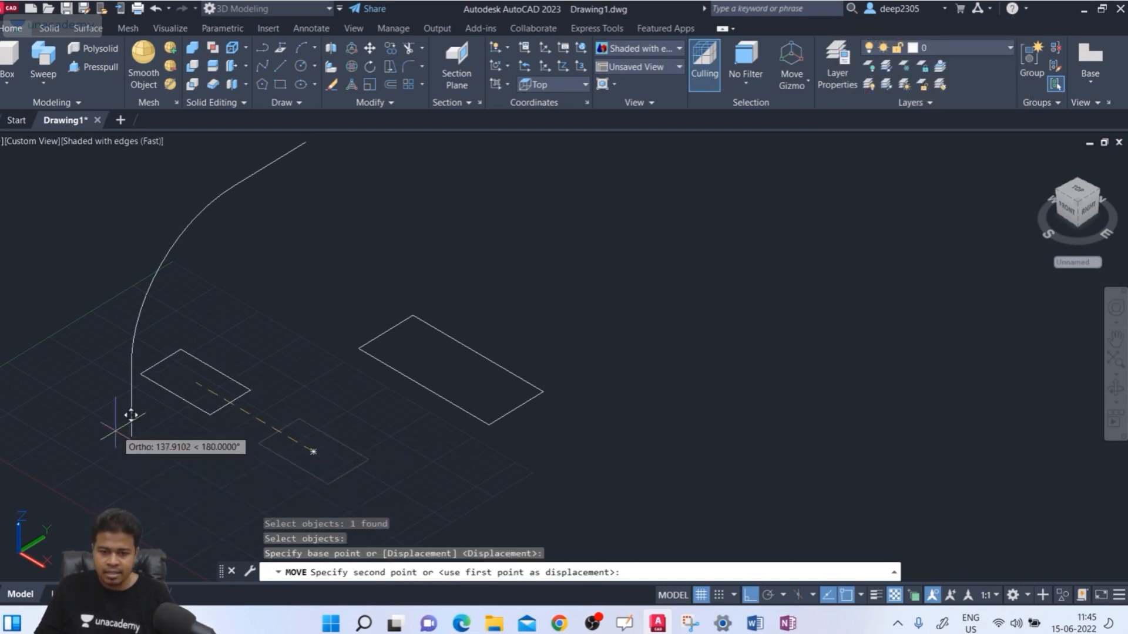
click(131, 438)
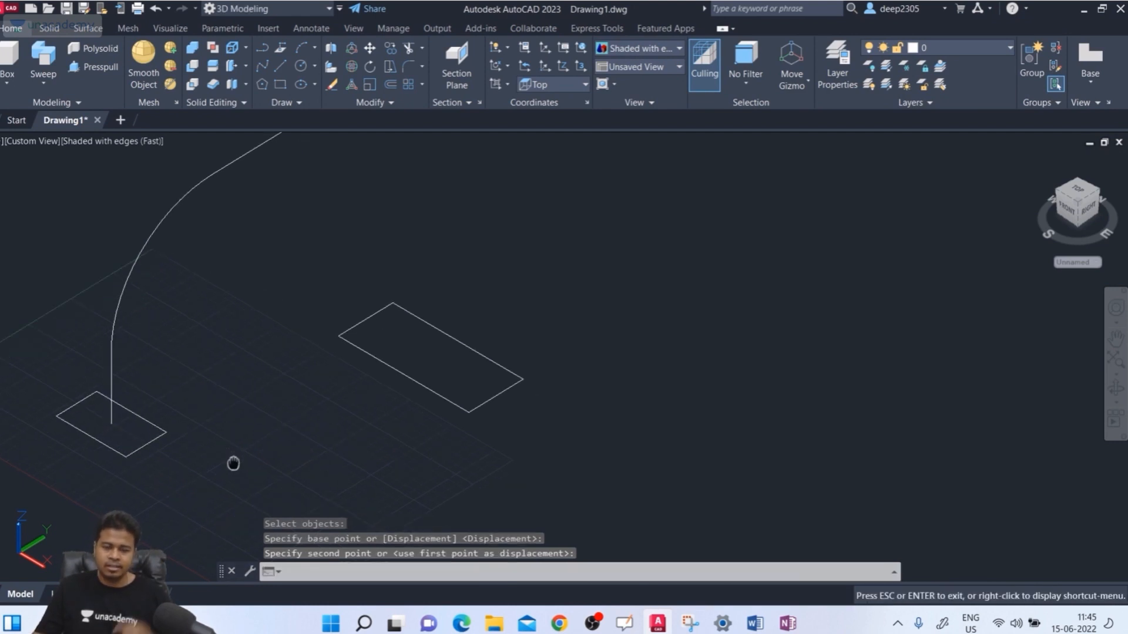
middle_drag(196, 291, 249, 339)
scroll(366, 374, down, 2)
middle_drag(365, 375, 373, 391)
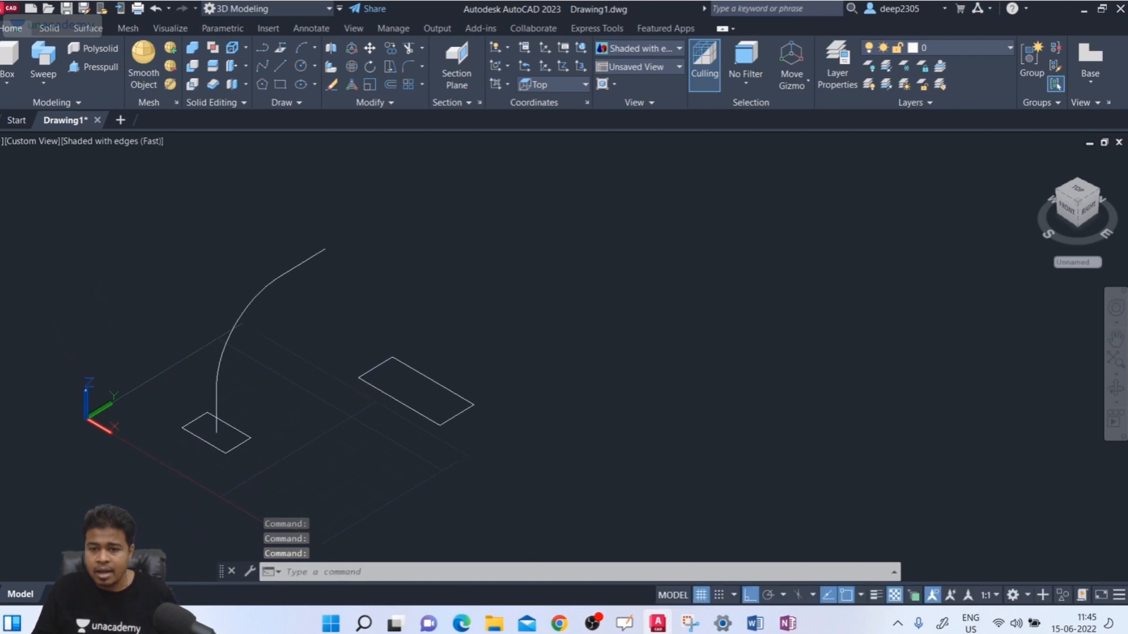
key(Escape)
click(377, 366)
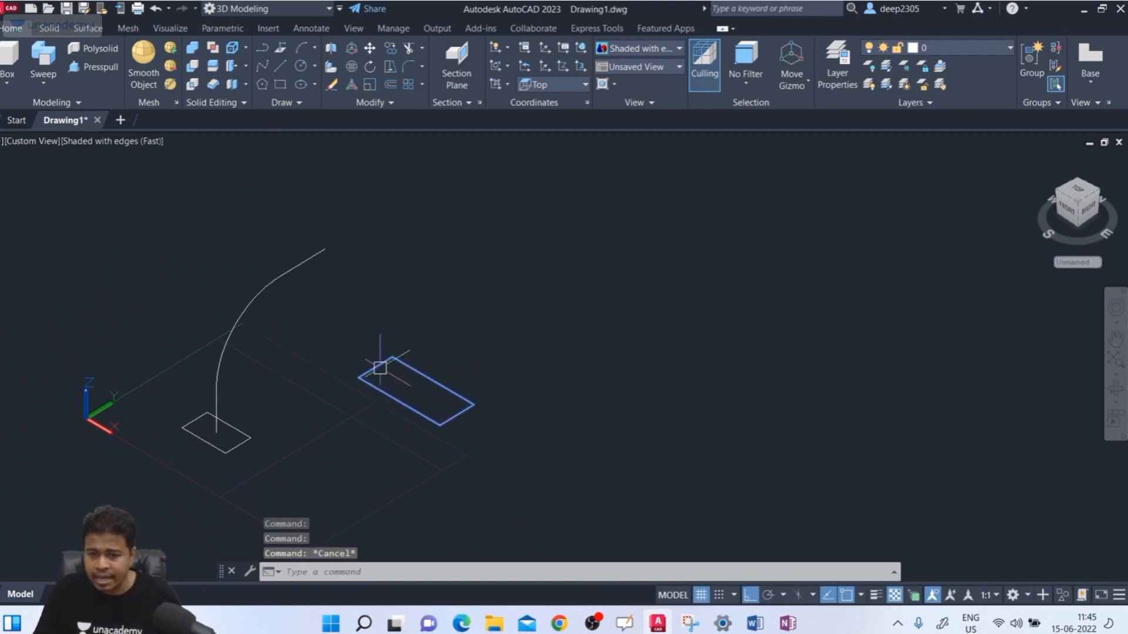
scroll(300, 251, up, 3)
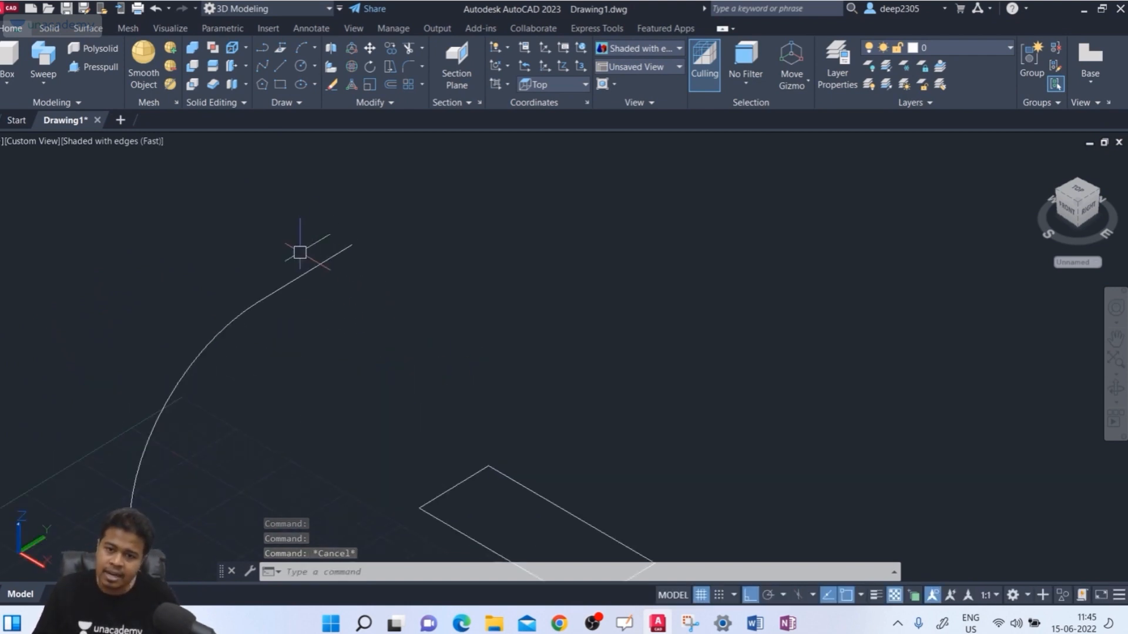
scroll(343, 234, down, 3)
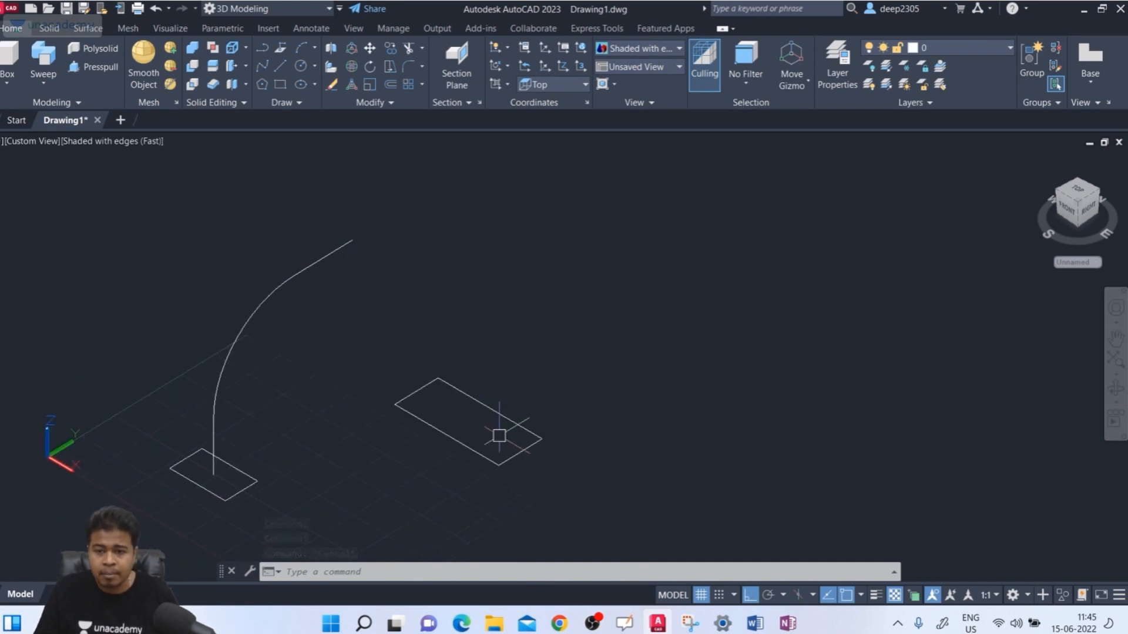
click(454, 438)
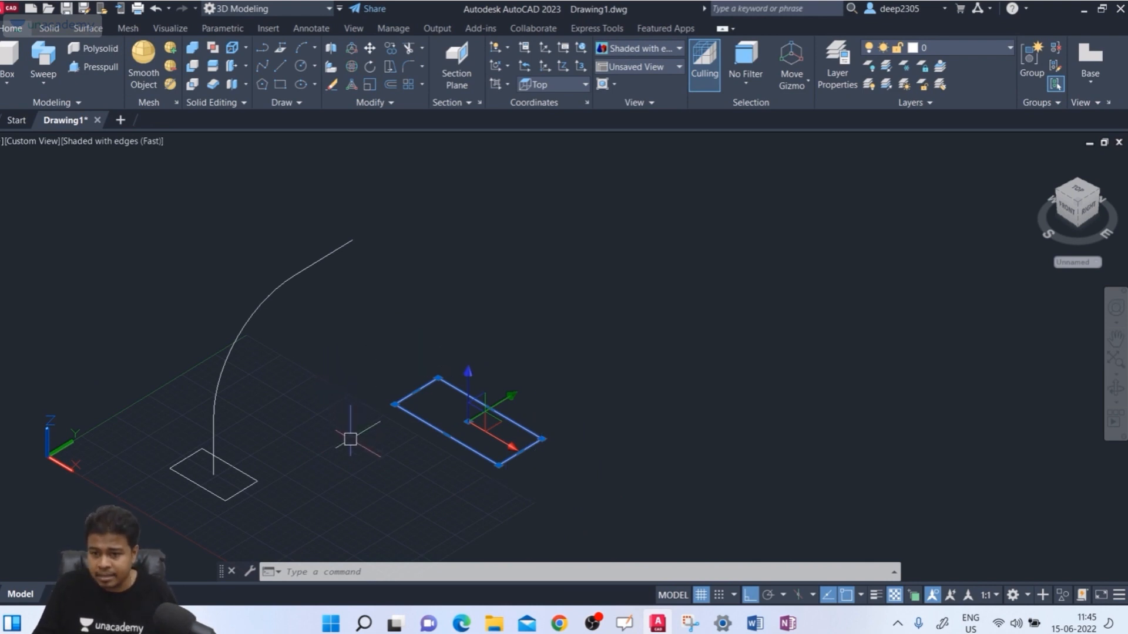
key(Escape)
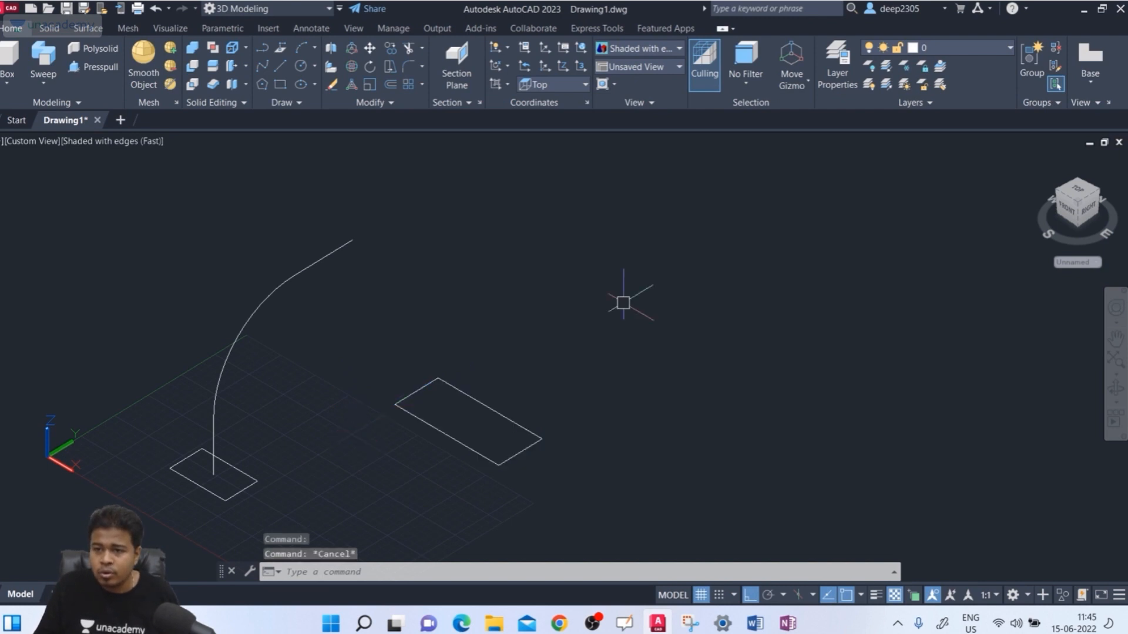
Switch to the Rotate Gizmo and rotate the large rectangle 90 degrees about its X axis so it stands upright
click(792, 87)
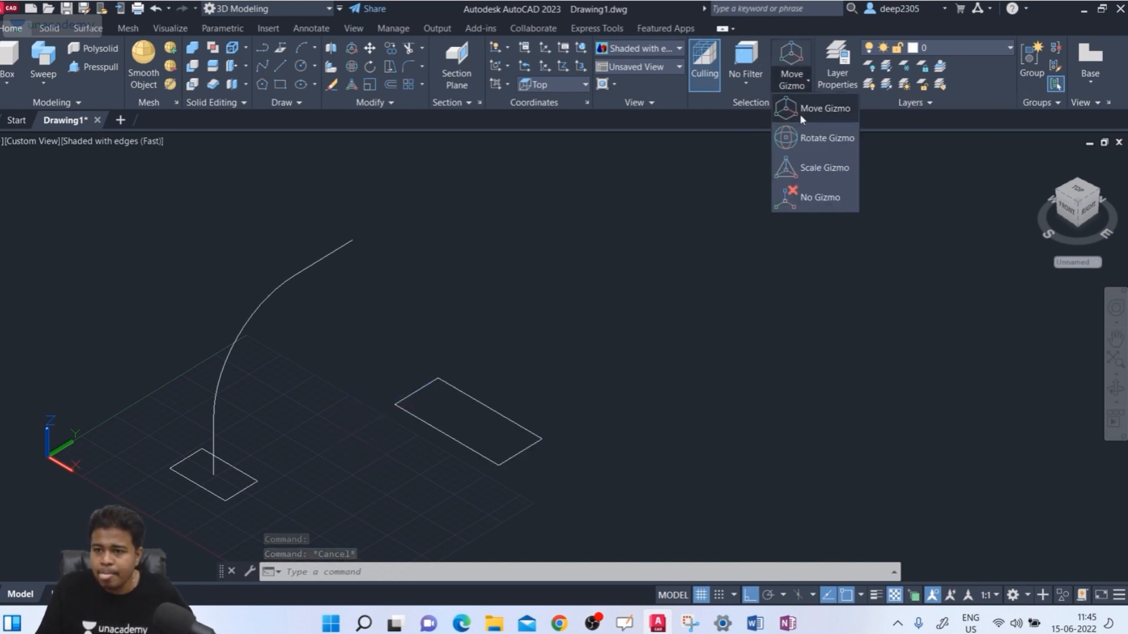
click(805, 138)
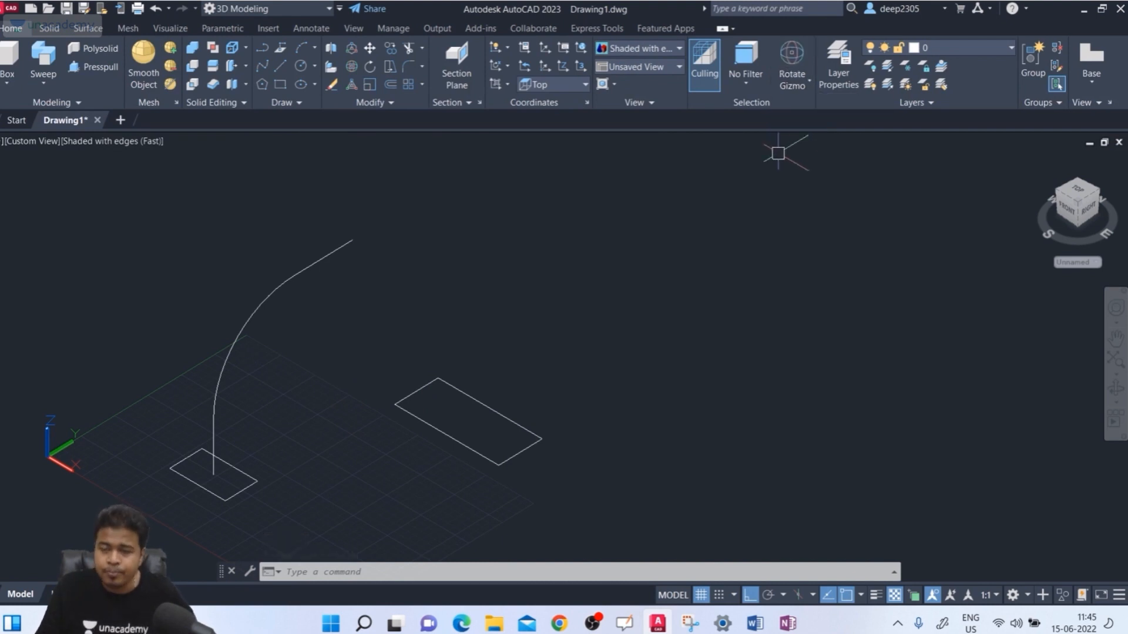
click(512, 418)
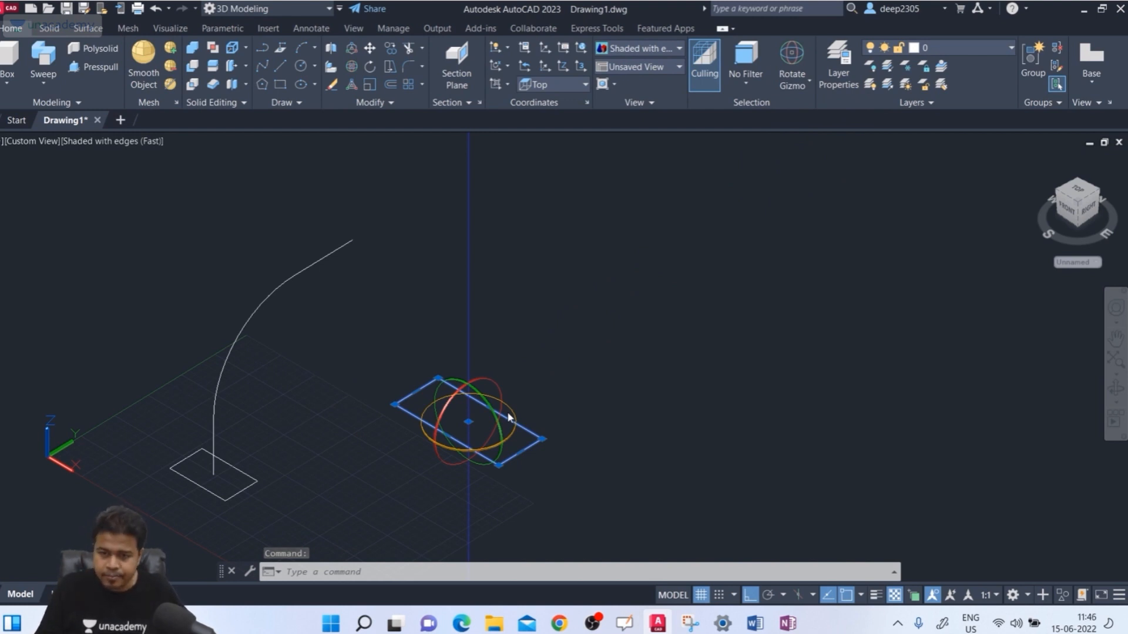
click(494, 379)
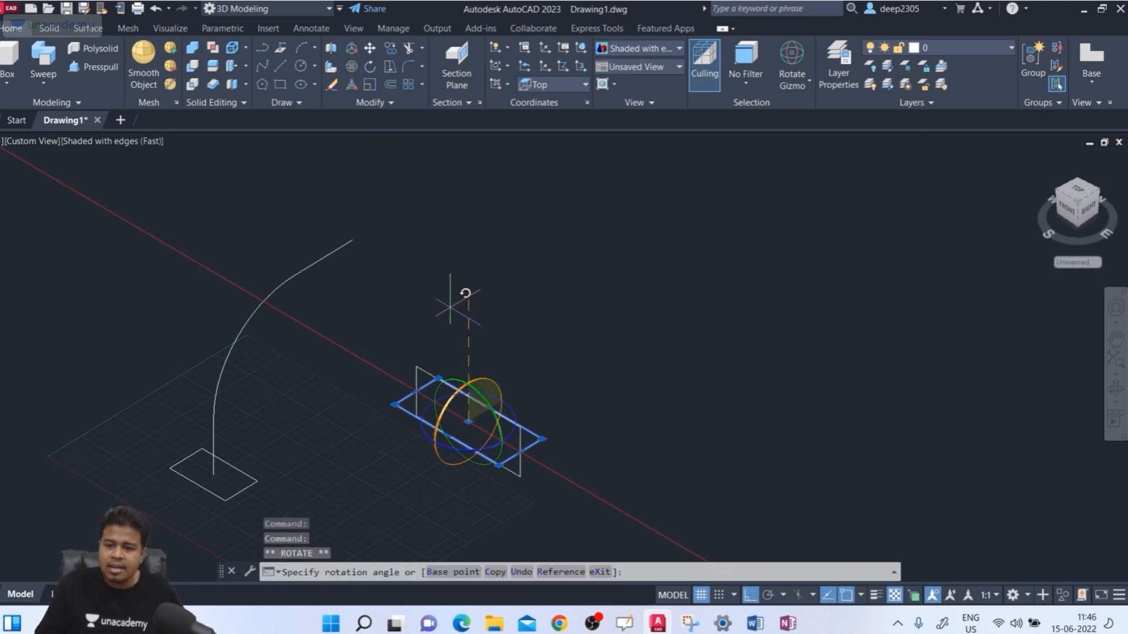
text(90)
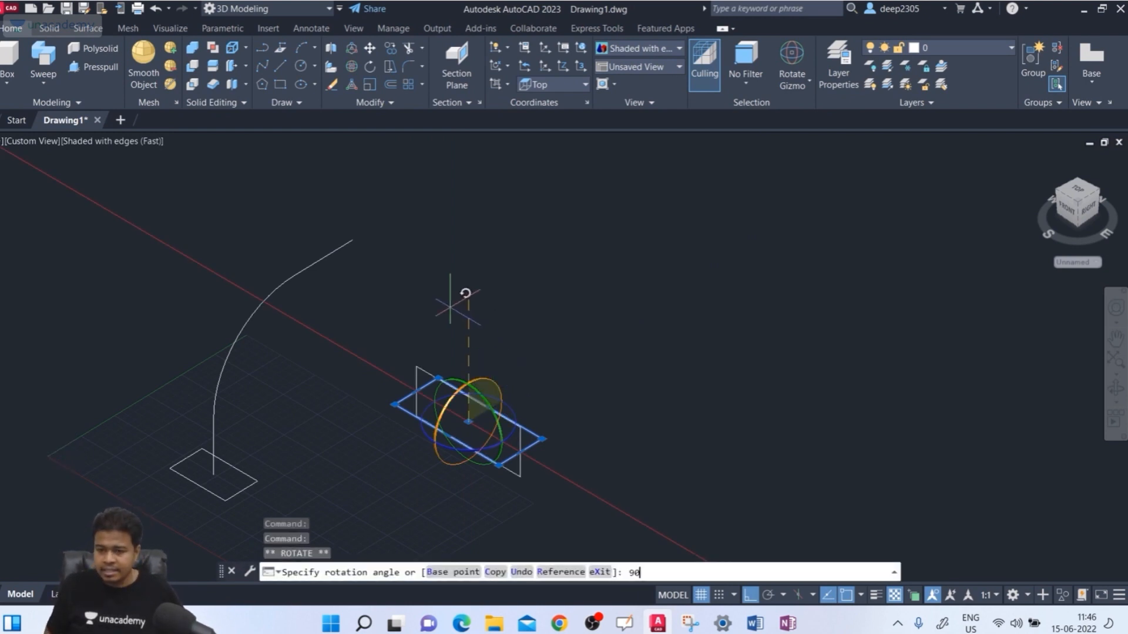
key(Return)
key(Escape)
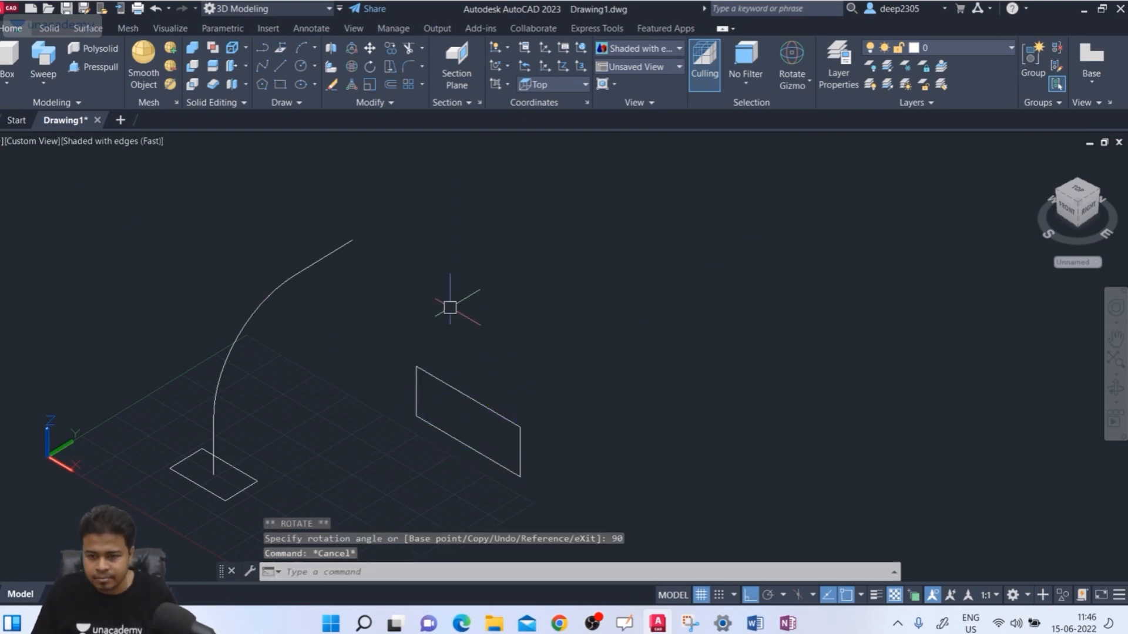
Move the upright large rectangle from its center to the upper endpoint of the curved path
mouse_move(469, 464)
shift+middle_down()
mouse_move(433, 420)
mouse_move(466, 406)
mouse_move(490, 433)
mouse_move(491, 458)
mouse_move(473, 471)
shift+middle_up()
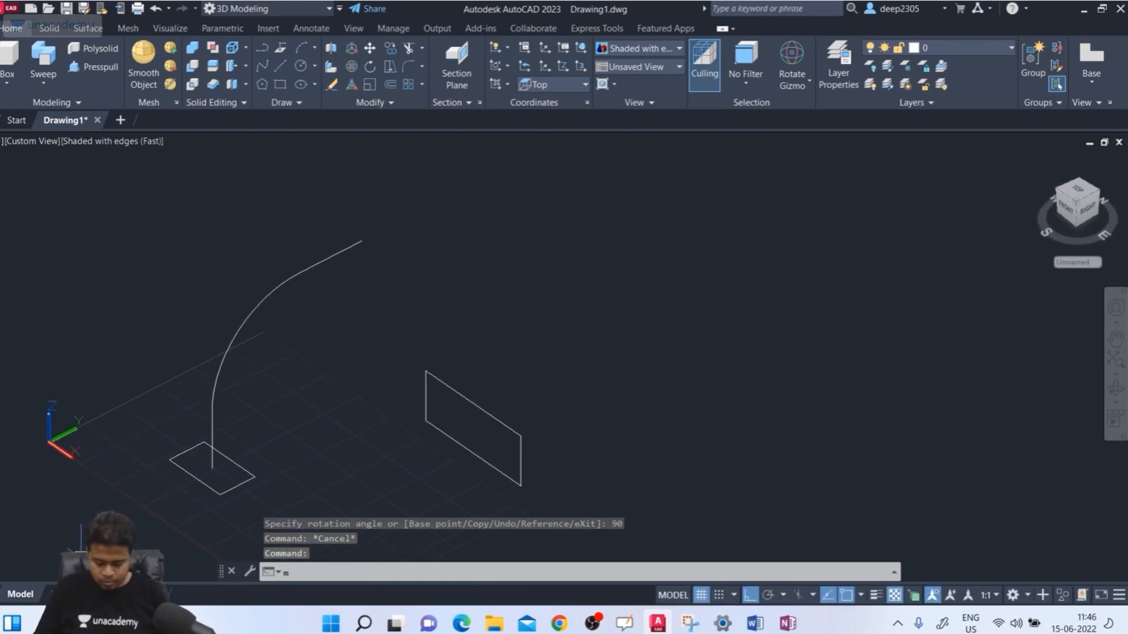
key(Return)
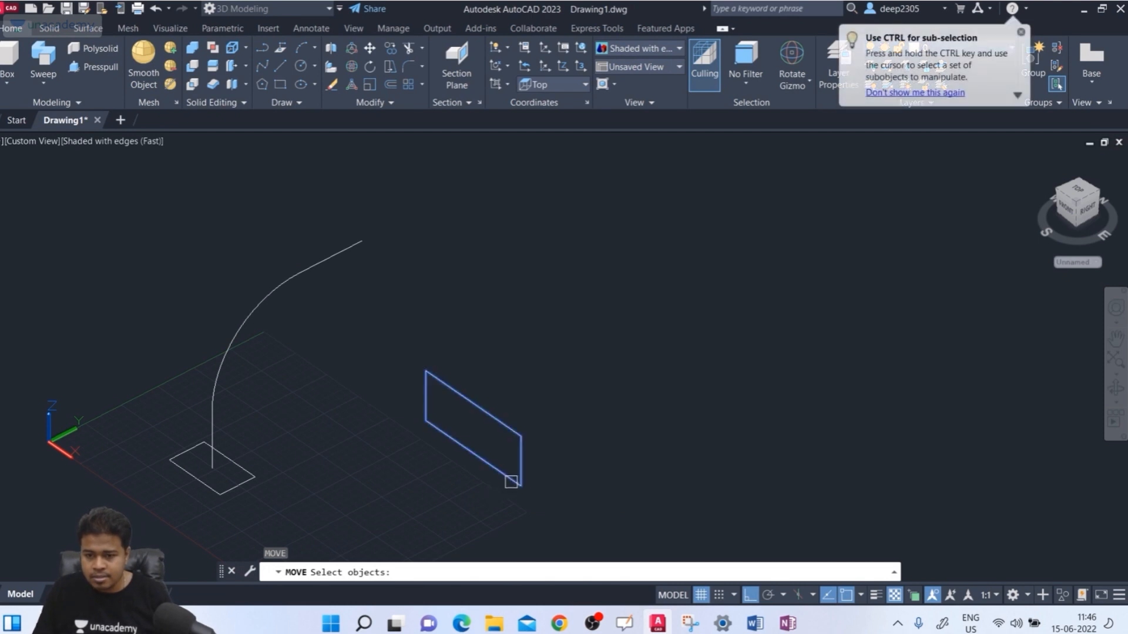
click(512, 478)
key(Return)
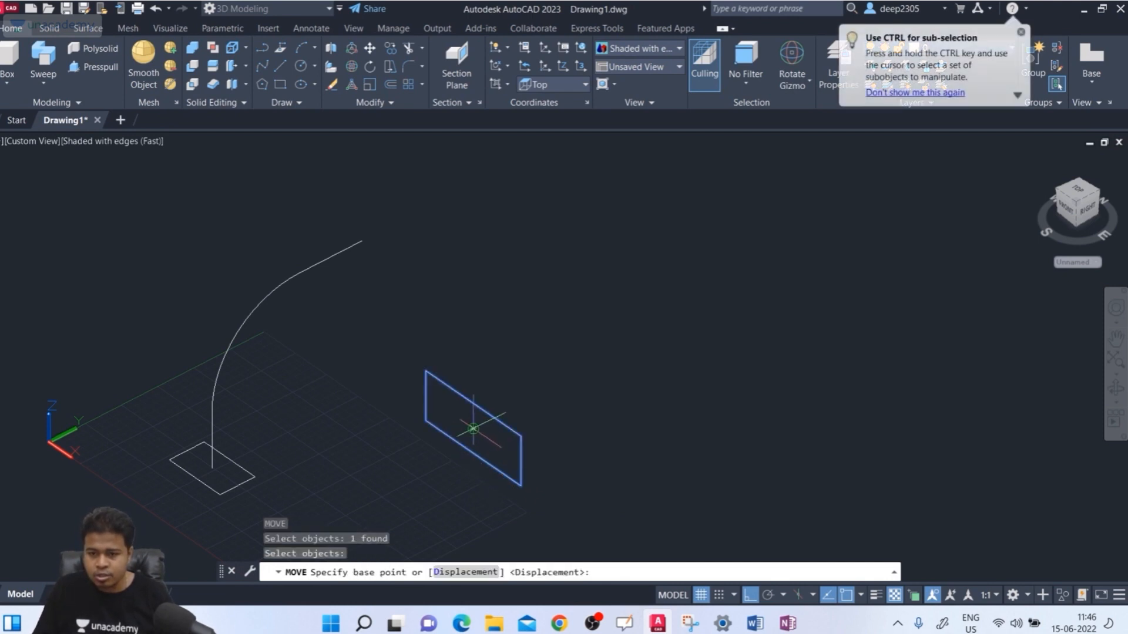
click(473, 428)
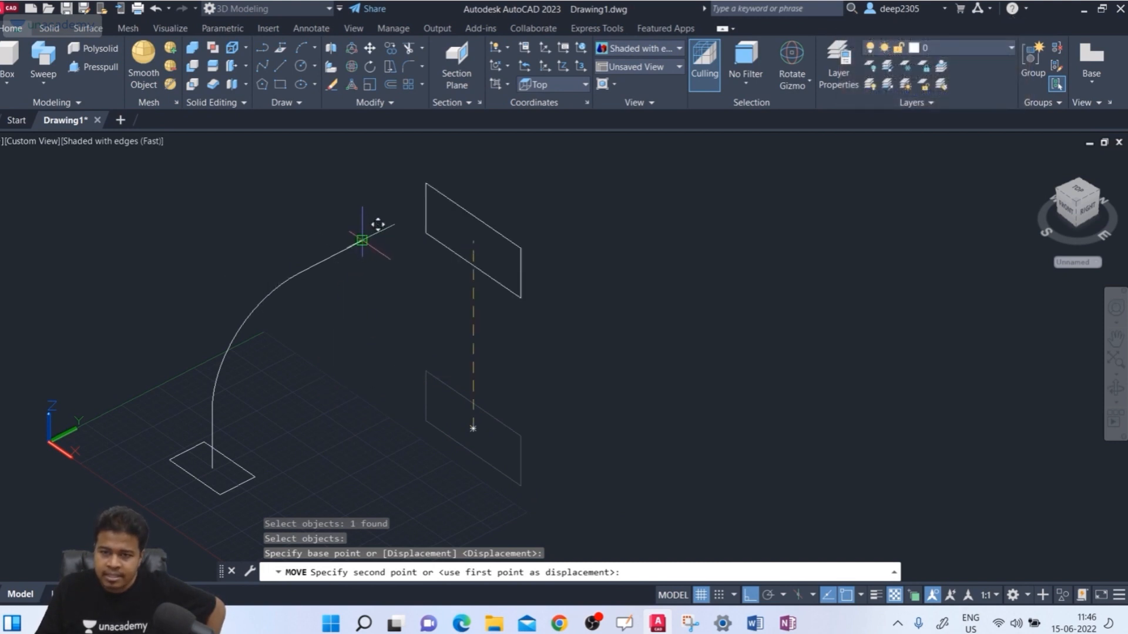
click(362, 240)
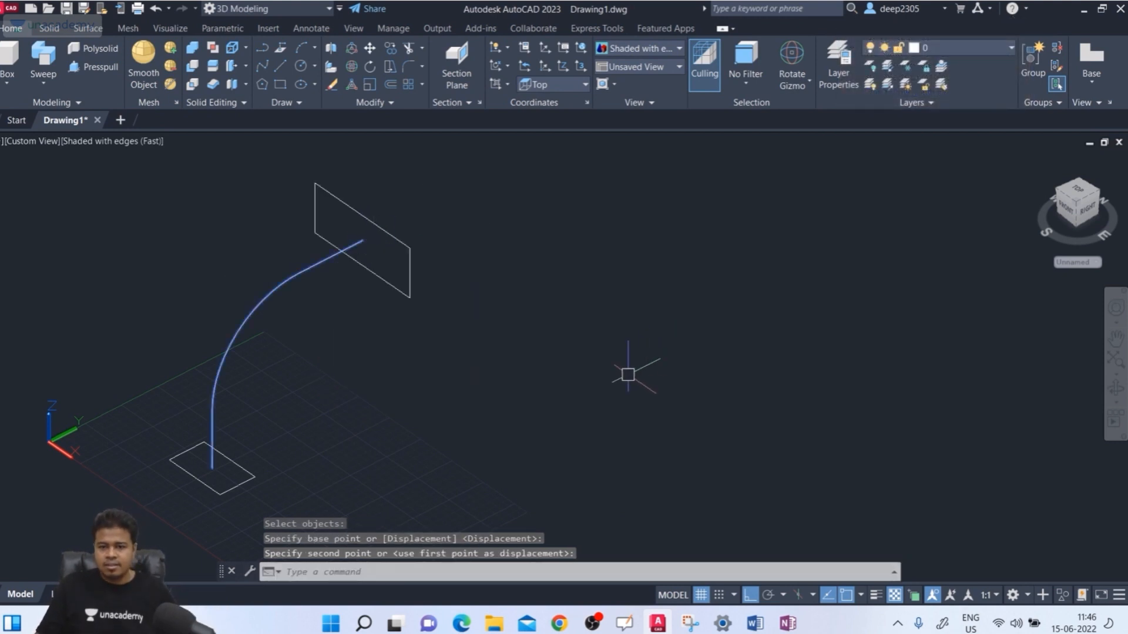
key(Escape)
shift+middle_drag(587, 448, 537, 431)
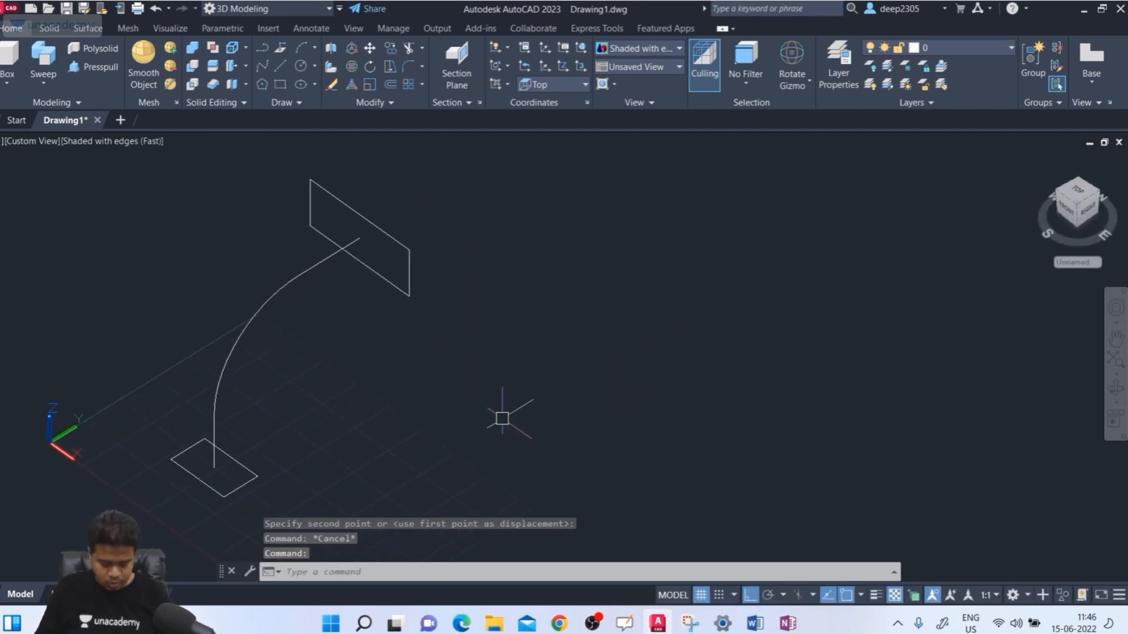
text(loft)
key(Return)
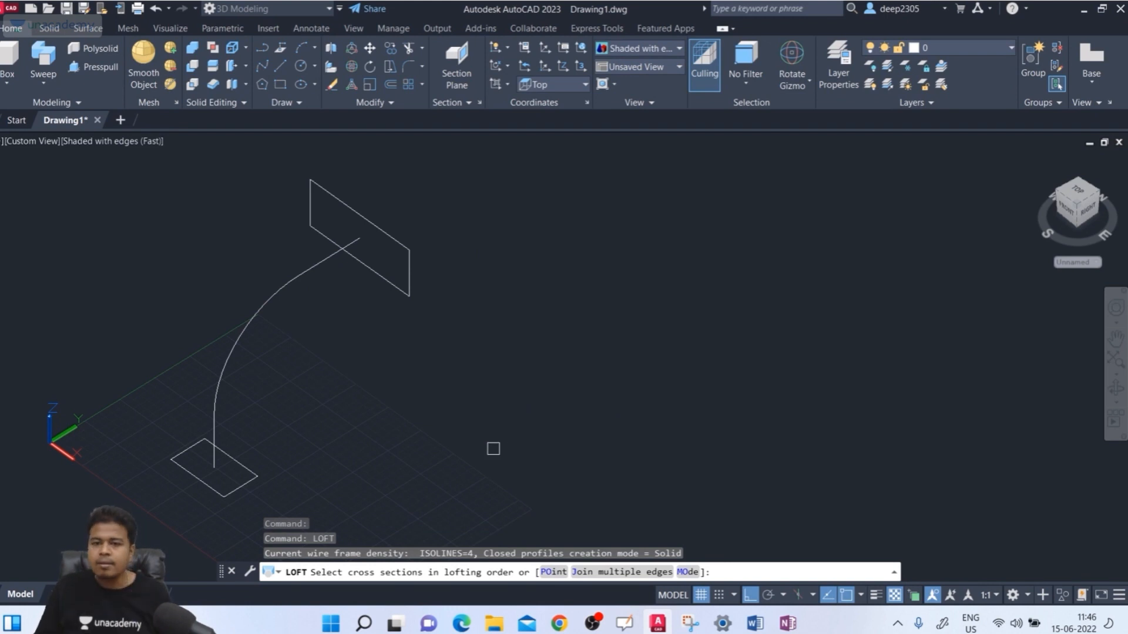
key(Escape)
key(Escape)
scroll(418, 310, down, 2)
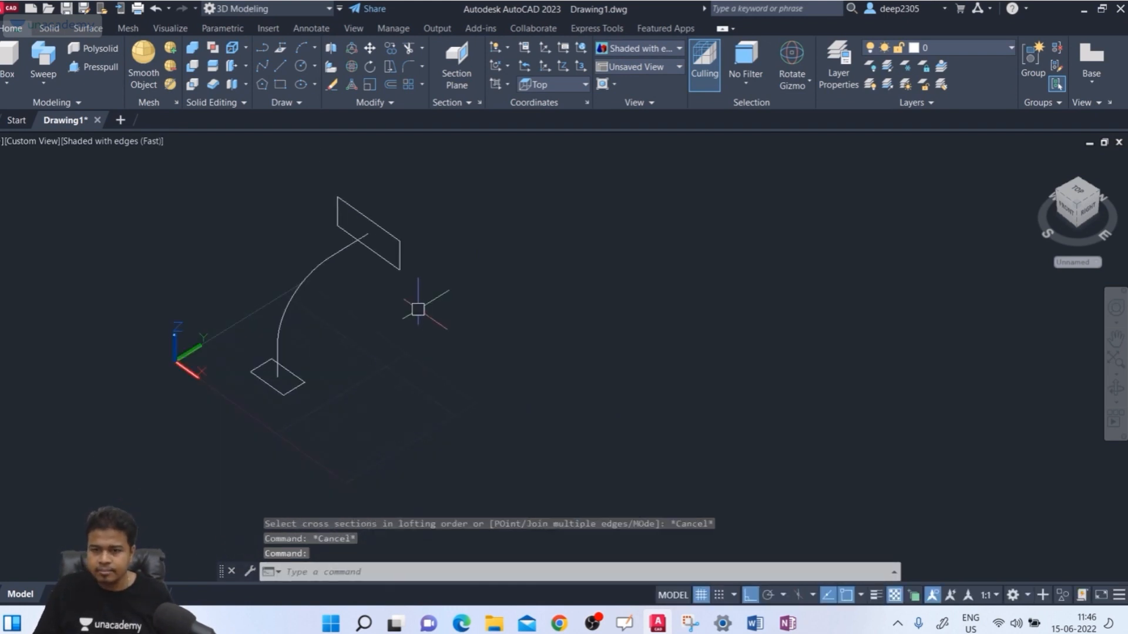
Copy the curved path and both rectangles from the path's bottom endpoint to a spot beside the originals along the X axis
text(co)
key(Return)
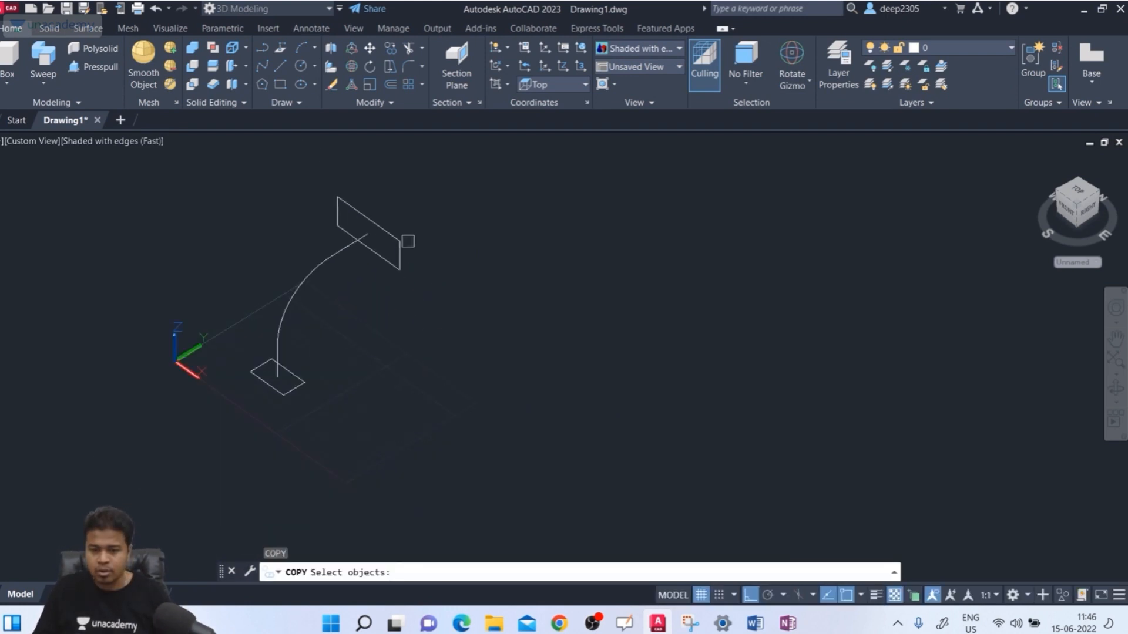
click(464, 193)
click(186, 458)
key(Return)
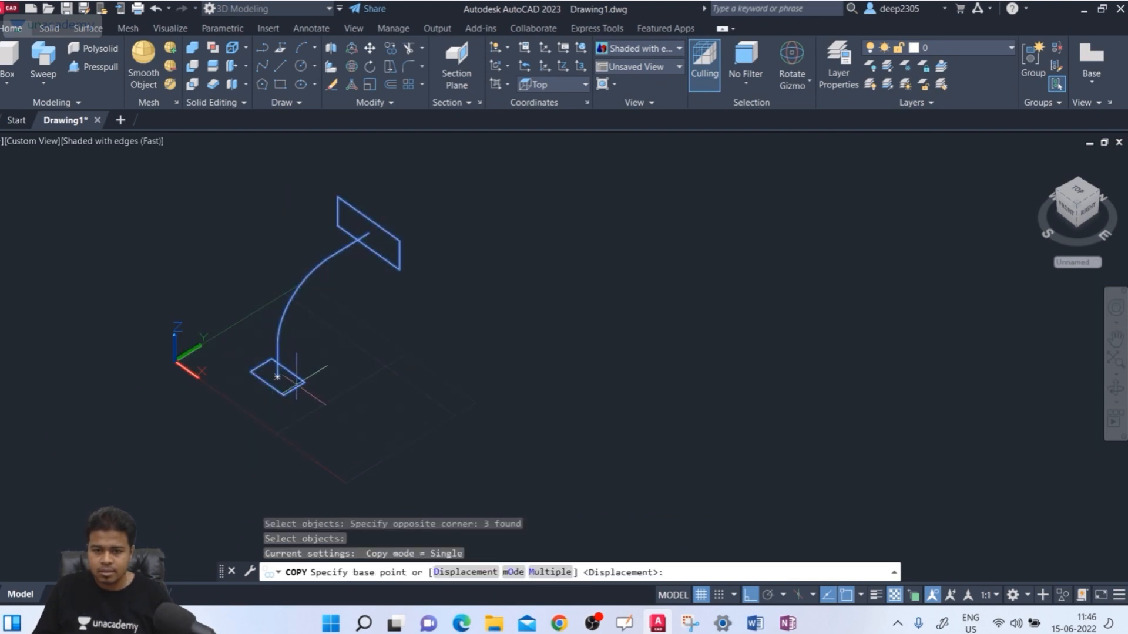
click(277, 377)
click(376, 447)
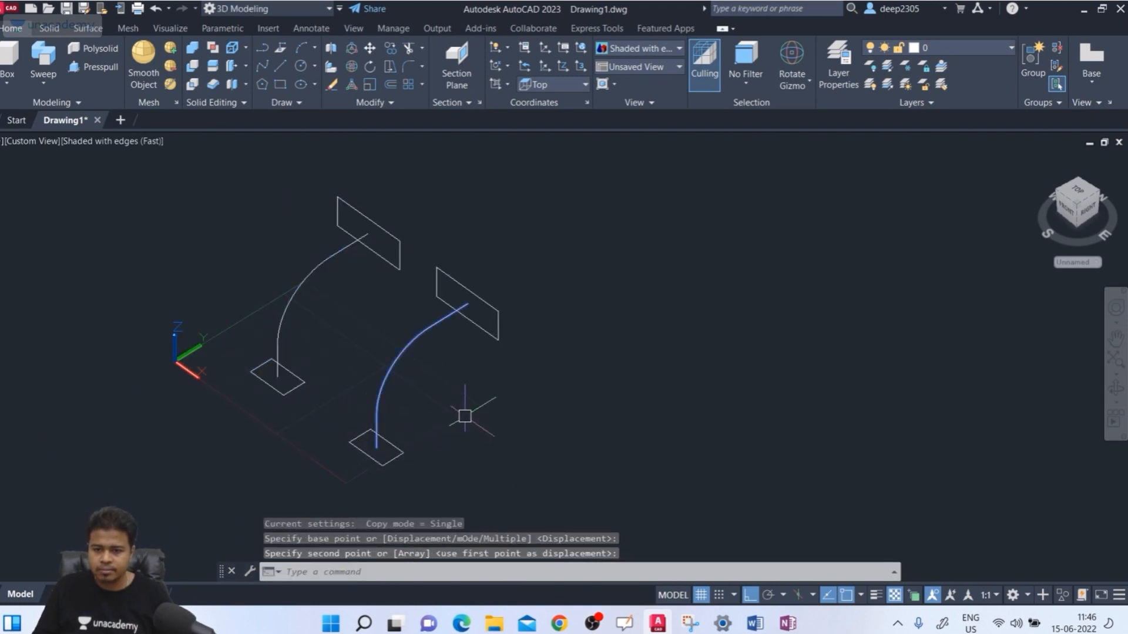
key(Escape)
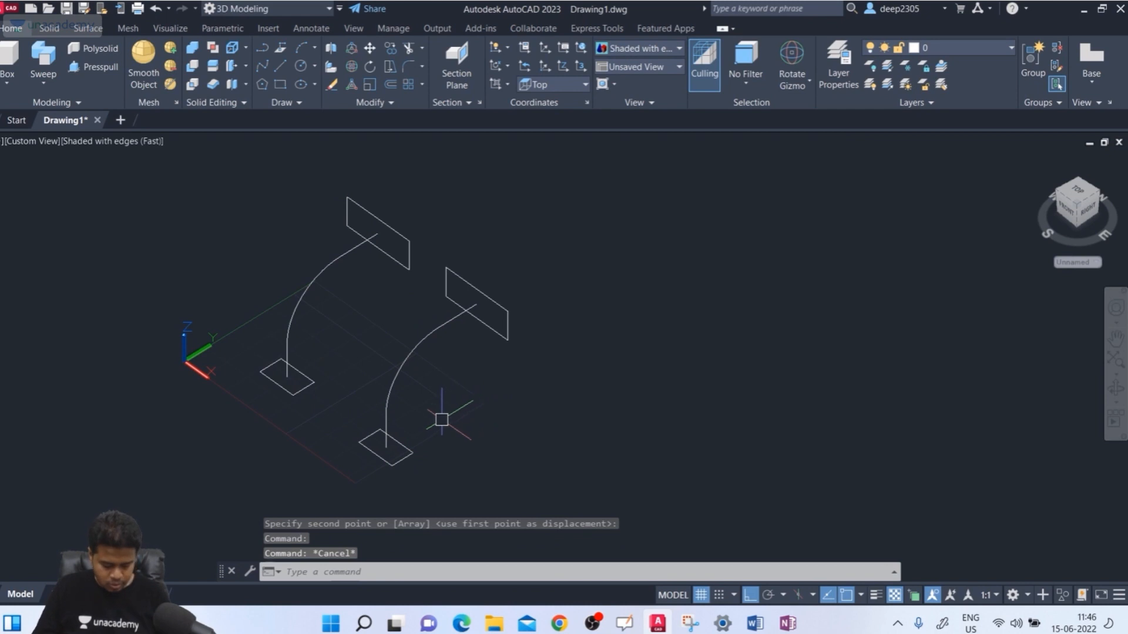
Loft the original small rectangle to the upright large rectangle with the Path option, following the curved path between them
text(loft)
key(Return)
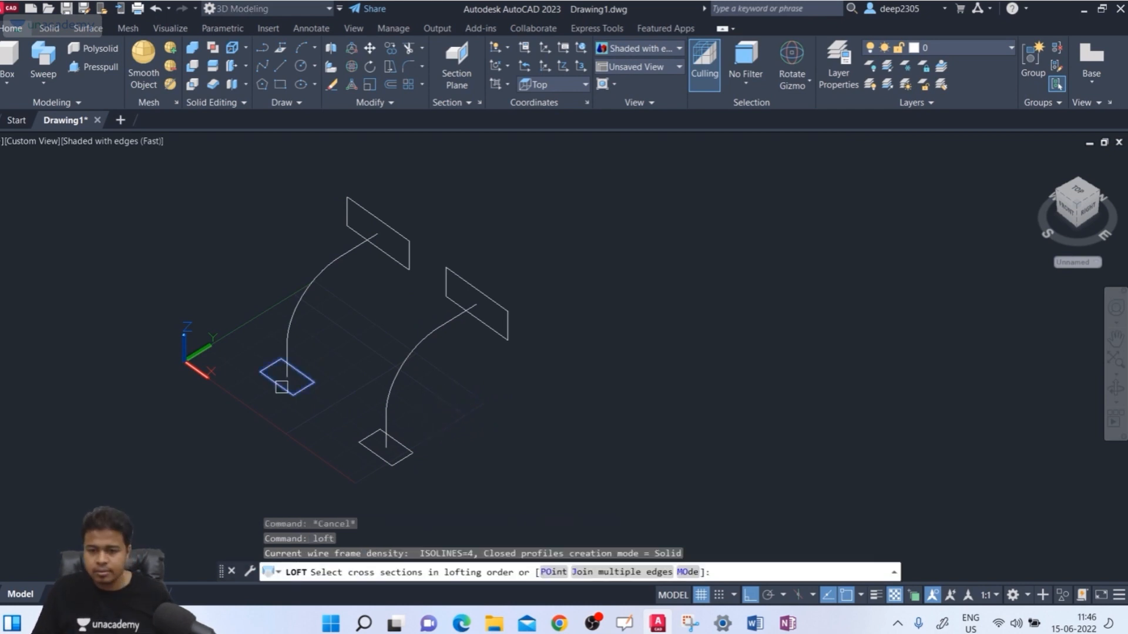
scroll(332, 268, up, 2)
click(293, 441)
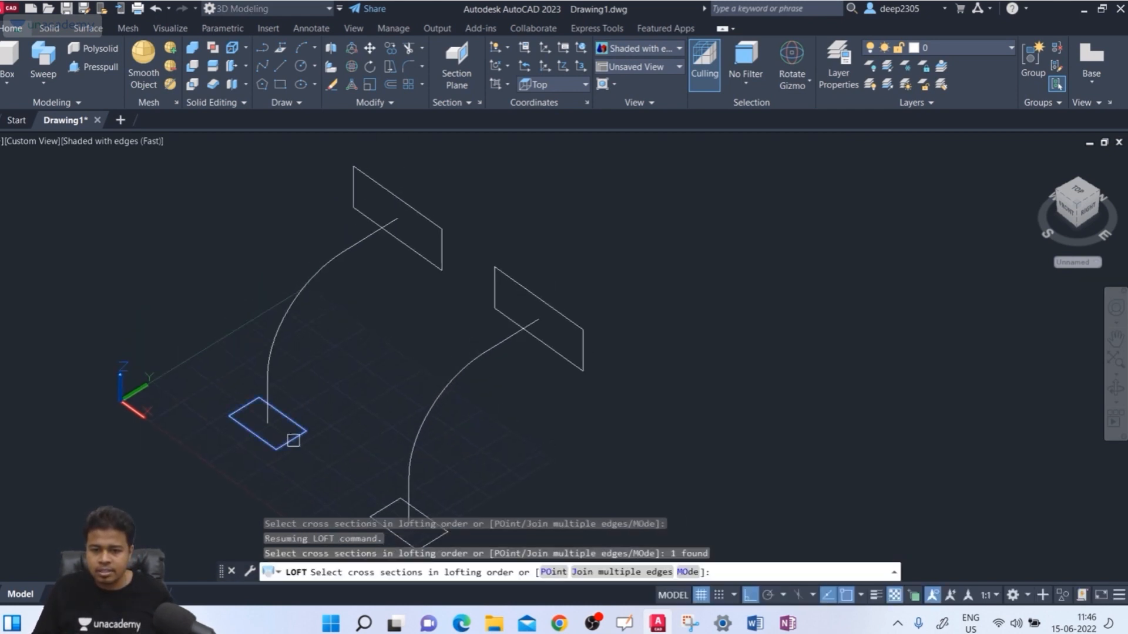
click(427, 262)
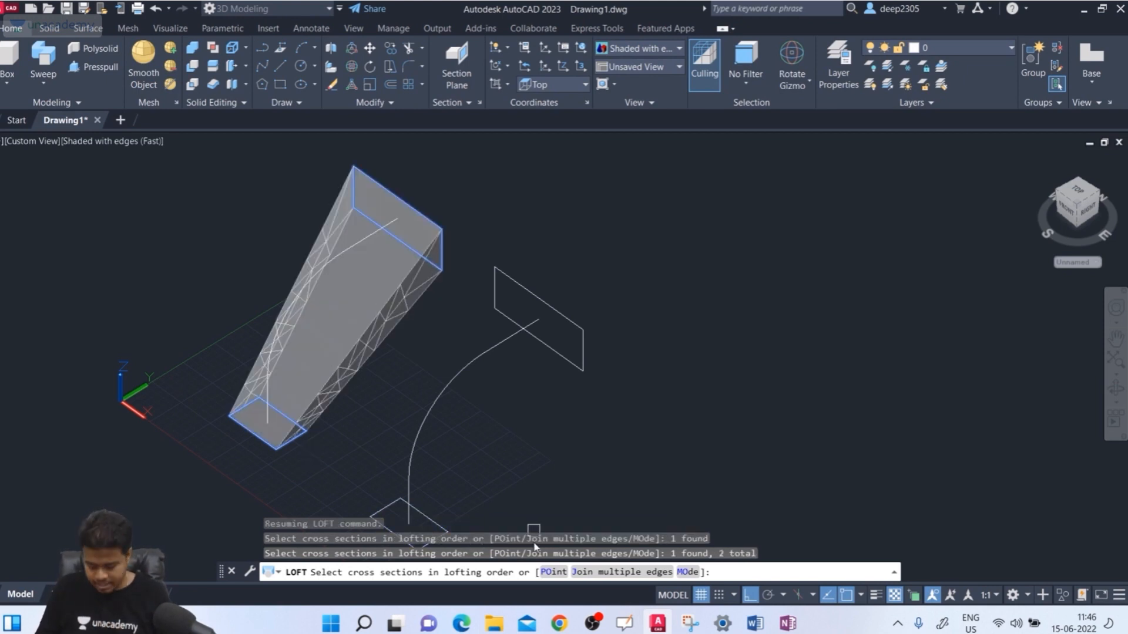
key(Return)
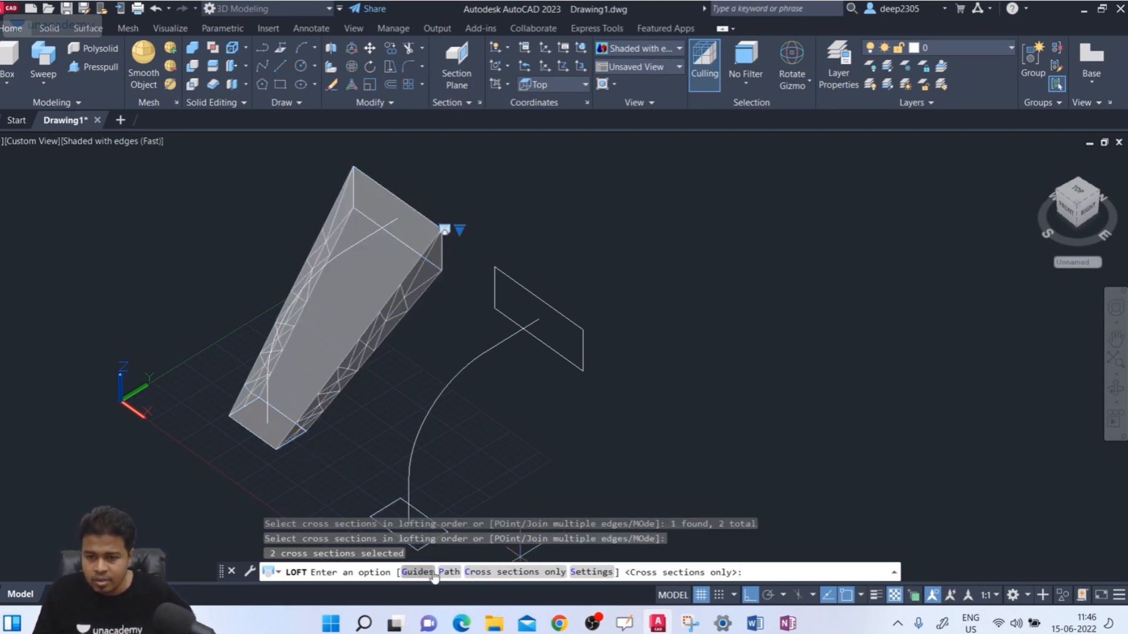
key(ctrl)
key(ctrl)
key(ctrl)
key(ctrl)
key(ctrl)
key(ctrl)
key(ctrl)
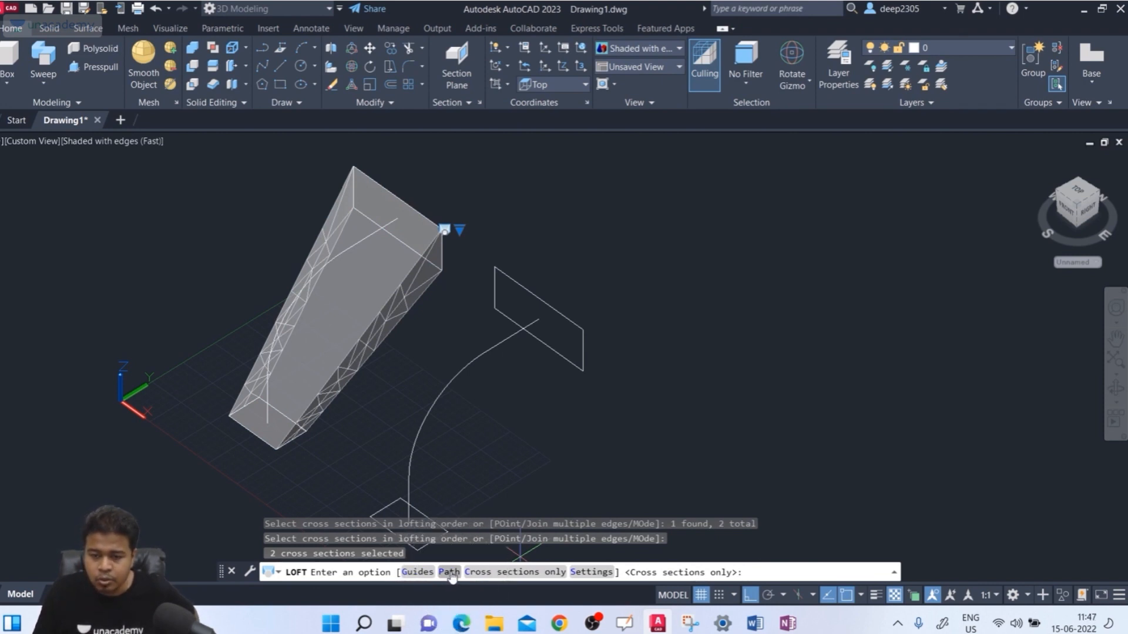
click(450, 573)
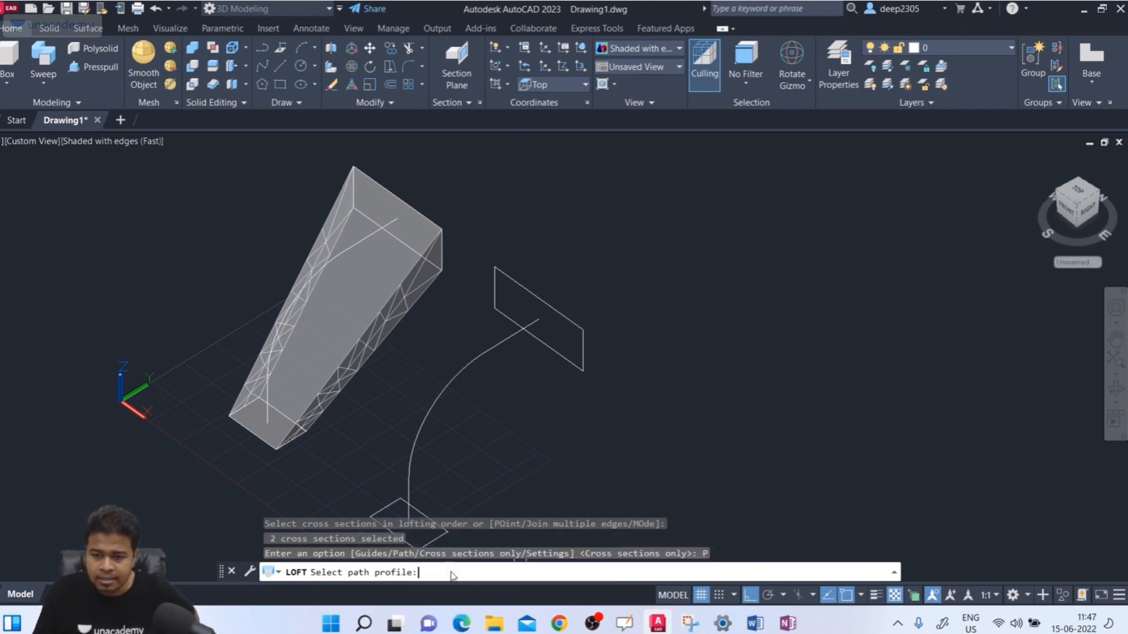
click(352, 240)
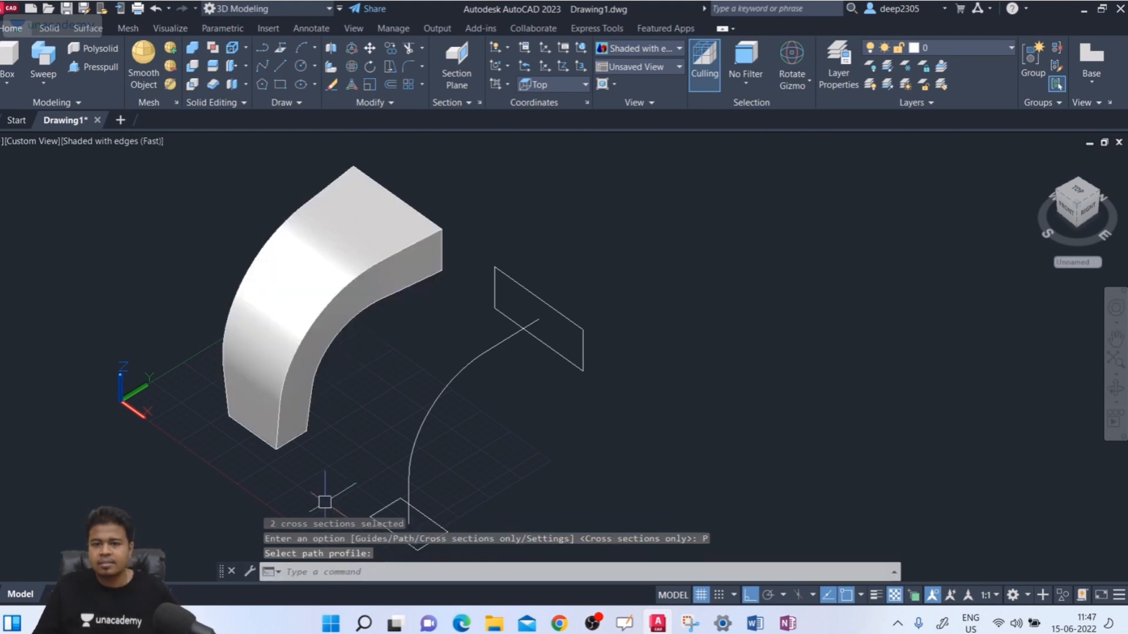
Delete the upright large rectangle at the upper end of the copied path
shift+middle_drag(414, 313, 411, 290)
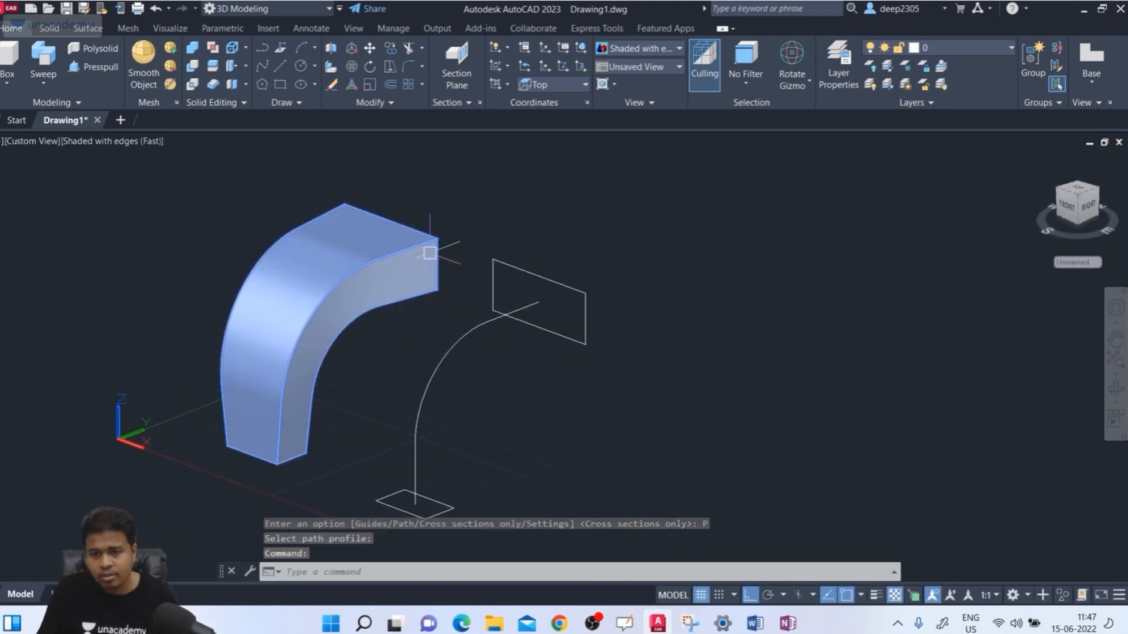
shift+middle_drag(436, 331, 546, 299)
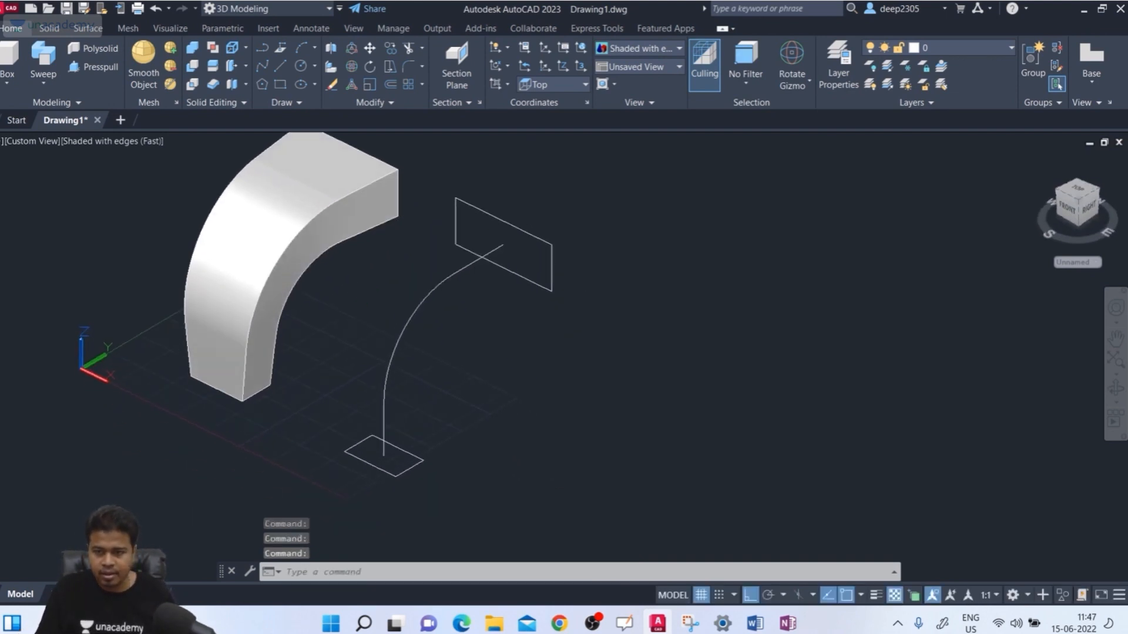
click(545, 296)
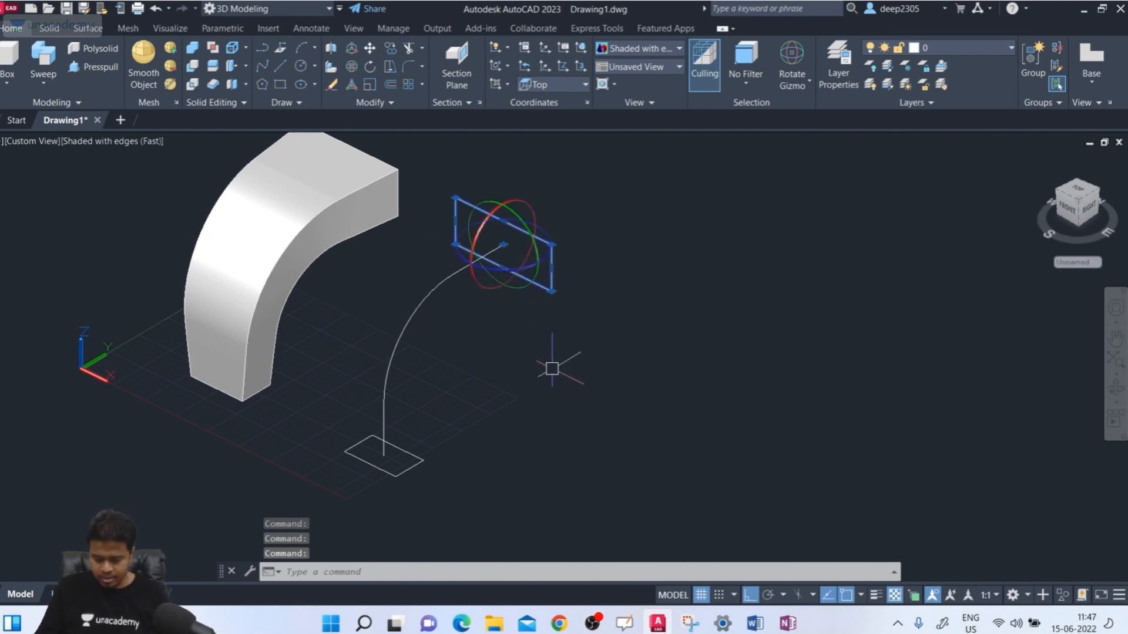
key(Delete)
Draw a circle with a radius of about 64 on the Top plane beside the copied curved path
middle_drag(549, 382, 514, 400)
text(c)
key(Return)
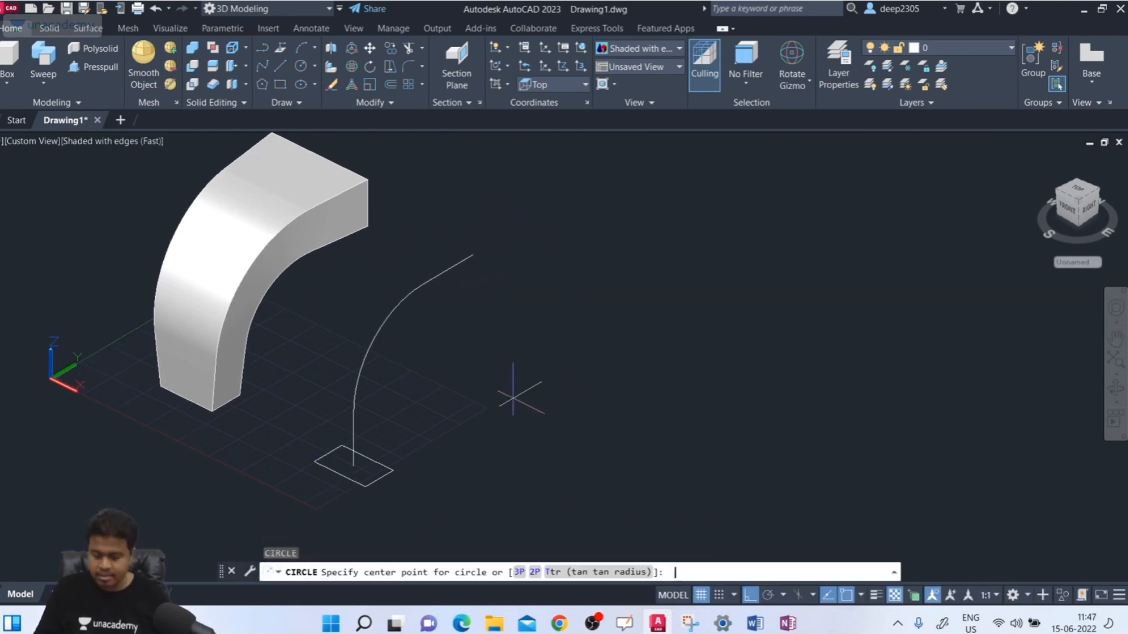
click(469, 388)
click(512, 404)
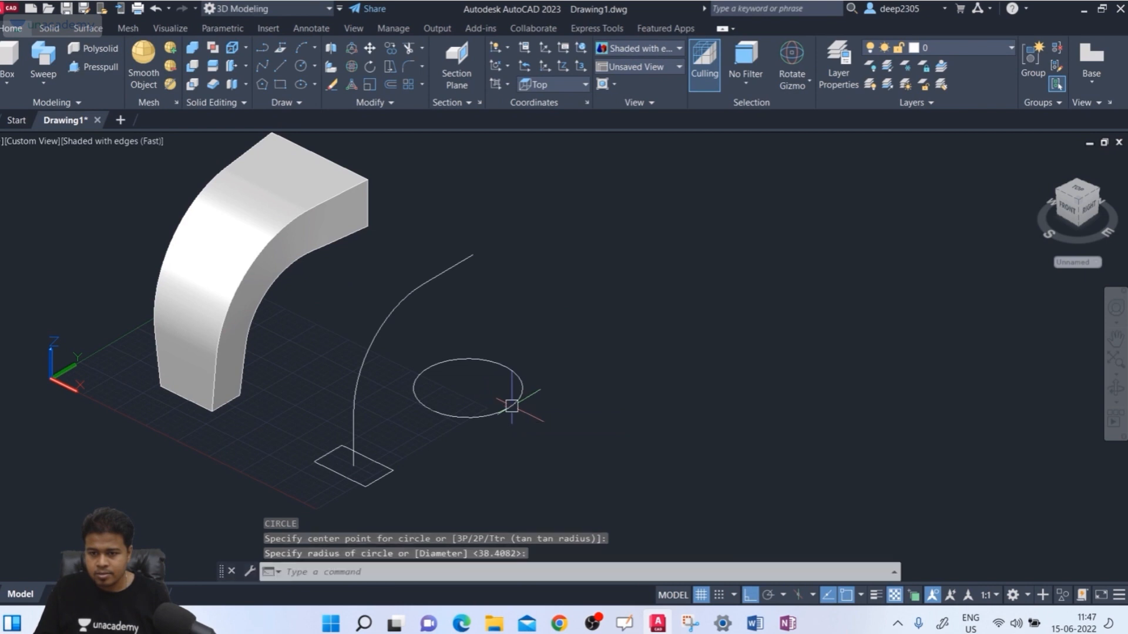
middle_drag(602, 412, 573, 423)
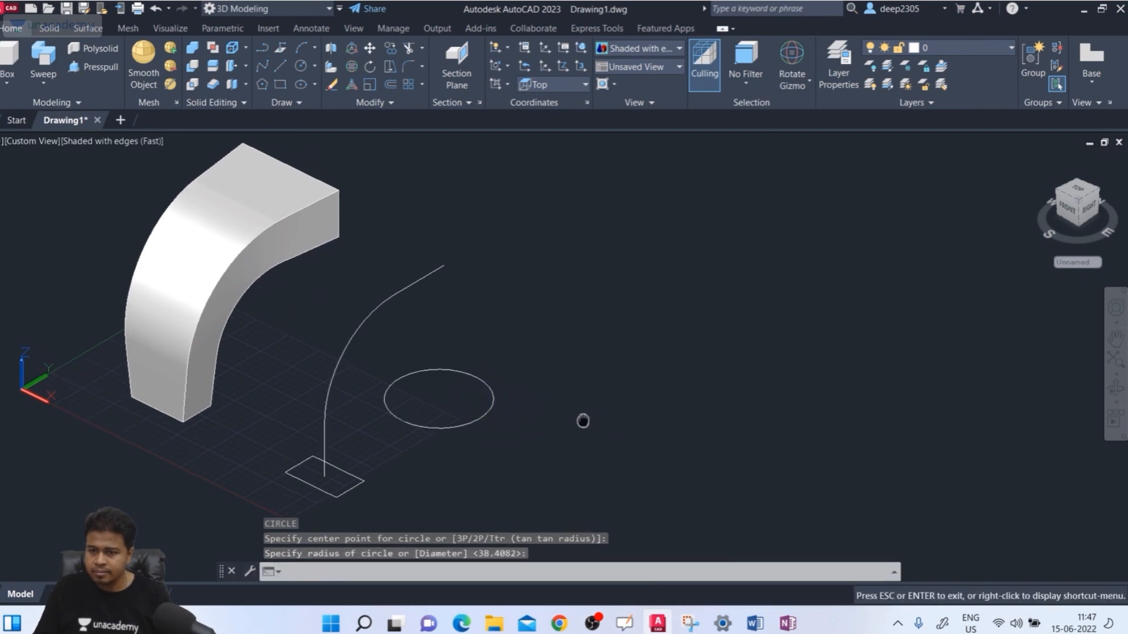
Rotate the circle 90 degrees about the X axis with the rotate gizmo
click(491, 414)
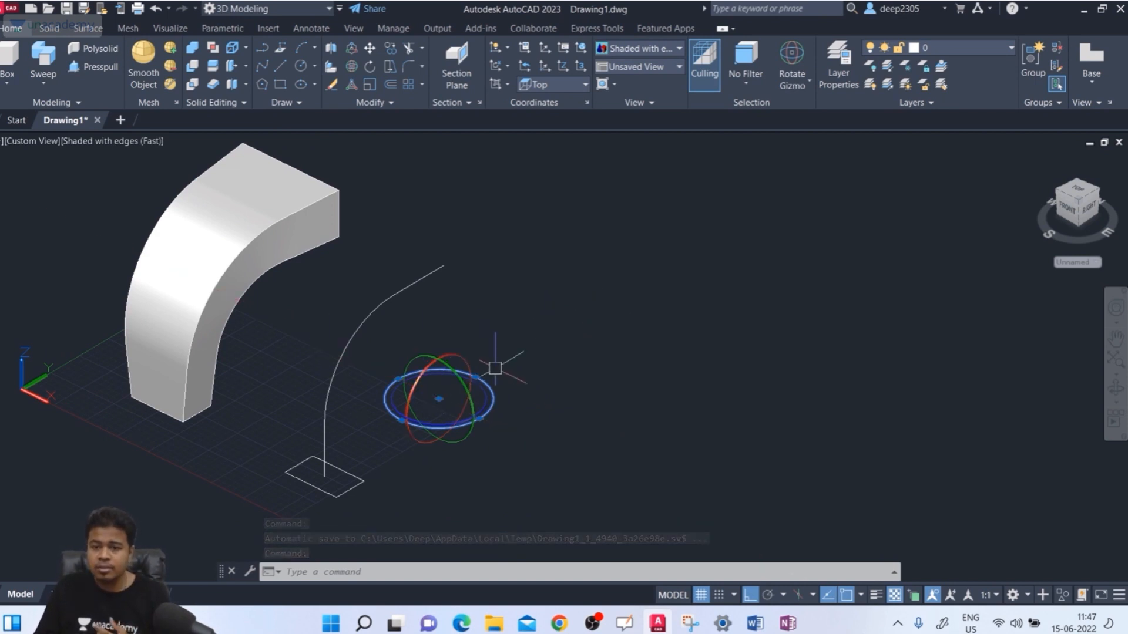
click(464, 368)
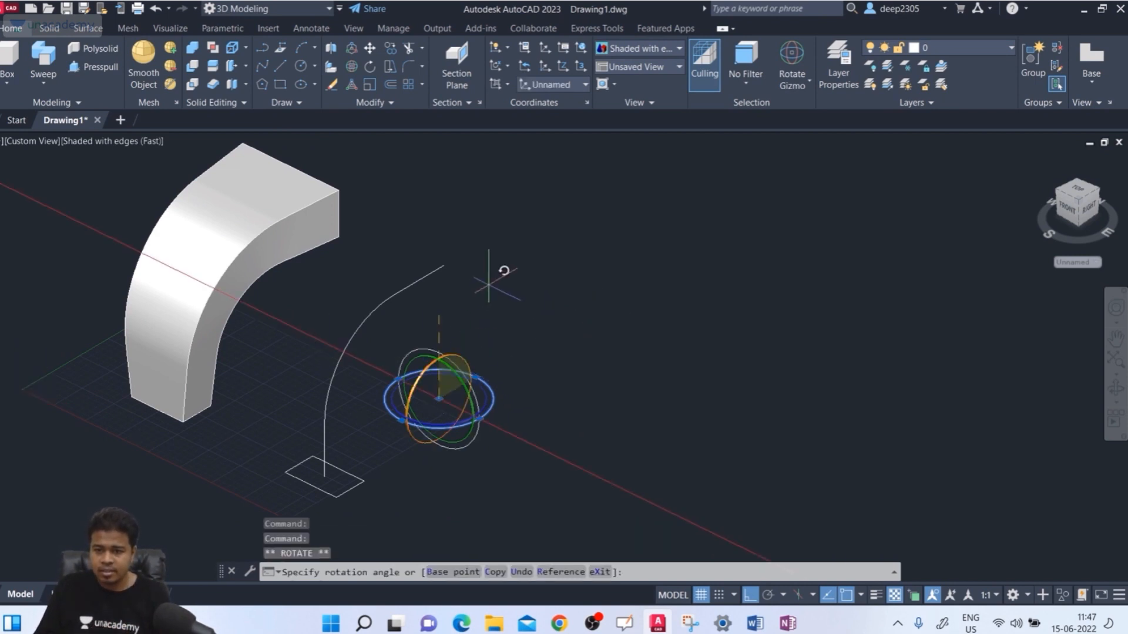
text(90)
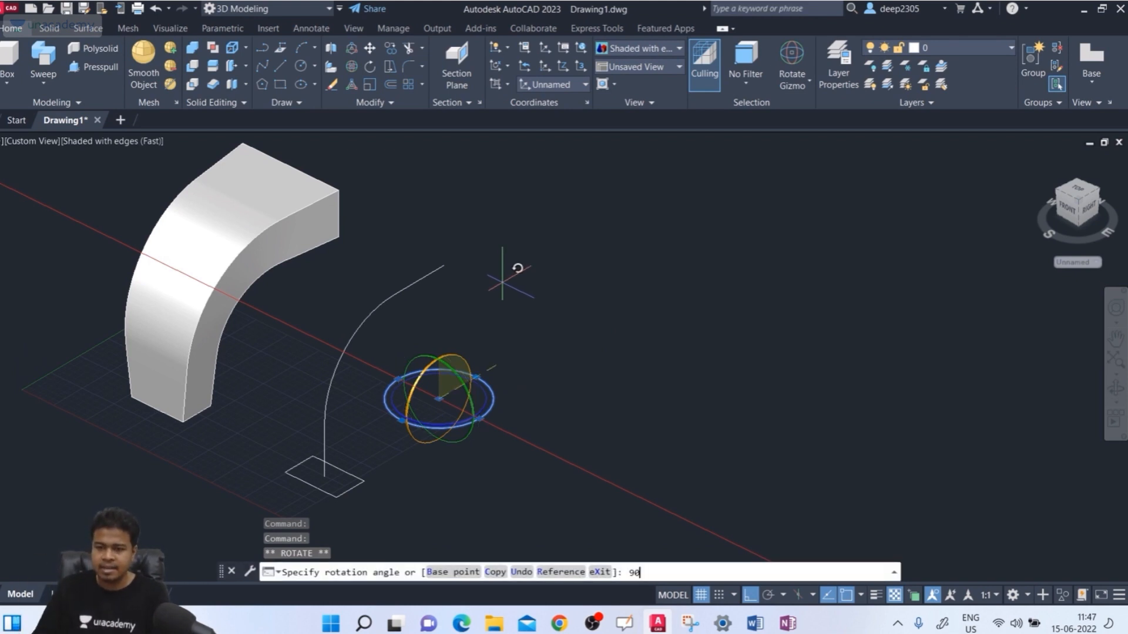
key(Return)
key(Escape)
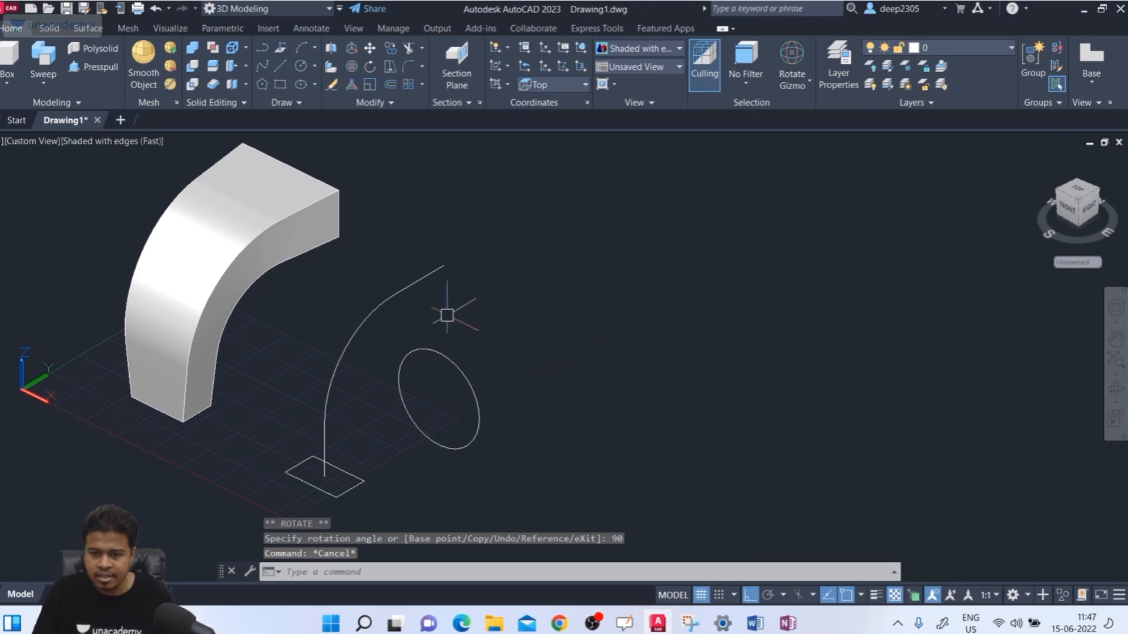
Move the upright circle from its center to the upper endpoint of the copied curved path
mouse_move(455, 421)
shift+middle_down()
mouse_move(413, 408)
mouse_move(438, 386)
mouse_move(464, 395)
mouse_move(460, 428)
shift+middle_up()
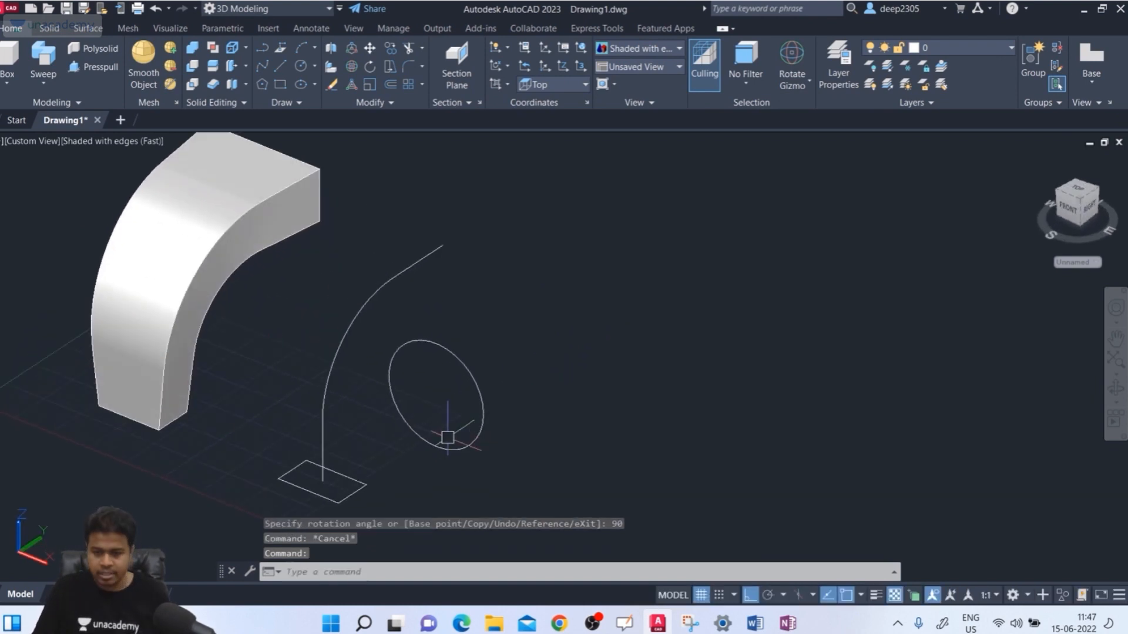
text(m)
key(Return)
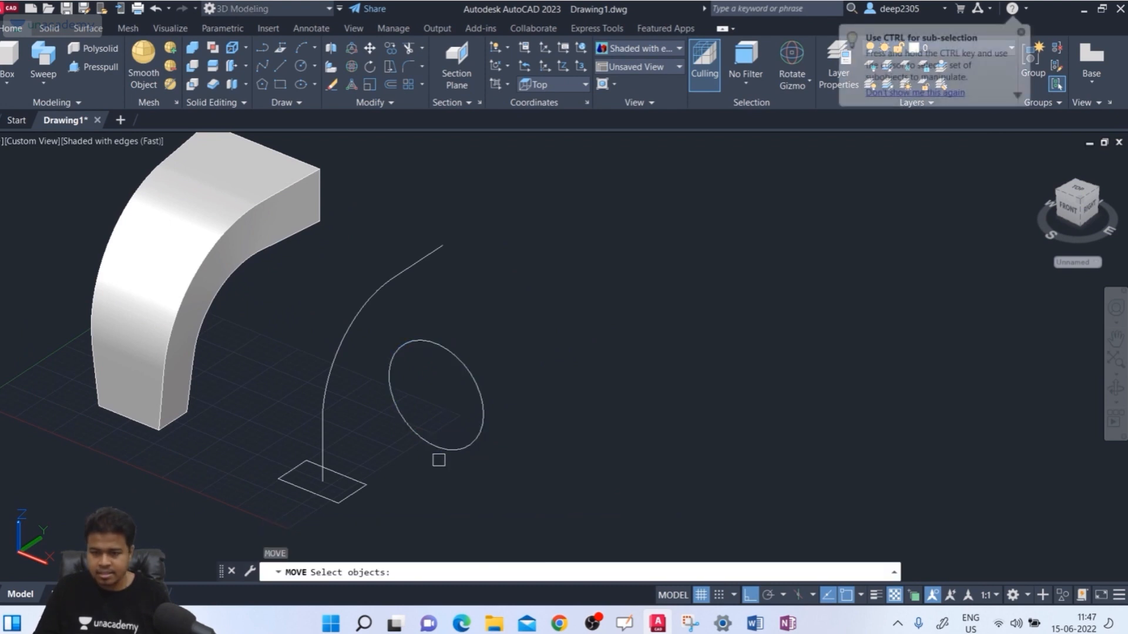
click(444, 449)
key(Return)
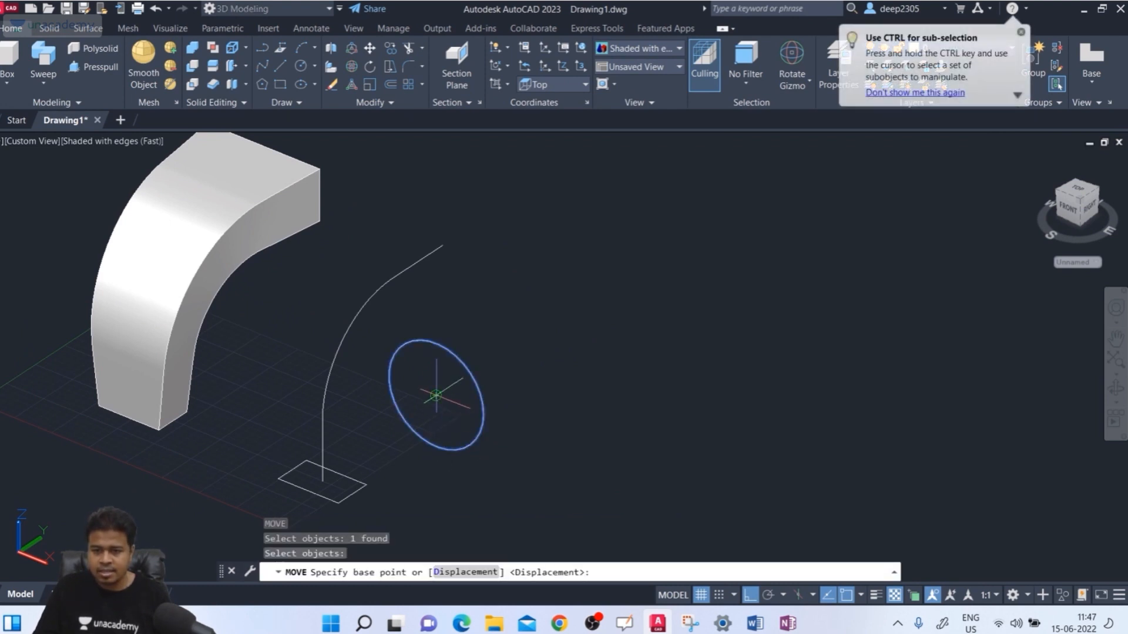
click(435, 395)
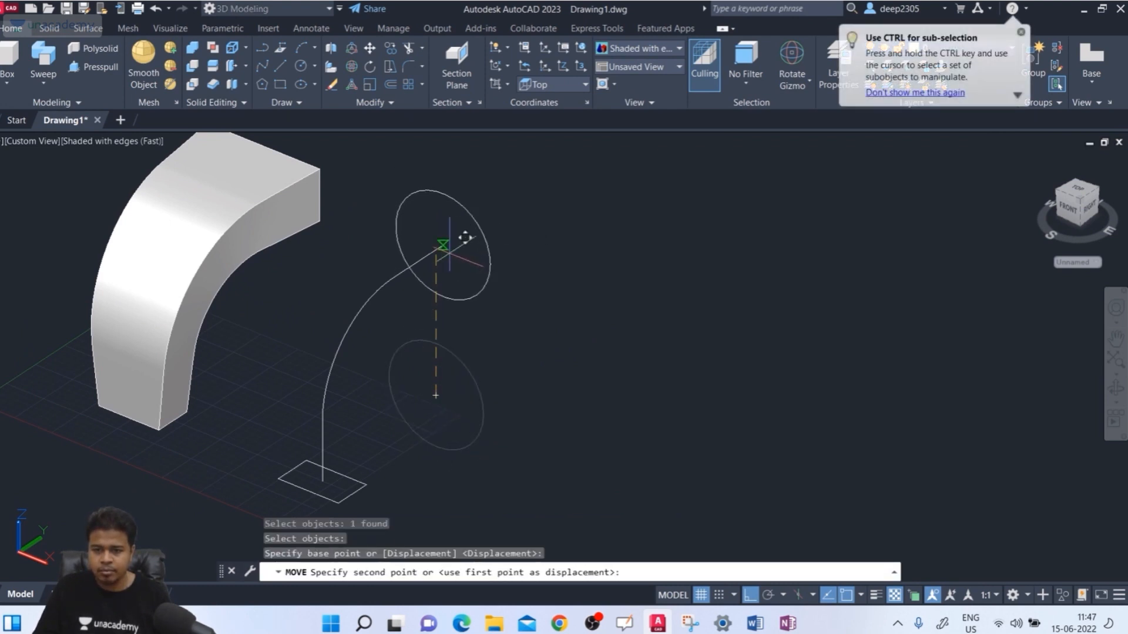
click(444, 244)
middle_drag(577, 278, 599, 267)
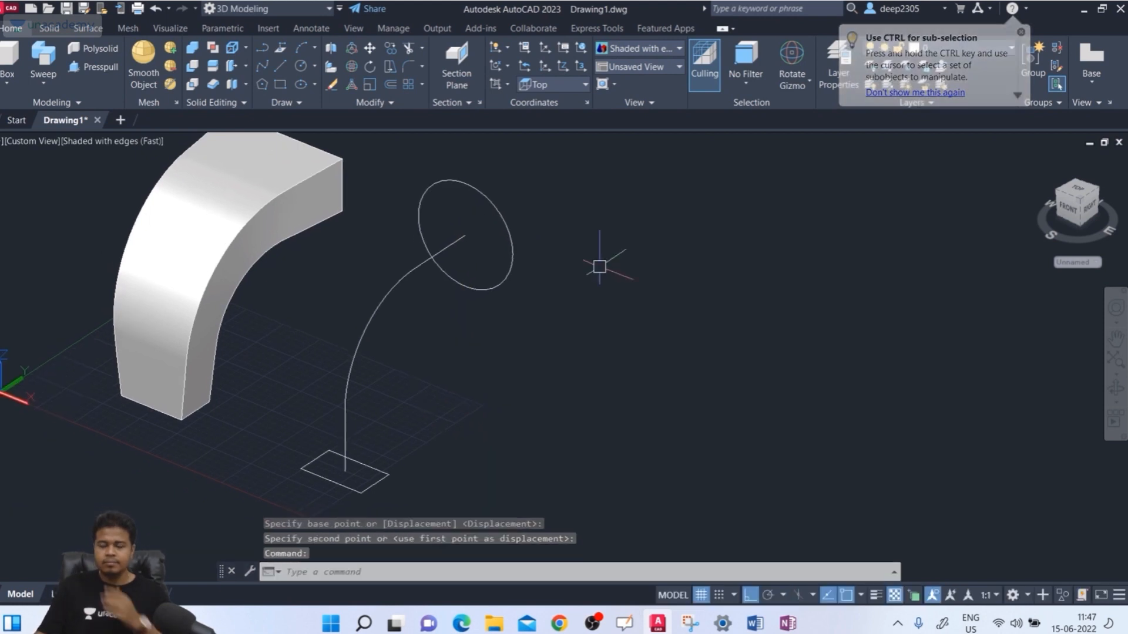
Set the UCS to Front and draw a circle with a radius of about 92 centered on the path's upper endpoint
scroll(600, 268, down, 3)
scroll(564, 276, up, 2)
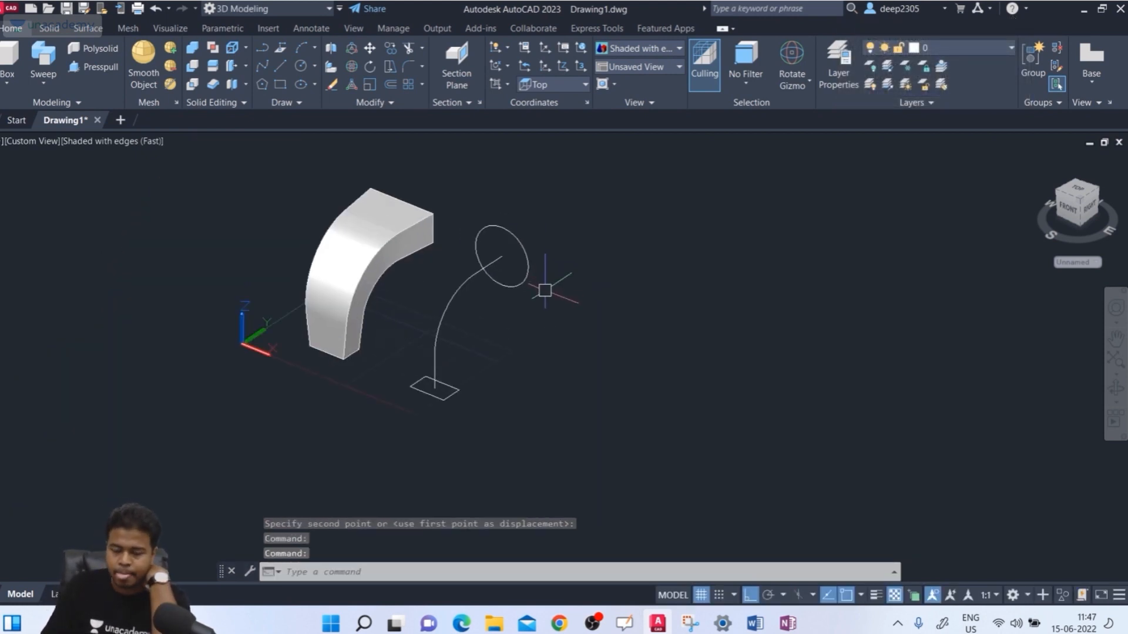
middle_drag(545, 291, 508, 331)
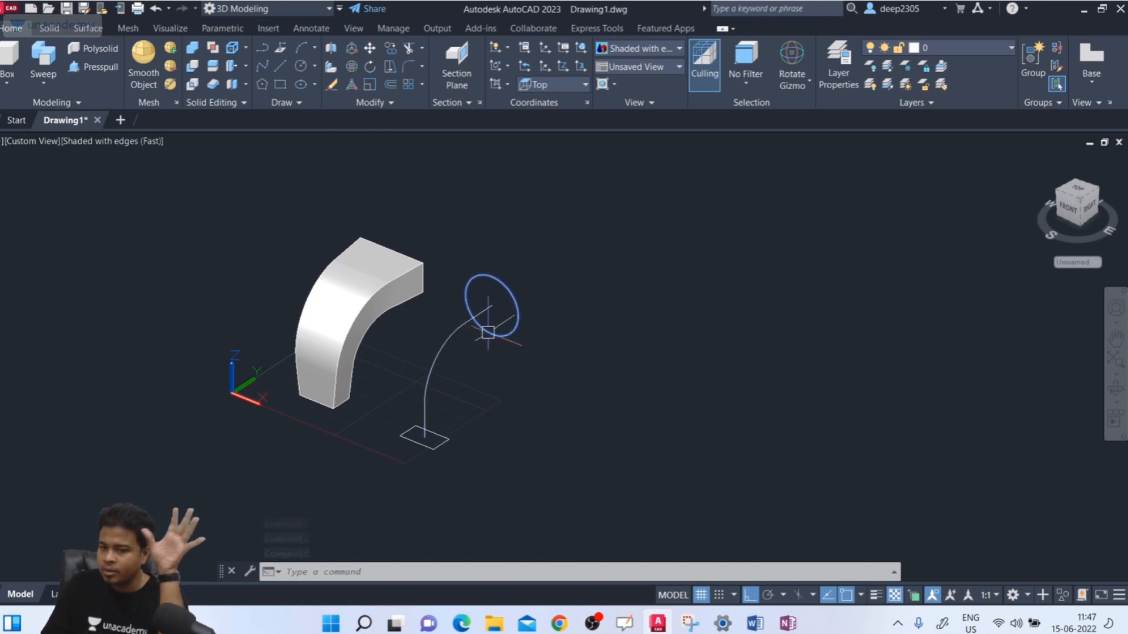
scroll(551, 360, up, 2)
scroll(551, 361, down, 2)
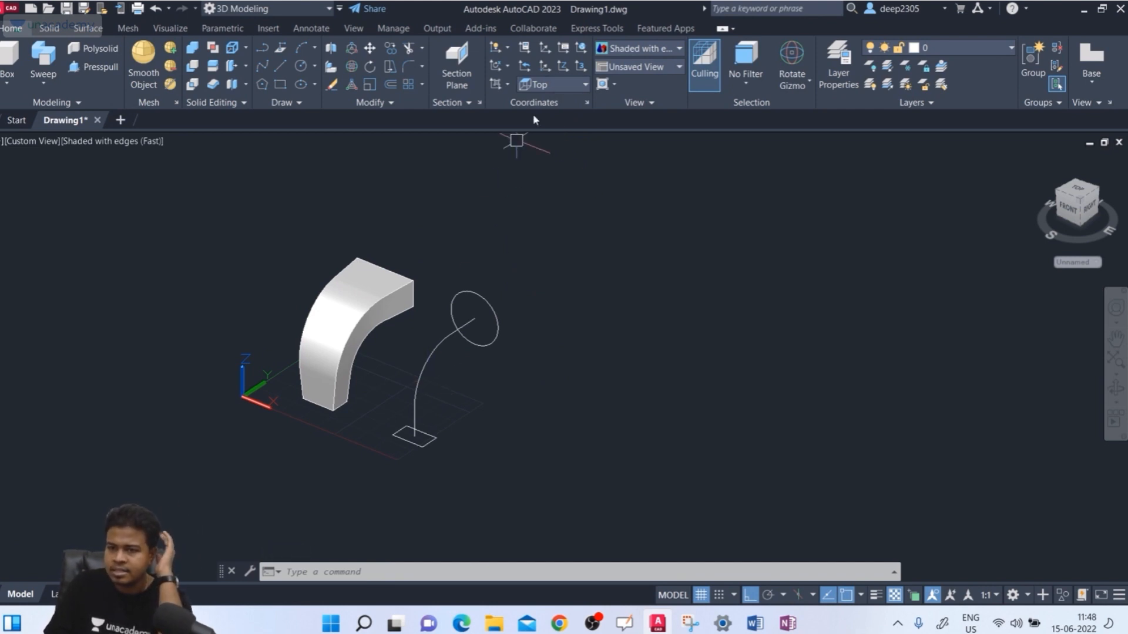
click(551, 86)
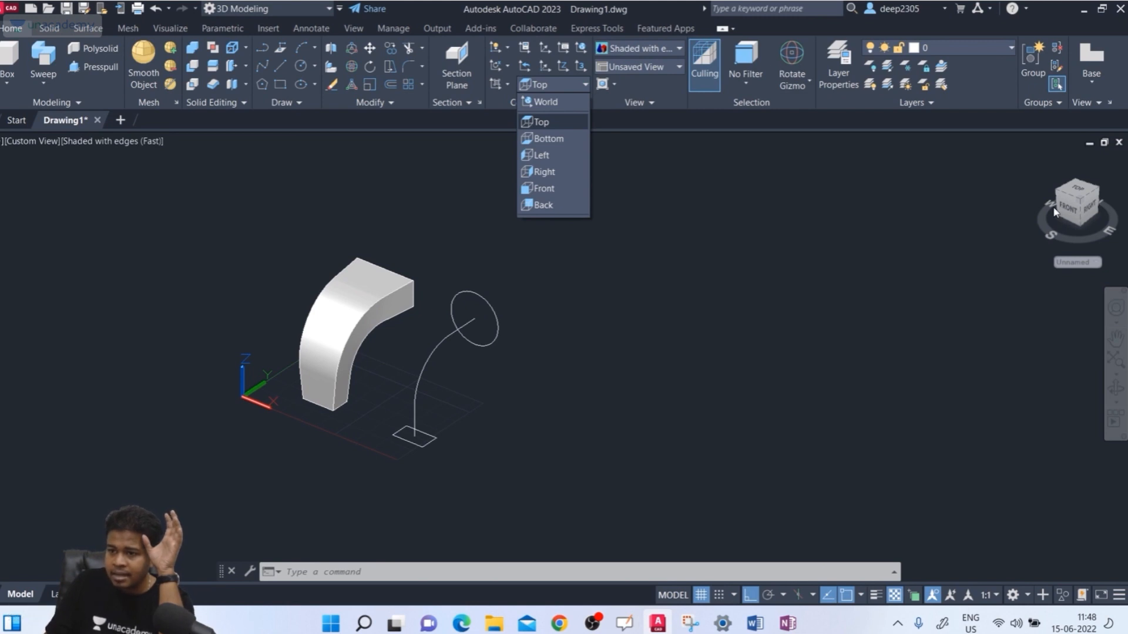
click(544, 189)
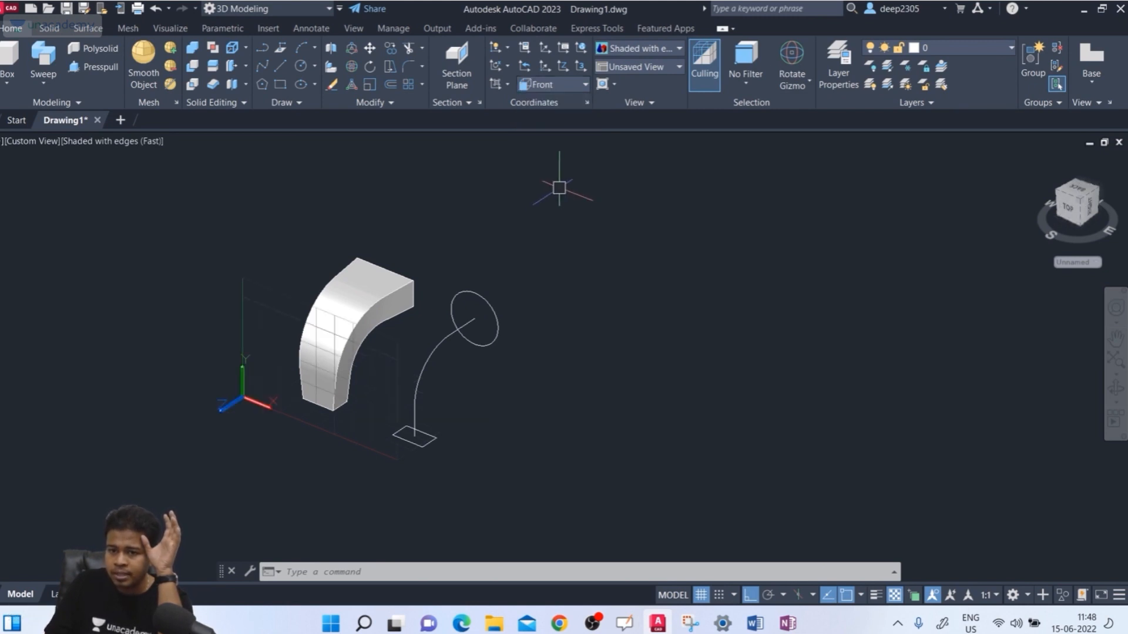
text(c)
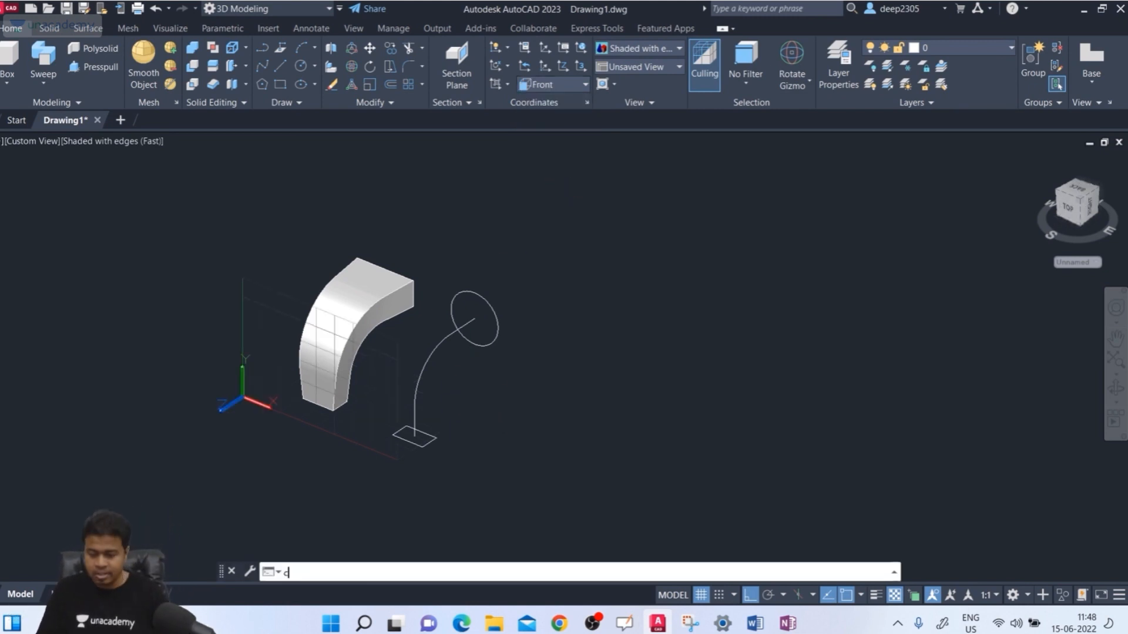
key(Return)
click(474, 318)
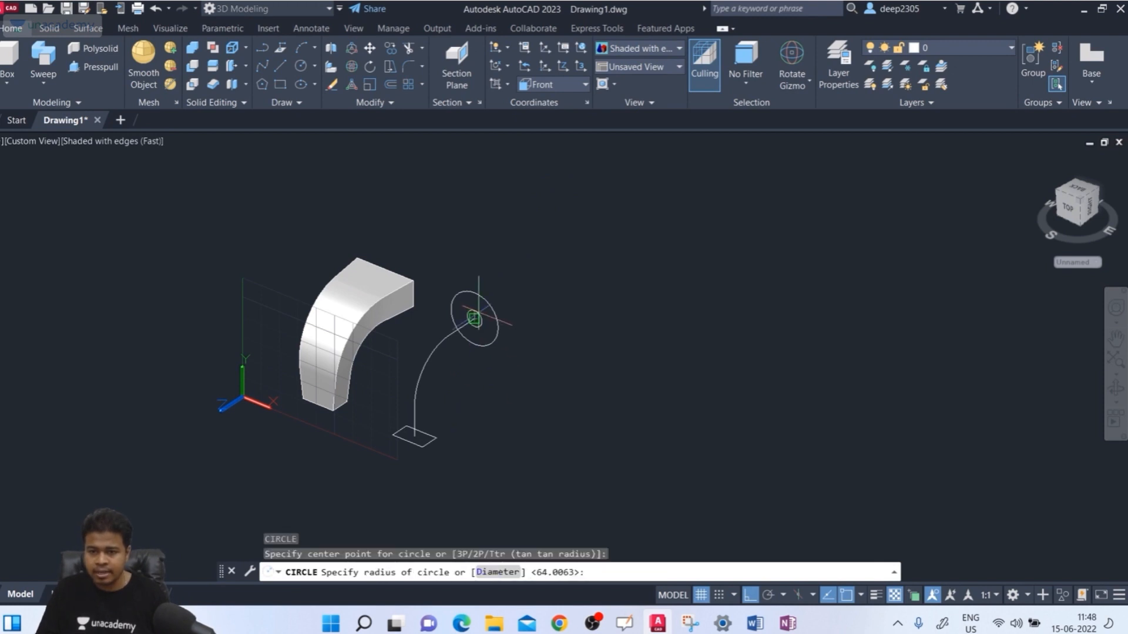
click(508, 369)
middle_drag(511, 395, 486, 417)
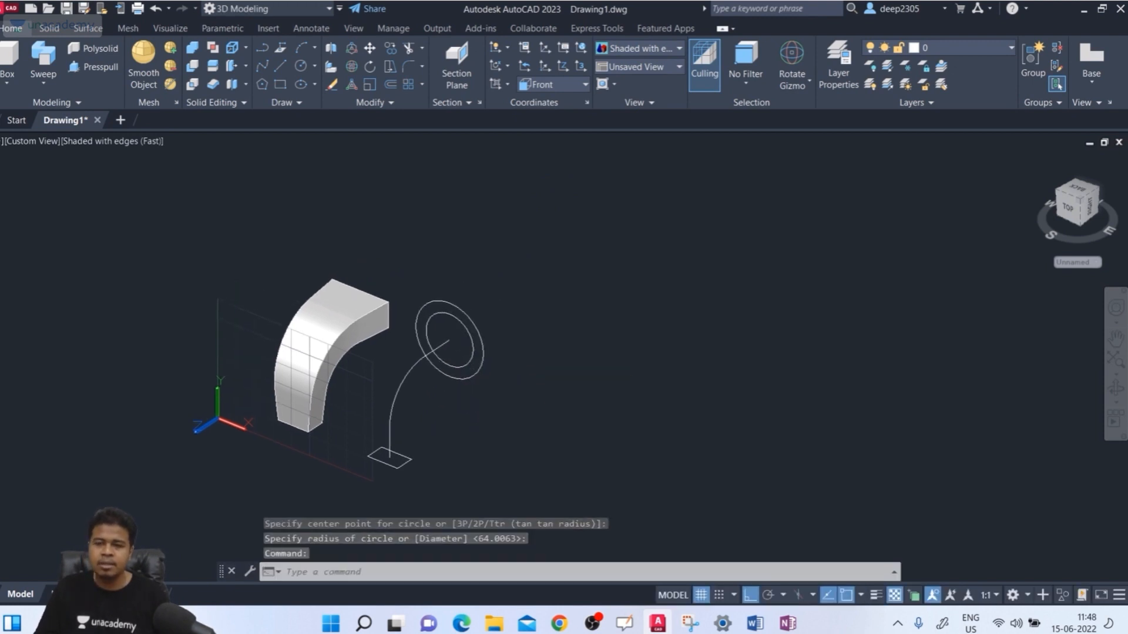
Return the UCS to Top and compare the model's orientation from the front and right sides
click(545, 85)
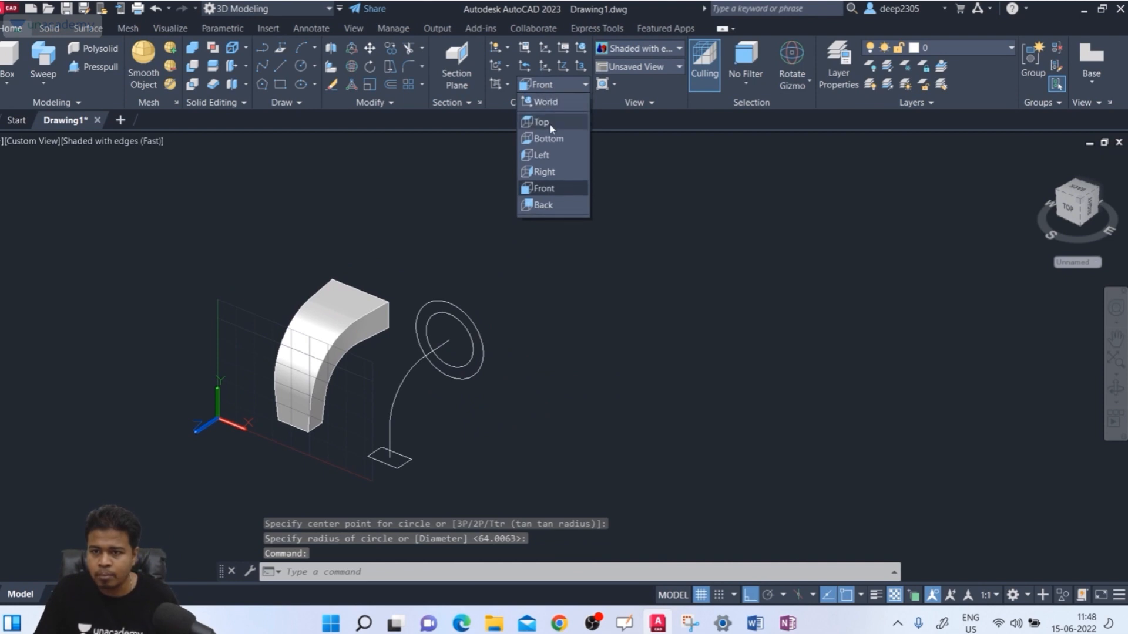
click(549, 124)
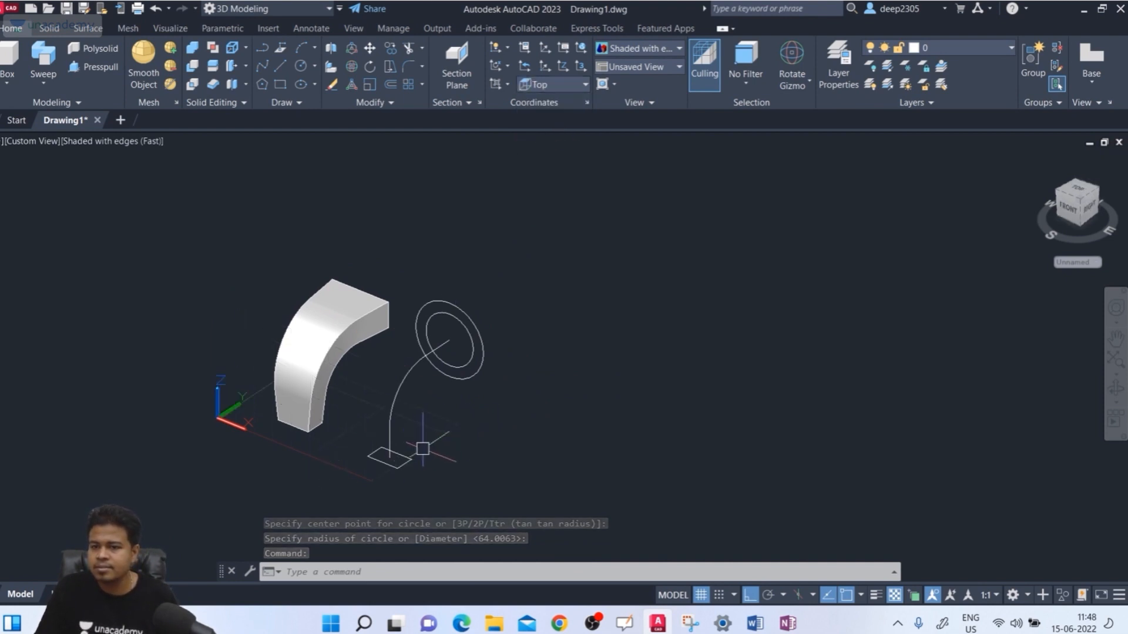
scroll(423, 450, up, 2)
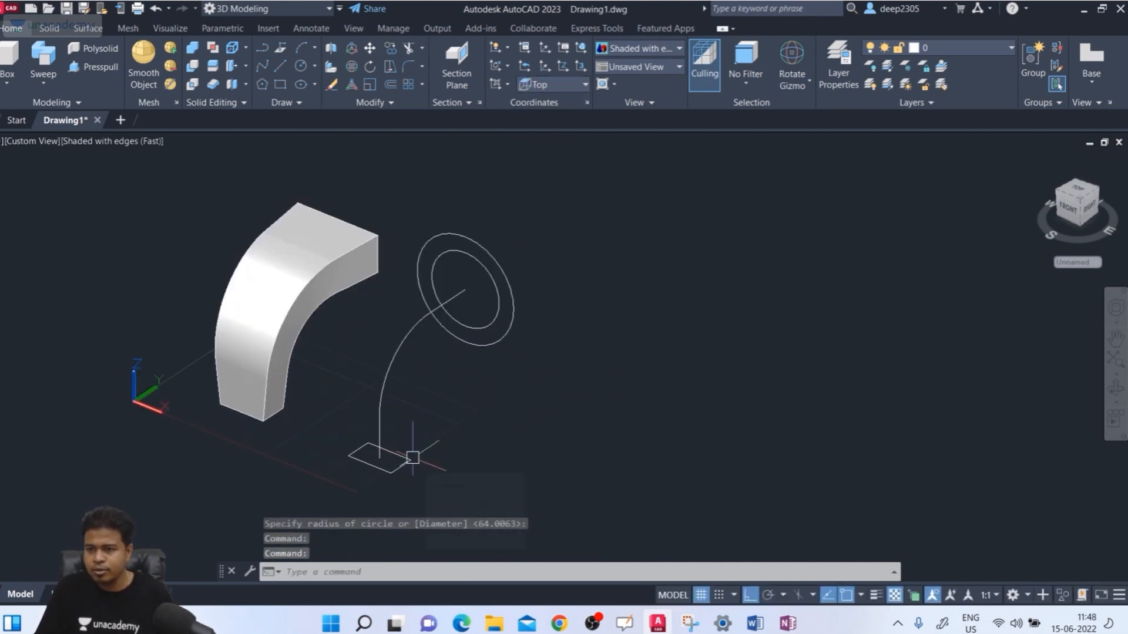
middle_drag(413, 458, 428, 466)
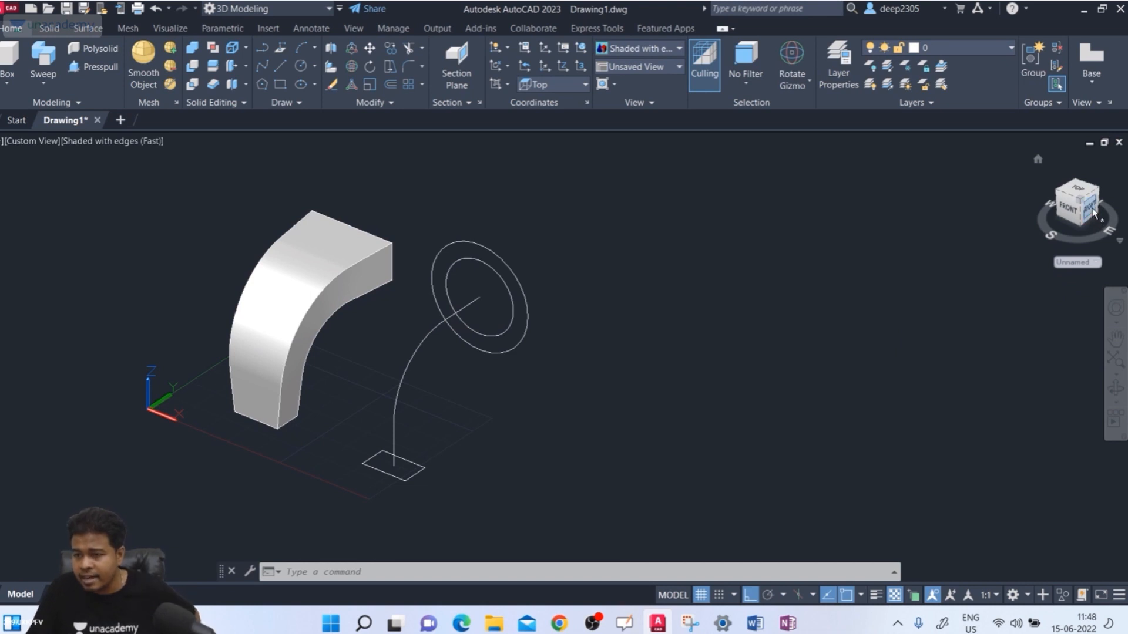
drag(1093, 213, 1100, 219)
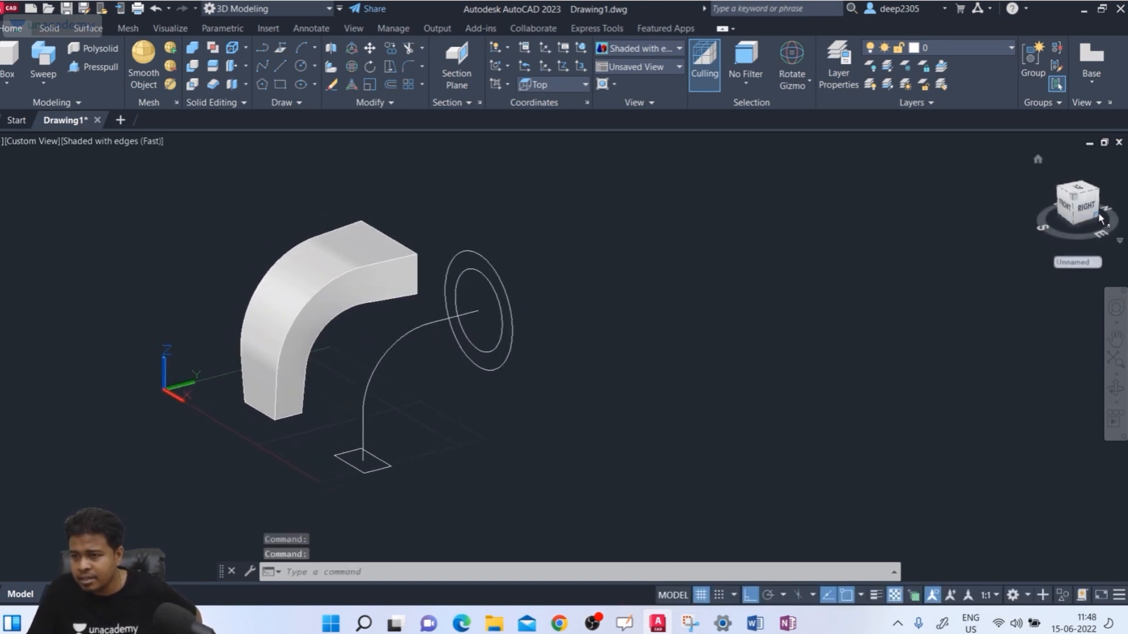
shift+middle_drag(921, 244, 971, 265)
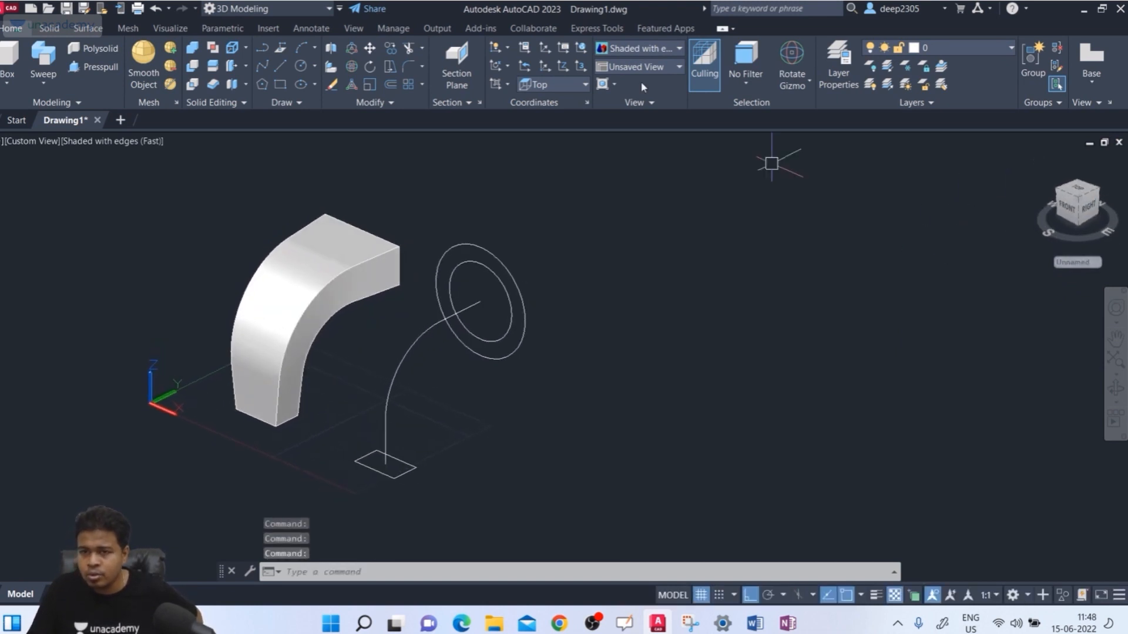
Set the UCS to Right and draw a circle larger than the existing two, centered on the path's upper endpoint
click(569, 86)
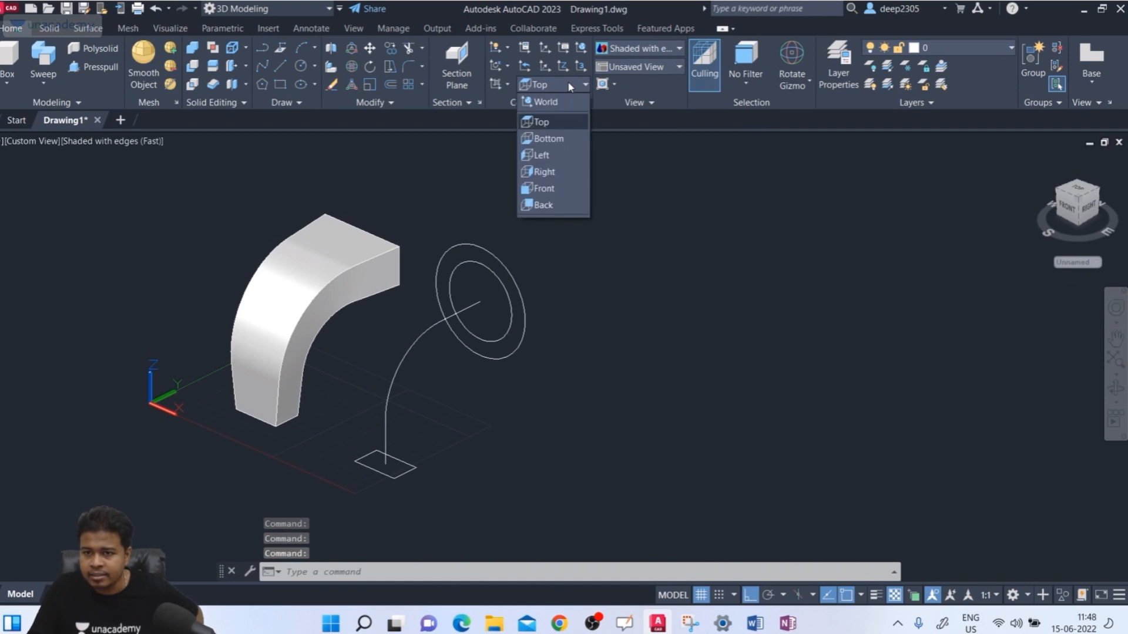
click(545, 171)
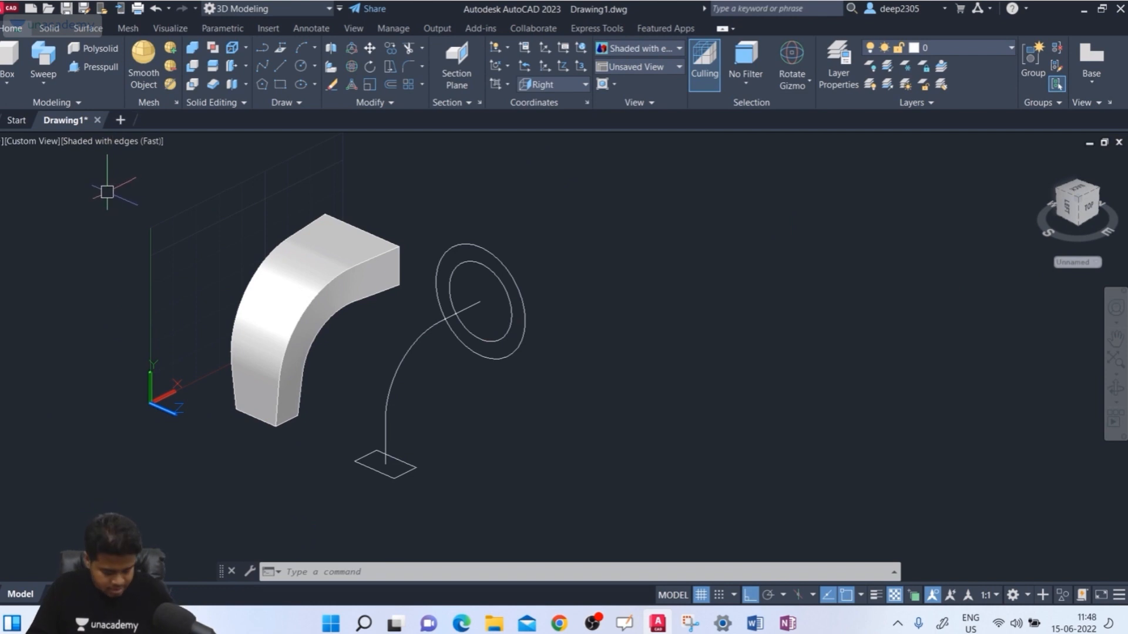
text(c)
key(Return)
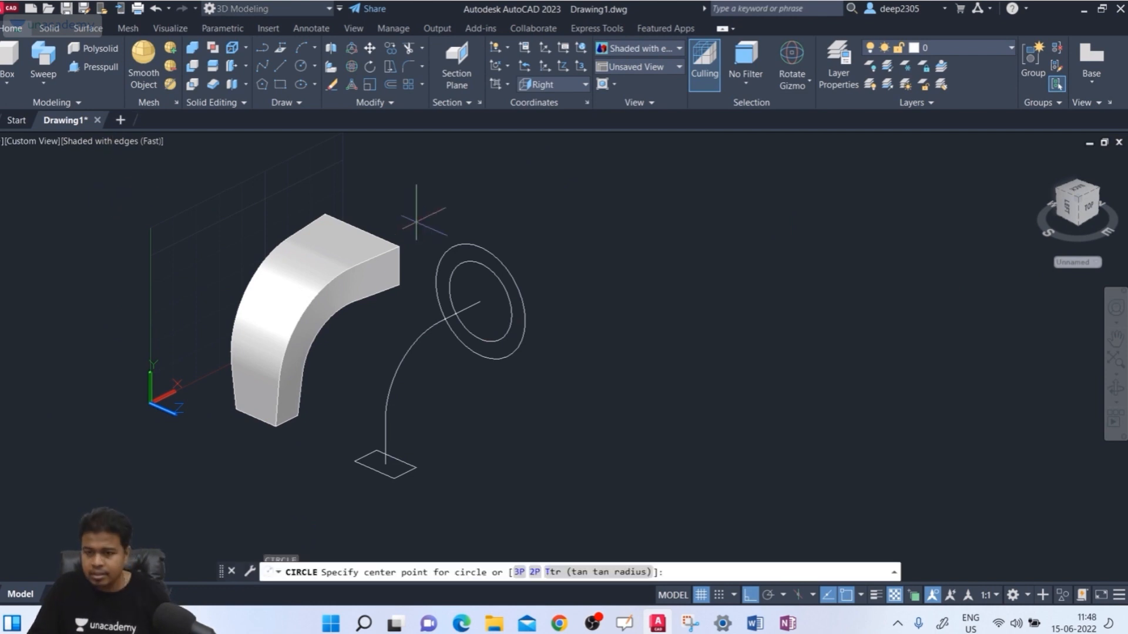
click(480, 301)
click(516, 405)
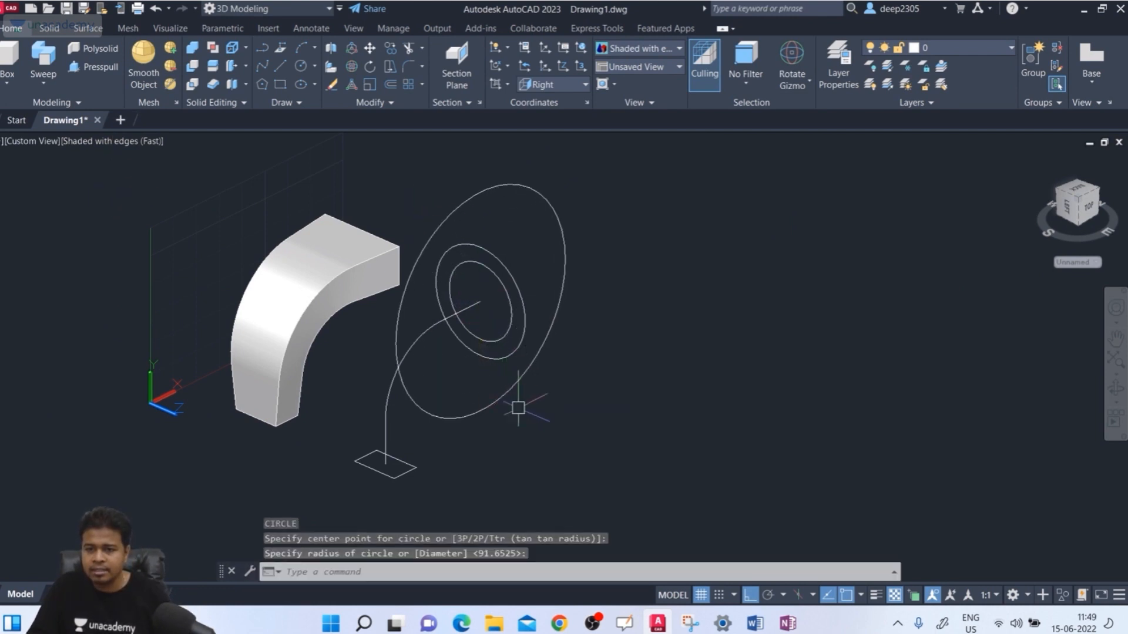
Delete the large Right-plane circle and the two concentric circles at the path's upper end
mouse_move(574, 429)
shift+middle_down()
mouse_move(667, 416)
mouse_move(587, 433)
mouse_move(535, 420)
shift+middle_up()
click(507, 401)
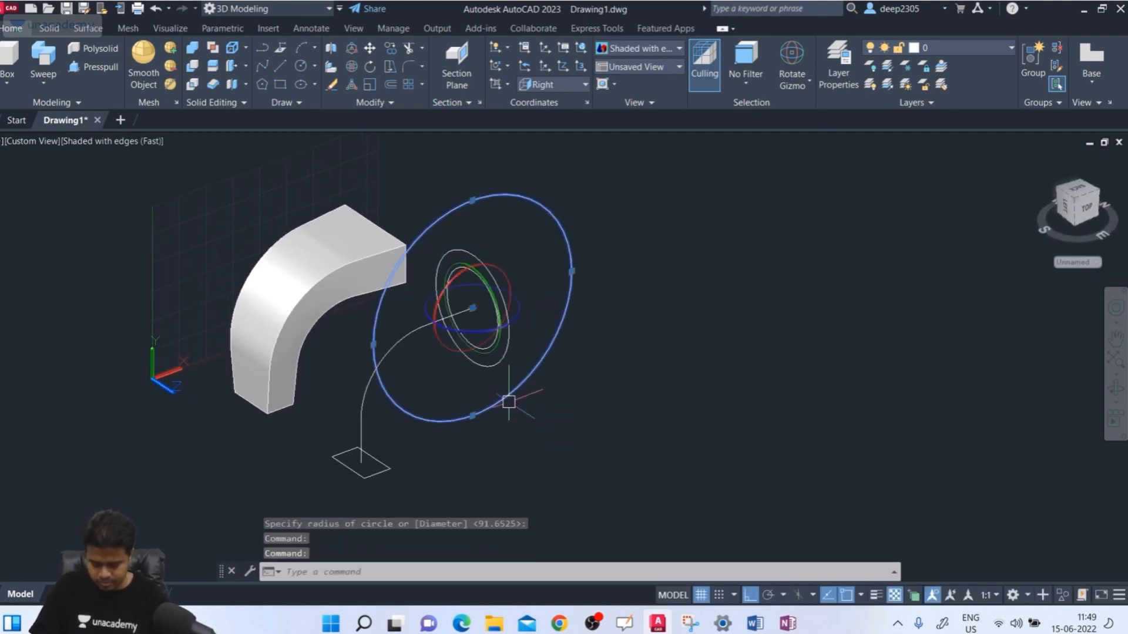
key(Delete)
click(521, 367)
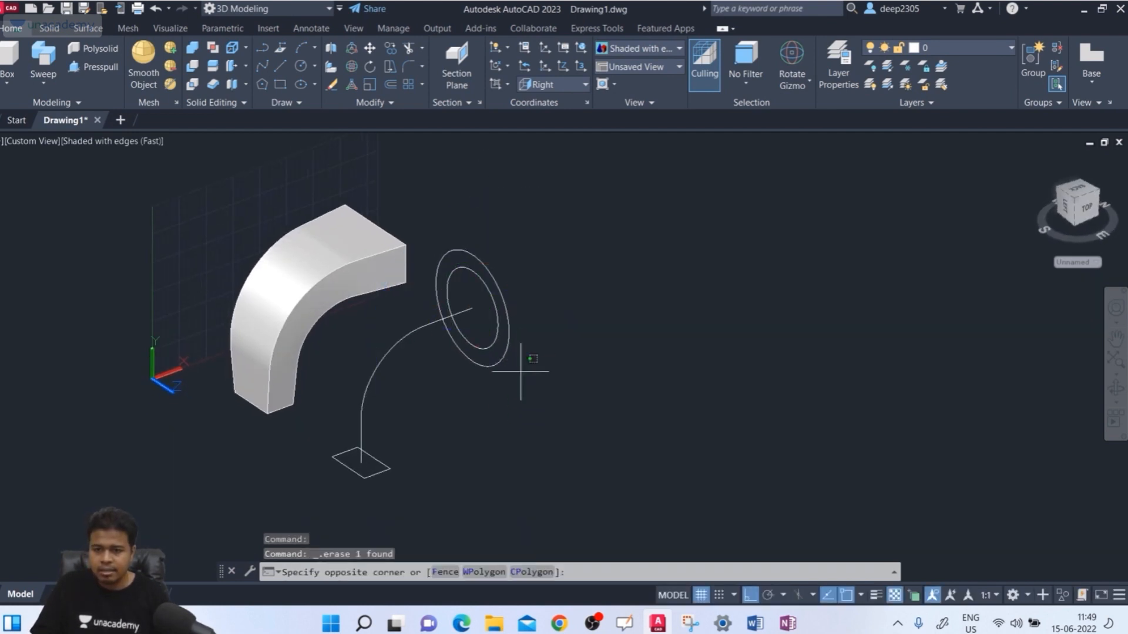
click(462, 344)
key(Delete)
Set the UCS back to Top
mouse_move(493, 409)
shift+middle_down()
mouse_move(518, 416)
mouse_move(511, 405)
shift+middle_up()
click(548, 88)
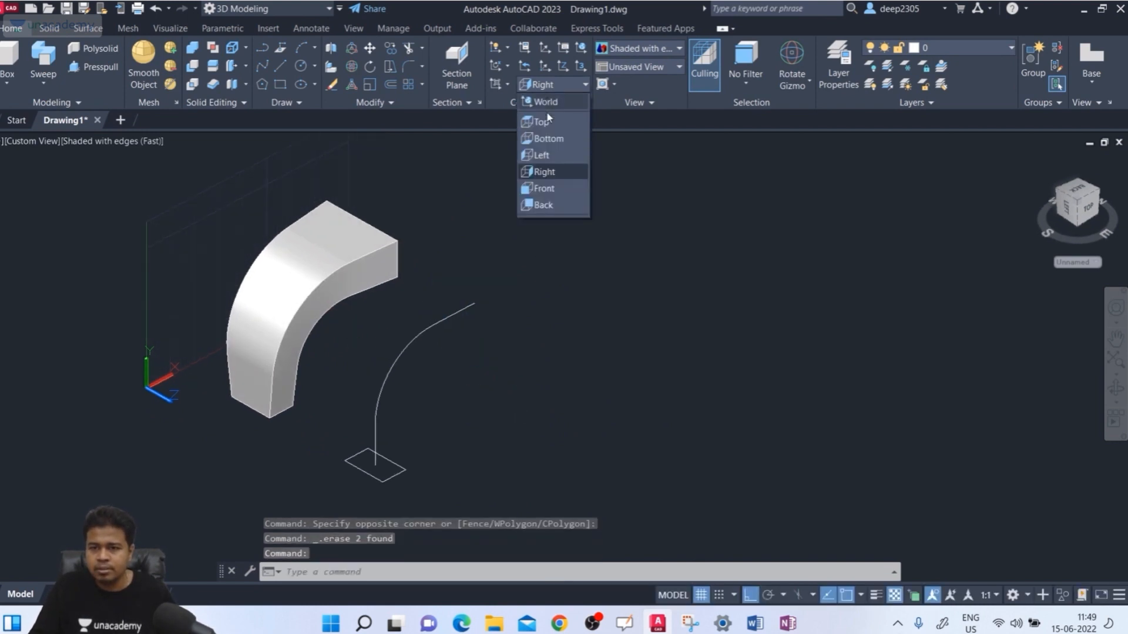
click(545, 121)
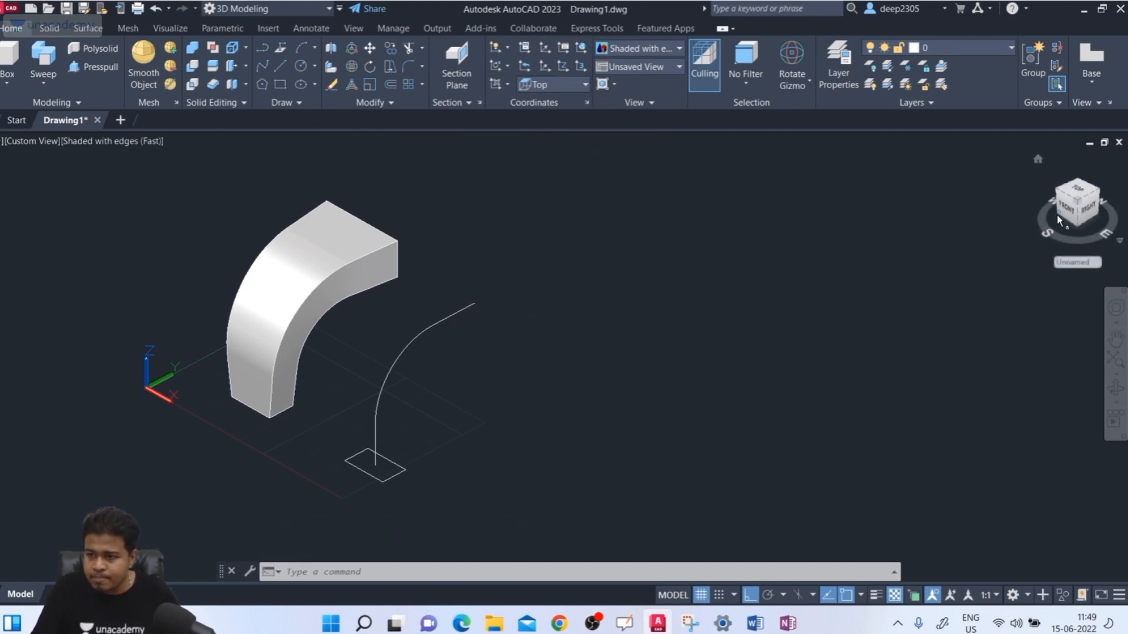
Set the UCS to Front and draw a circle of about 74.5 radius centered on the path's upper endpoint
click(546, 86)
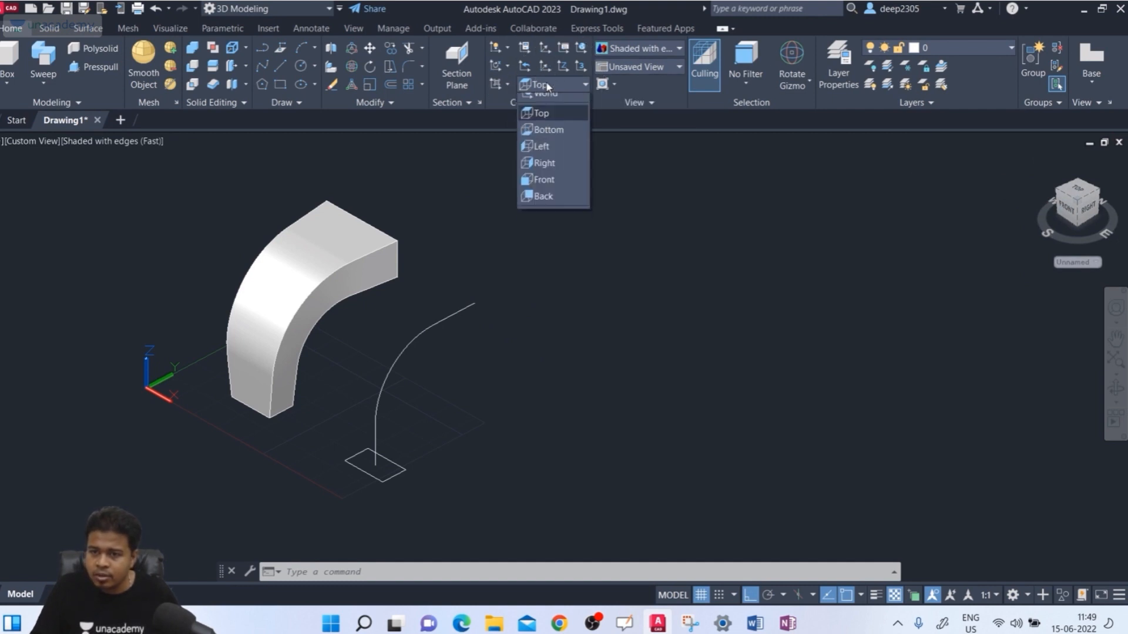
click(548, 190)
text(c)
key(Return)
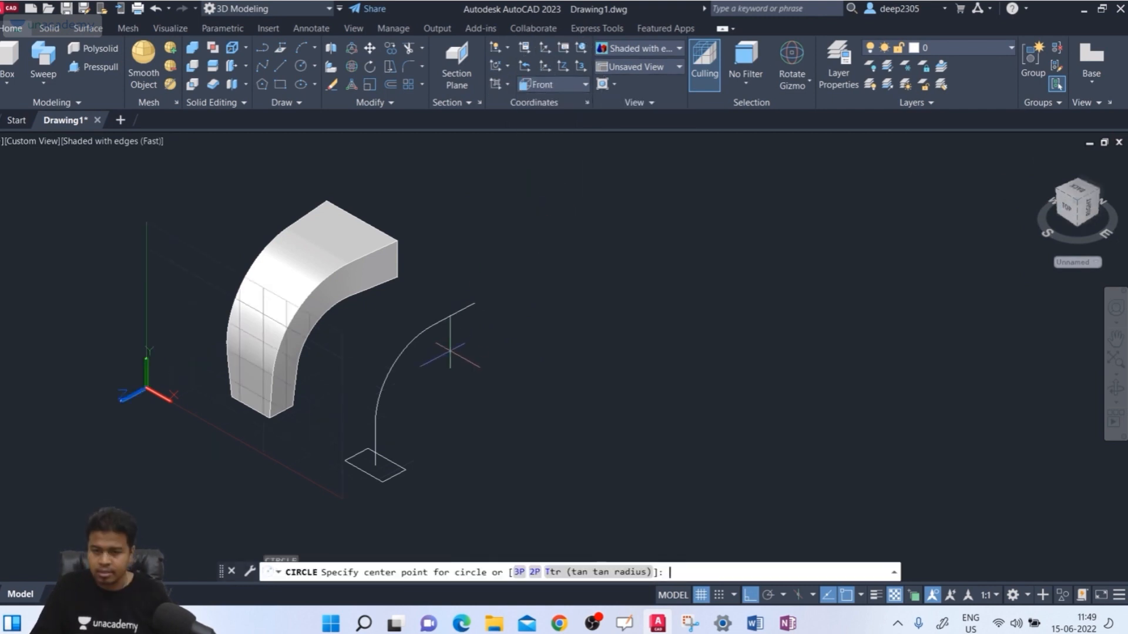
click(475, 305)
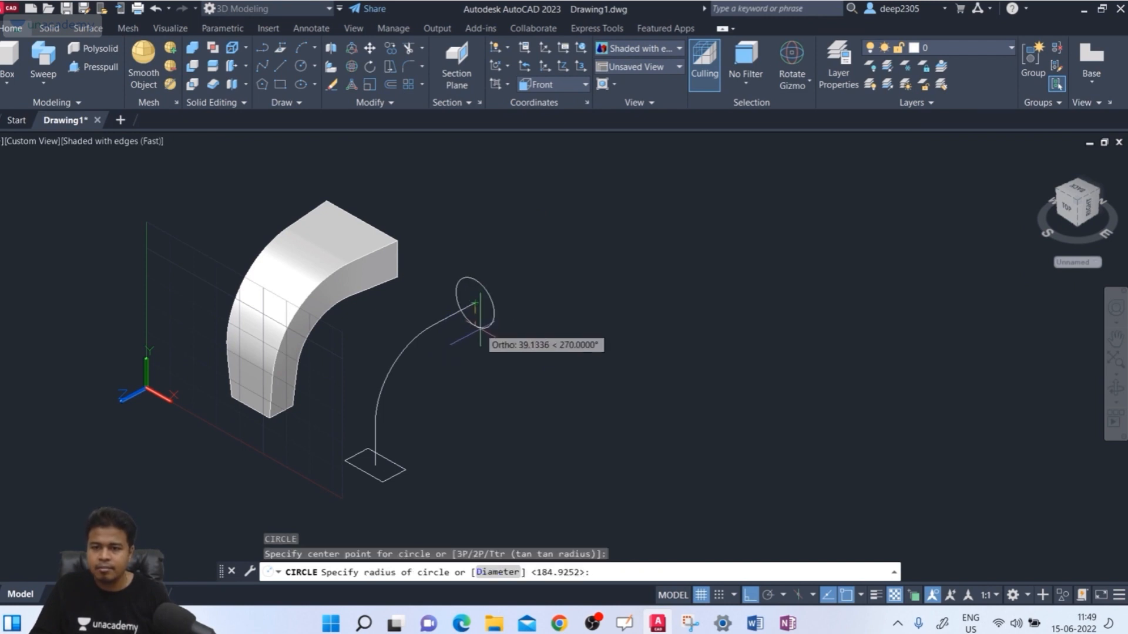
click(488, 348)
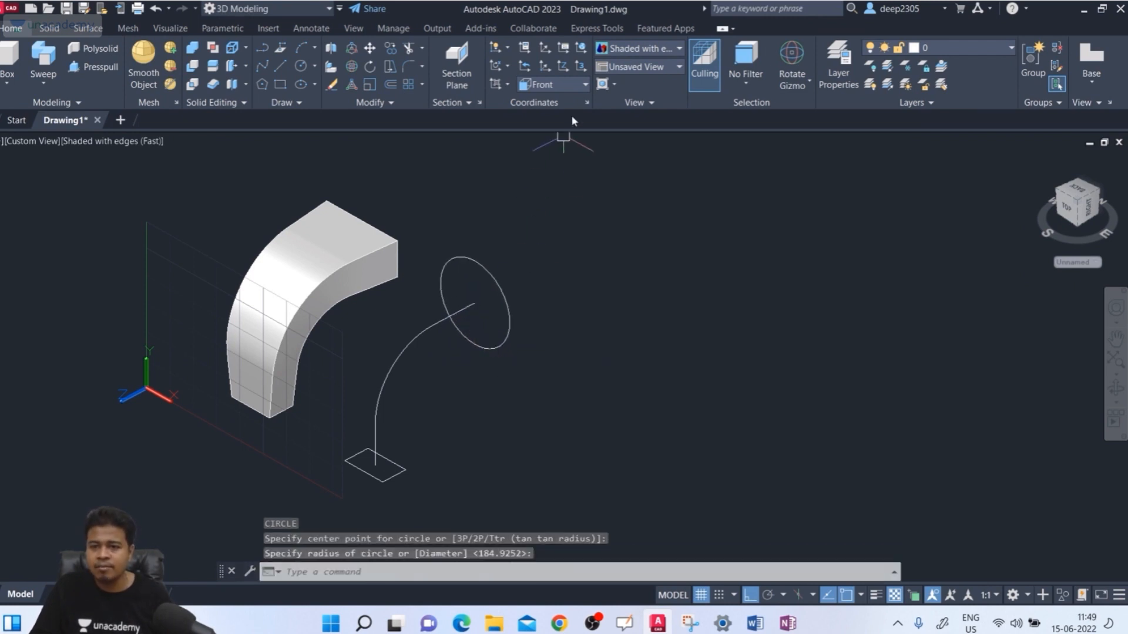
Return the UCS to Top
click(571, 87)
click(536, 122)
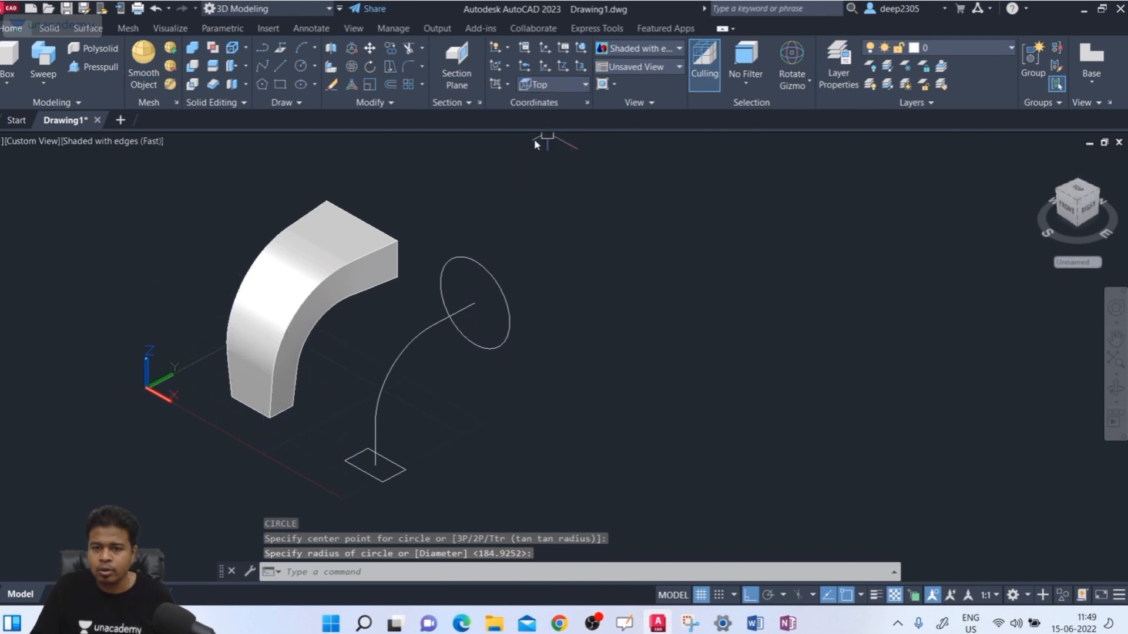
shift+middle_drag(548, 398, 563, 418)
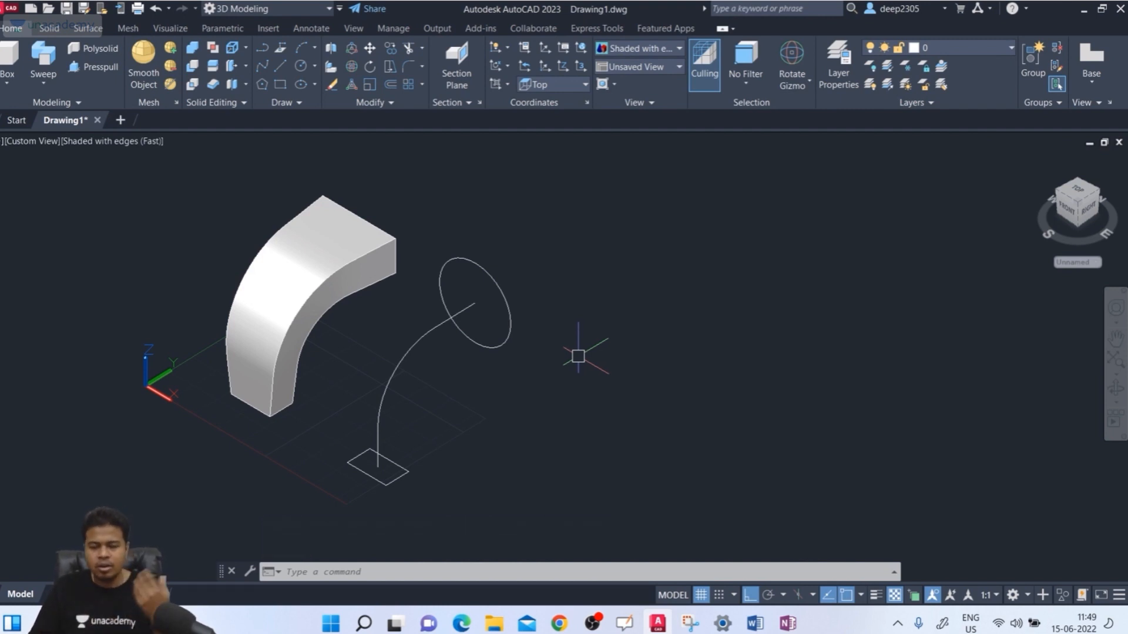
Draw a freehand circle on the Top plane in the empty space beside the rectangle and path
text(c)
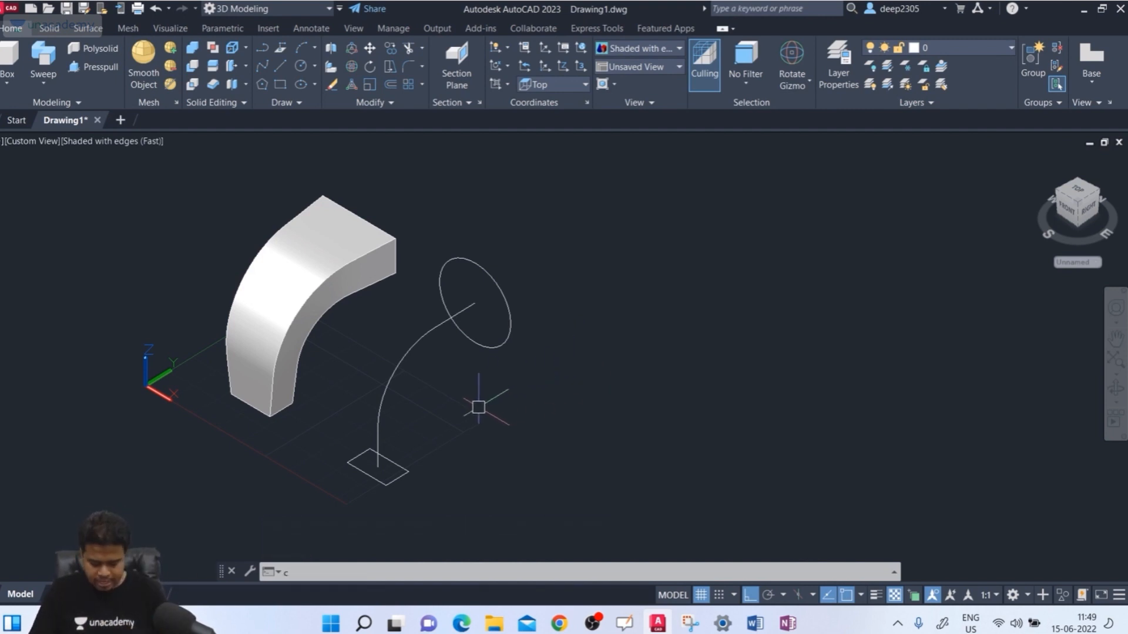
key(Return)
click(581, 443)
click(612, 469)
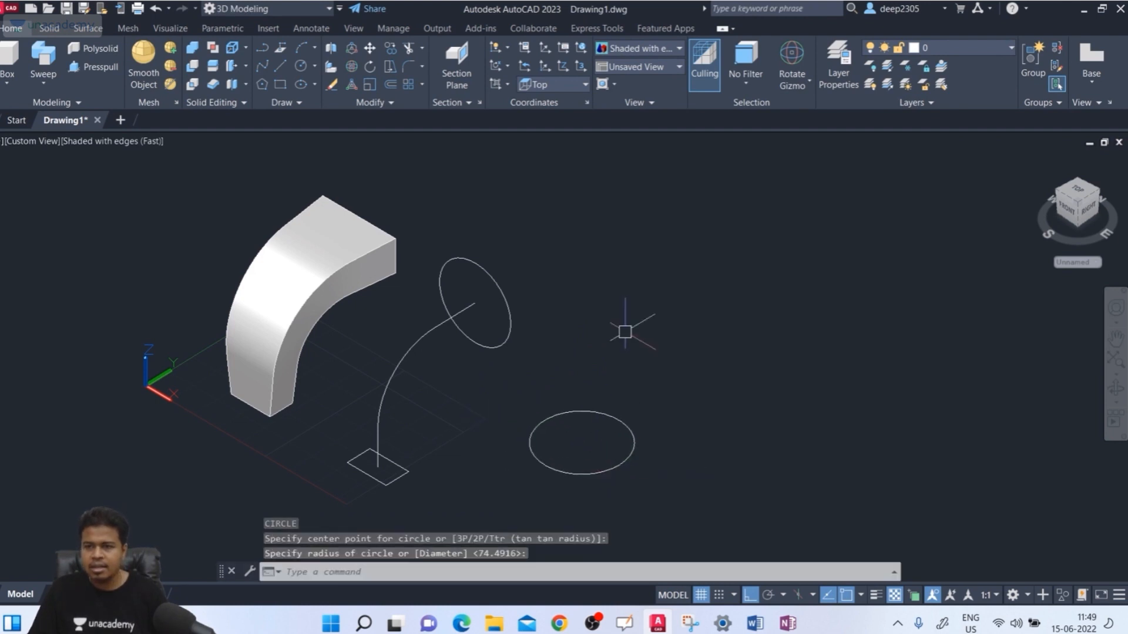
Rotate the separate flat circle 90 degrees about the X axis so it stands upright
click(622, 418)
click(616, 402)
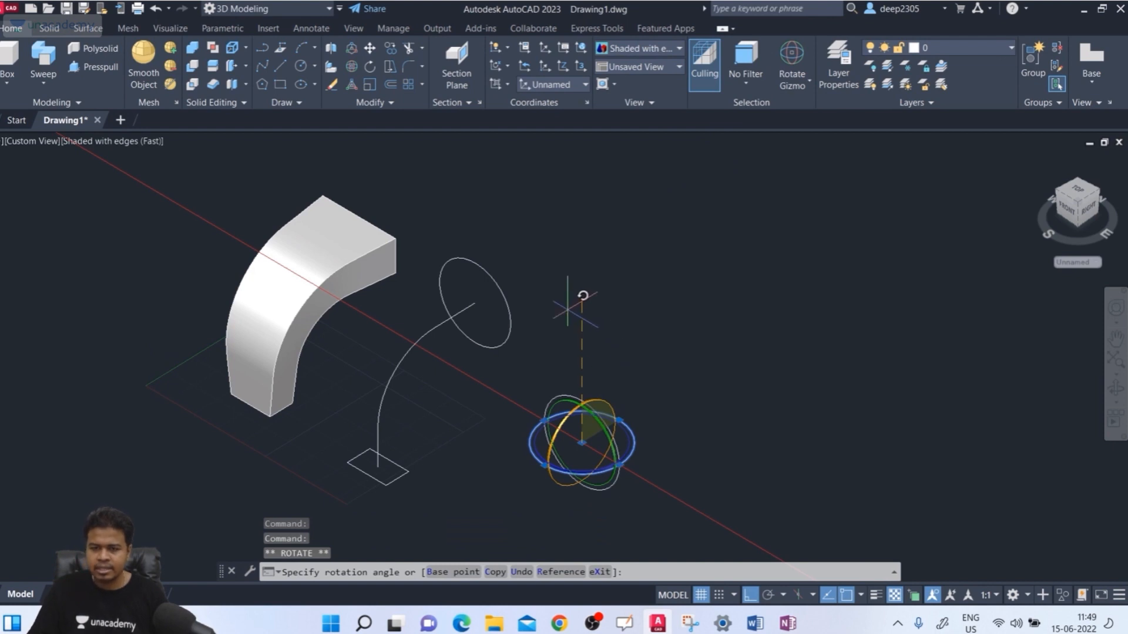
text(90)
key(Return)
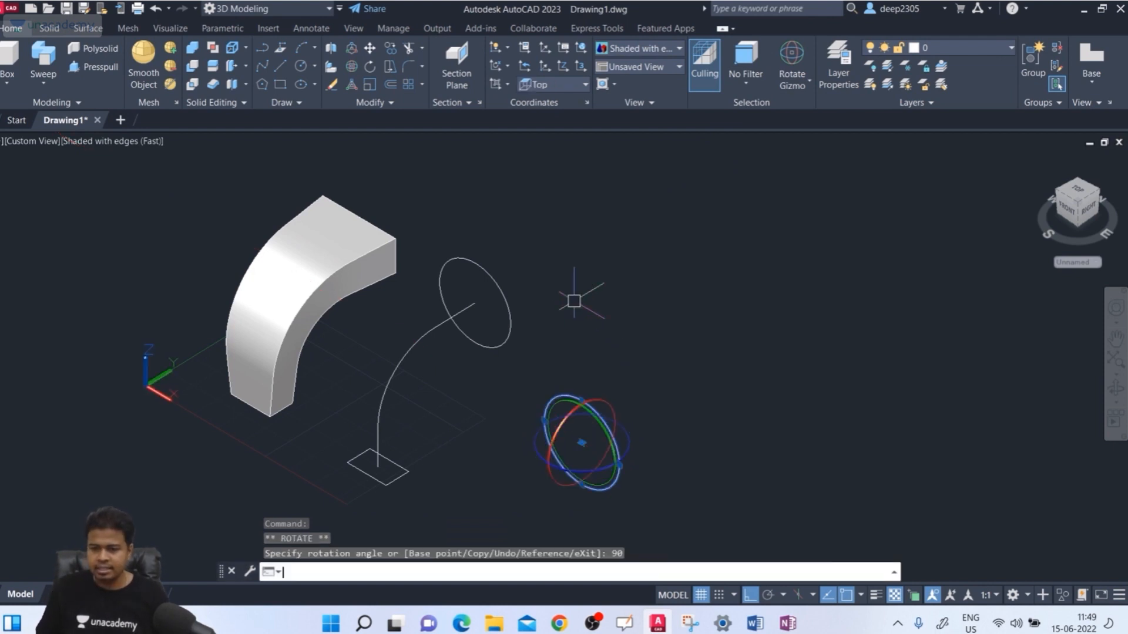
key(Escape)
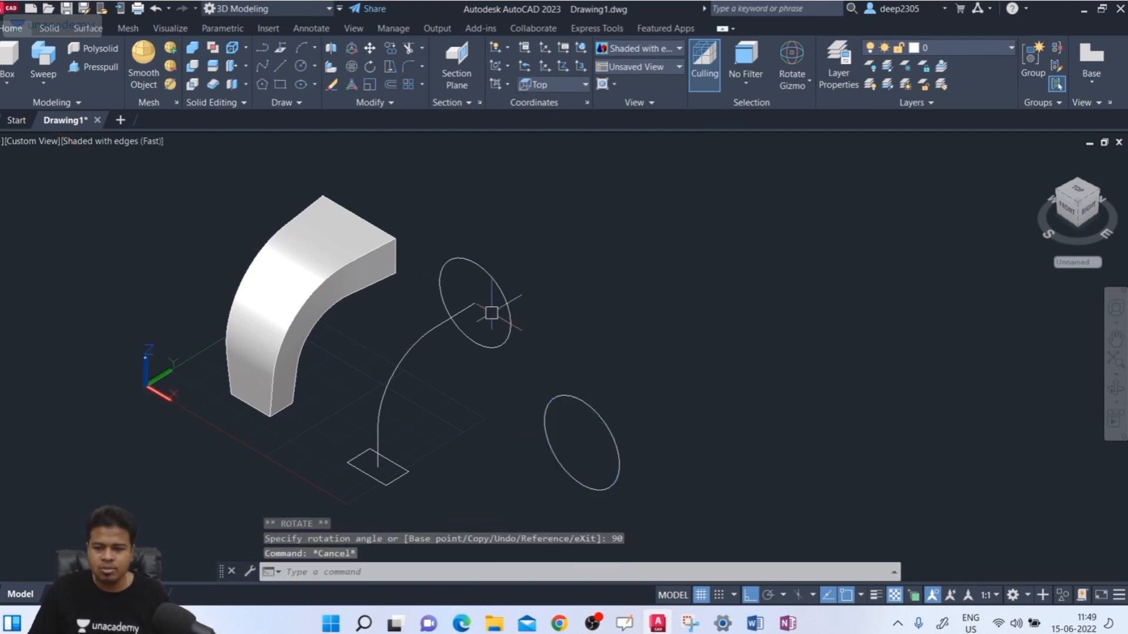
Delete the rotated circle beside the path
click(660, 430)
click(536, 496)
key(Delete)
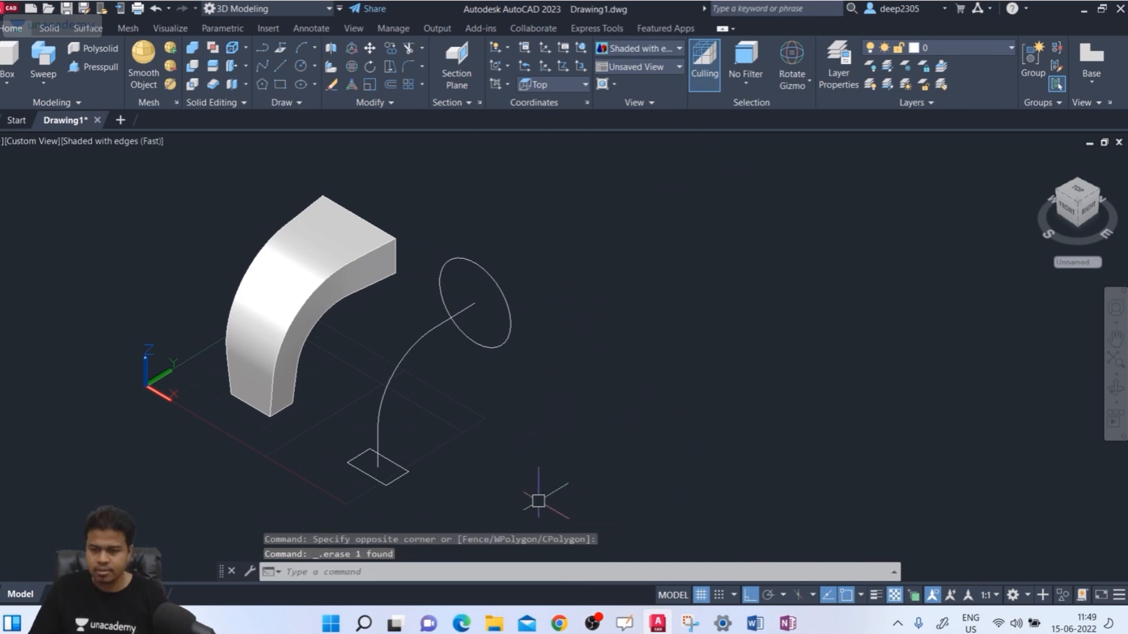
Loft from the base rectangle to the circle with the Path option, using the curved line as the path
middle_drag(537, 381, 546, 374)
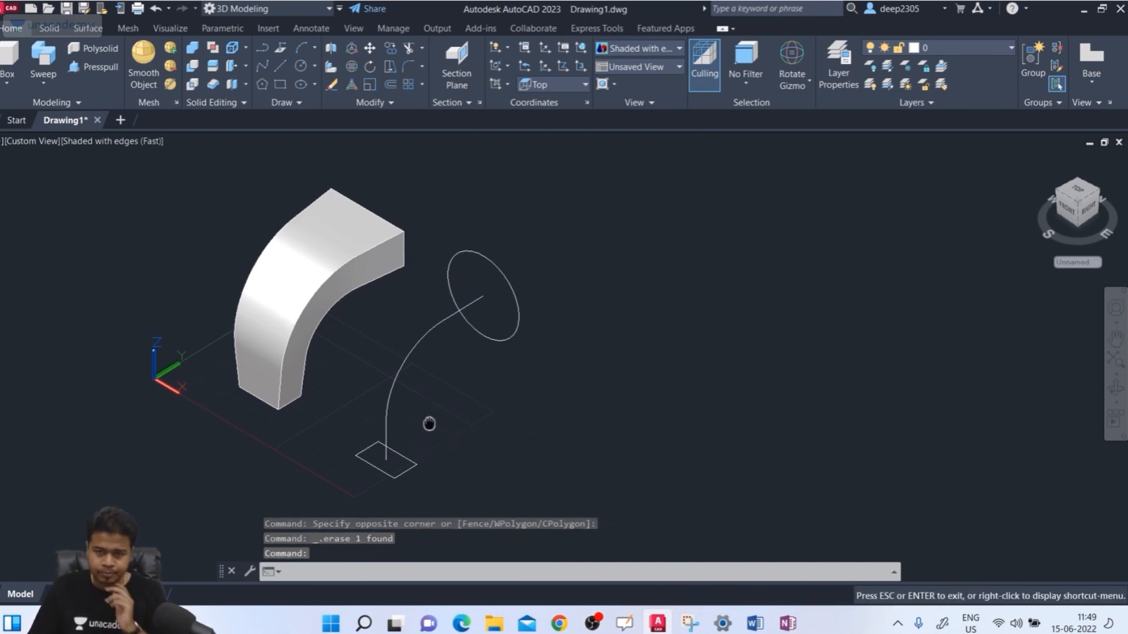
text(LOf)
click(376, 446)
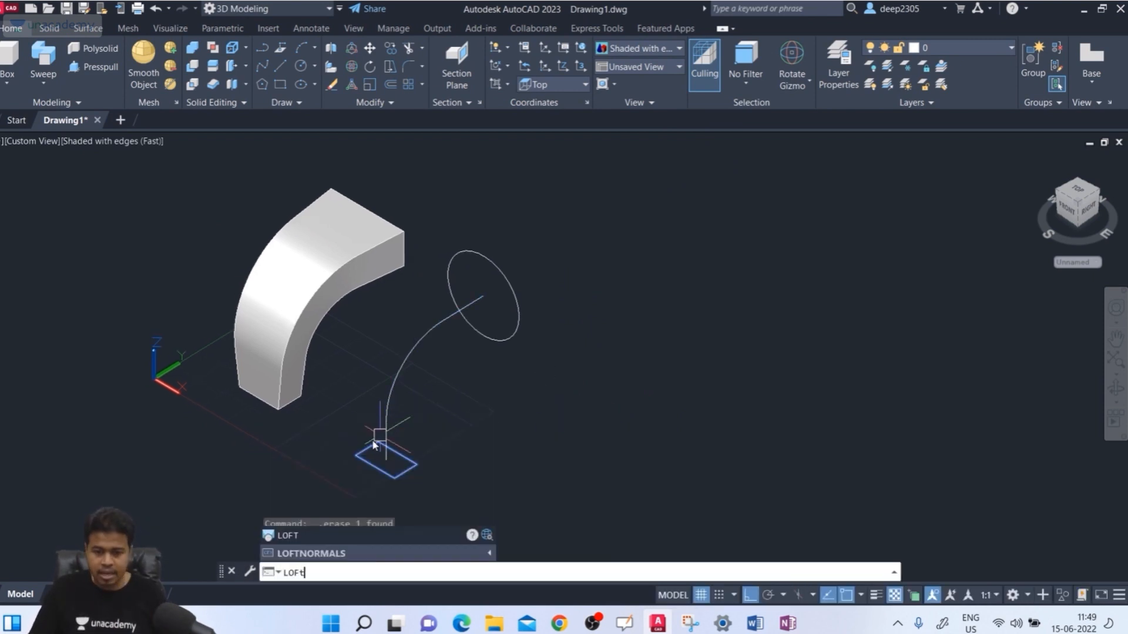
click(390, 476)
click(523, 334)
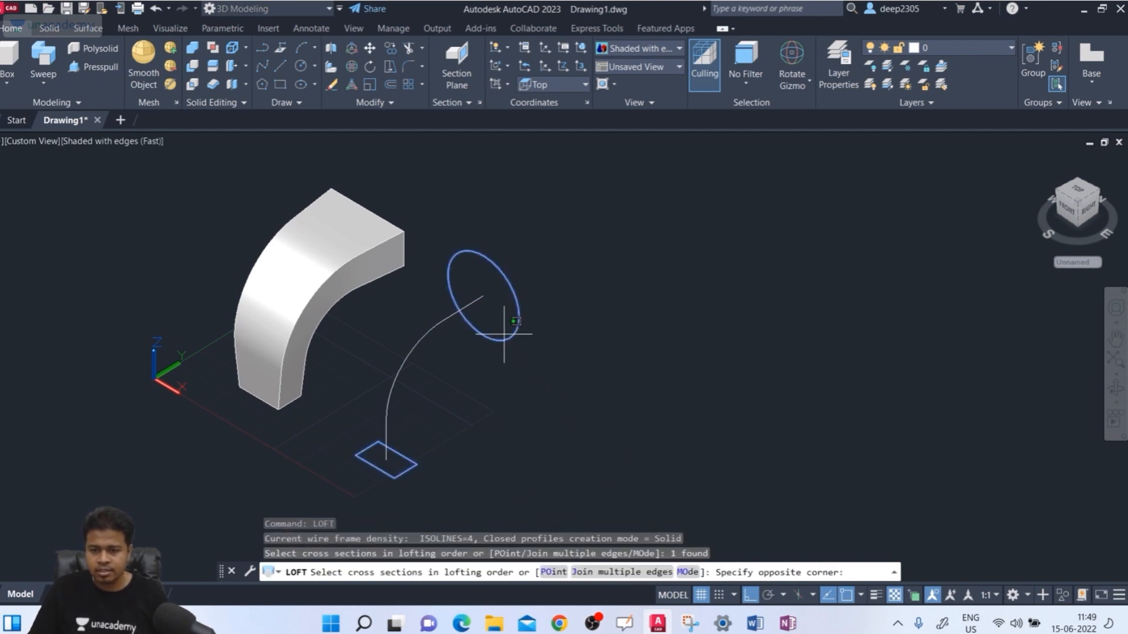
click(488, 374)
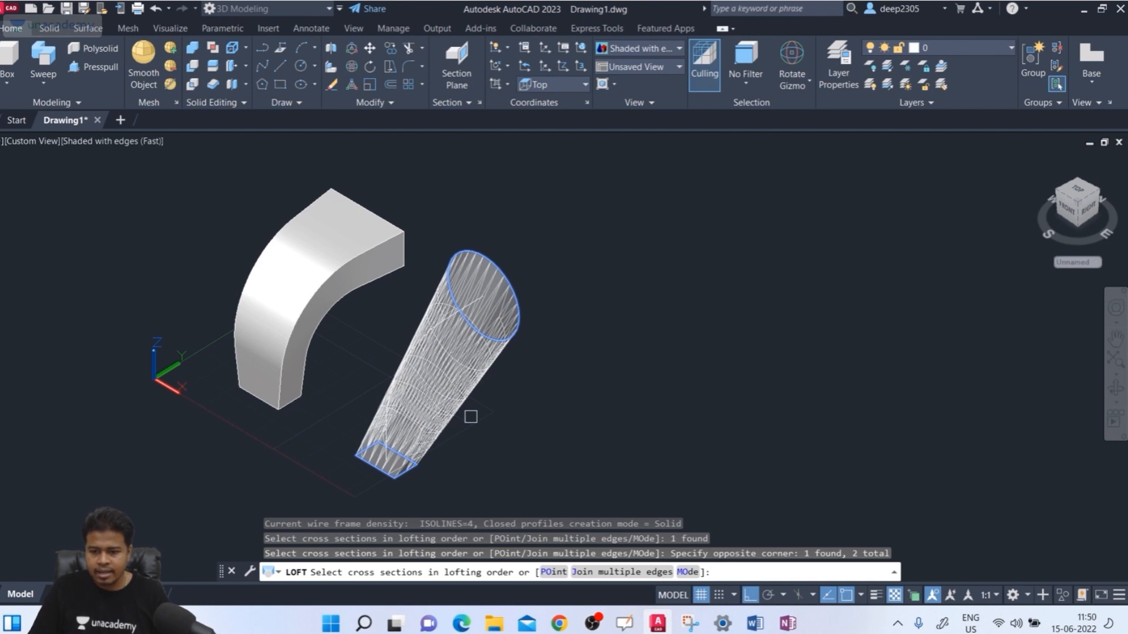
key(Return)
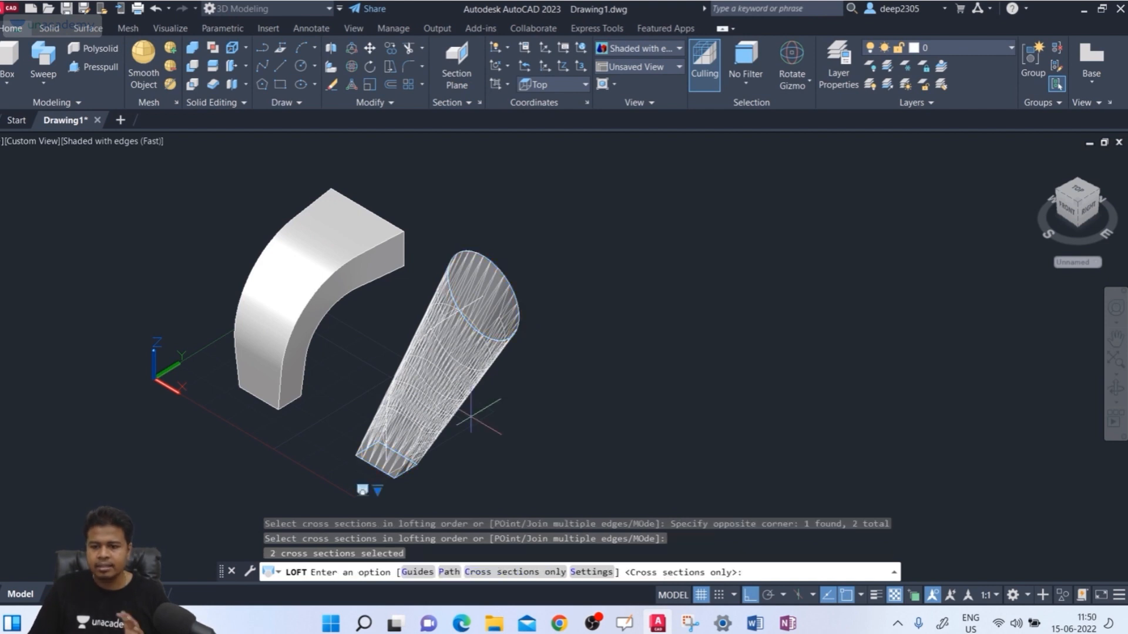
click(448, 575)
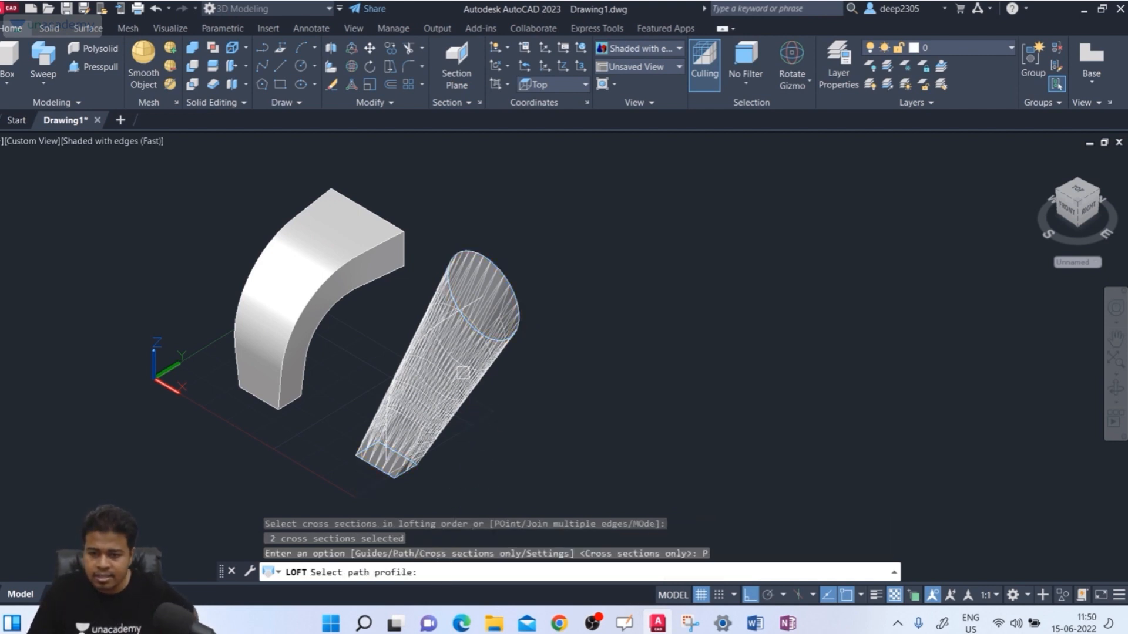
click(464, 334)
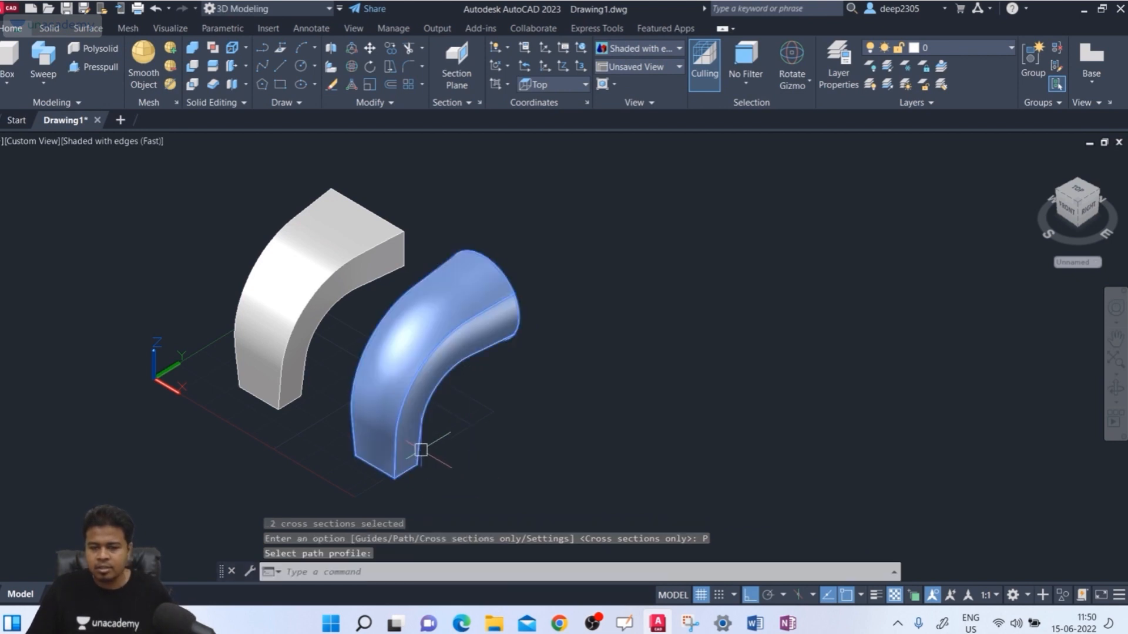
shift+middle_drag(421, 450, 429, 473)
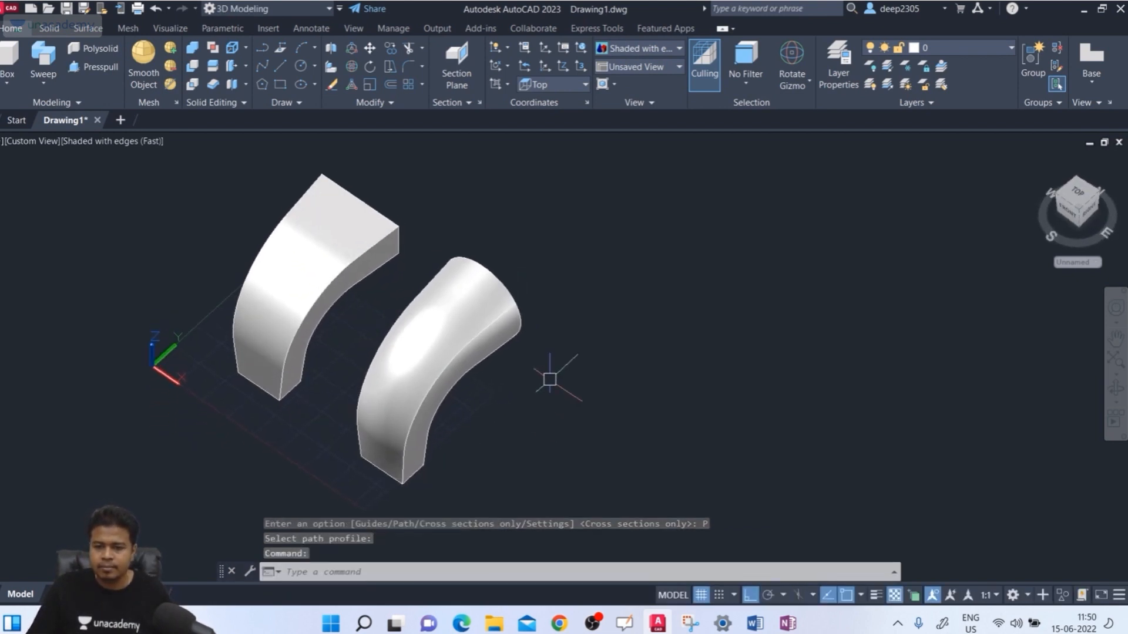
Undo the rectangle-to-circle loft to restore its profiles and path
key(Escape)
key(Escape)
key(Escape)
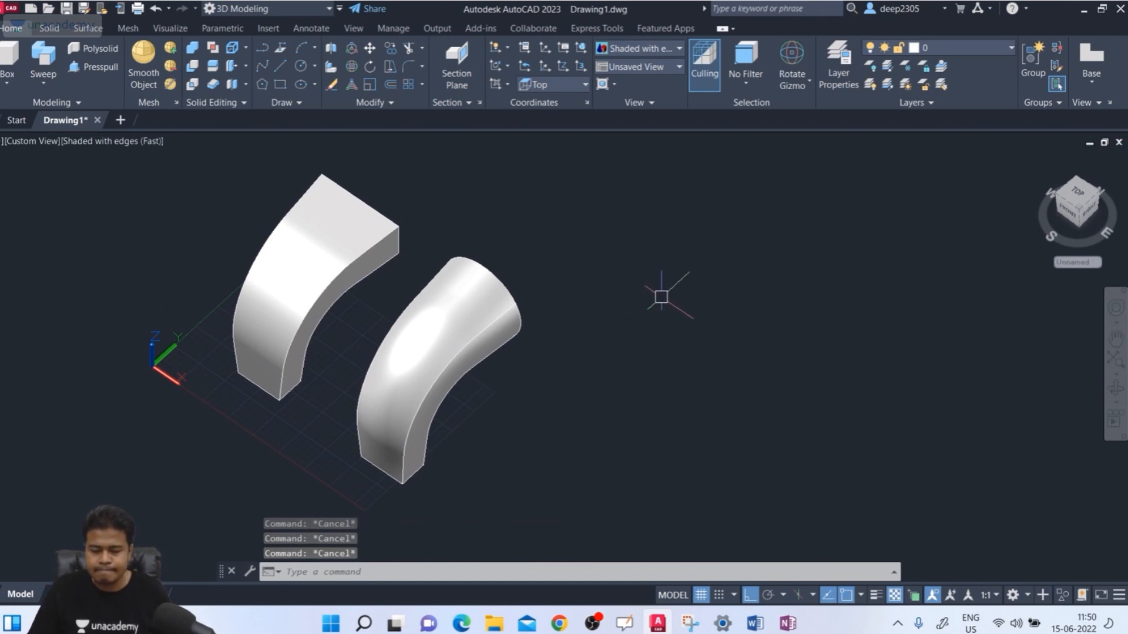
key(ctrl+z)
key(ctrl+z)
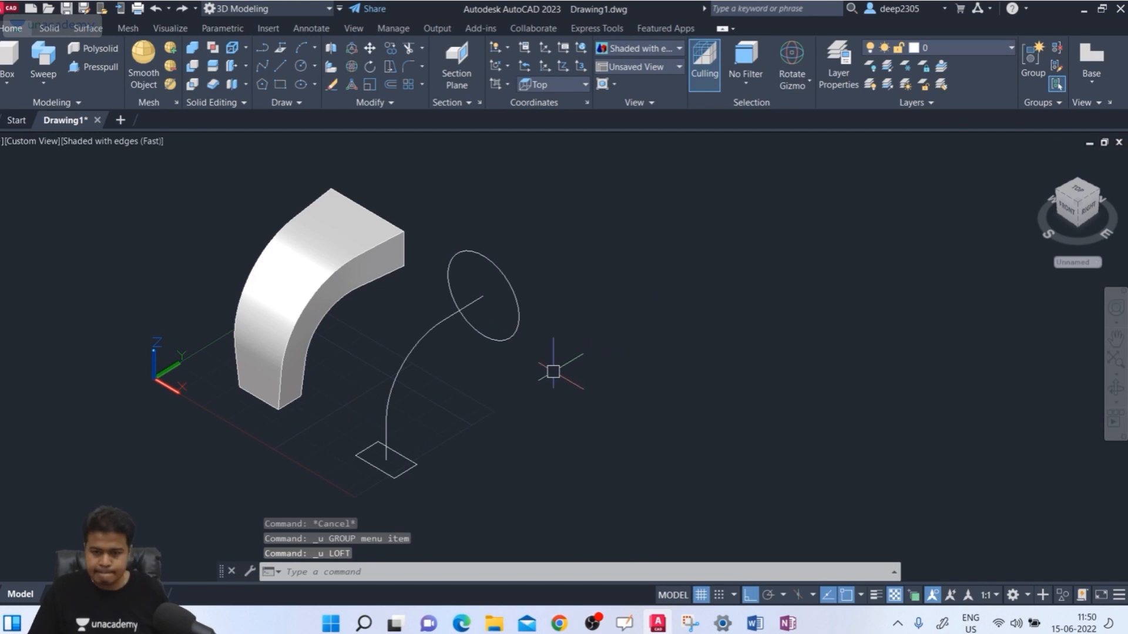
middle_drag(487, 400, 471, 390)
text(co)
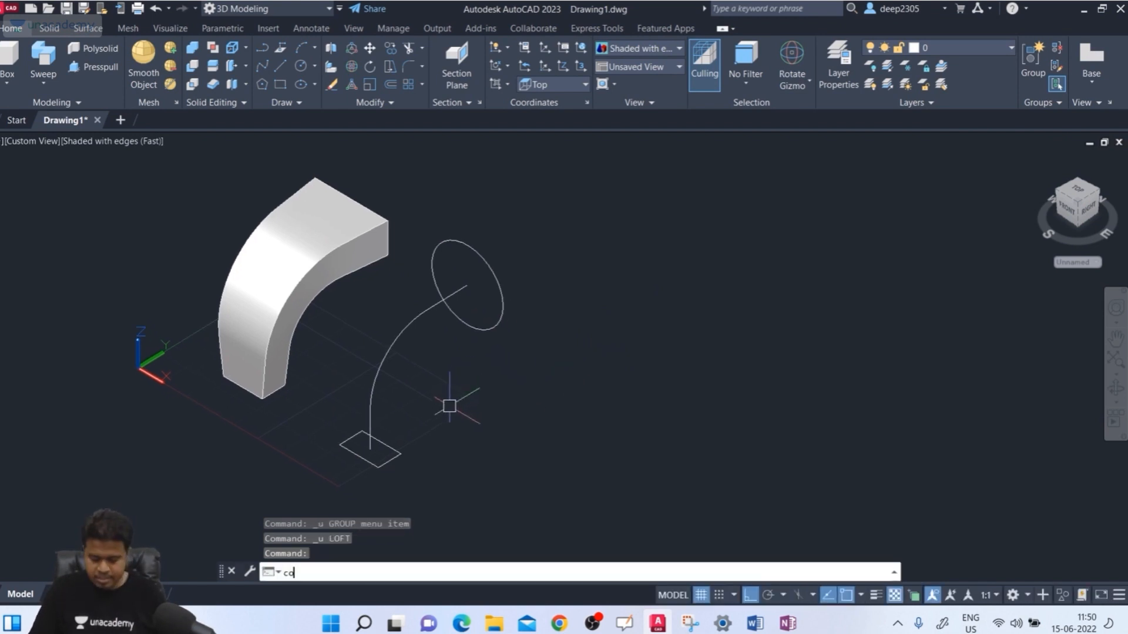
key(Return)
click(546, 269)
click(328, 478)
key(Return)
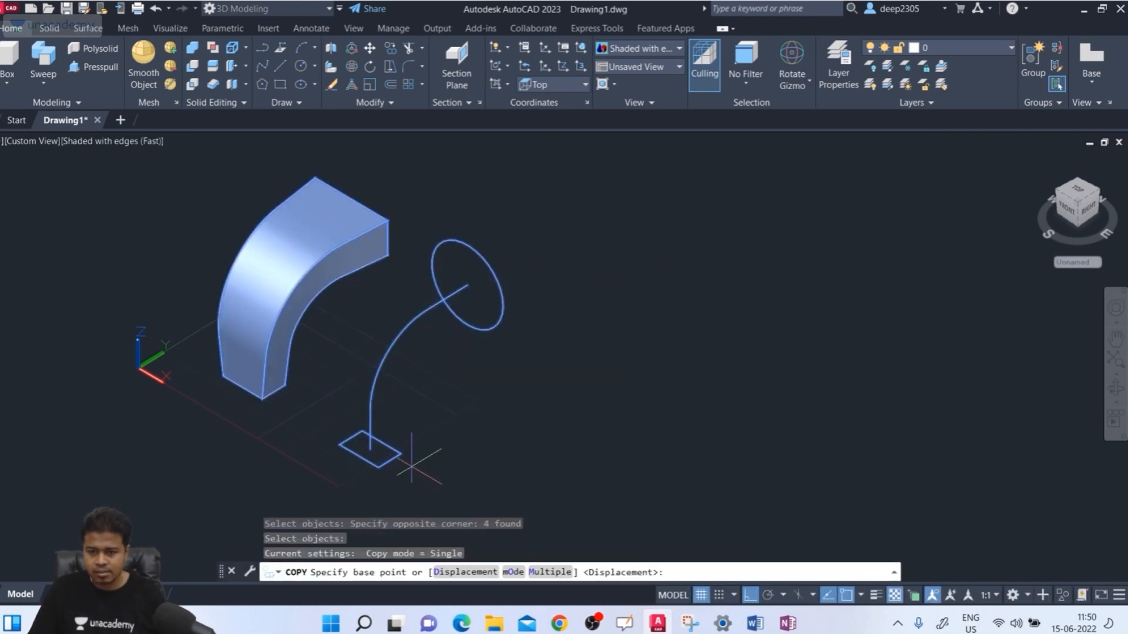
key(Escape)
key(Escape)
Copy the circle, curved path and rectangle along the X axis, using the path's lower endpoint as base point
text(co)
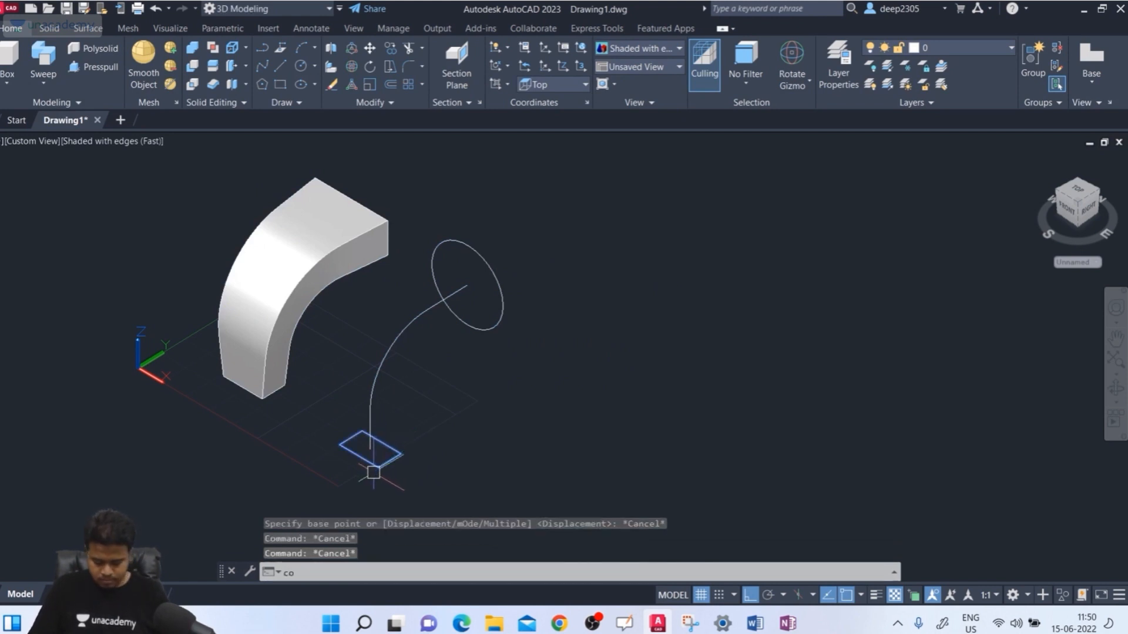
key(Return)
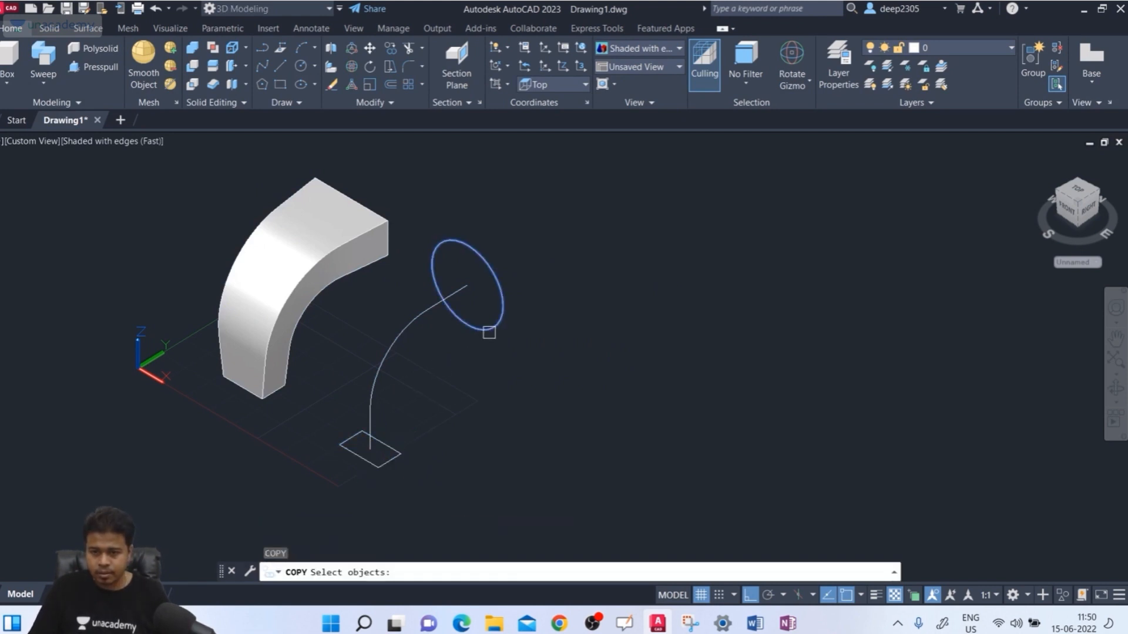
click(490, 330)
click(390, 348)
click(382, 440)
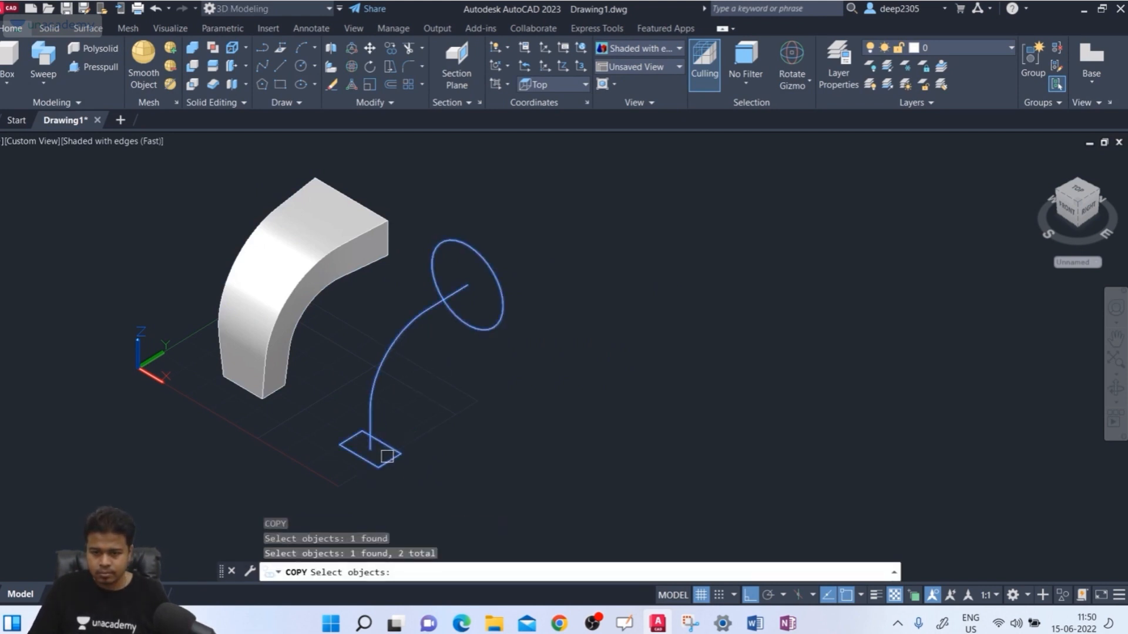
key(Return)
click(370, 450)
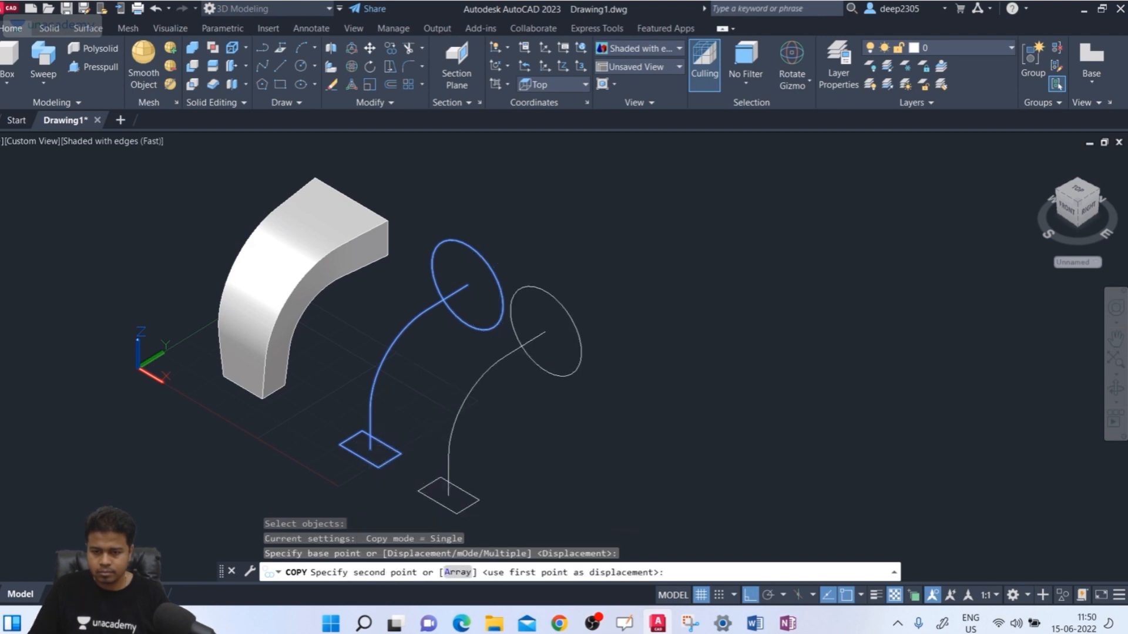
click(448, 496)
Copy the duplicated circle, path and rectangle farther along the X axis to make a third set
middle_drag(442, 496, 321, 406)
key(Return)
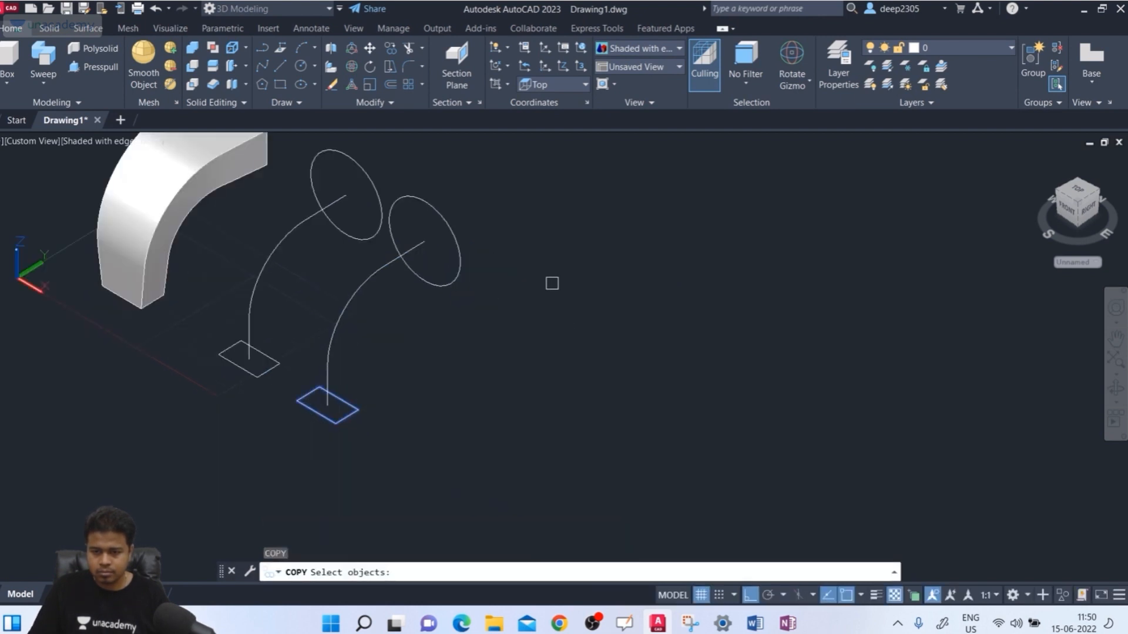
click(548, 266)
click(327, 464)
key(Return)
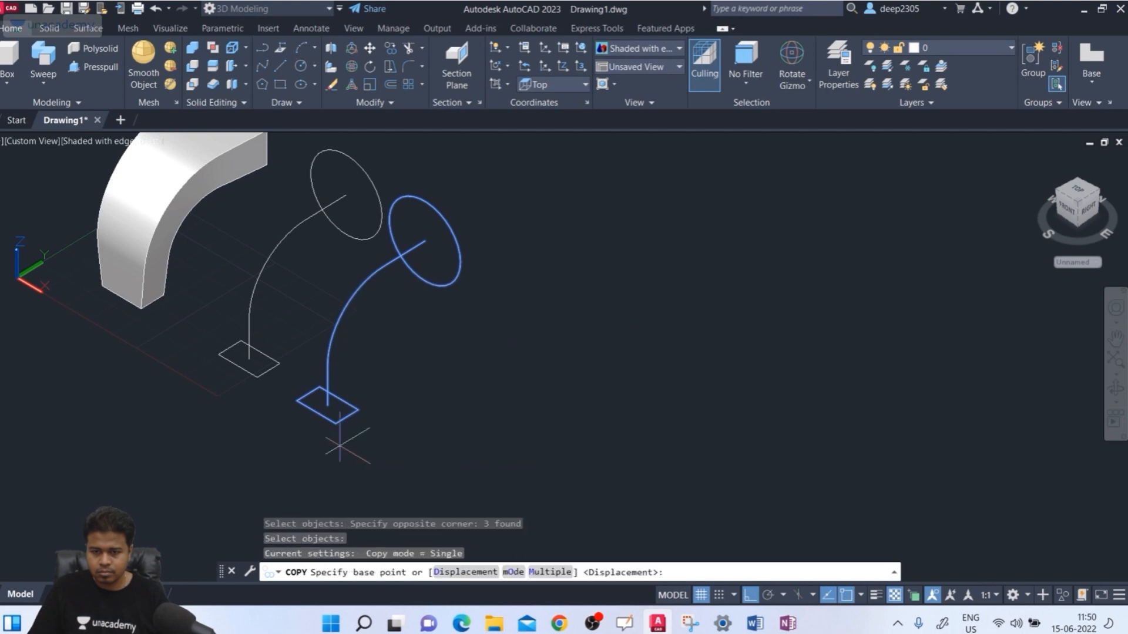
click(327, 406)
click(454, 479)
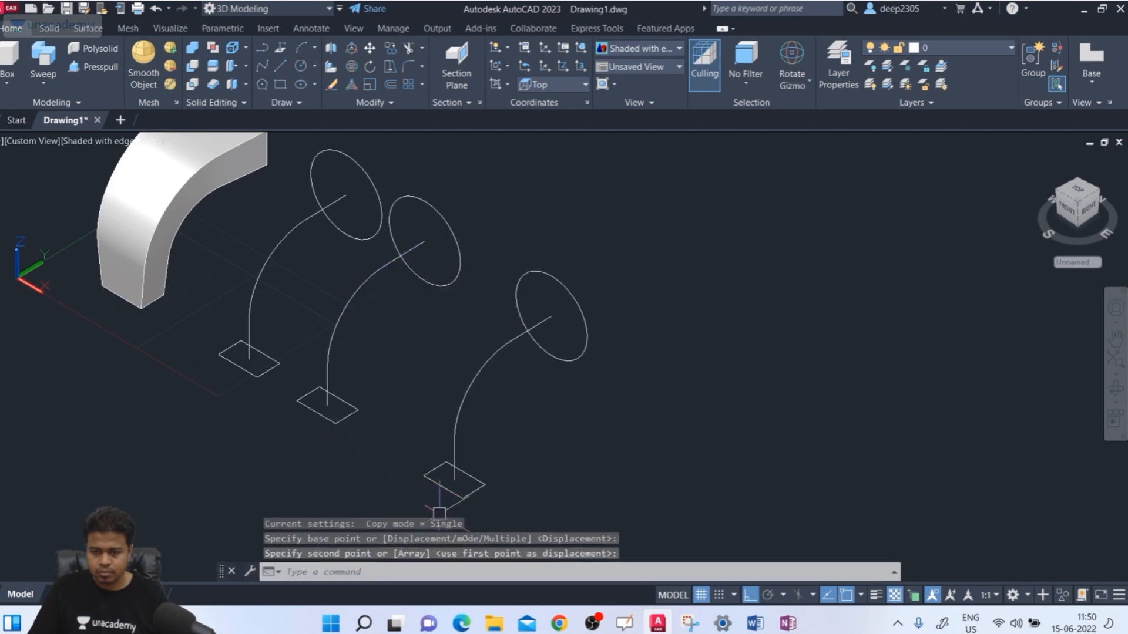
middle_drag(599, 464, 609, 462)
middle_drag(474, 269, 524, 256)
key(Escape)
key(Escape)
middle_drag(337, 390, 269, 376)
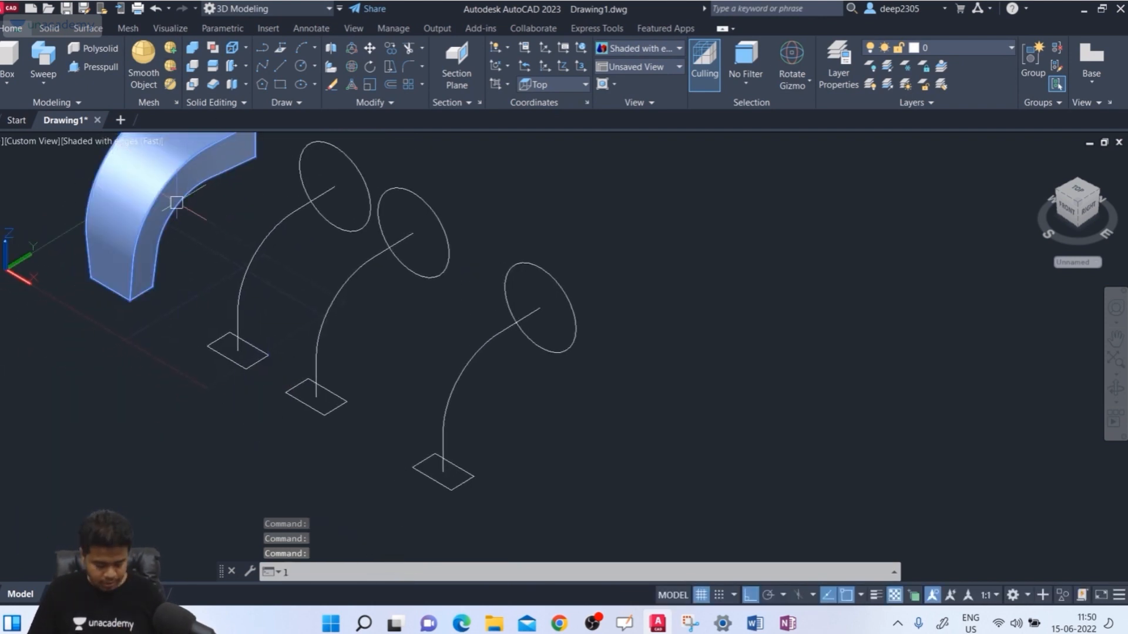
text(lo)
key(Escape)
Loft from the nearest base rectangle to its circle with the Path option, using the curved line between them as the path
middle_drag(189, 167, 210, 191)
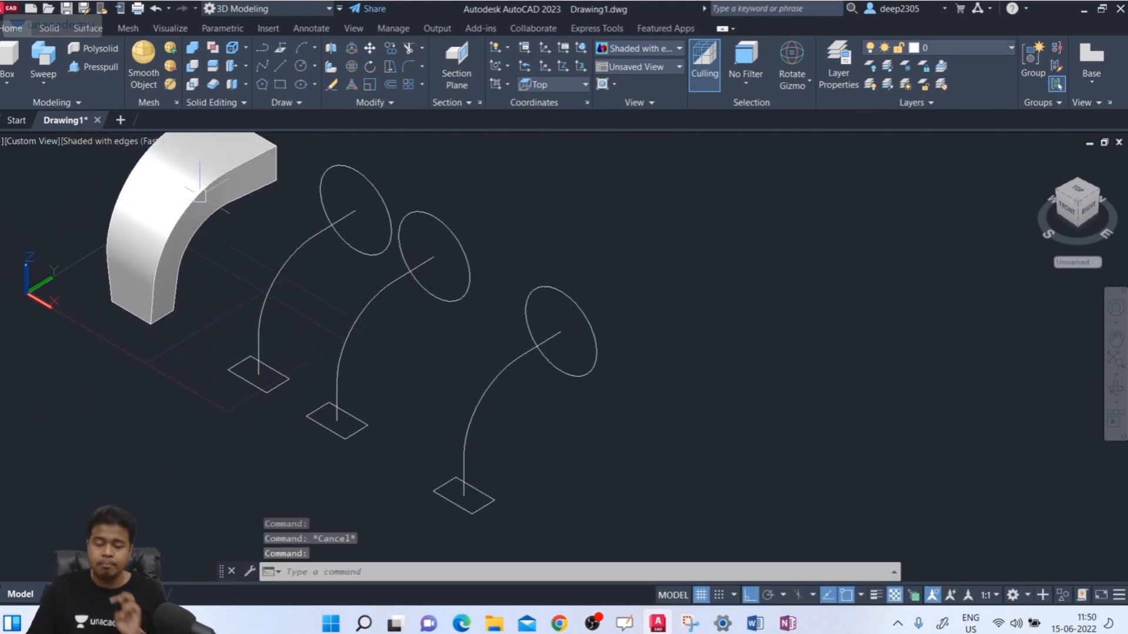
middle_drag(285, 336, 304, 332)
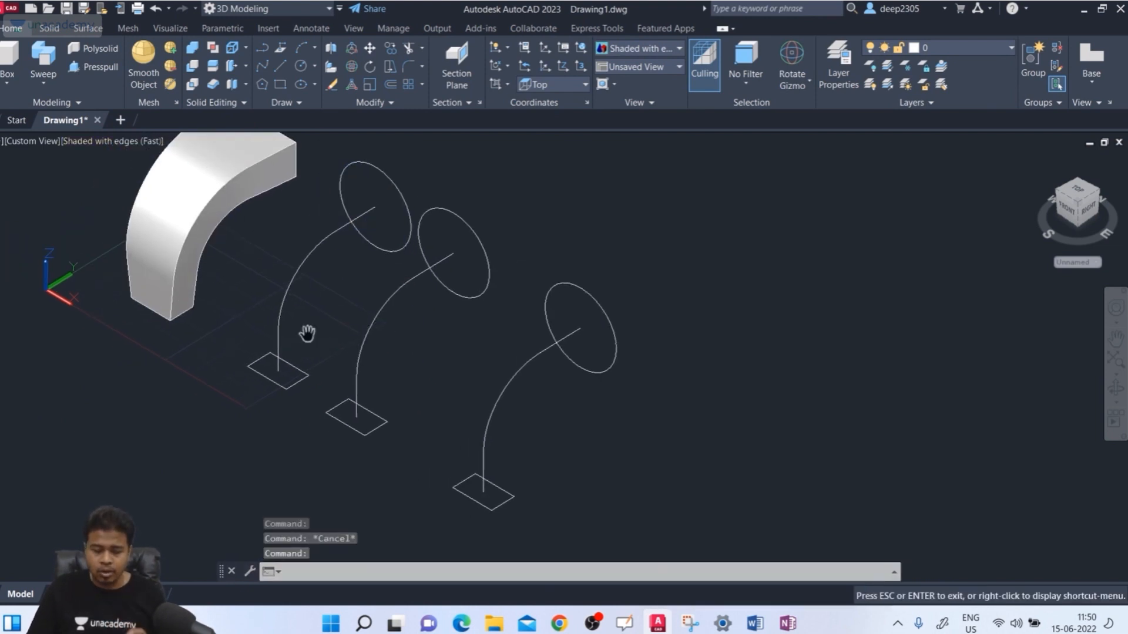
text(loft)
key(Return)
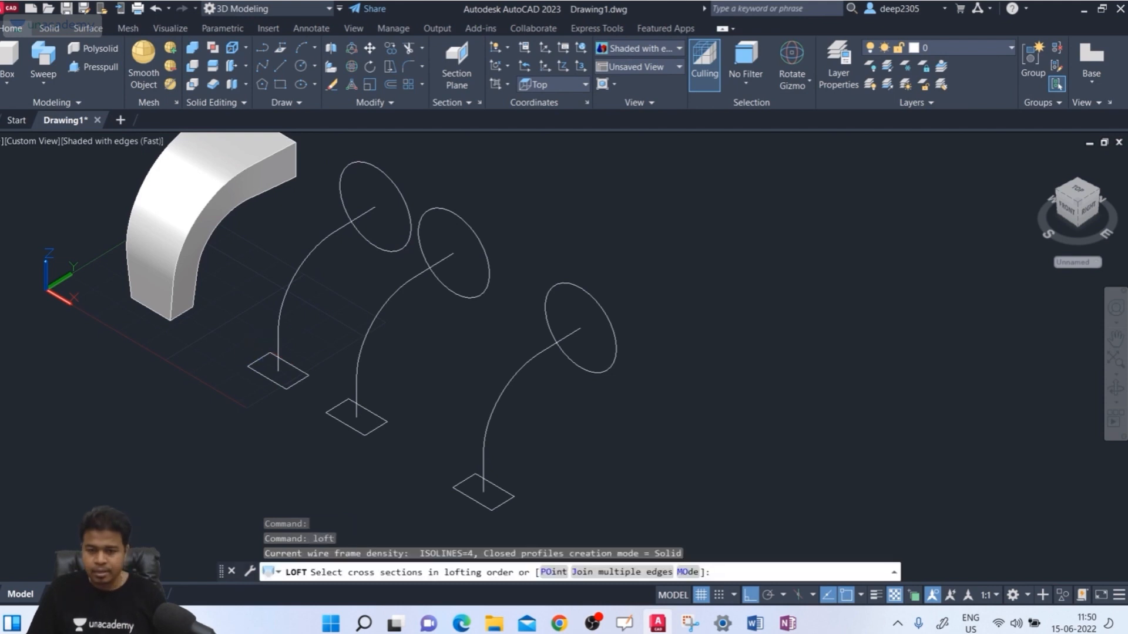
click(269, 385)
click(402, 236)
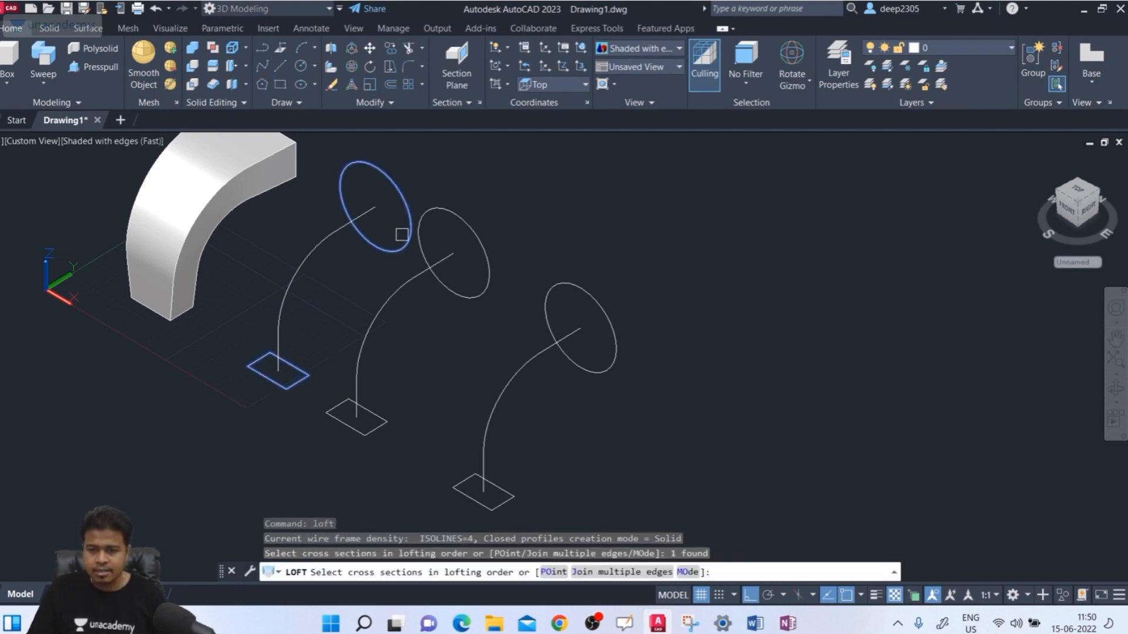
key(Return)
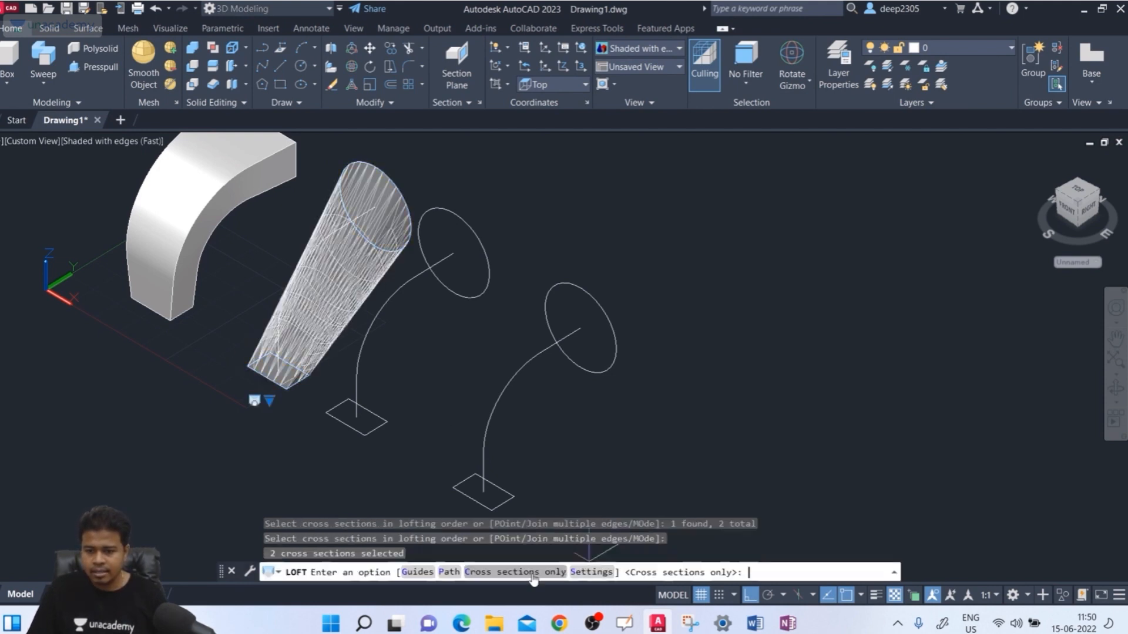
click(447, 574)
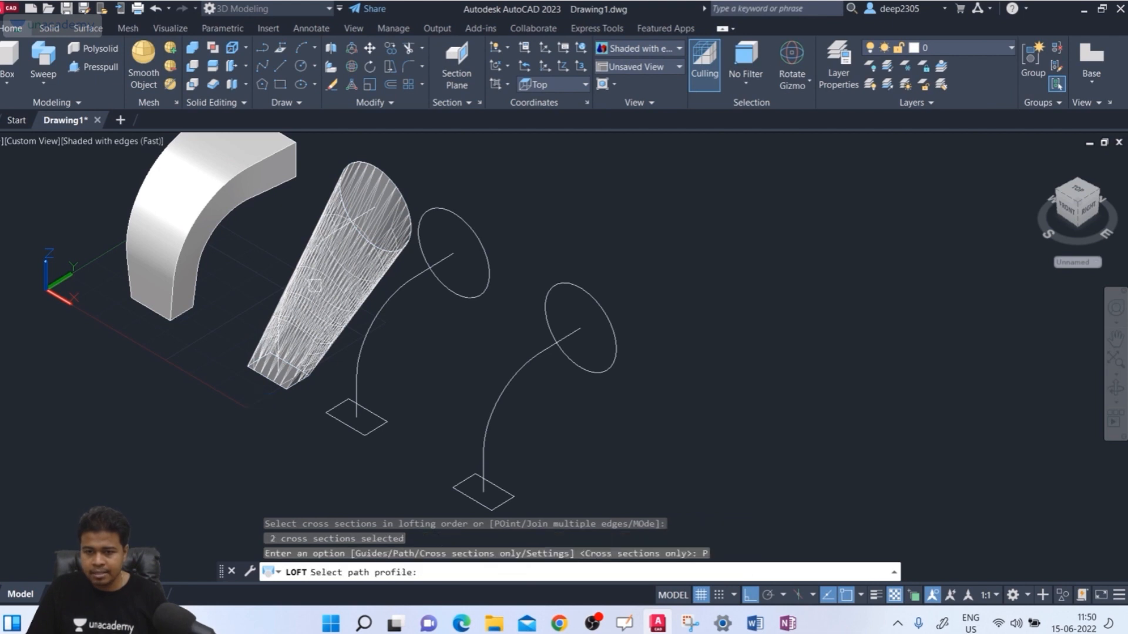
click(320, 235)
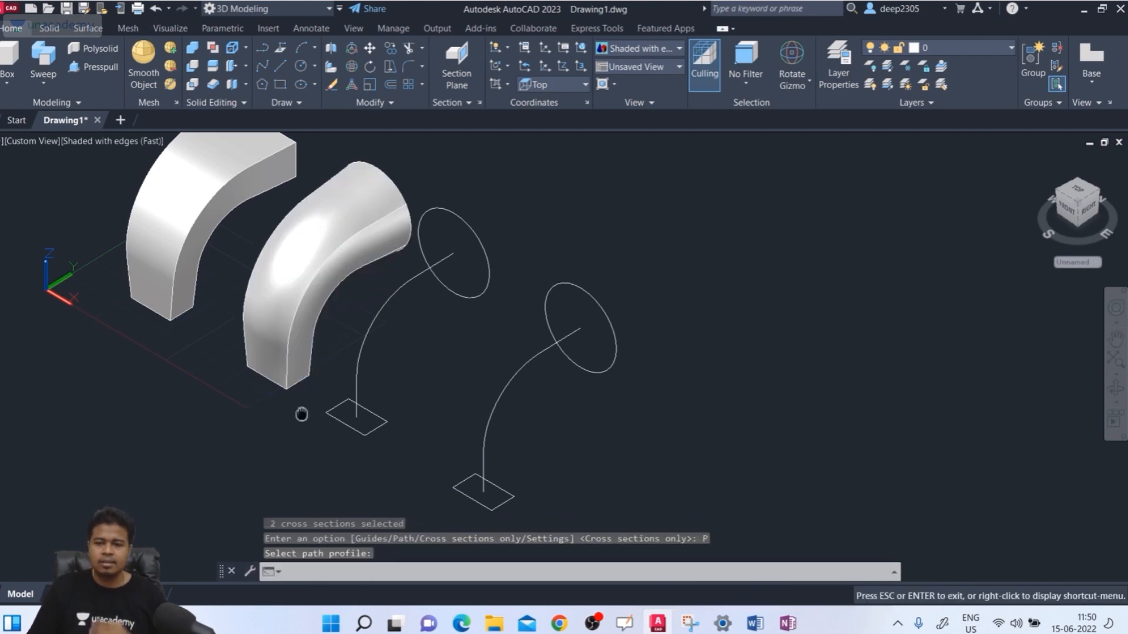
Delete the circle at the upper end of the curved path in the set next to the new loft
middle_drag(302, 410, 302, 370)
scroll(353, 420, up, 2)
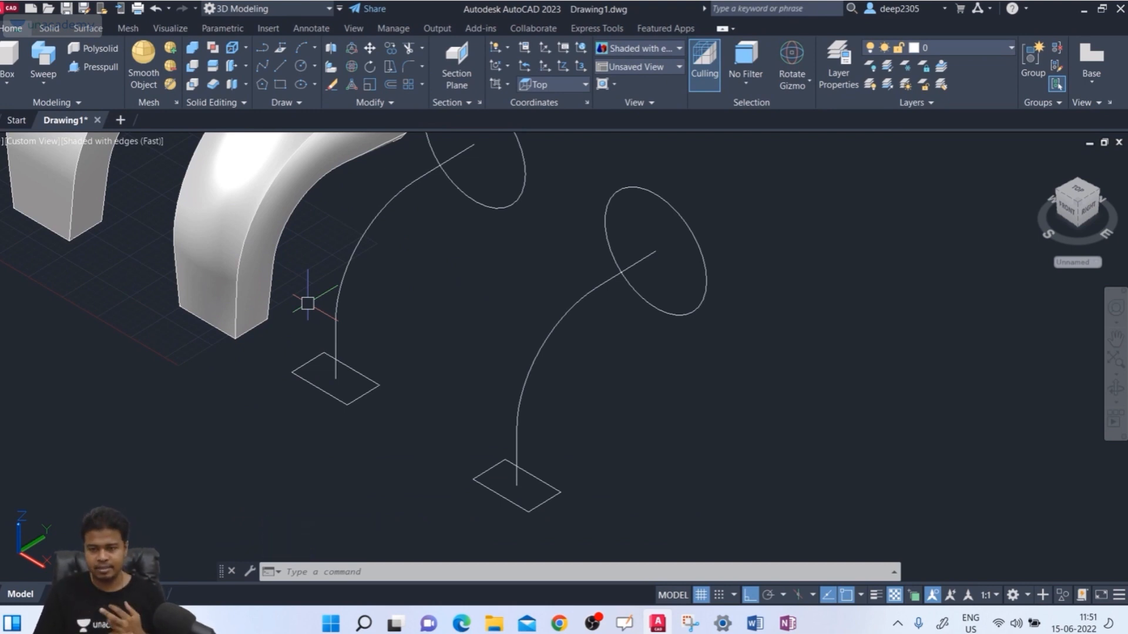
scroll(308, 303, down, 5)
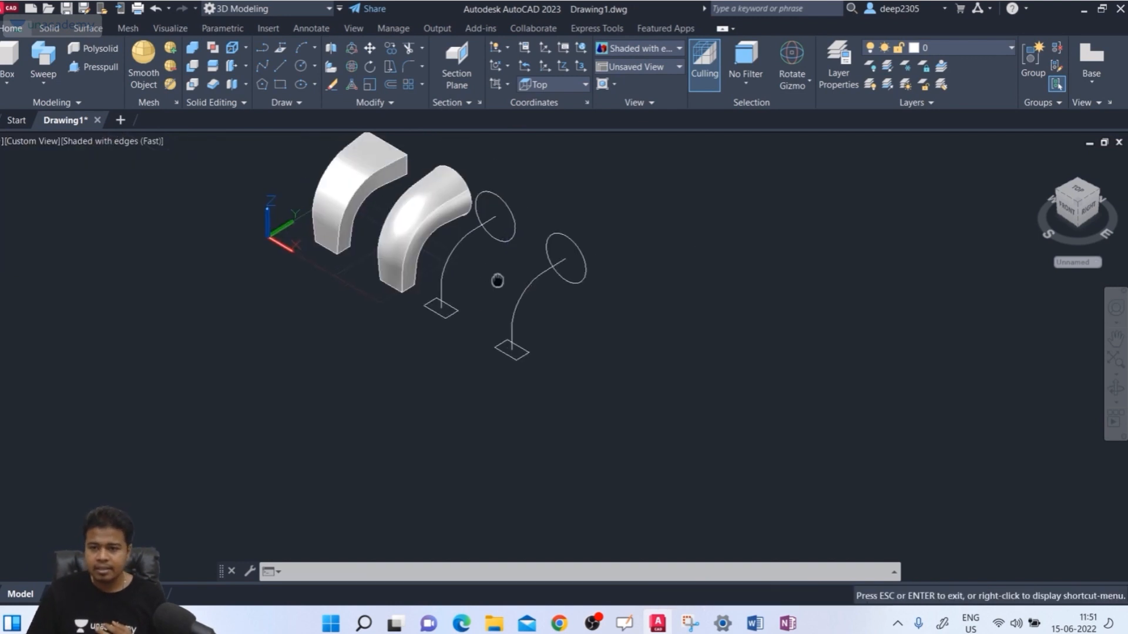
click(504, 253)
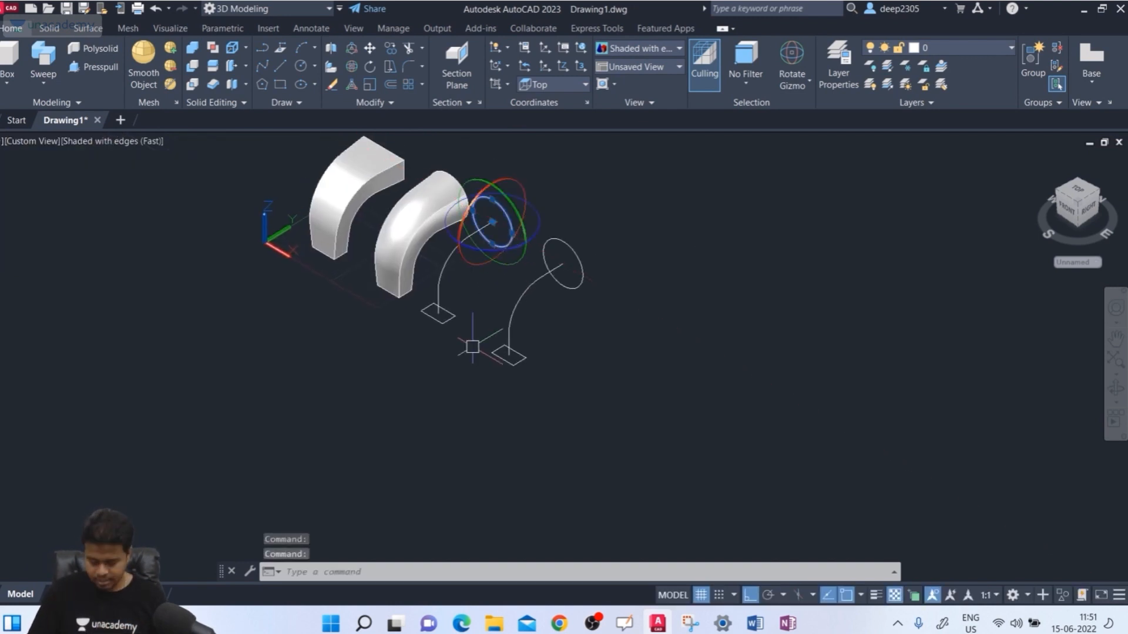
key(Delete)
middle_drag(492, 332, 442, 374)
scroll(491, 240, up, 5)
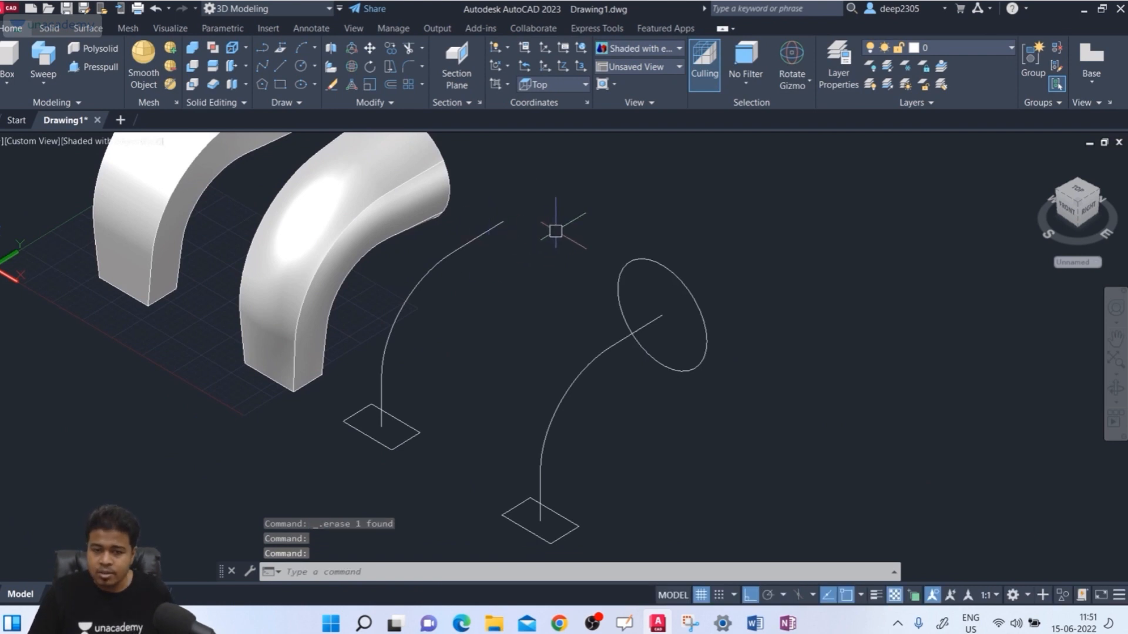
middle_drag(553, 213, 579, 217)
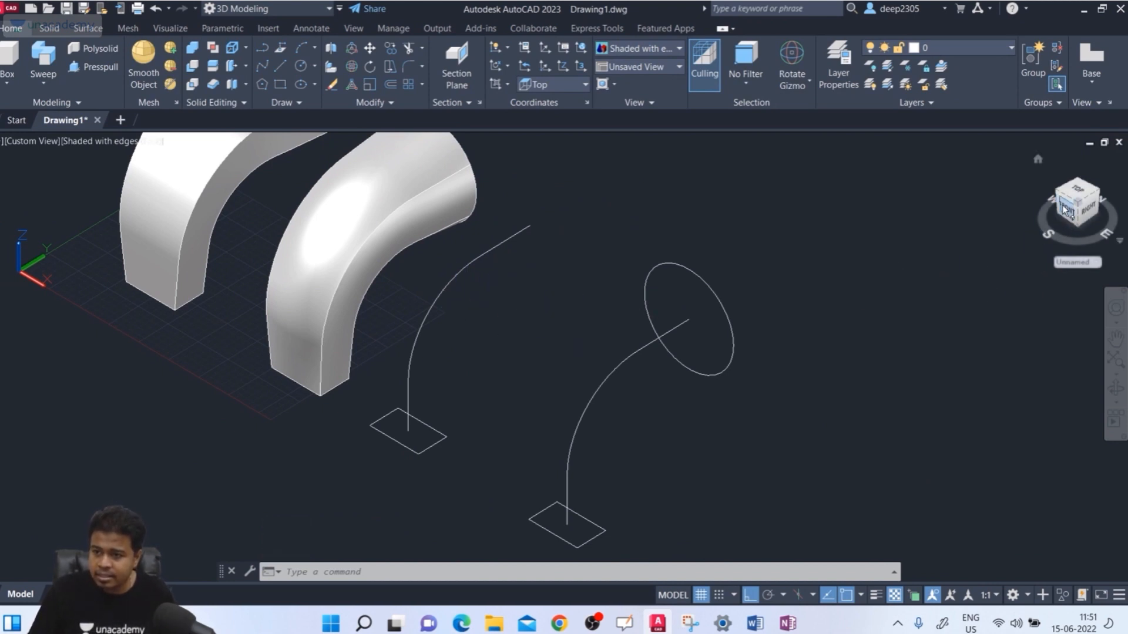
Set the UCS to Front and draw a vertical rectangle near the upper end of the path that has no circle
click(569, 86)
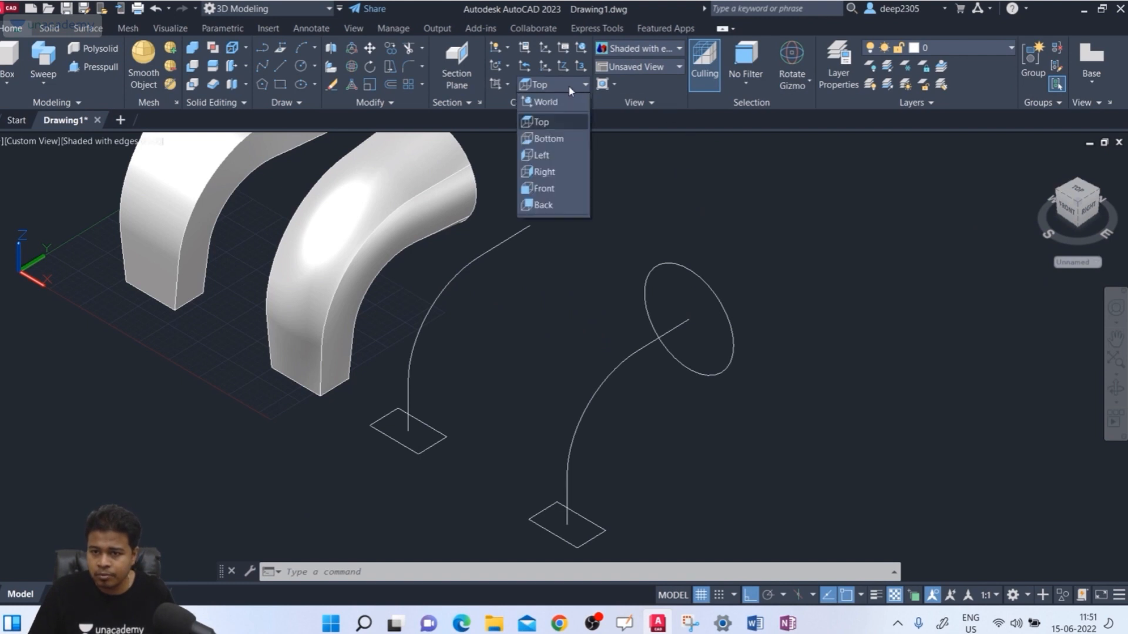
click(547, 188)
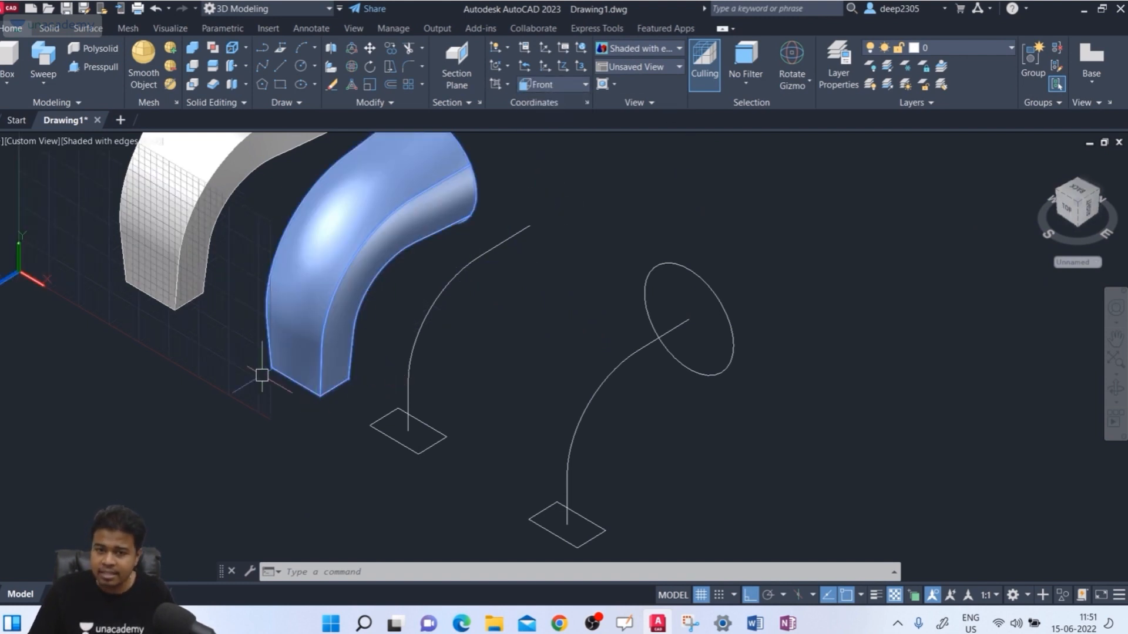
middle_drag(1, 280, 34, 327)
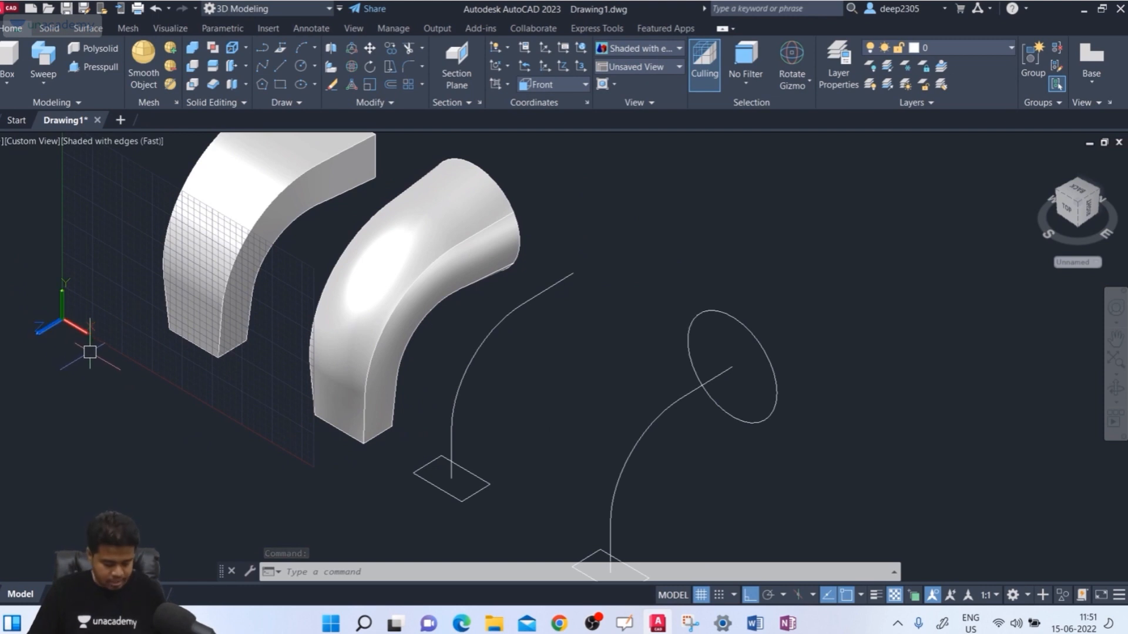
text(red)
key(Return)
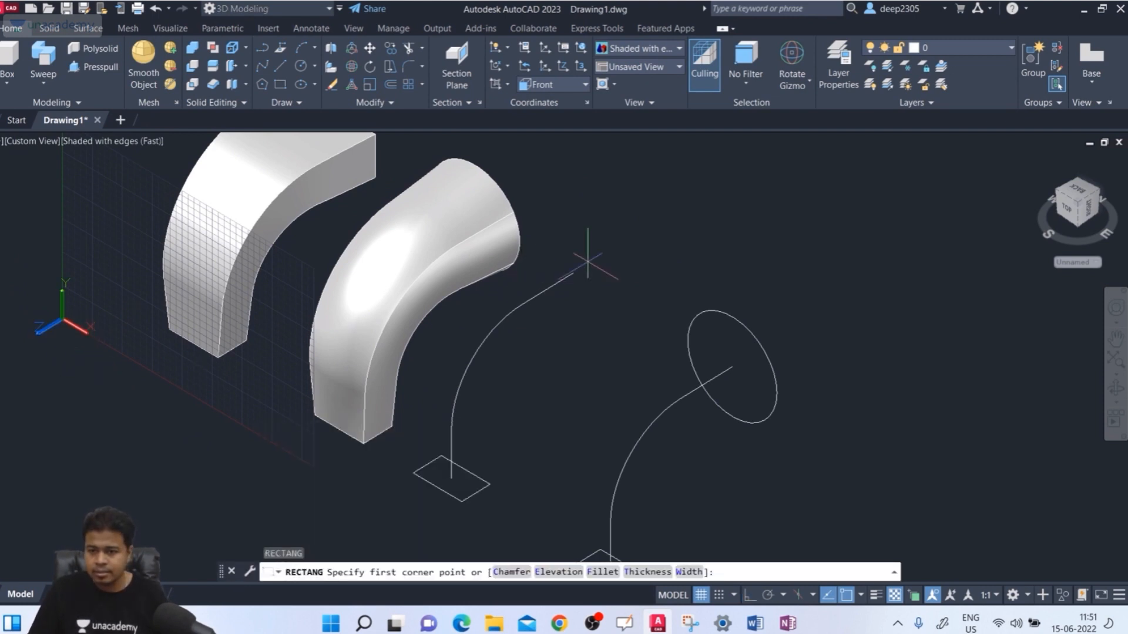
click(592, 194)
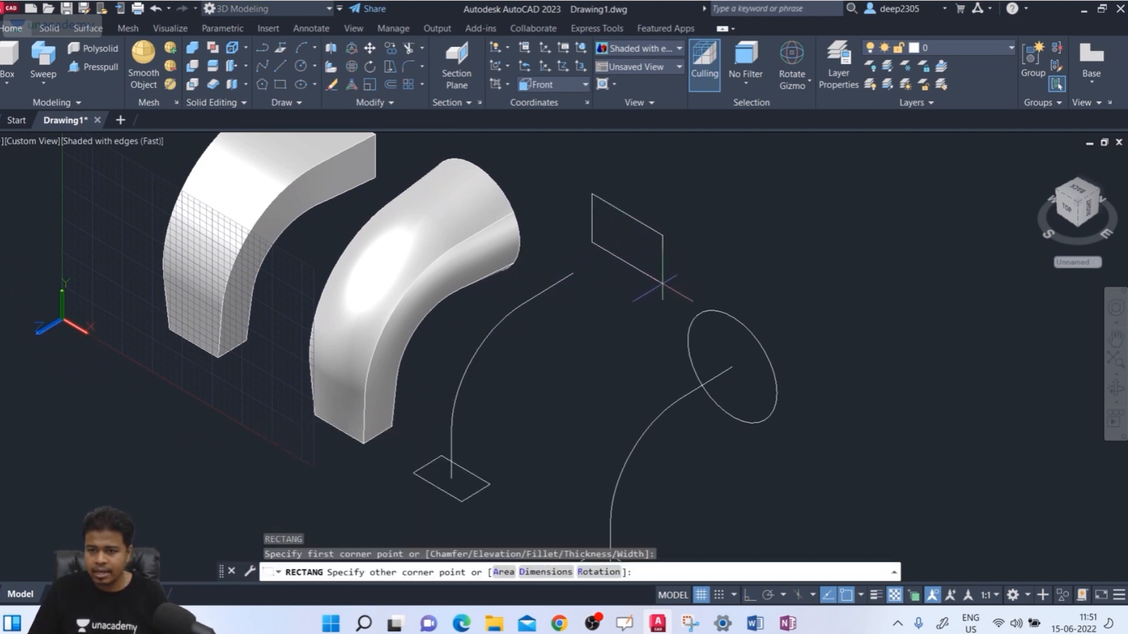
click(671, 303)
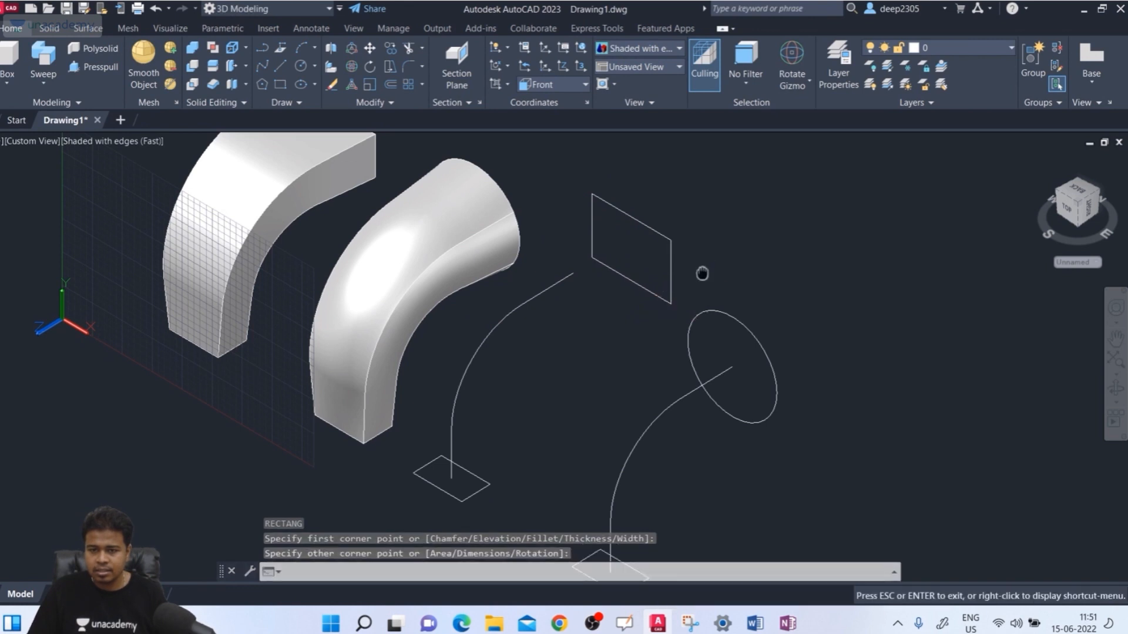
Set the UCS back to Top and move the new vertical rectangle from its centre onto the curved path's upper endpoint
middle_drag(703, 272, 641, 278)
click(546, 87)
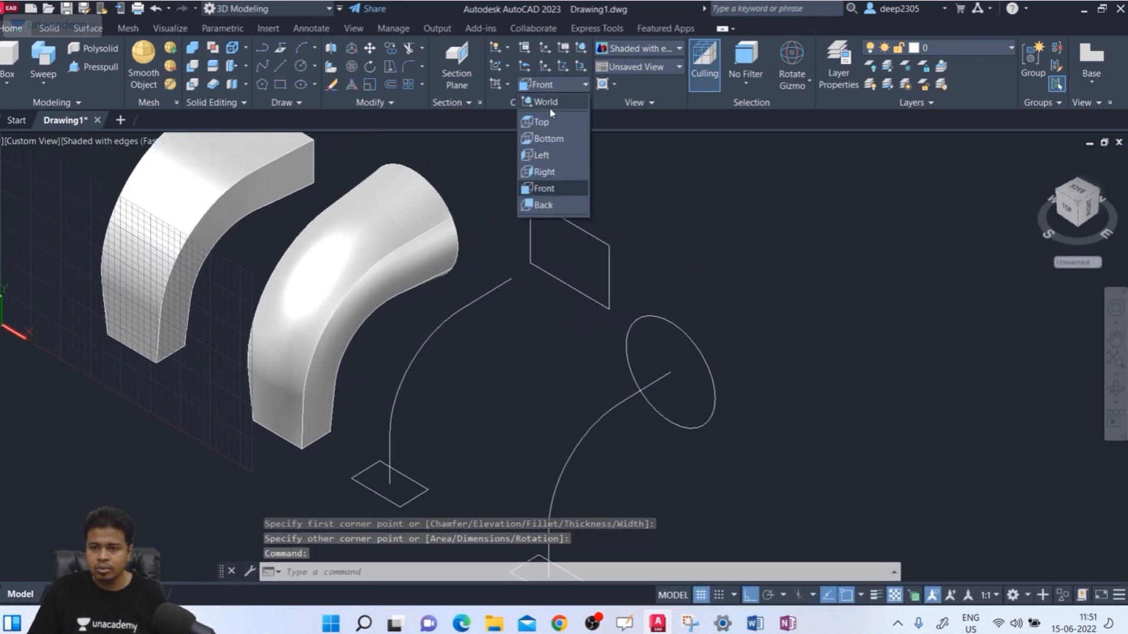
click(549, 121)
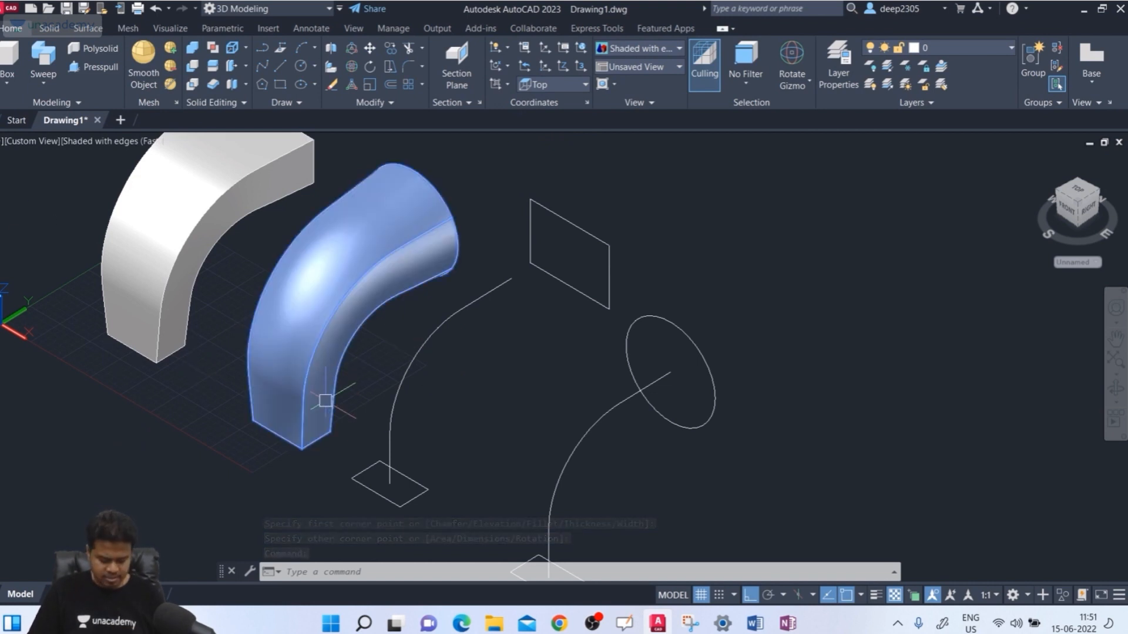
text(m)
key(Return)
click(552, 277)
key(Return)
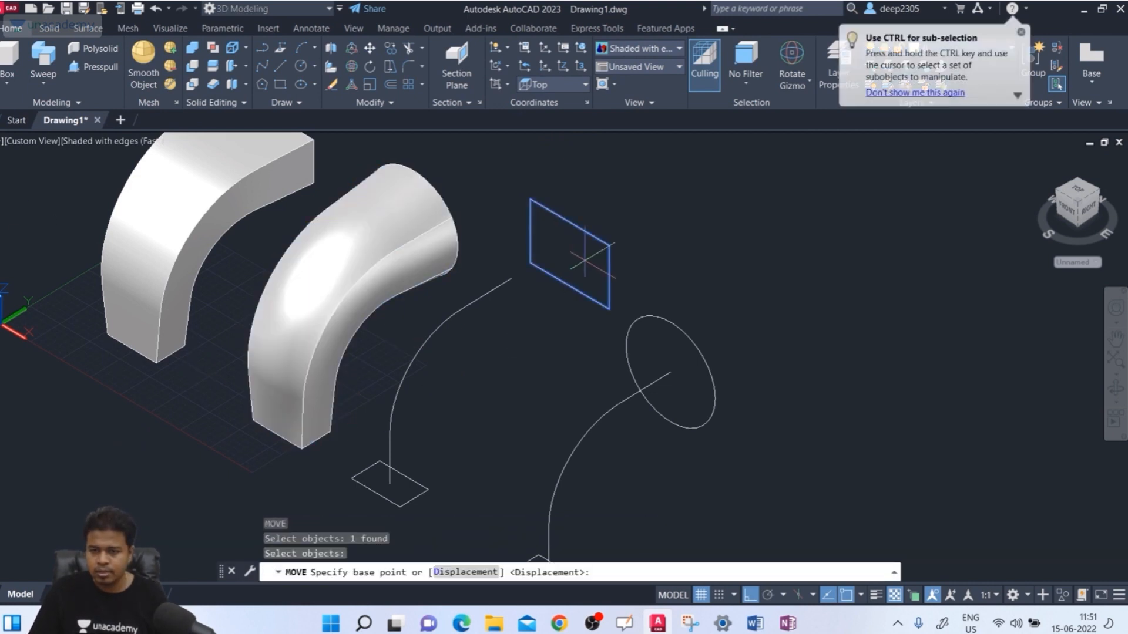
click(569, 254)
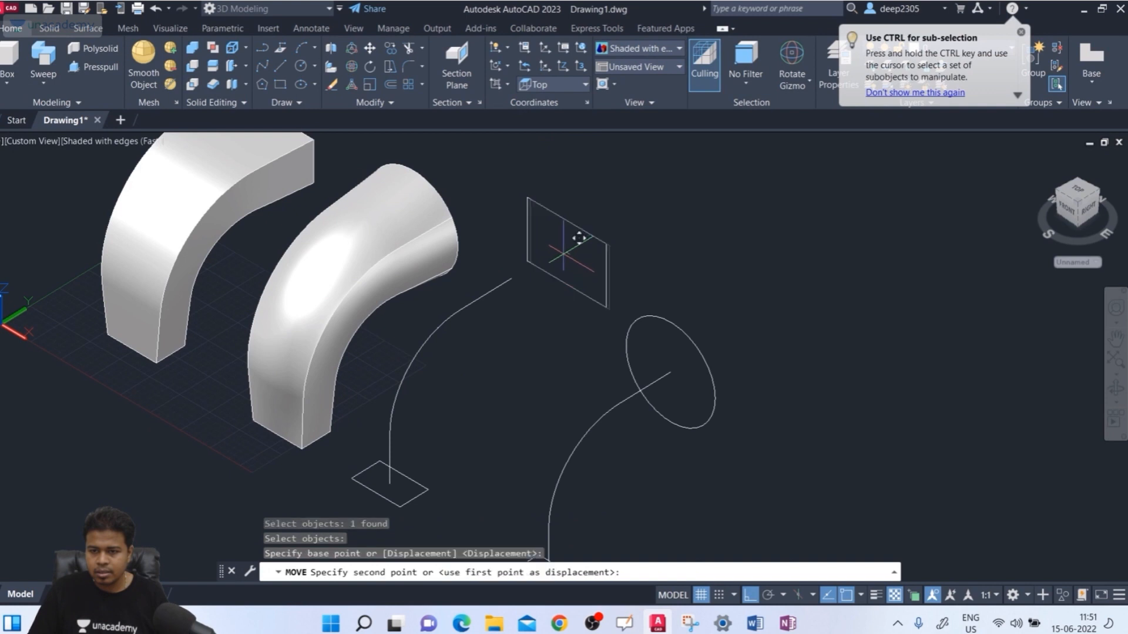
click(511, 278)
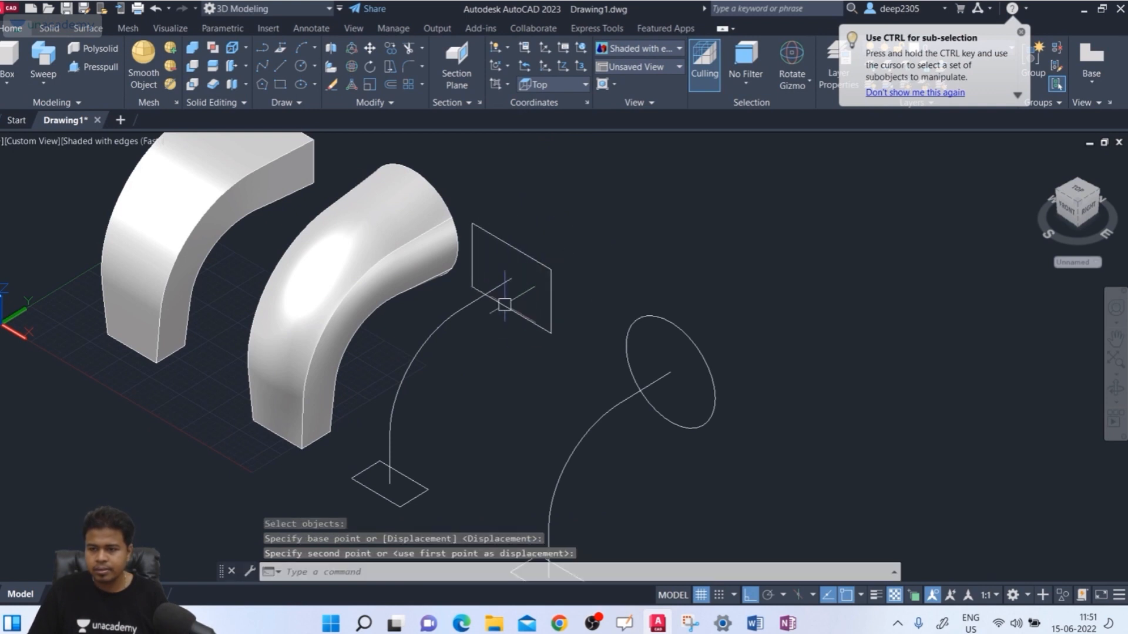
mouse_move(503, 307)
middle_down()
mouse_move(473, 344)
mouse_move(491, 321)
middle_up()
scroll(472, 337, down, 2)
key(Escape)
key(Escape)
middle_drag(464, 363, 345, 390)
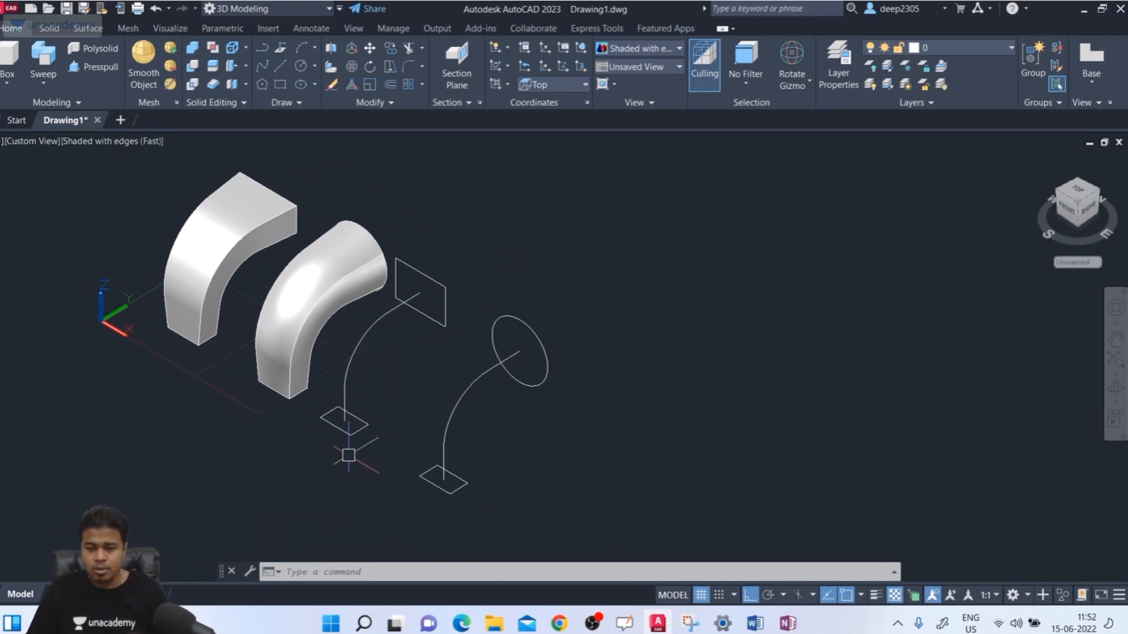
mouse_move(339, 435)
shift+middle_down()
mouse_move(333, 421)
mouse_move(364, 418)
mouse_move(319, 445)
mouse_move(347, 420)
mouse_move(340, 427)
shift+middle_up()
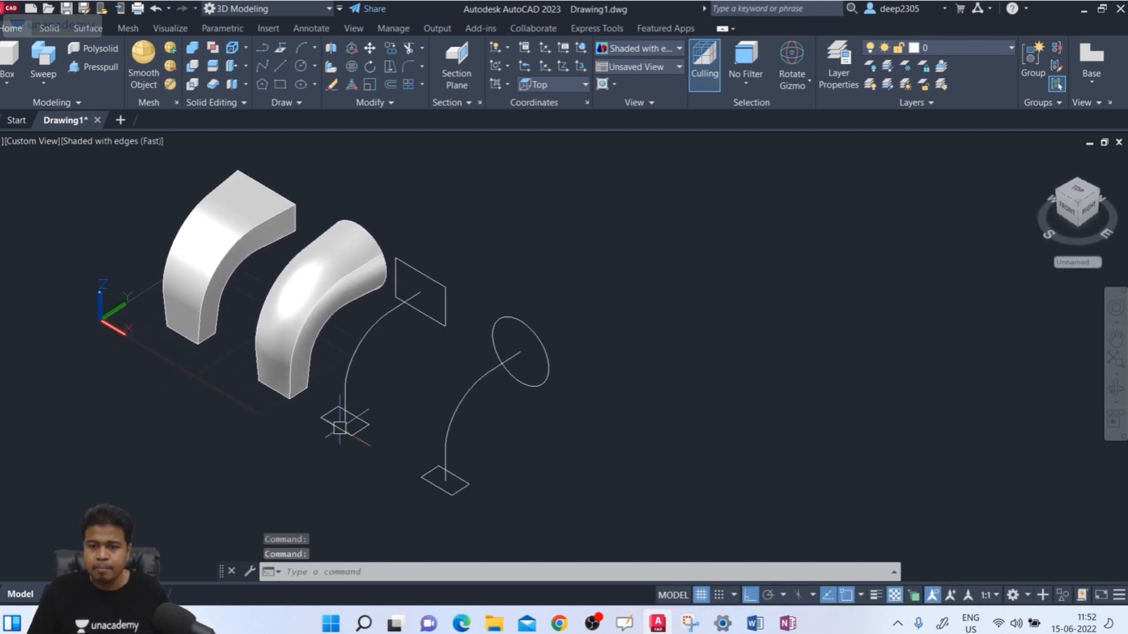
scroll(340, 427, up, 2)
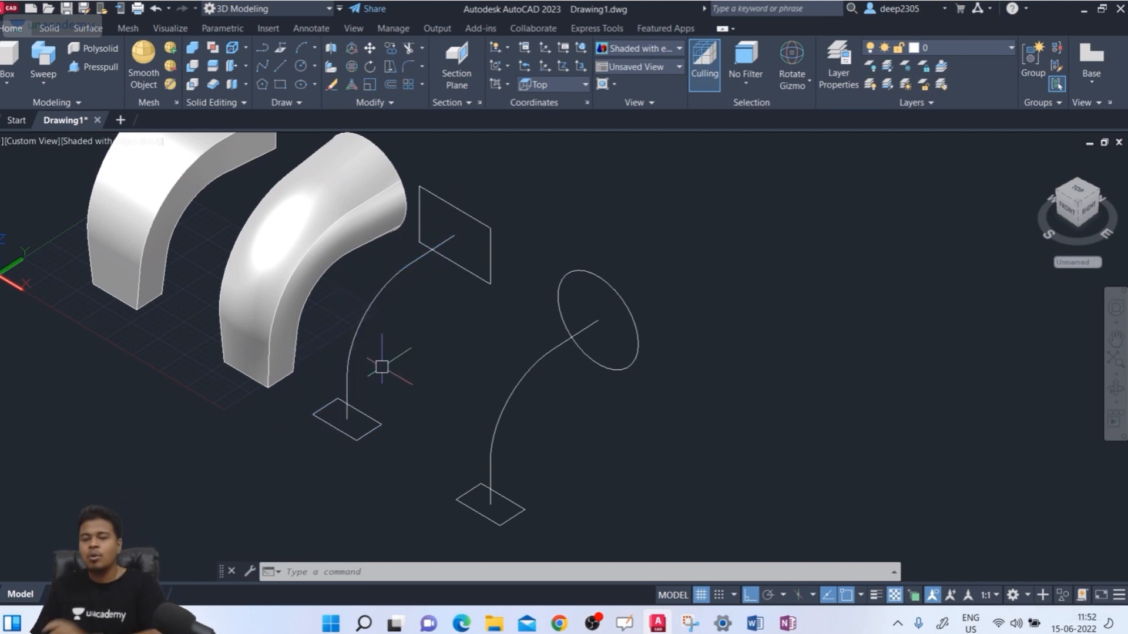
middle_drag(382, 383, 390, 391)
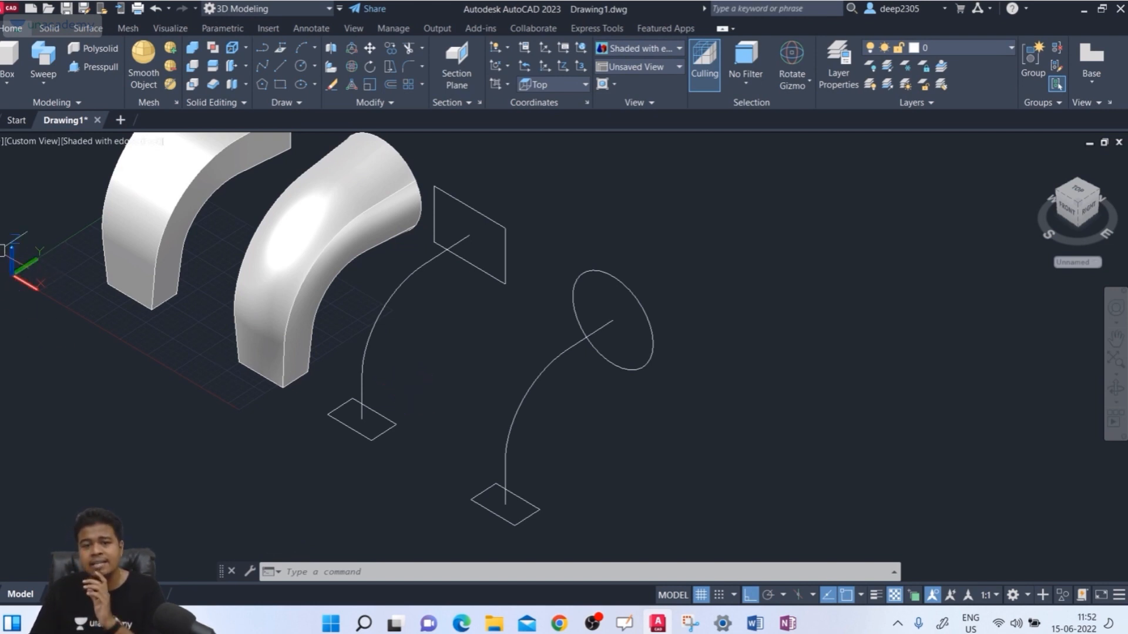
middle_drag(45, 350, 95, 386)
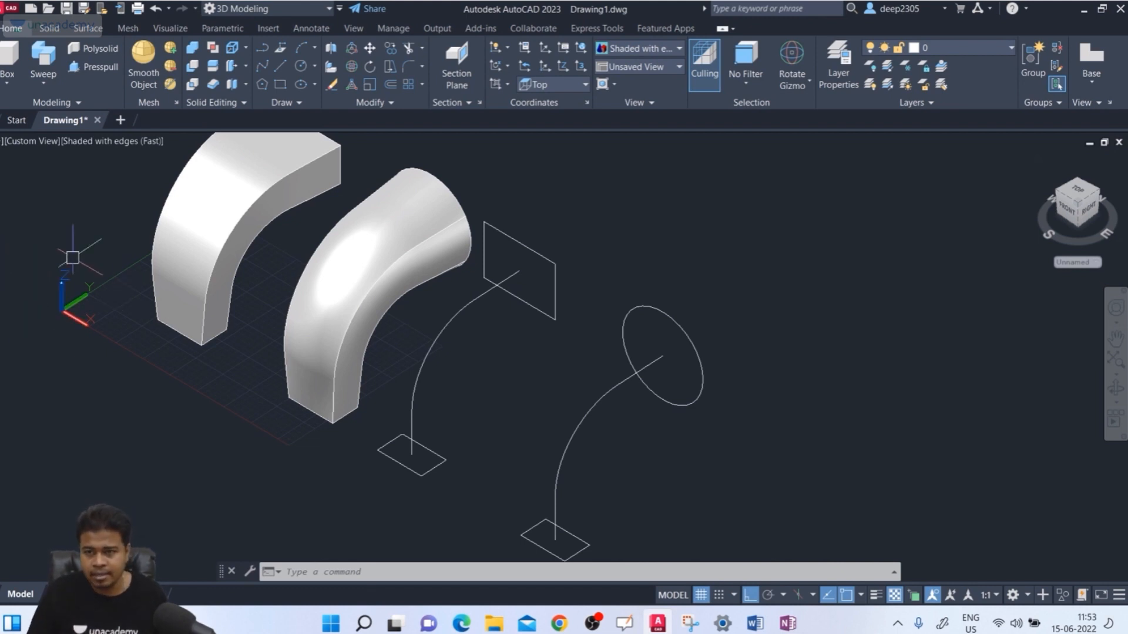
Set the UCS to Right and start a polyline at the midpoint of the front edge of the base rectangle in the two-rectangle set
click(583, 85)
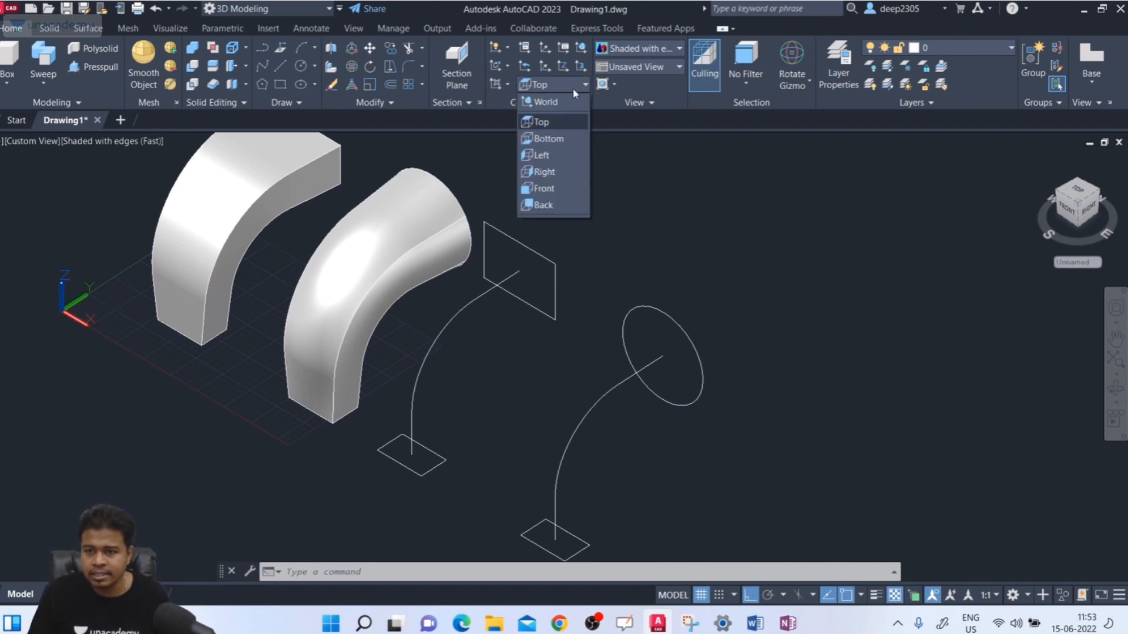
click(562, 167)
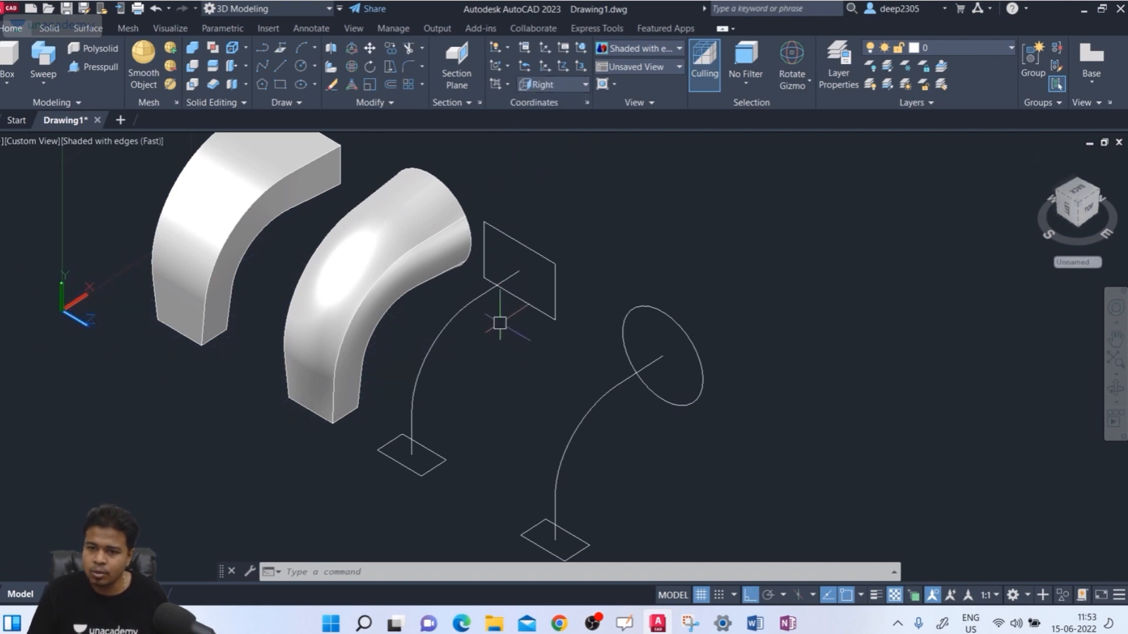
scroll(512, 377, up, 3)
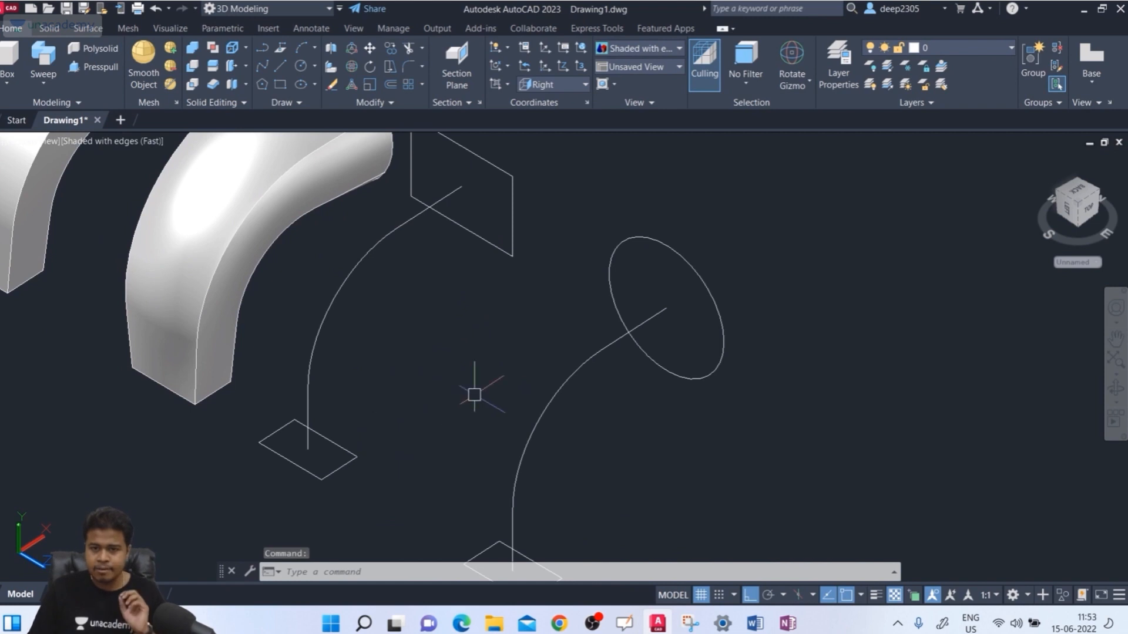
middle_drag(387, 394, 412, 399)
scroll(419, 400, down, 2)
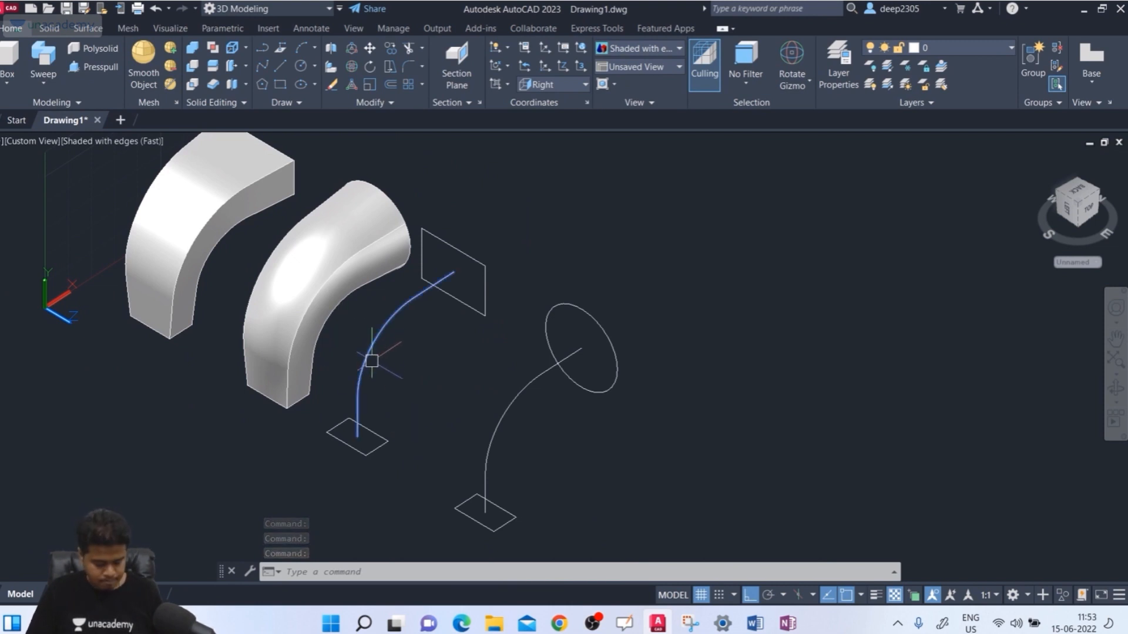
text(p)
key(Escape)
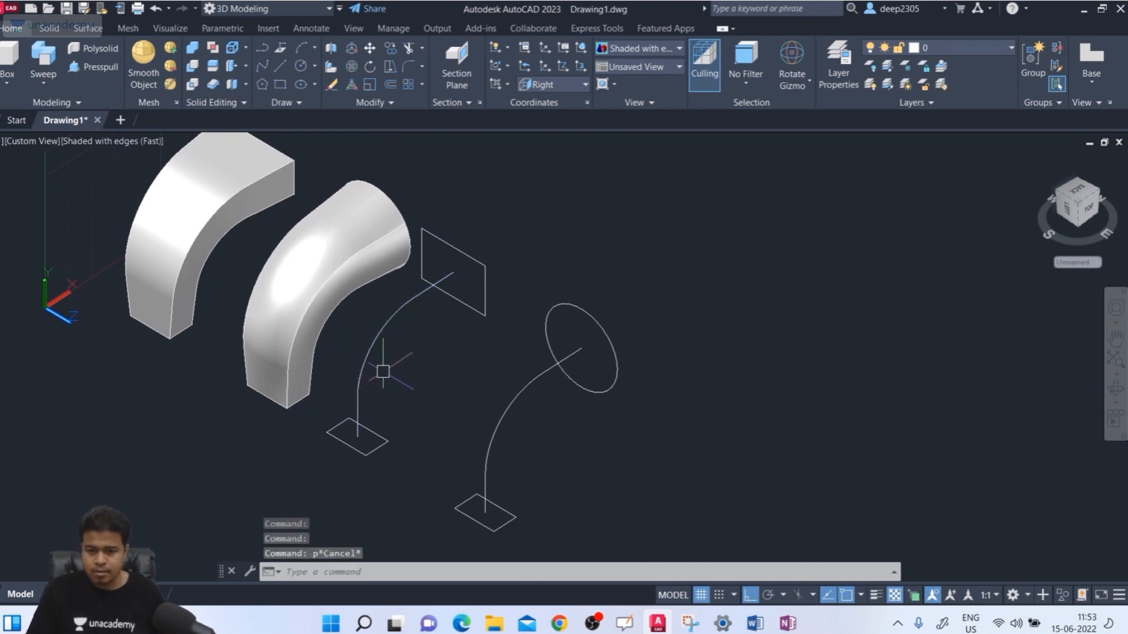
text(pl)
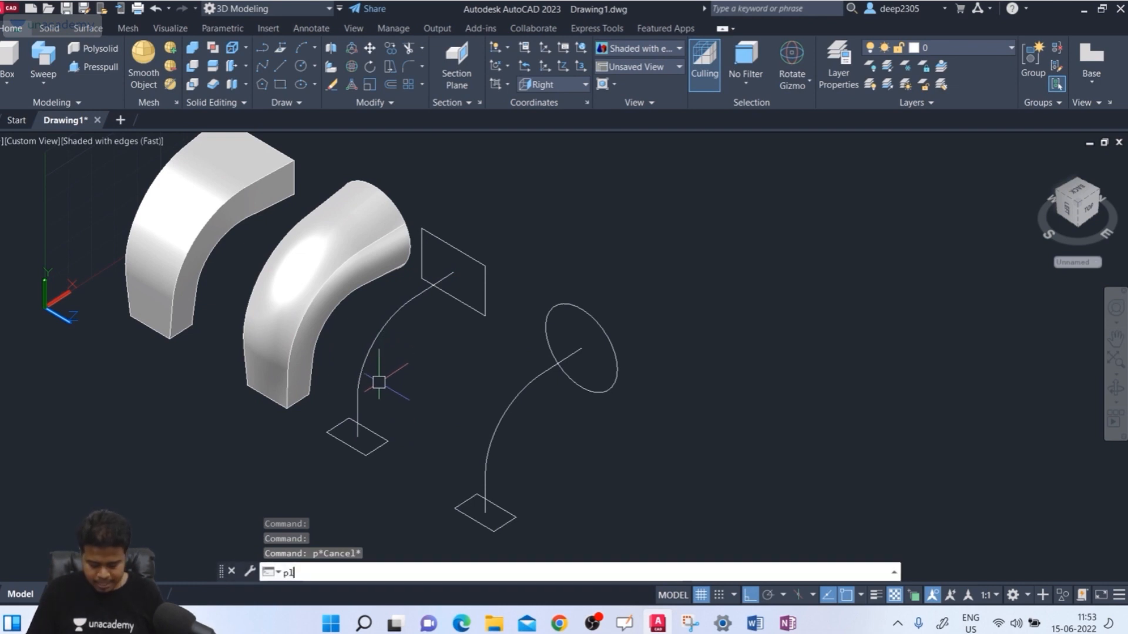
key(Return)
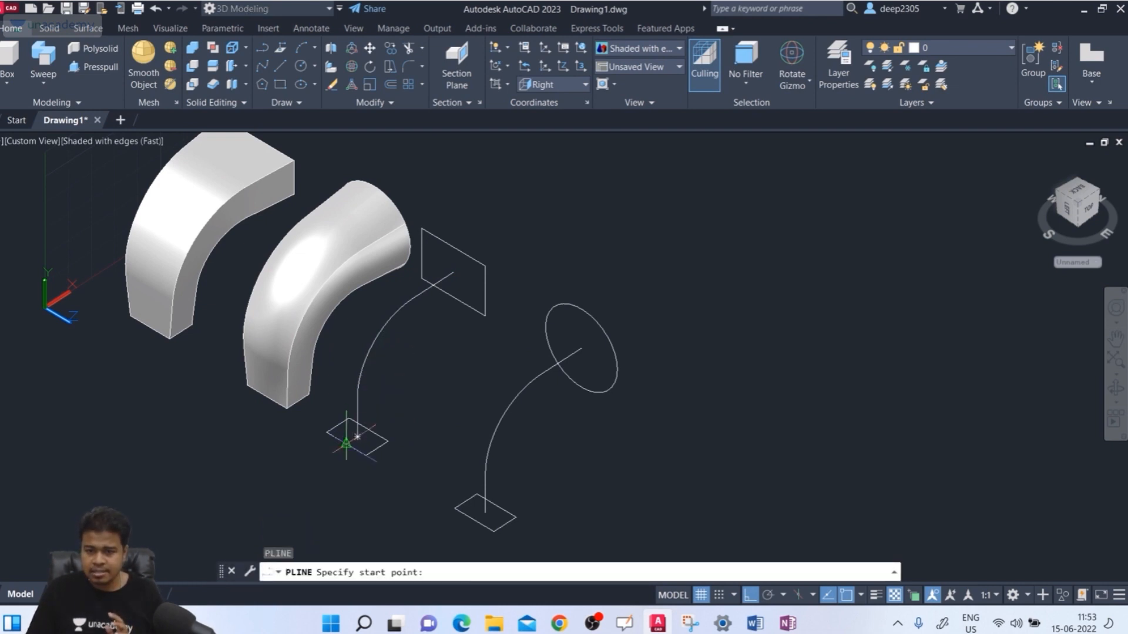
click(346, 442)
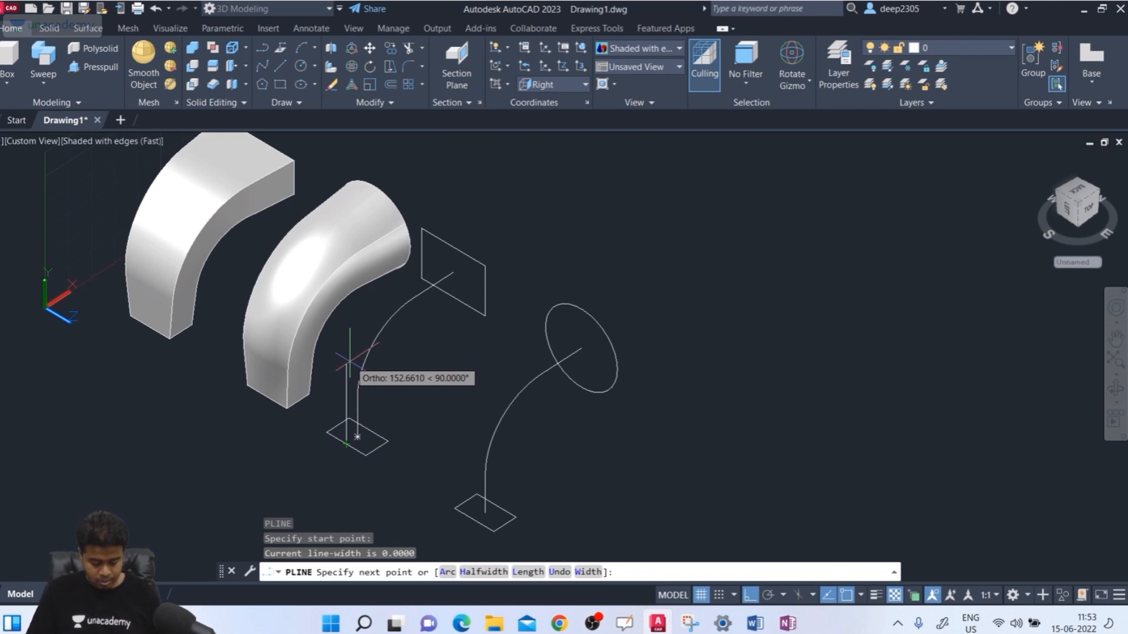
Turn Ortho off and continue the polyline from the small lower rectangle through two bends to the top-edge midpoint of the upper rectangle
key(F8)
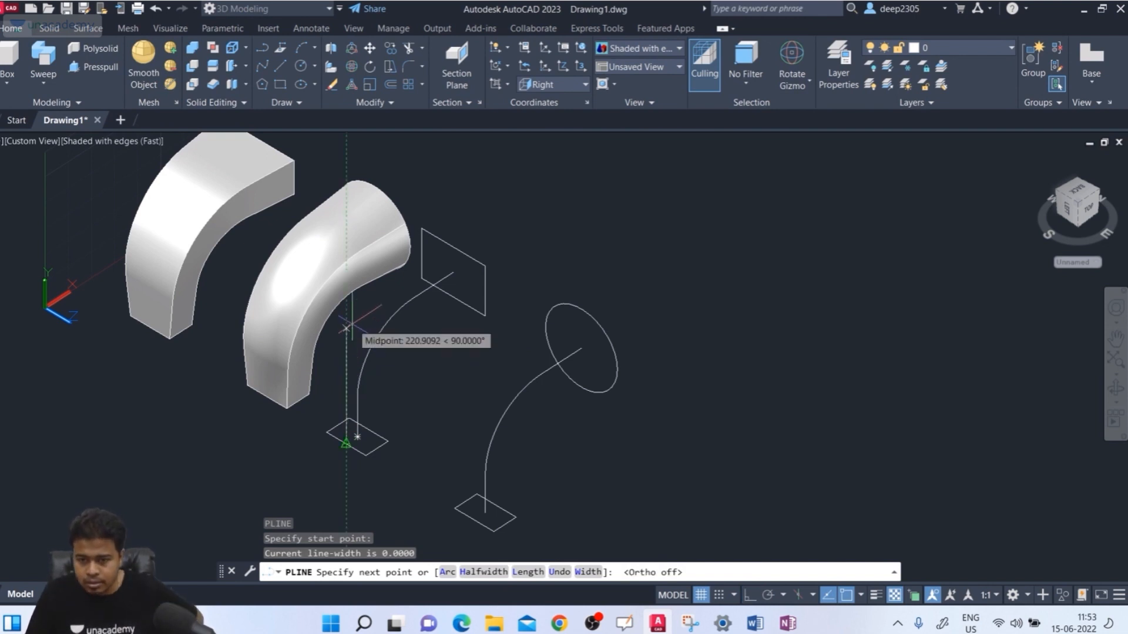
click(347, 325)
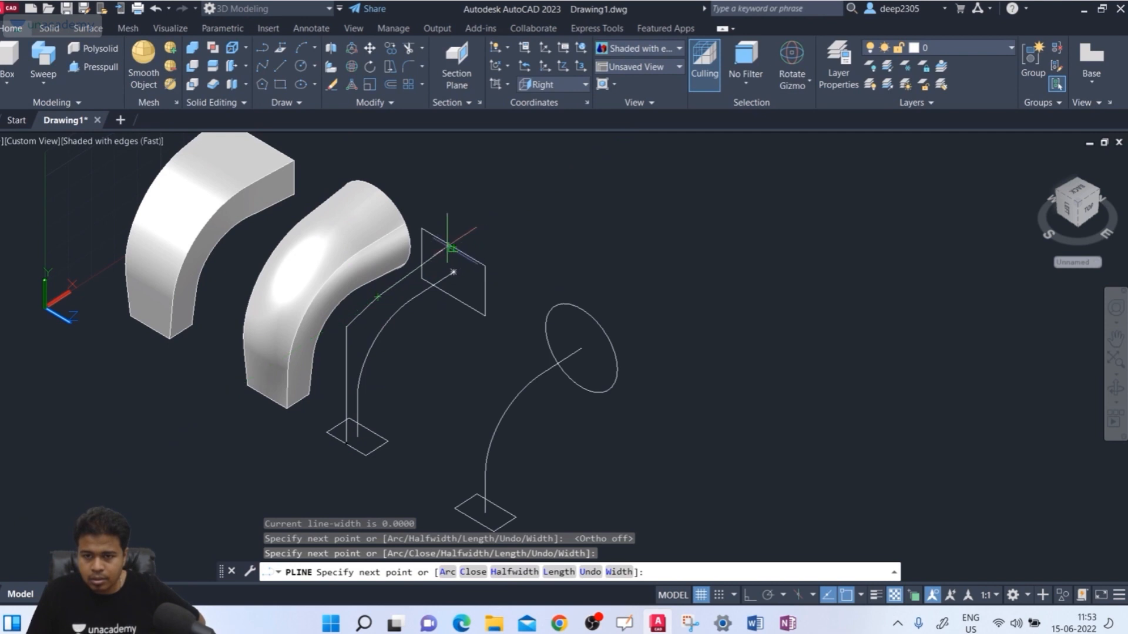
scroll(393, 280, up, 3)
click(395, 277)
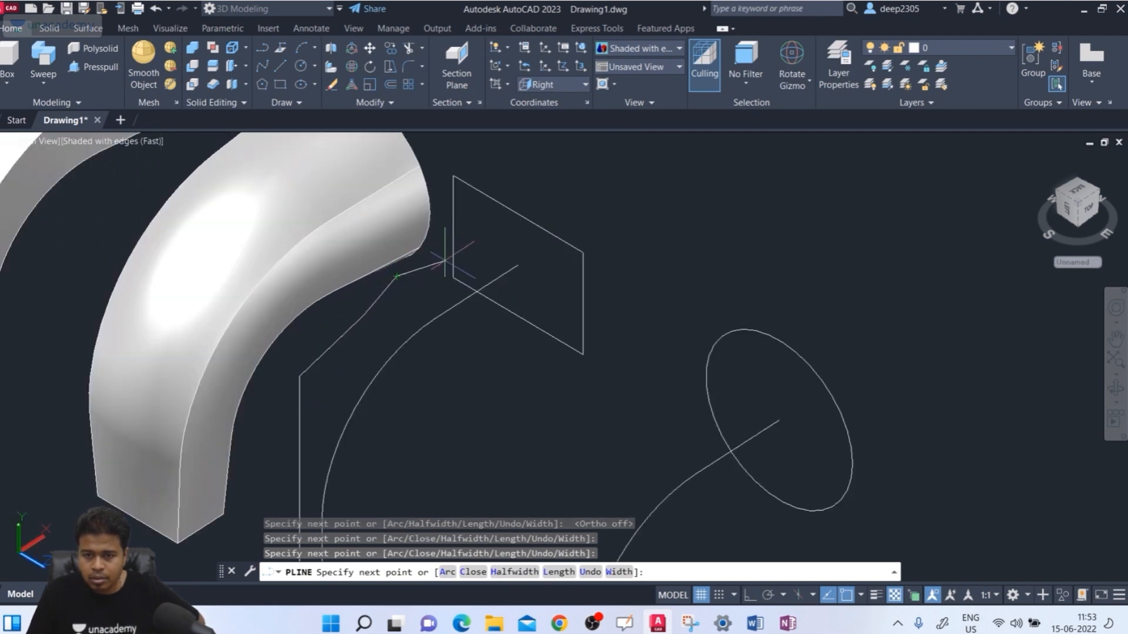
click(517, 214)
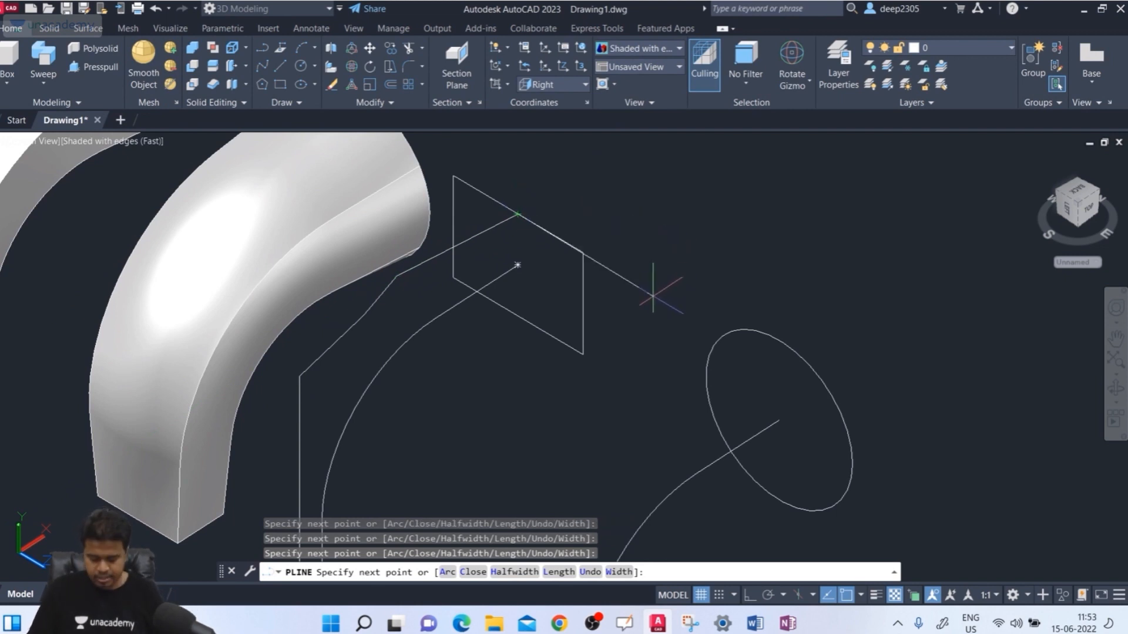
key(Return)
Draw a second bent polyline from the opposite edge midpoint of the small rectangle to the bottom-edge midpoint of the upper rectangle
middle_drag(622, 315, 585, 233)
middle_drag(565, 350, 574, 282)
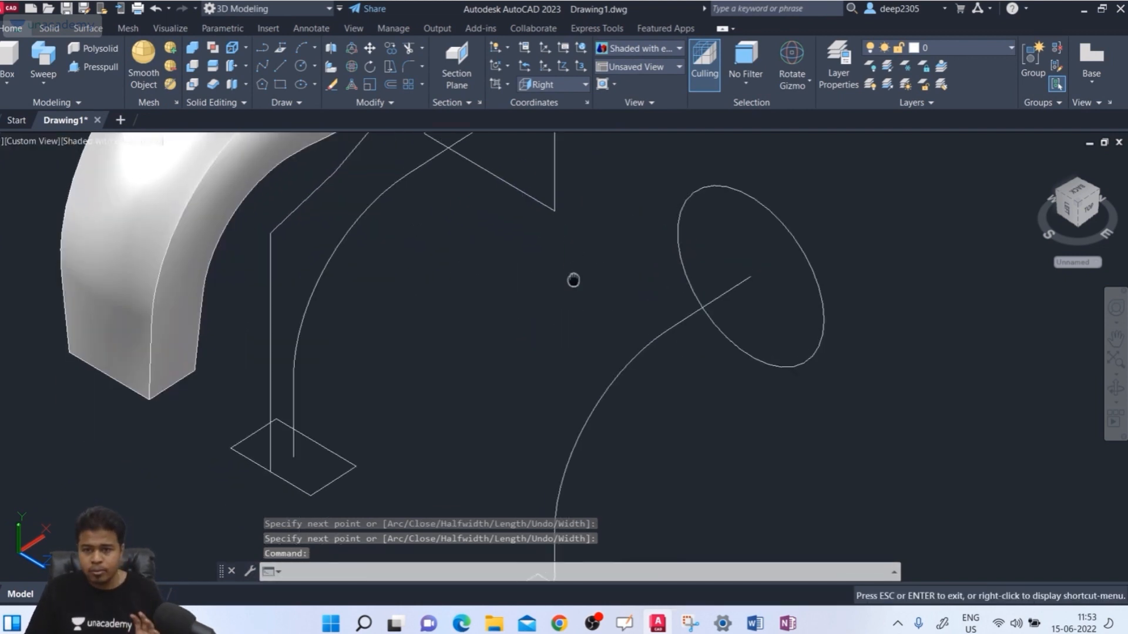
text(pl)
key(Return)
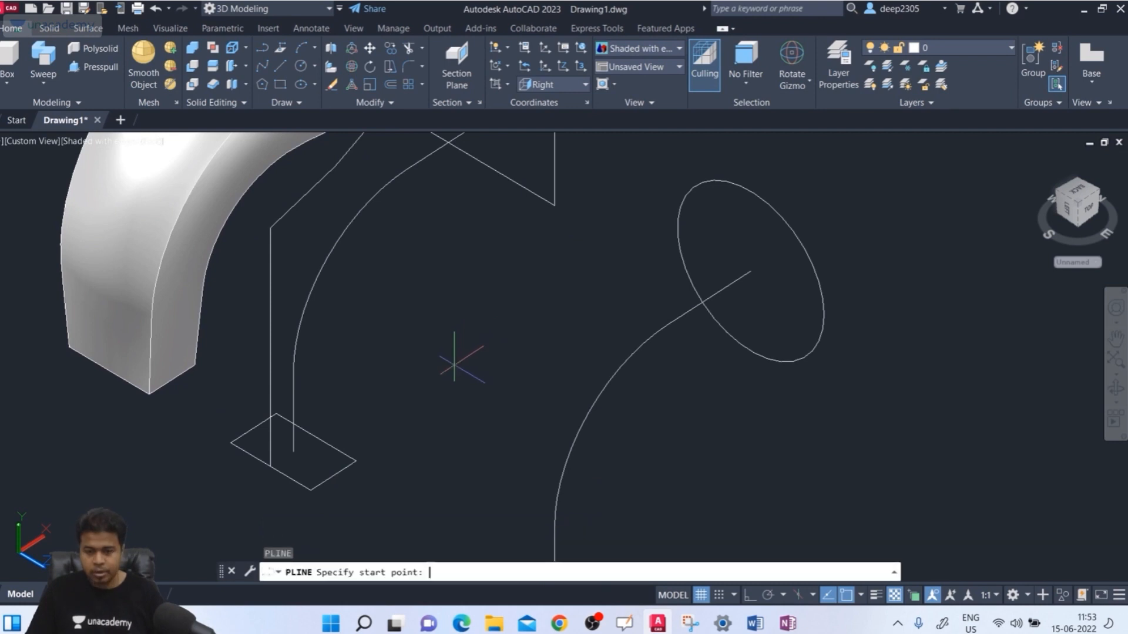
click(317, 436)
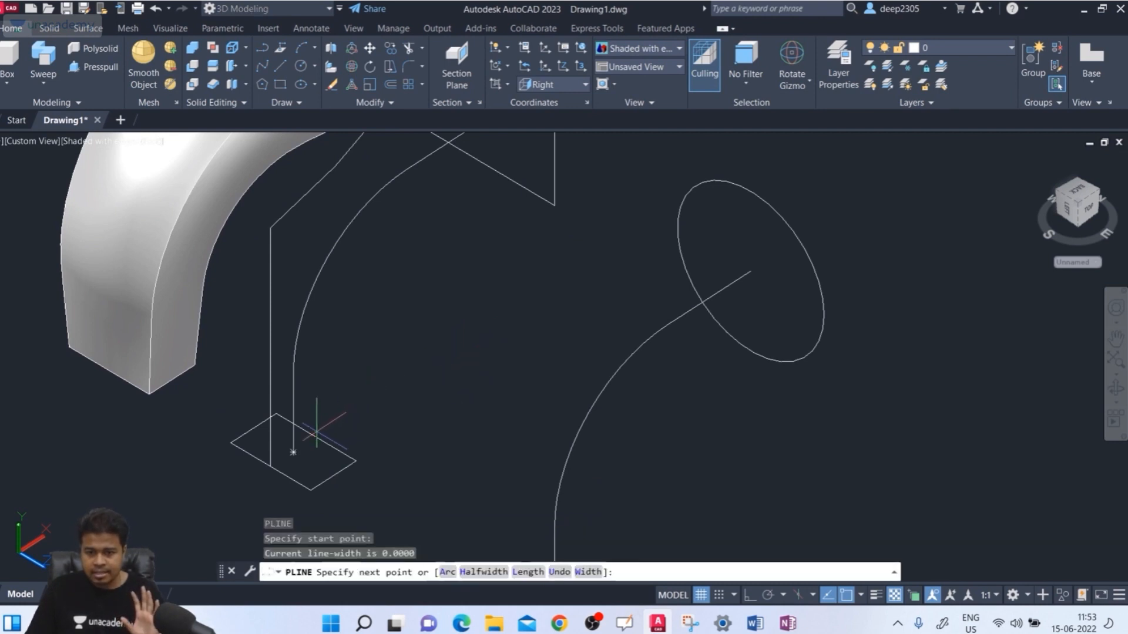
click(415, 278)
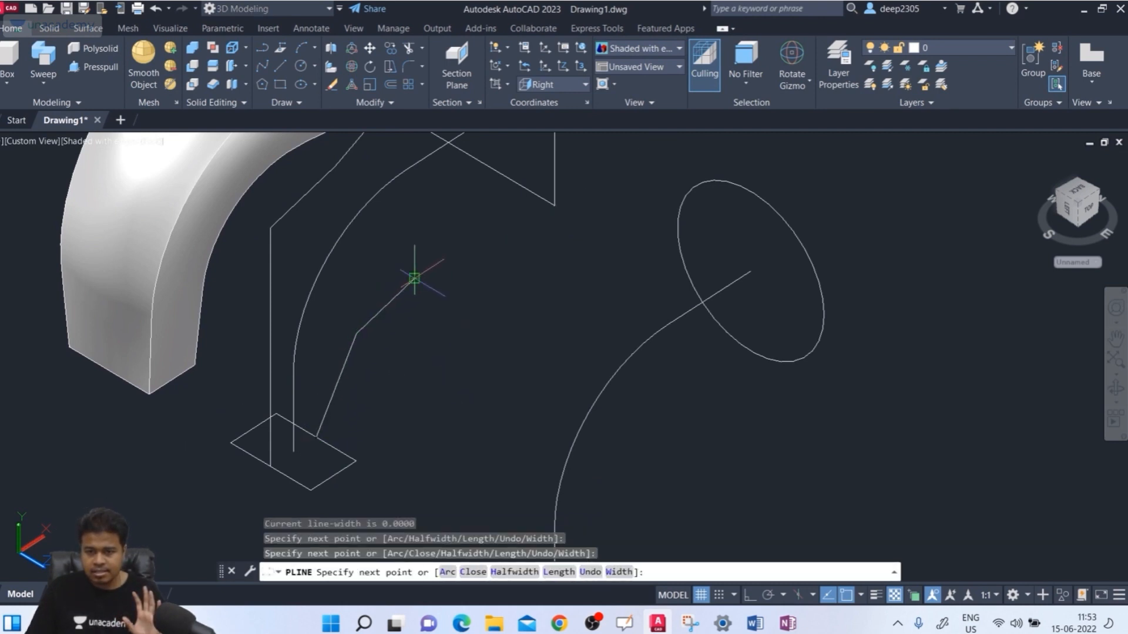
click(432, 212)
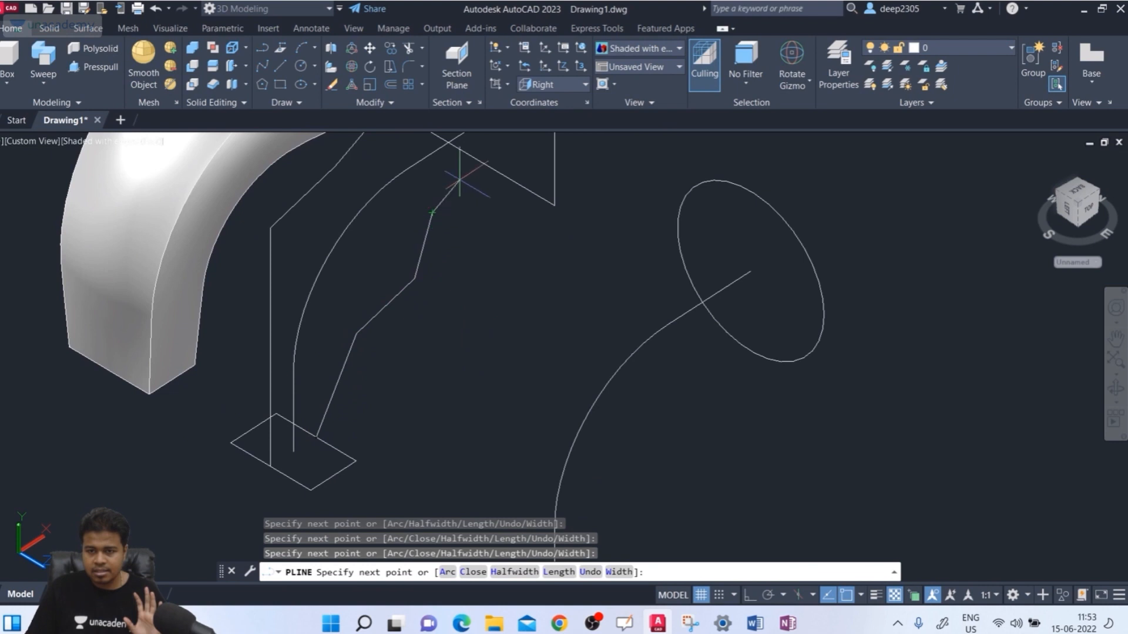
click(488, 168)
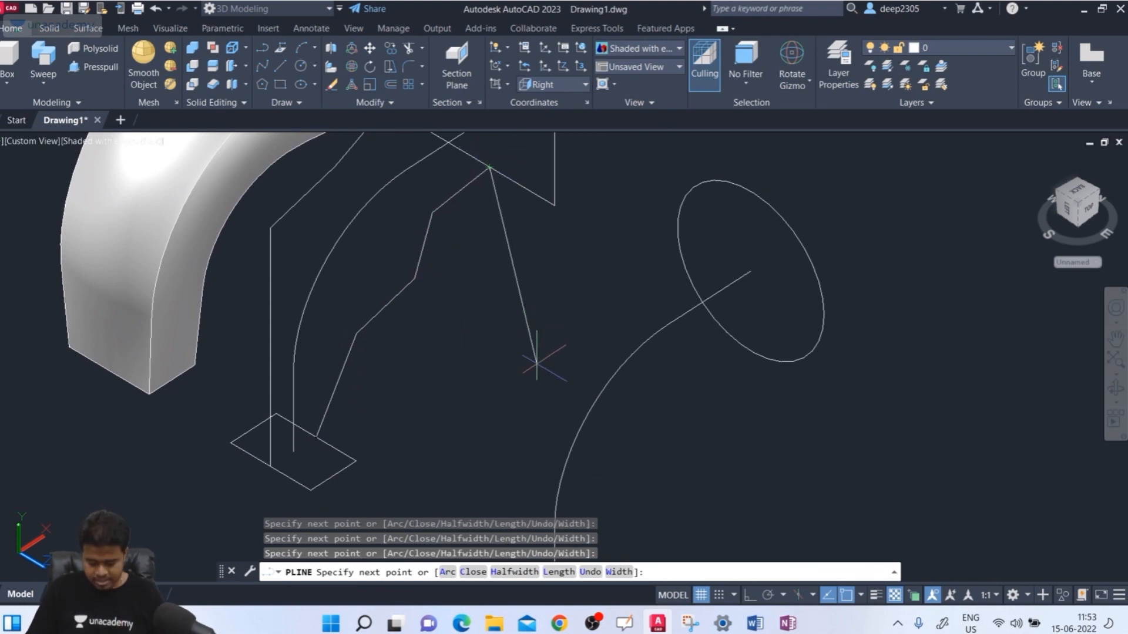
key(Return)
Switch the coordinate system from Right to Top
scroll(533, 345, down, 1)
scroll(533, 344, down, 2)
shift+middle_drag(529, 335, 499, 340)
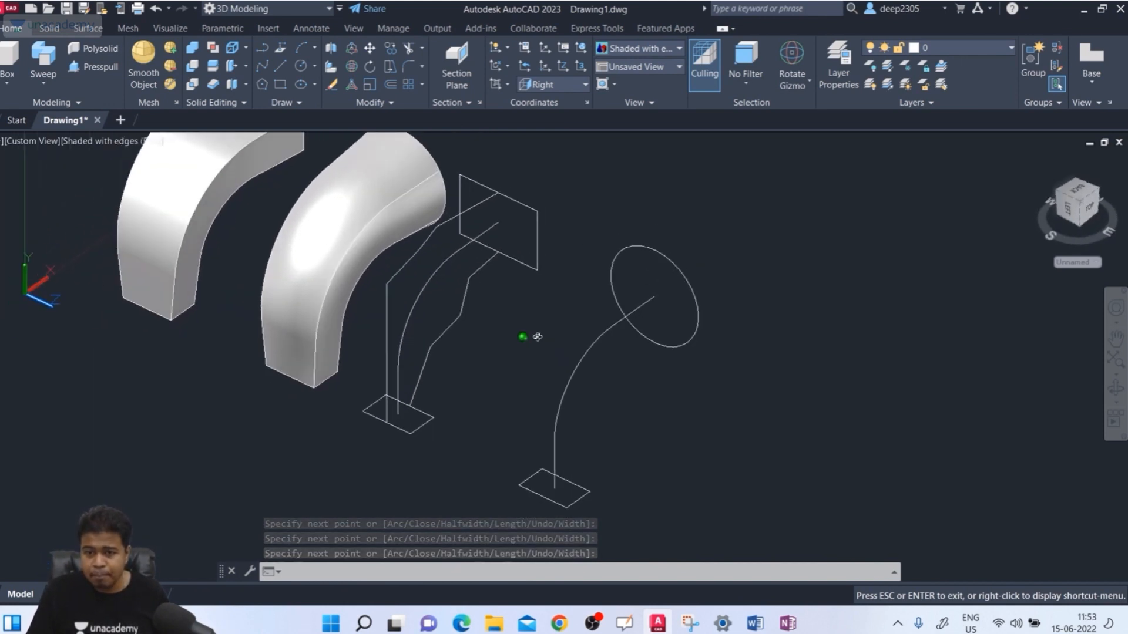
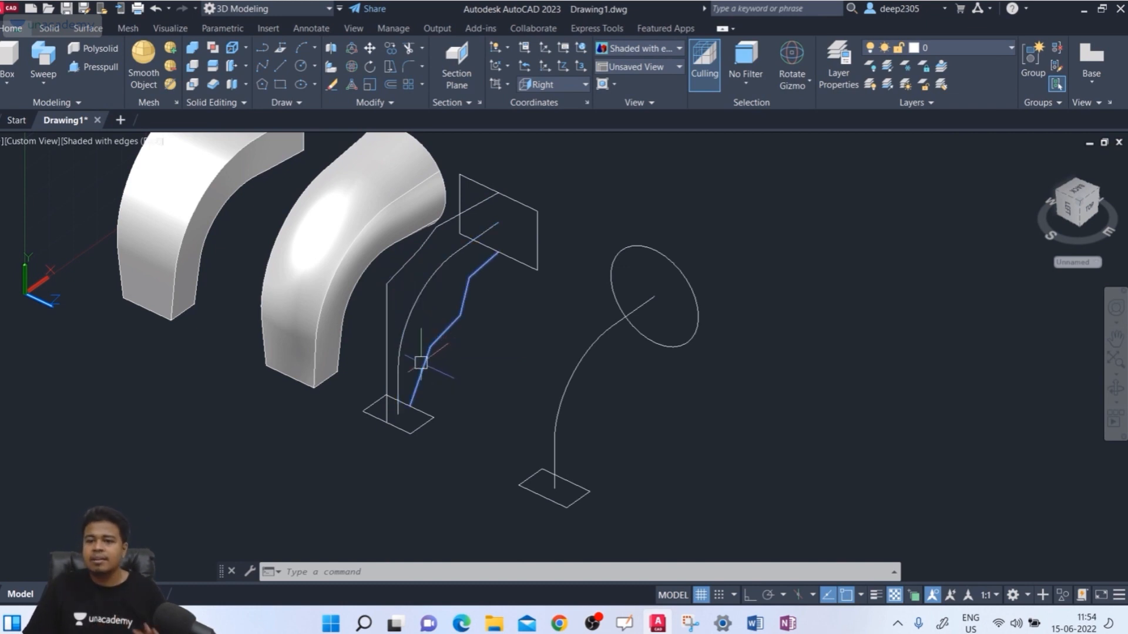
scroll(9, 332, down, 4)
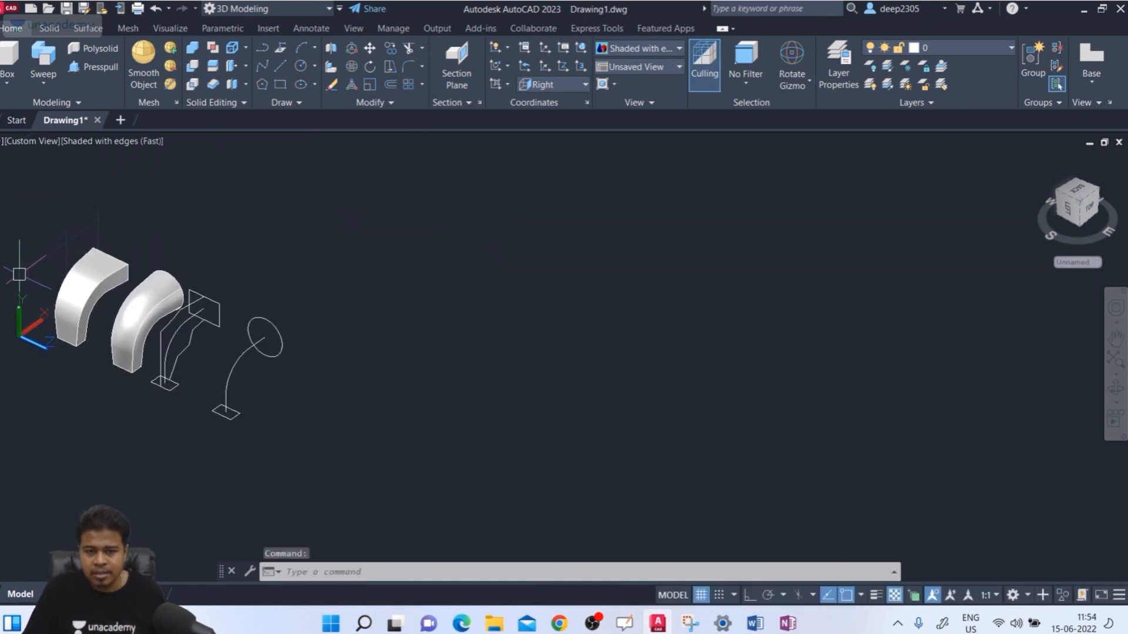
scroll(9, 329, up, 3)
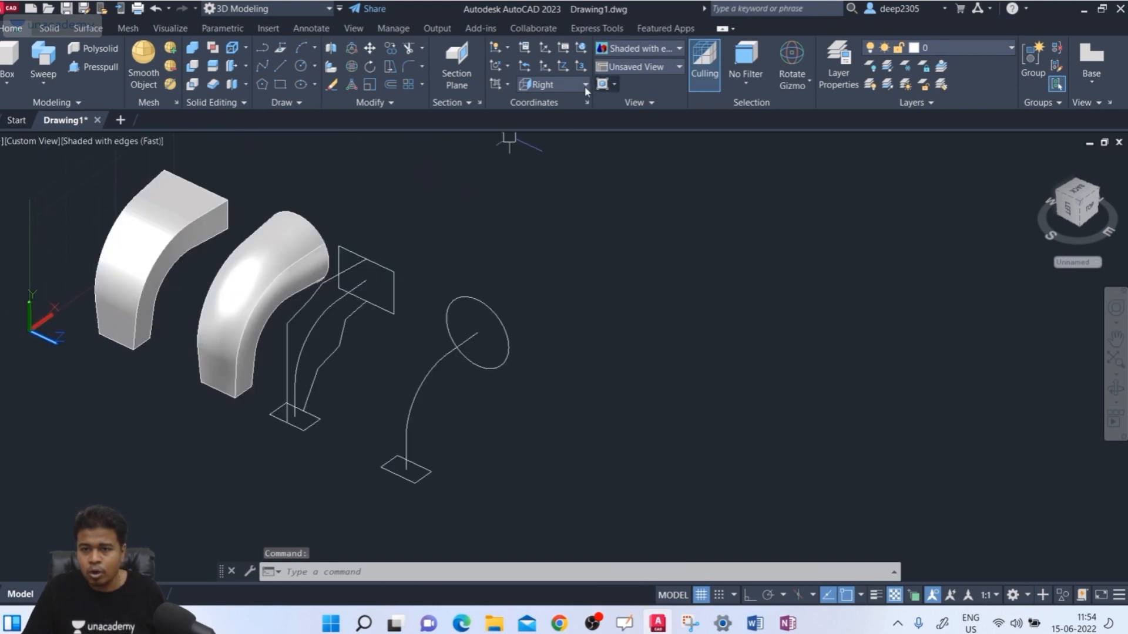
click(556, 84)
click(542, 118)
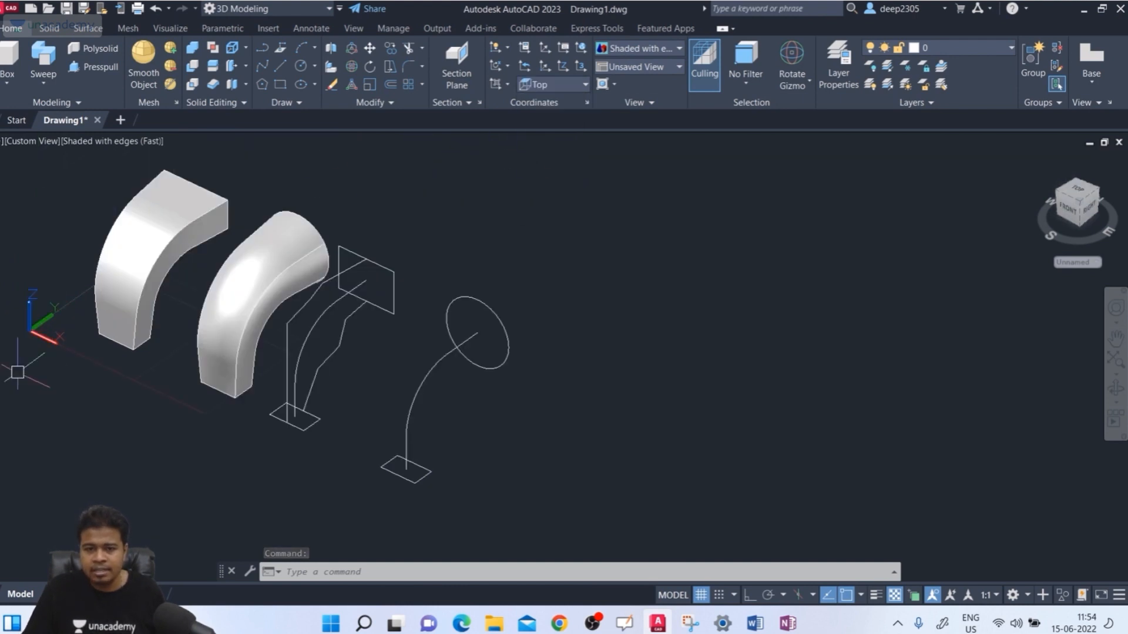
Smooth the outer polyline between the two rectangles with Spline Fit
scroll(9, 347, up, 2)
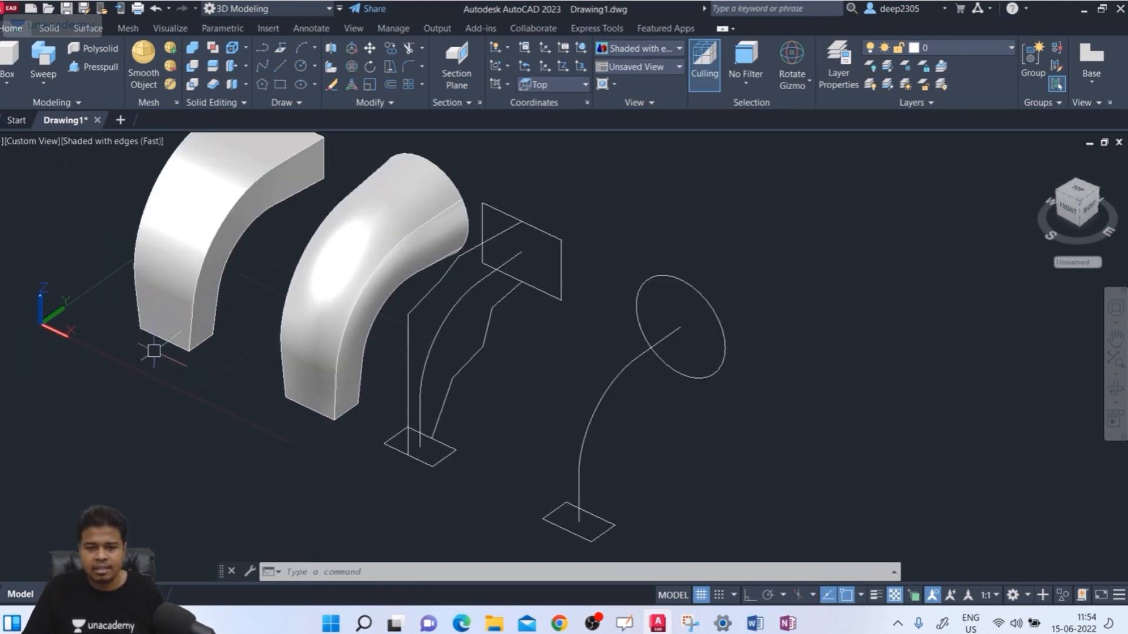
right_click(408, 318)
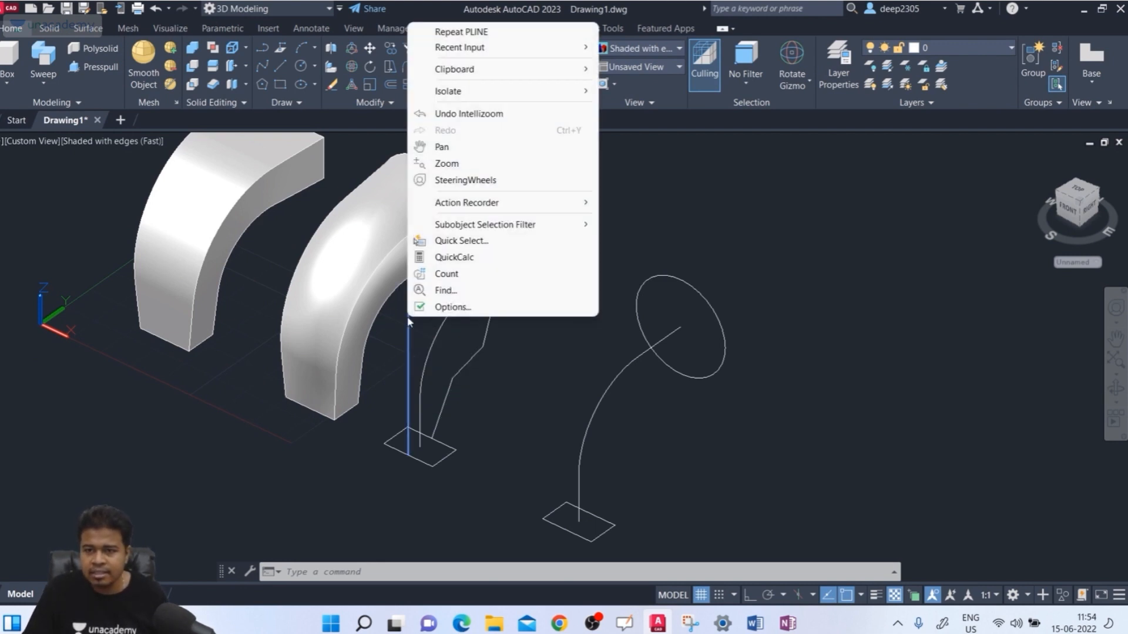
click(374, 368)
click(410, 327)
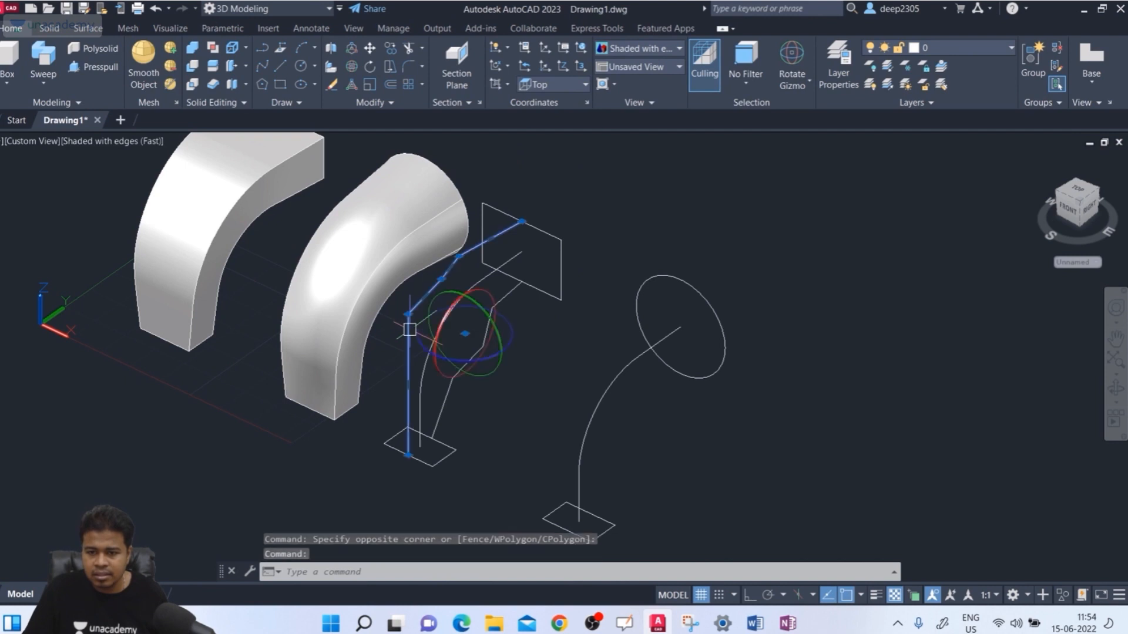
right_click(412, 333)
mouse_move(474, 253)
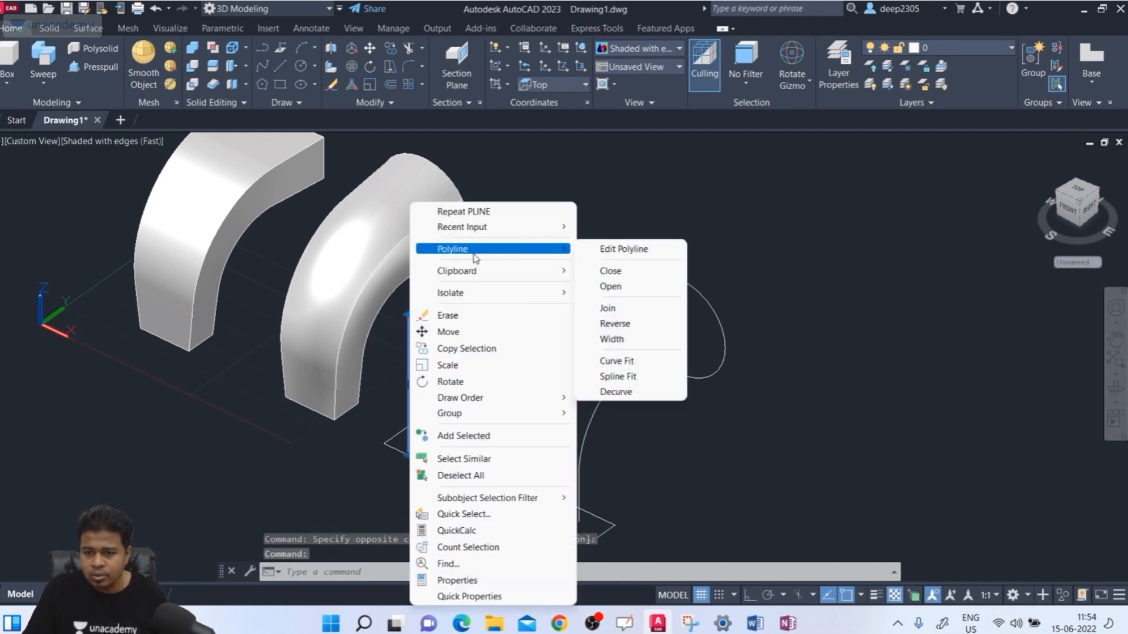
click(617, 376)
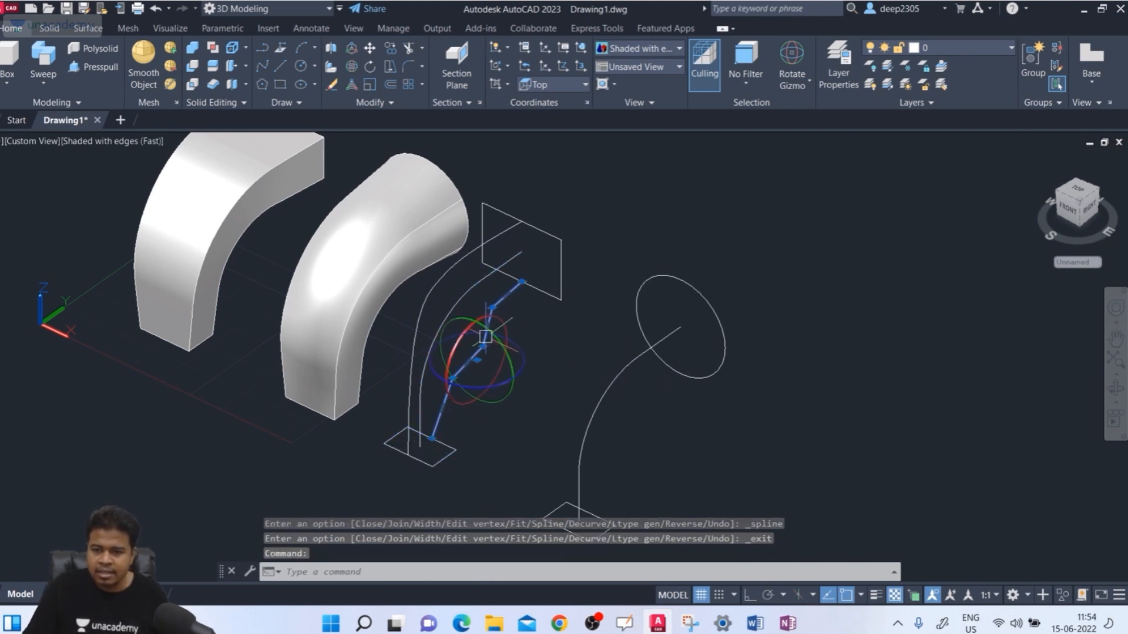
Apply Spline Fit to the inner zigzag polyline between the two rectangles
right_click(484, 335)
click(495, 303)
key(Escape)
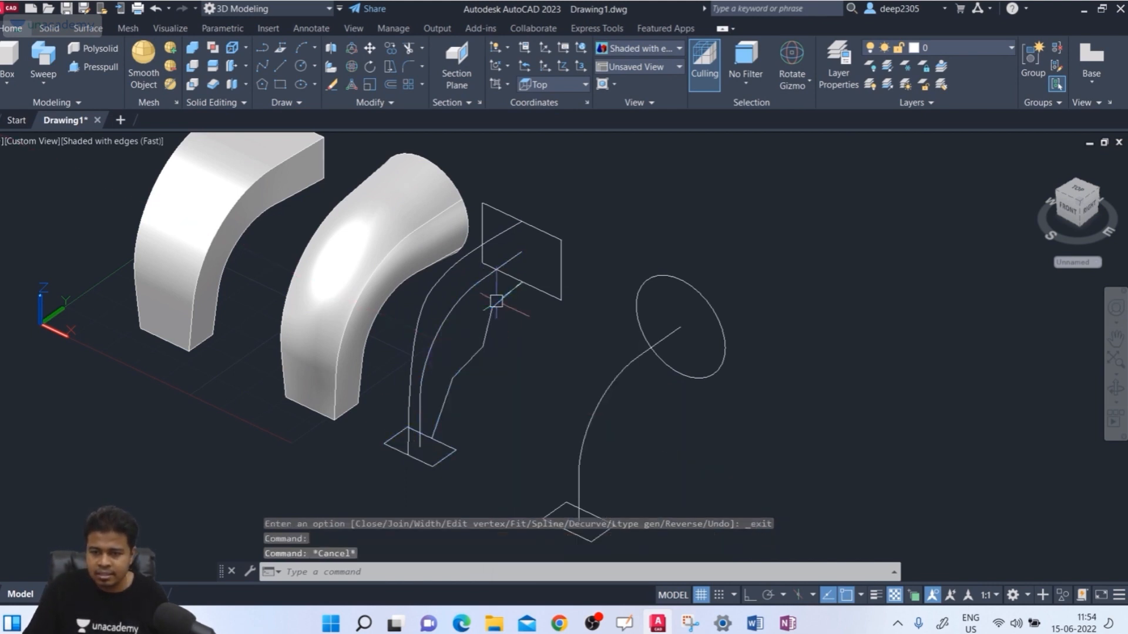
right_click(502, 298)
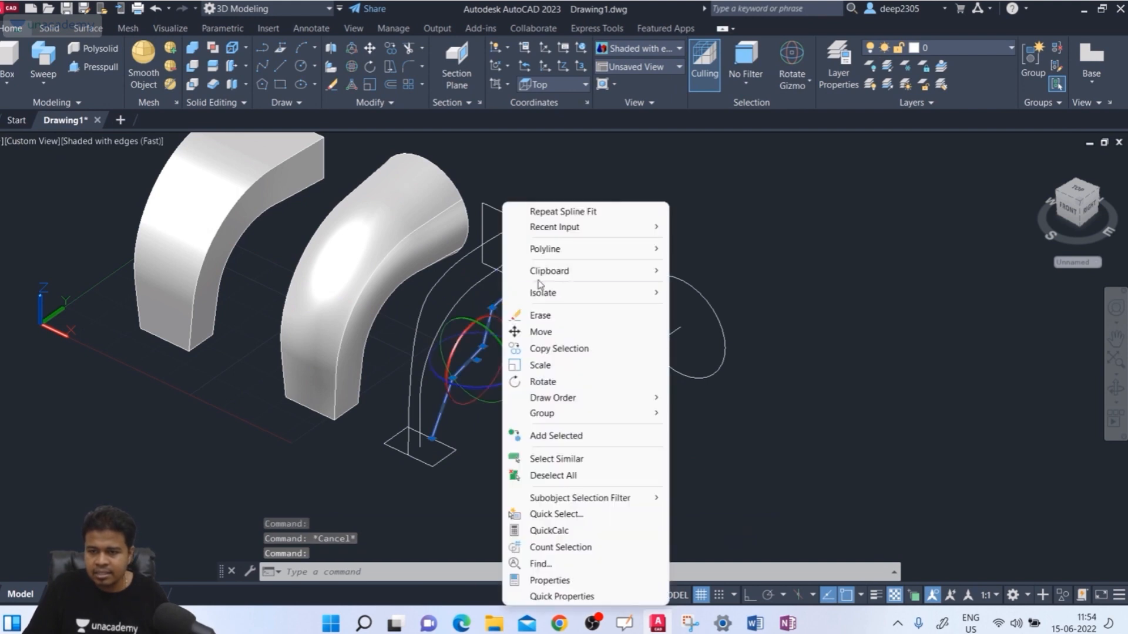
mouse_move(561, 252)
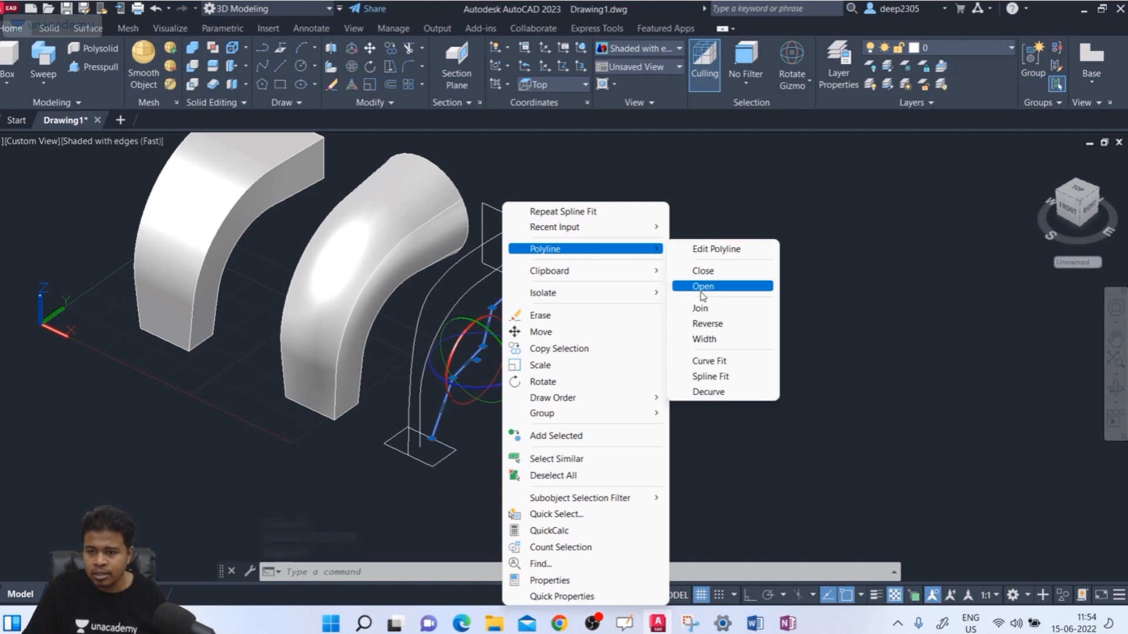
click(721, 376)
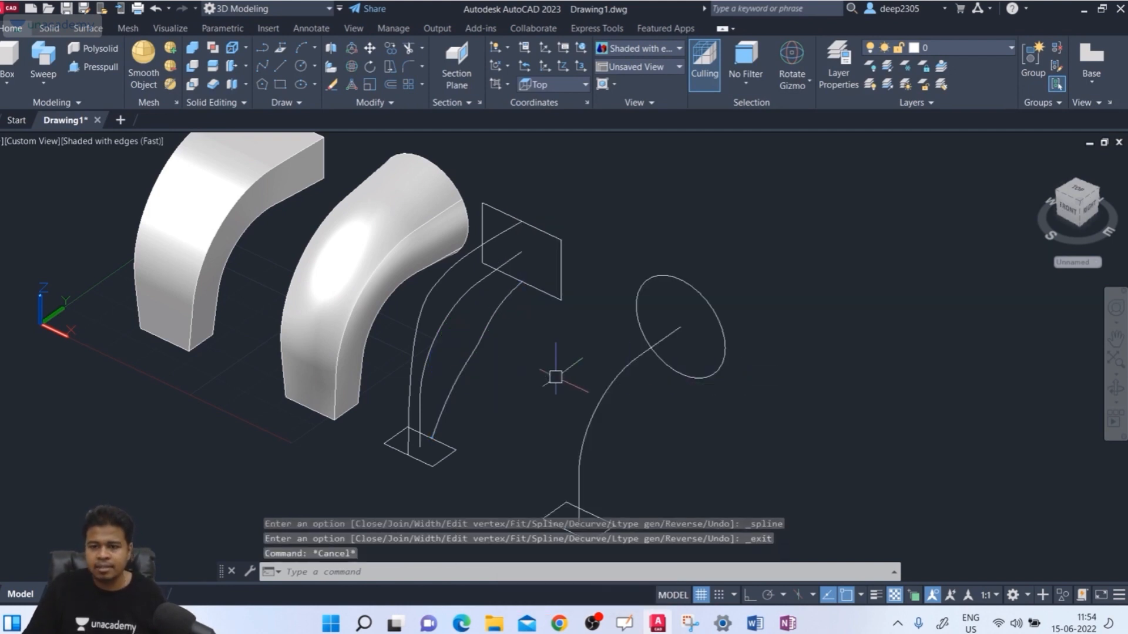
Erase the middle path curve between the two rectangles, keeping only the two splined polylines
mouse_move(504, 378)
shift+middle_down()
mouse_move(432, 381)
mouse_move(491, 370)
mouse_move(501, 375)
mouse_move(493, 386)
shift+middle_up()
click(457, 302)
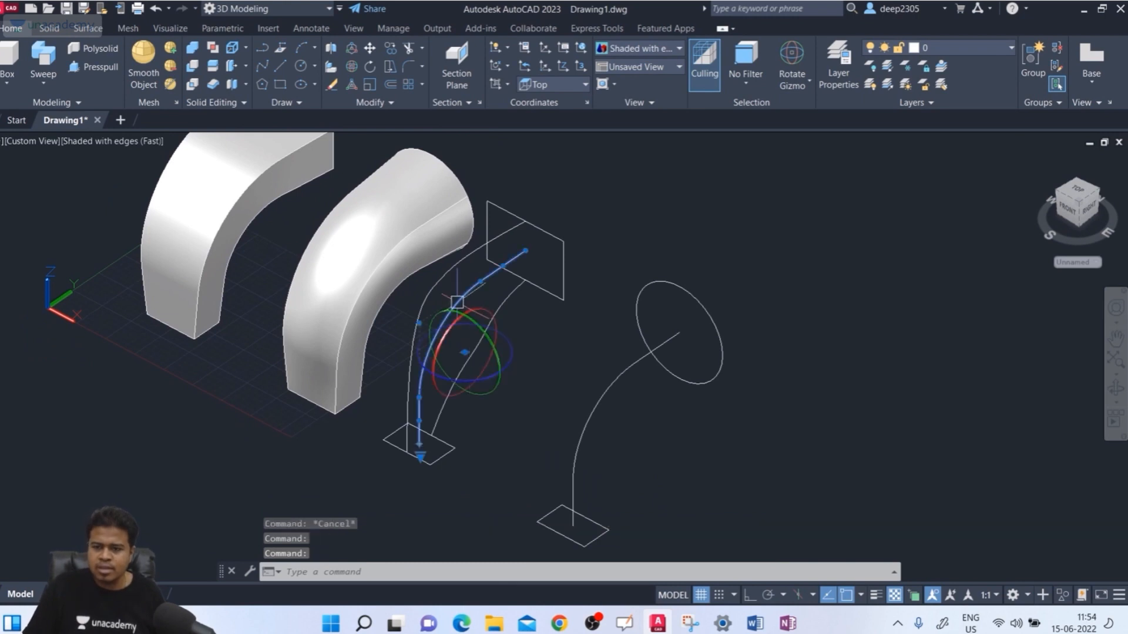
key(Delete)
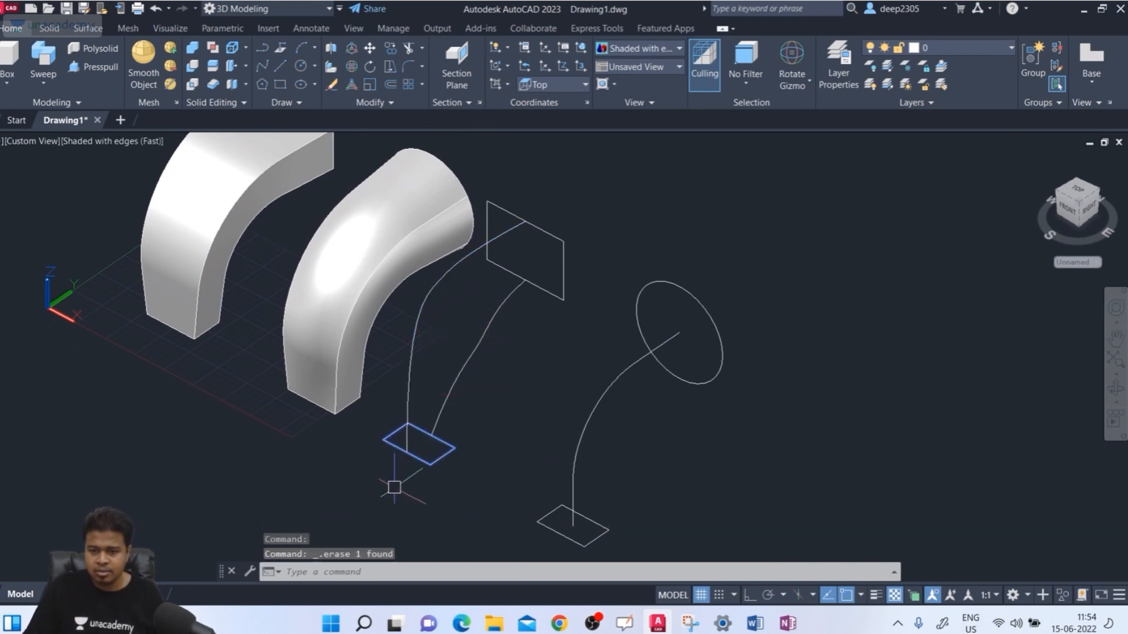
Start a Loft with the small lower rectangle and the upper rectangle as its cross sections
middle_drag(394, 496, 377, 498)
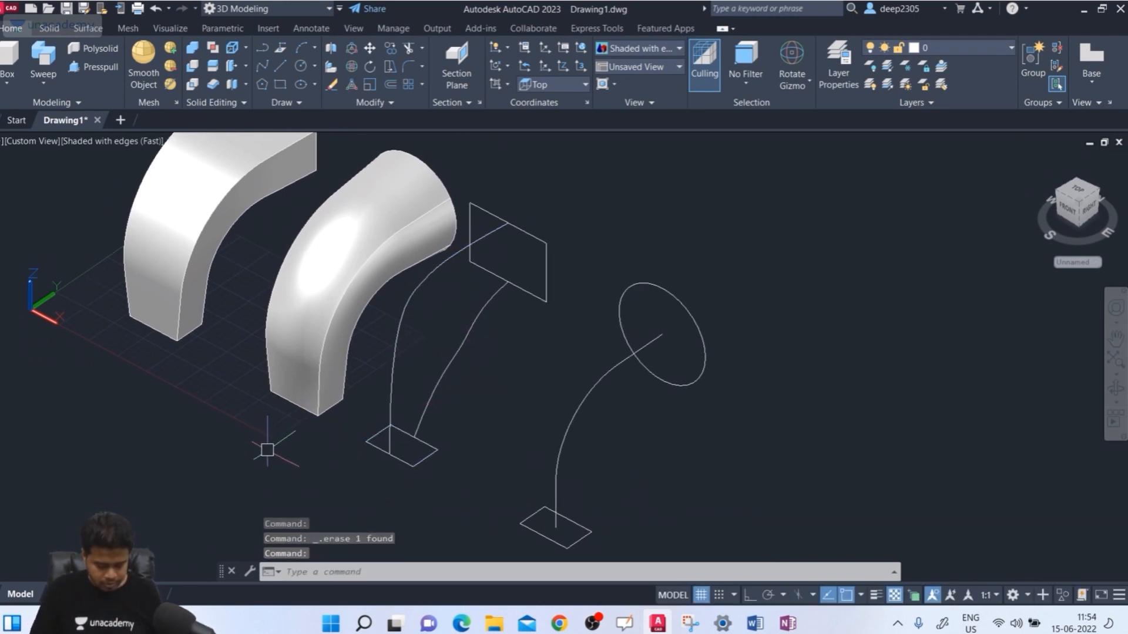
text(loft)
key(Return)
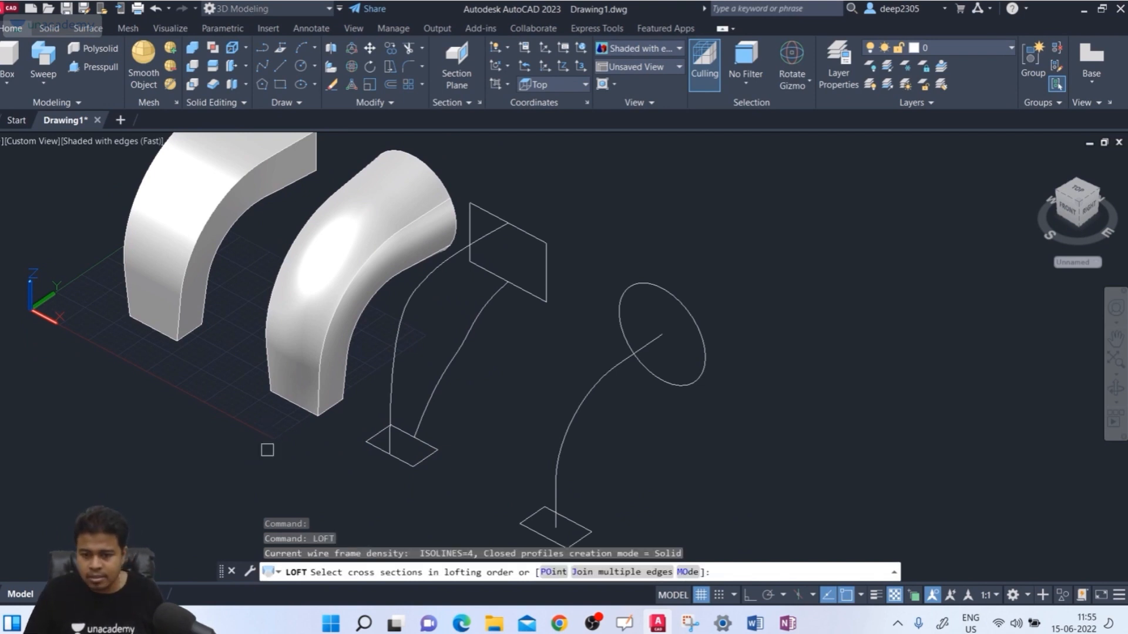
click(412, 467)
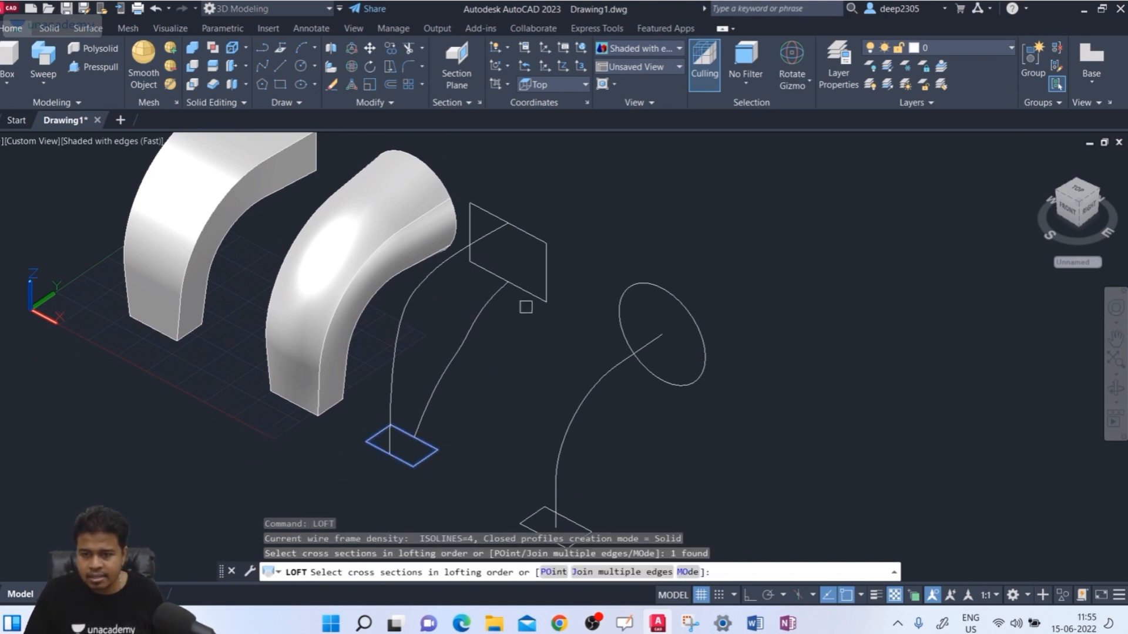
click(537, 299)
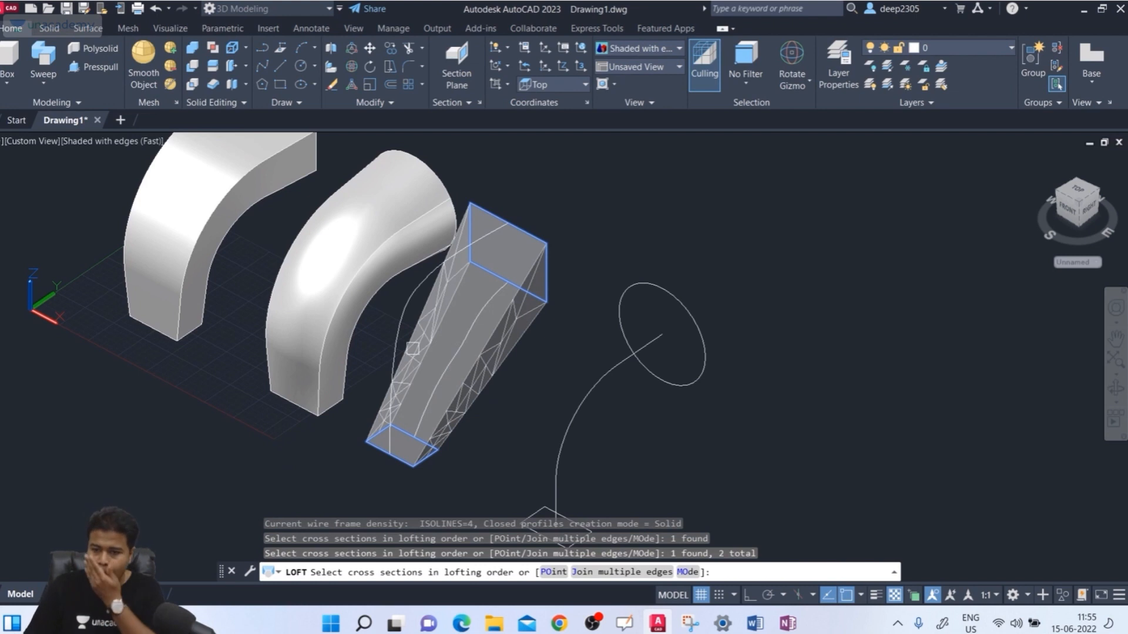
key(Return)
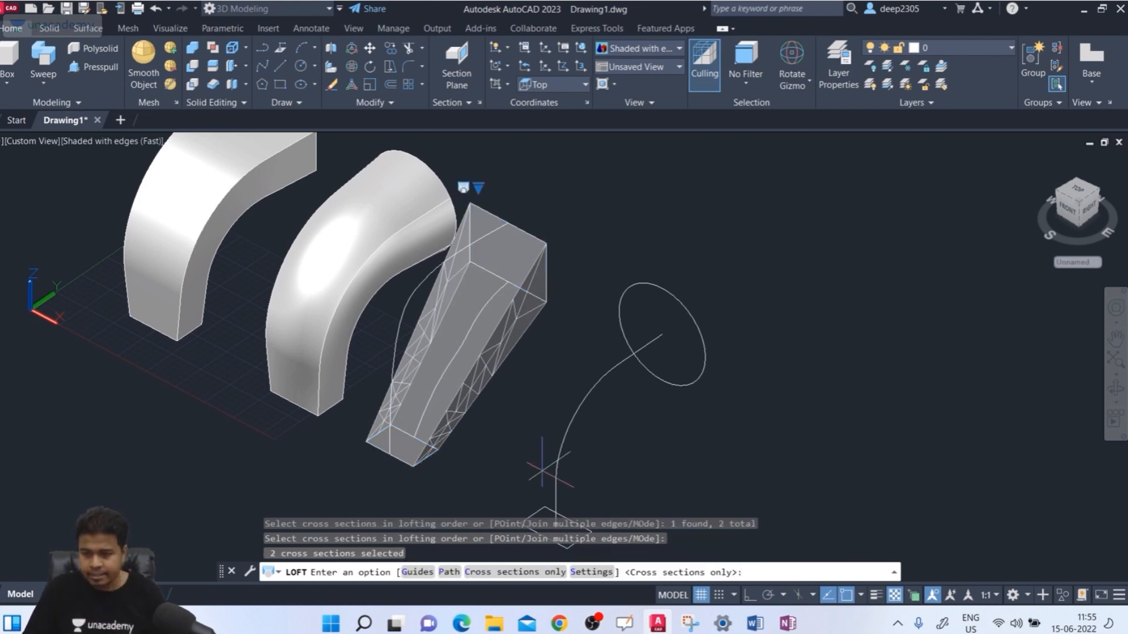
Complete the loft between the two rectangles using the outer and inner splined polylines as guides
click(418, 573)
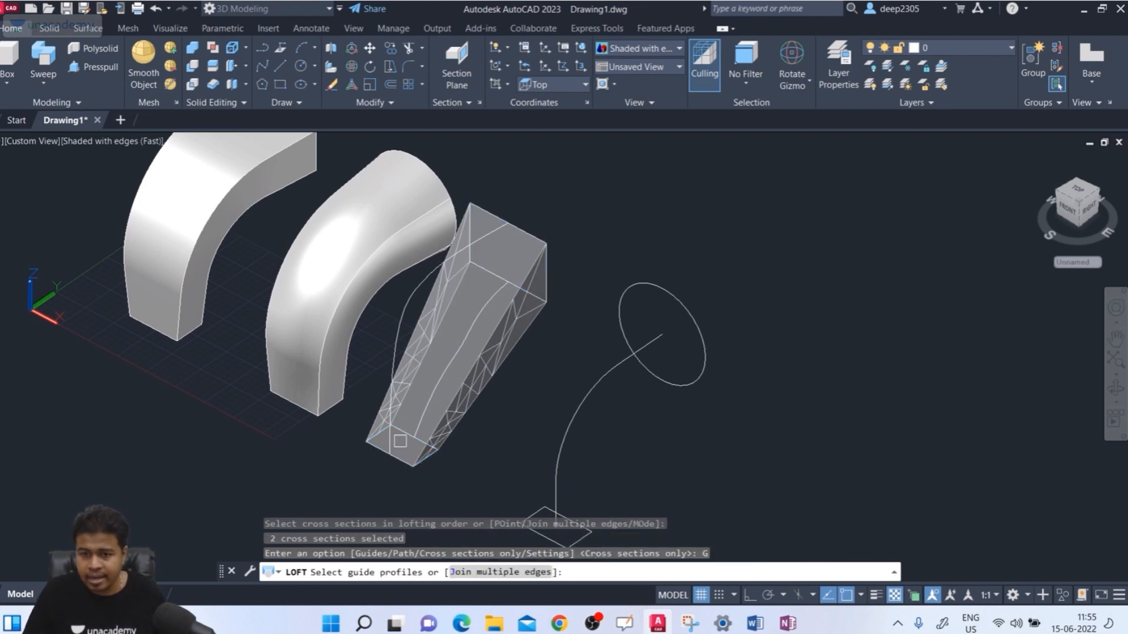
shift+middle_drag(400, 441, 476, 347)
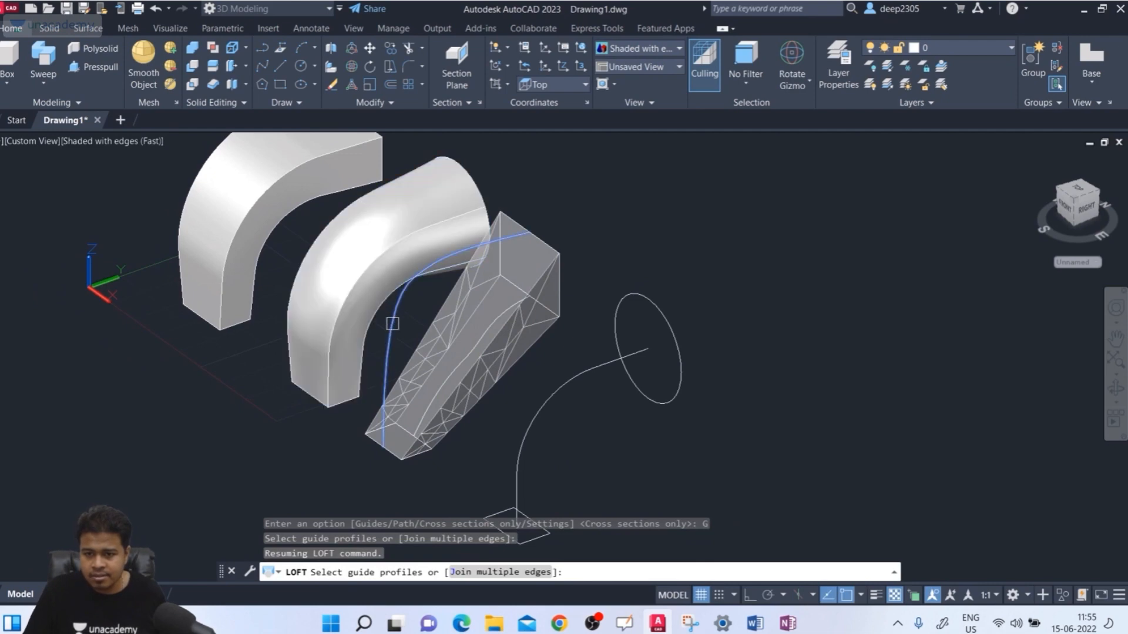
click(393, 324)
scroll(393, 324, up, 3)
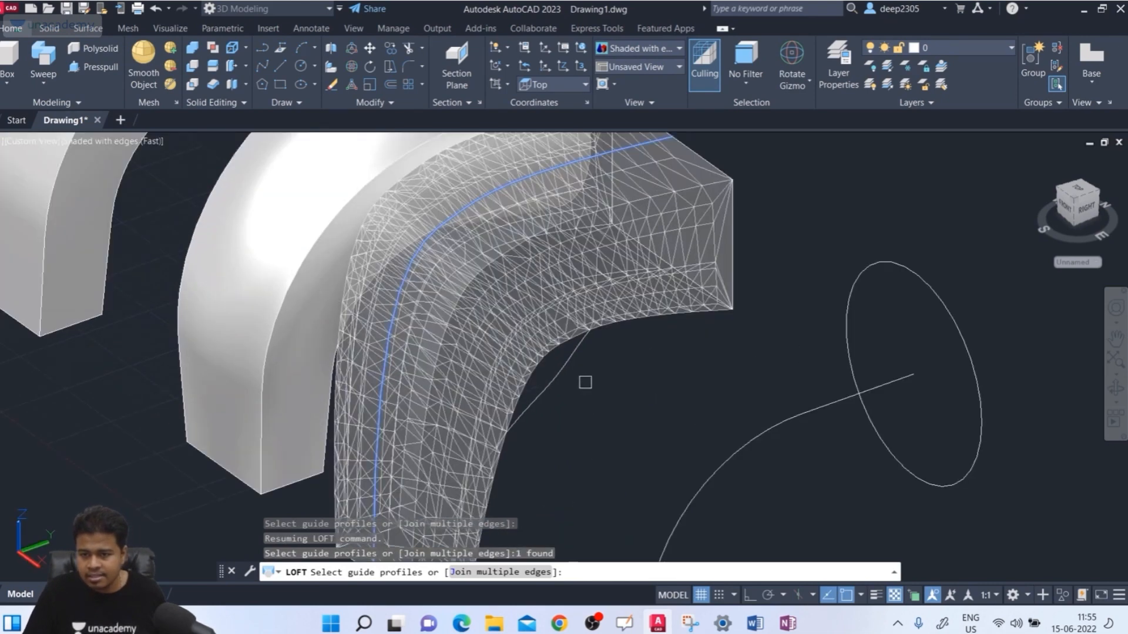
click(560, 379)
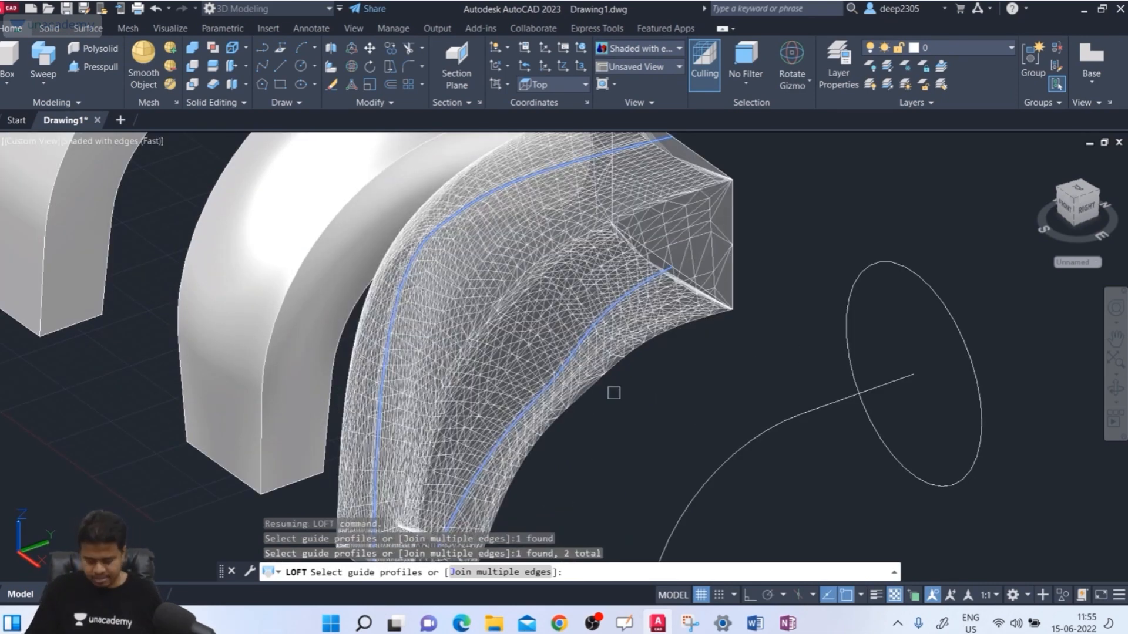
key(Return)
mouse_move(614, 393)
shift+middle_down()
mouse_move(559, 371)
mouse_move(617, 364)
mouse_move(698, 413)
mouse_move(679, 465)
mouse_move(574, 451)
mouse_move(623, 373)
mouse_move(655, 396)
mouse_move(640, 438)
mouse_move(599, 396)
mouse_move(594, 327)
mouse_move(536, 325)
shift+middle_up()
key(Return)
scroll(629, 427, down, 4)
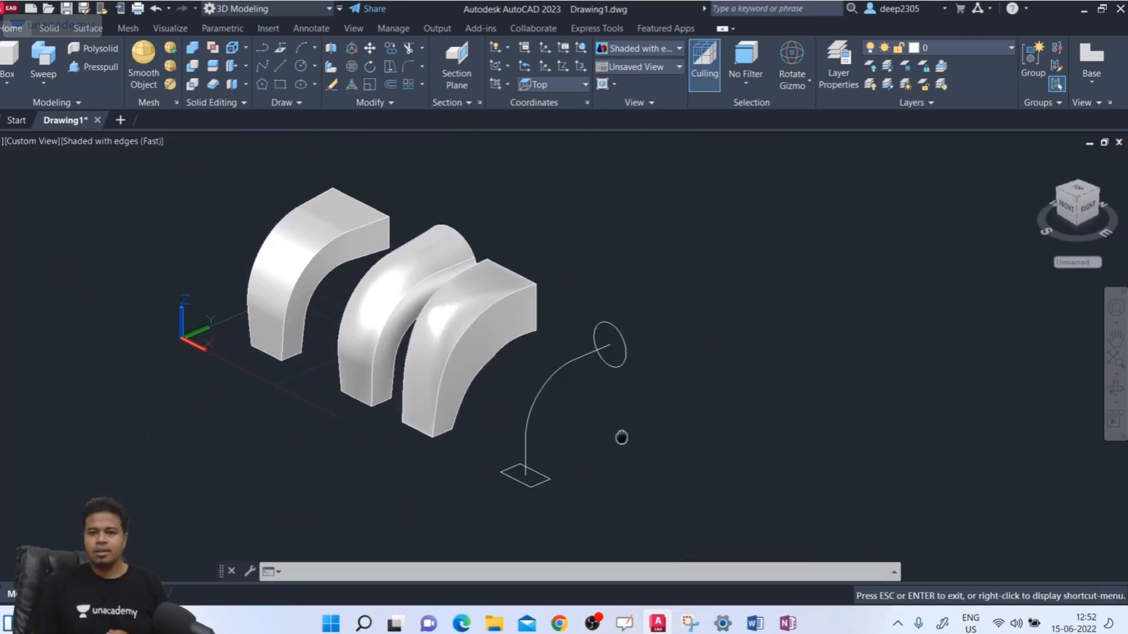
key(Escape)
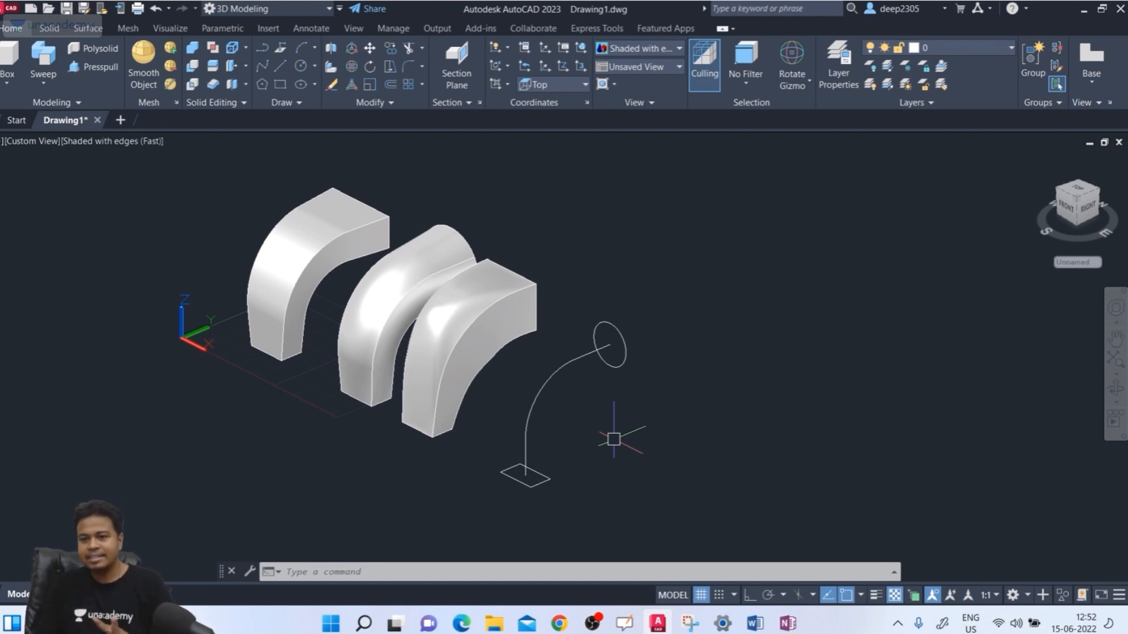
middle_drag(614, 467, 586, 468)
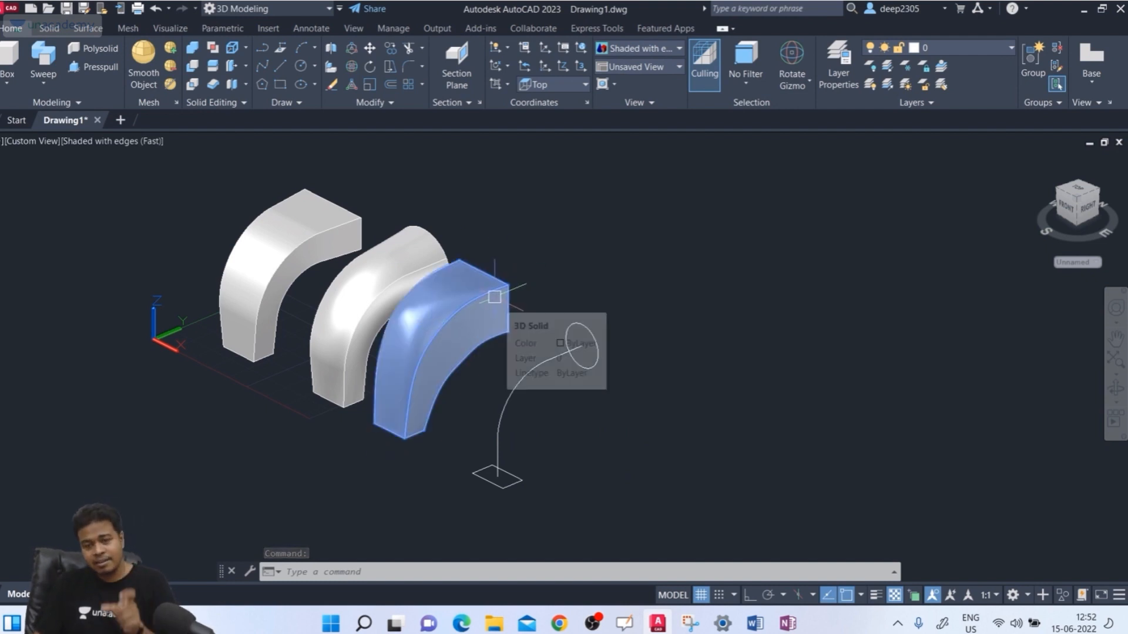
scroll(537, 493, up, 2)
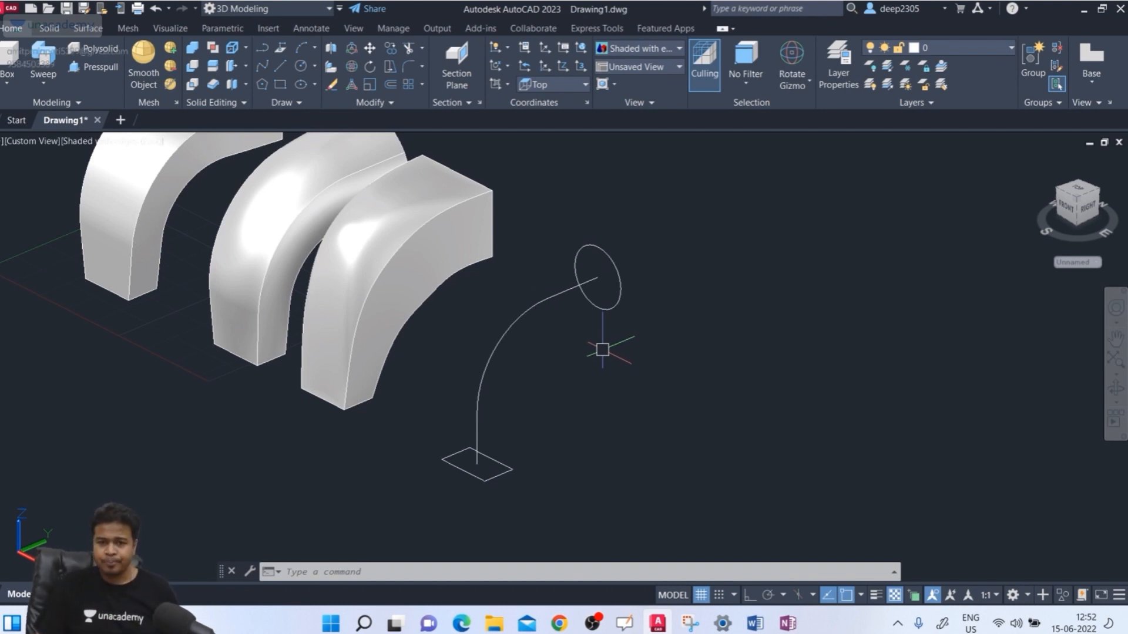
scroll(602, 350, down, 2)
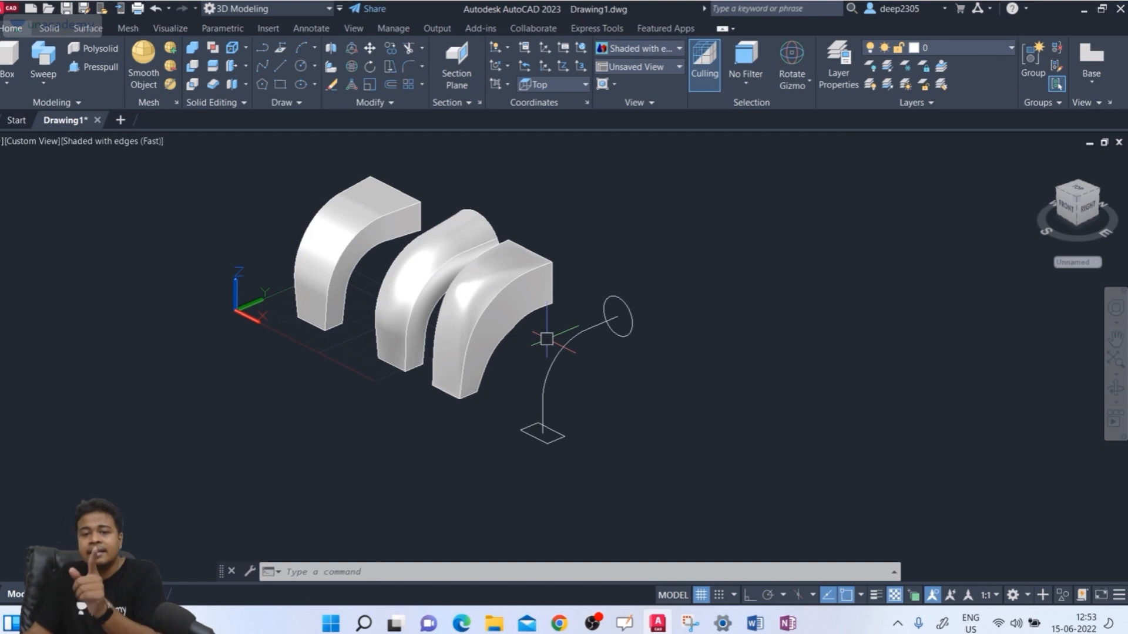
In the Right UCS, draw a polyline from the small rectangle's edge midpoint along the outer side of the curved path, ending just short of the circle
click(552, 86)
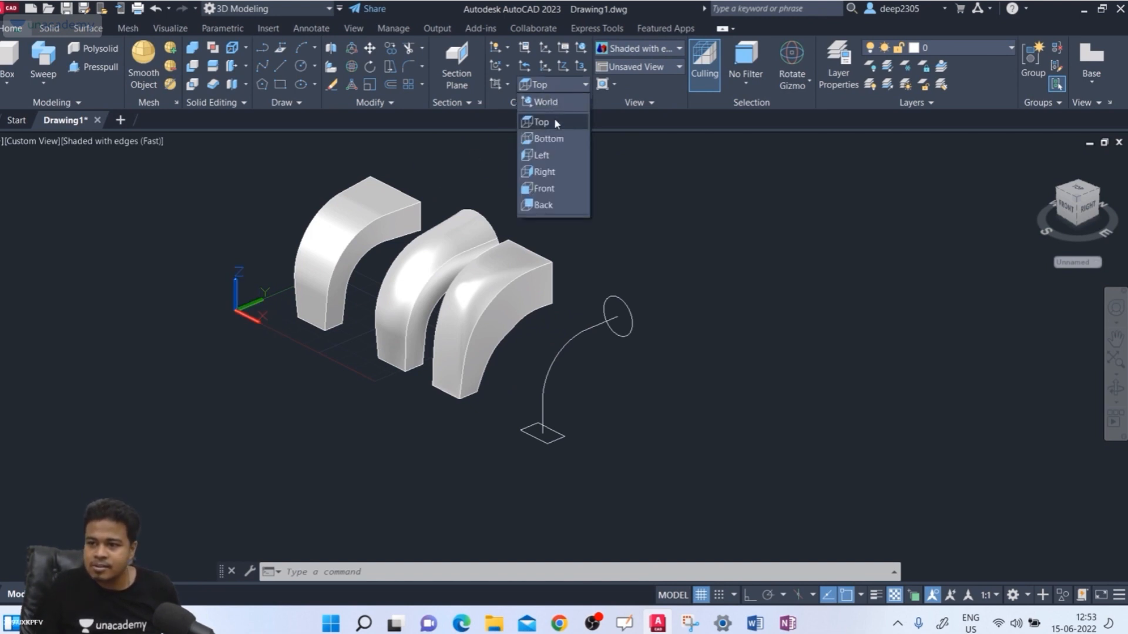
click(558, 174)
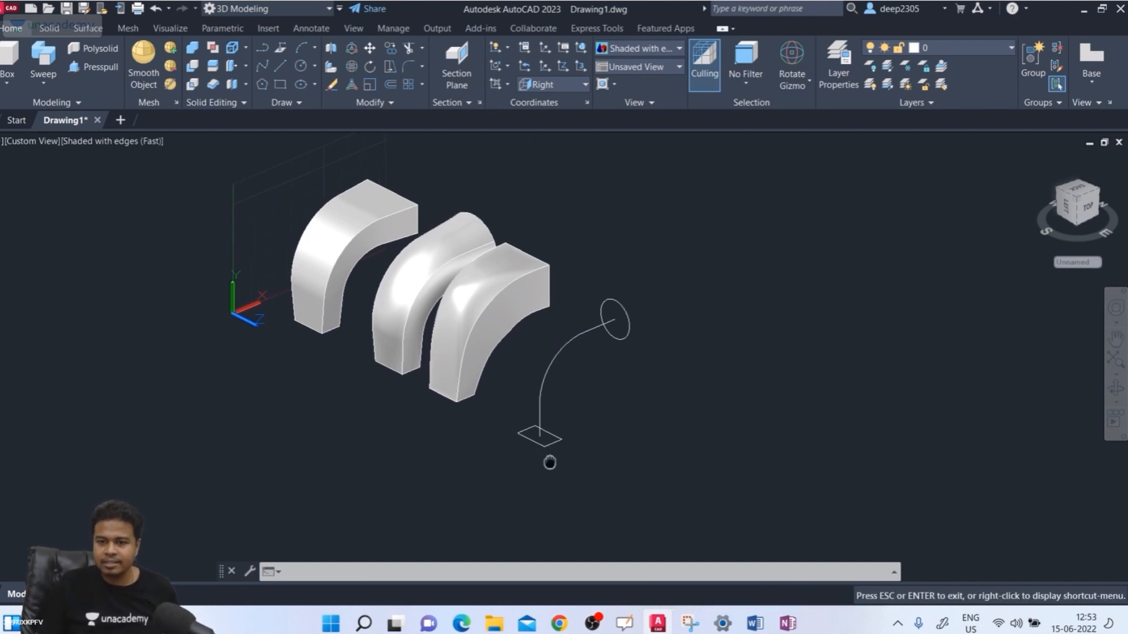
middle_drag(543, 436, 442, 473)
text(l)
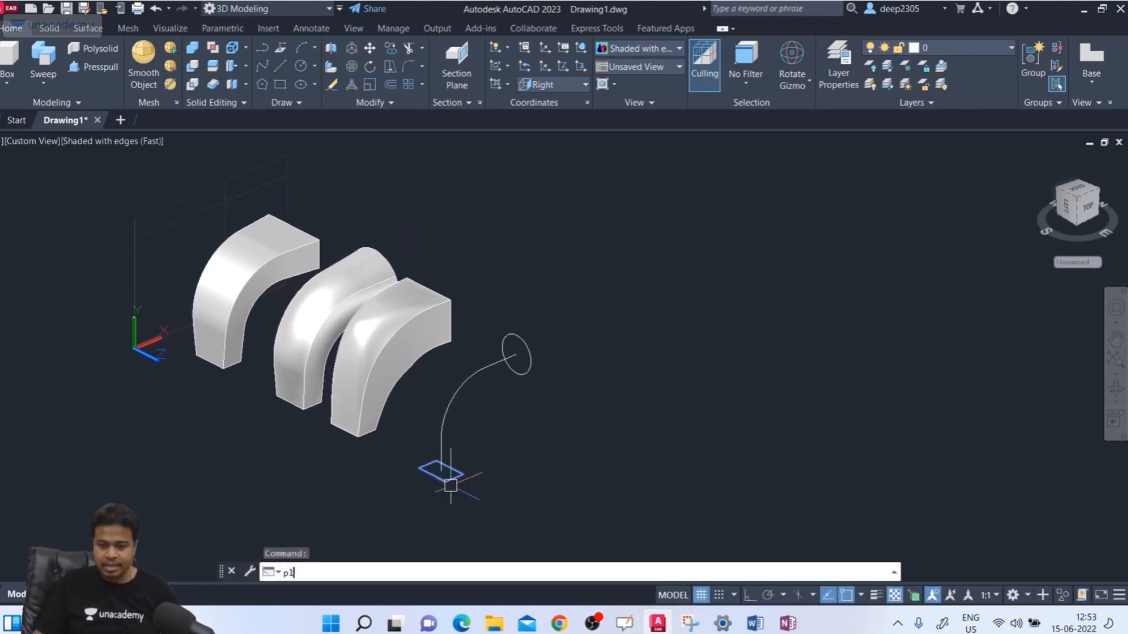
key(Return)
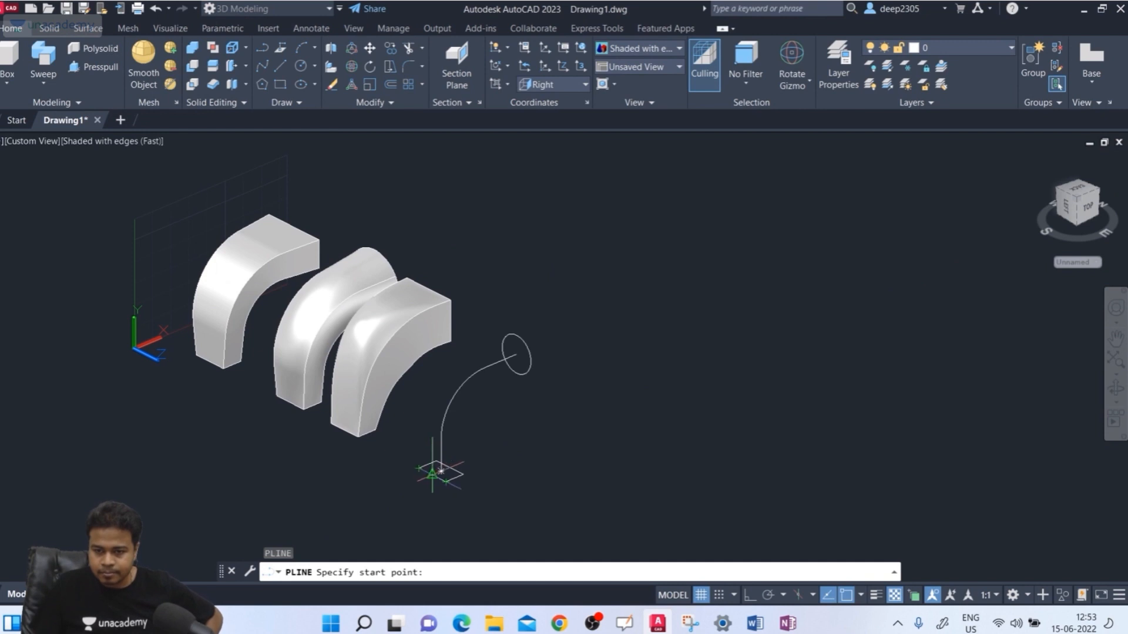
scroll(440, 470, up, 3)
click(458, 464)
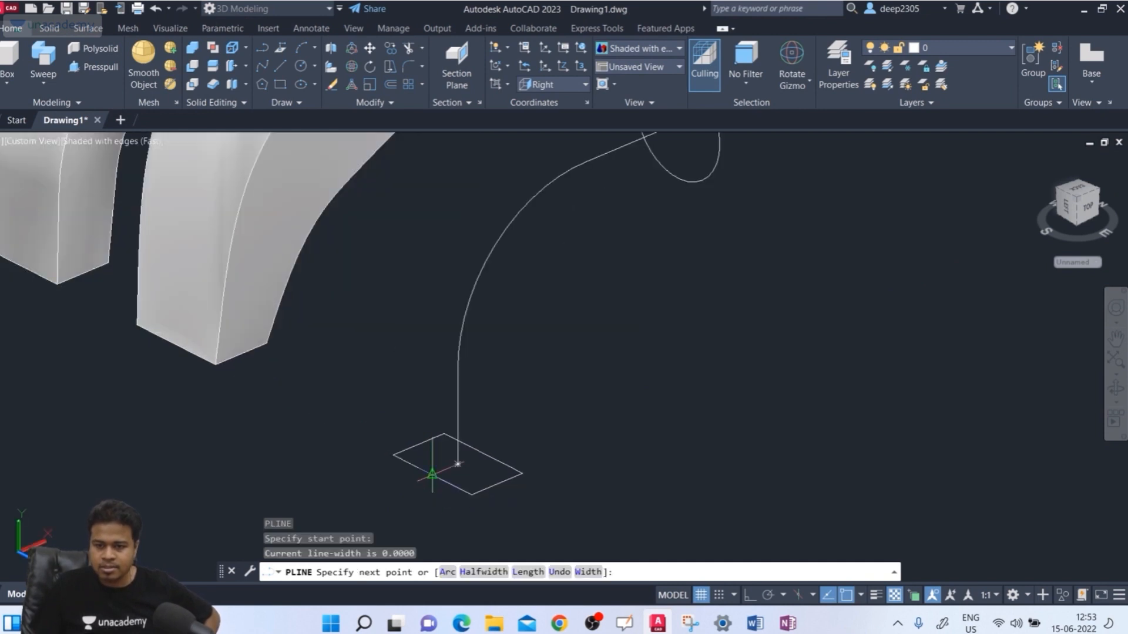
click(449, 229)
shift+middle_drag(448, 229, 297, 372)
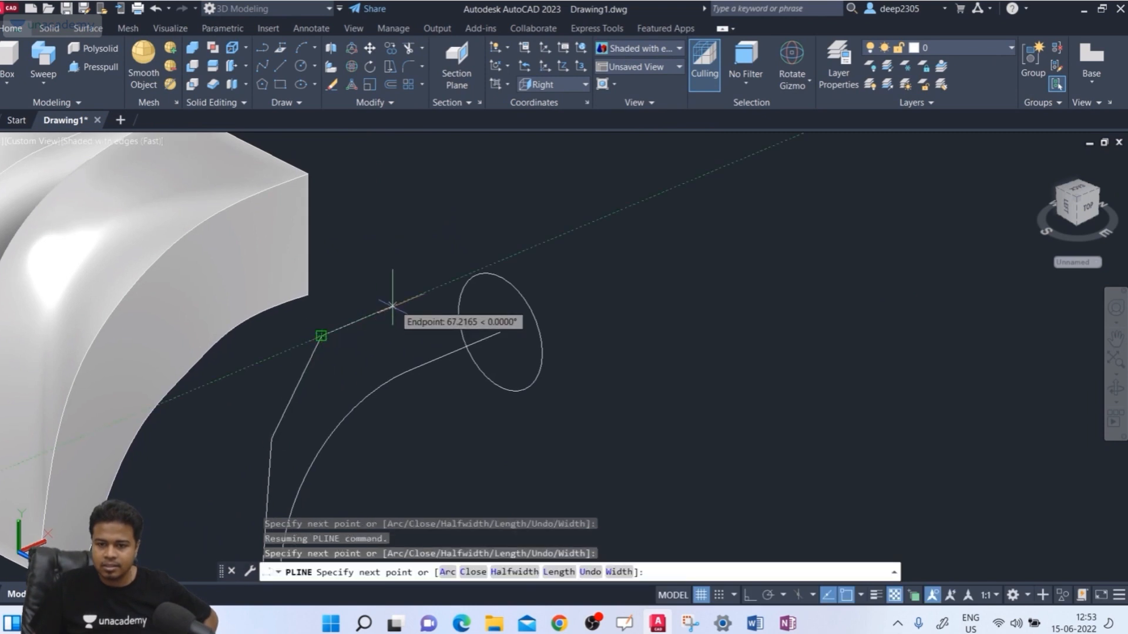
click(432, 318)
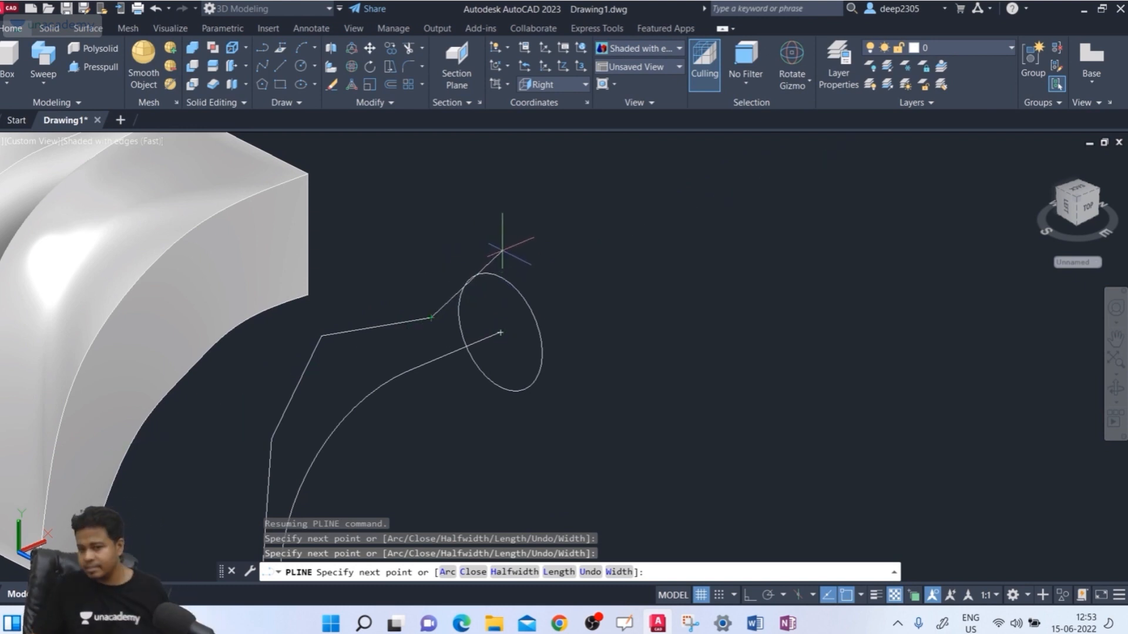
key(Return)
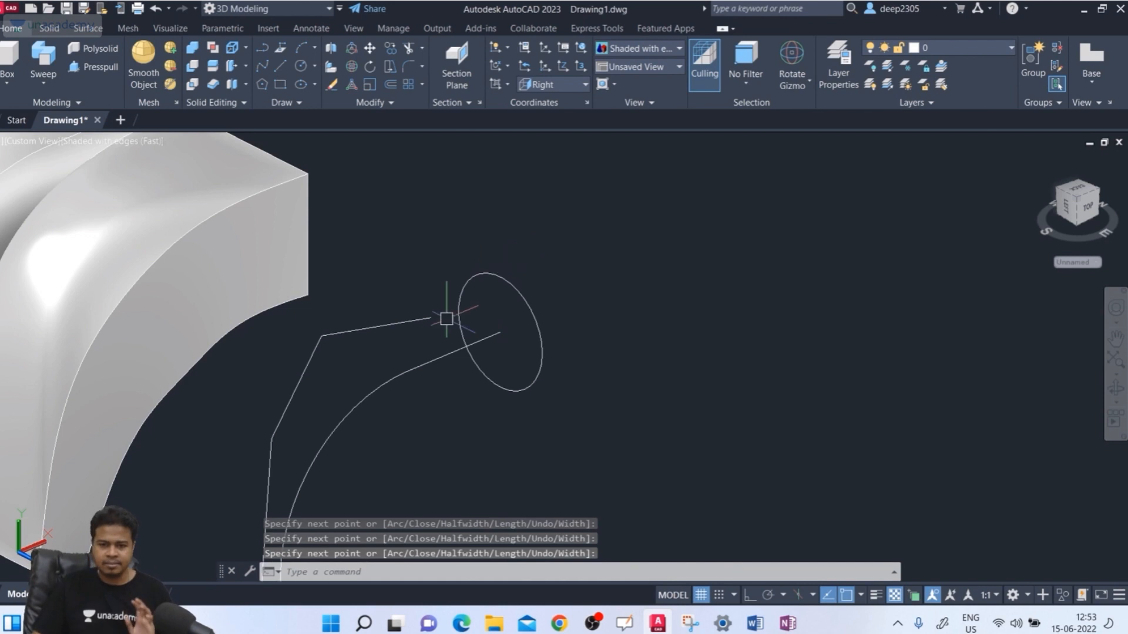
middle_drag(426, 337, 448, 259)
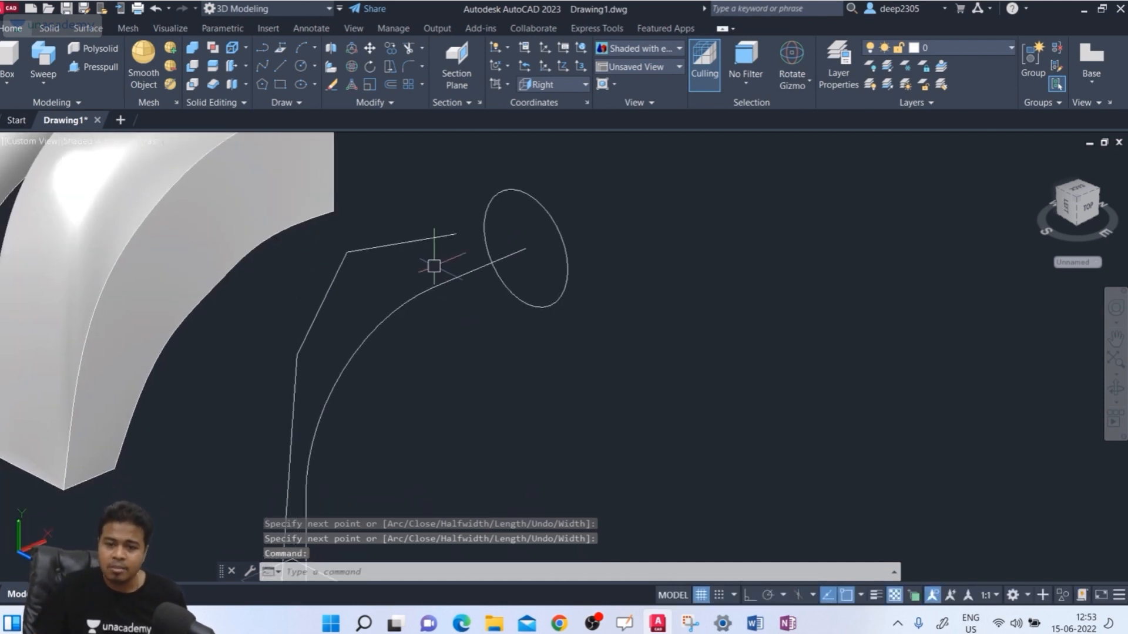
scroll(433, 259, down, 2)
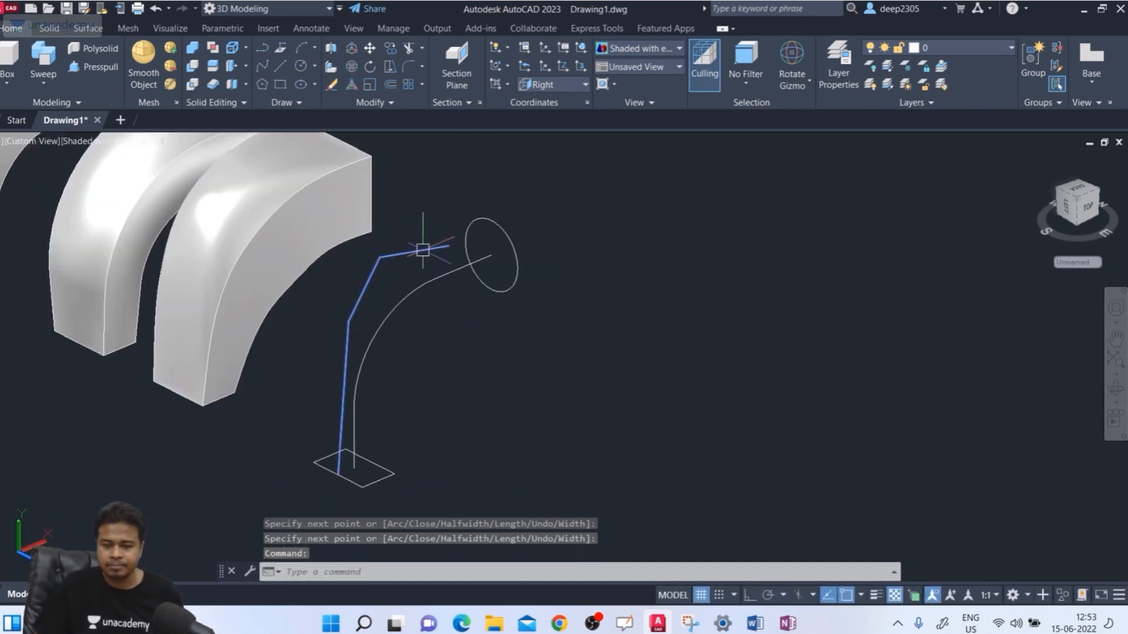
middle_drag(426, 247, 397, 286)
text(l)
key(Return)
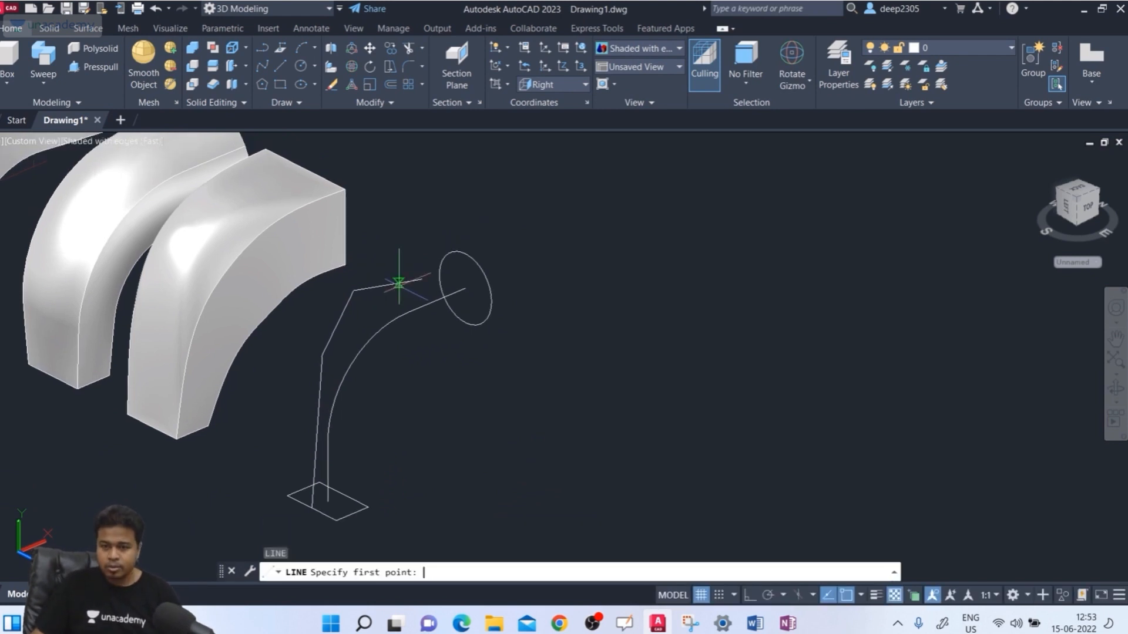
click(422, 279)
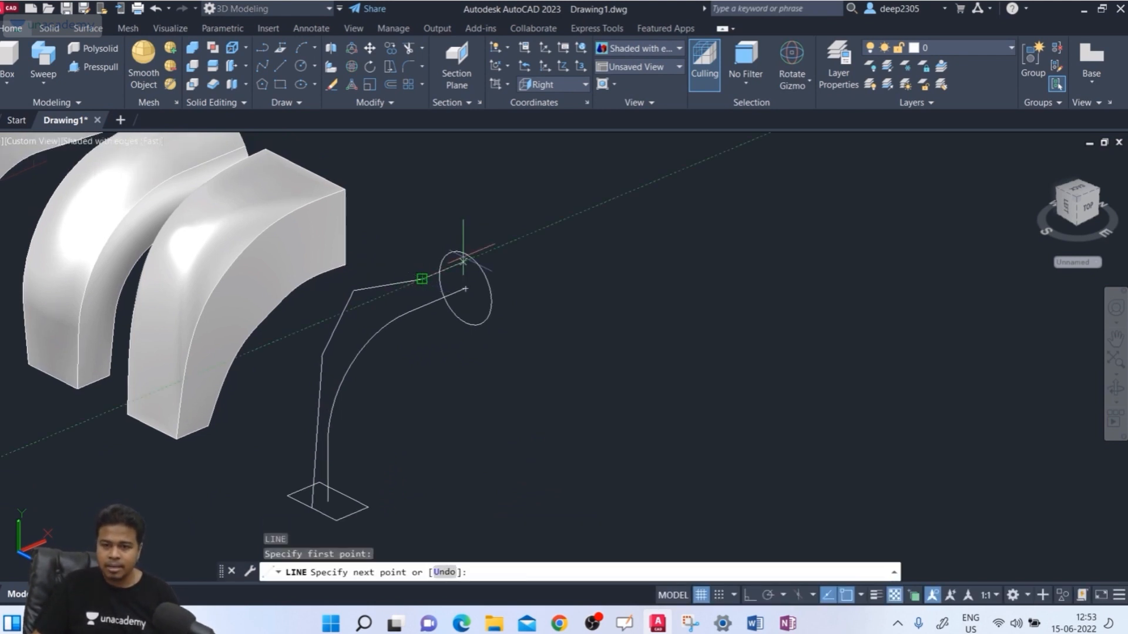
scroll(465, 251, up, 5)
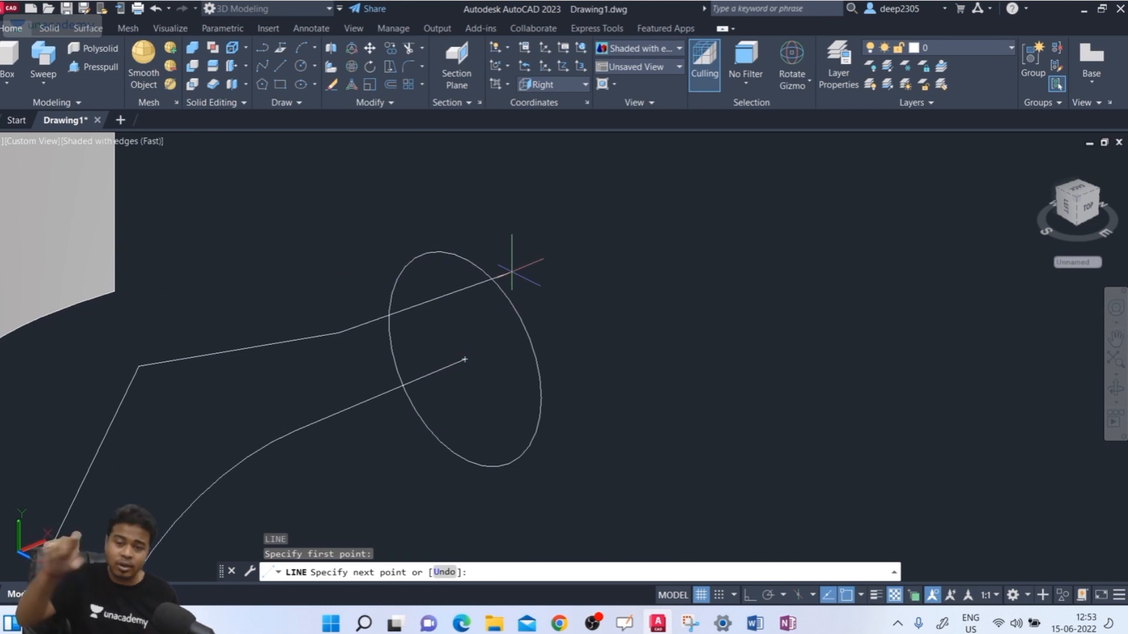
key(Escape)
scroll(512, 272, down, 5)
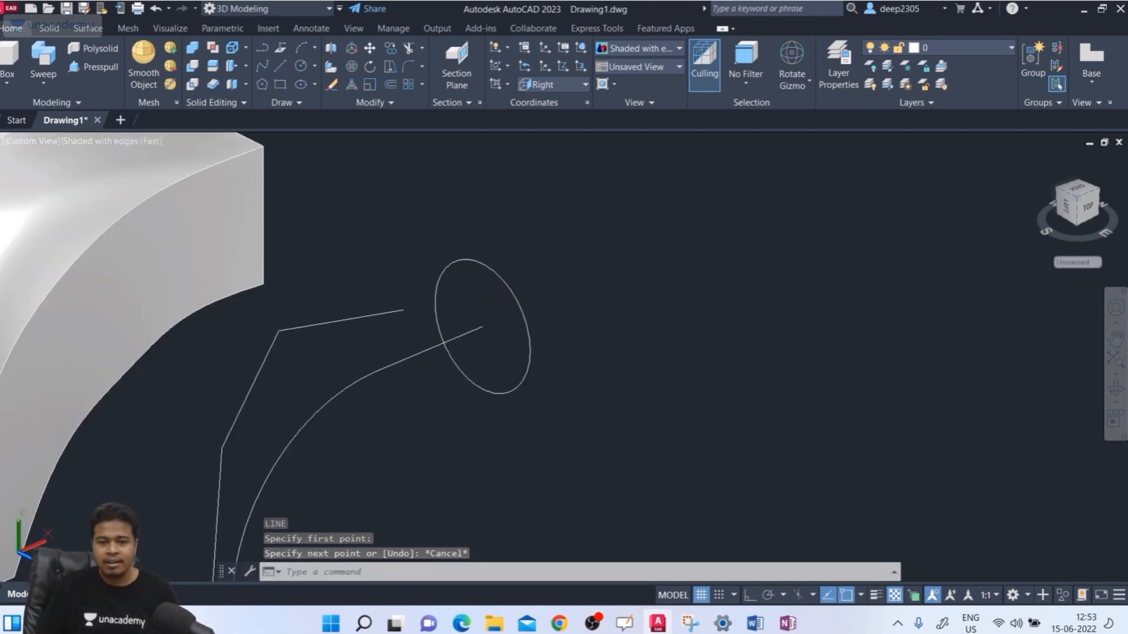
Set the UCS to Top
middle_drag(511, 267, 561, 394)
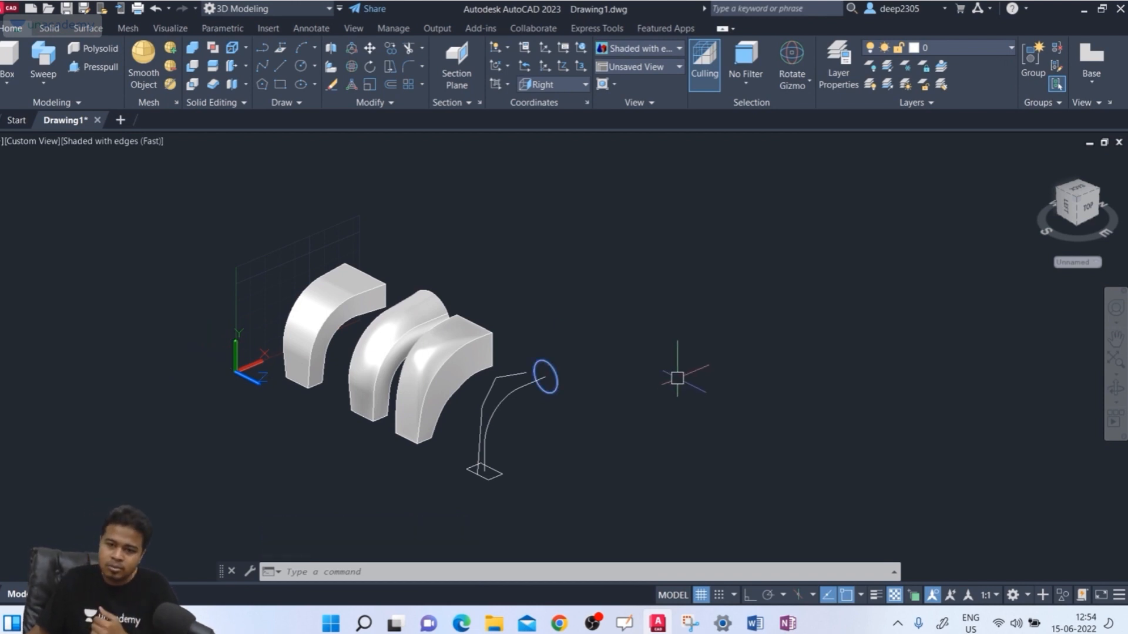
scroll(535, 385, up, 3)
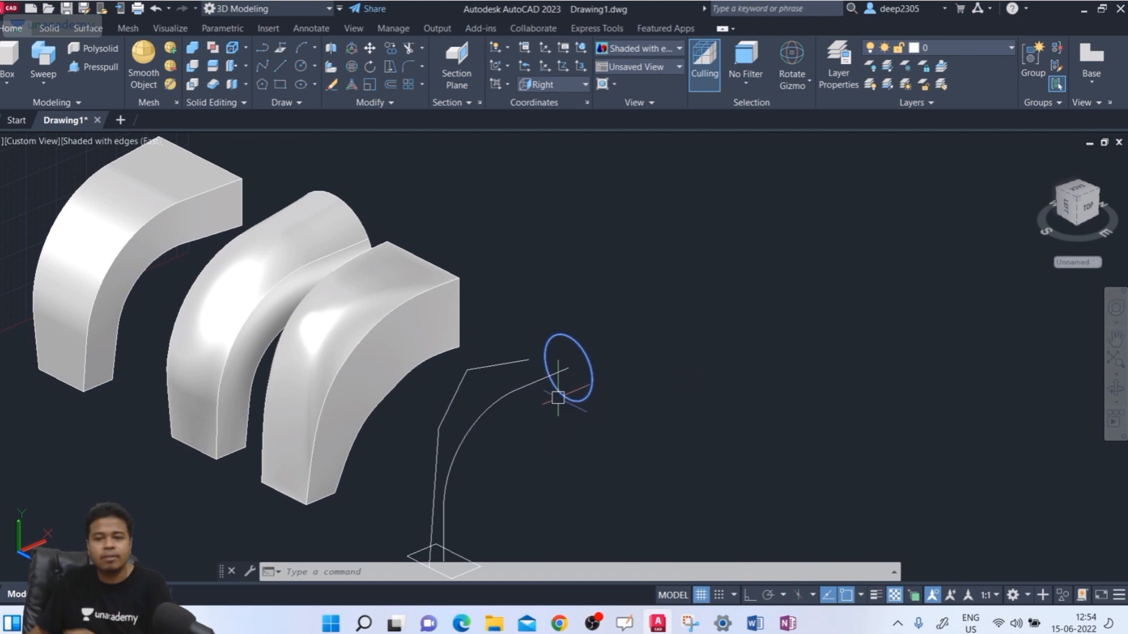
scroll(539, 406, down, 2)
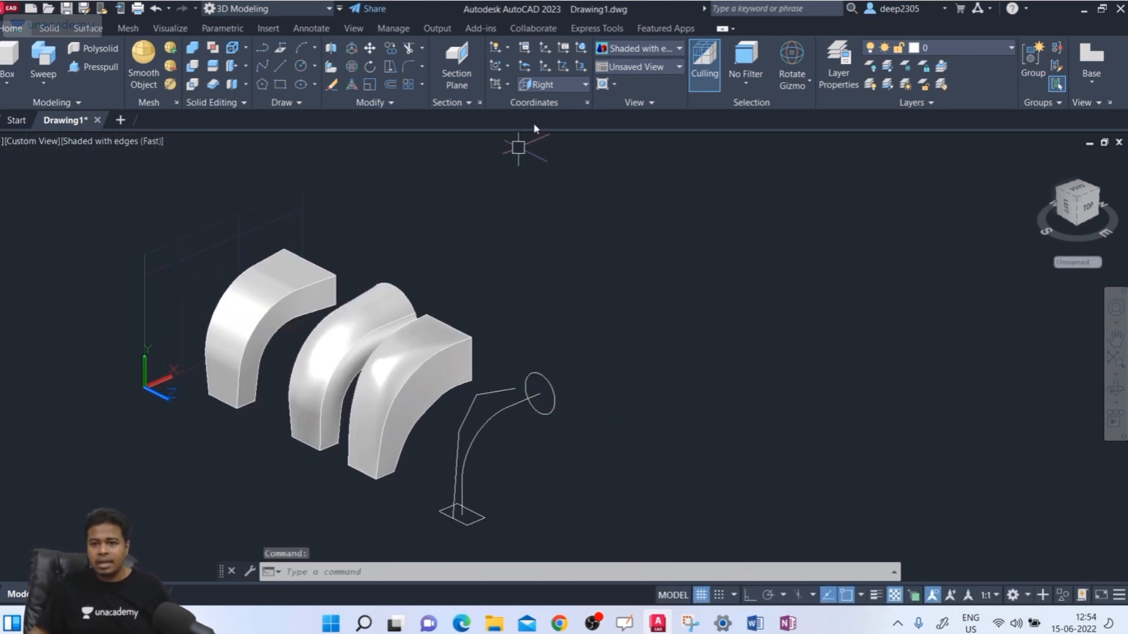
click(549, 88)
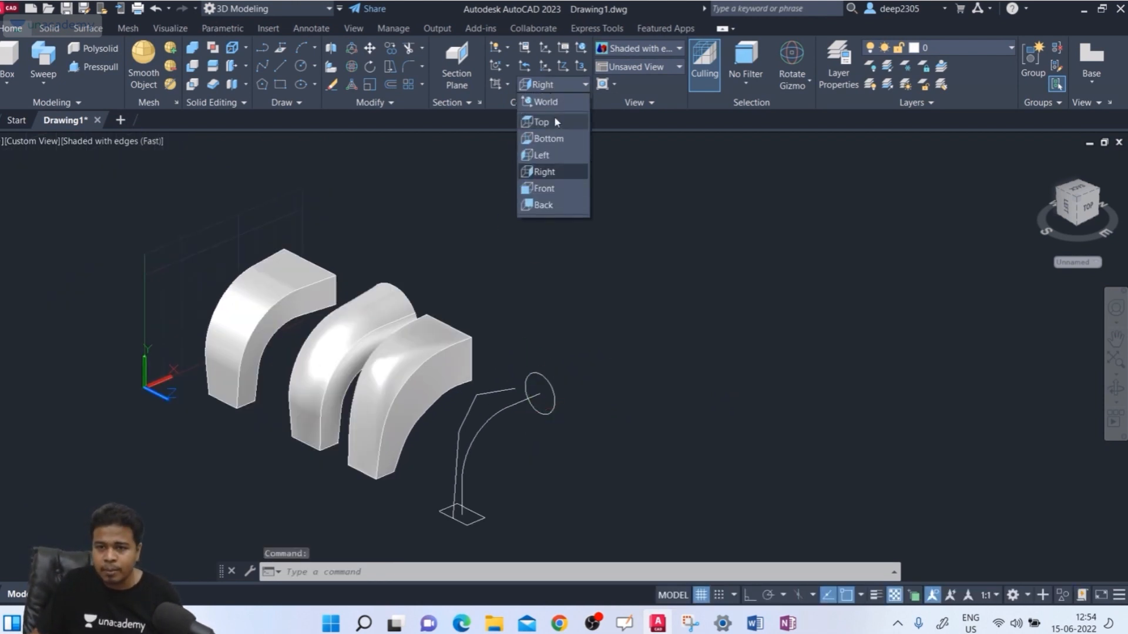
click(555, 115)
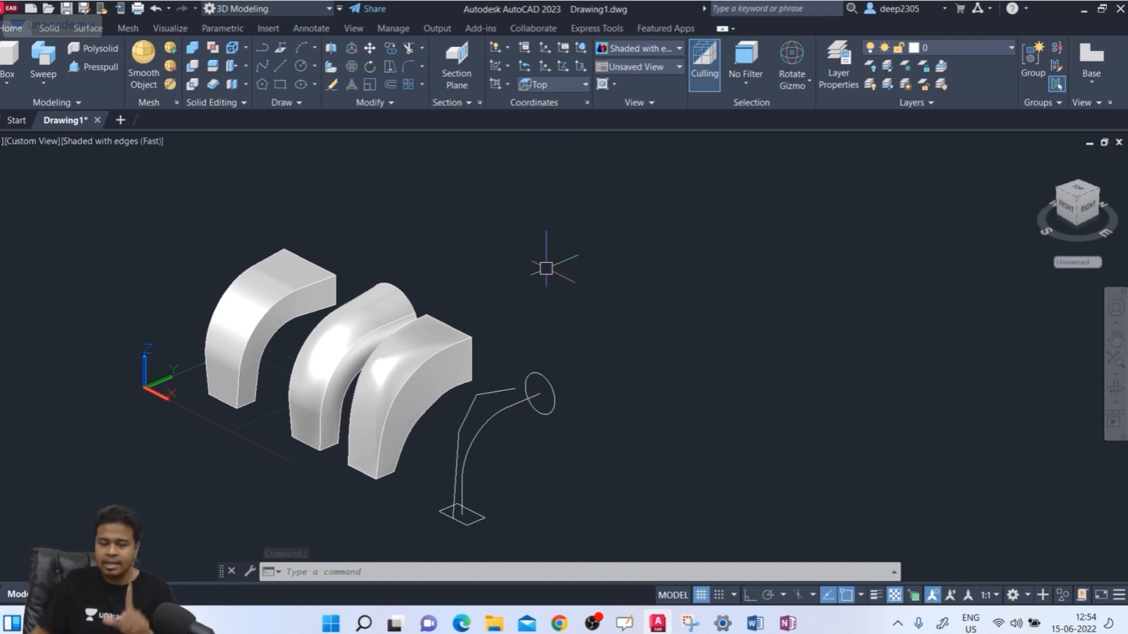
middle_drag(580, 366, 610, 350)
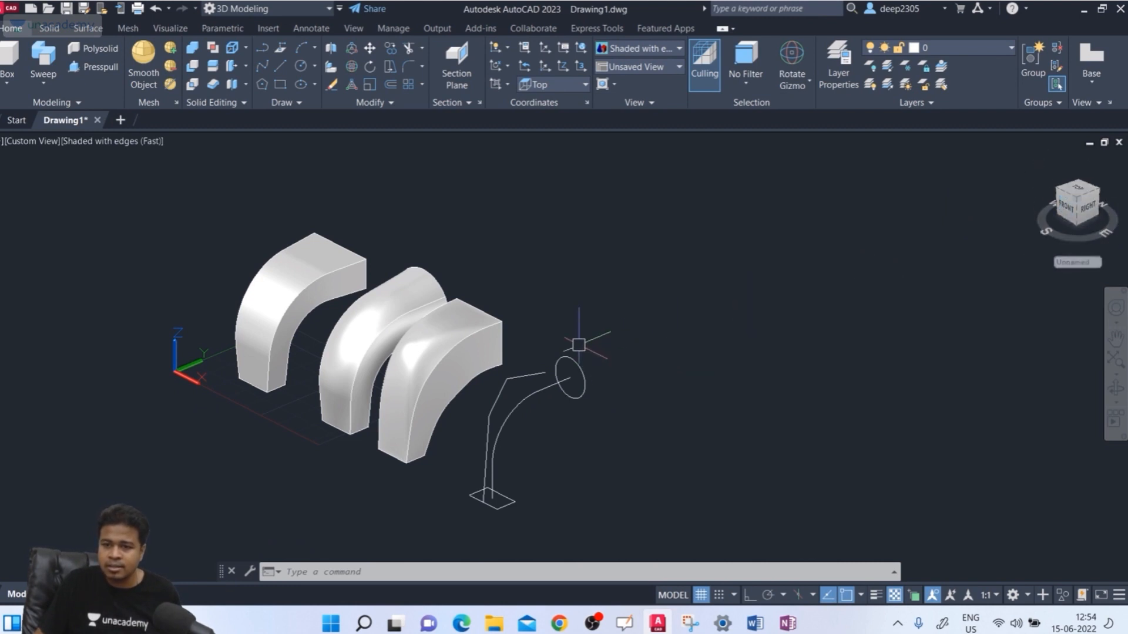
Set the UCS to Front and draw a line from the open end of the outer polyline to the circle's upper quadrant
click(564, 86)
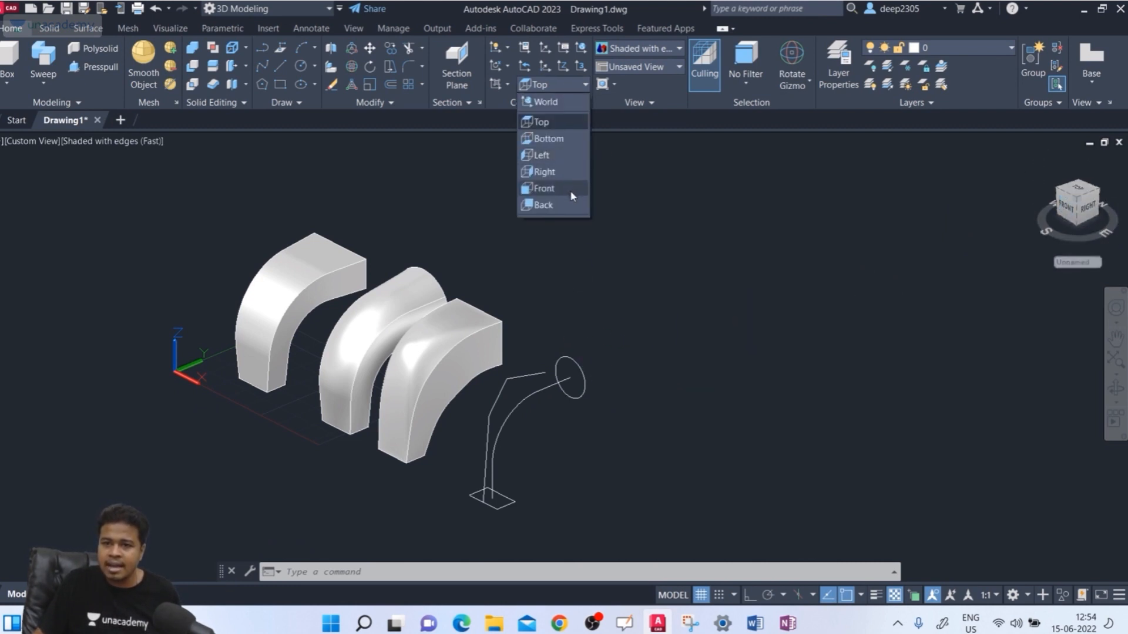
click(544, 188)
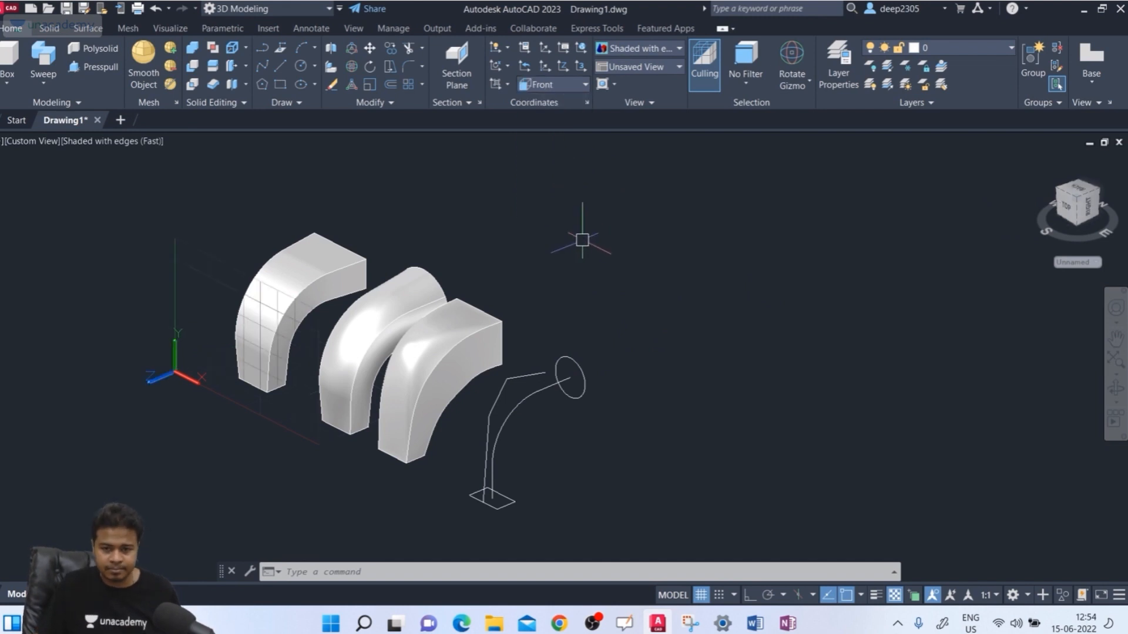
scroll(582, 375, up, 3)
middle_drag(584, 375, 569, 373)
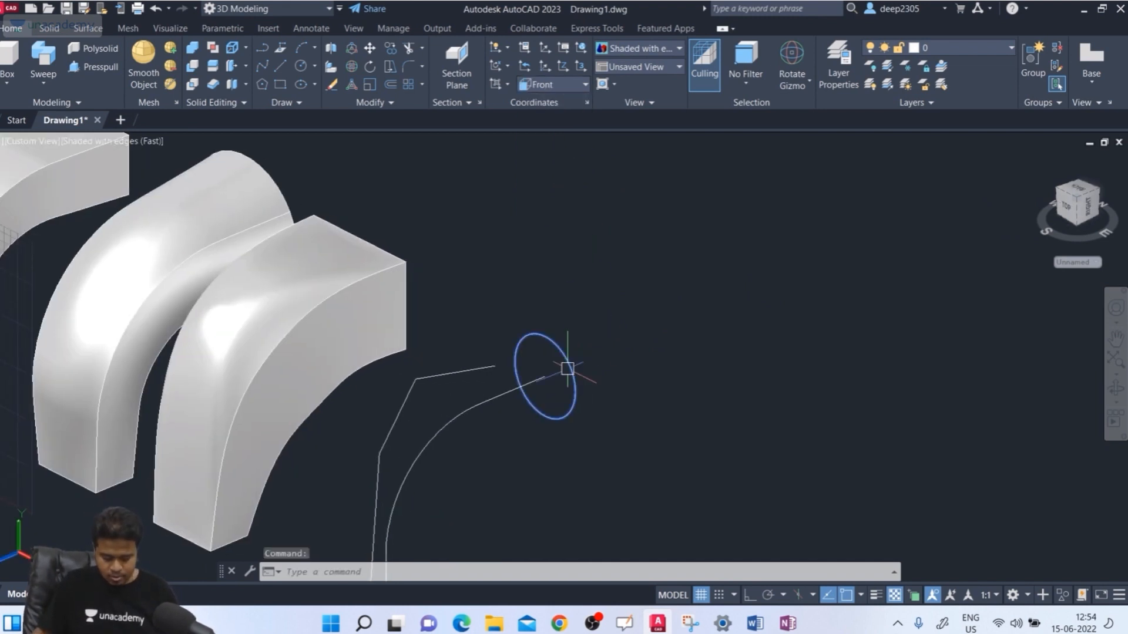
text(l)
key(Return)
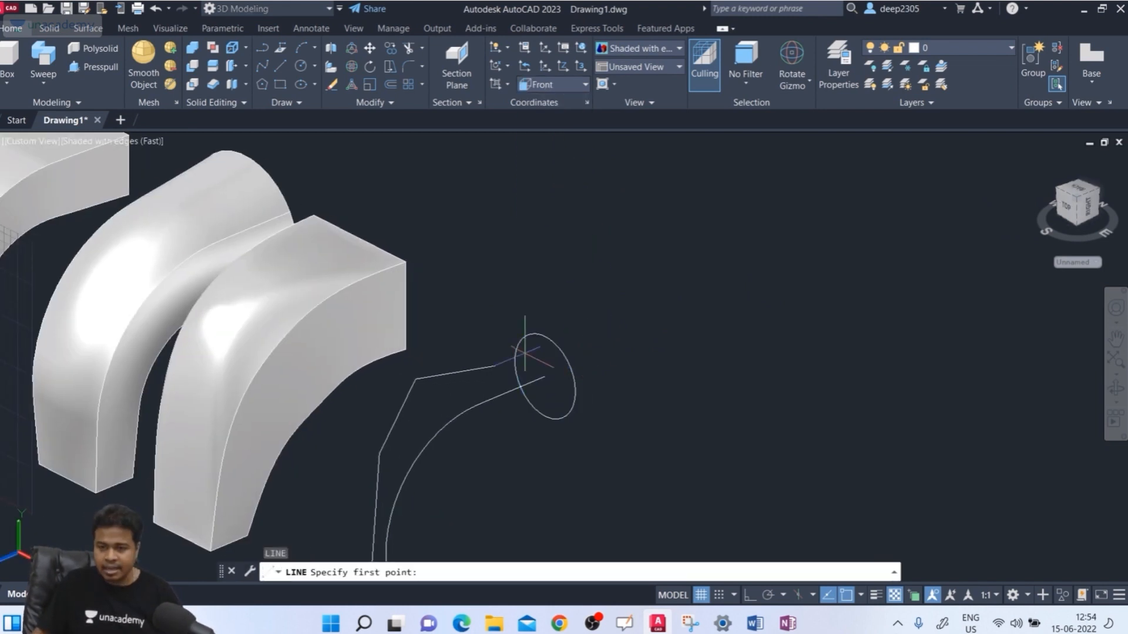
click(494, 366)
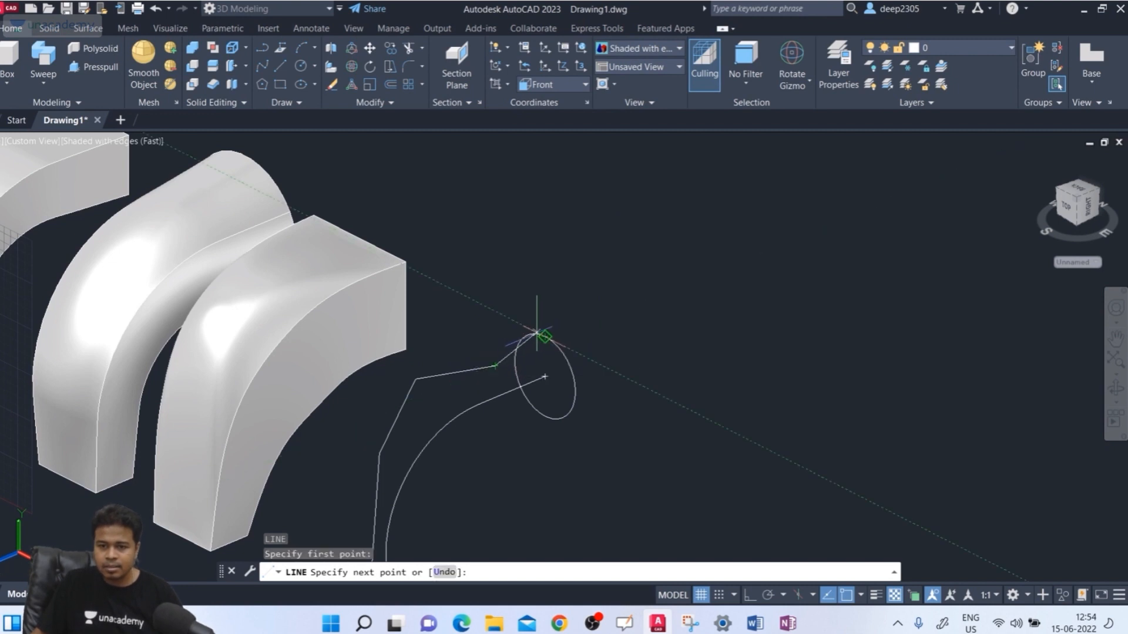
click(545, 337)
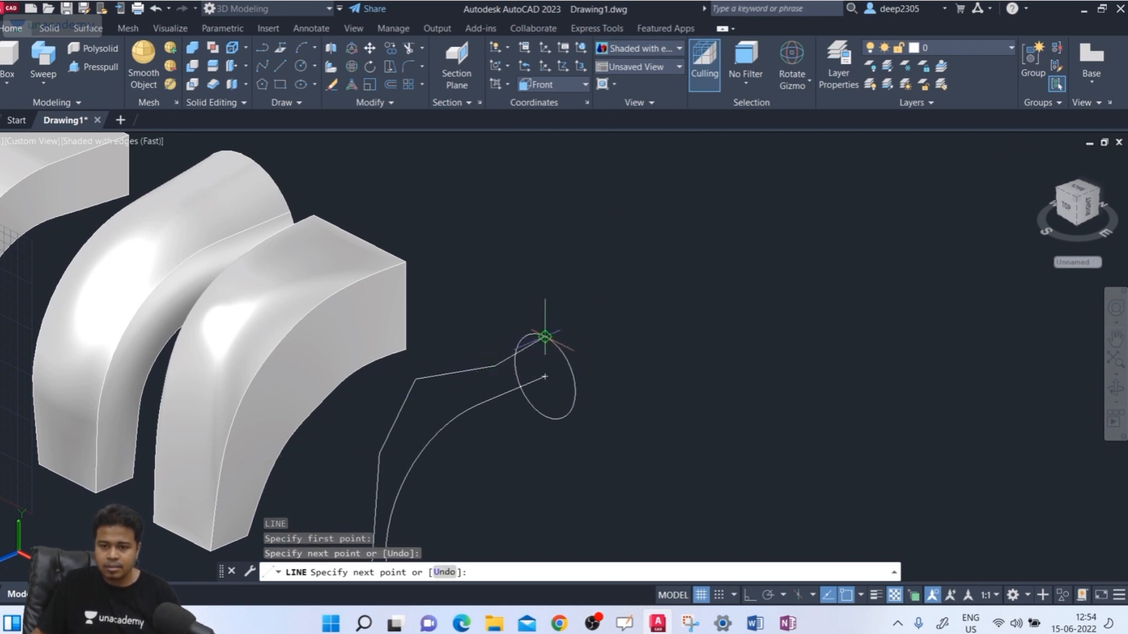
key(Escape)
scroll(552, 371, up, 3)
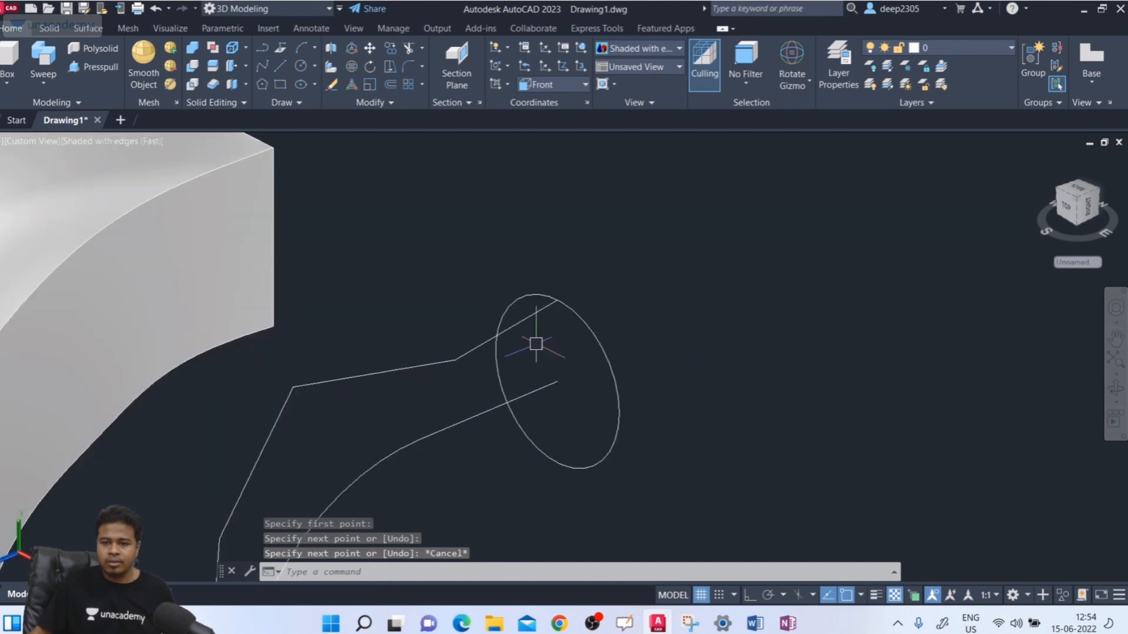
scroll(536, 315, down, 3)
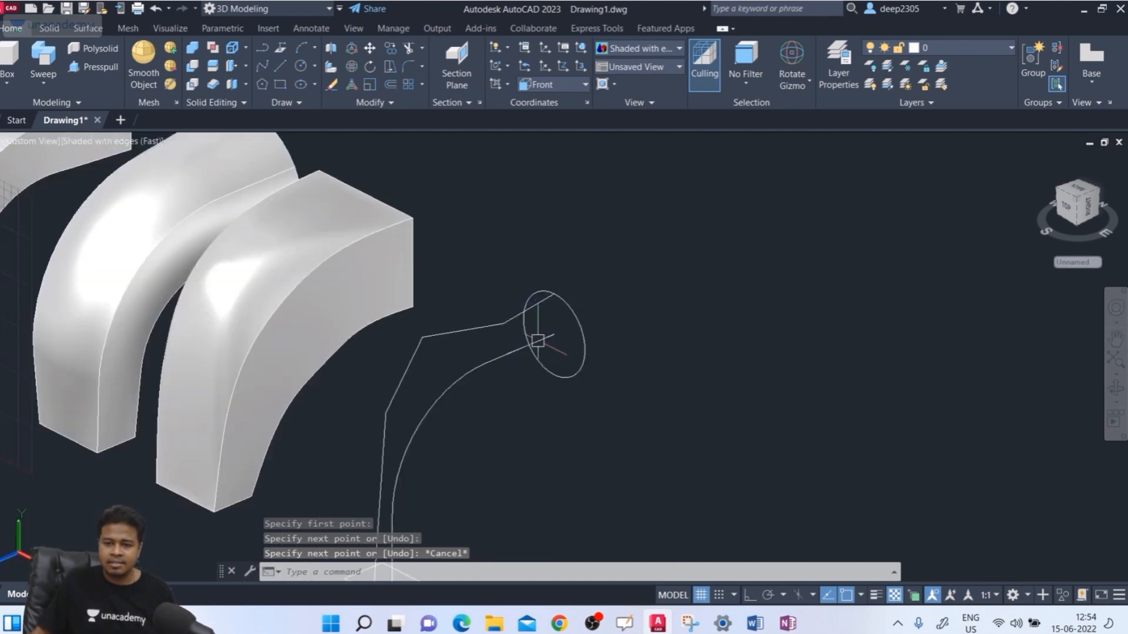
Join the outer polyline and the short line at the circle into one polyline
mouse_move(521, 385)
middle_down()
mouse_move(550, 358)
mouse_move(535, 375)
middle_up()
key(Escape)
key(Escape)
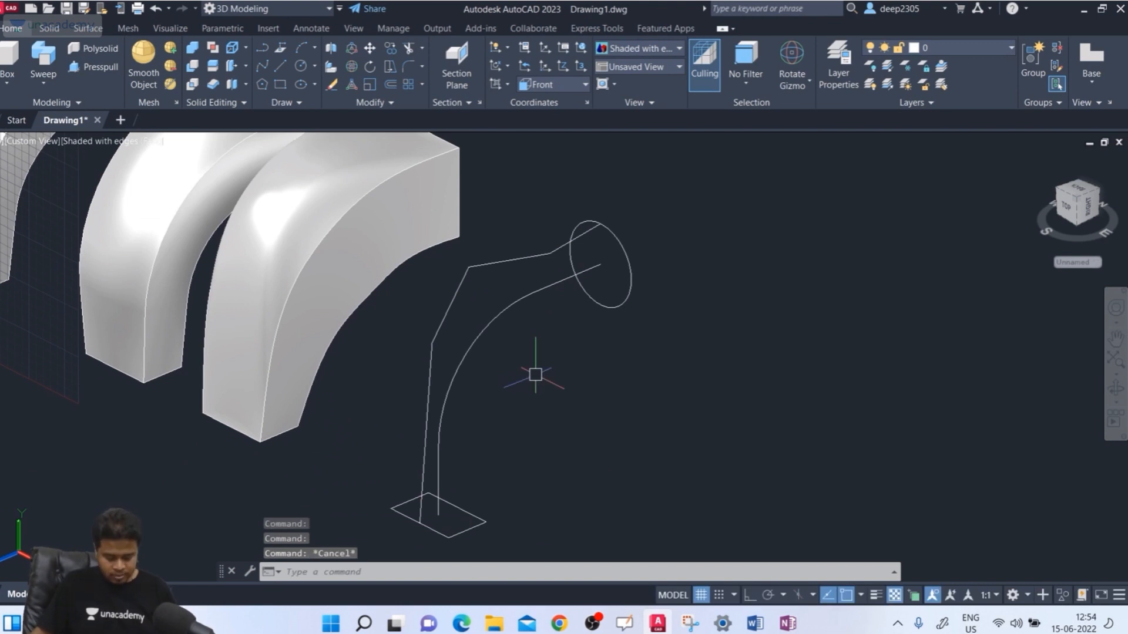
key(Return)
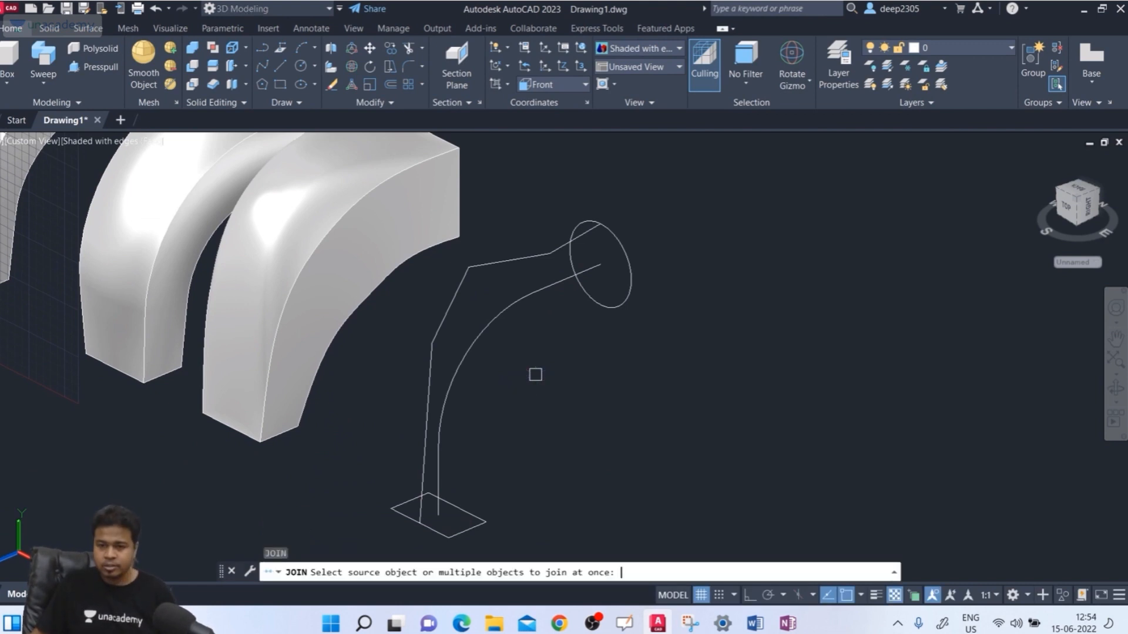
click(494, 259)
click(559, 244)
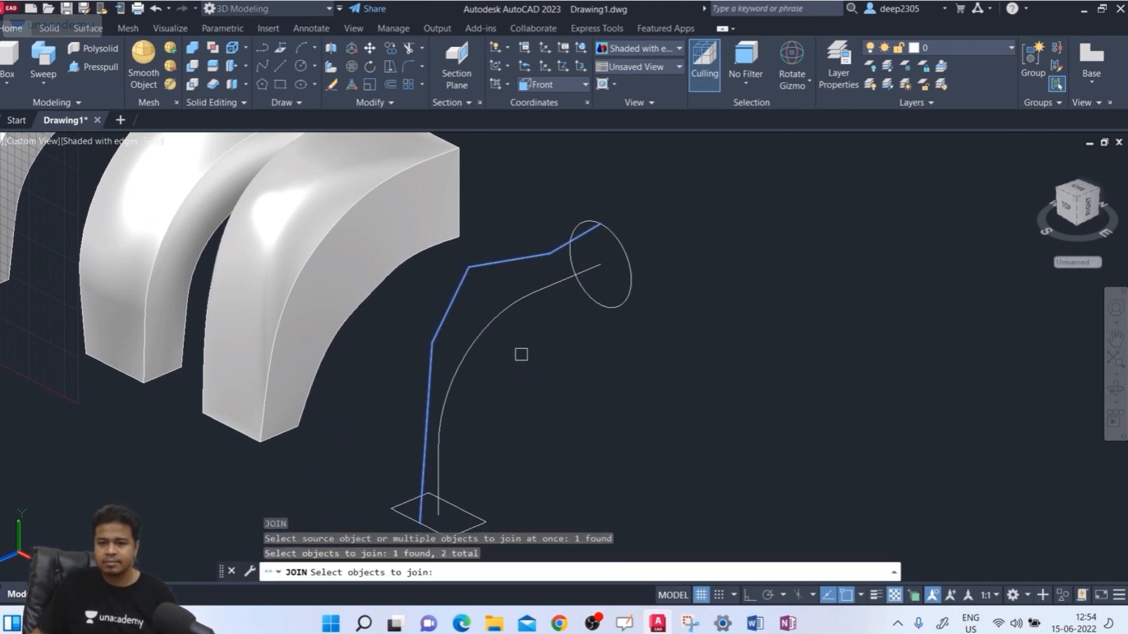
key(Return)
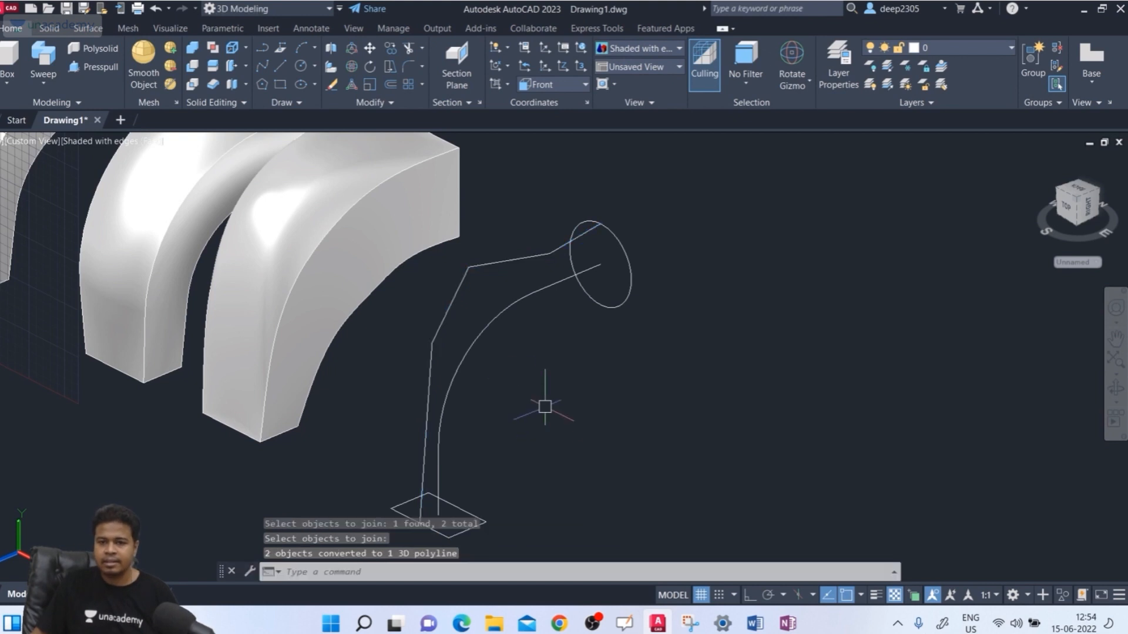
Apply Spline Fit to the joined outer polyline between the rectangle and the circle
click(492, 263)
right_click(493, 259)
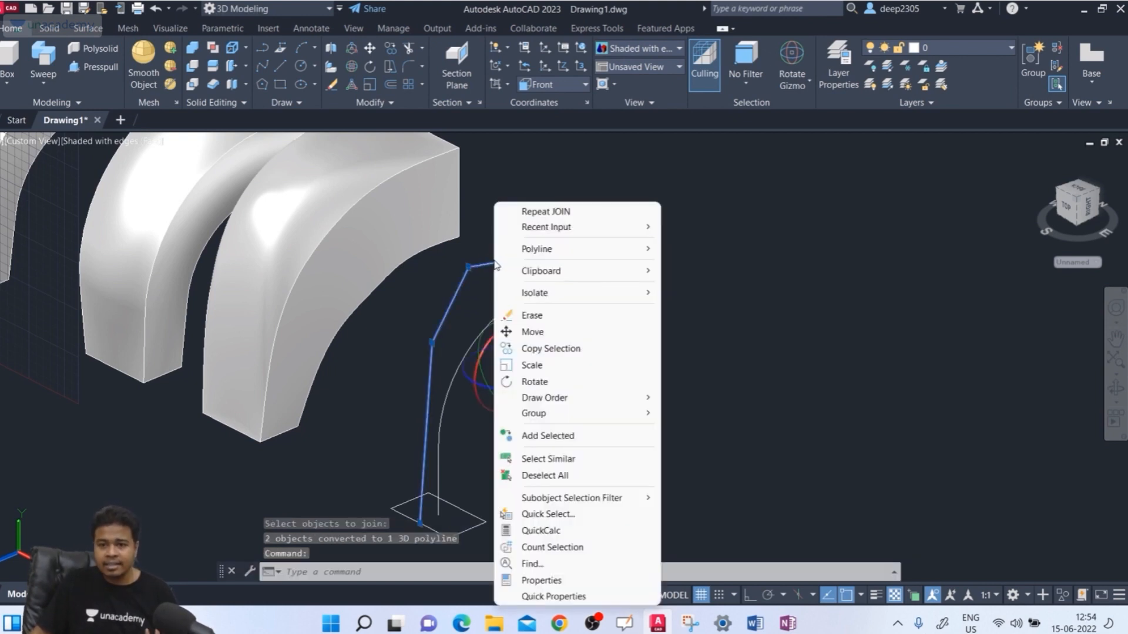
mouse_move(523, 253)
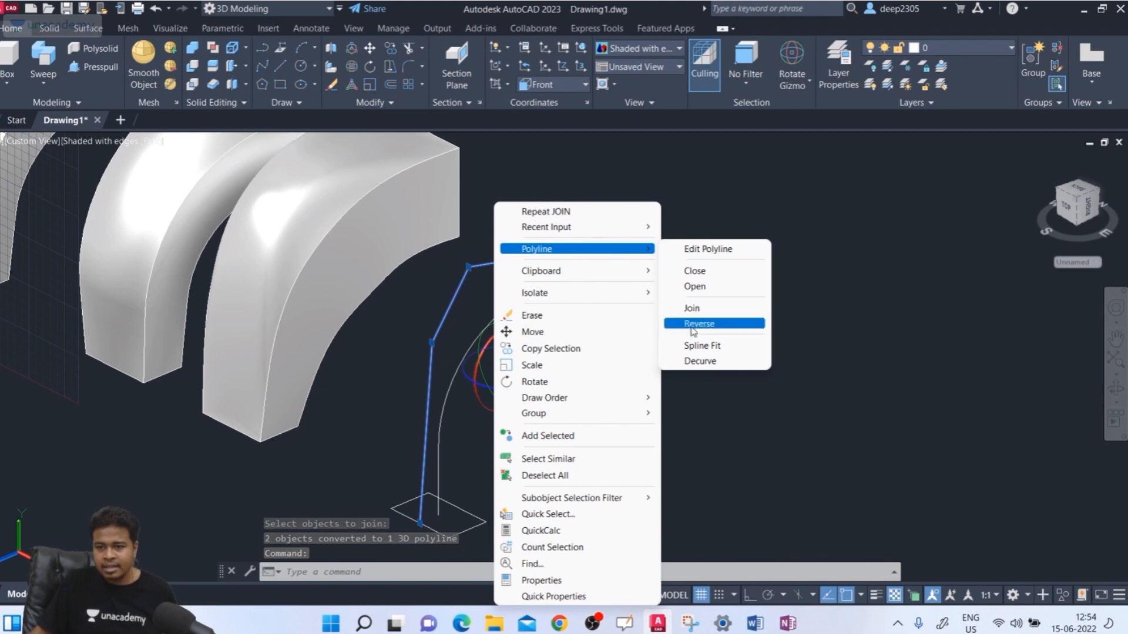
click(699, 345)
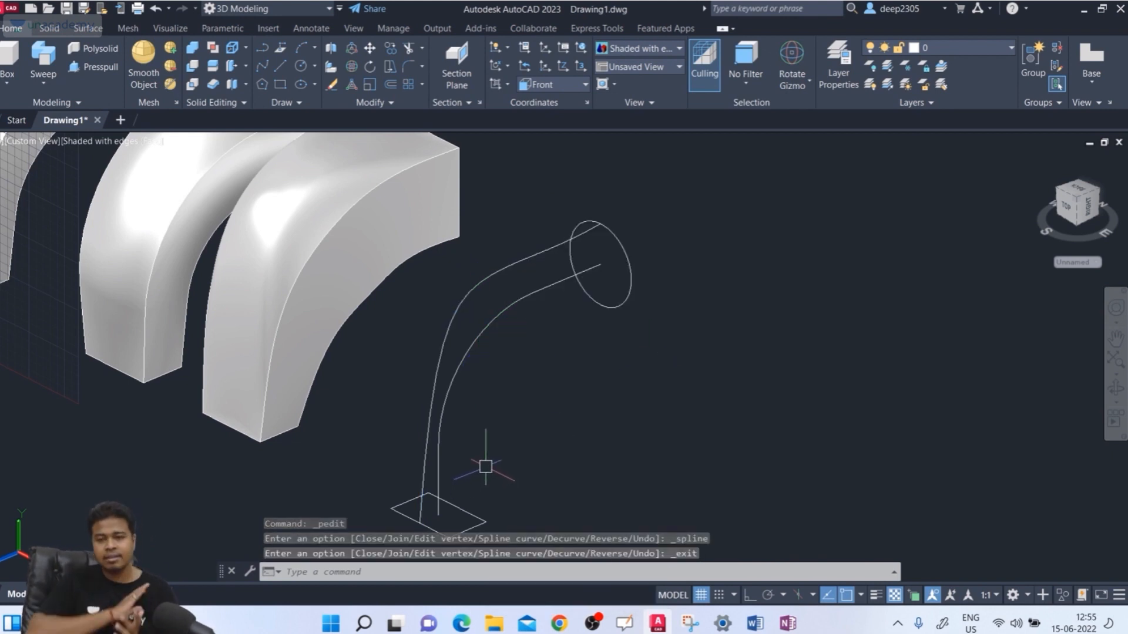
In the Front UCS, draw a two-segment polyline from the rectangle's opposite edge midpoint along the inner side of the path, ending short of the circle
mouse_move(515, 460)
middle_down()
mouse_move(488, 383)
mouse_move(458, 423)
mouse_move(466, 453)
middle_up()
text(pl)
key(Return)
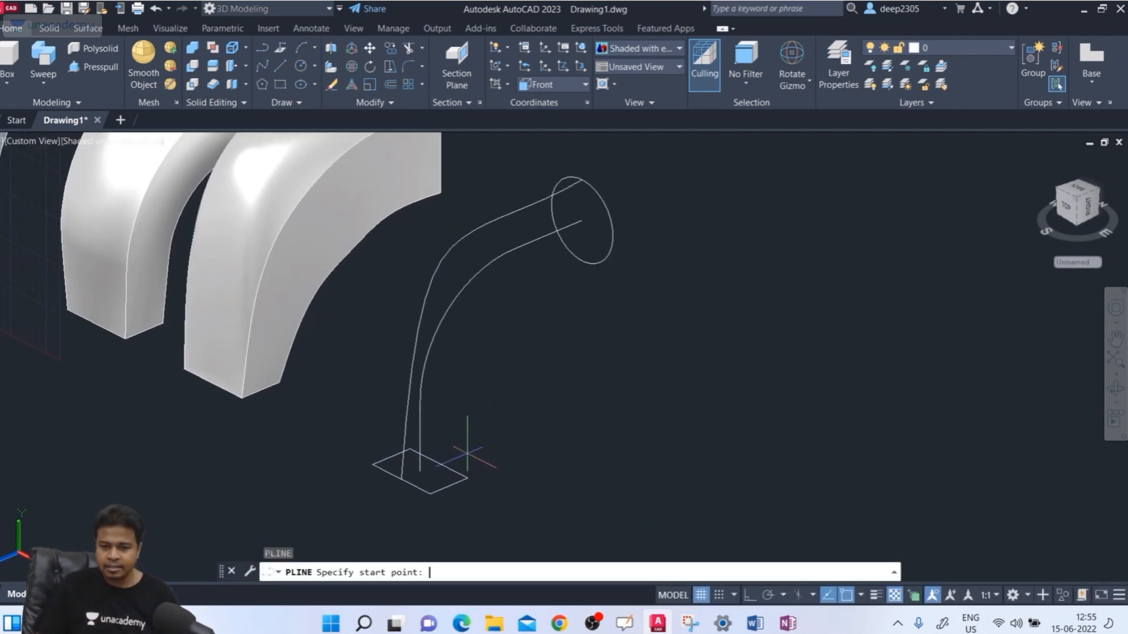
click(439, 463)
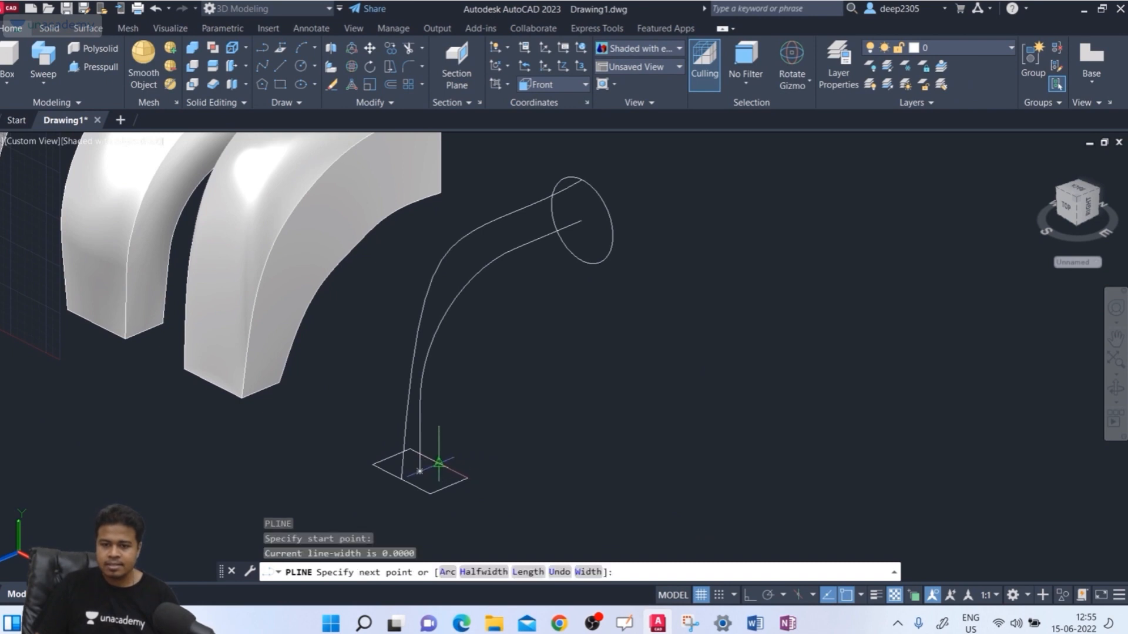
click(457, 386)
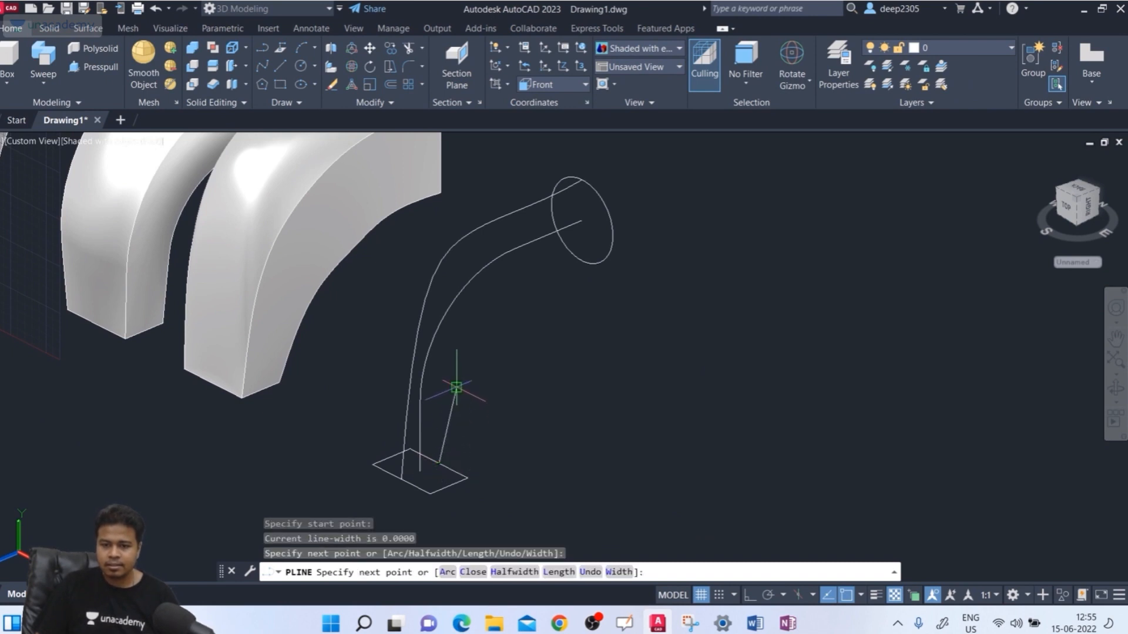
click(542, 282)
scroll(573, 279, up, 2)
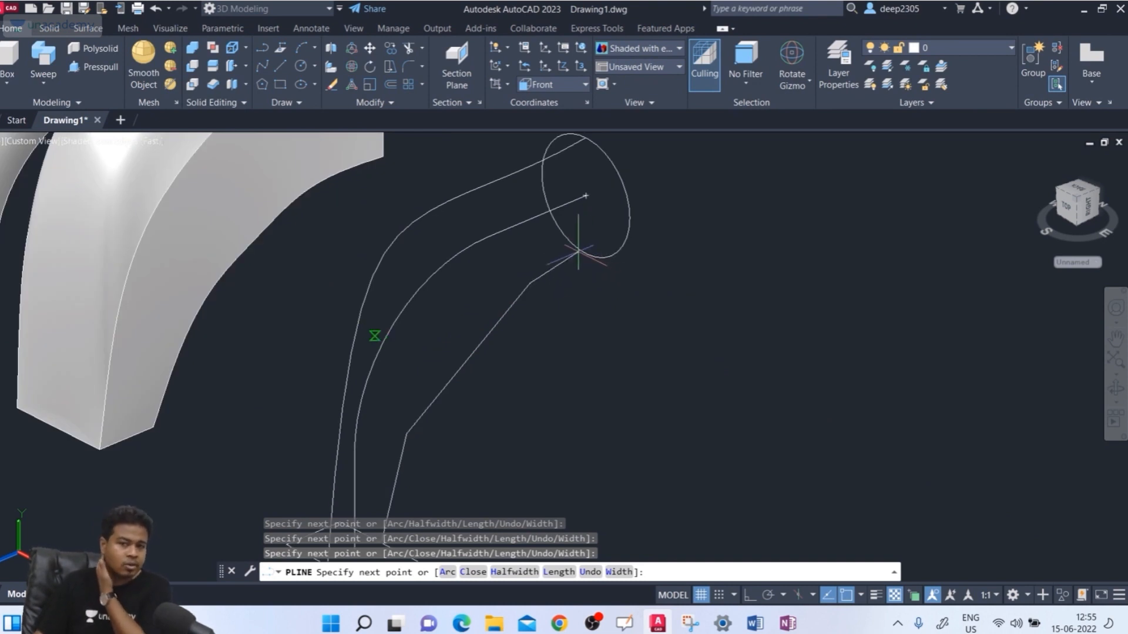
key(Return)
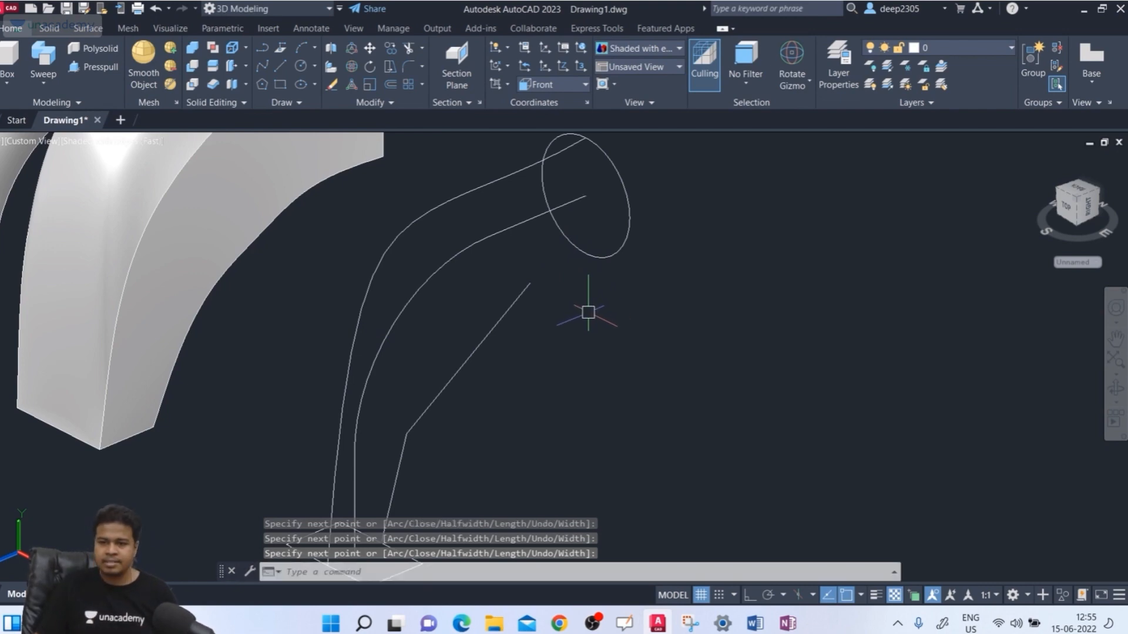
Check the inner polyline's alignment from several angles and erase it
scroll(509, 340, up, 4)
scroll(511, 338, down, 8)
shift+middle_drag(511, 337, 569, 445)
scroll(524, 371, down, 5)
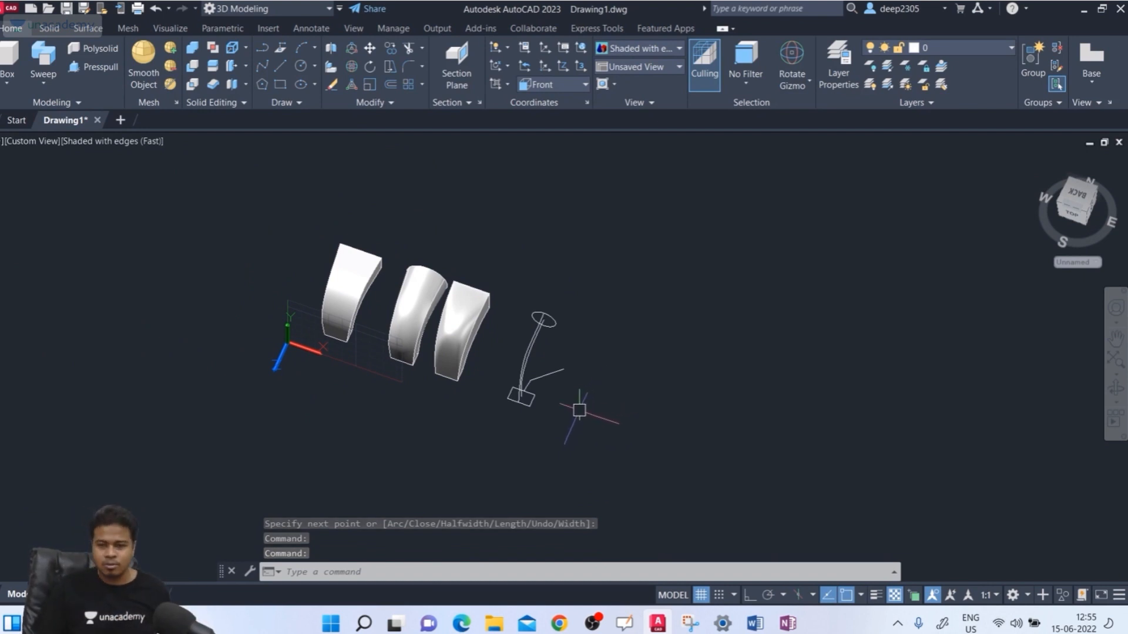
shift+middle_drag(579, 411, 600, 350)
scroll(549, 351, up, 4)
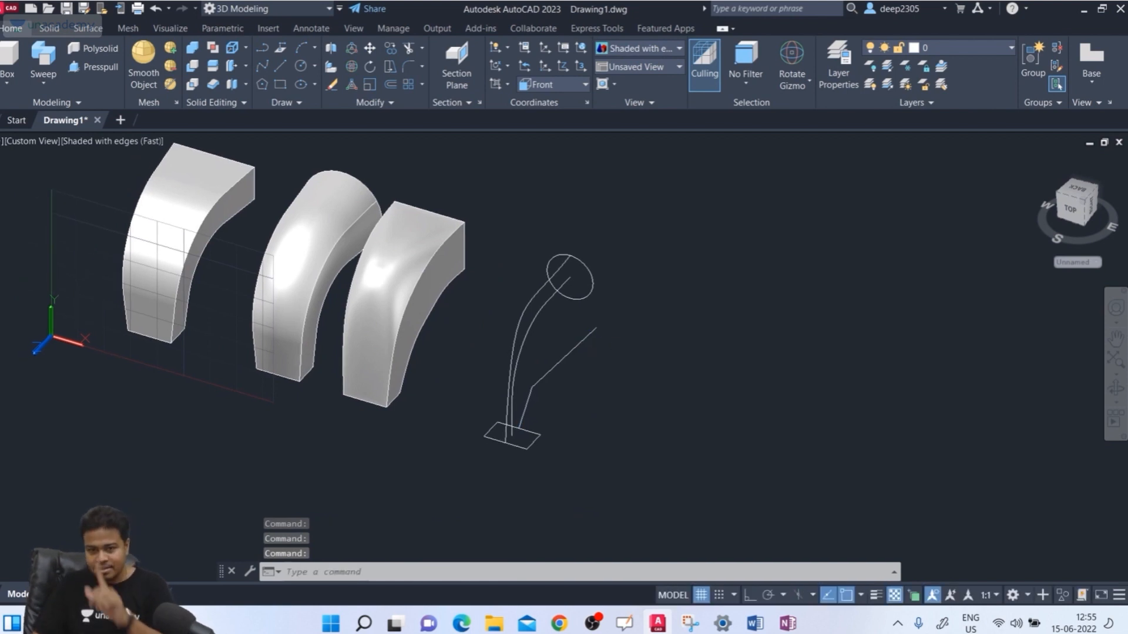
shift+middle_drag(136, 383, 85, 393)
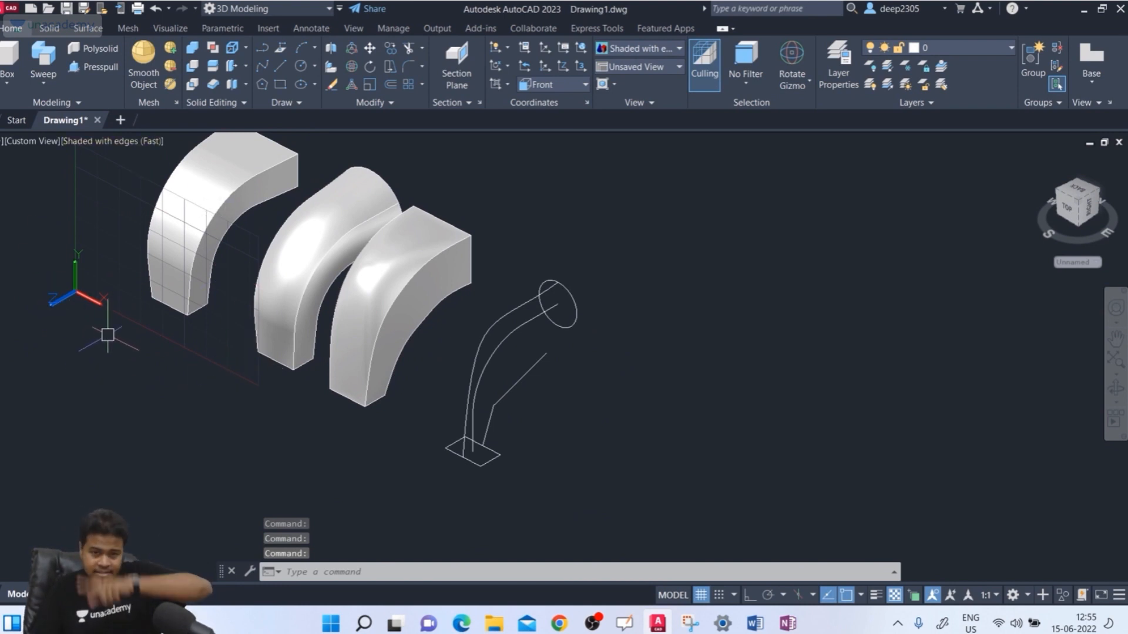
mouse_move(569, 445)
shift+middle_down()
mouse_move(597, 446)
mouse_move(602, 461)
mouse_move(591, 467)
mouse_move(589, 446)
shift+middle_up()
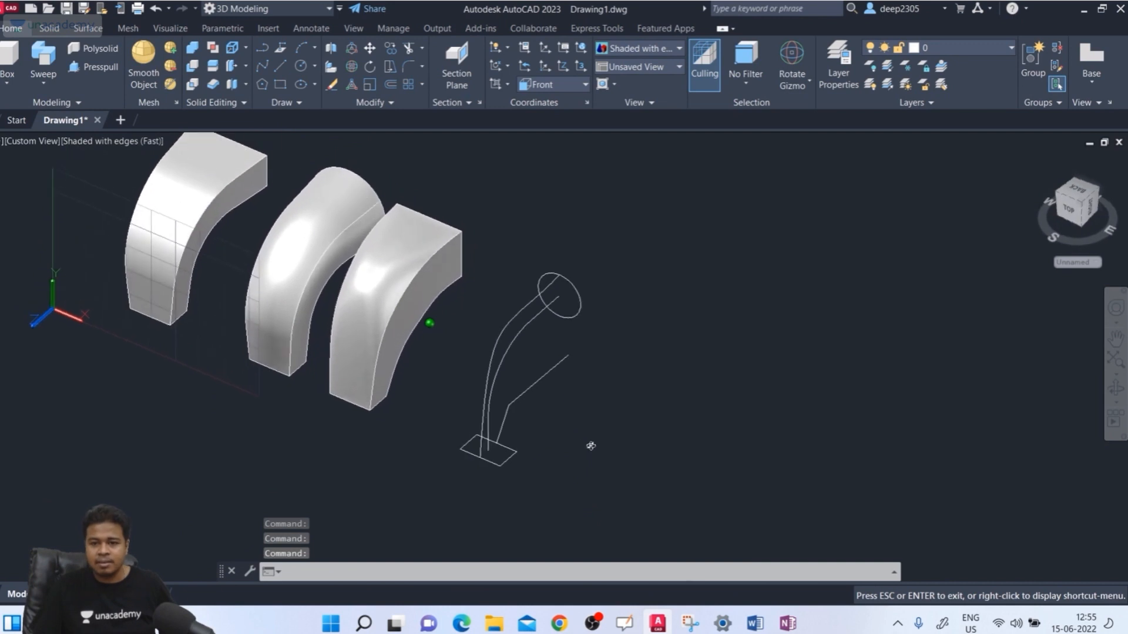
click(536, 393)
key(Delete)
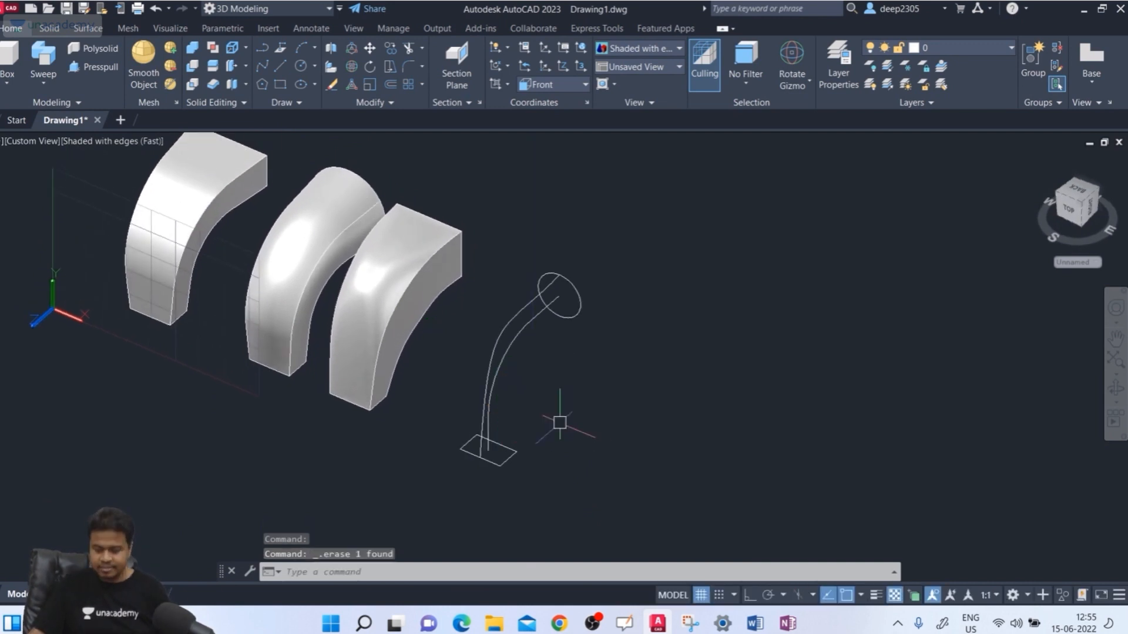
Set the UCS to Top and inspect the curved path and outer guide between the rectangle and circle
mouse_move(166, 423)
middle_down()
mouse_move(188, 464)
mouse_move(150, 457)
mouse_move(169, 439)
middle_up()
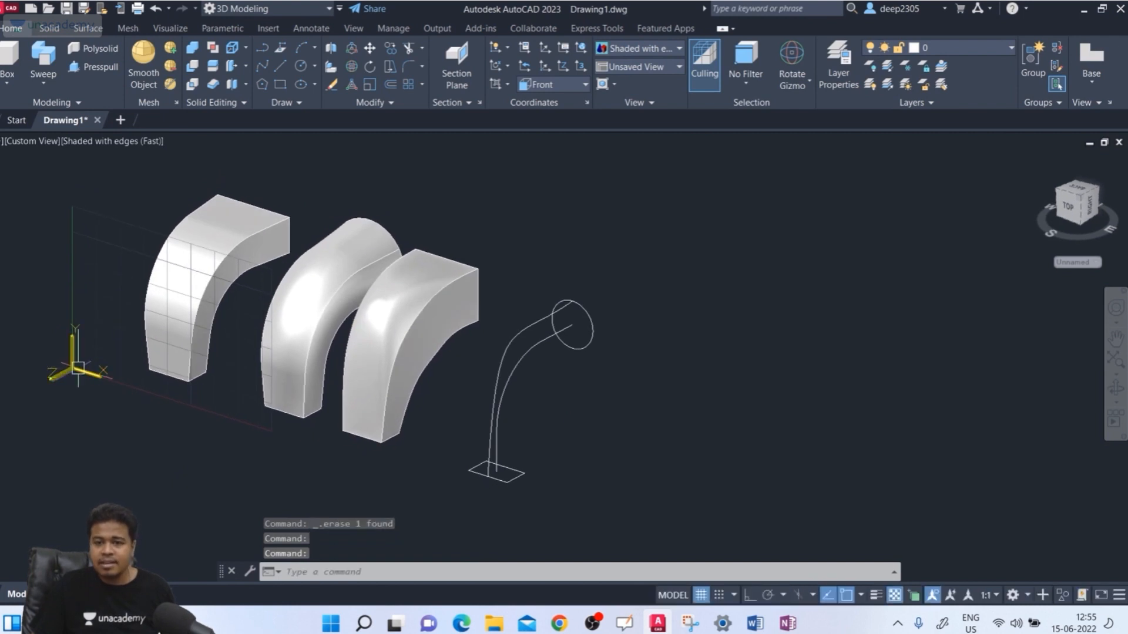
scroll(78, 368, down, 3)
mouse_move(96, 396)
shift+middle_down()
mouse_move(74, 411)
mouse_move(84, 414)
shift+middle_up()
scroll(395, 391, up, 2)
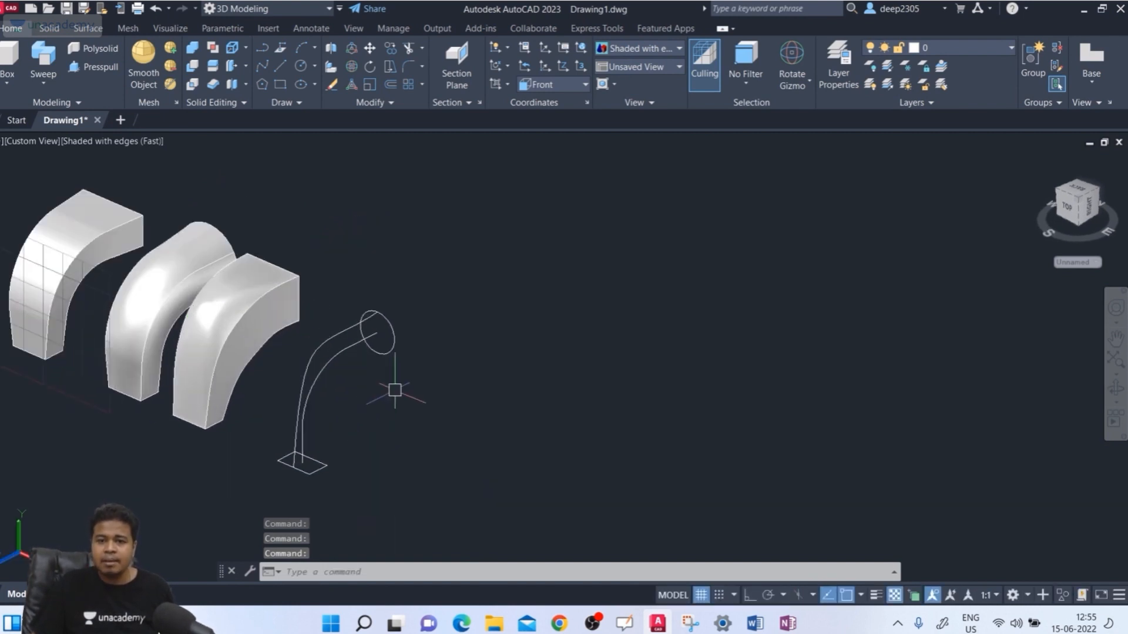
middle_drag(352, 341, 467, 323)
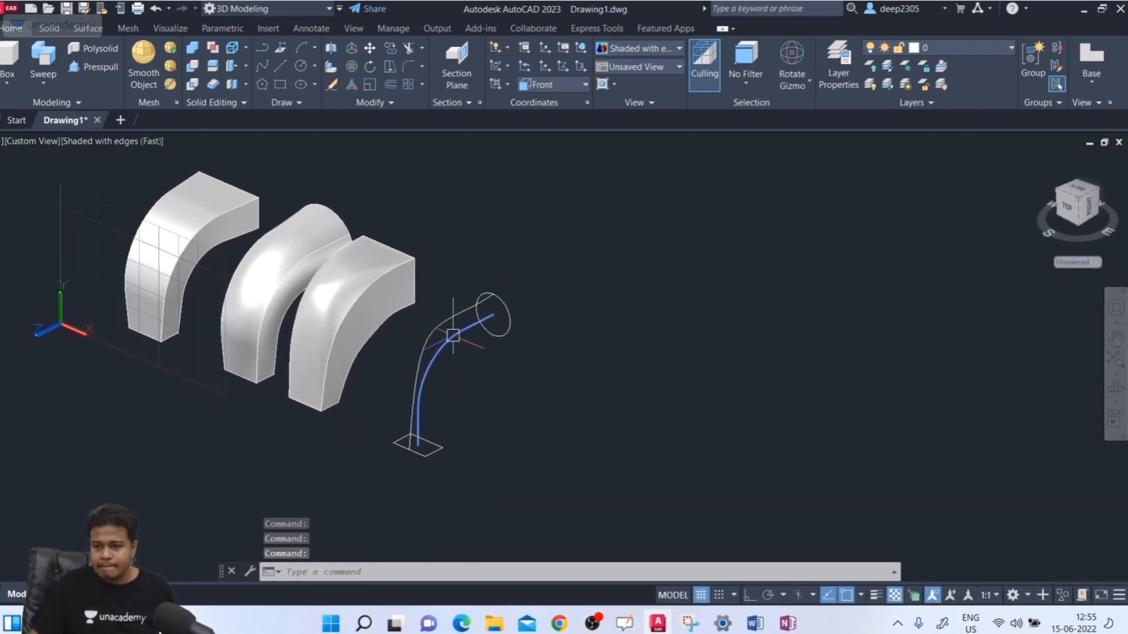
click(554, 80)
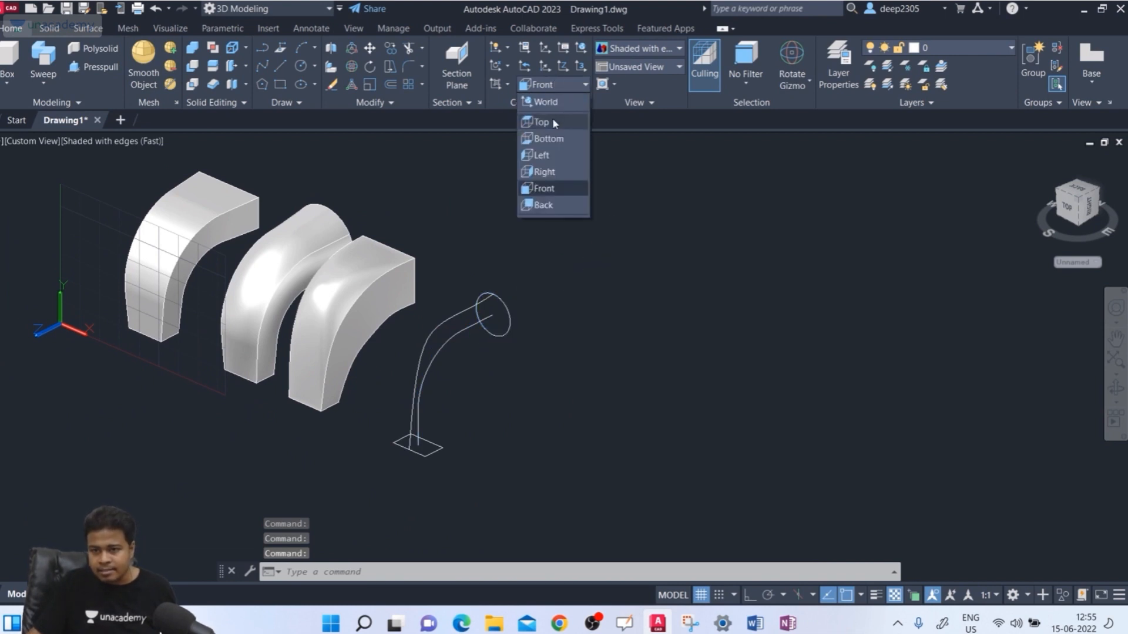
click(552, 118)
shift+middle_drag(549, 285, 405, 482)
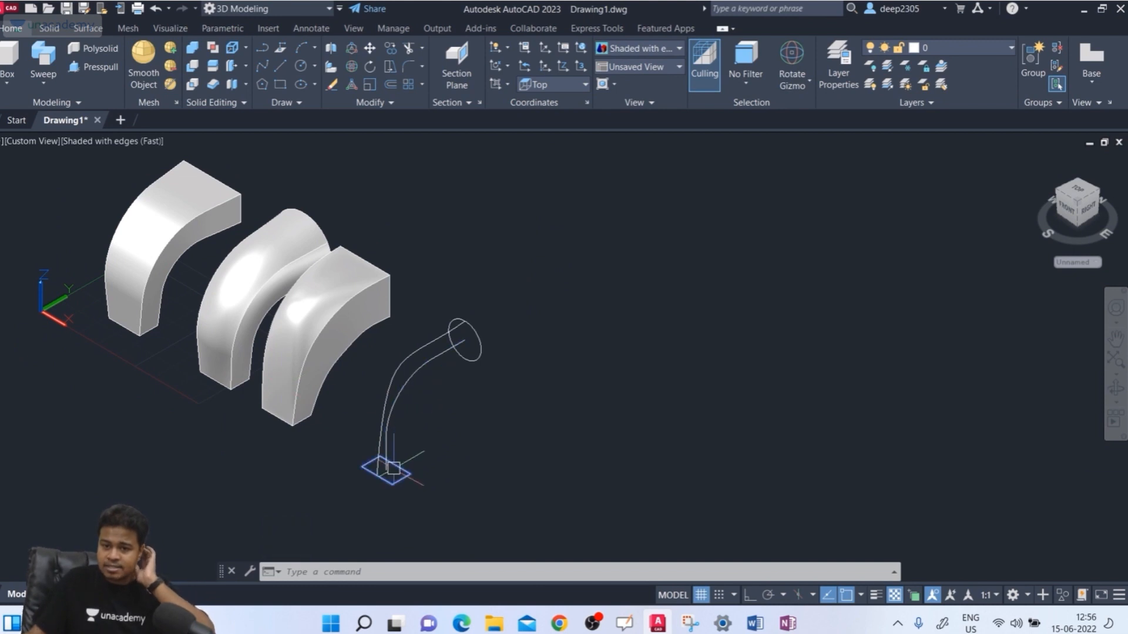
scroll(382, 467, up, 2)
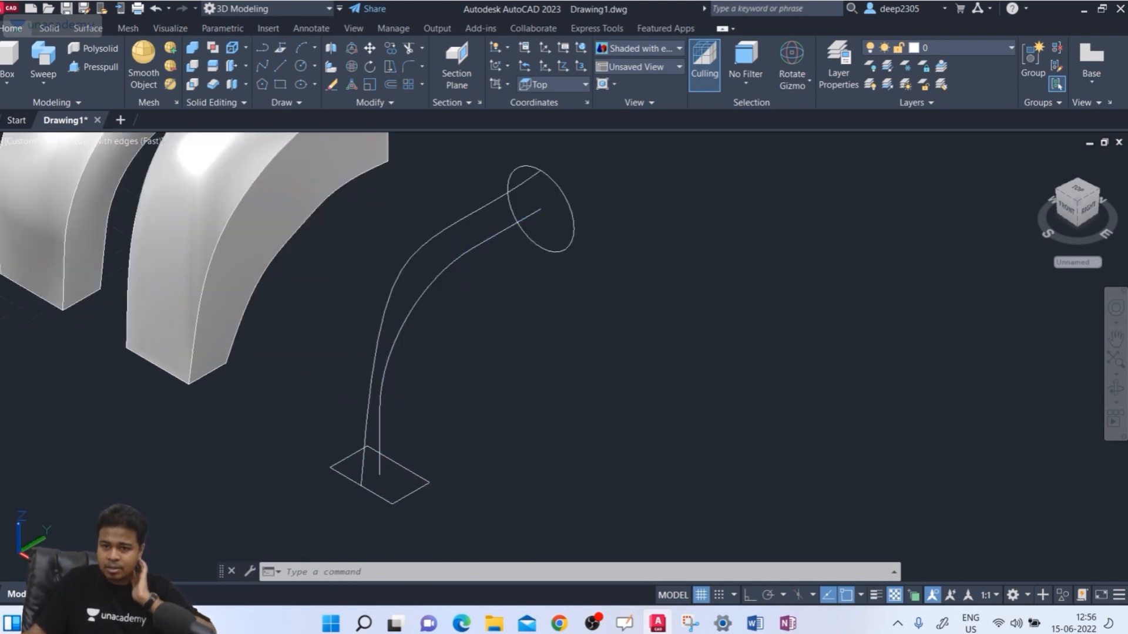
click(487, 238)
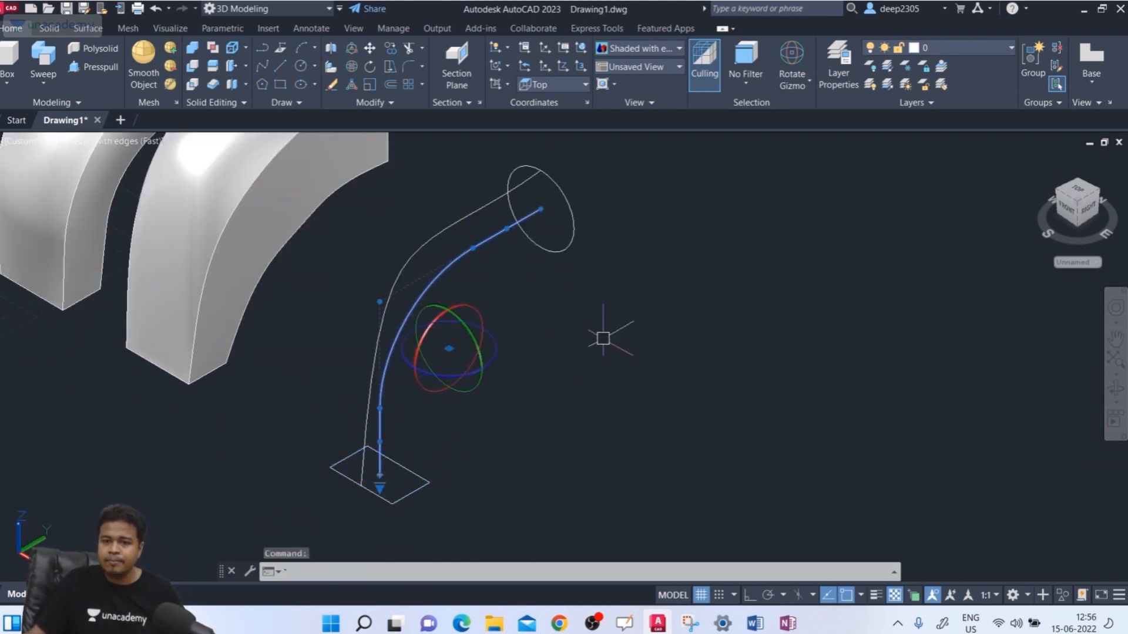
key(Escape)
key(Escape)
scroll(425, 328, down, 5)
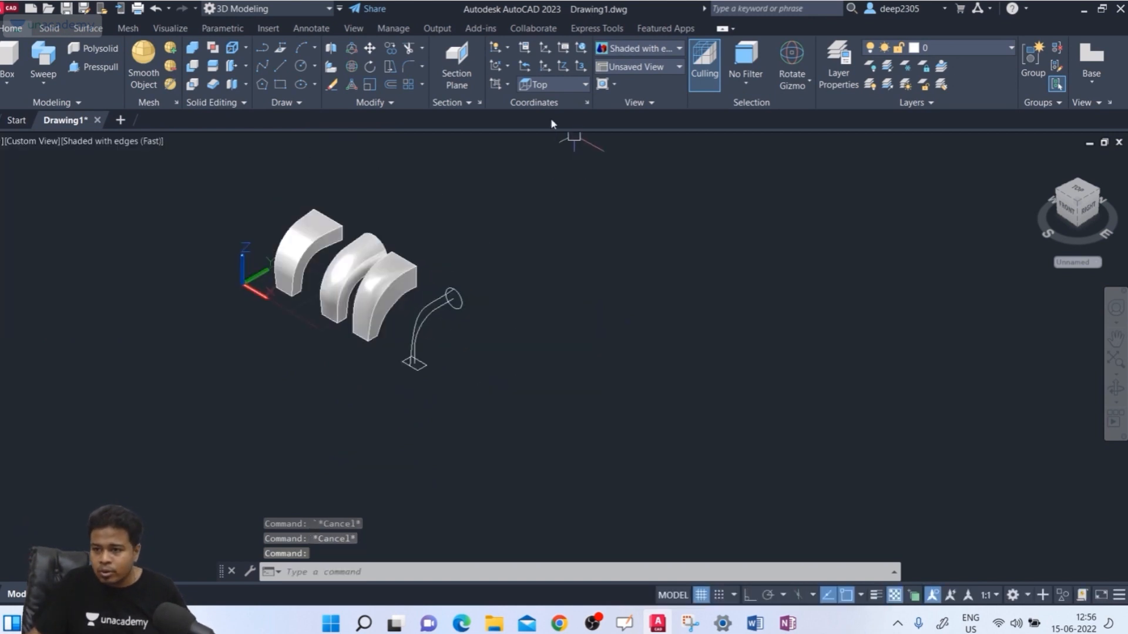
Set the UCS to Right for work around the remaining rectangle and circle
click(559, 86)
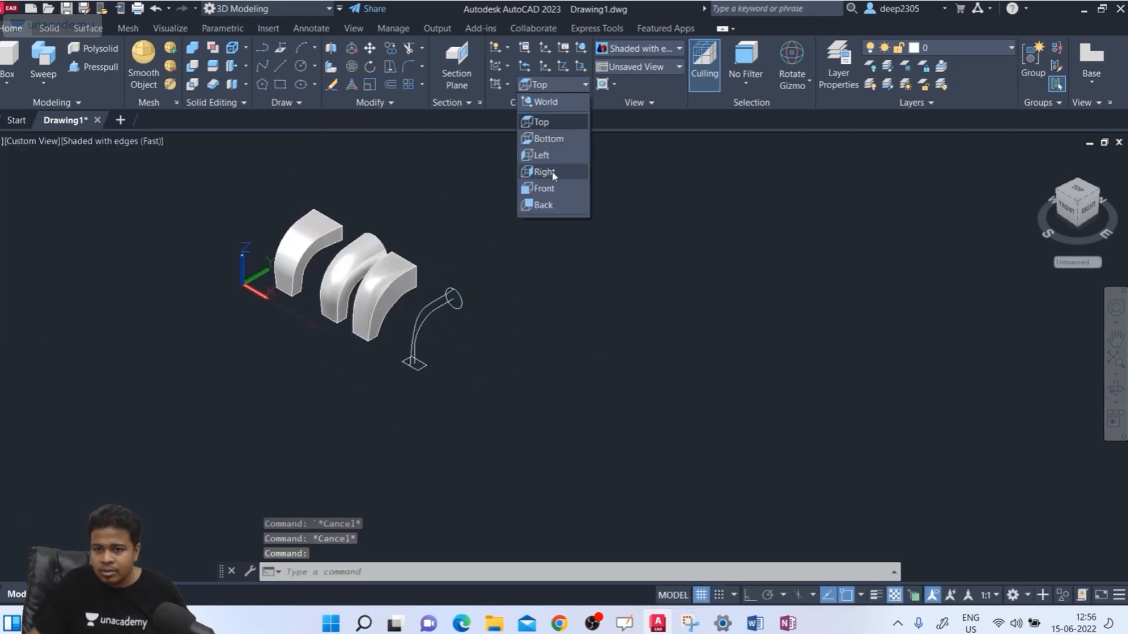
click(541, 173)
scroll(466, 370, up, 5)
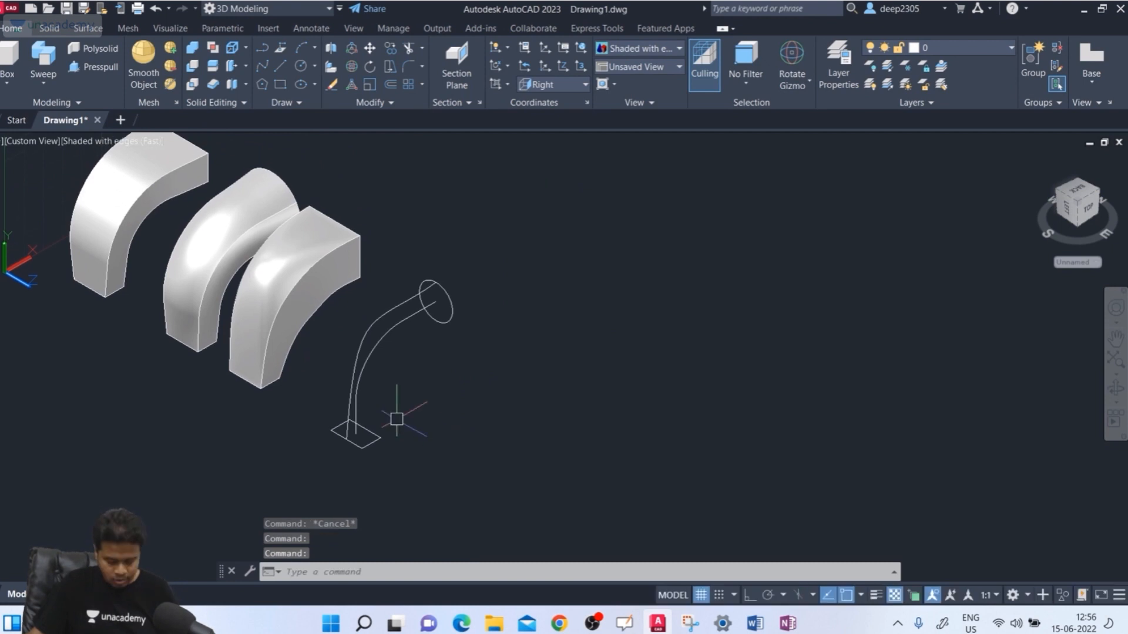
In the Right UCS, draw a four-segment polyline from the rectangle's edge midpoint along the path's inner side, stopping below the circle
text(pl)
key(Return)
scroll(372, 422, up, 3)
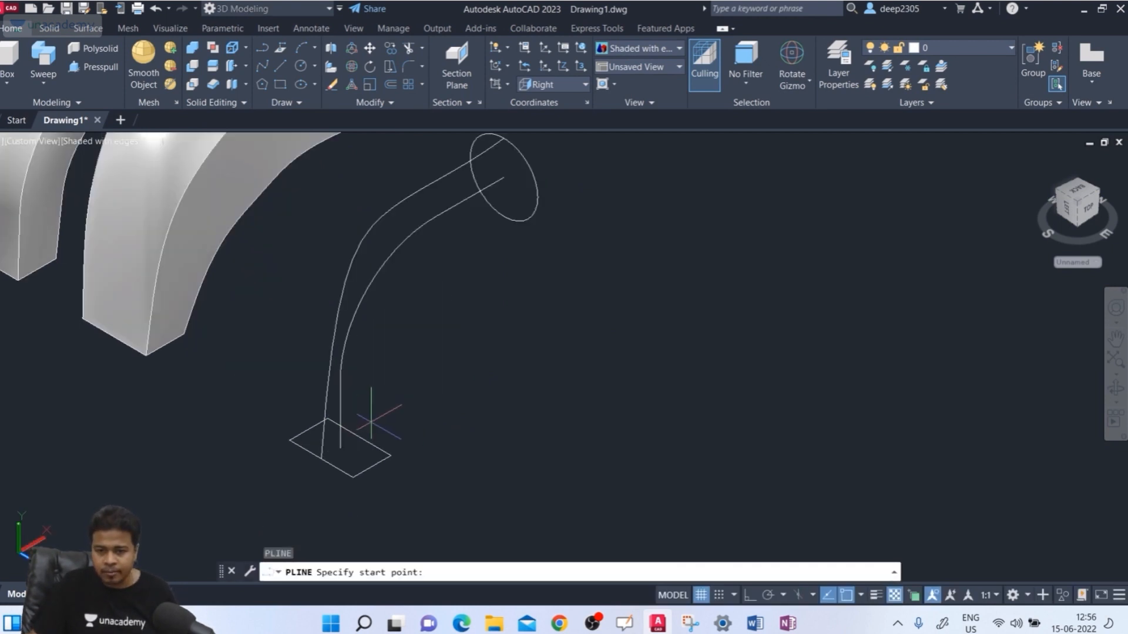
click(359, 436)
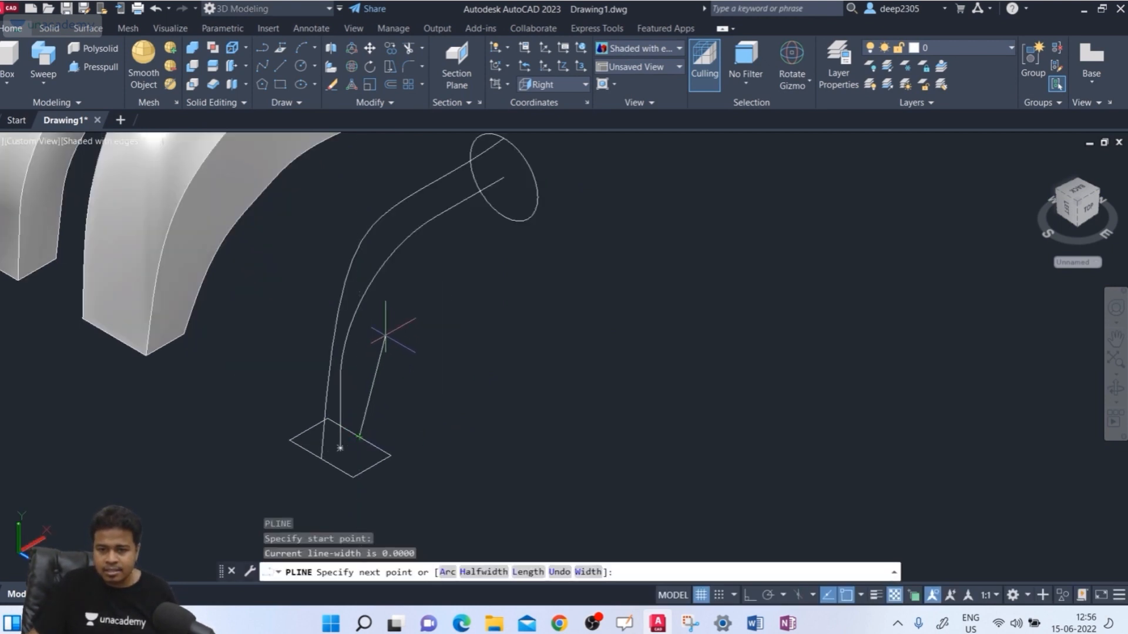
click(383, 335)
click(445, 272)
click(504, 257)
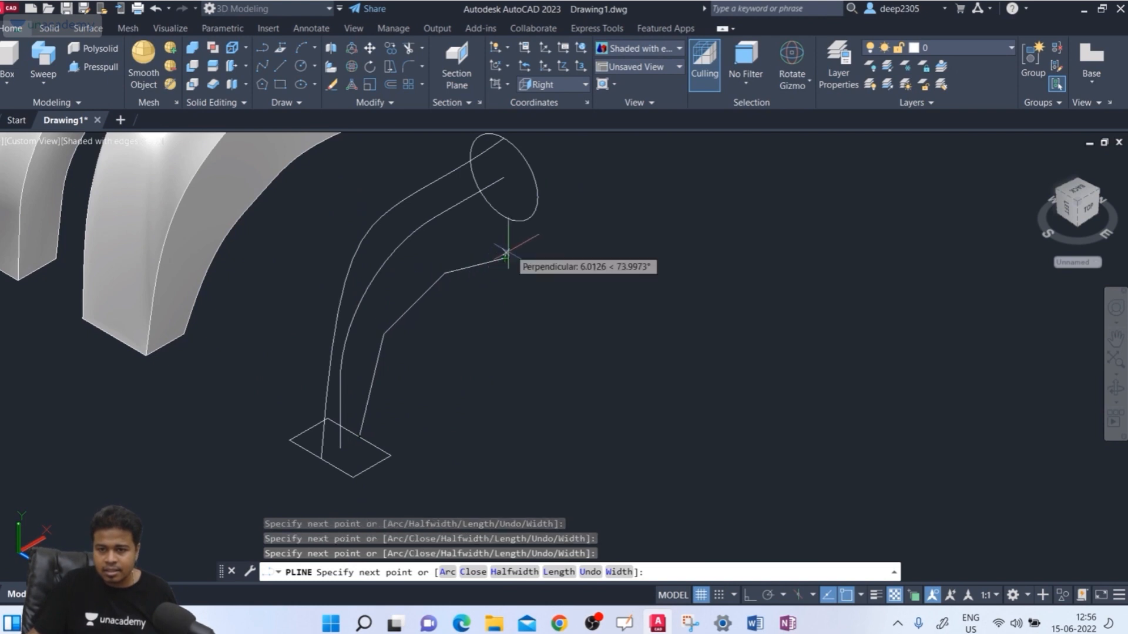
click(506, 248)
key(Return)
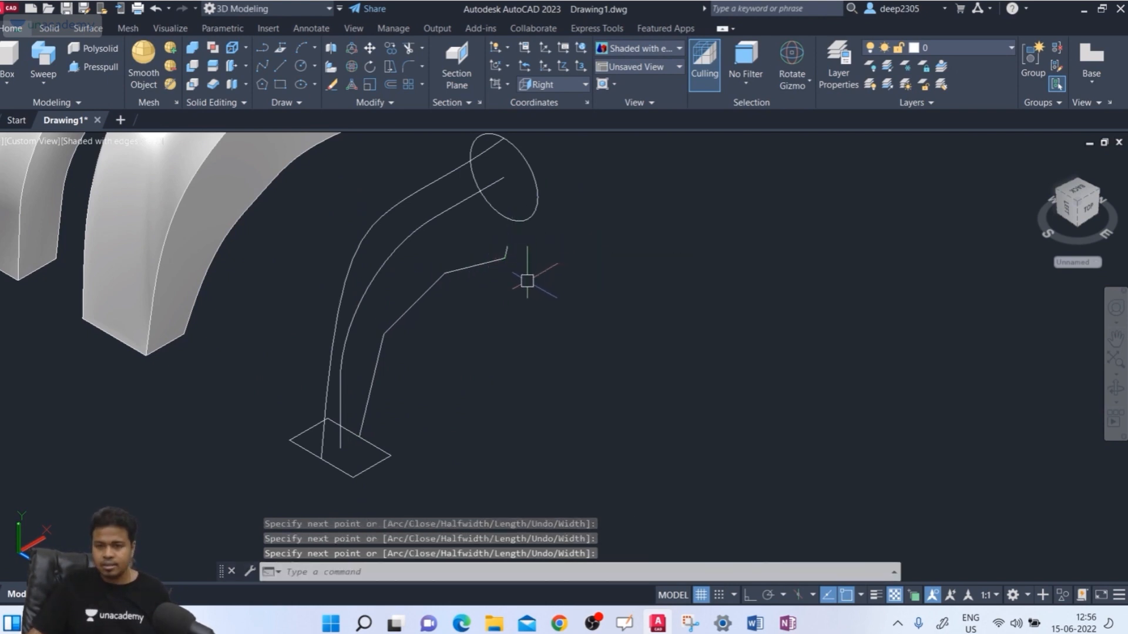
Check the new inner polyline's end near the circle from different angles and erase the polyline
scroll(527, 281, up, 4)
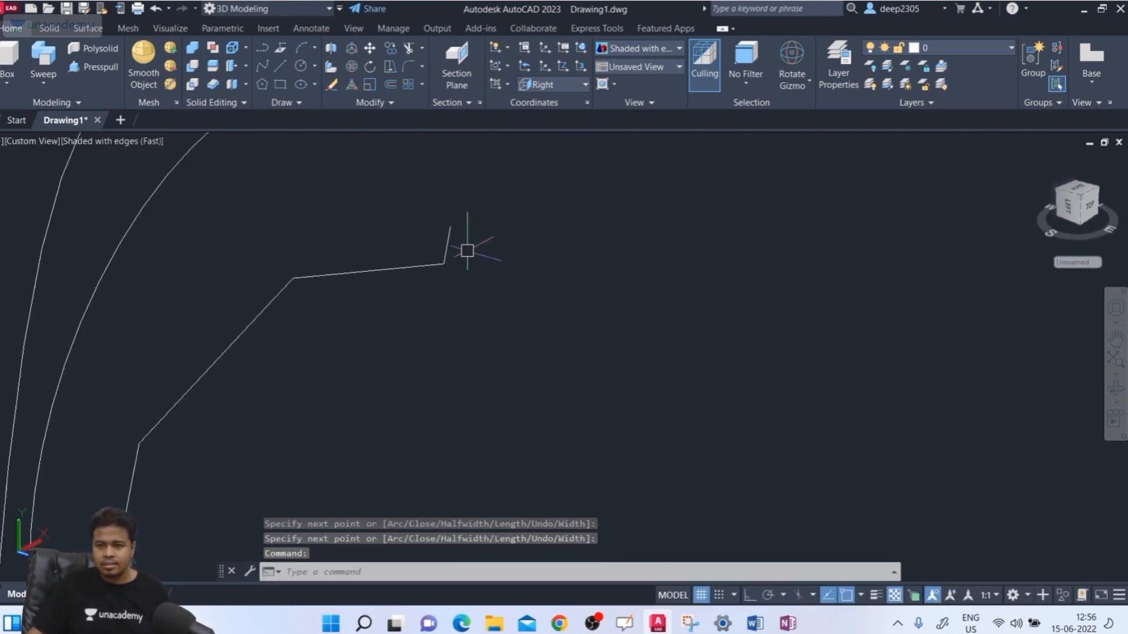
click(448, 242)
scroll(476, 320, down, 6)
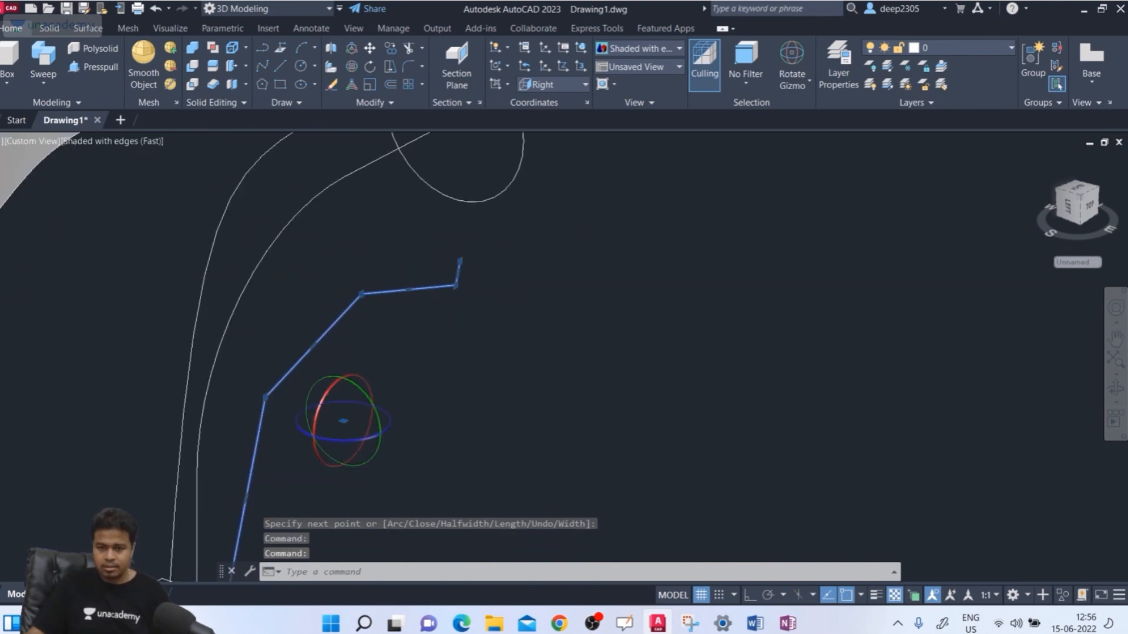
key(Escape)
scroll(472, 317, up, 4)
scroll(468, 315, down, 5)
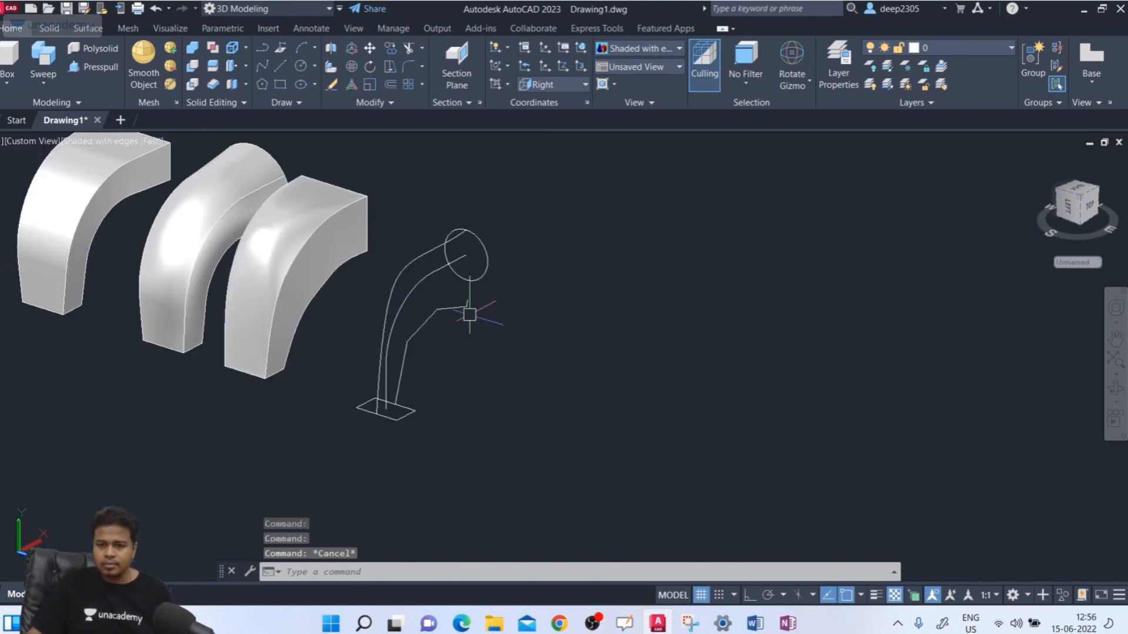
shift+middle_drag(468, 315, 395, 370)
click(465, 310)
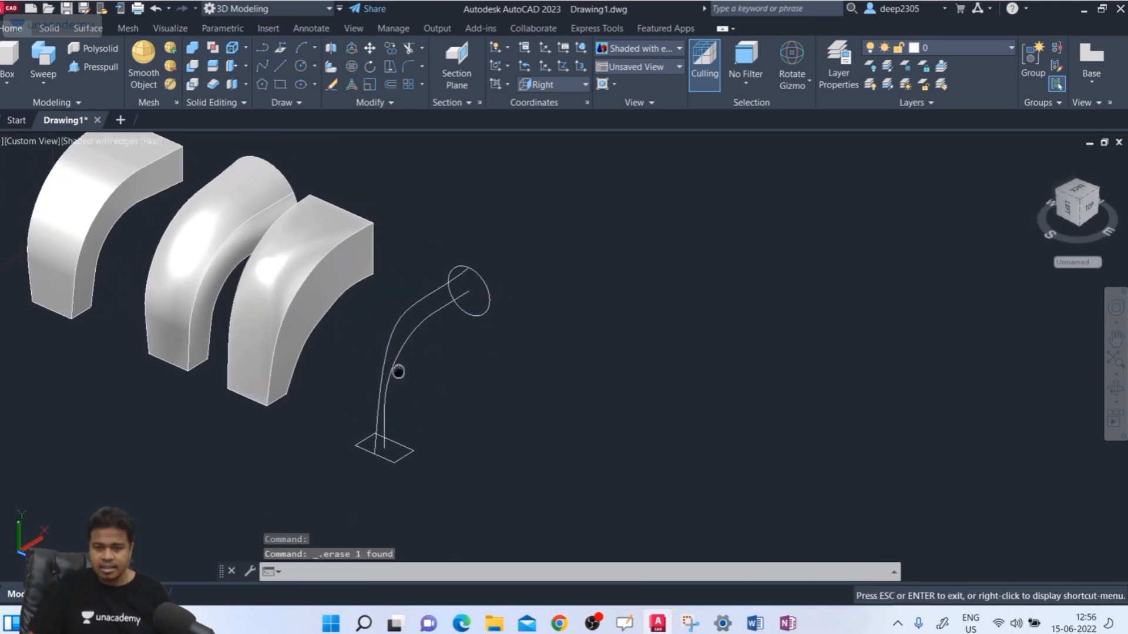
Draw a two-segment polyline from the rectangle's edge midpoint up the inner side of the path, ending short of the circle
text(pl)
key(Return)
scroll(376, 418, up, 4)
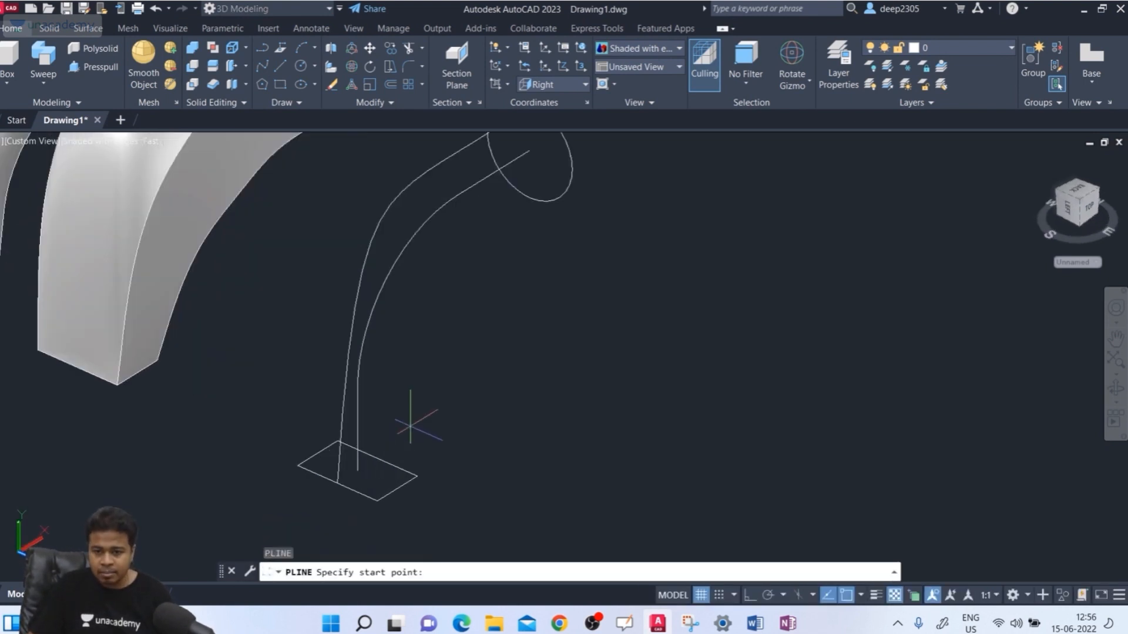
click(364, 472)
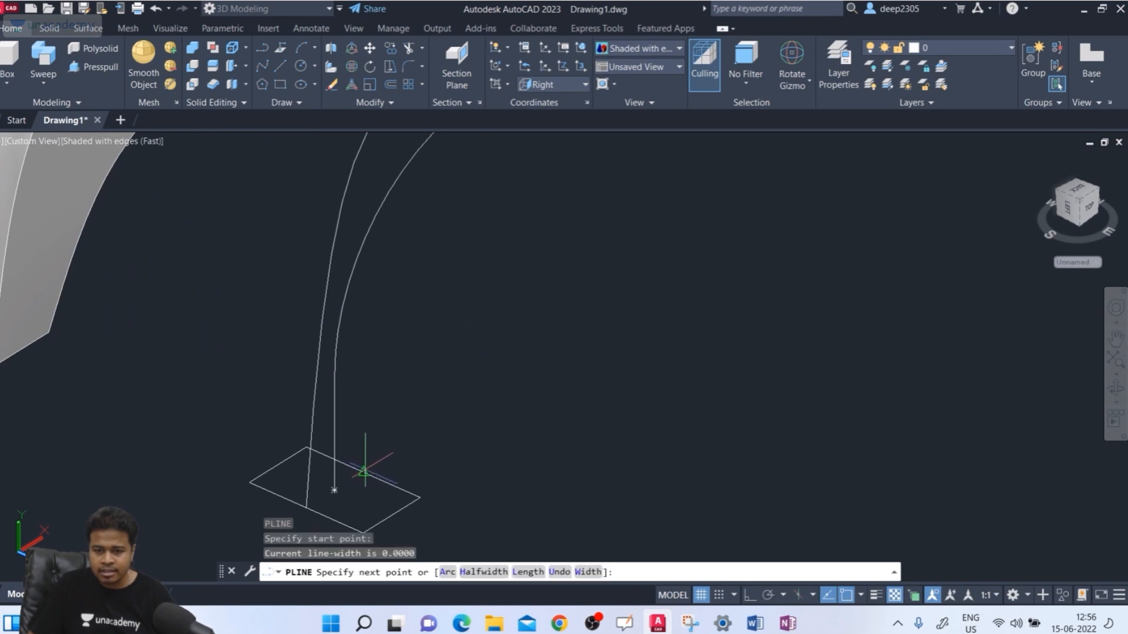
click(386, 319)
shift+middle_drag(453, 276, 365, 365)
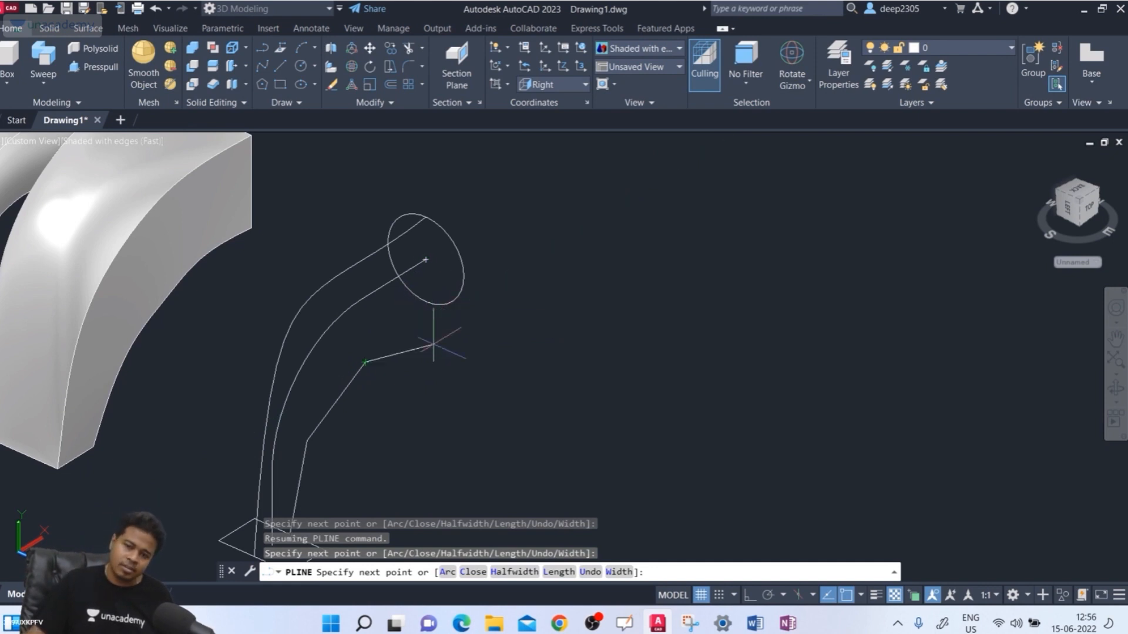
key(Return)
shift+middle_drag(413, 392, 387, 378)
text(l)
key(Return)
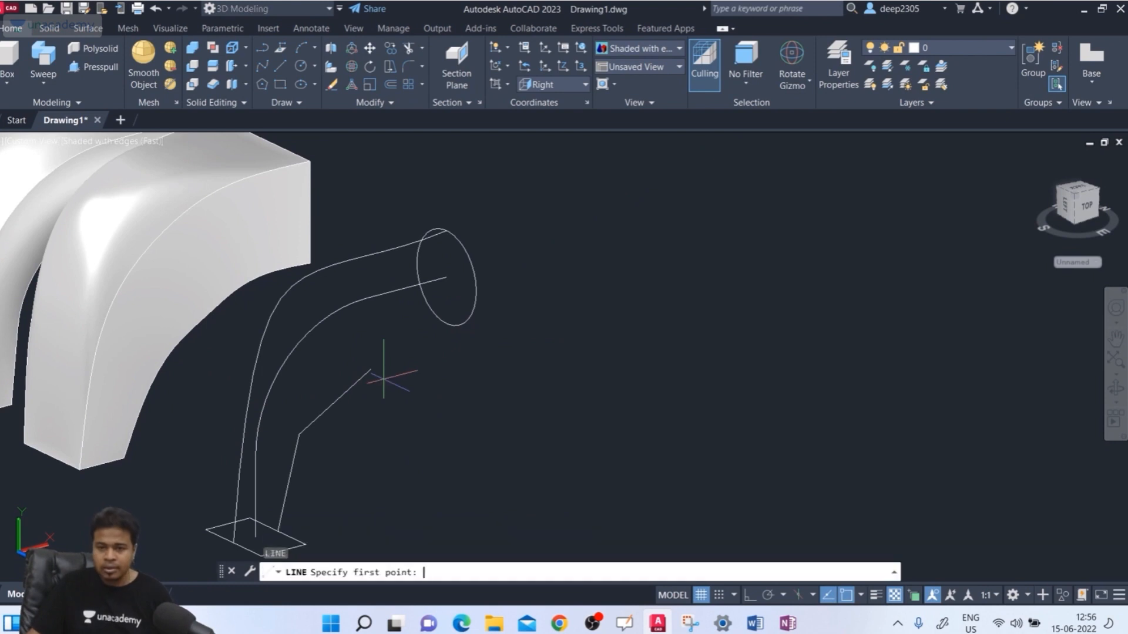
click(371, 369)
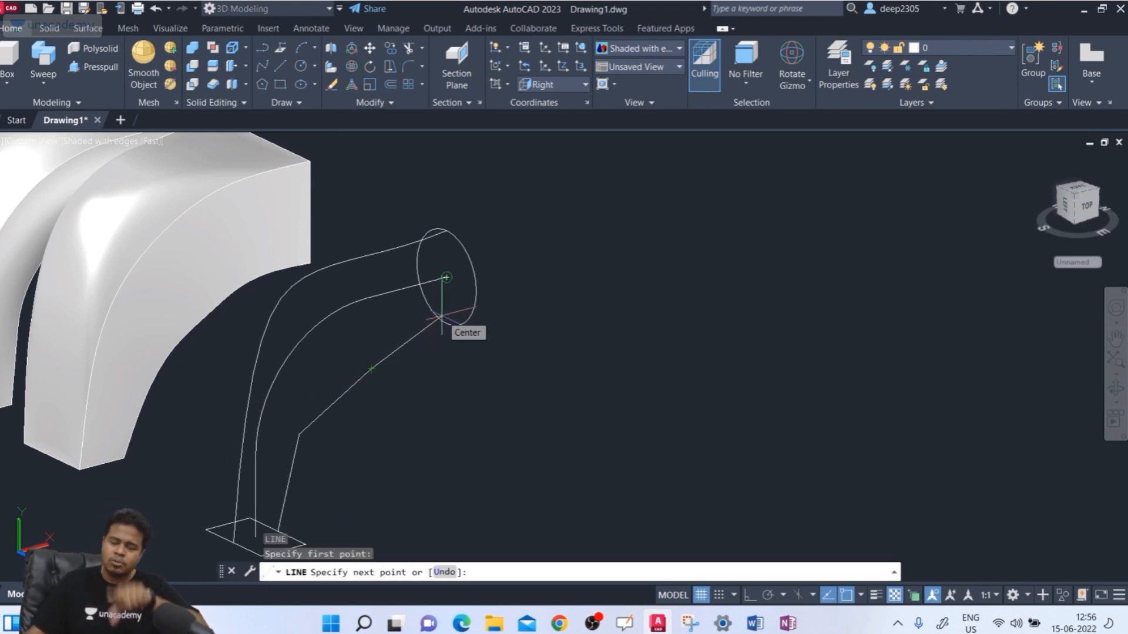
key(Escape)
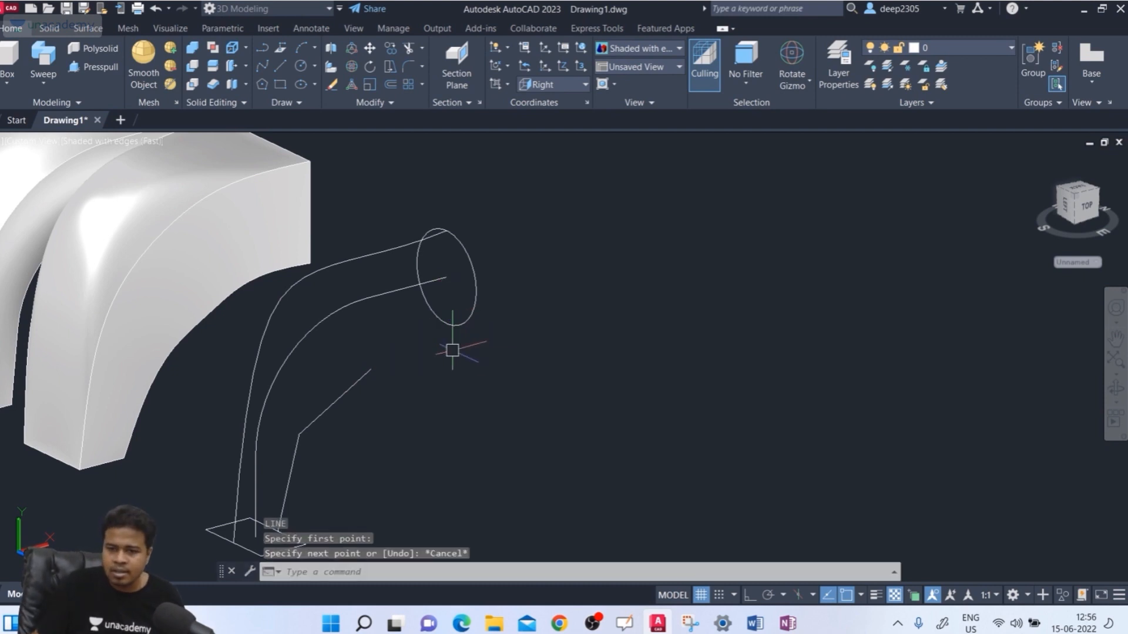
scroll(452, 352, down, 5)
shift+middle_drag(451, 358, 479, 379)
key(Escape)
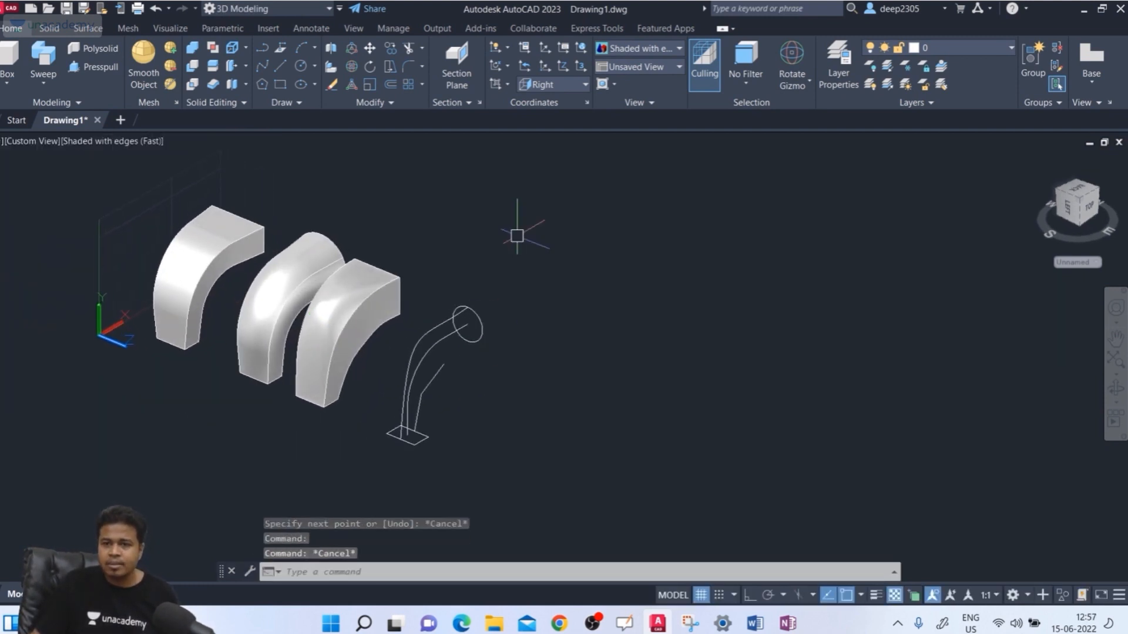
Set the UCS to Top and examine the gap between the inner polyline's end and the circle
click(567, 87)
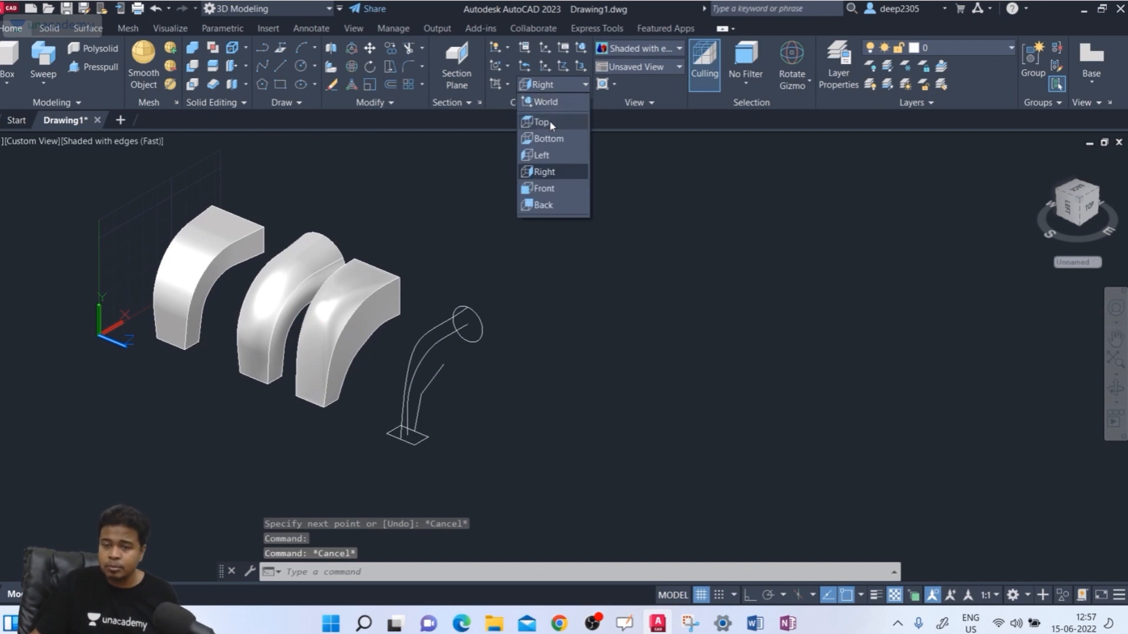
click(549, 121)
scroll(478, 352, up, 4)
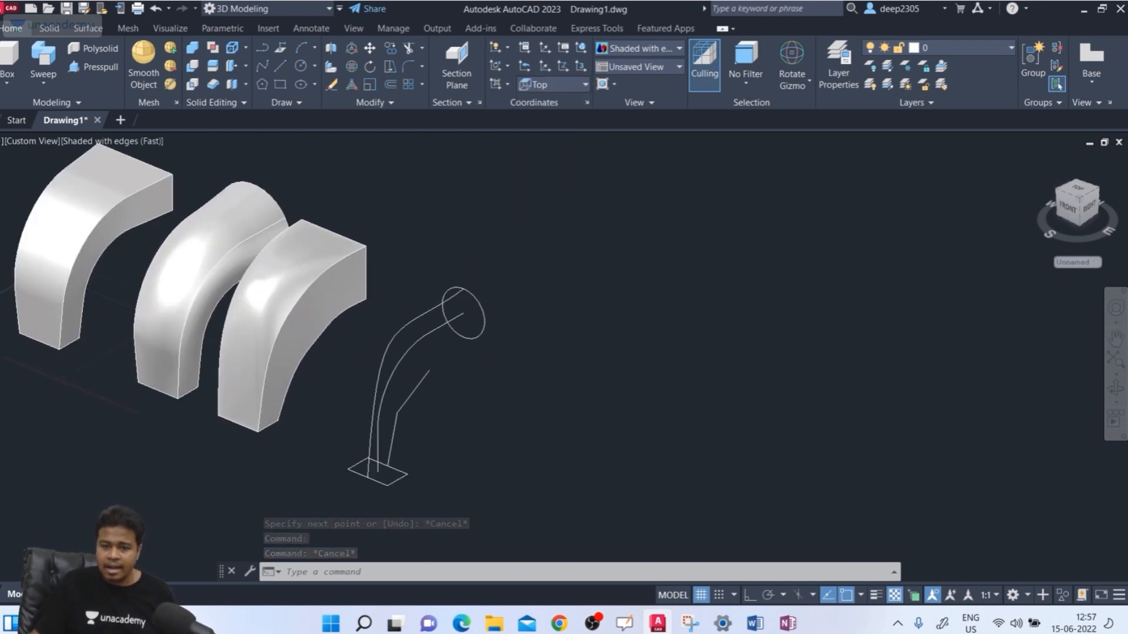
scroll(478, 352, down, 6)
middle_drag(478, 353, 546, 355)
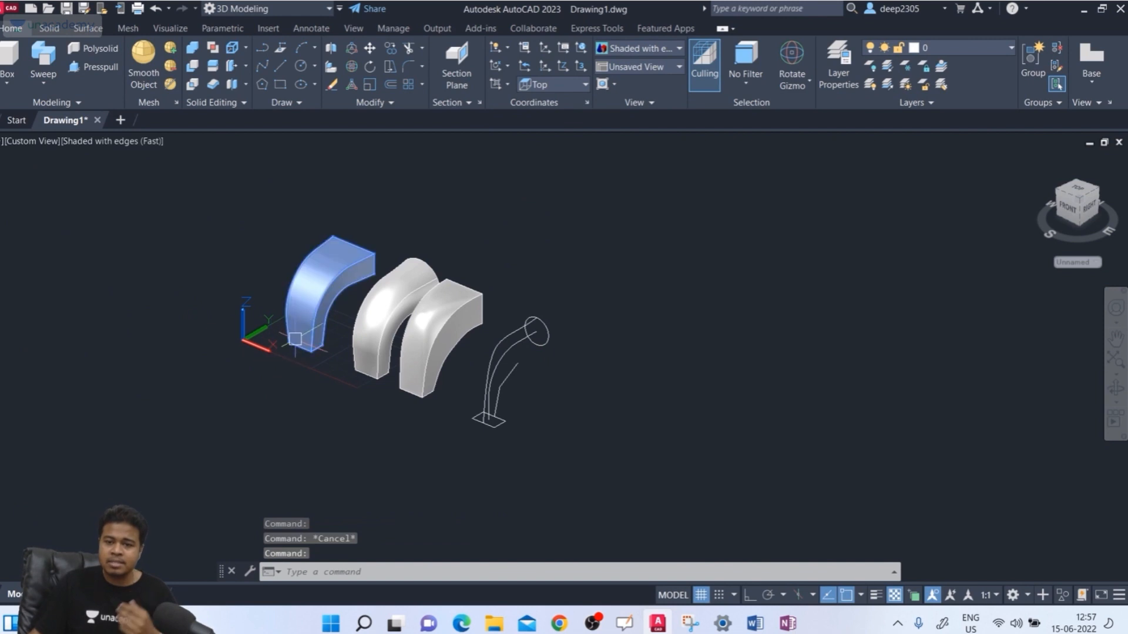
scroll(532, 357, up, 3)
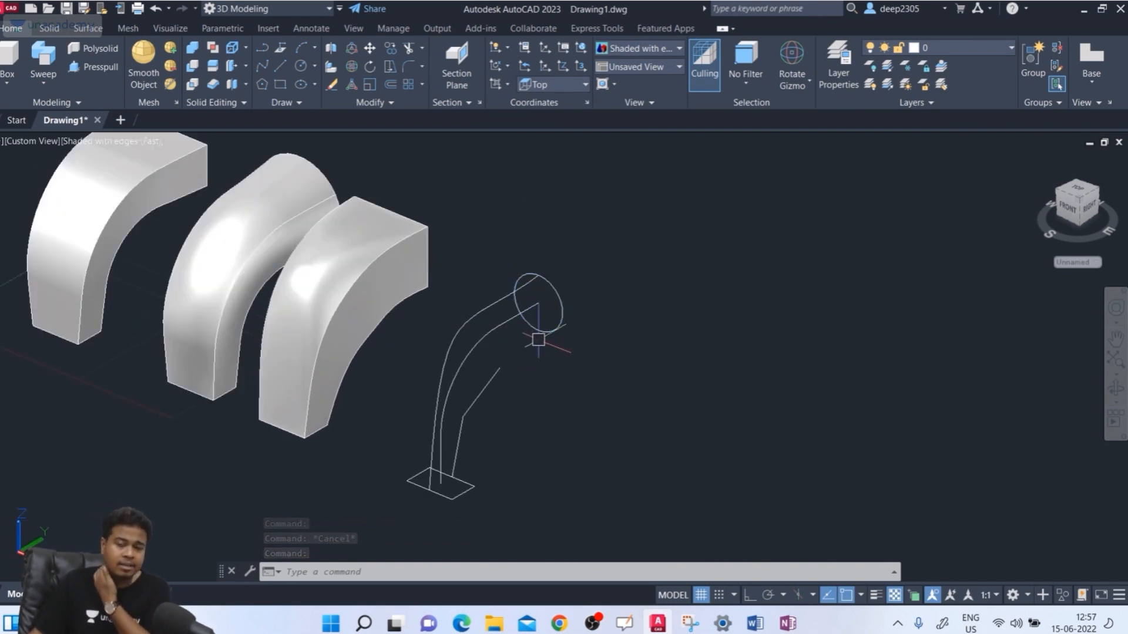
scroll(541, 340, down, 2)
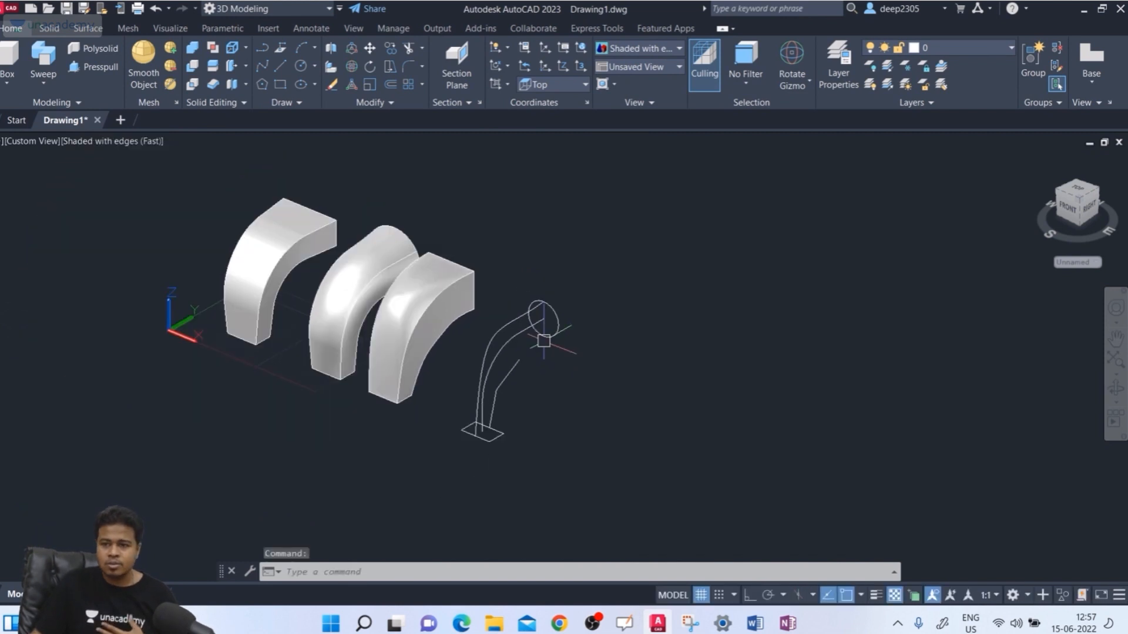
Set the UCS to Front and draw a line from the inner polyline's free end to the circle's lowest point
click(552, 86)
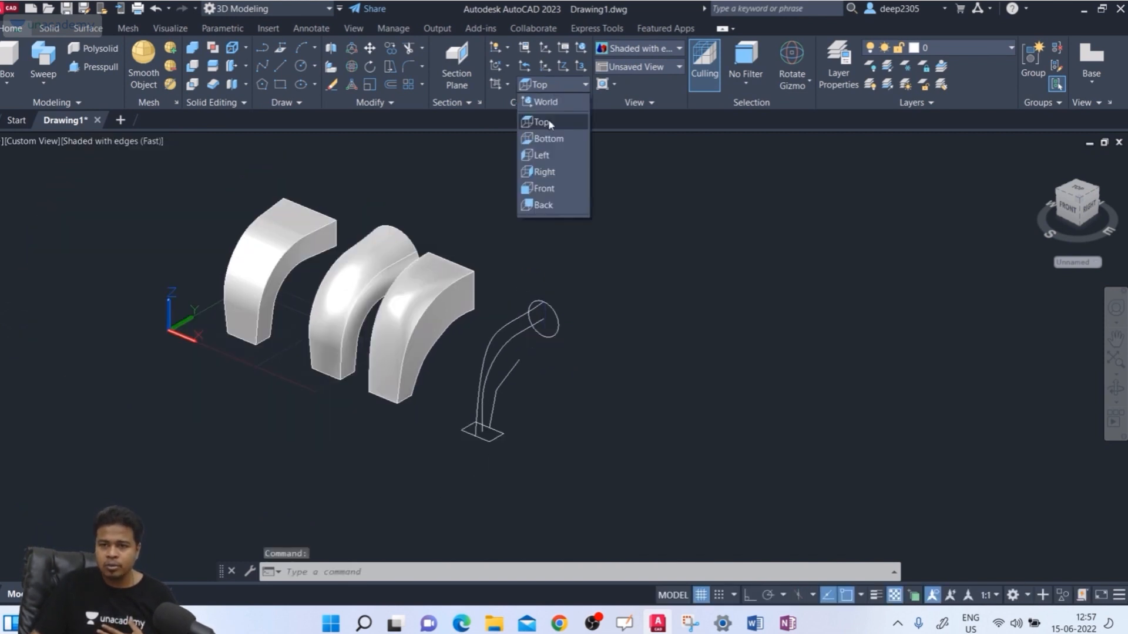
click(555, 185)
scroll(576, 344, up, 5)
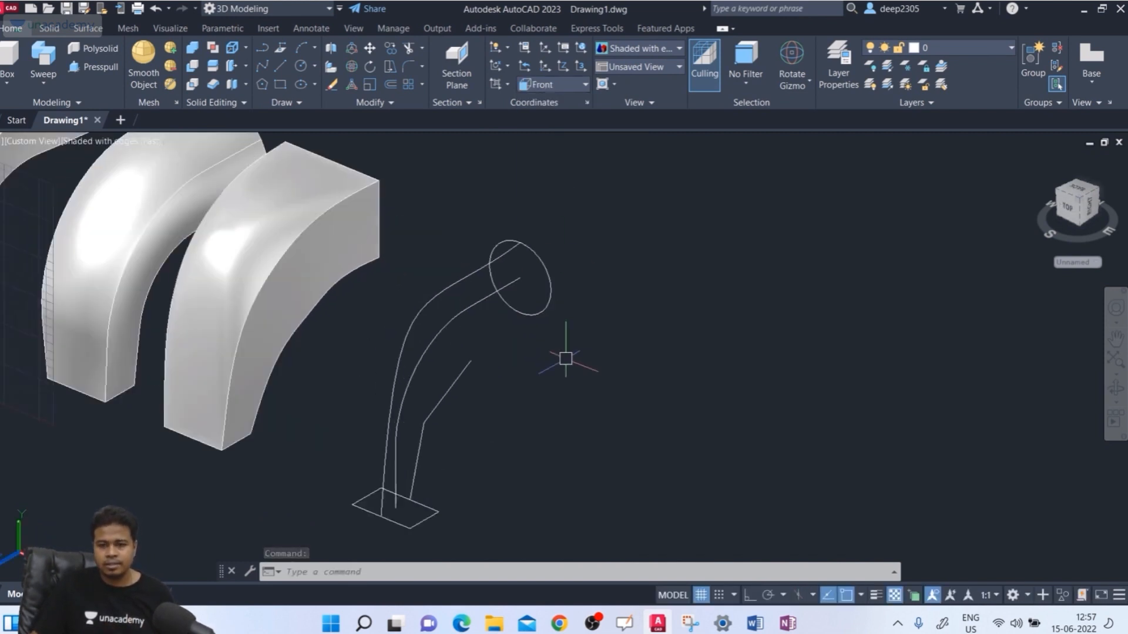
text(1)
key(Return)
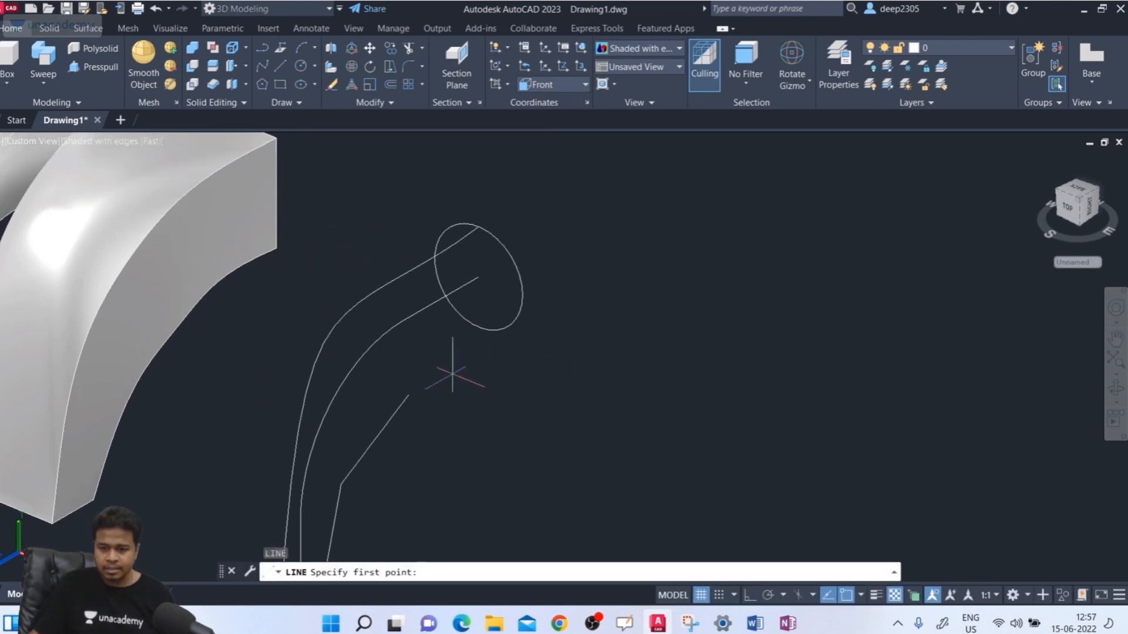
click(416, 392)
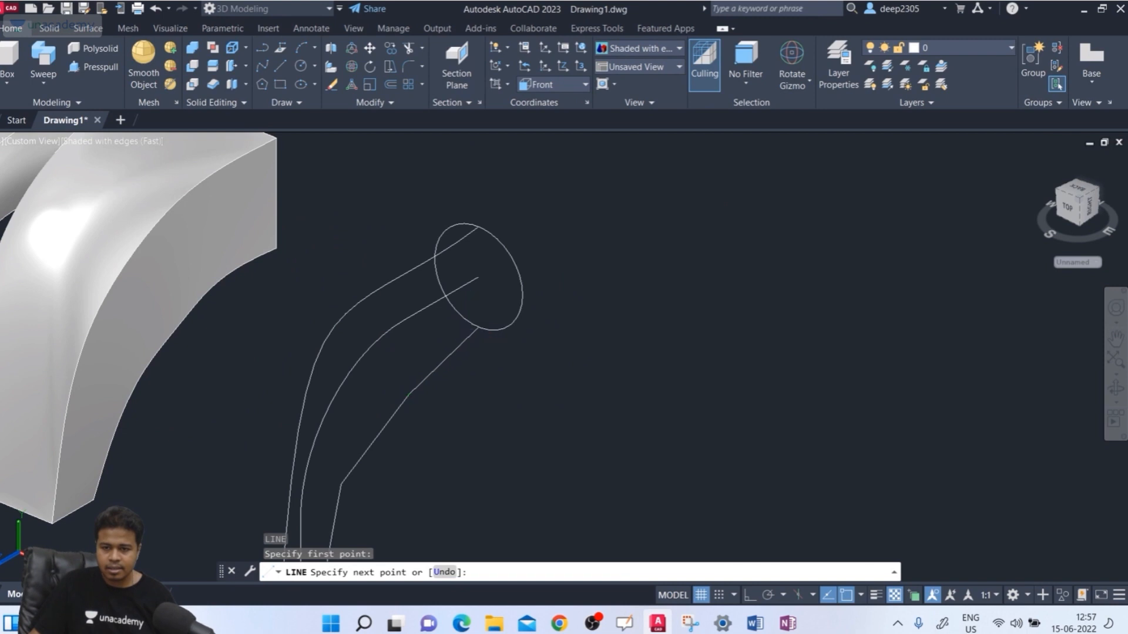
click(479, 329)
key(Return)
scroll(495, 404, down, 2)
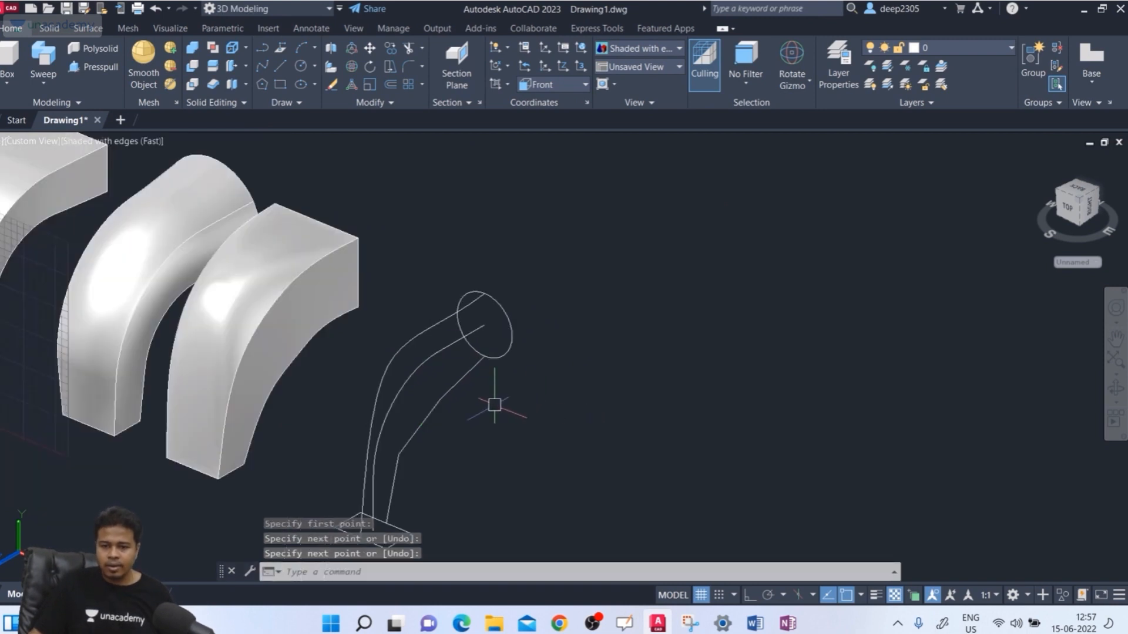
Join the connecting line and the inner polyline into one continuous polyline
scroll(495, 404, down, 1)
text(j)
key(Return)
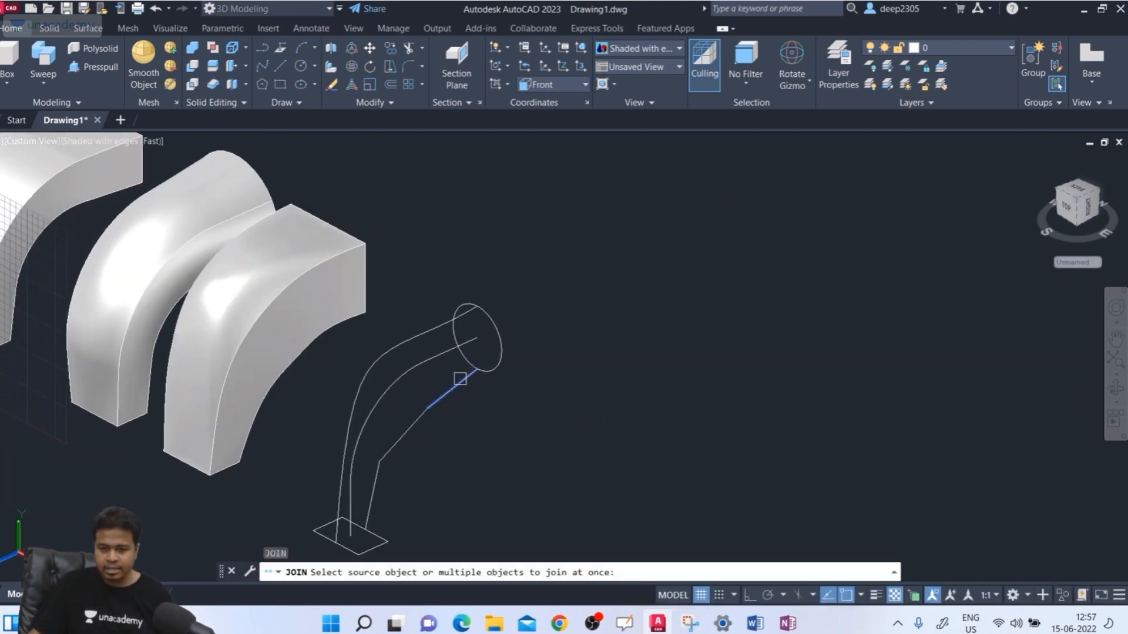
click(460, 379)
click(409, 430)
key(Return)
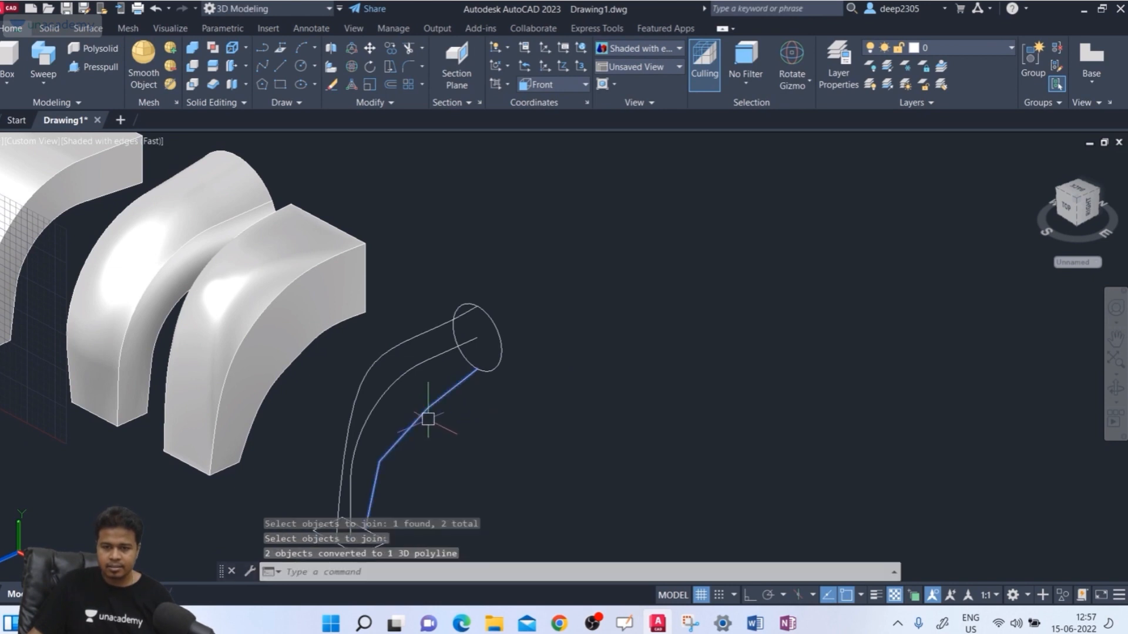
click(428, 411)
right_click(426, 409)
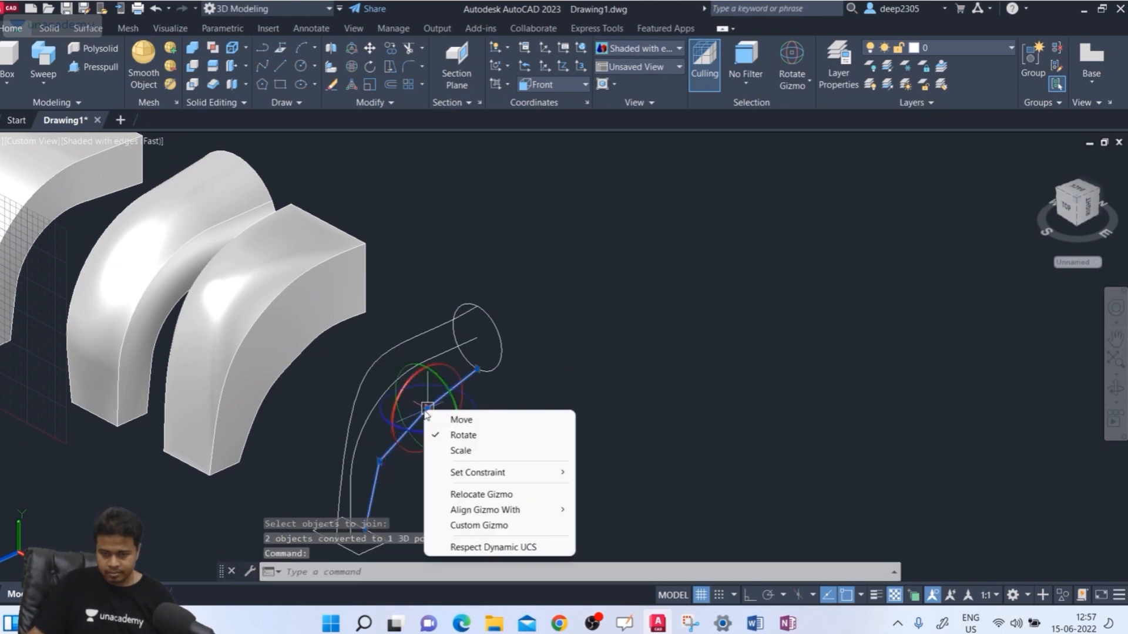
key(Escape)
Smooth the joined inner polyline between the rectangle and circle into a curve with Spline Fit
click(391, 458)
right_click(392, 457)
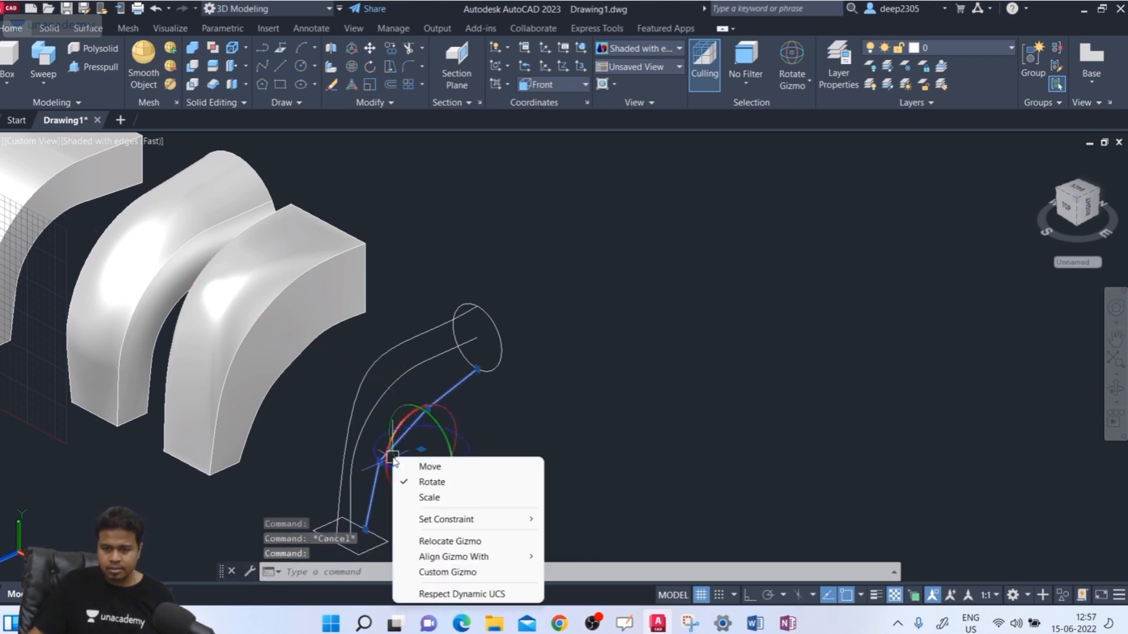
key(Escape)
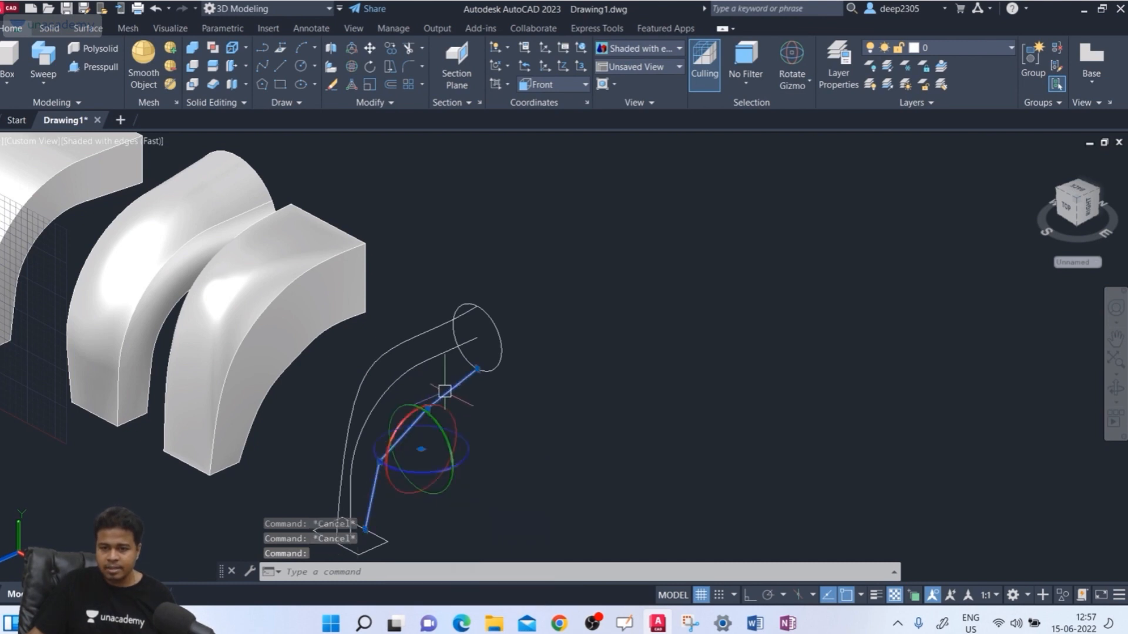
right_click(450, 390)
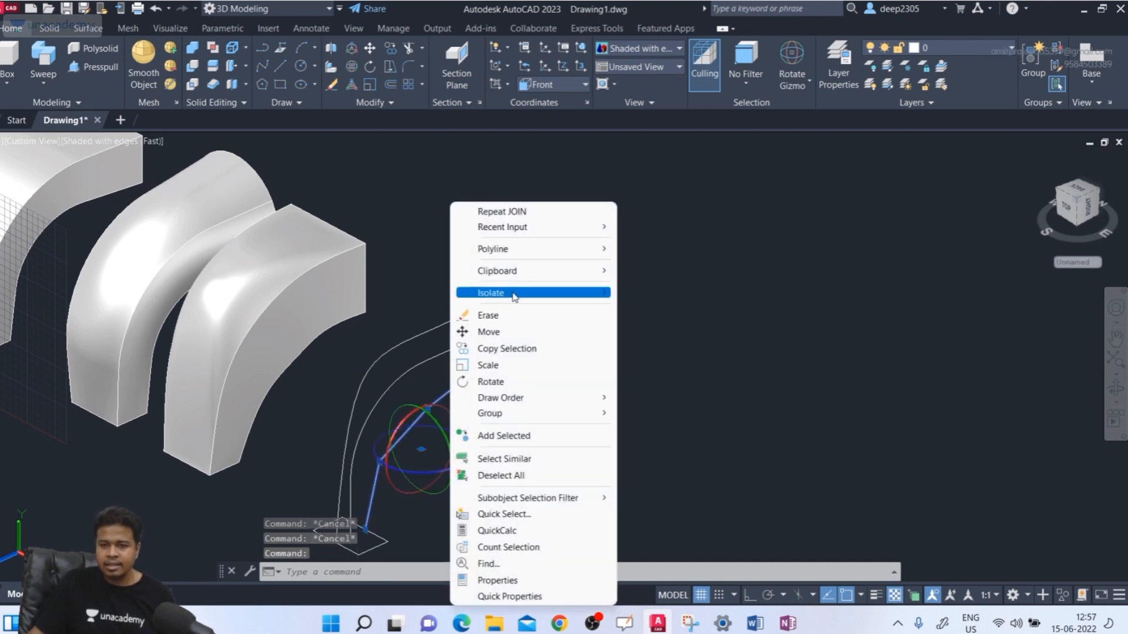
mouse_move(524, 258)
click(646, 341)
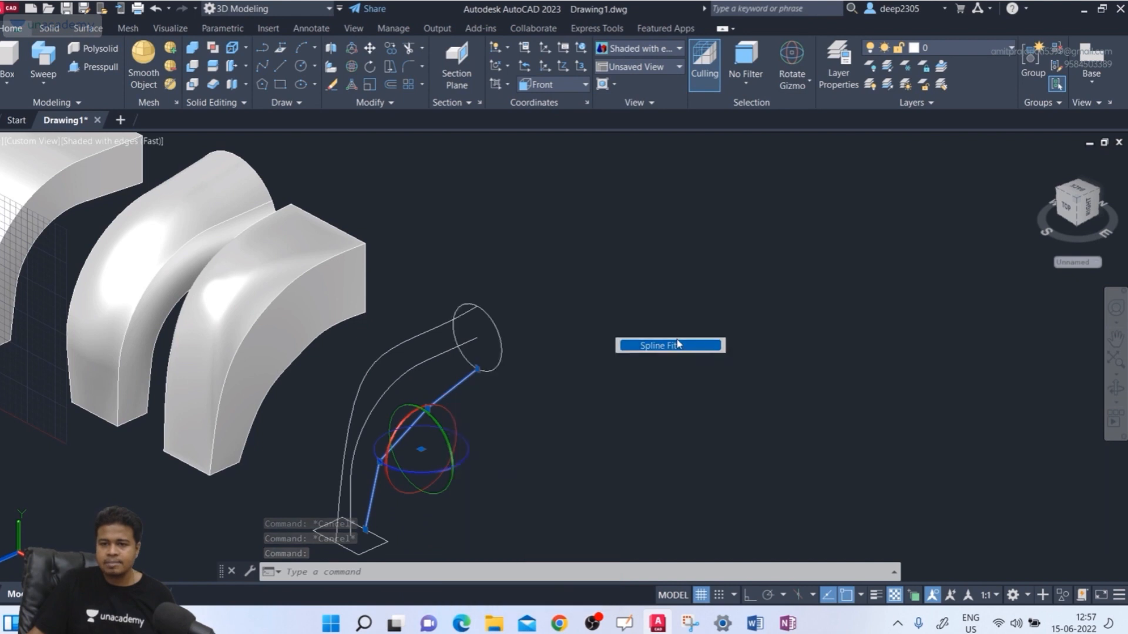
key(Escape)
Examine the outer and inner guide curves and the centre curve between the rectangle and the circle
scroll(587, 397, down, 1)
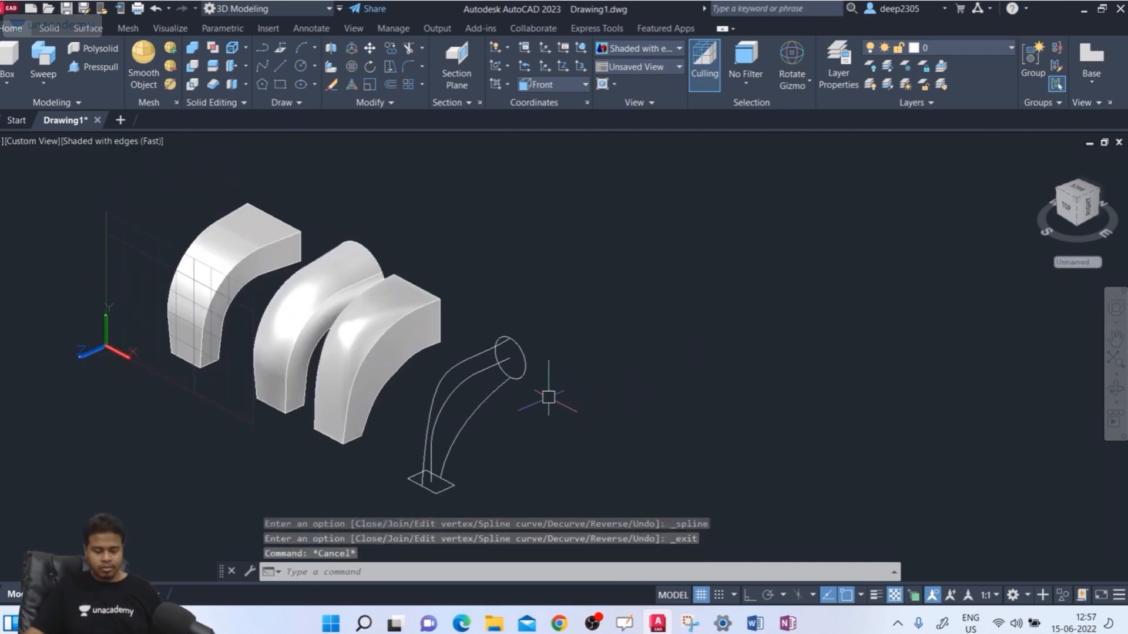
shift+middle_drag(548, 397, 516, 416)
scroll(529, 376, up, 2)
scroll(572, 295, up, 1)
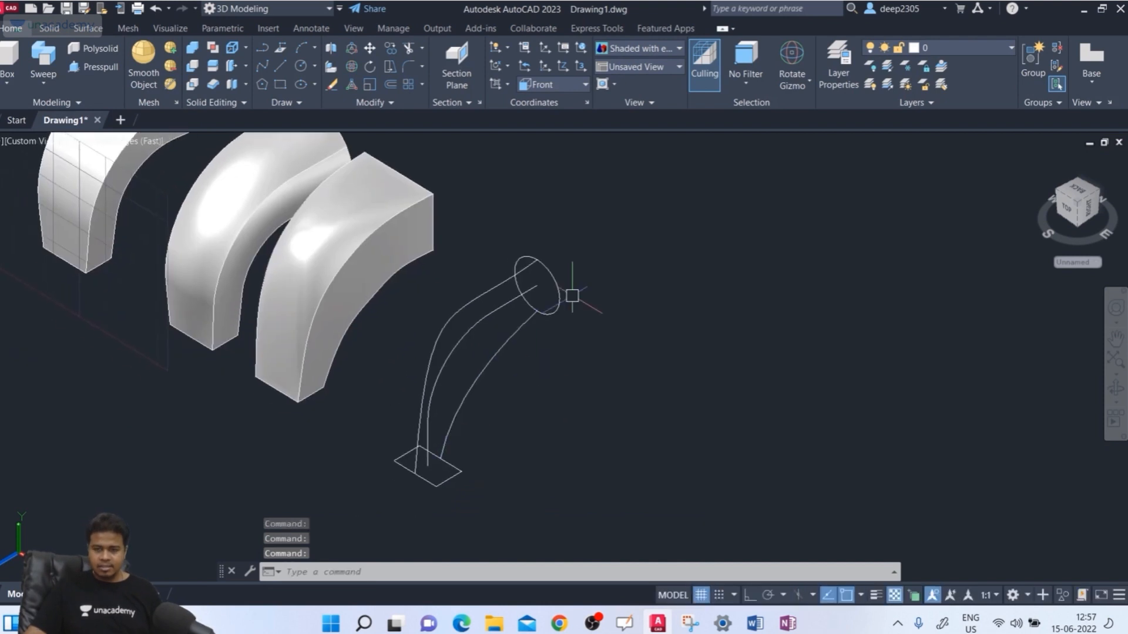
click(477, 371)
click(457, 307)
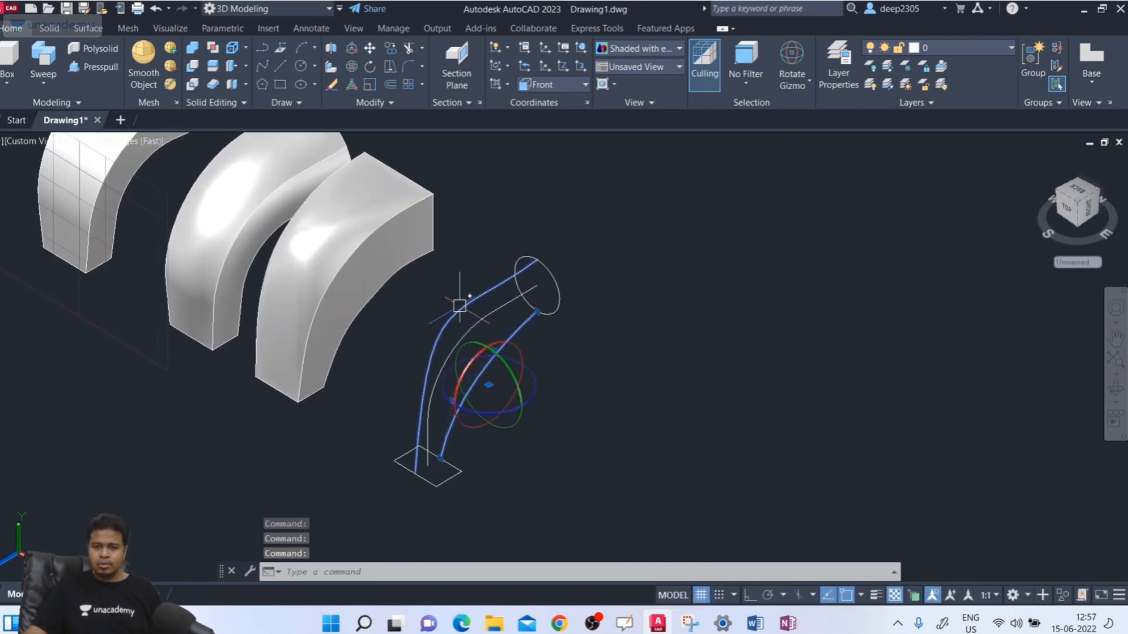
key(Escape)
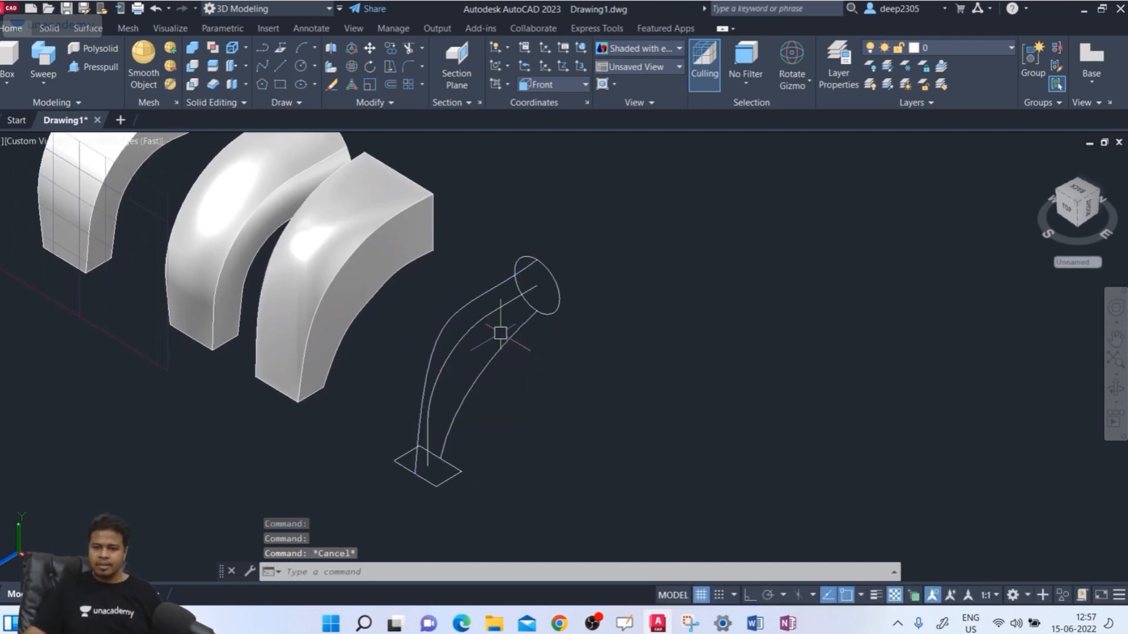
click(483, 326)
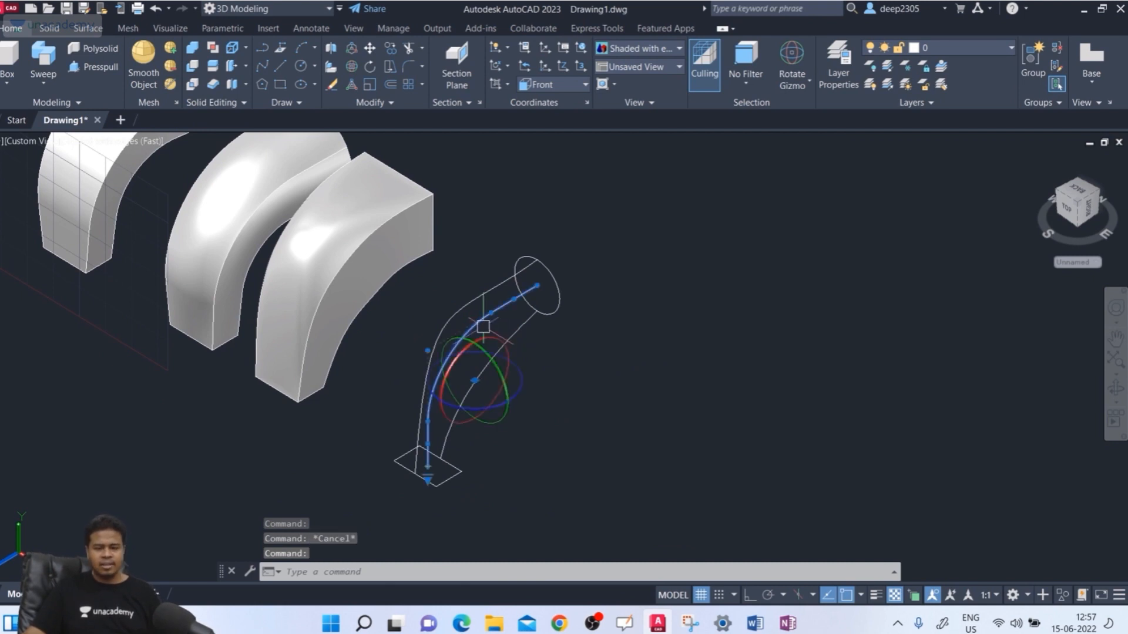
key(Escape)
scroll(501, 376, down, 2)
middle_drag(501, 376, 501, 413)
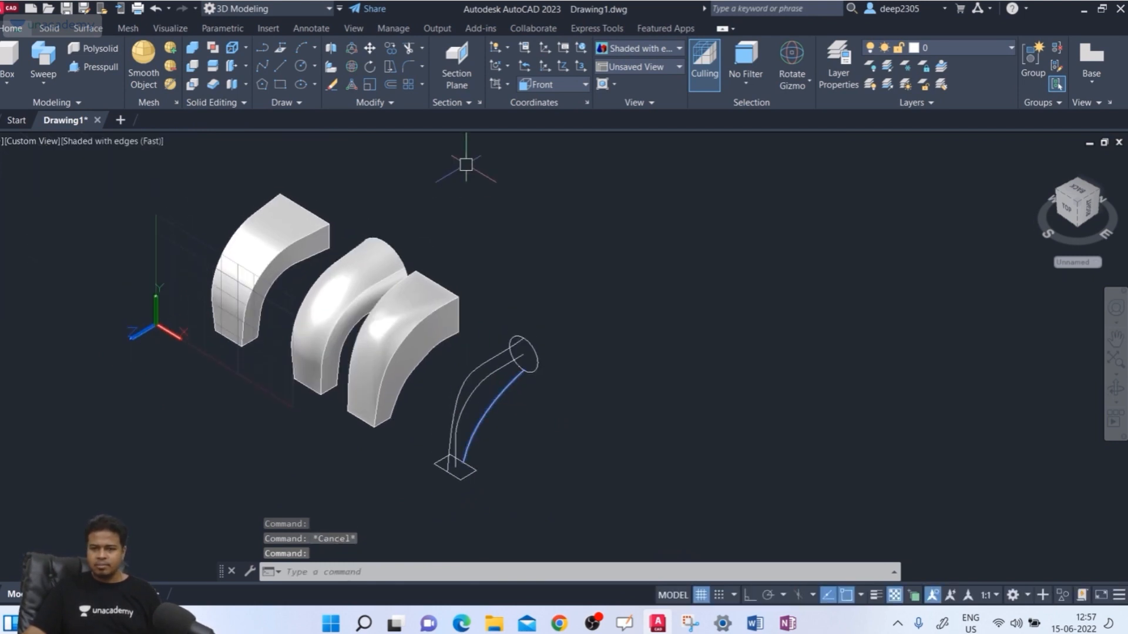
Set the UCS to Top and delete the middle curve between the two splined guide curves
click(563, 88)
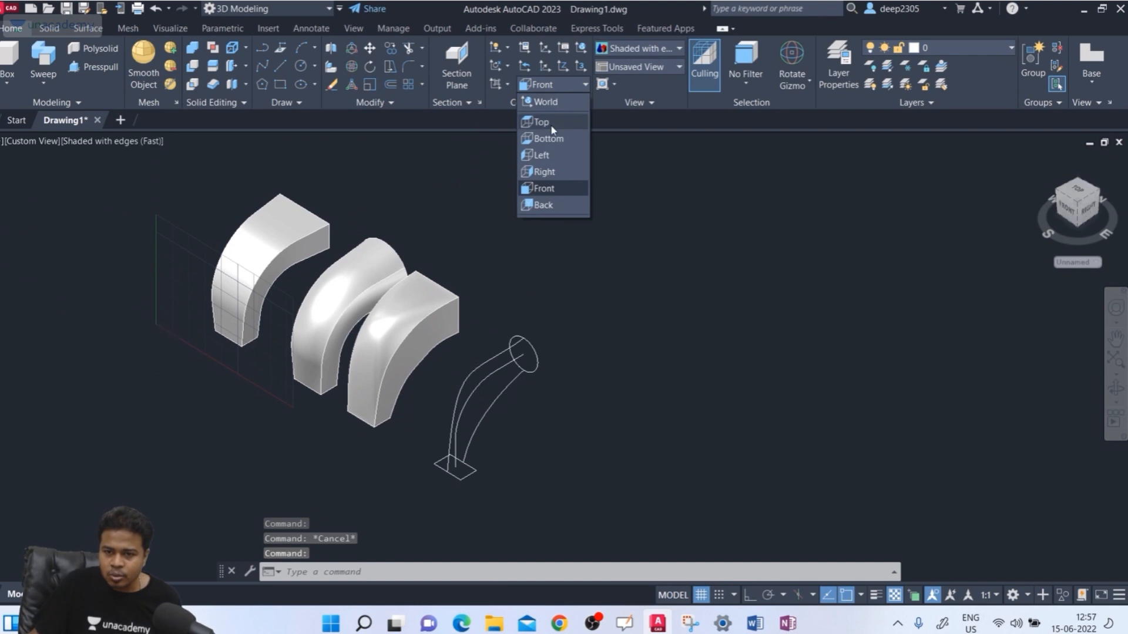
click(551, 127)
scroll(552, 364, up, 2)
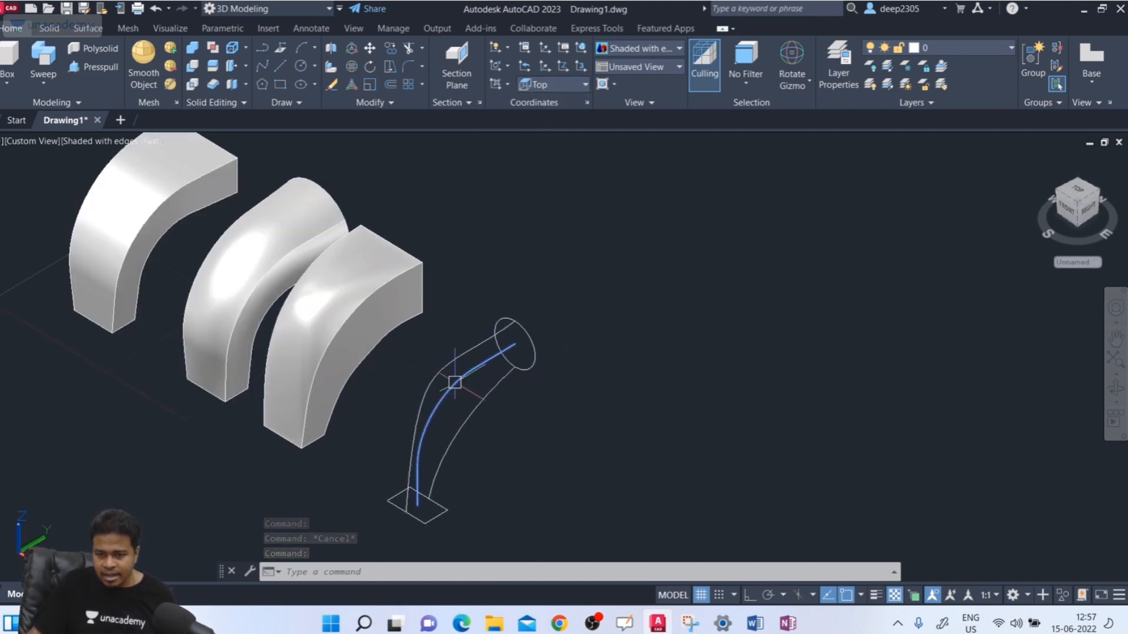
click(455, 382)
key(Delete)
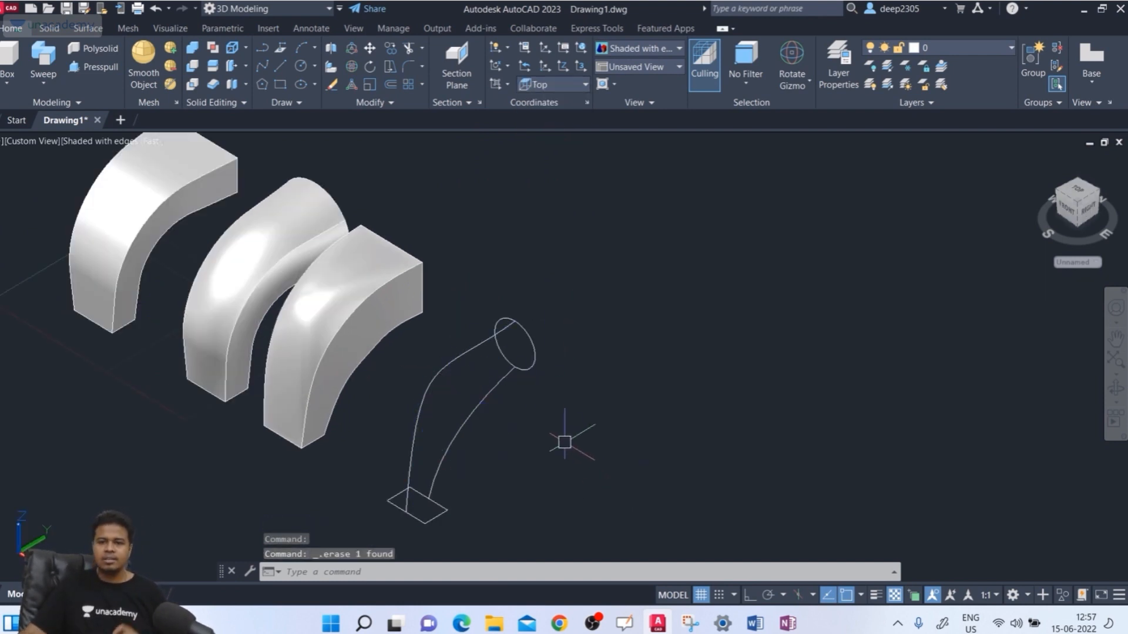
Loft a solid between the circle and the rectangle, using the outer and inner splined curves as guides
shift+middle_drag(574, 403, 546, 413)
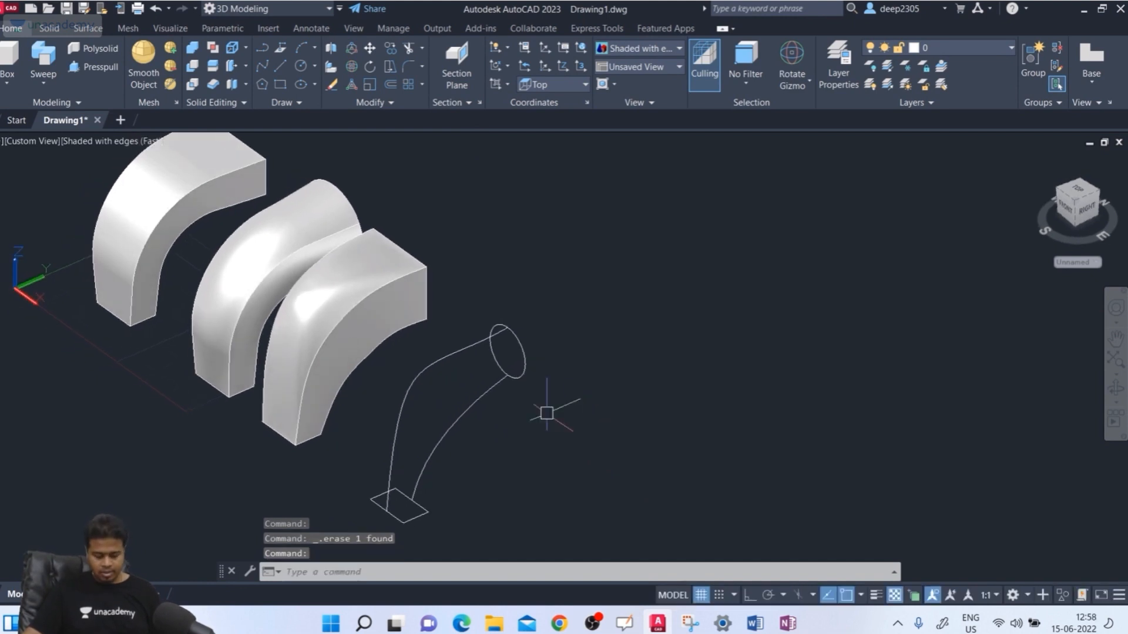
text(loft)
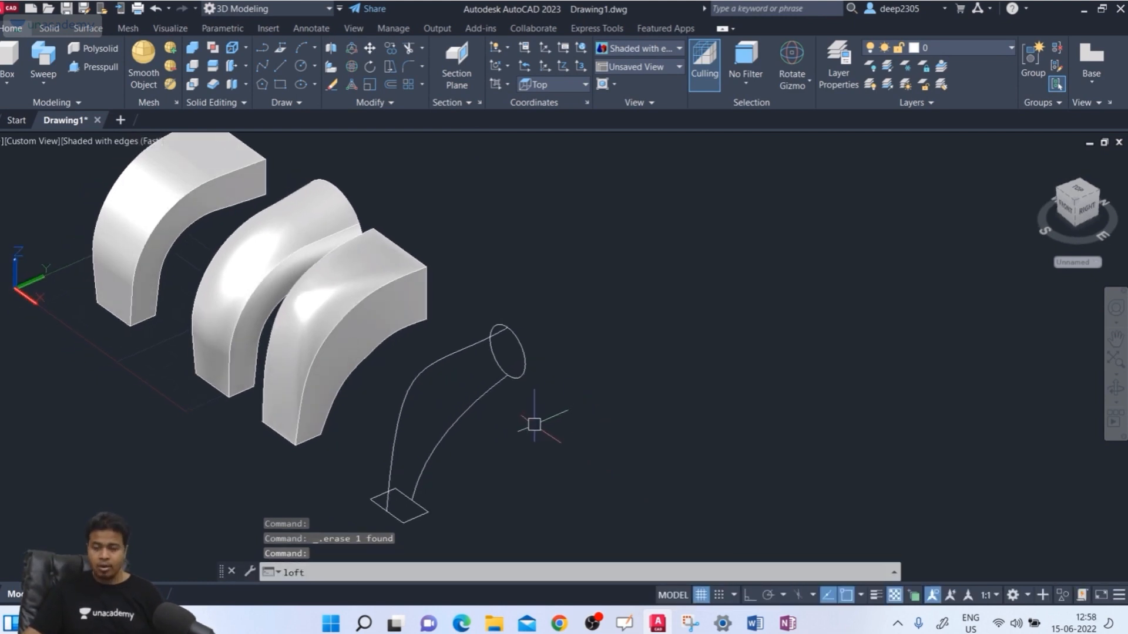
key(Return)
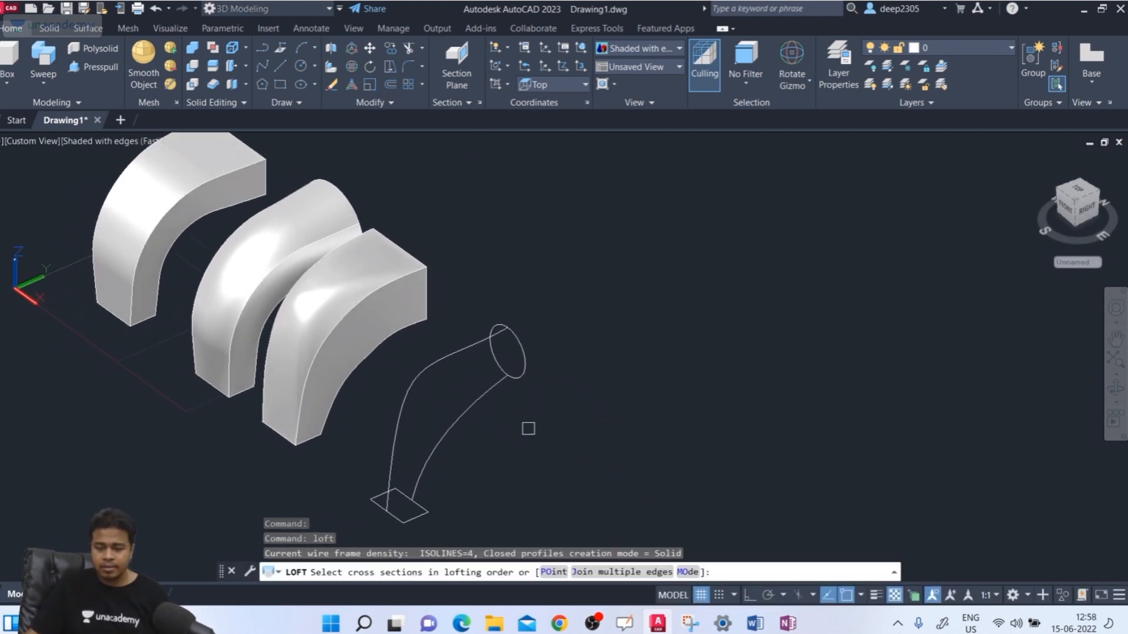
click(522, 365)
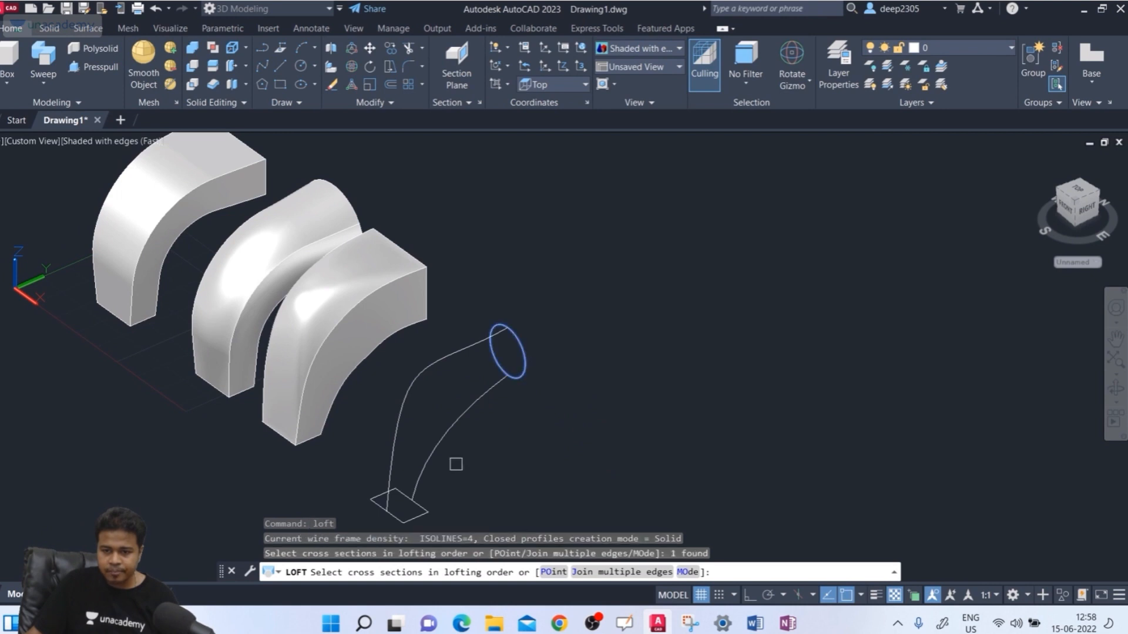
click(428, 514)
key(Return)
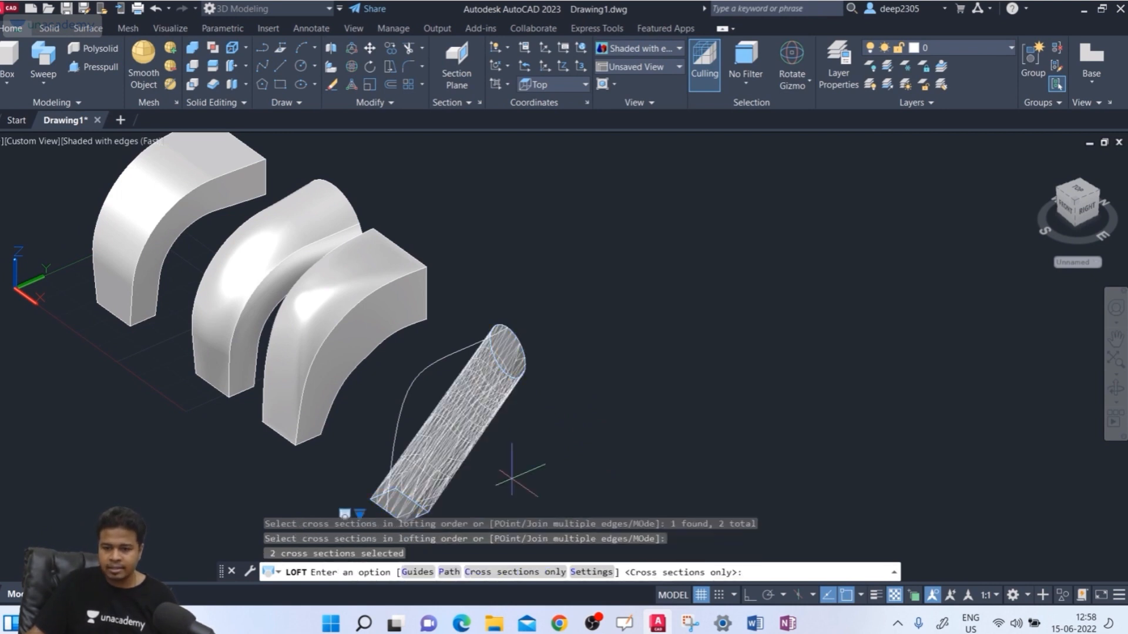
click(418, 572)
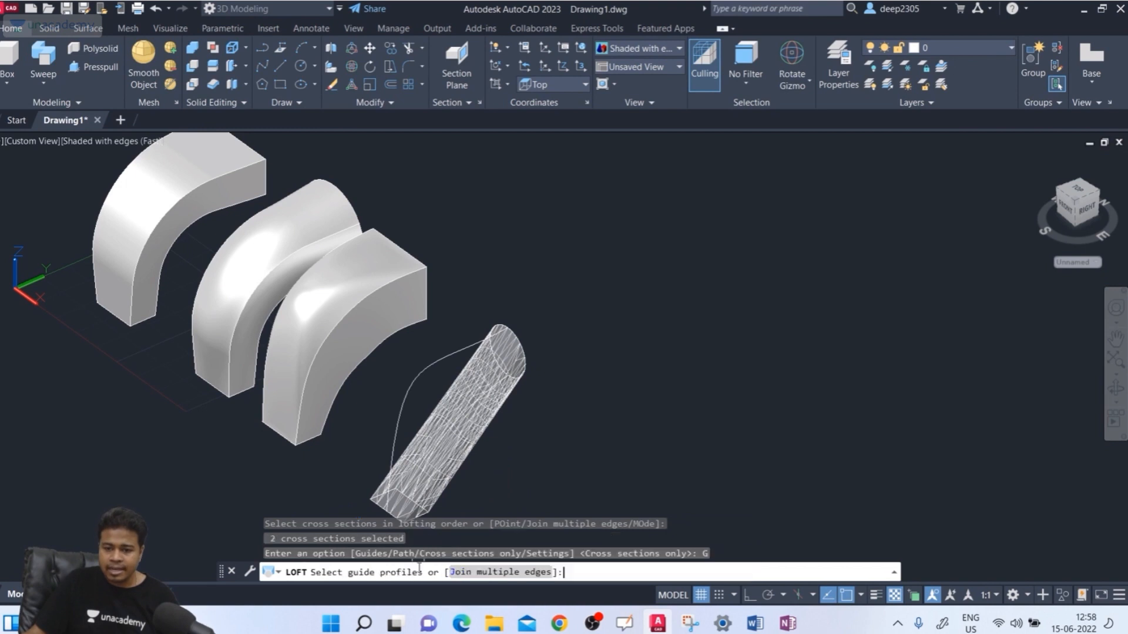
click(425, 370)
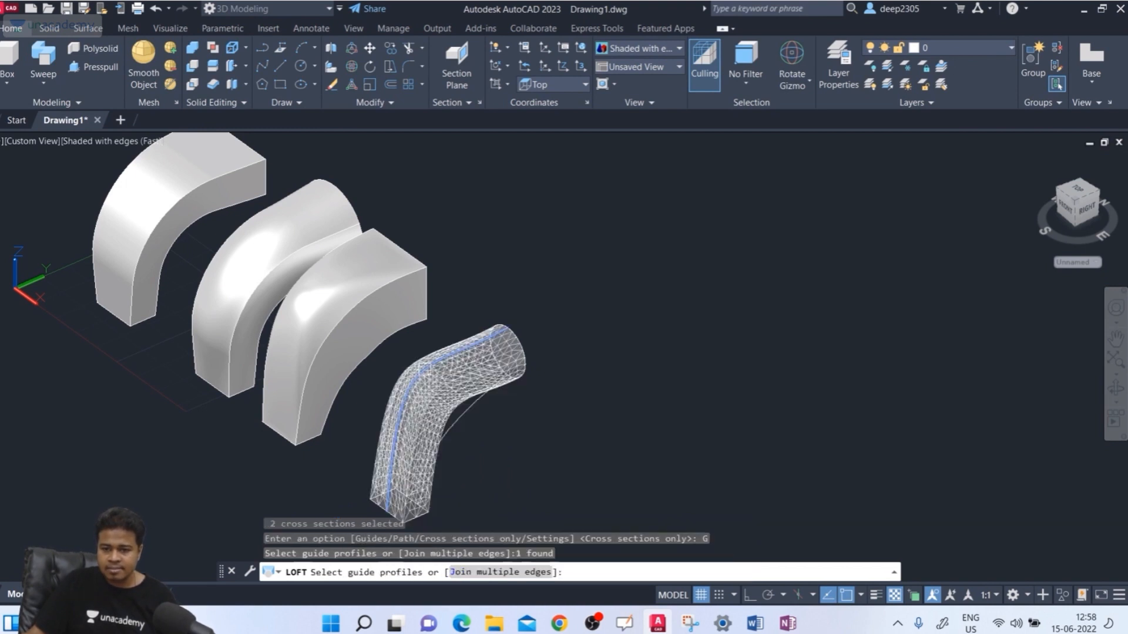
click(469, 417)
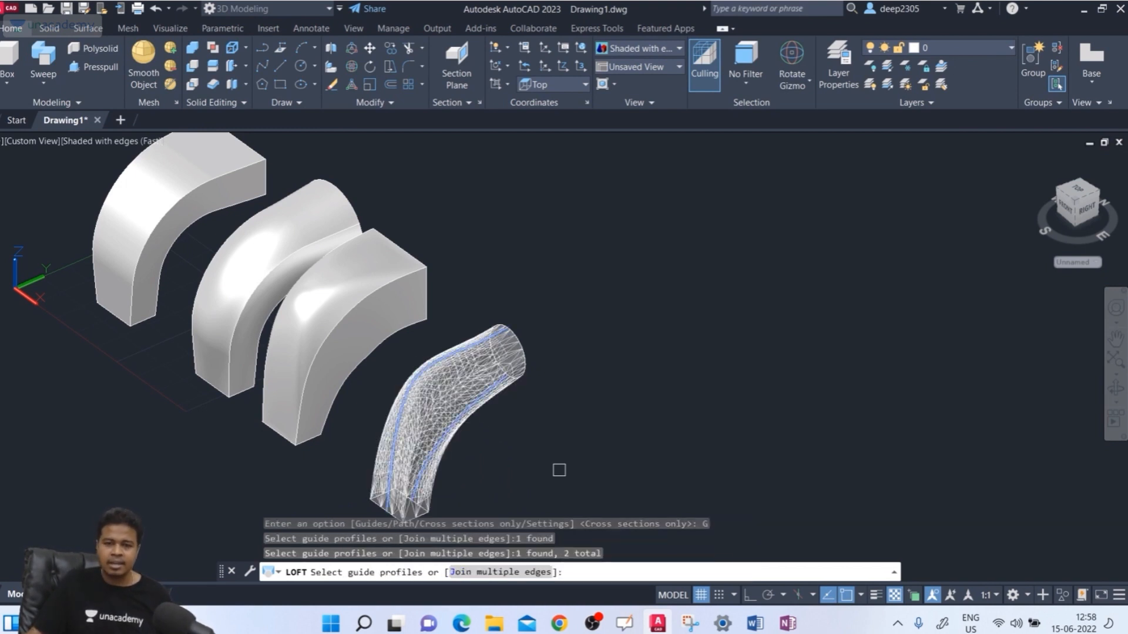
key(Return)
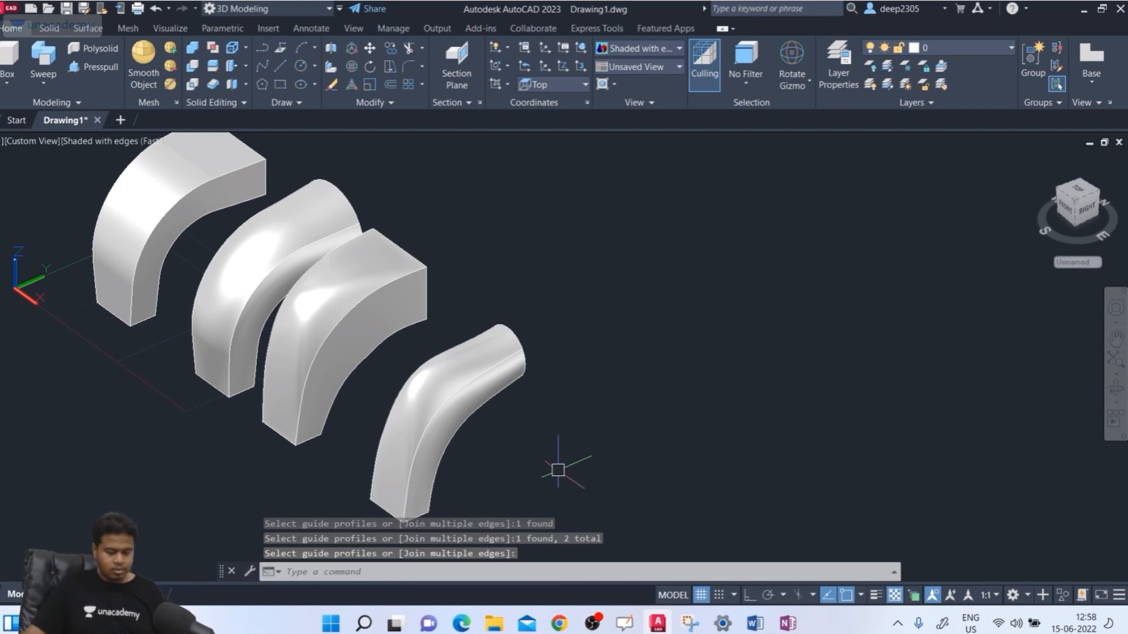
shift+middle_drag(559, 470, 518, 405)
shift+middle_drag(513, 436, 517, 440)
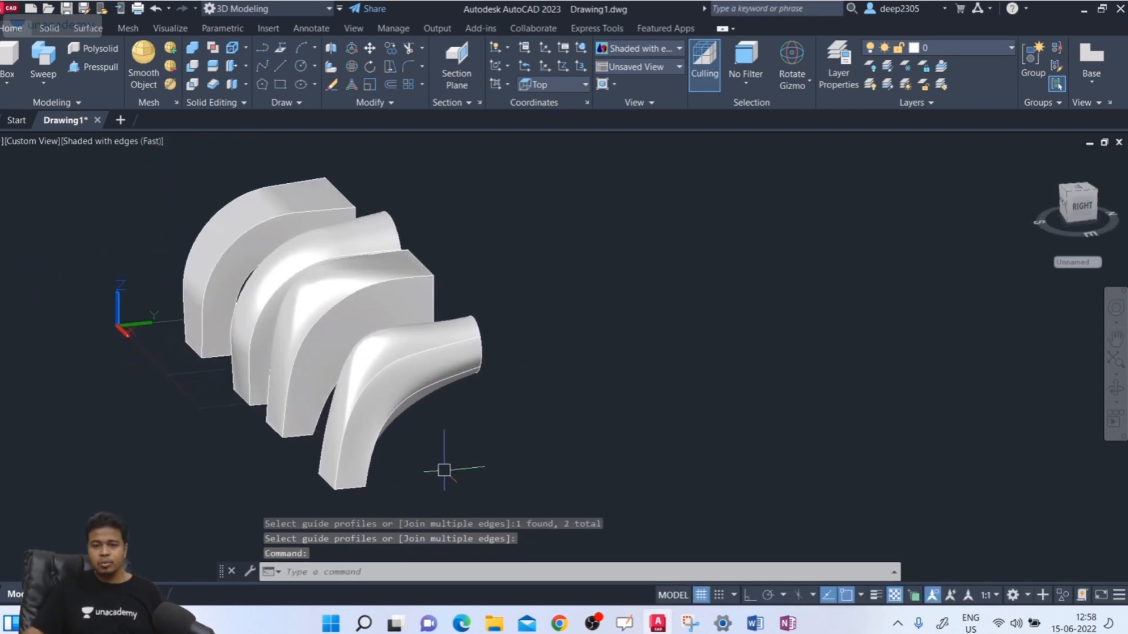
shift+middle_drag(375, 479, 424, 455)
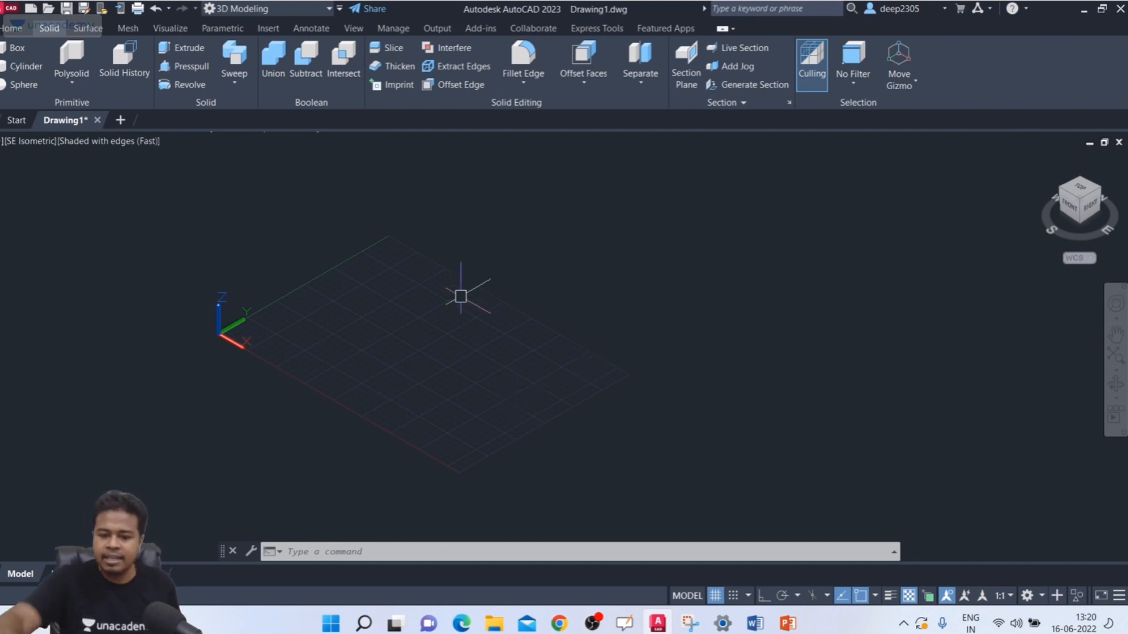
Draw a circle with a radius of about 77 on the XY plane near the origin
key(Return)
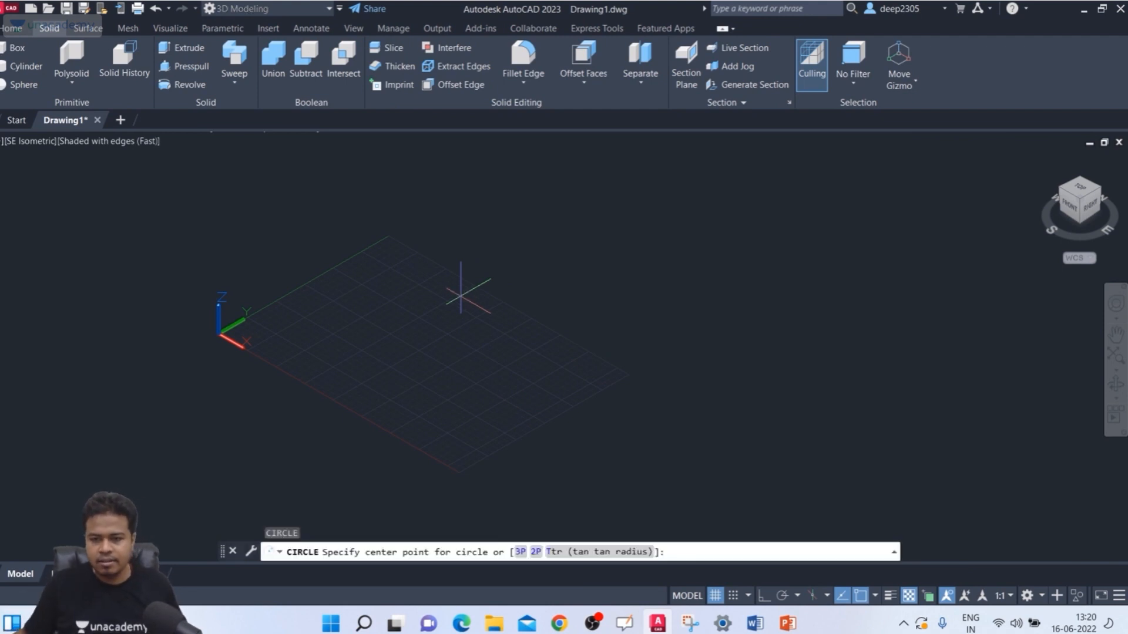
scroll(382, 312, up, 1)
click(350, 314)
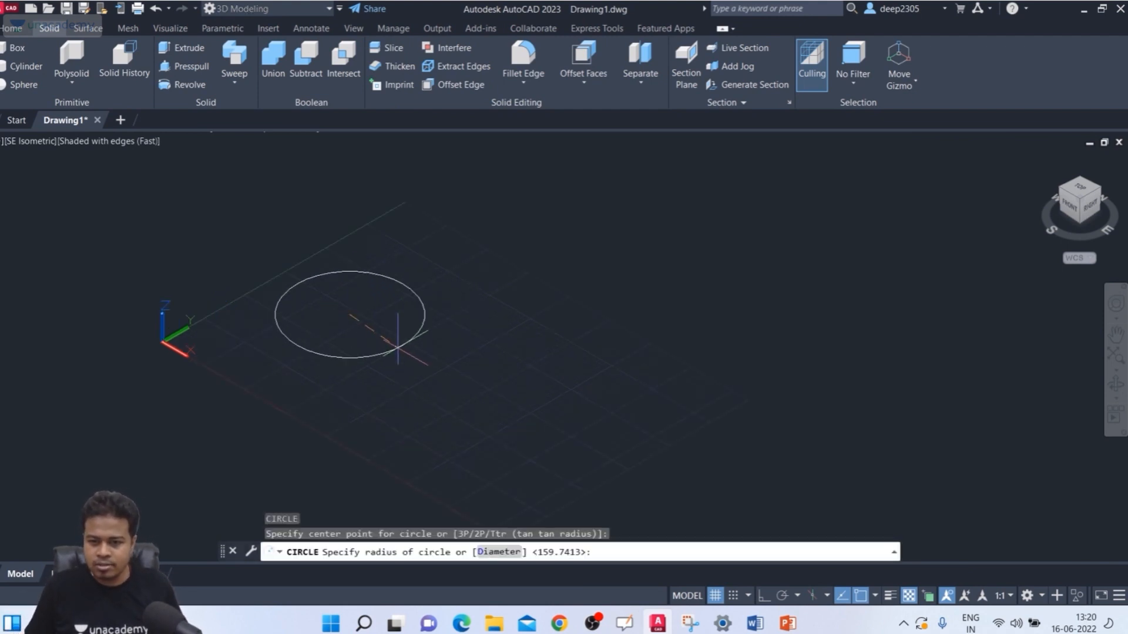
click(406, 355)
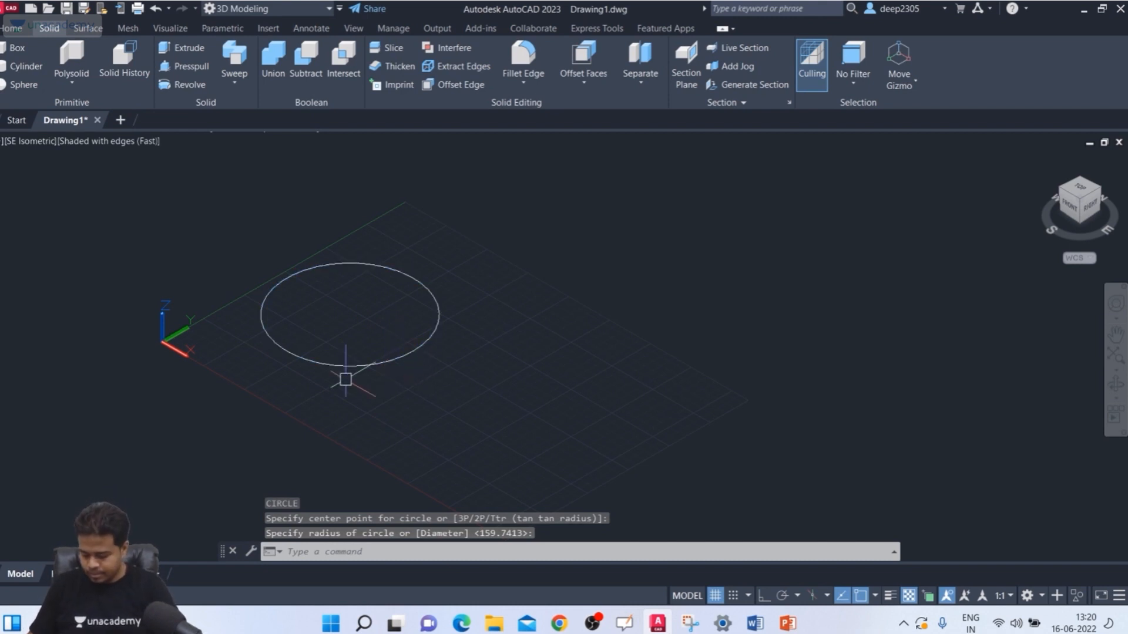
Add two circles concentric with the first, one inside it with a radius of about 46 and a larger one around it
key(Return)
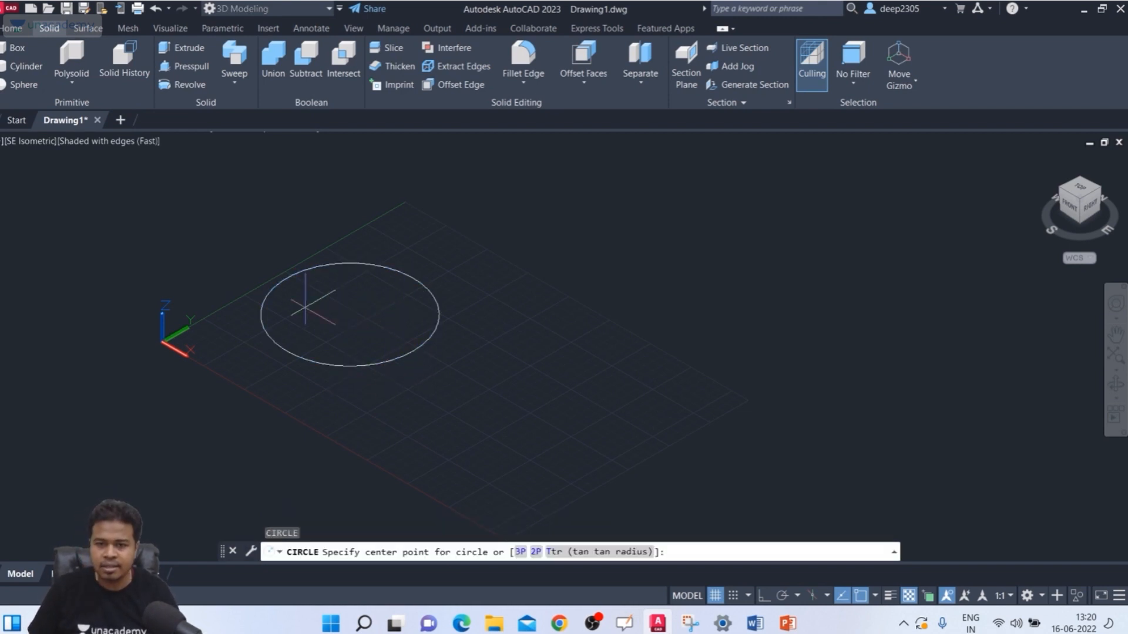
click(349, 315)
click(360, 345)
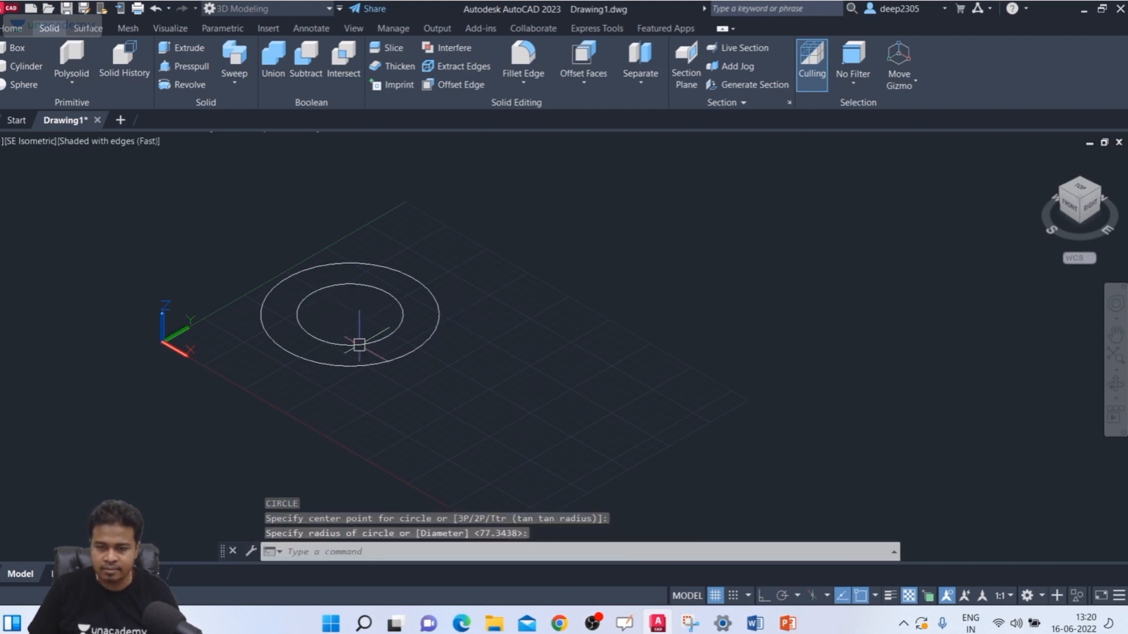
key(Return)
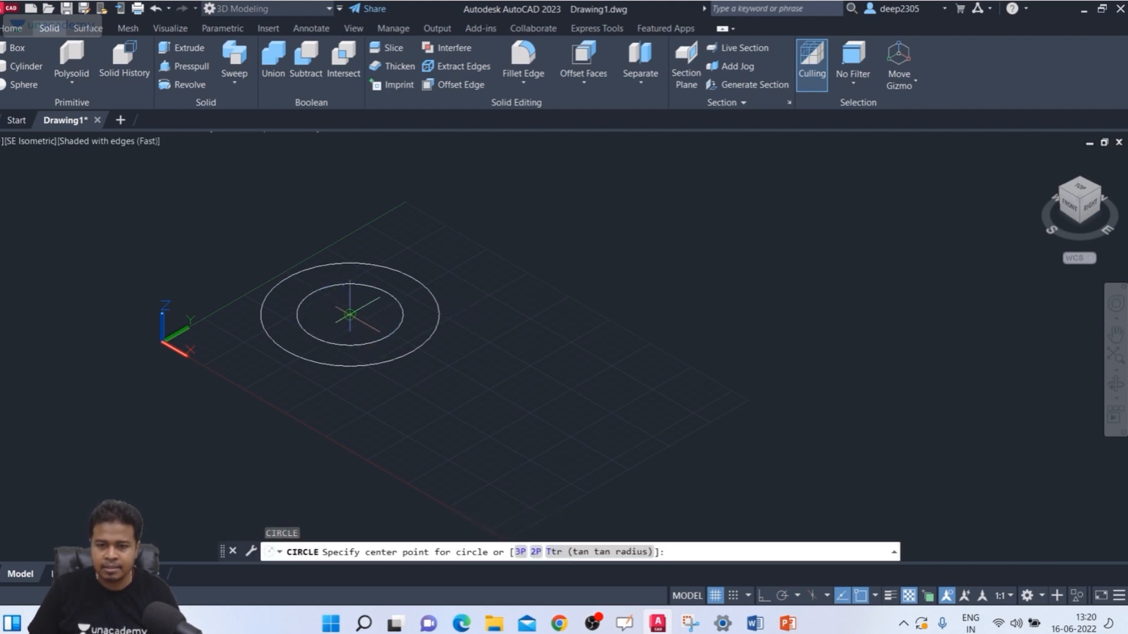
click(350, 315)
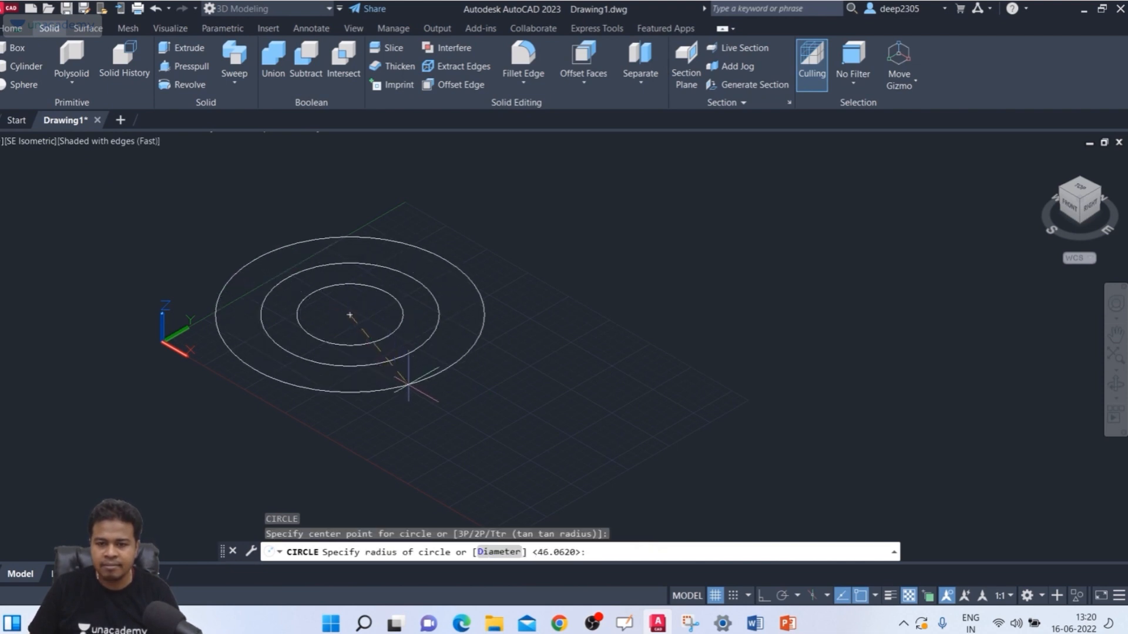
click(419, 378)
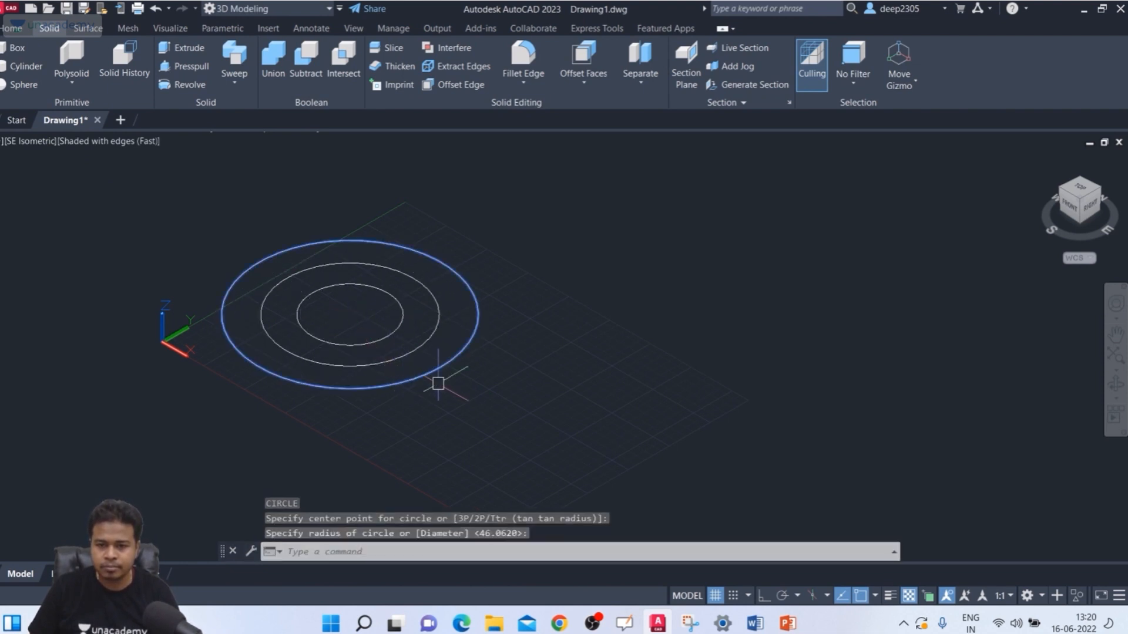
Move the largest circle from its centre straight up along the Z axis with Ortho on, above the two other circles
middle_drag(458, 384, 446, 447)
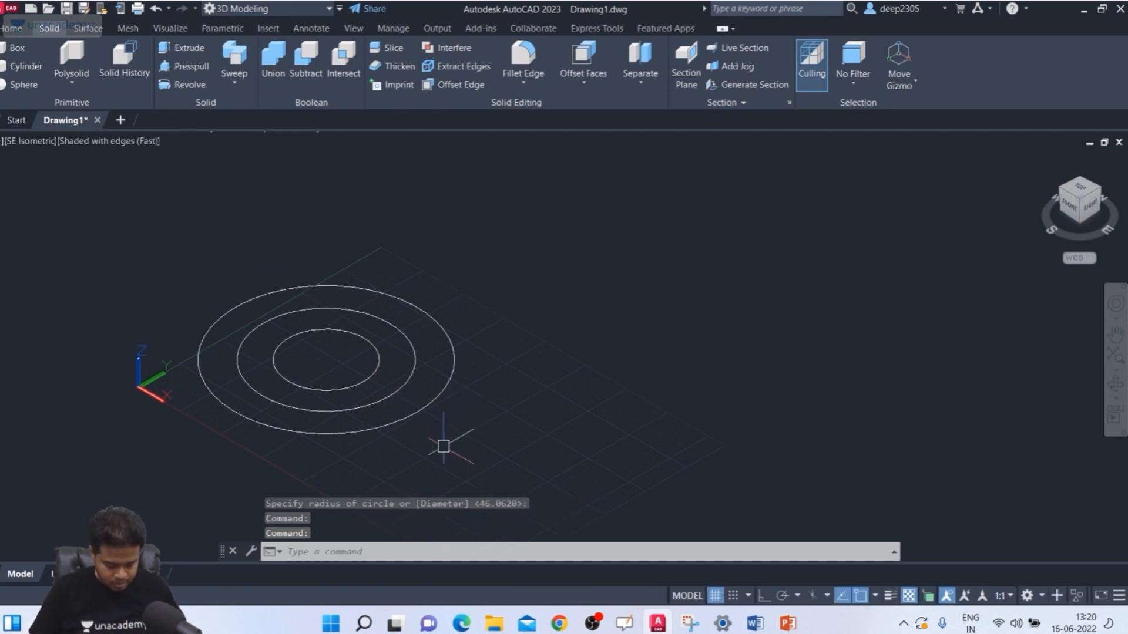
text(m)
key(Return)
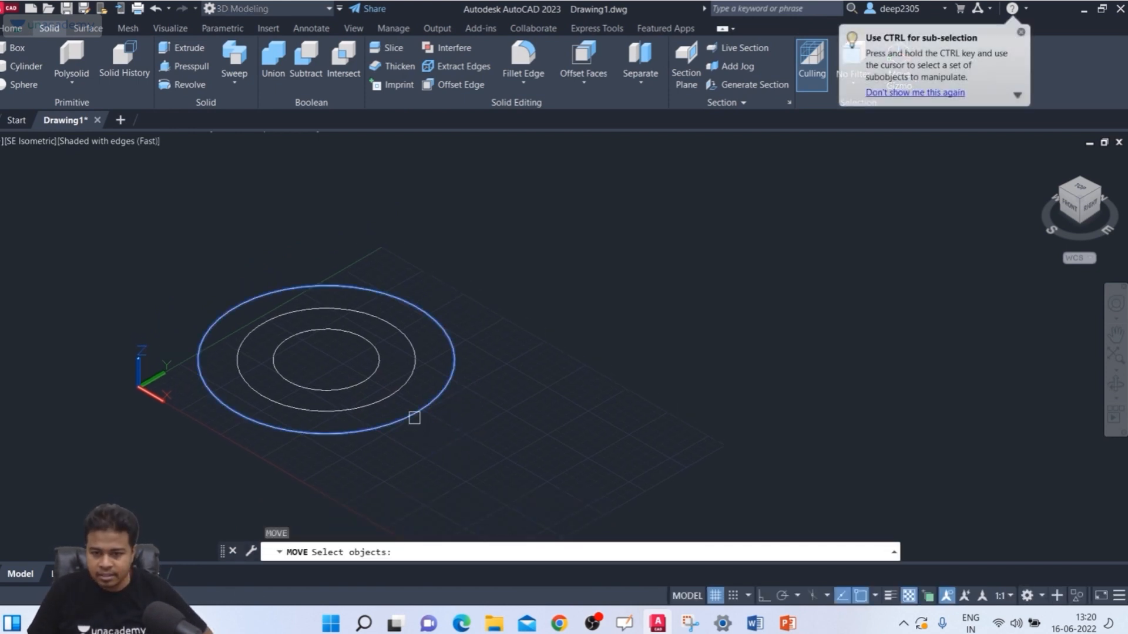
click(415, 418)
key(Return)
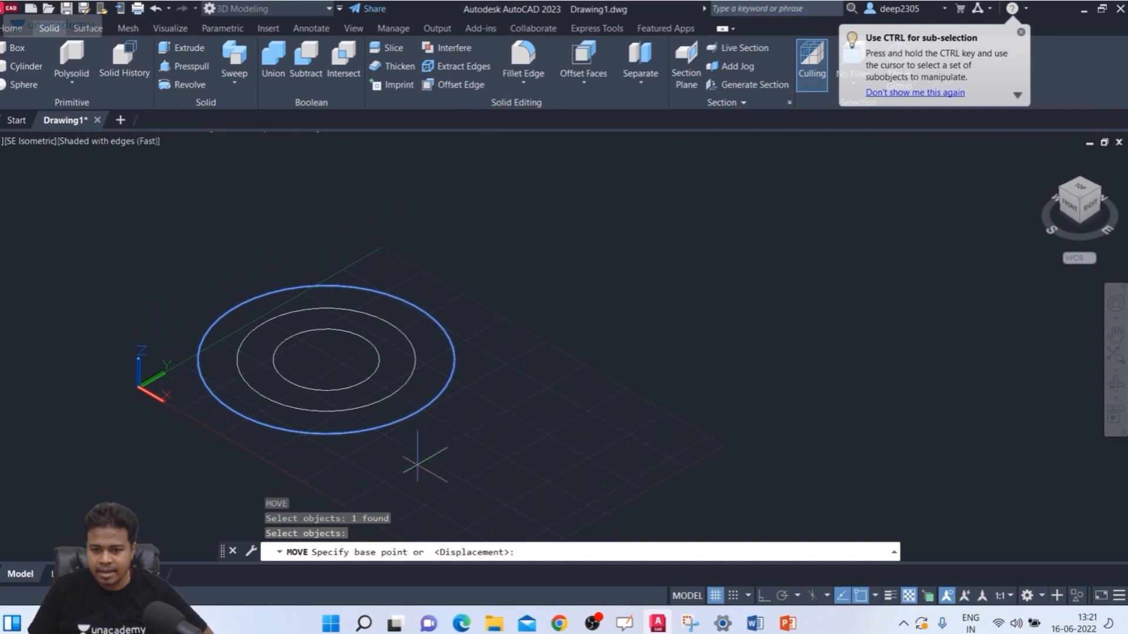
click(326, 359)
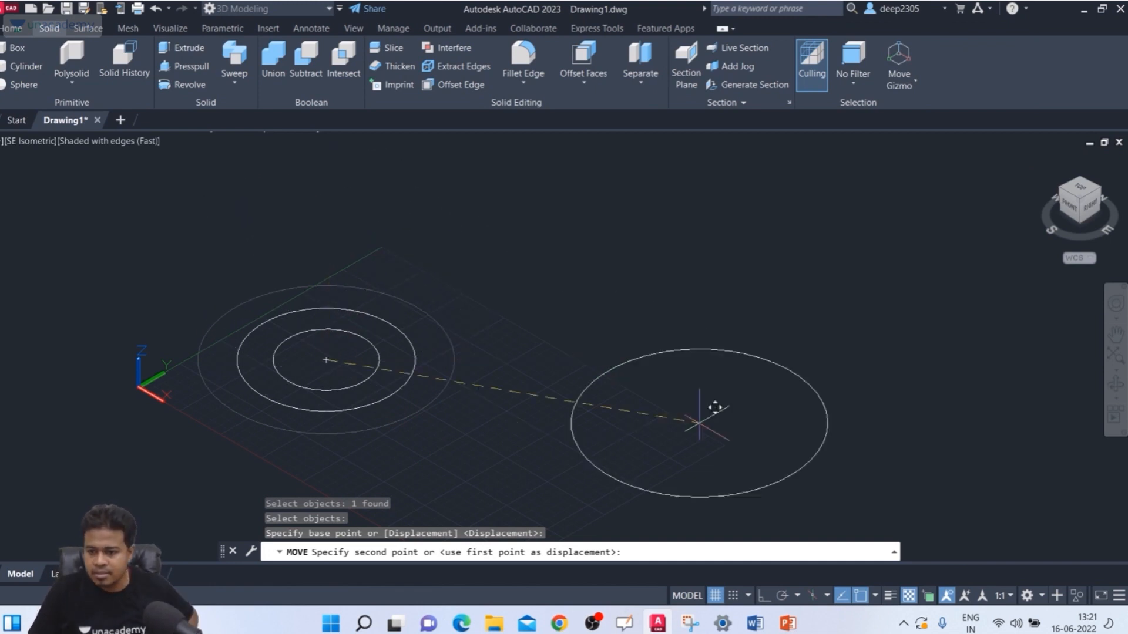
click(763, 596)
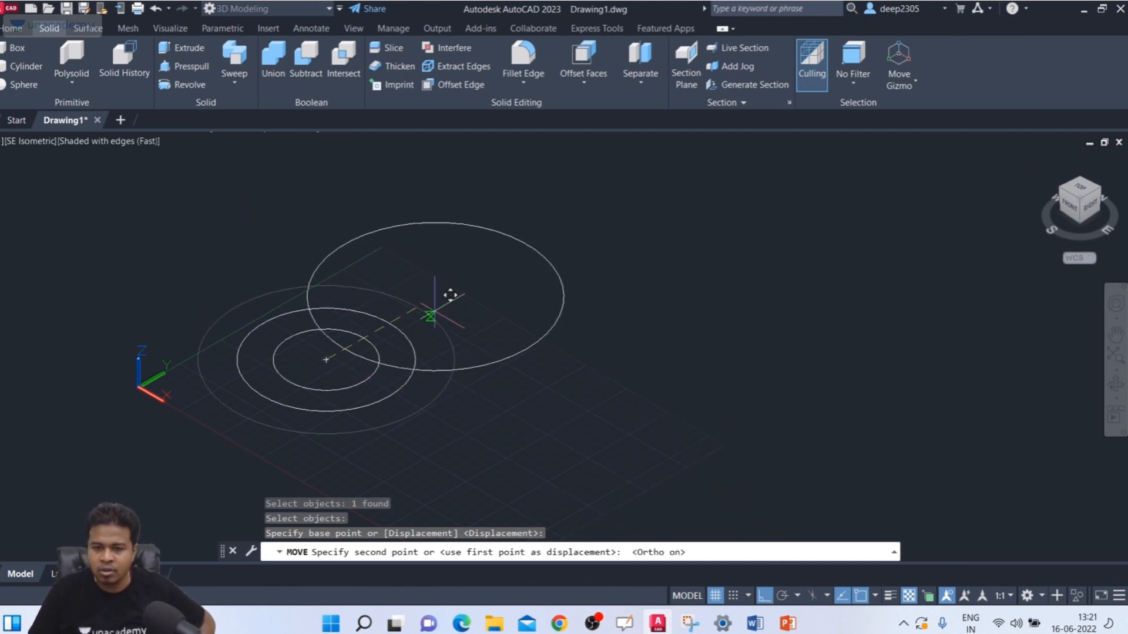
mouse_move(353, 185)
middle_down()
mouse_move(317, 289)
mouse_move(330, 307)
middle_up()
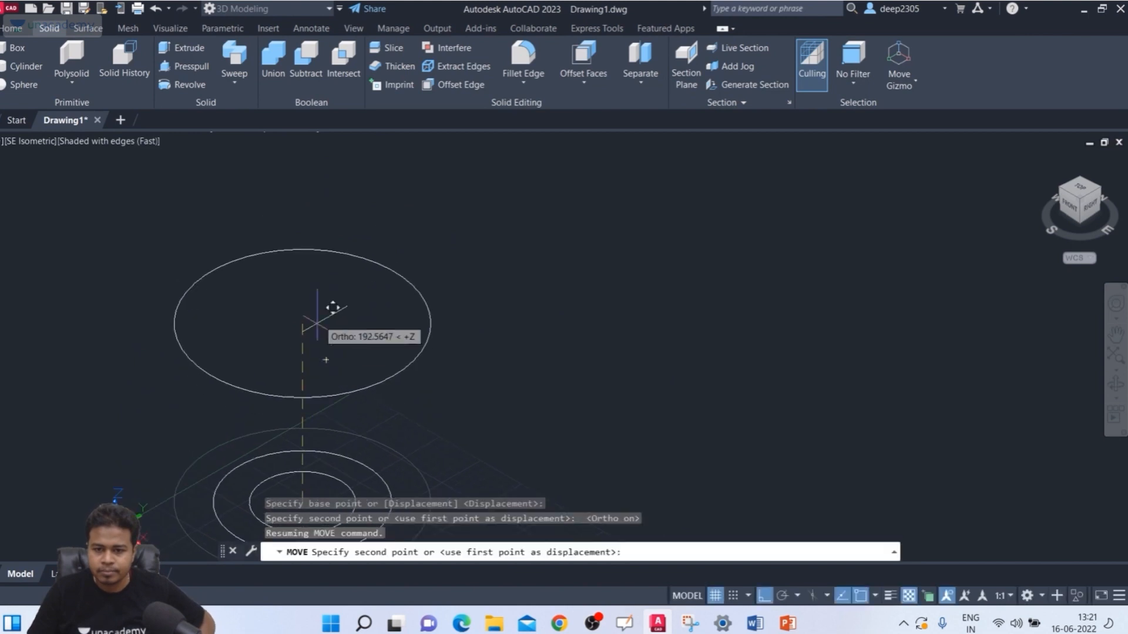
scroll(577, 297, down, 3)
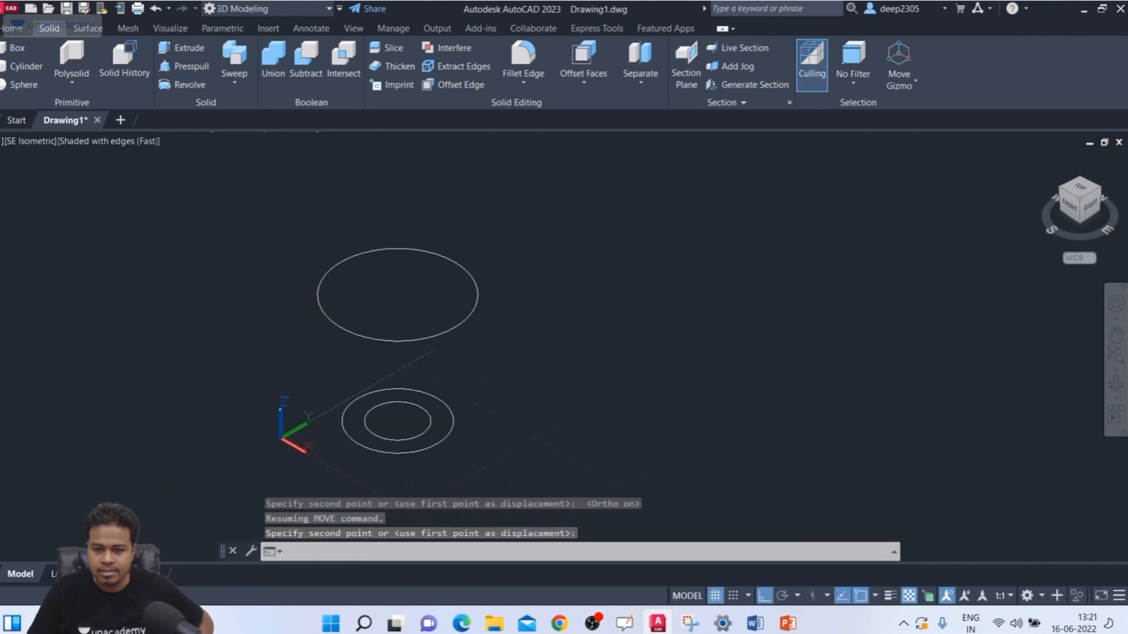
Move the smallest circle from its centre straight up along the Z axis, placing it between the bottom and top circles
click(537, 315)
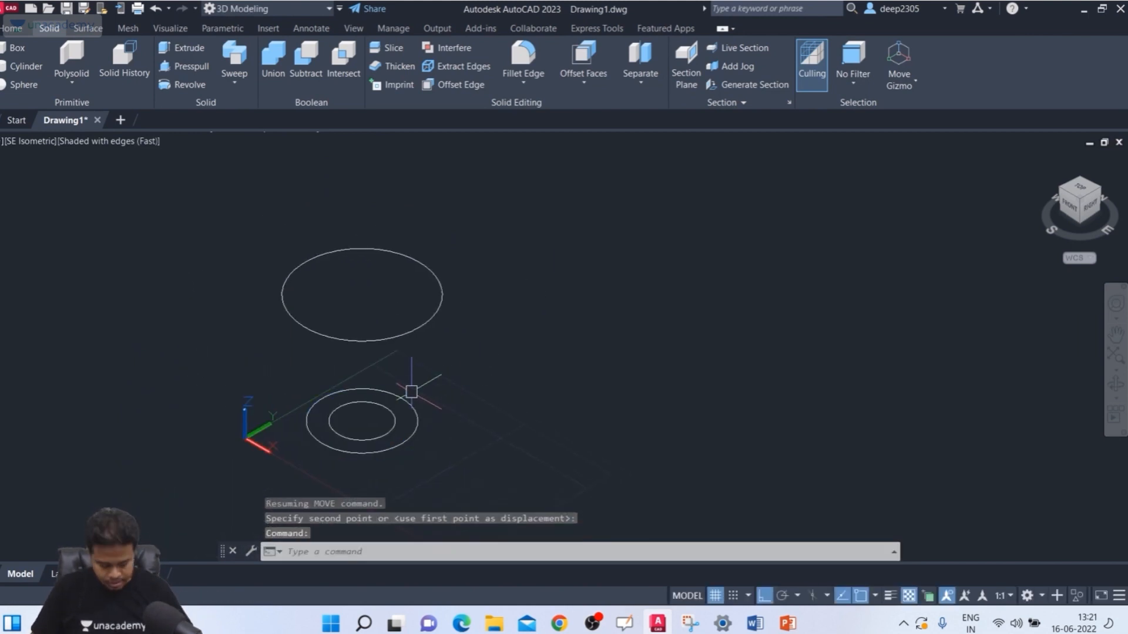
text(m)
key(Return)
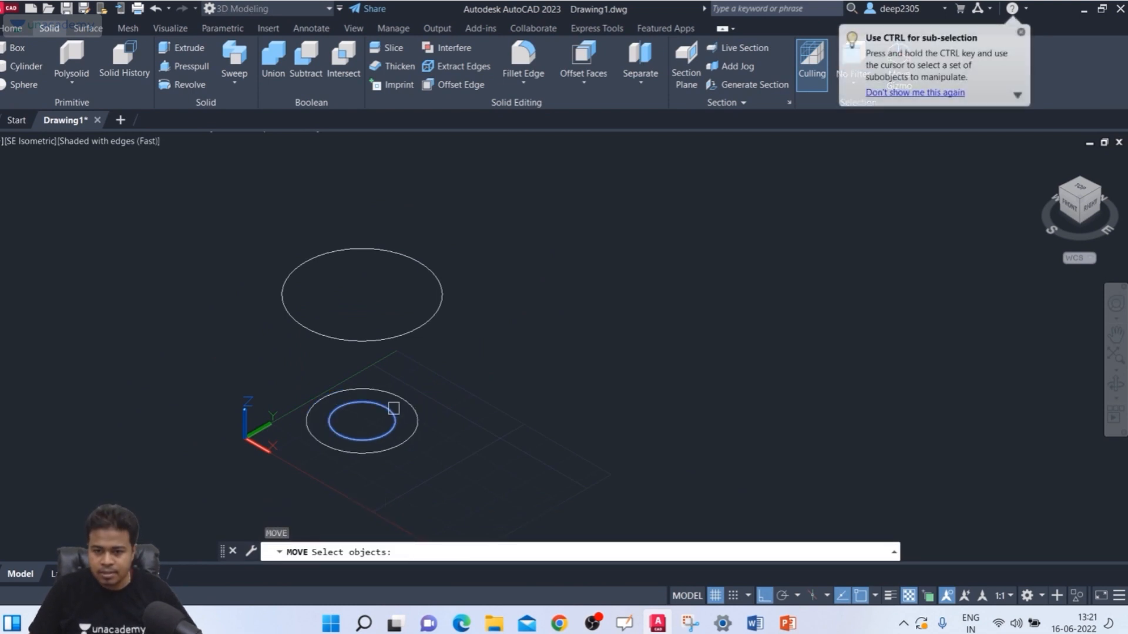
click(394, 409)
key(Return)
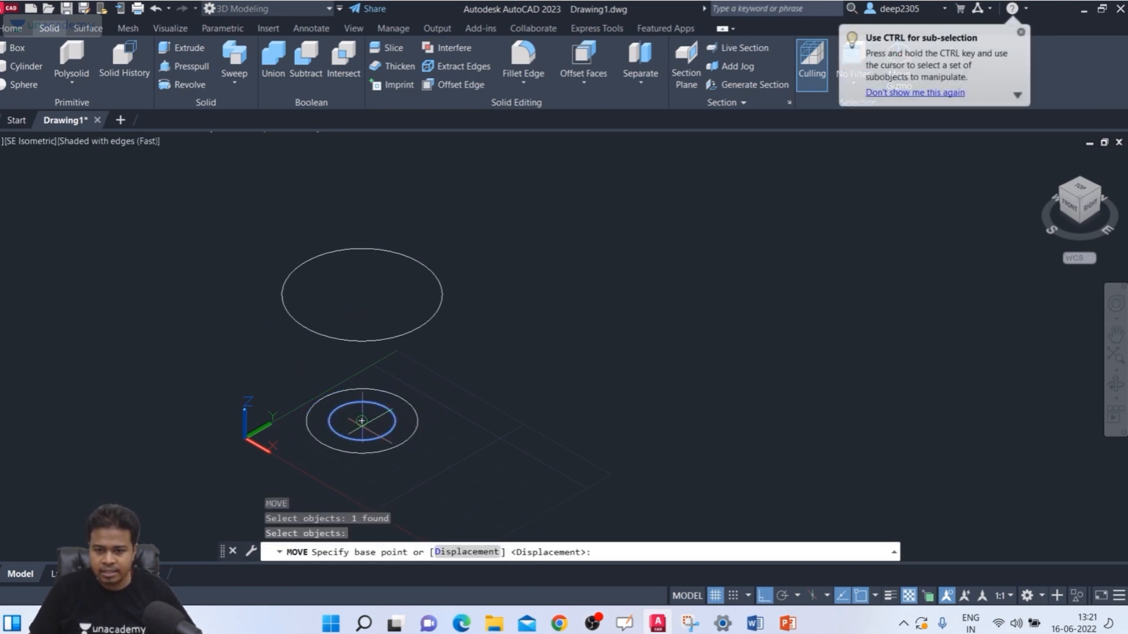
click(362, 421)
scroll(385, 353, down, 2)
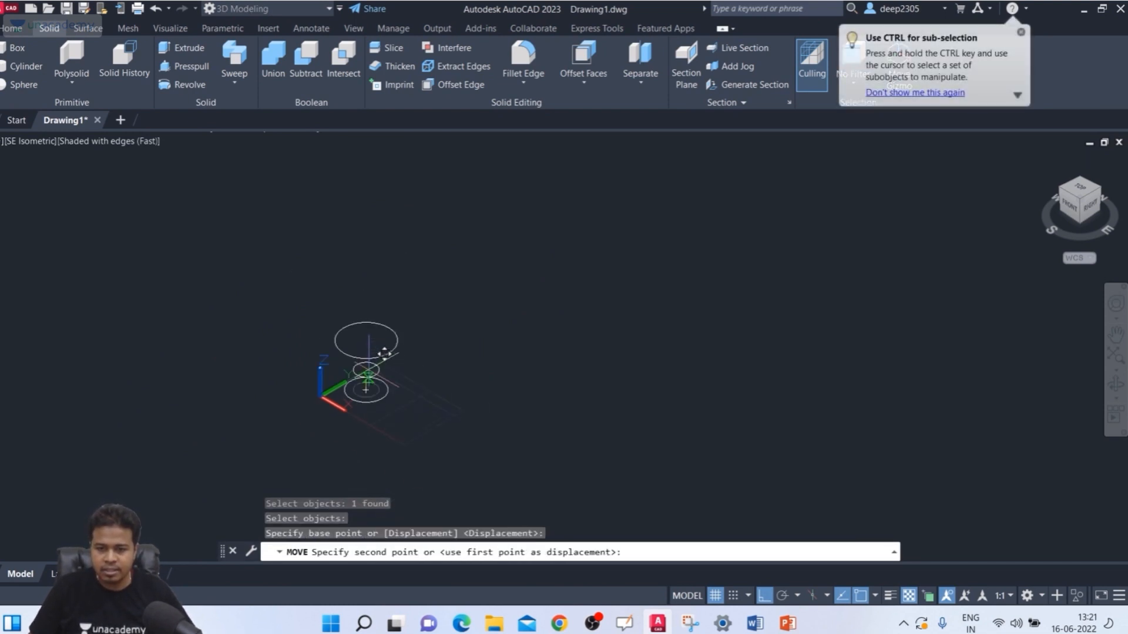
scroll(384, 352, up, 2)
click(365, 362)
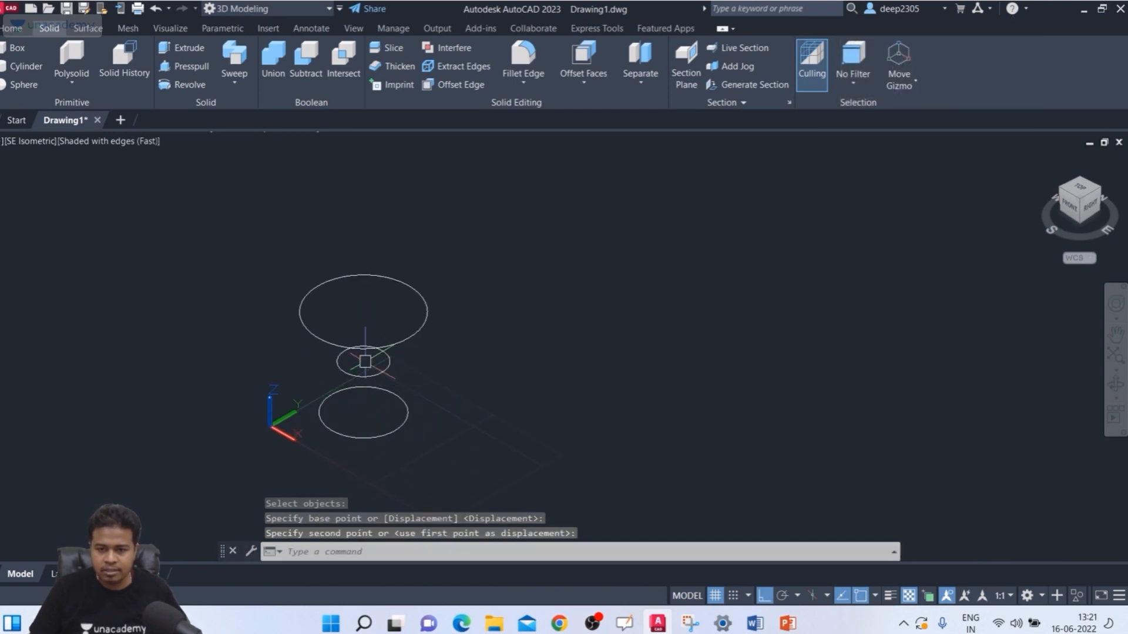
key(Escape)
Loft a solid through the three circles in order: the bottom one, the small middle one and the large top one
shift+middle_drag(439, 385, 441, 340)
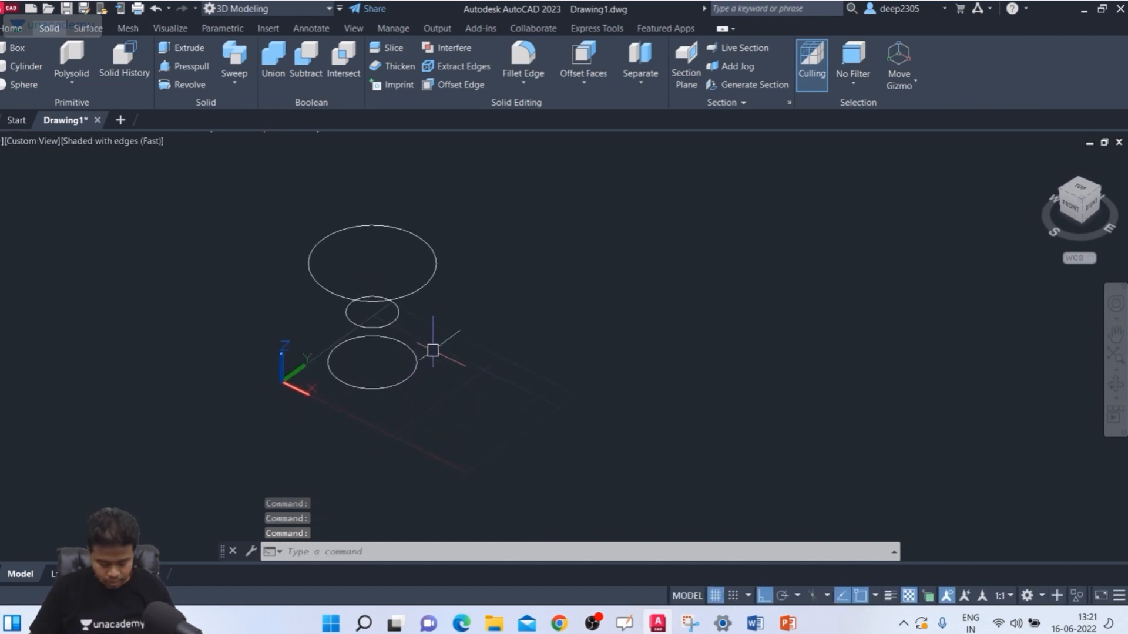
text(LOft)
key(Return)
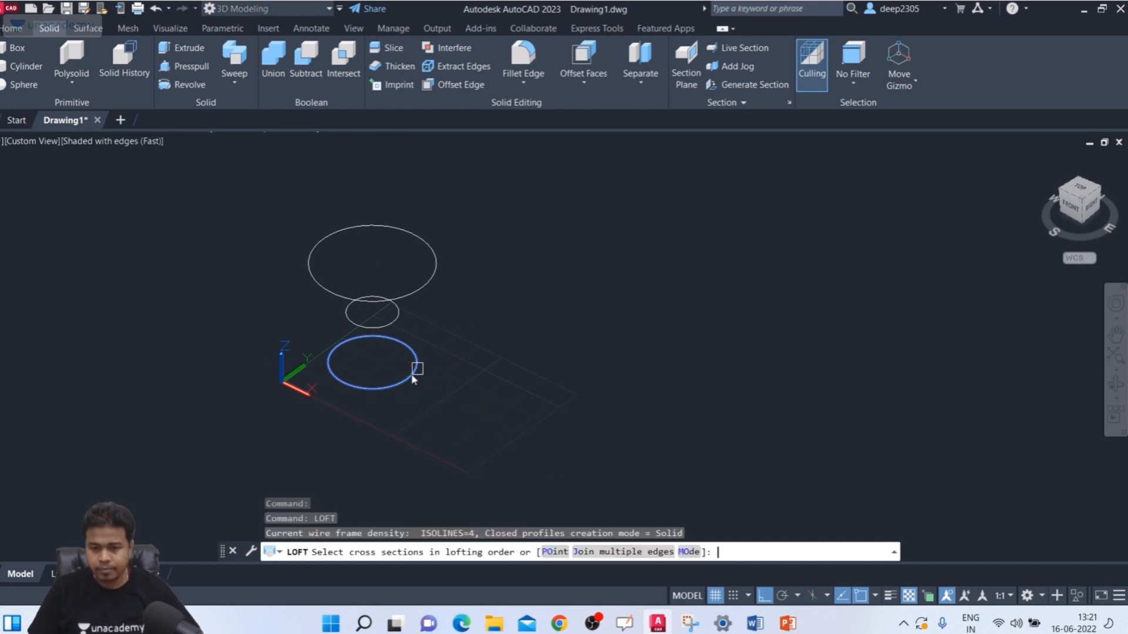
click(412, 369)
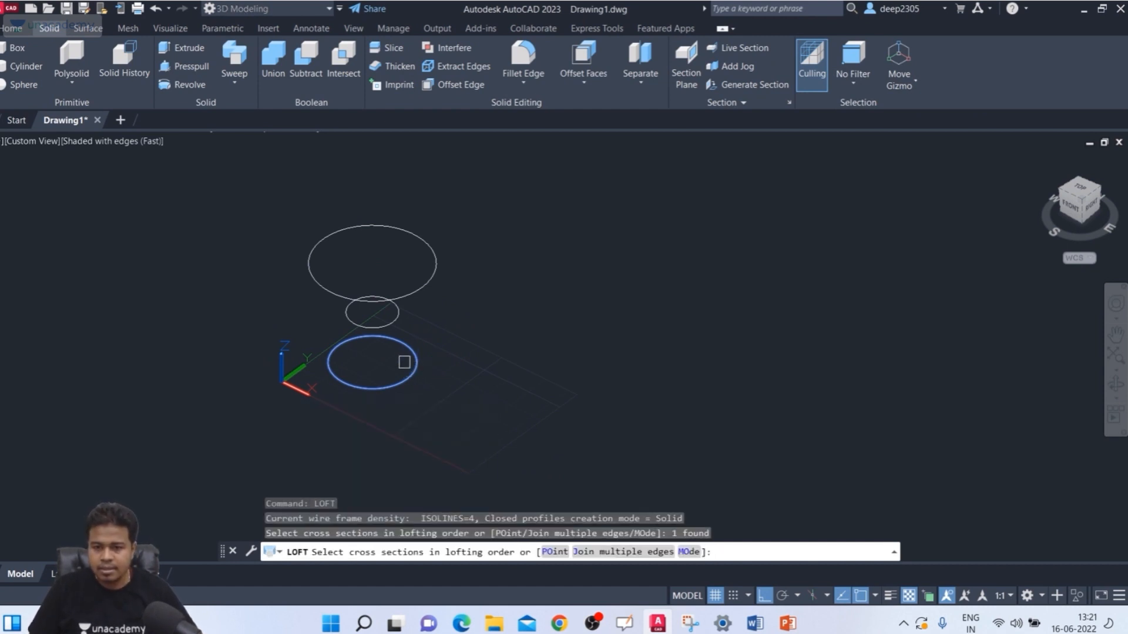
click(385, 319)
click(411, 295)
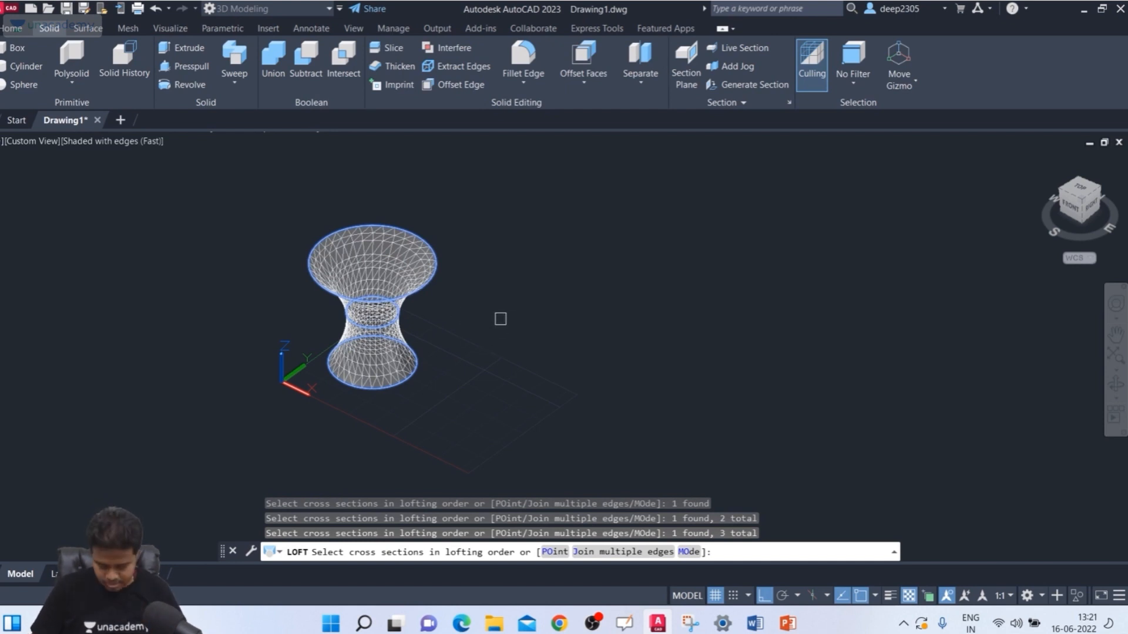
key(Return)
key(Return)
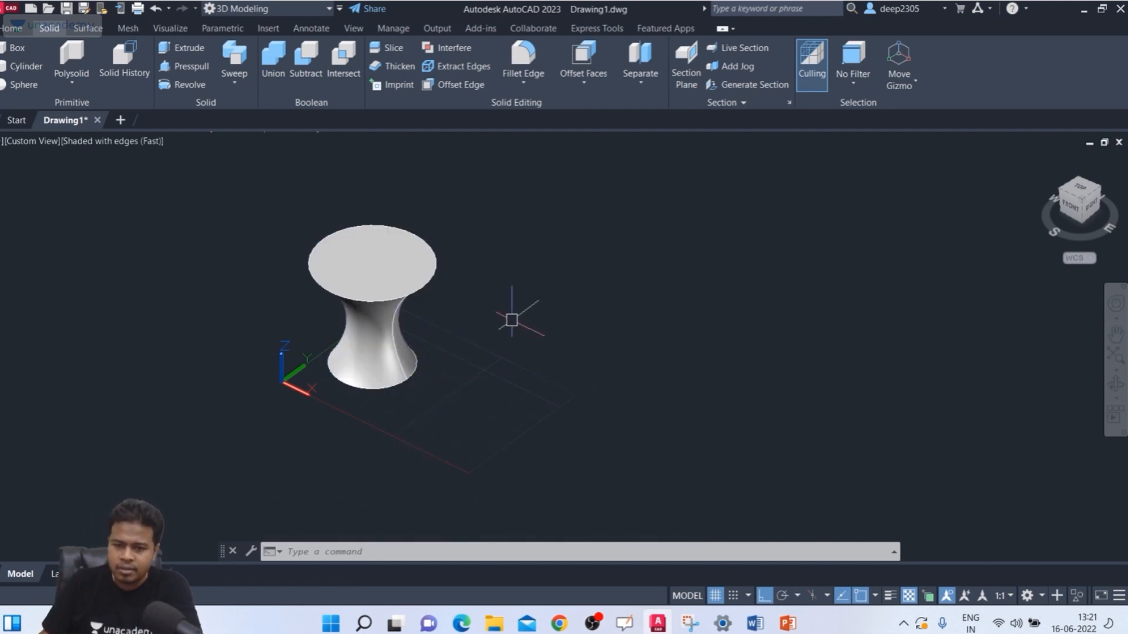
Change the lofted solid's surface shape between its cross sections to Ruled
click(387, 343)
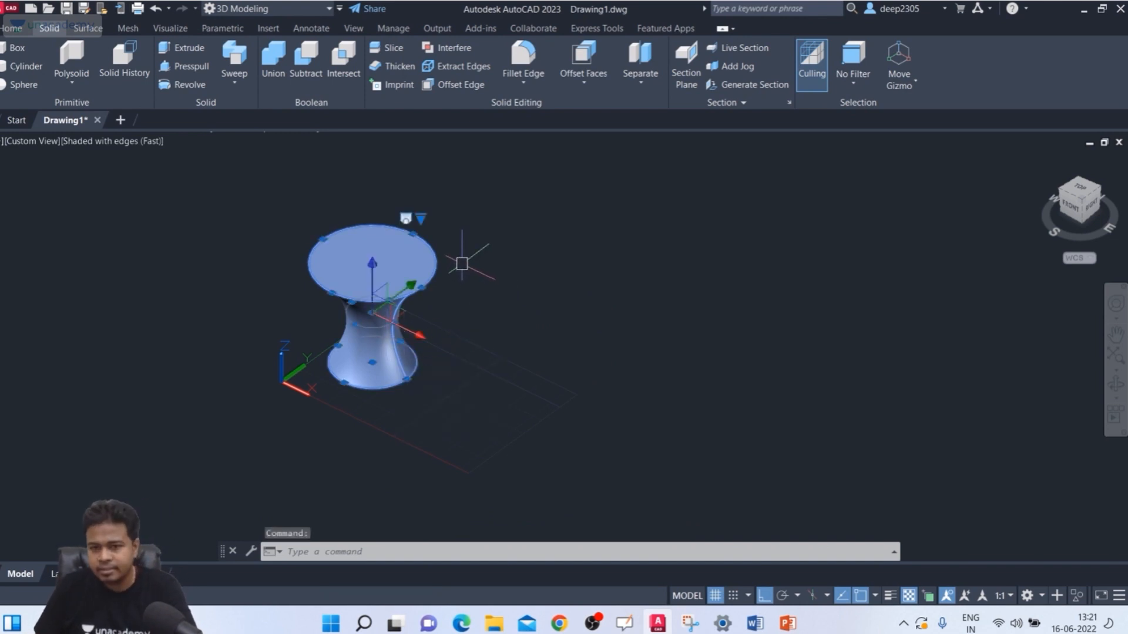
click(420, 215)
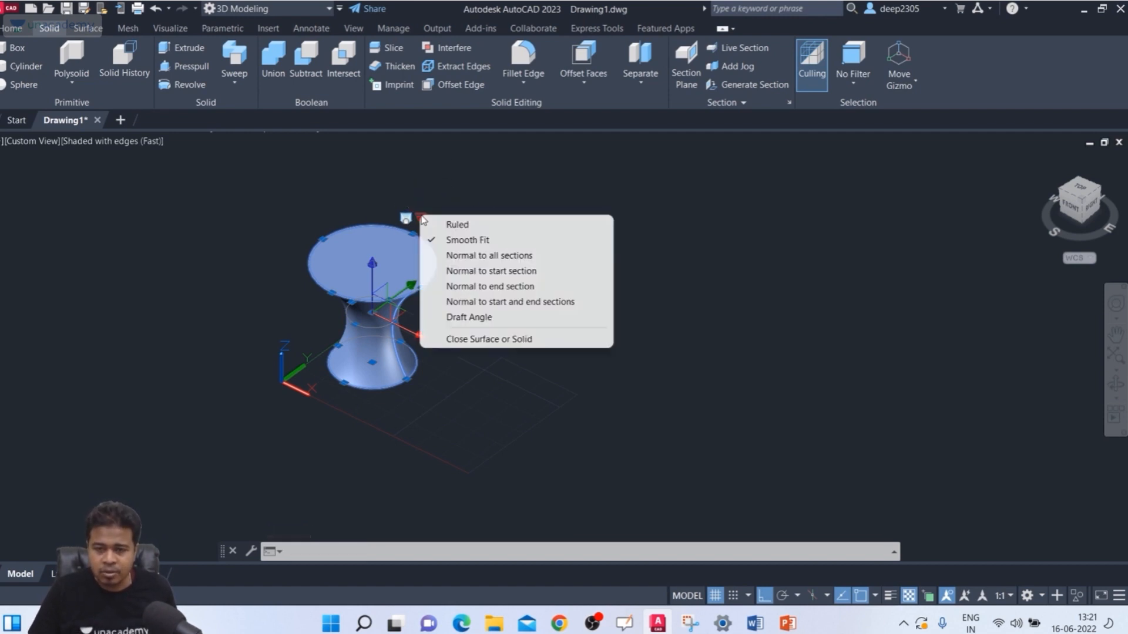
click(483, 226)
scroll(475, 341, up, 2)
mouse_move(466, 348)
middle_down()
mouse_move(473, 401)
mouse_move(488, 323)
mouse_move(536, 295)
mouse_move(599, 326)
mouse_move(496, 373)
mouse_move(476, 355)
mouse_move(461, 368)
middle_up()
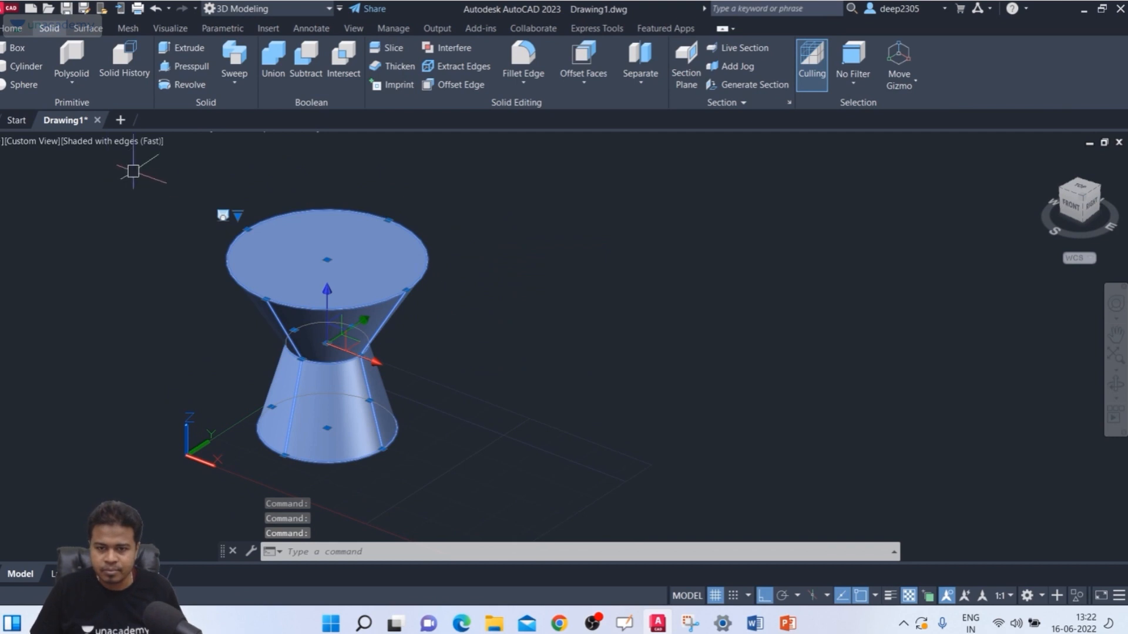
Restore Smooth Fit on the lofted solid and change it to Normal to all sections
click(238, 216)
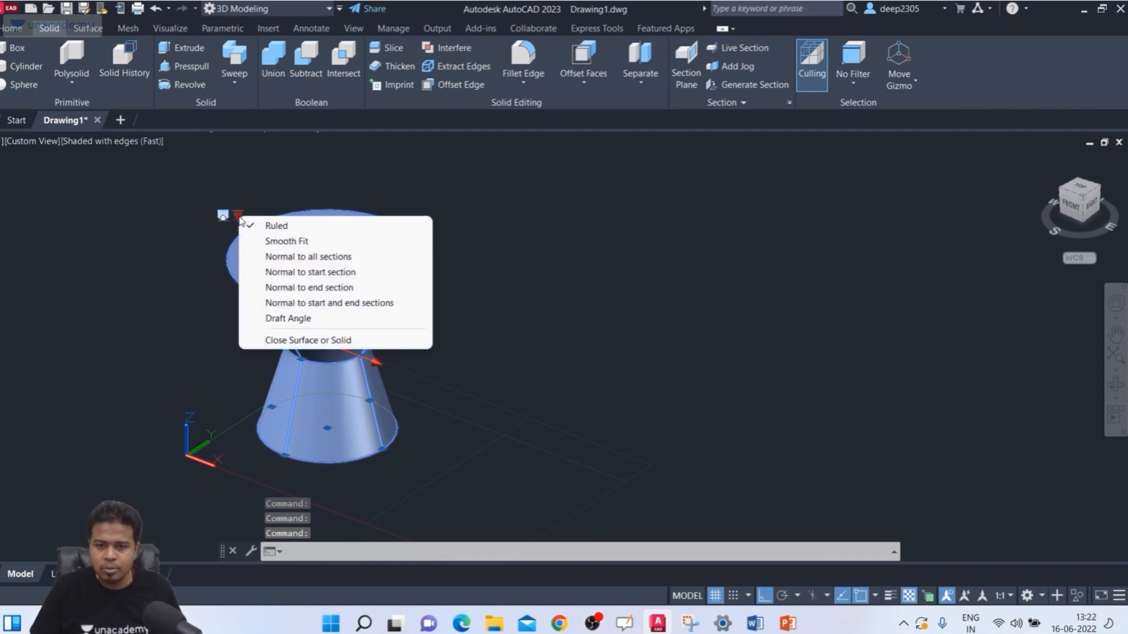
click(276, 240)
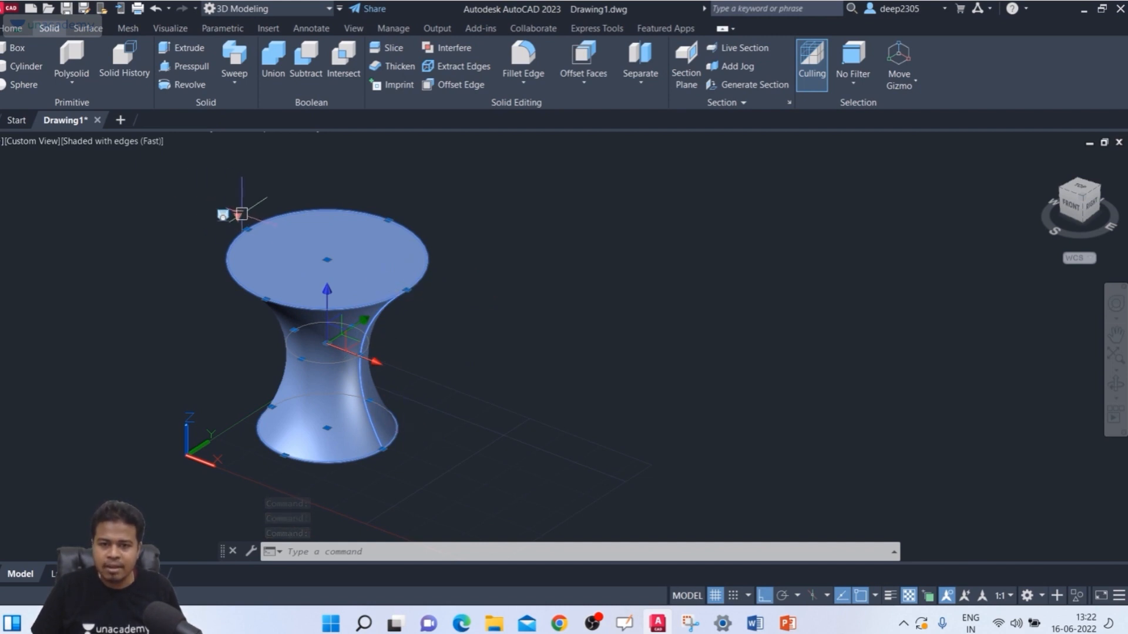
click(237, 215)
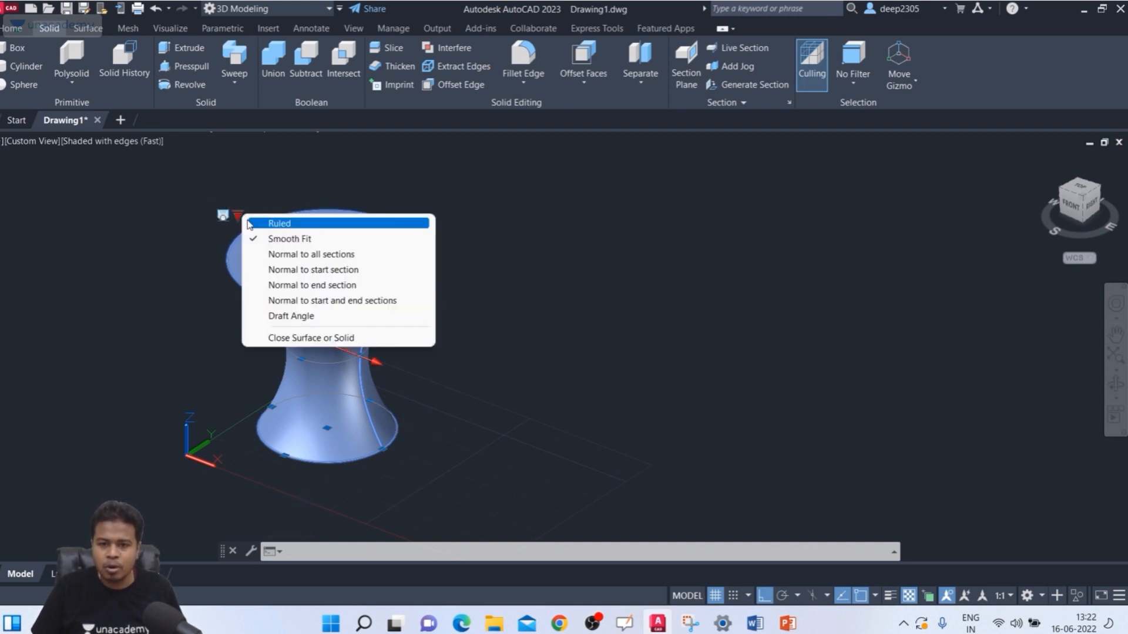
click(283, 259)
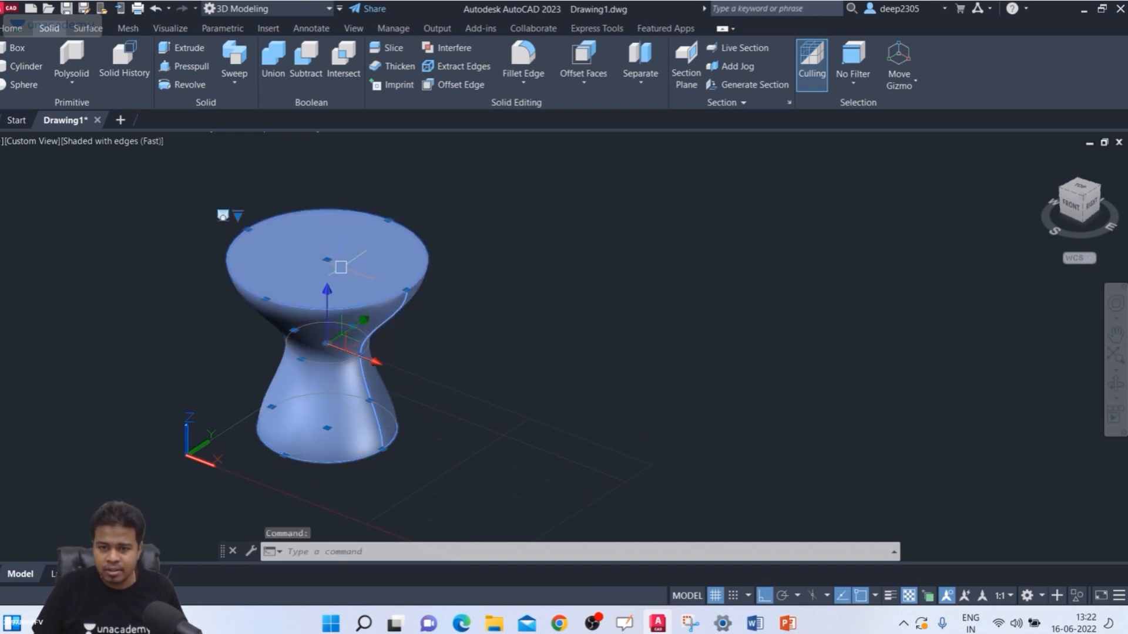
Examine the loft's side profile from the front at its top, middle and bottom cross sections
shift+middle_drag(531, 284, 559, 199)
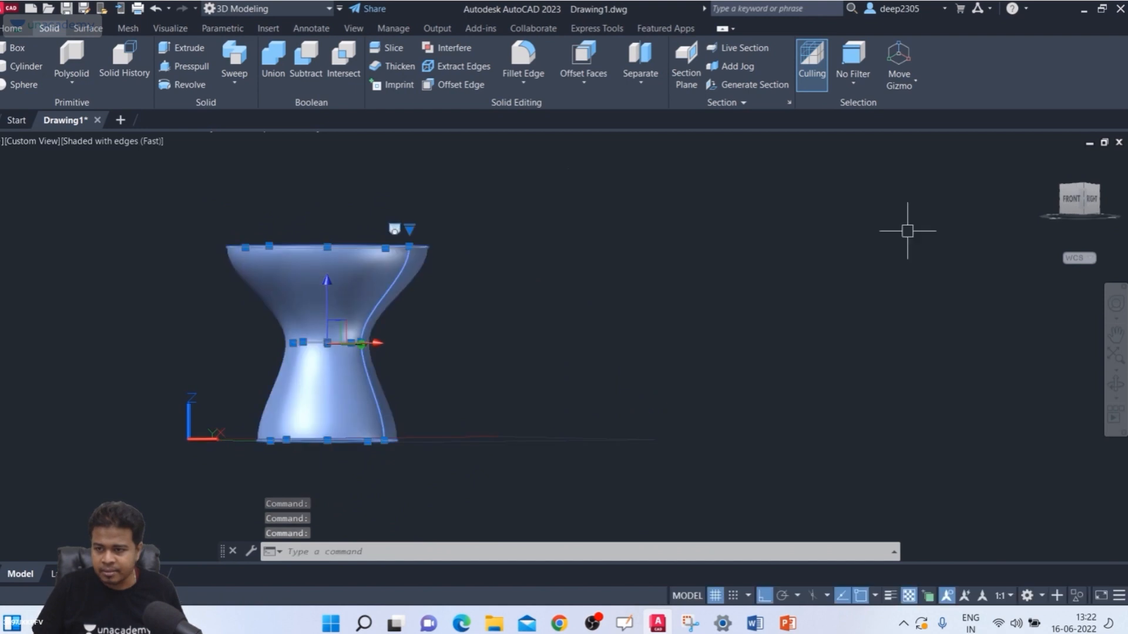
click(1071, 197)
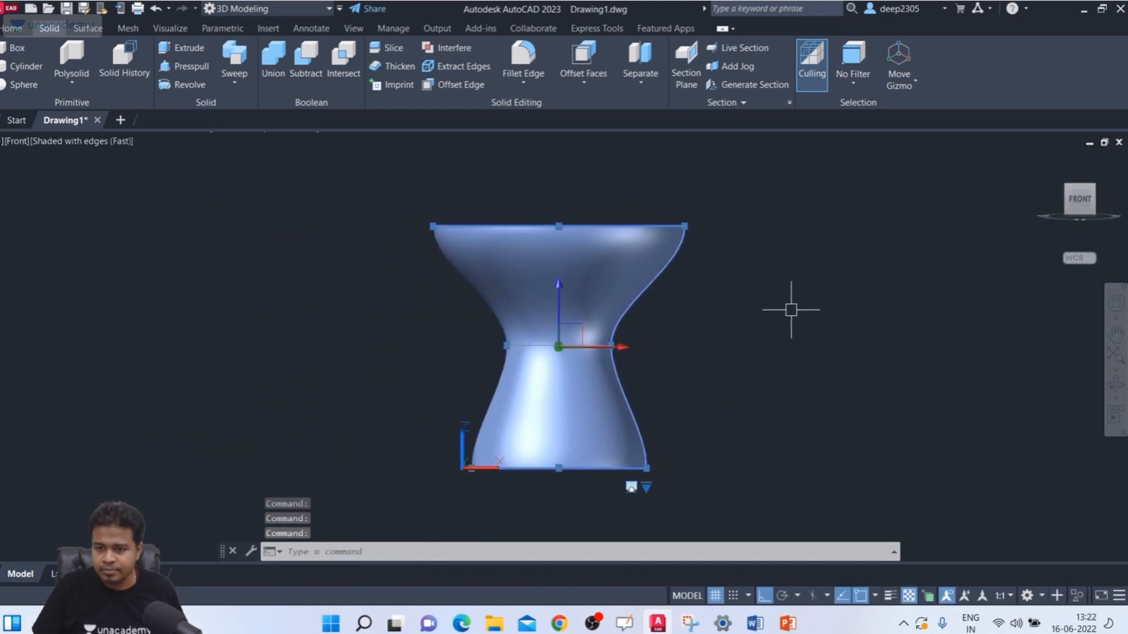
scroll(646, 229, up, 5)
middle_drag(668, 219, 677, 263)
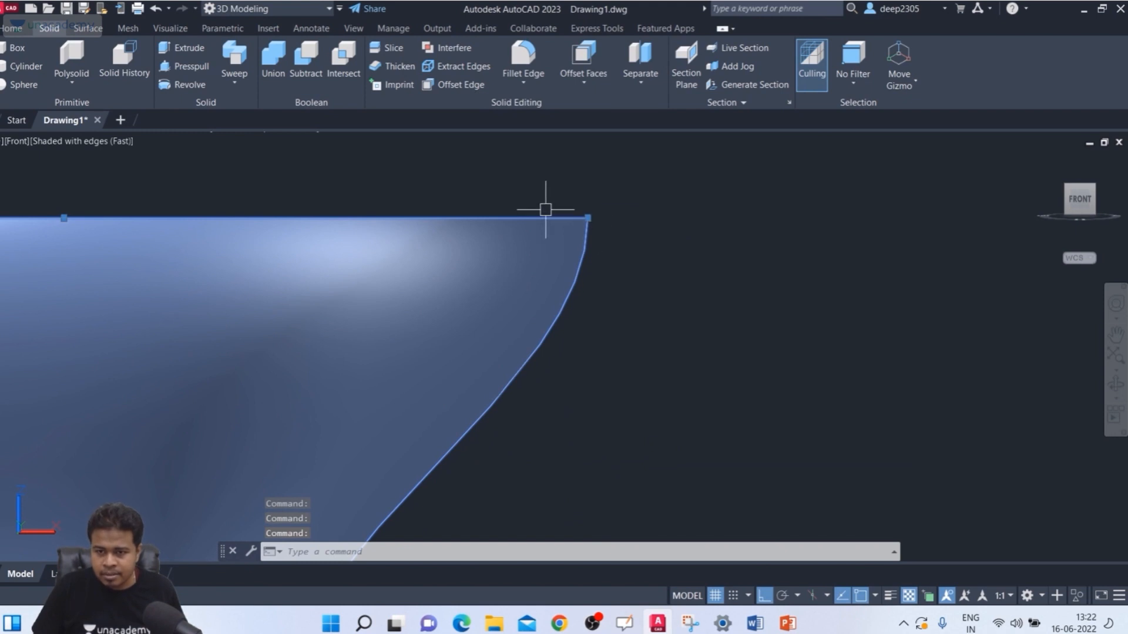
scroll(306, 206, down, 3)
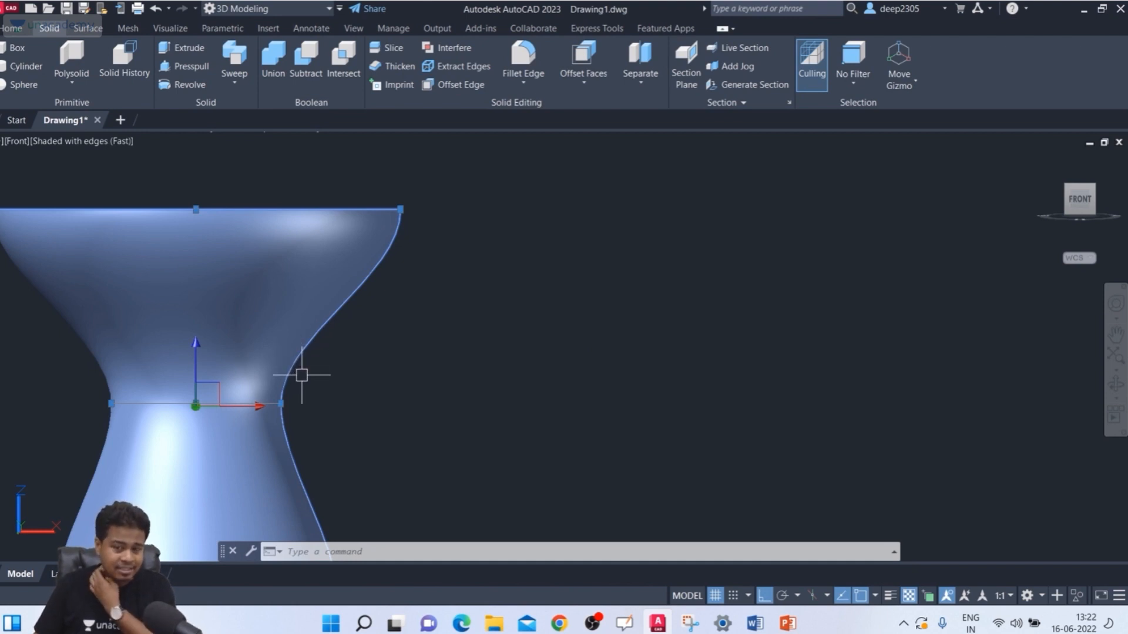
middle_drag(363, 356, 401, 355)
scroll(450, 184, up, 3)
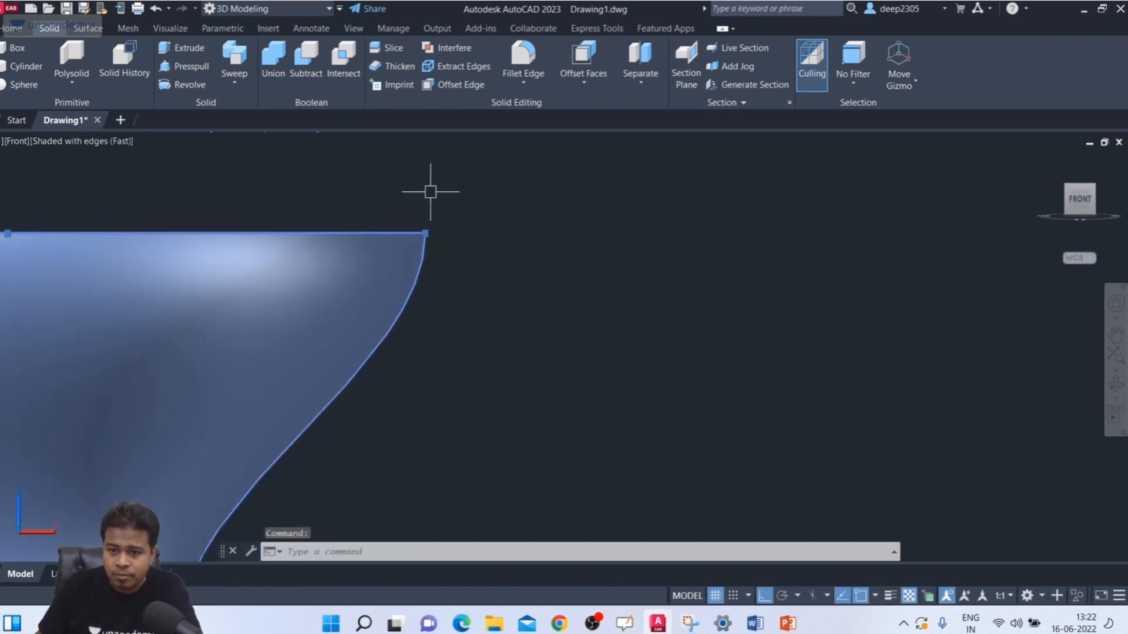
scroll(430, 192, down, 3)
scroll(428, 259, up, 2)
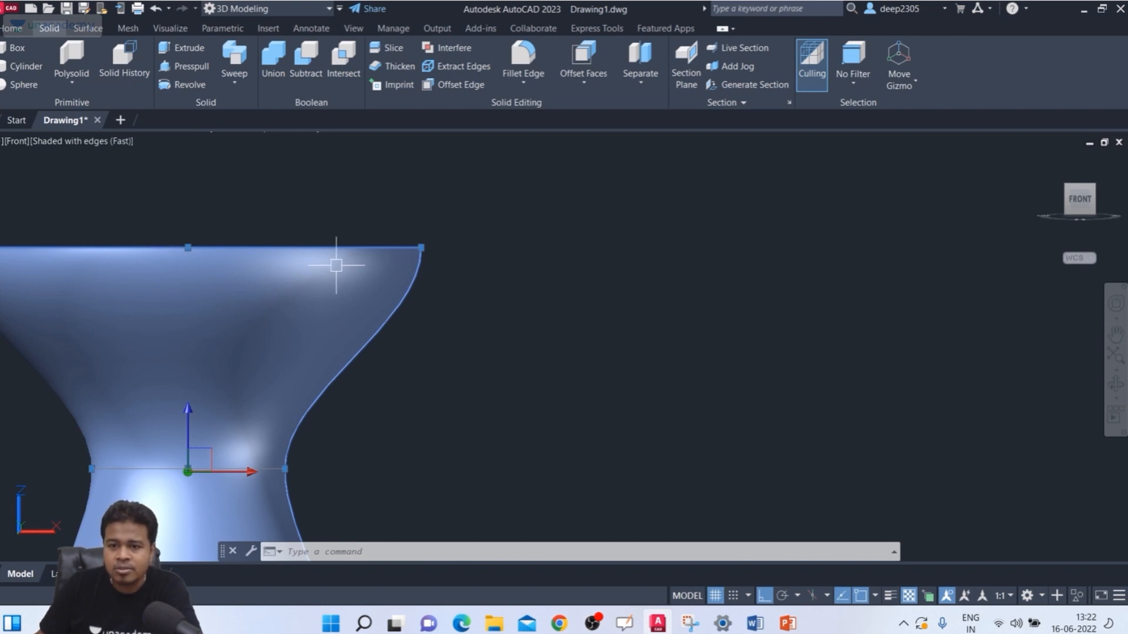
scroll(312, 486, up, 2)
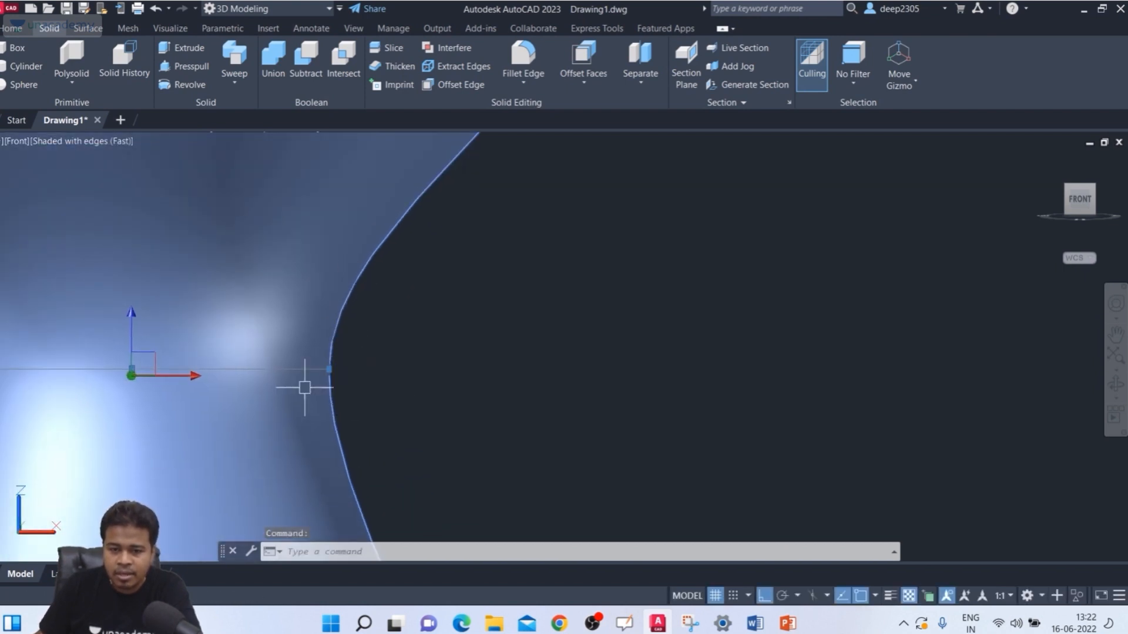
scroll(403, 386, down, 4)
scroll(308, 393, up, 5)
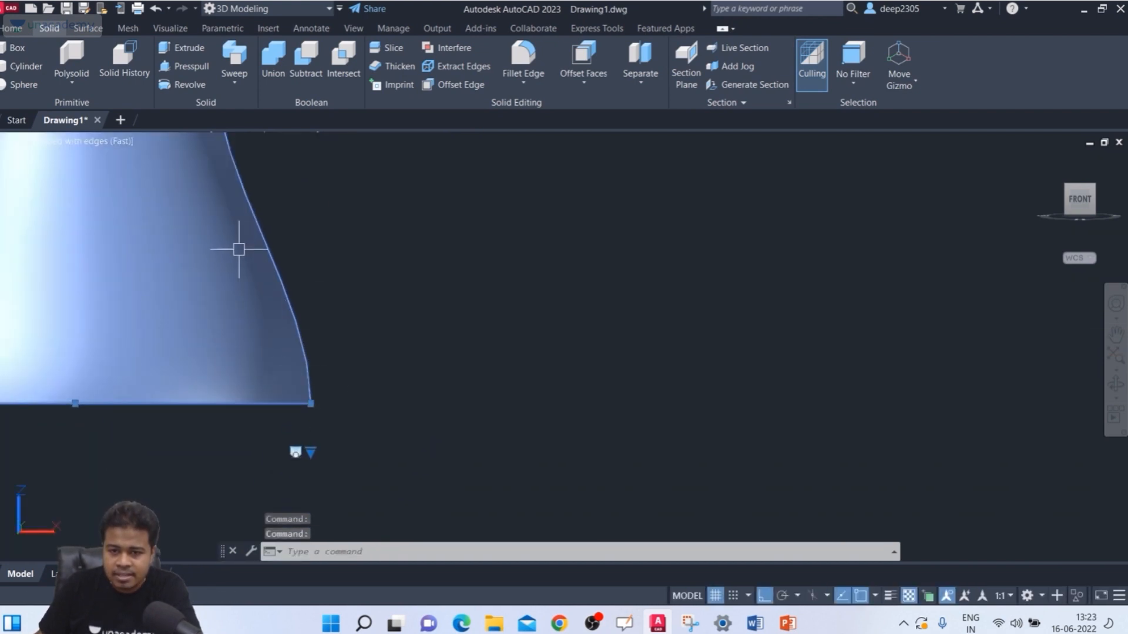
scroll(239, 250, down, 3)
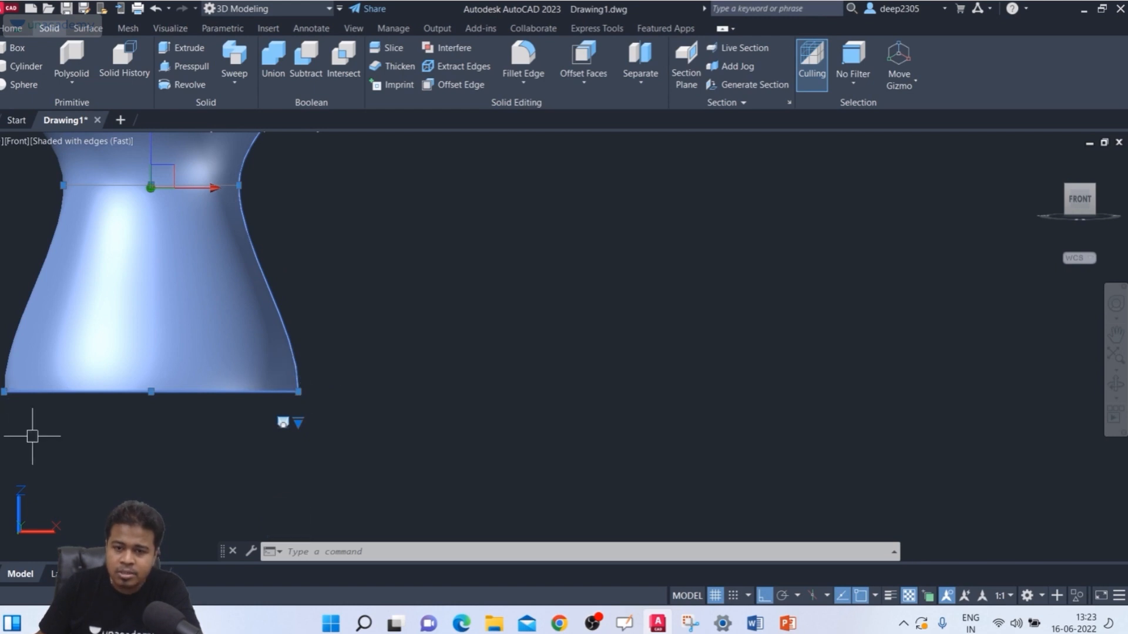
scroll(232, 332, down, 3)
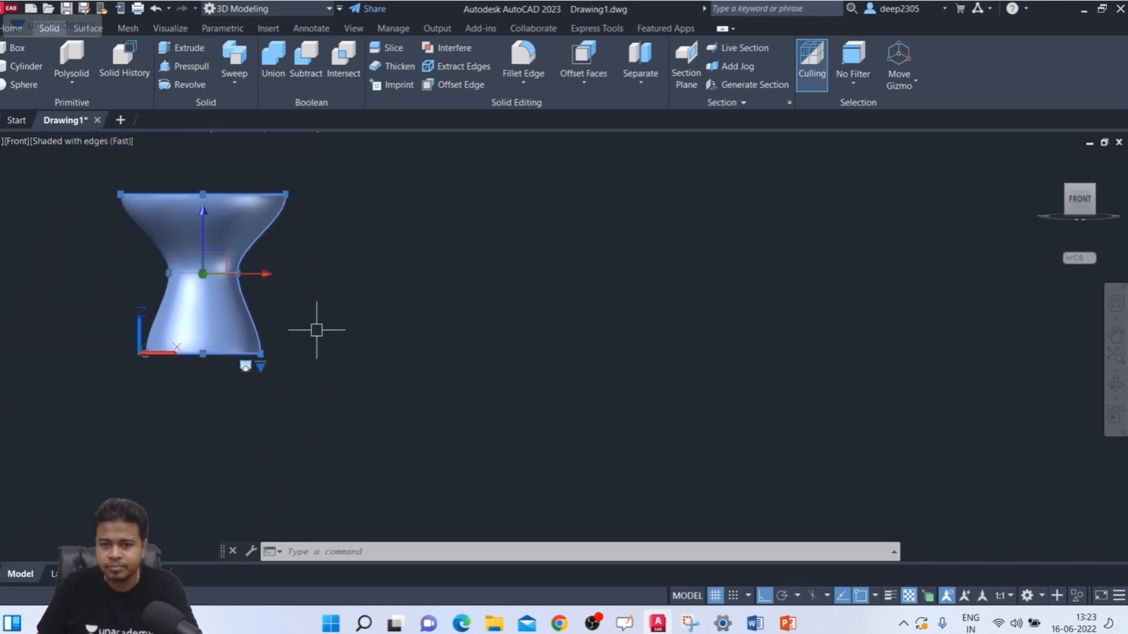
Inspect the loft at an angle from above and recheck from the front how its outline meets each section
shift+middle_drag(352, 308, 327, 304)
scroll(245, 178, up, 2)
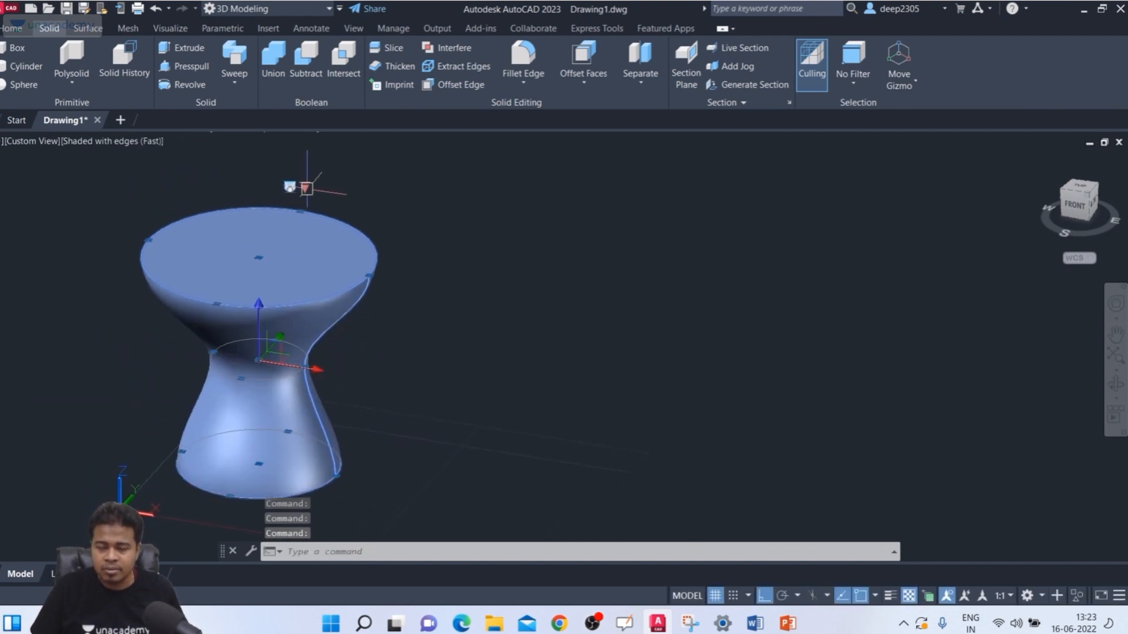
click(1079, 213)
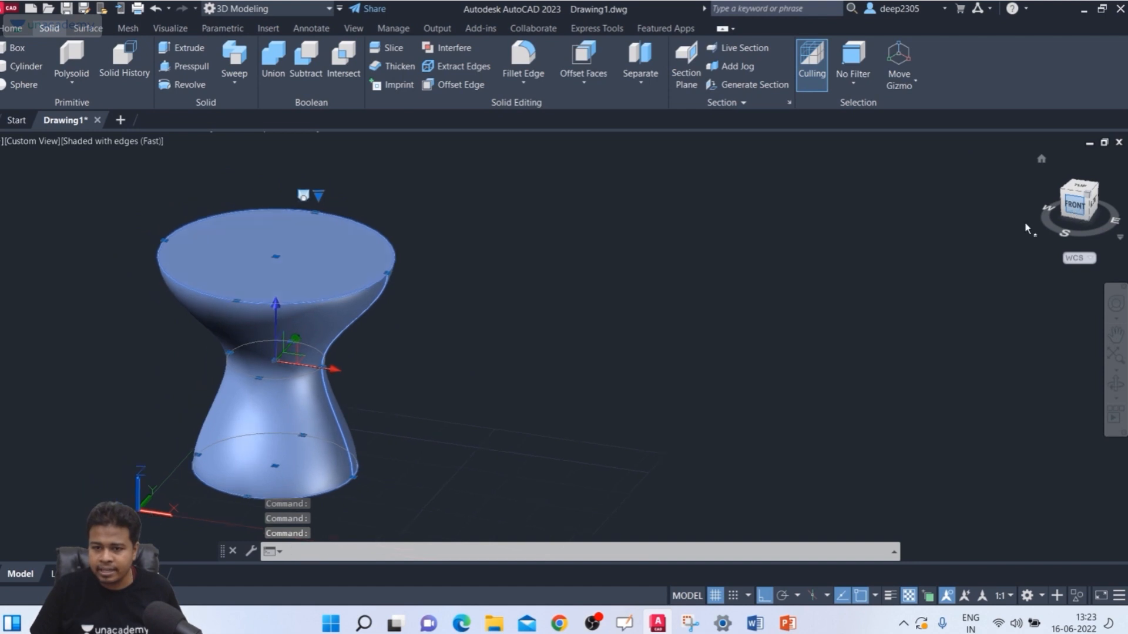
scroll(716, 252, up, 3)
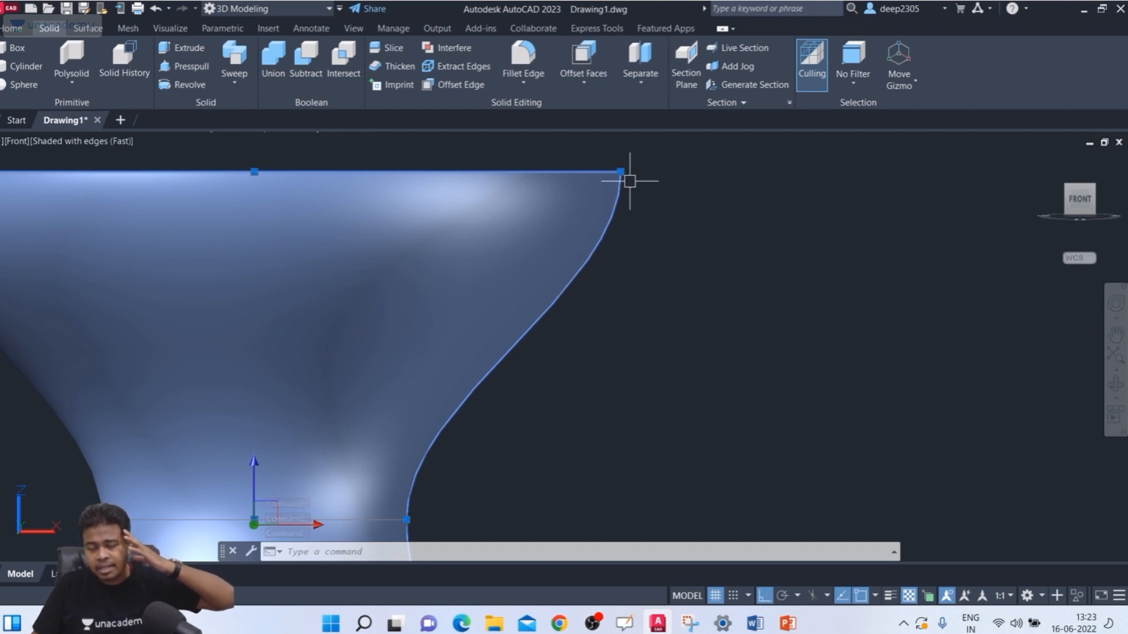
middle_drag(511, 373, 505, 282)
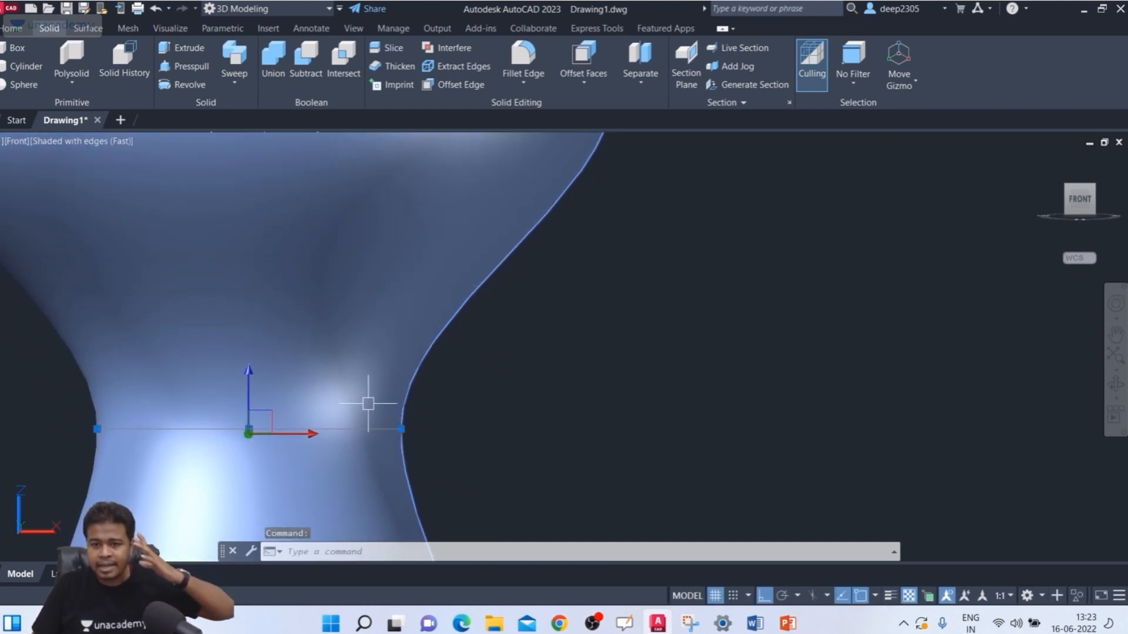
scroll(388, 405, down, 5)
scroll(503, 382, up, 7)
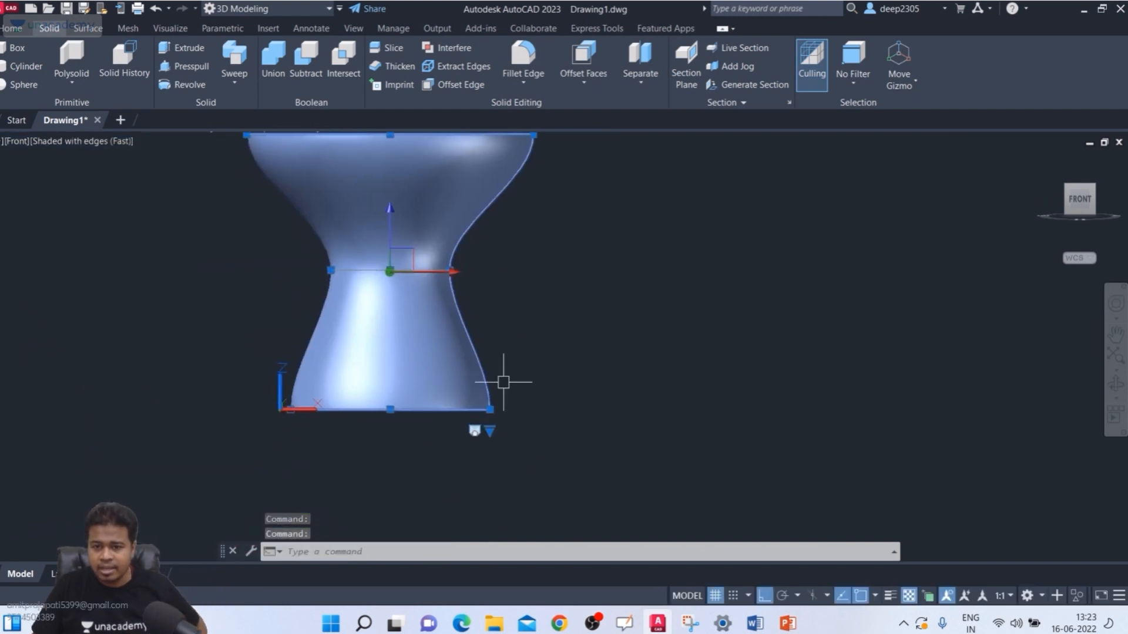
Change the lofted solid's surface shape to Normal to start section
scroll(403, 398, down, 5)
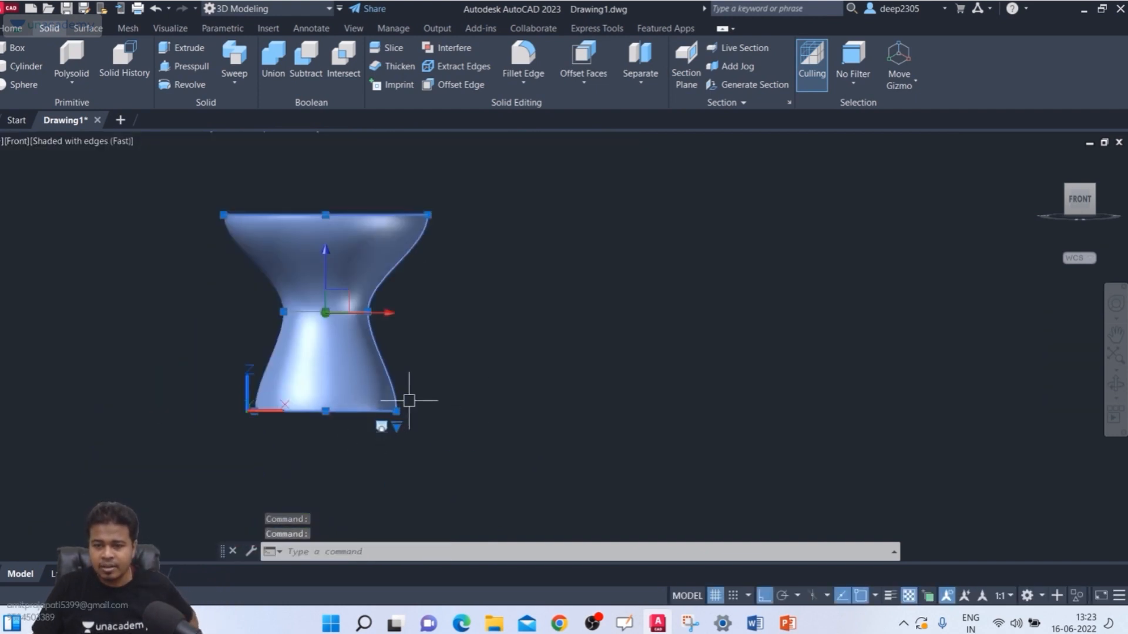
scroll(403, 453, up, 2)
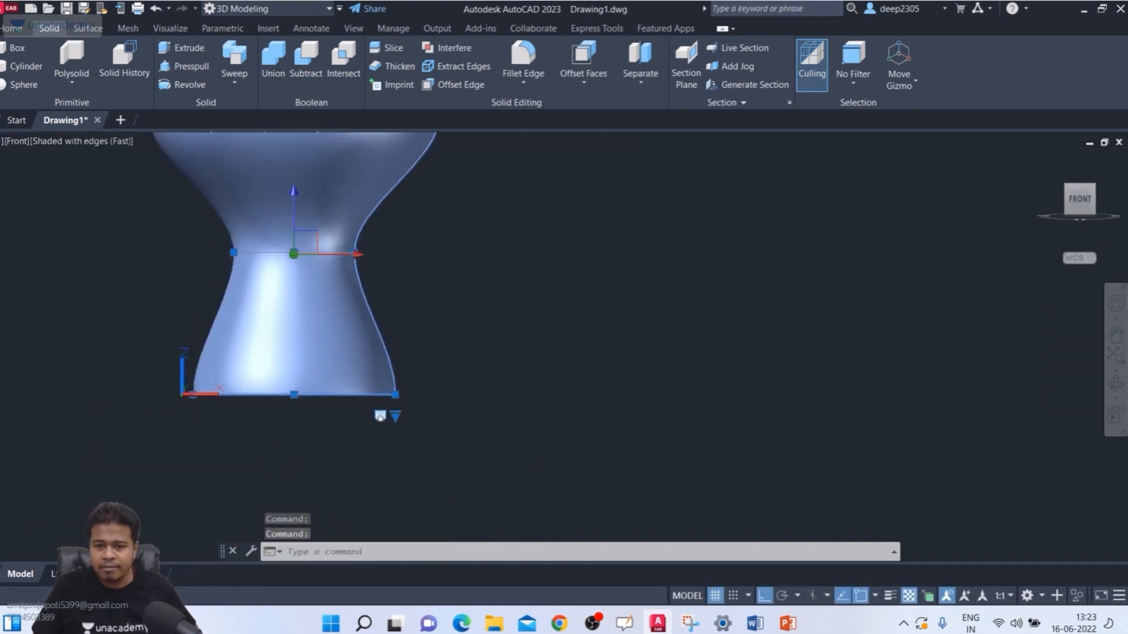
click(455, 483)
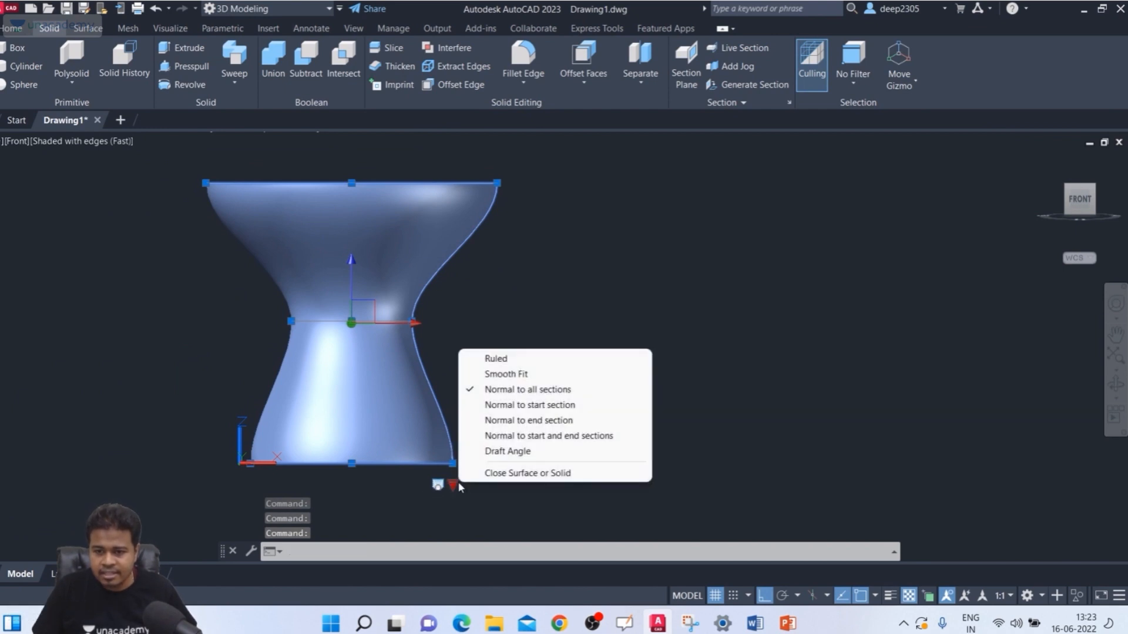
click(498, 408)
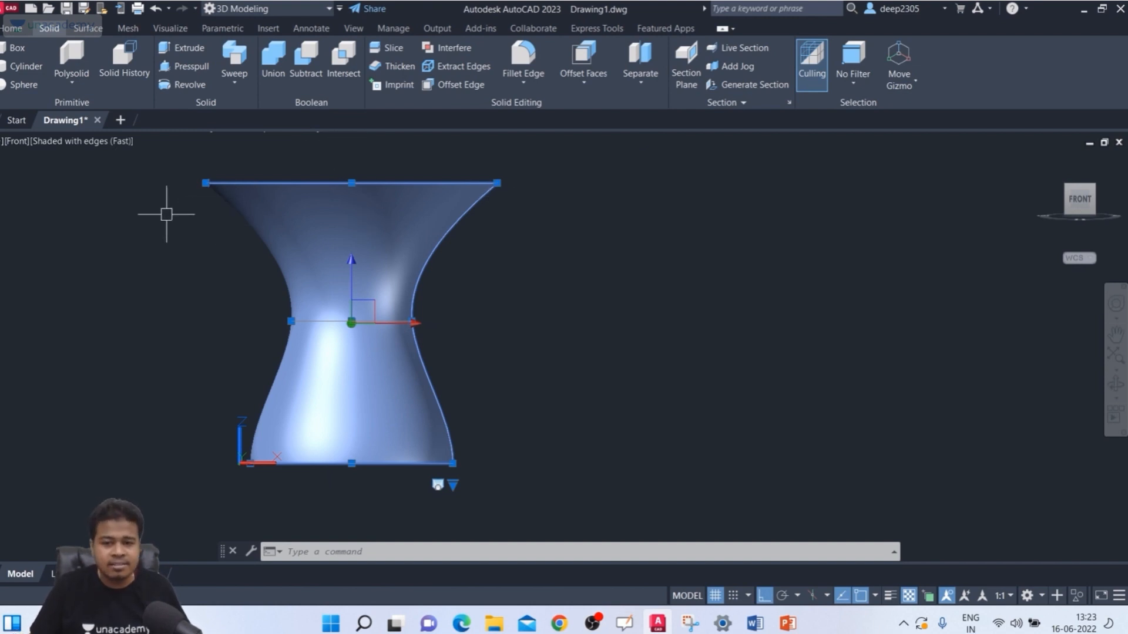
click(453, 485)
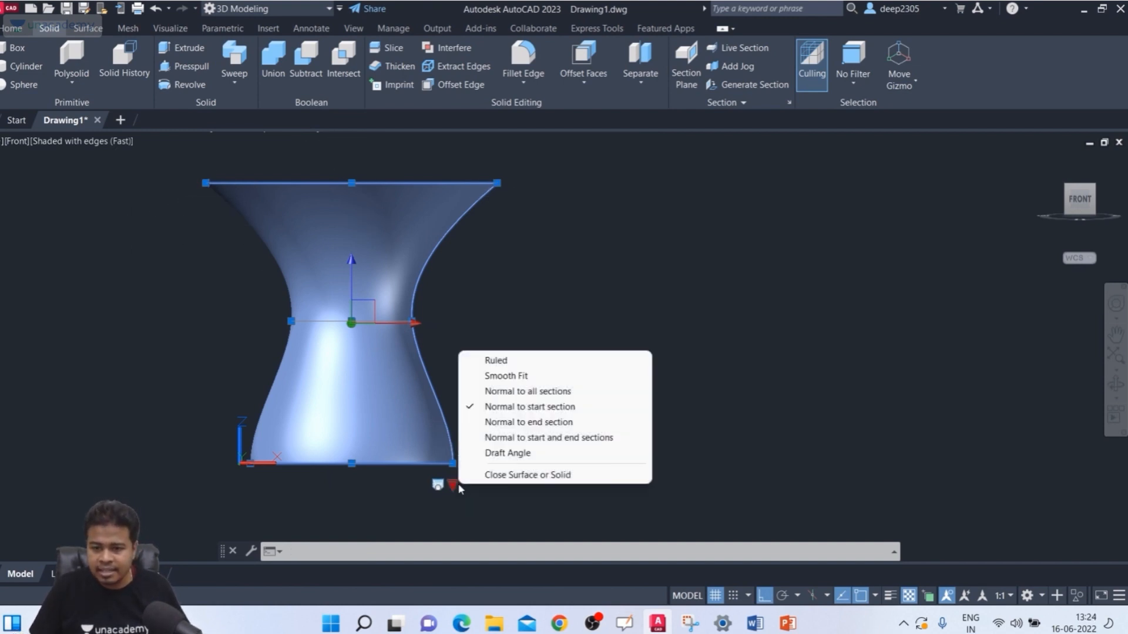
click(496, 410)
Examine from the front how the loft's outline meets its bottom, middle and top cross sections
scroll(431, 470, up, 5)
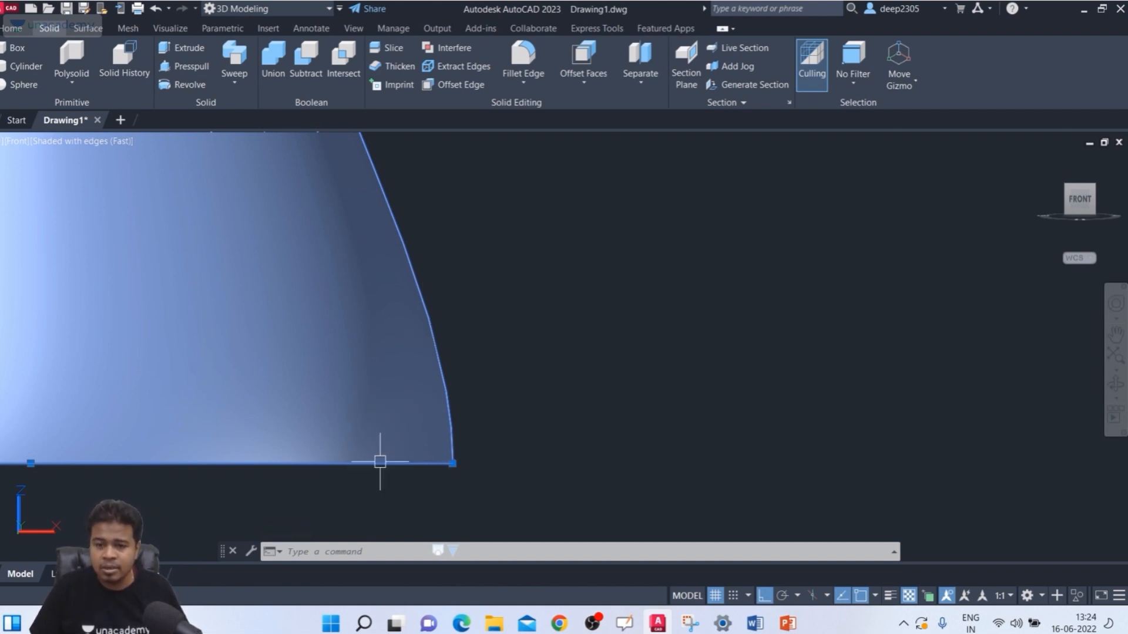
scroll(380, 462, down, 8)
scroll(383, 420, up, 4)
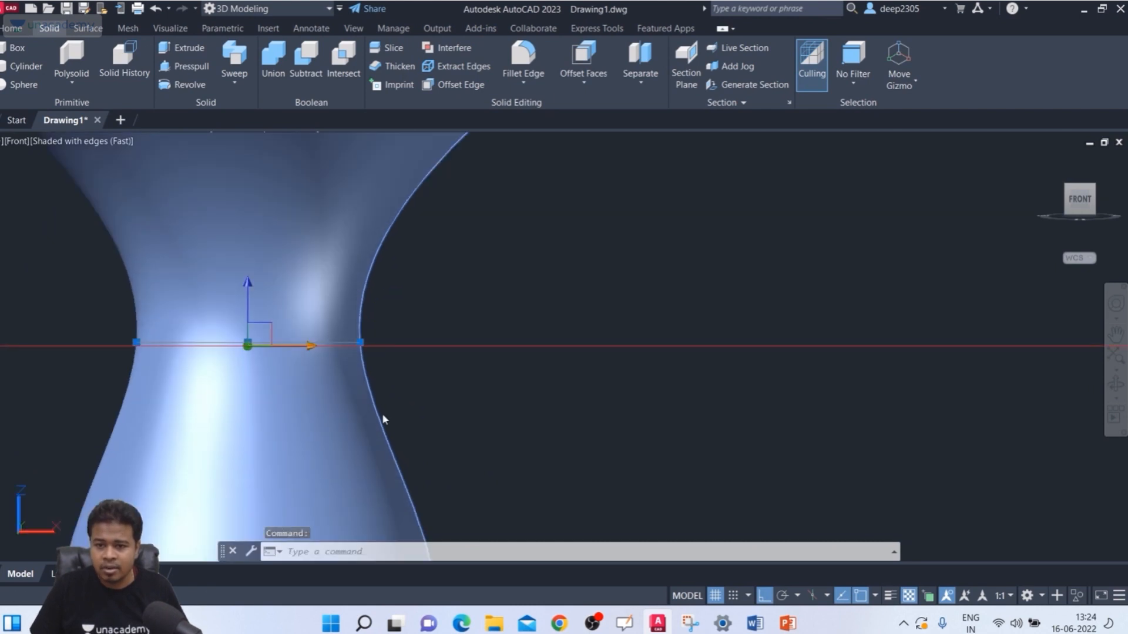
scroll(335, 317, down, 5)
scroll(402, 248, up, 4)
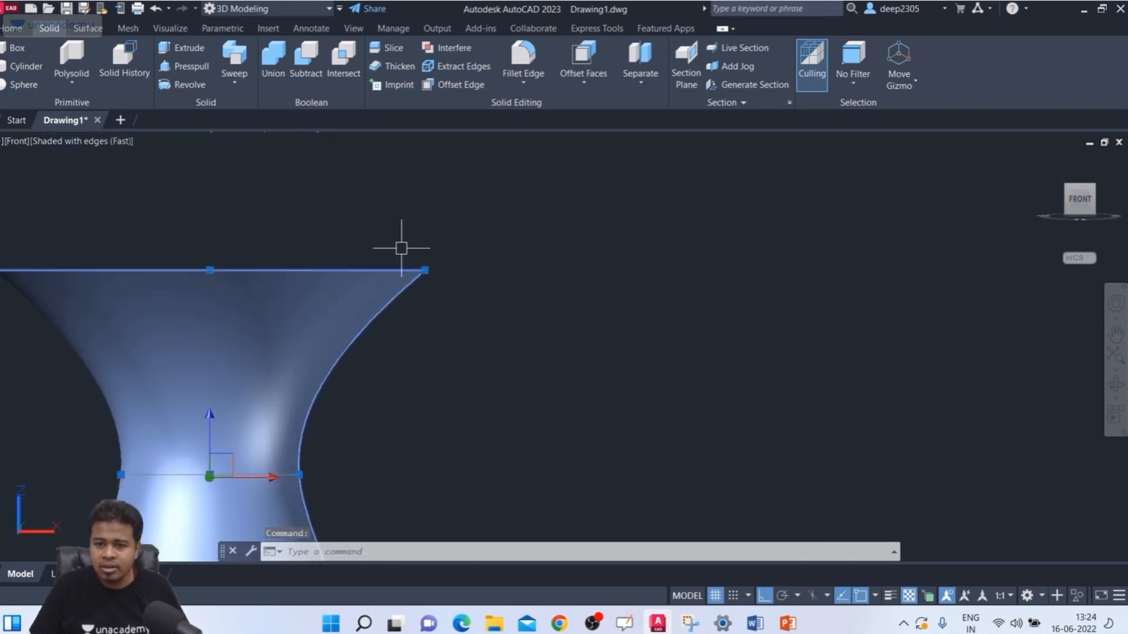
scroll(435, 297, up, 2)
scroll(421, 321, up, 1)
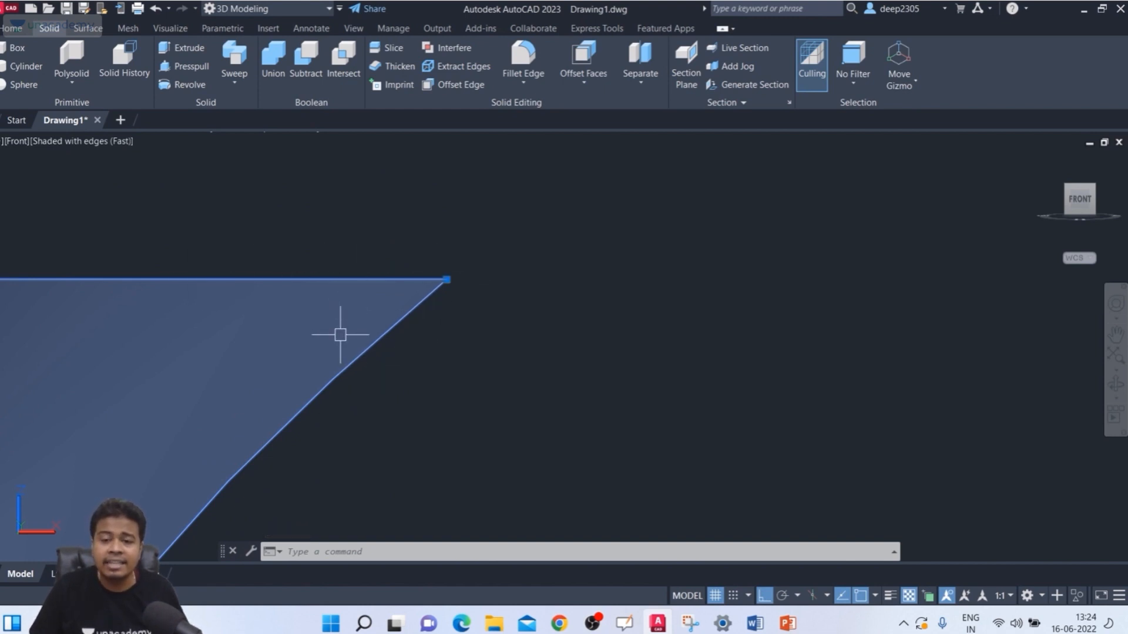
scroll(340, 335, down, 5)
scroll(360, 433, up, 2)
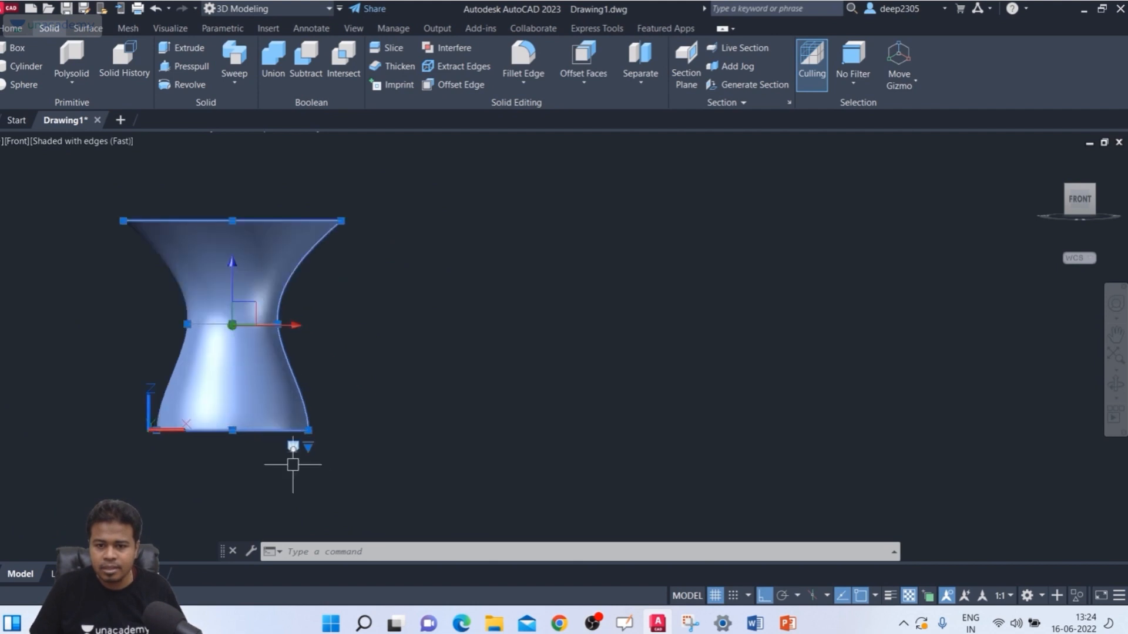
Change the lofted solid to Normal to end section and check its outline at the top circle
click(310, 450)
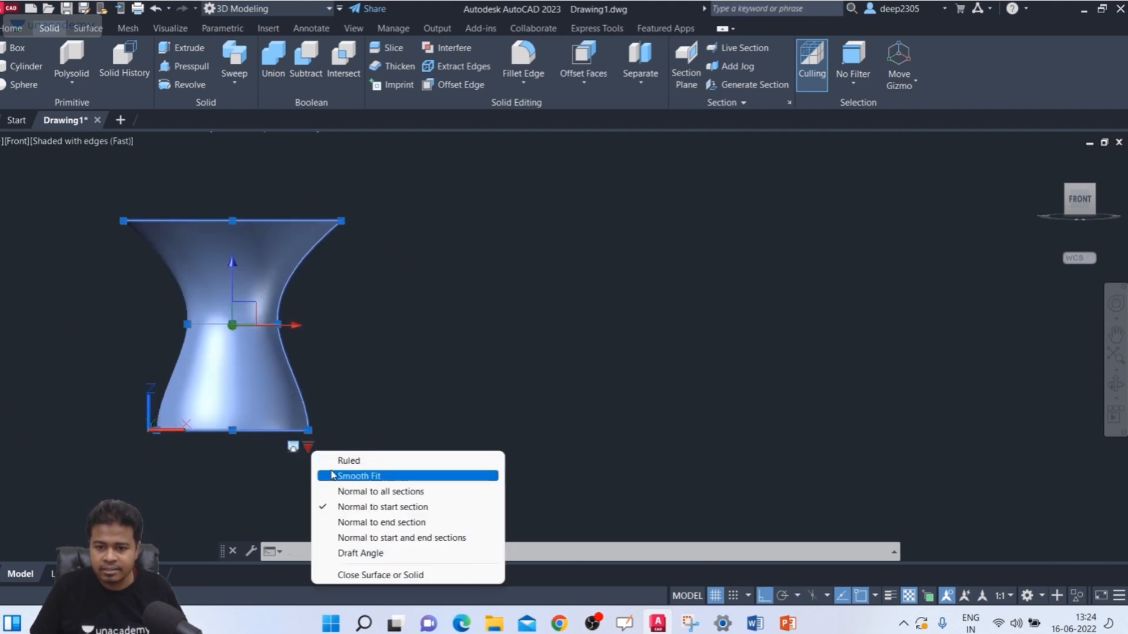
click(361, 524)
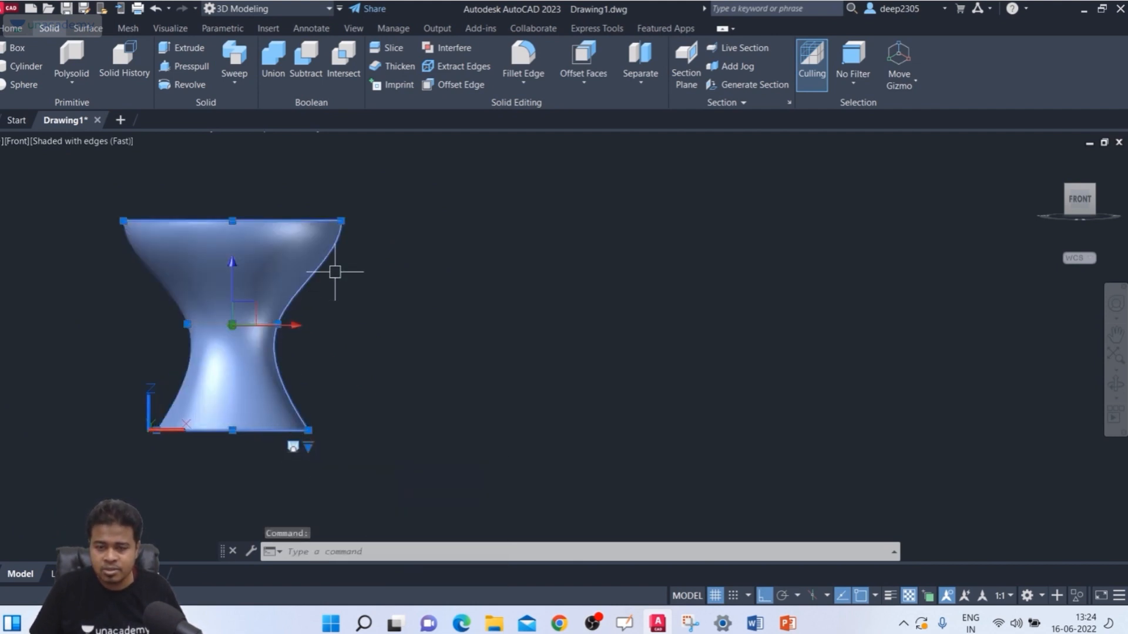
scroll(291, 223, up, 3)
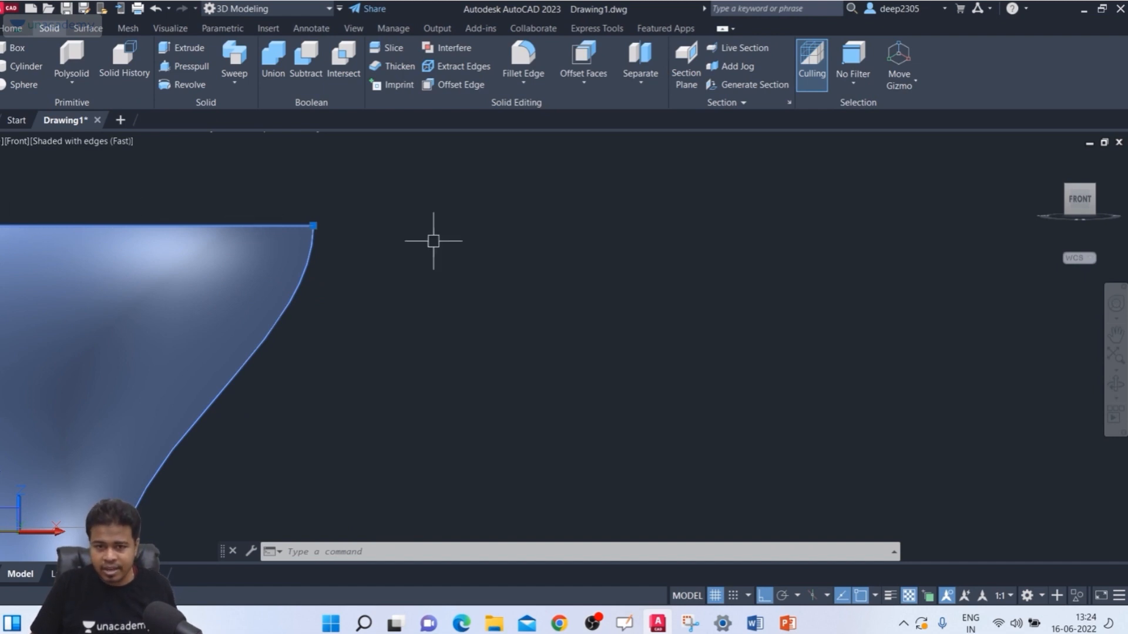
scroll(433, 242, down, 3)
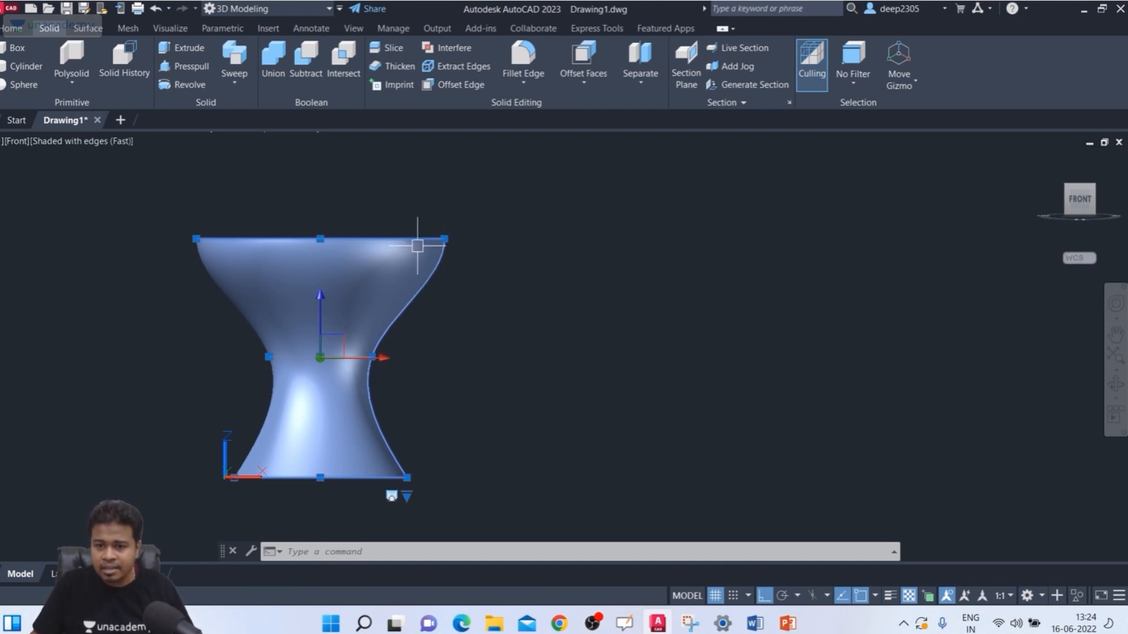
scroll(415, 243, up, 2)
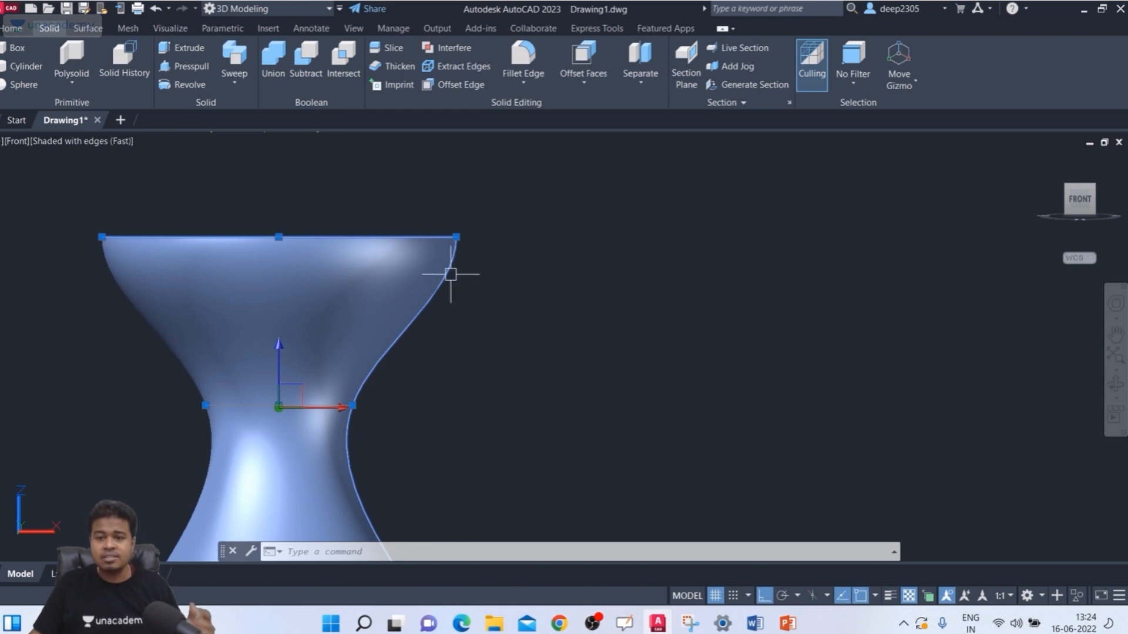
scroll(451, 274, down, 2)
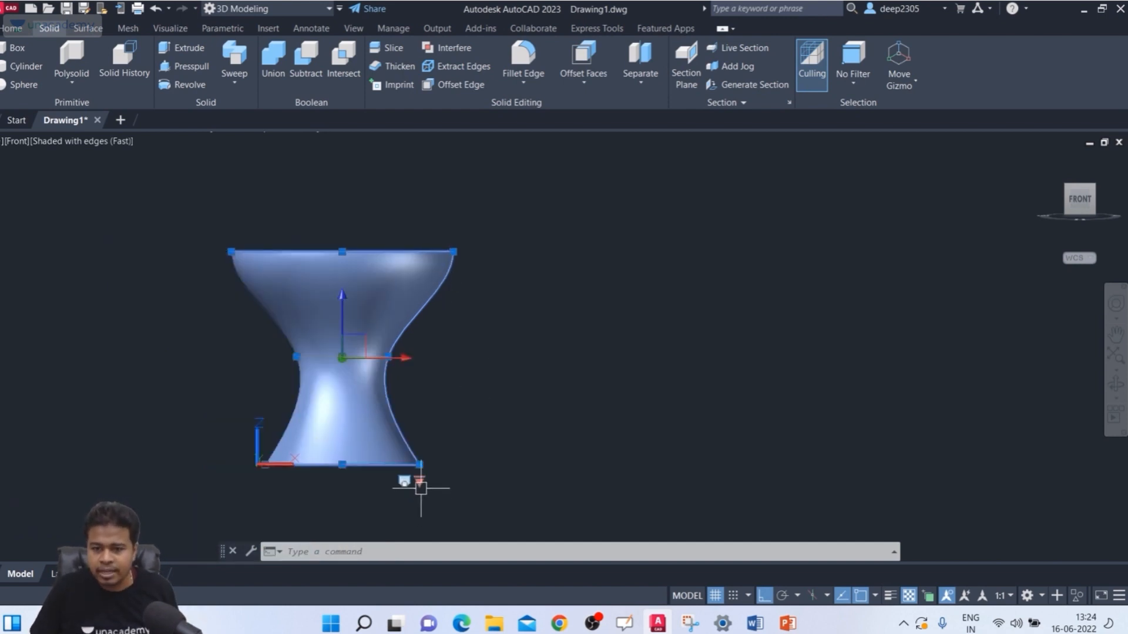
Set the lofted solid's surface shape to Normal to start and end sections
click(420, 483)
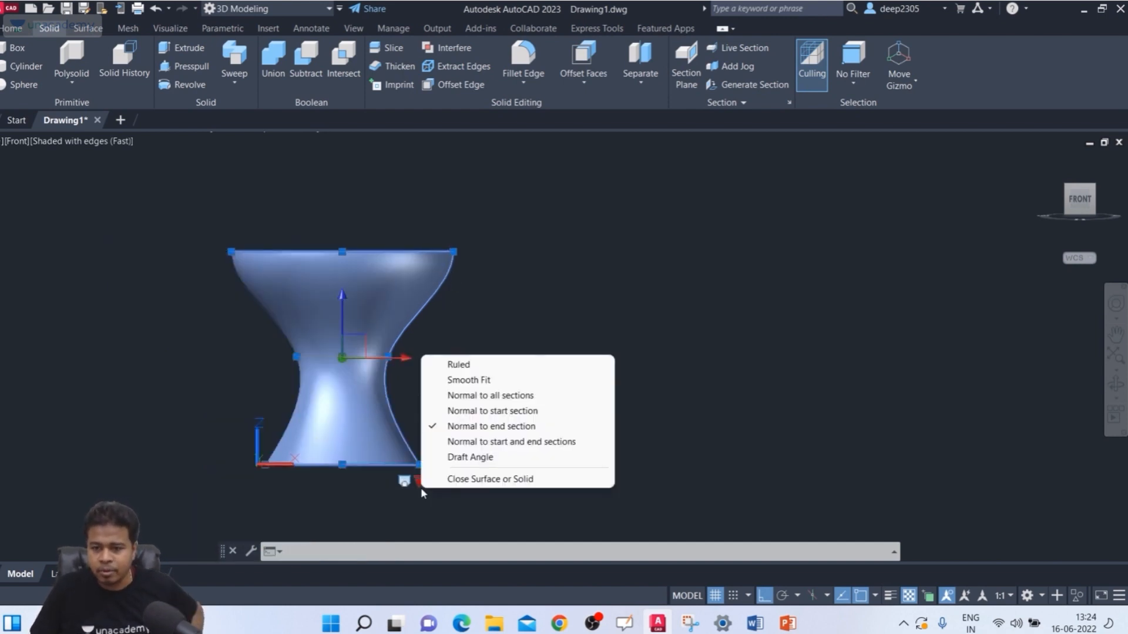
click(462, 445)
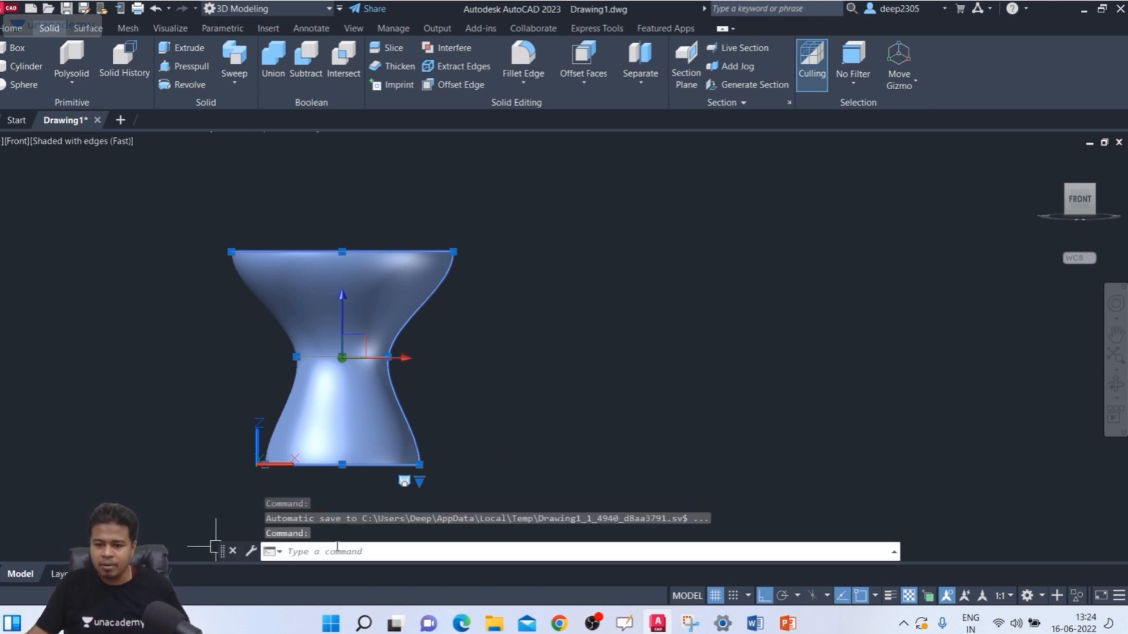
click(364, 626)
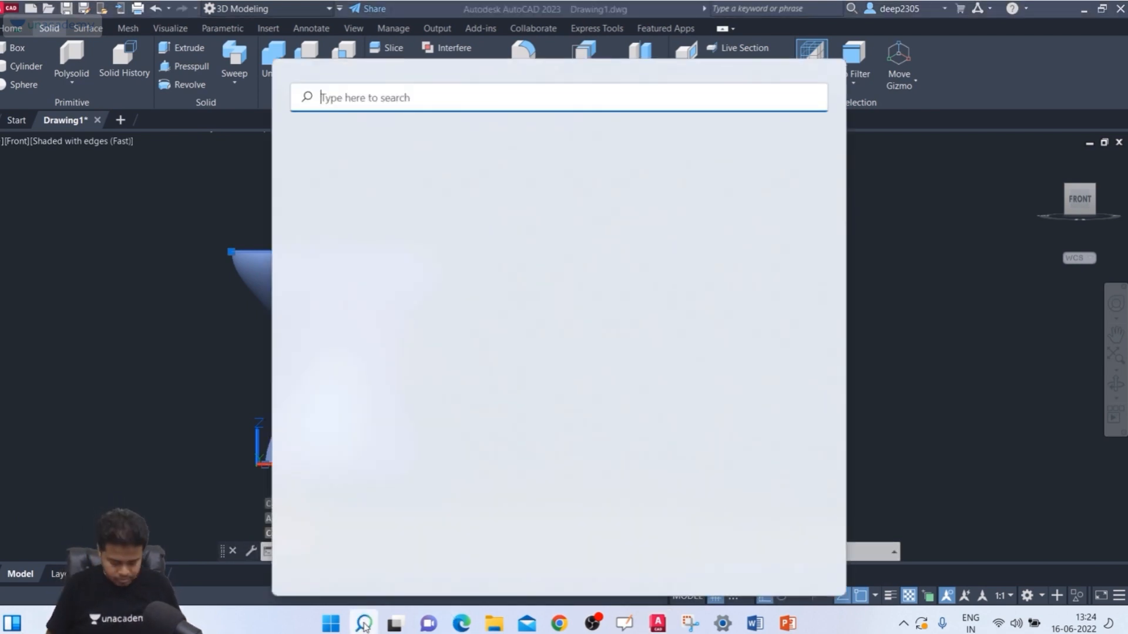
text(n)
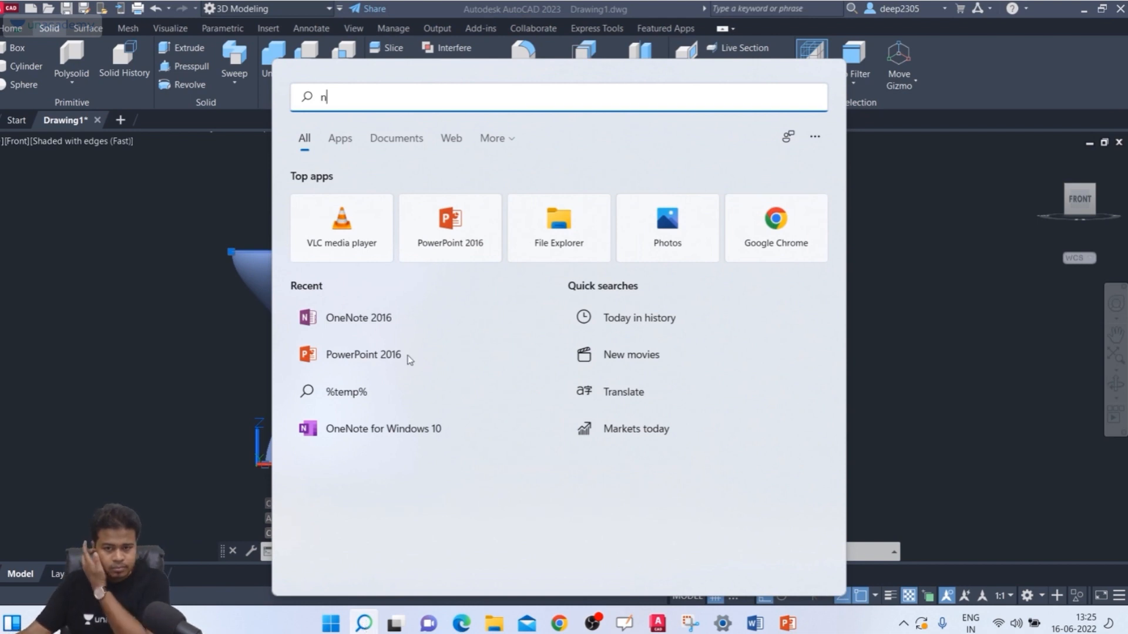
click(395, 329)
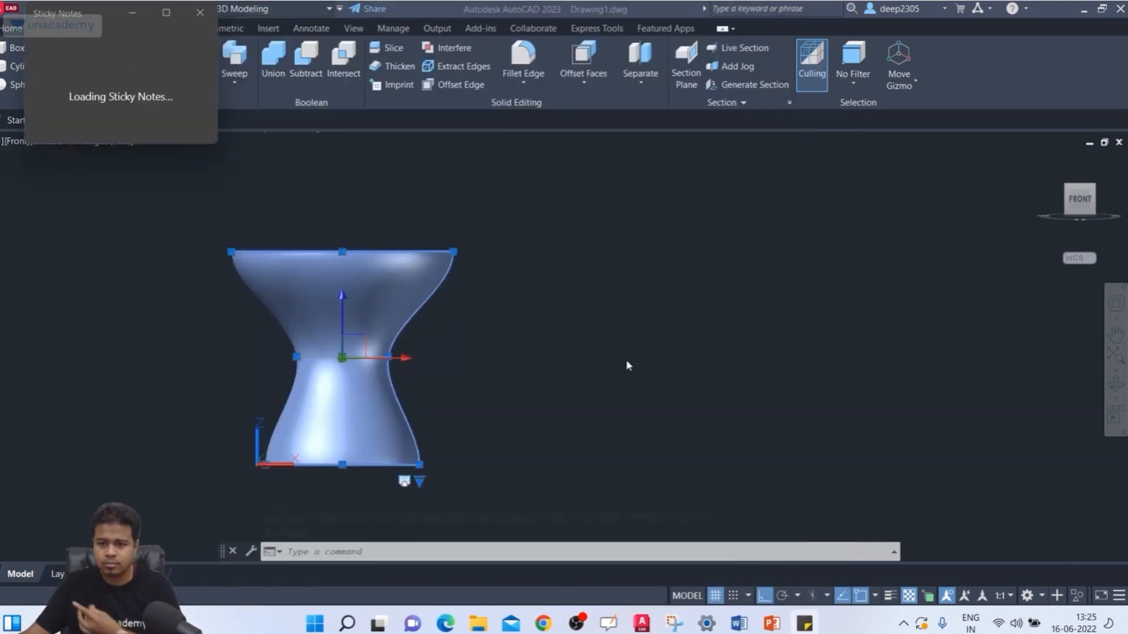
click(200, 12)
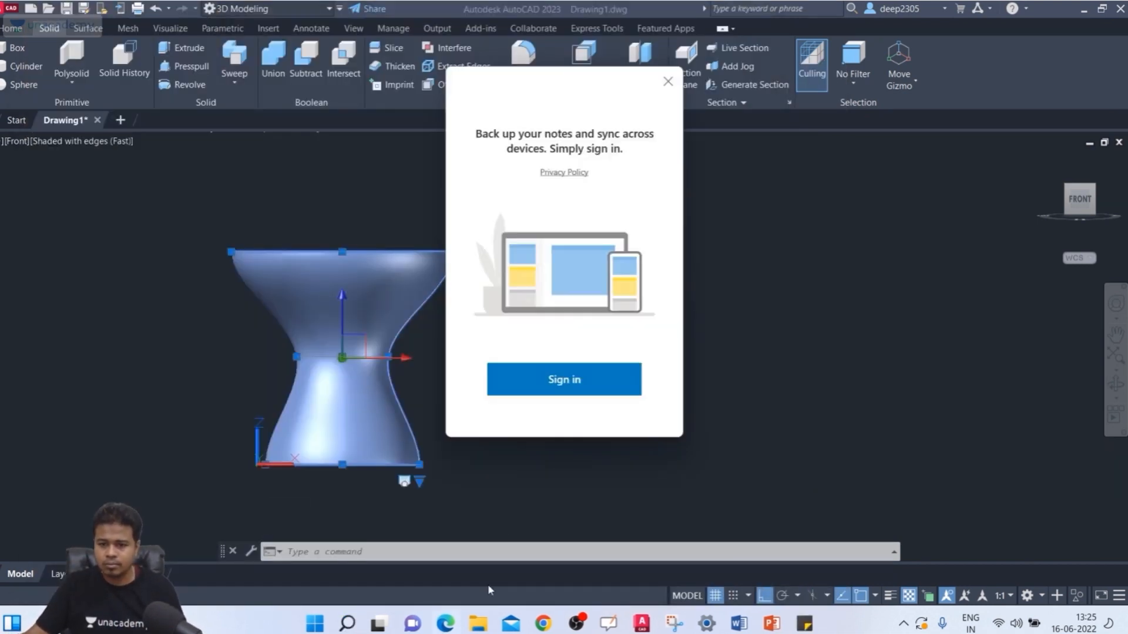
click(668, 81)
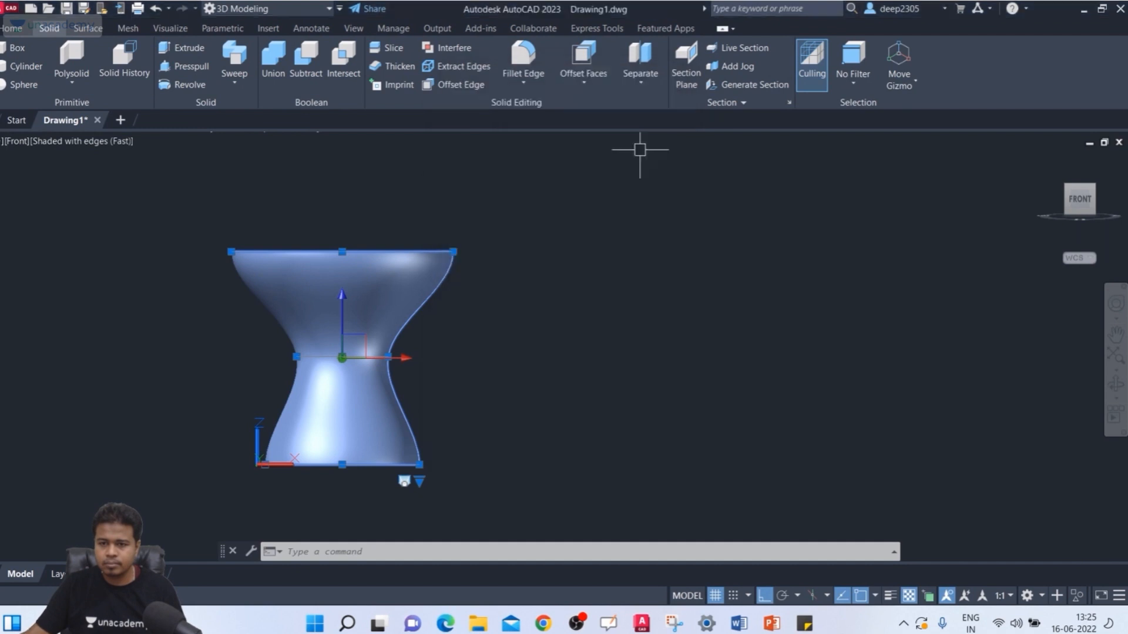
Open OneNote 2016, dismiss the Office activation wizard and maximize the notebook window
click(359, 625)
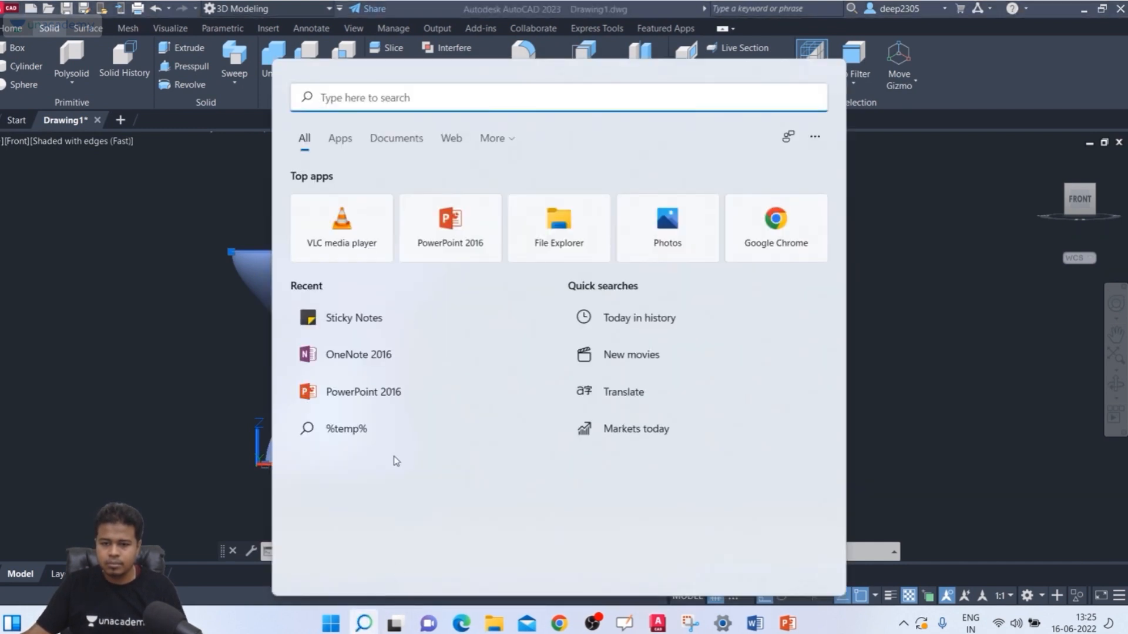
click(359, 354)
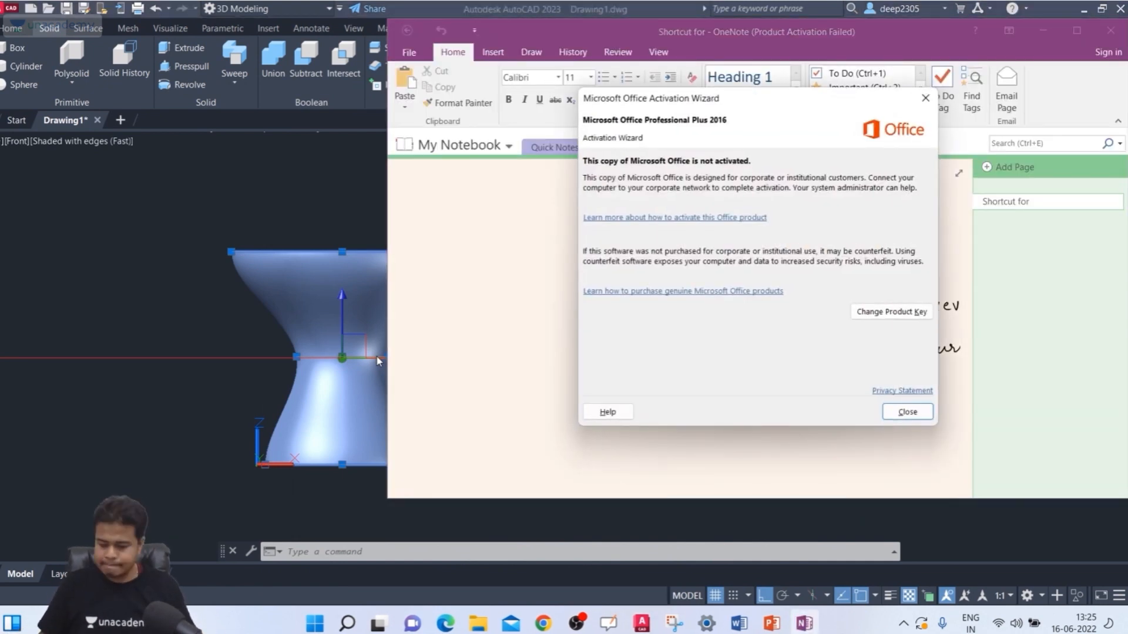
click(908, 412)
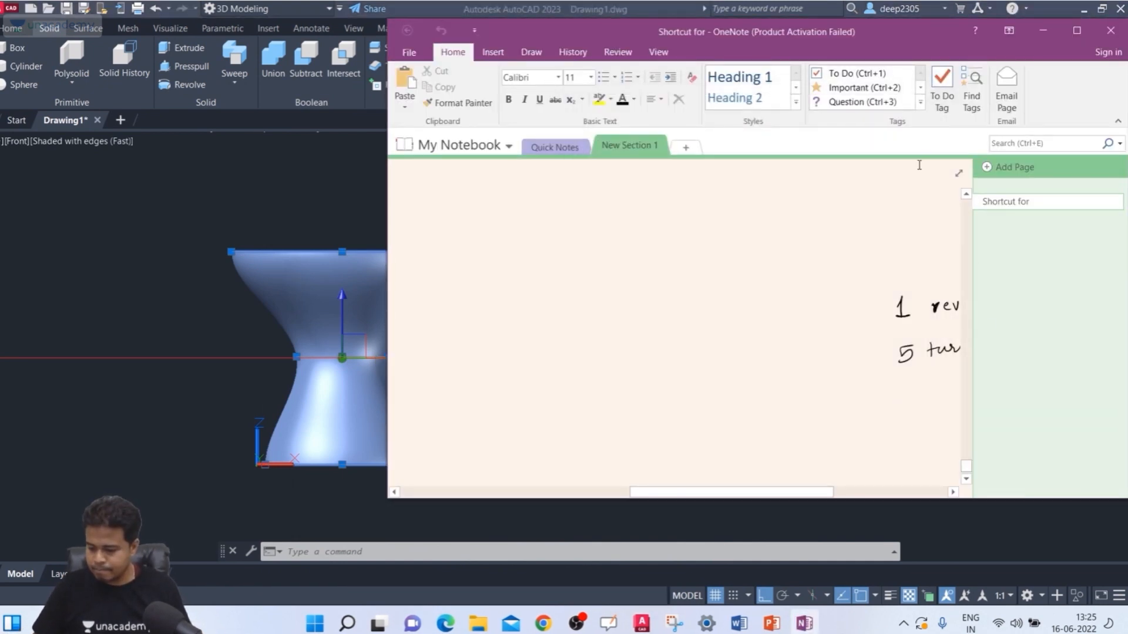
click(1077, 31)
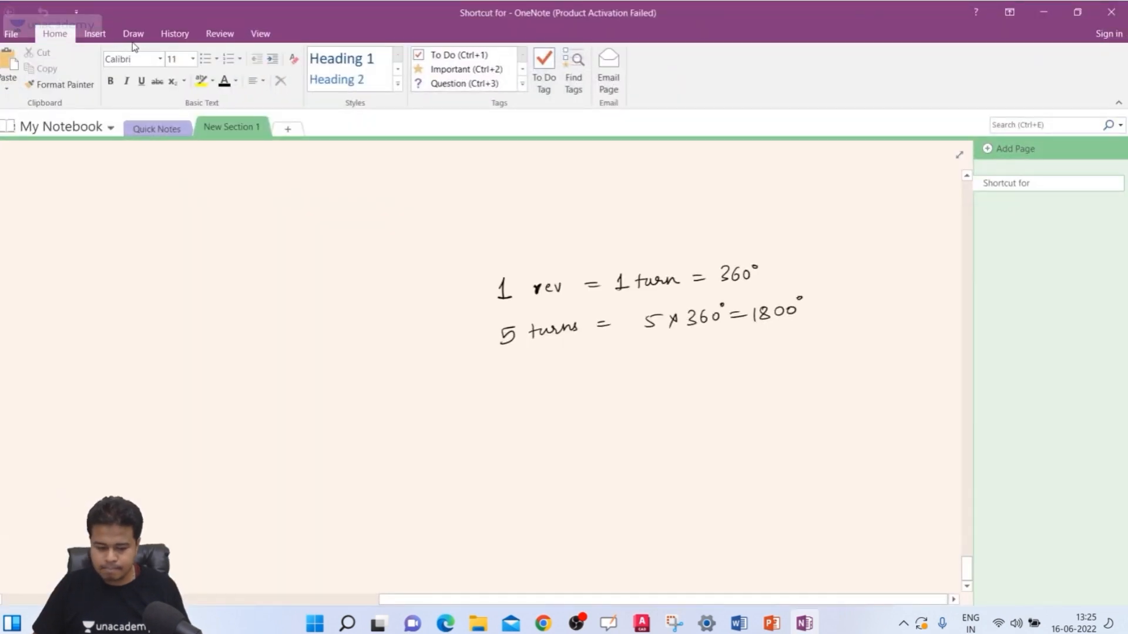
Sketch two ellipses joined by a curve in black pen, and beside them a side profile with 90° marked at both end sections
click(134, 34)
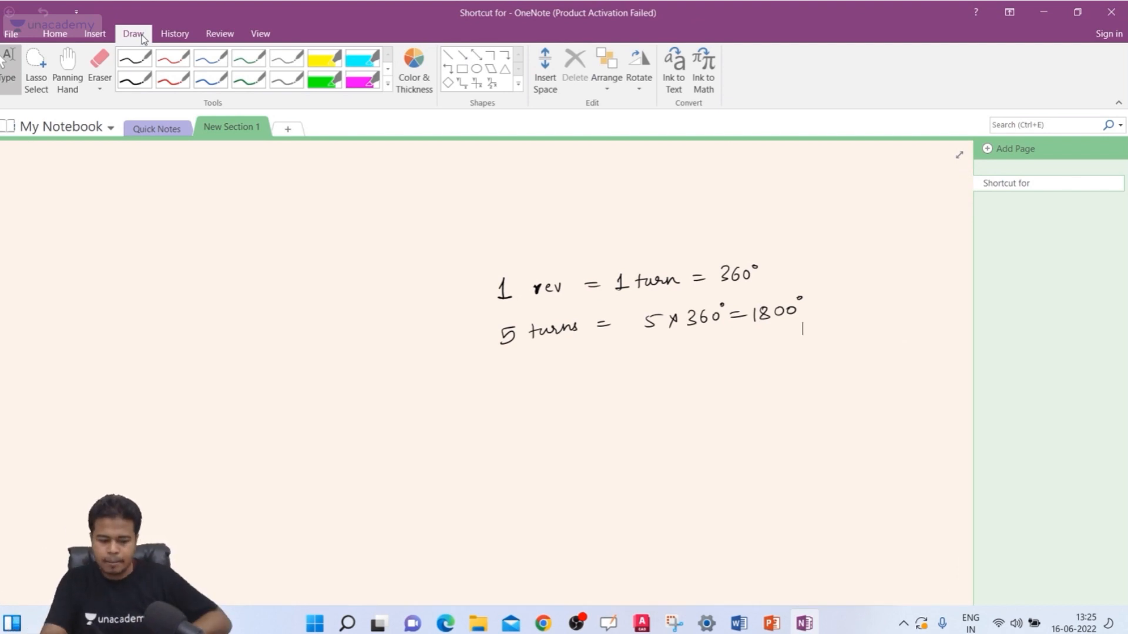
click(68, 70)
mouse_move(548, 467)
mouse_down()
mouse_move(520, 398)
mouse_move(484, 391)
mouse_up()
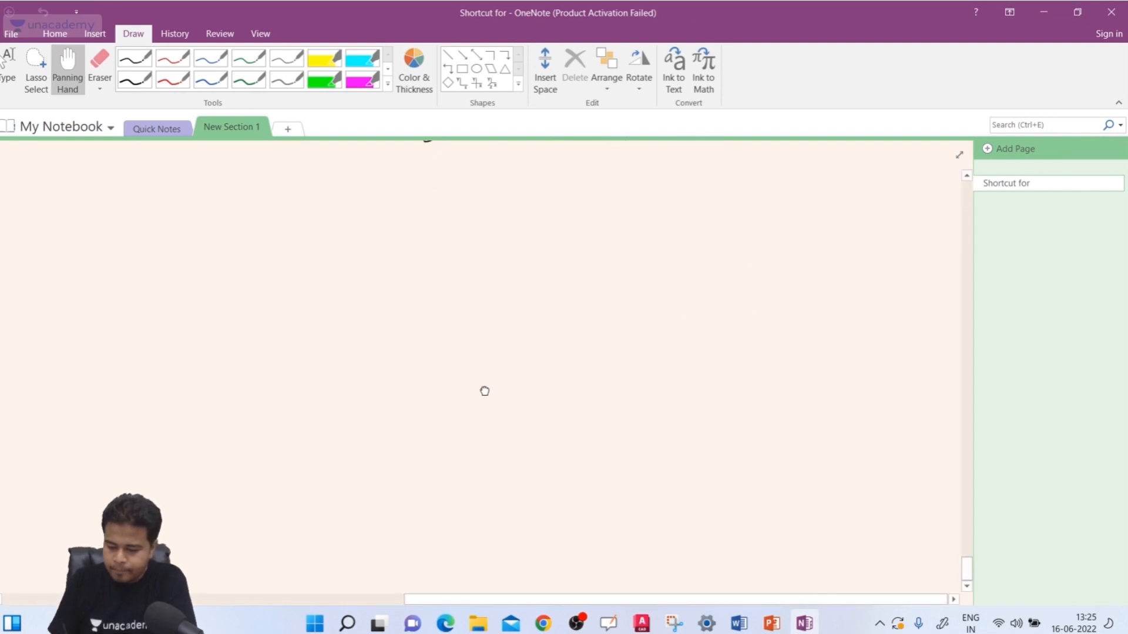
click(142, 78)
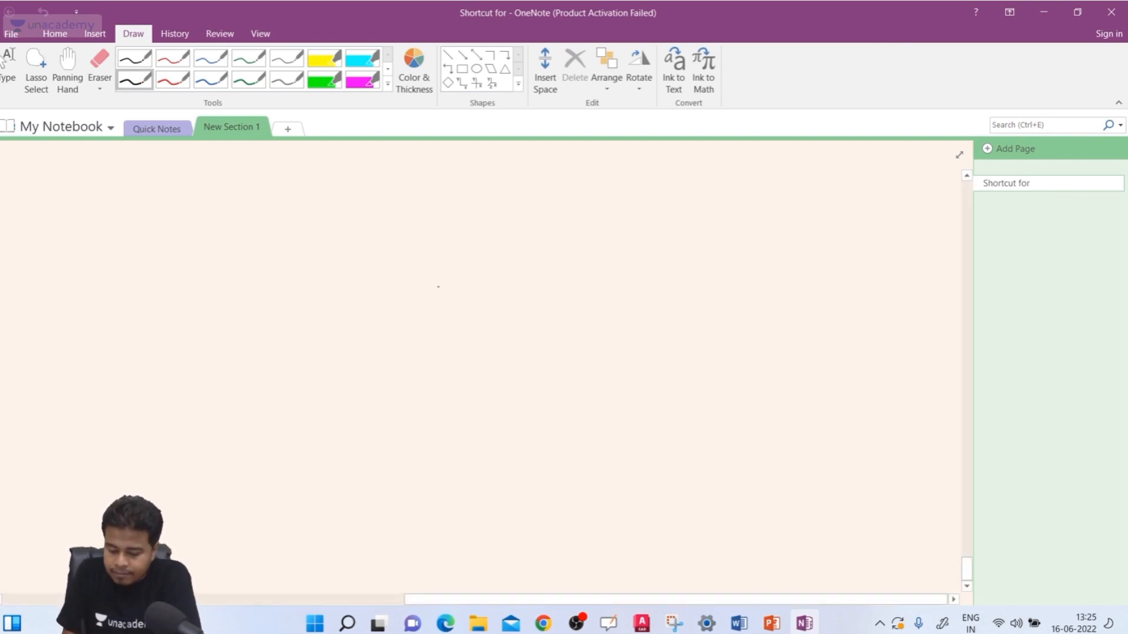
drag(438, 281, 445, 287)
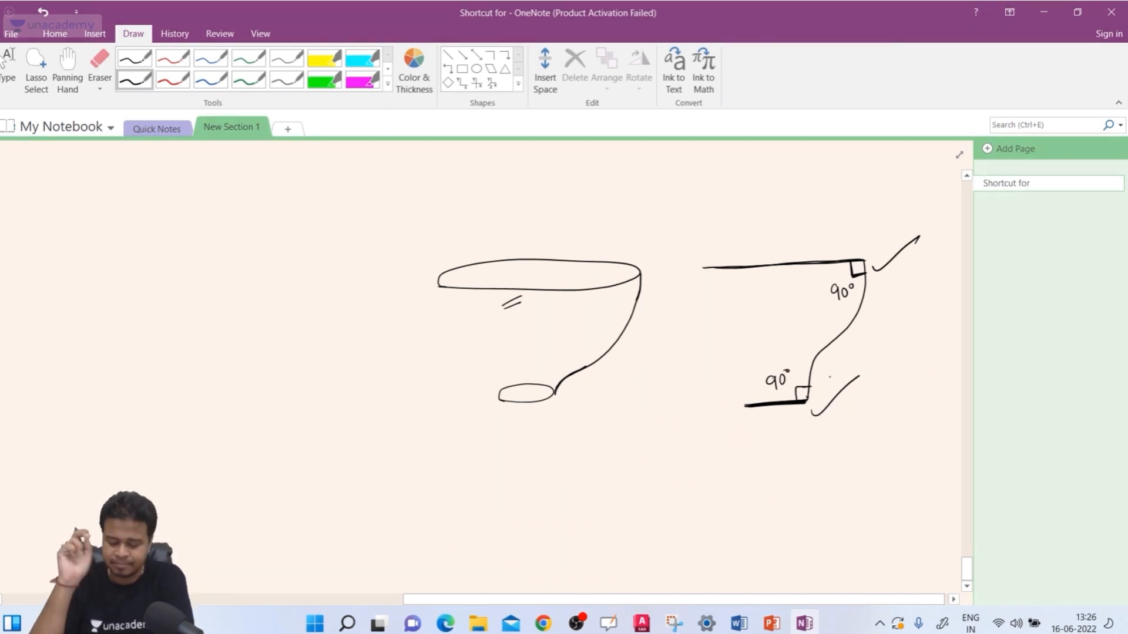
Switch back to AutoCAD and reapply Normal to start and end sections to the lofted solid
click(642, 624)
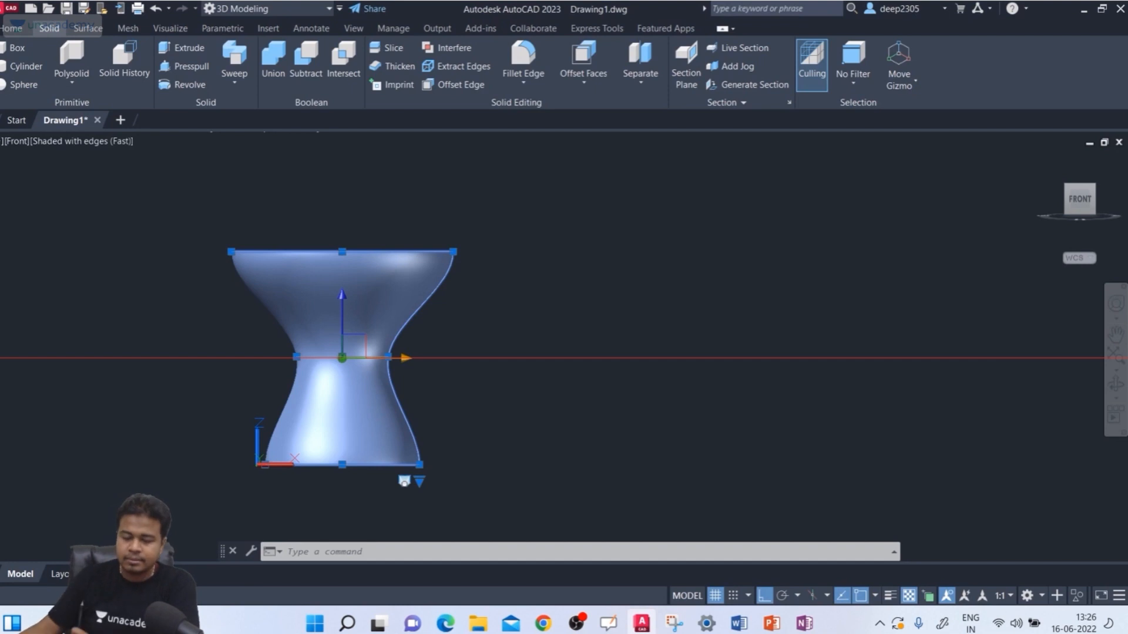
click(420, 481)
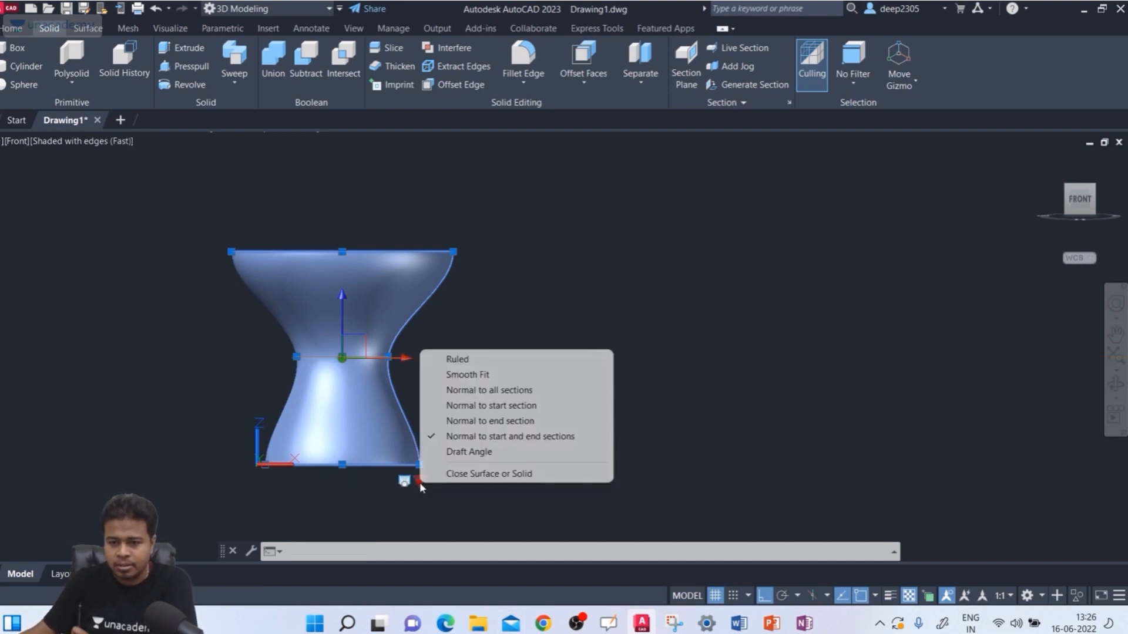
click(505, 440)
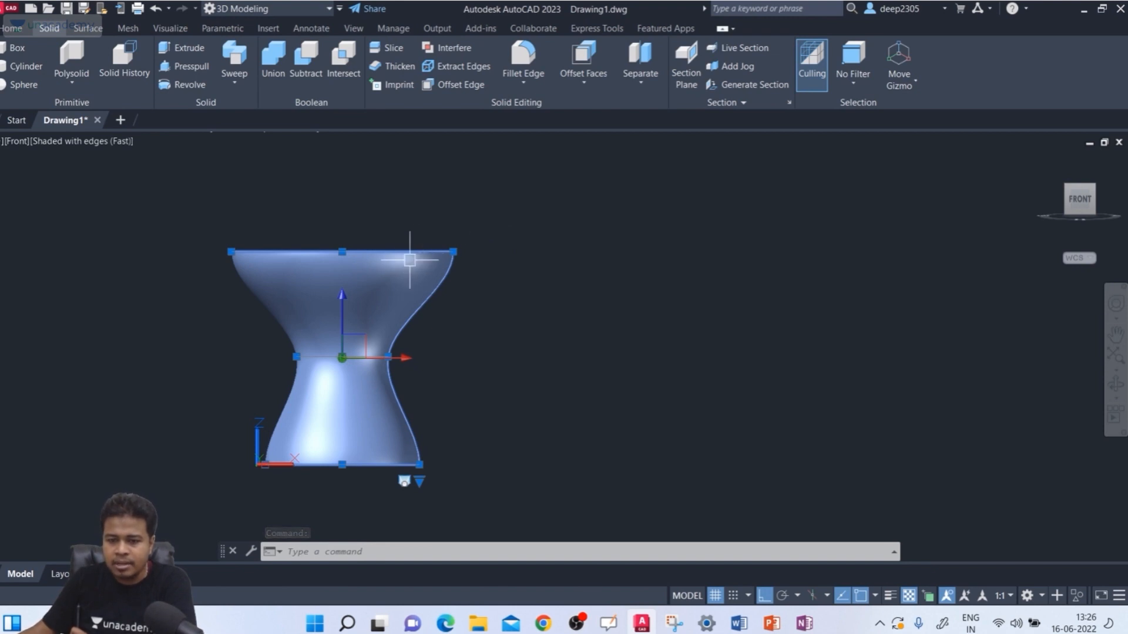
mouse_move(1086, 169)
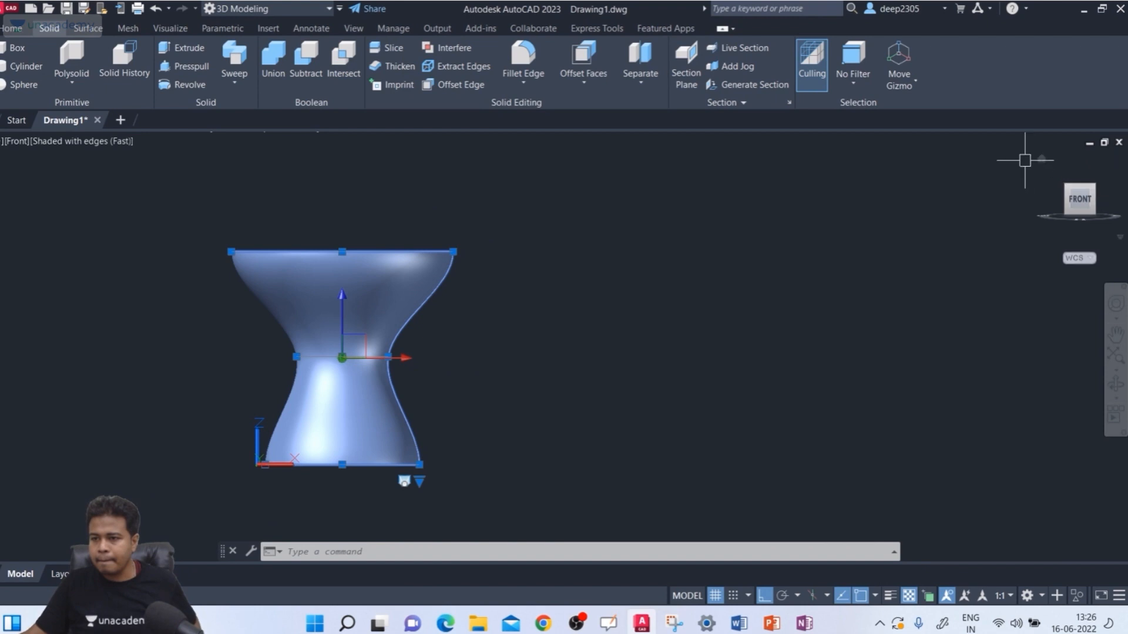
Set the lofted solid's surface shape to Draft Angle
click(1043, 160)
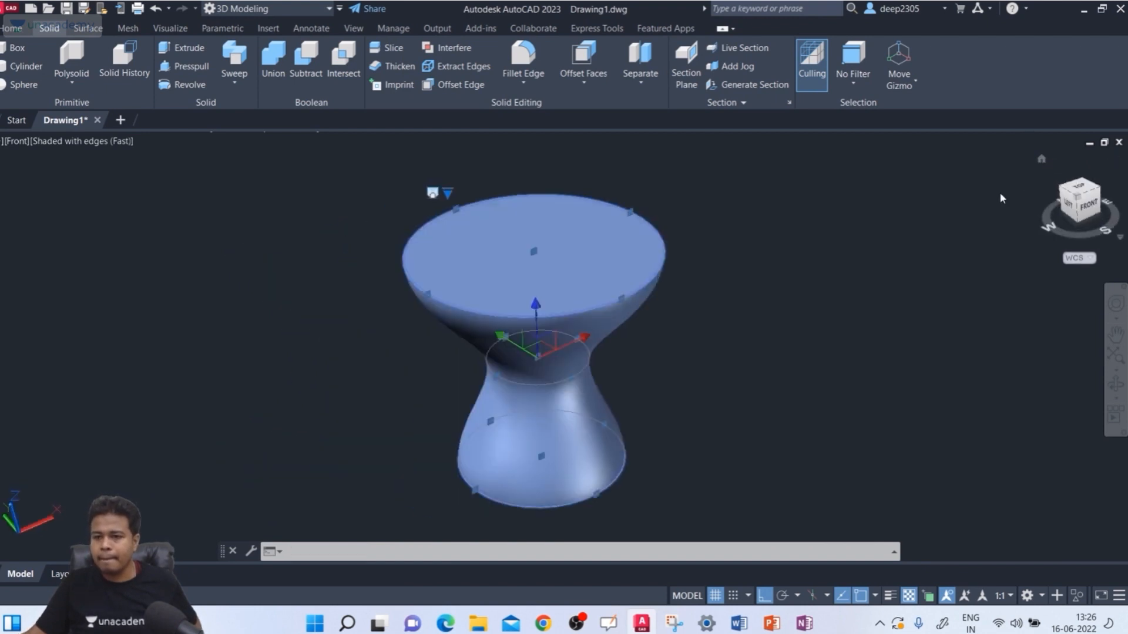
middle_drag(803, 347, 696, 325)
scroll(715, 325, down, 3)
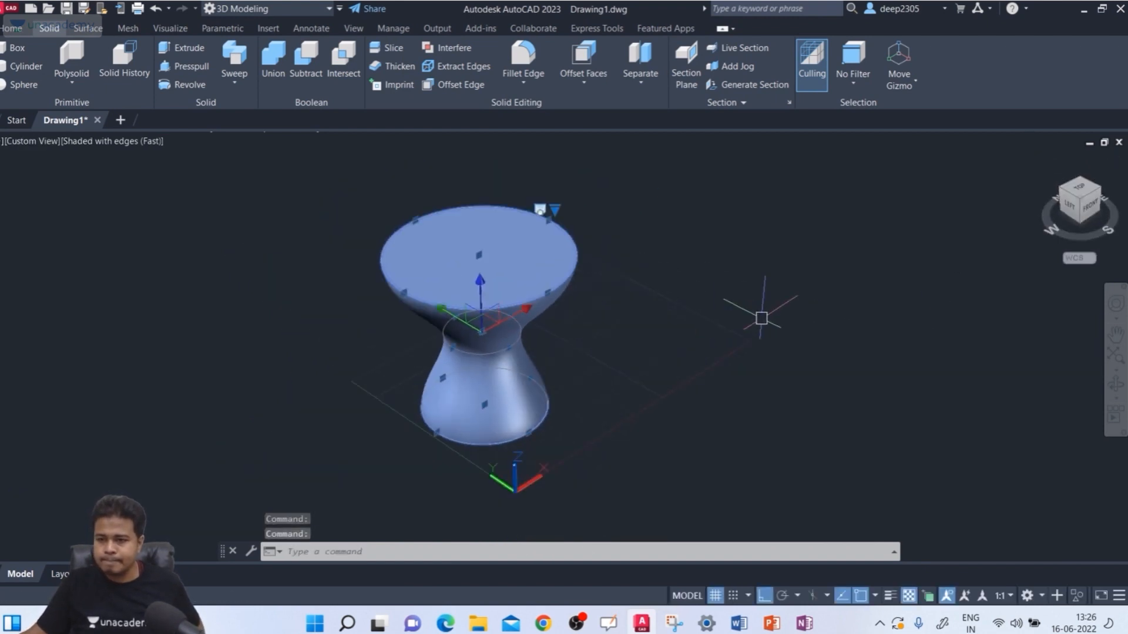
click(1102, 191)
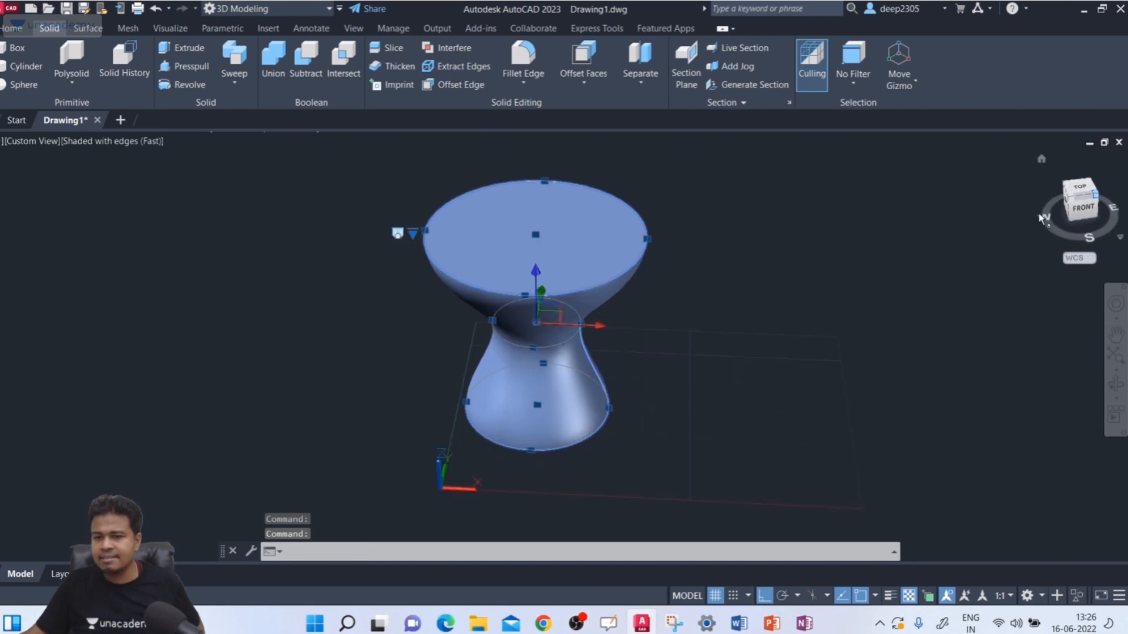
middle_drag(511, 346, 537, 358)
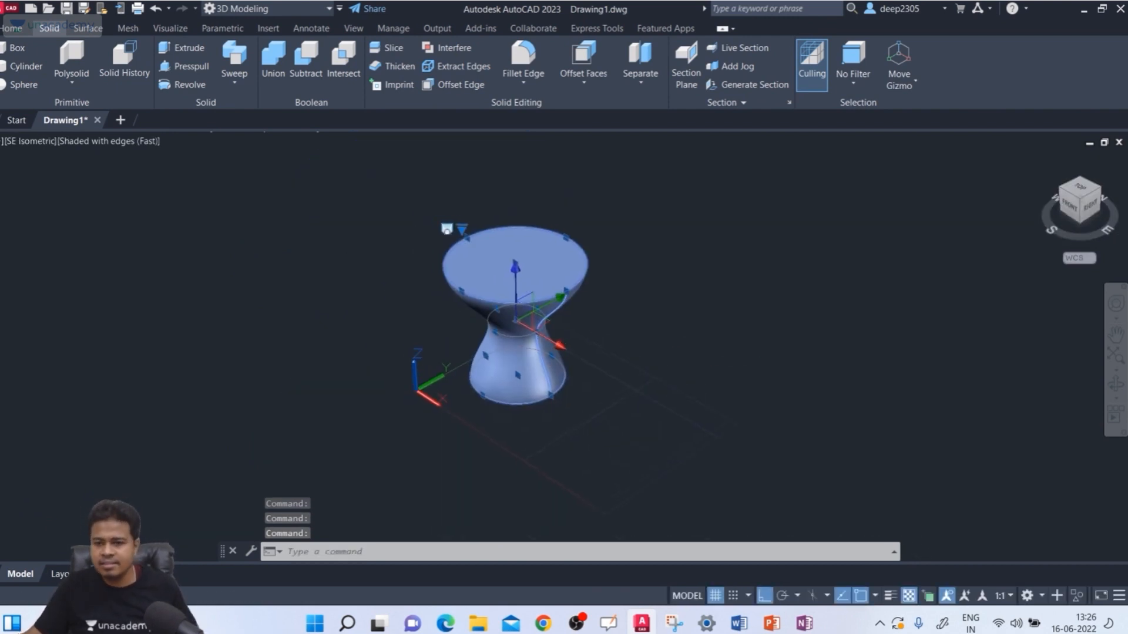
scroll(542, 350, up, 2)
middle_drag(528, 286, 482, 301)
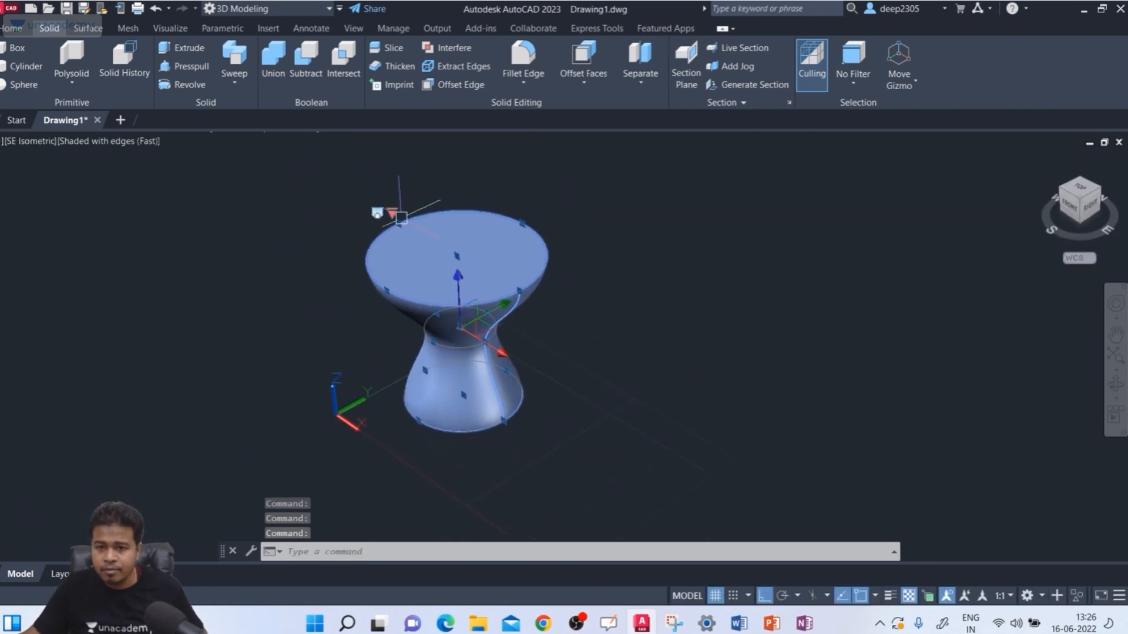
click(392, 212)
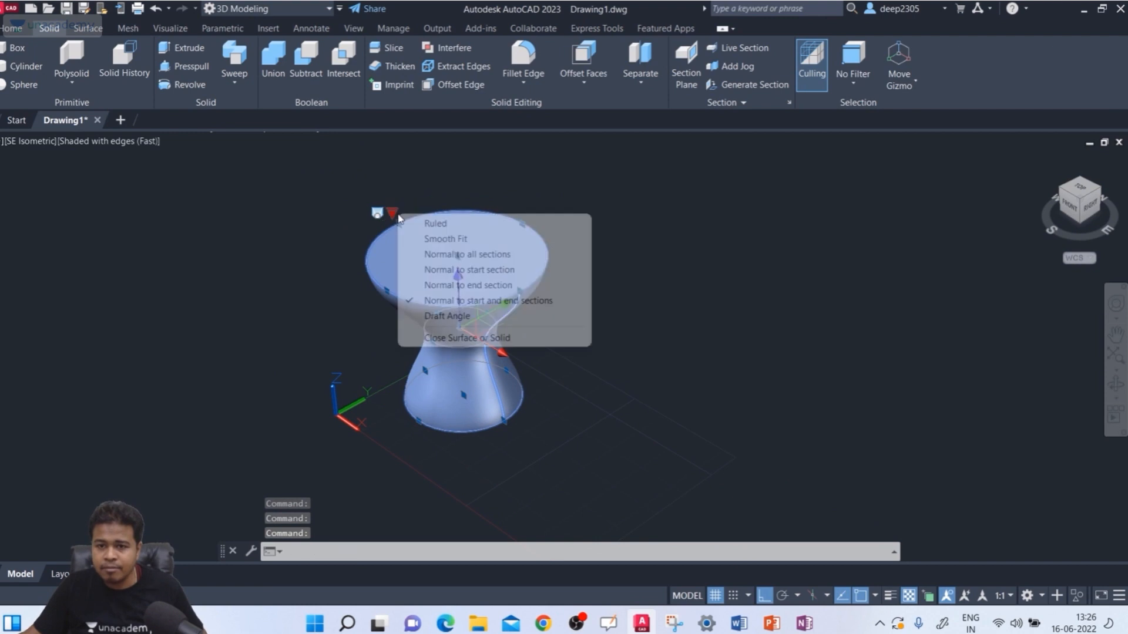
click(442, 317)
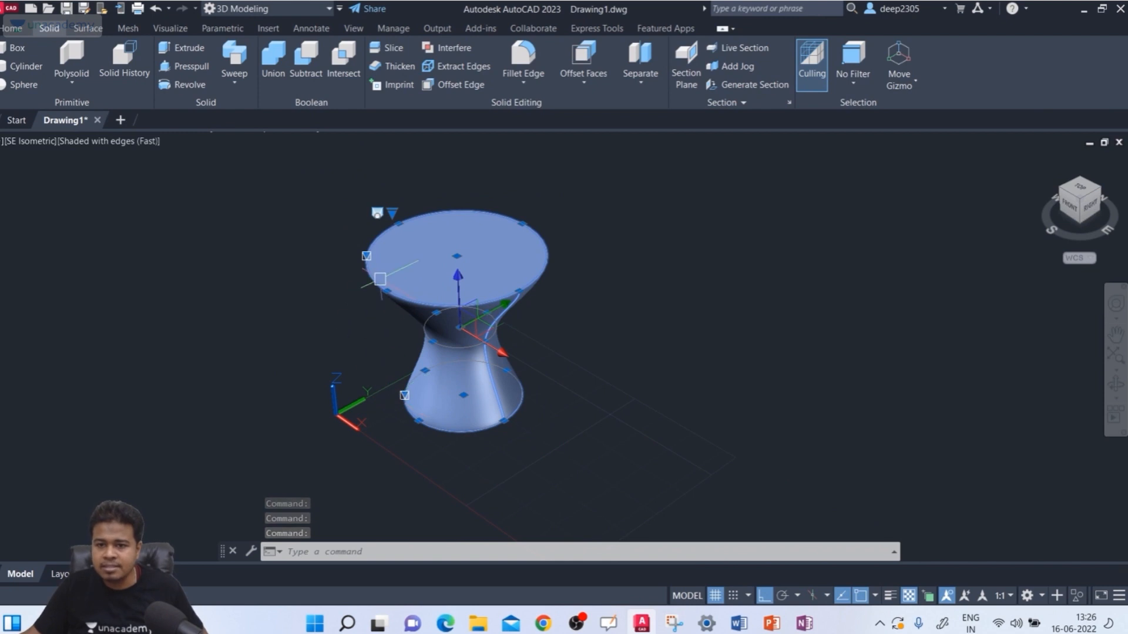
Inspect the draft handles on the solid's side, reselect the solid, reapply Draft Angle and clear the selection
shift+middle_drag(372, 345, 431, 322)
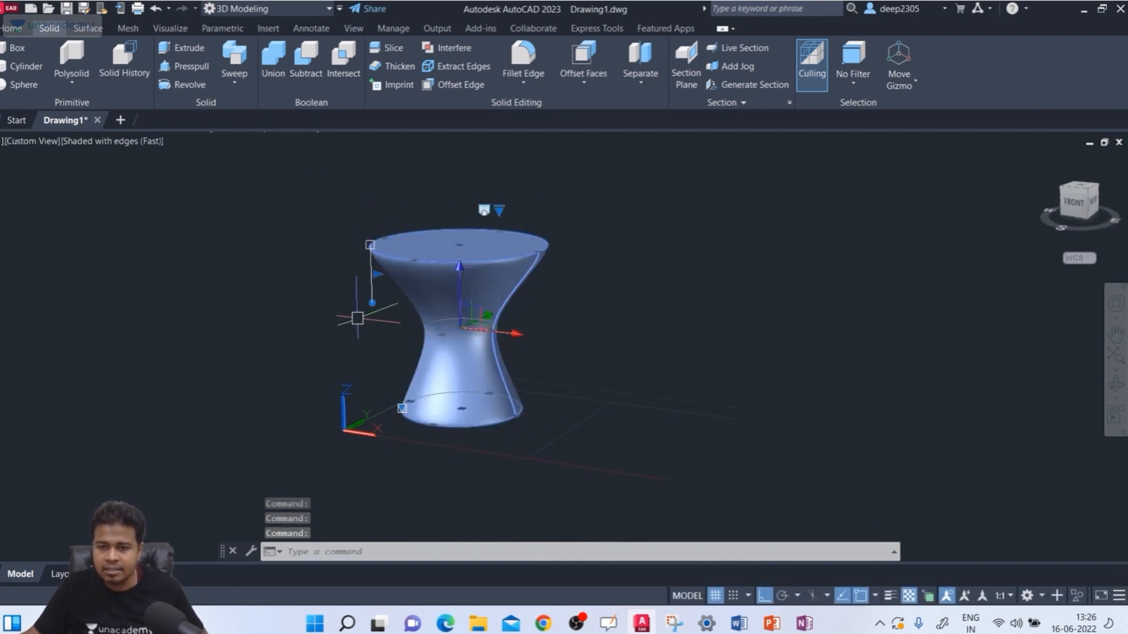
key(Escape)
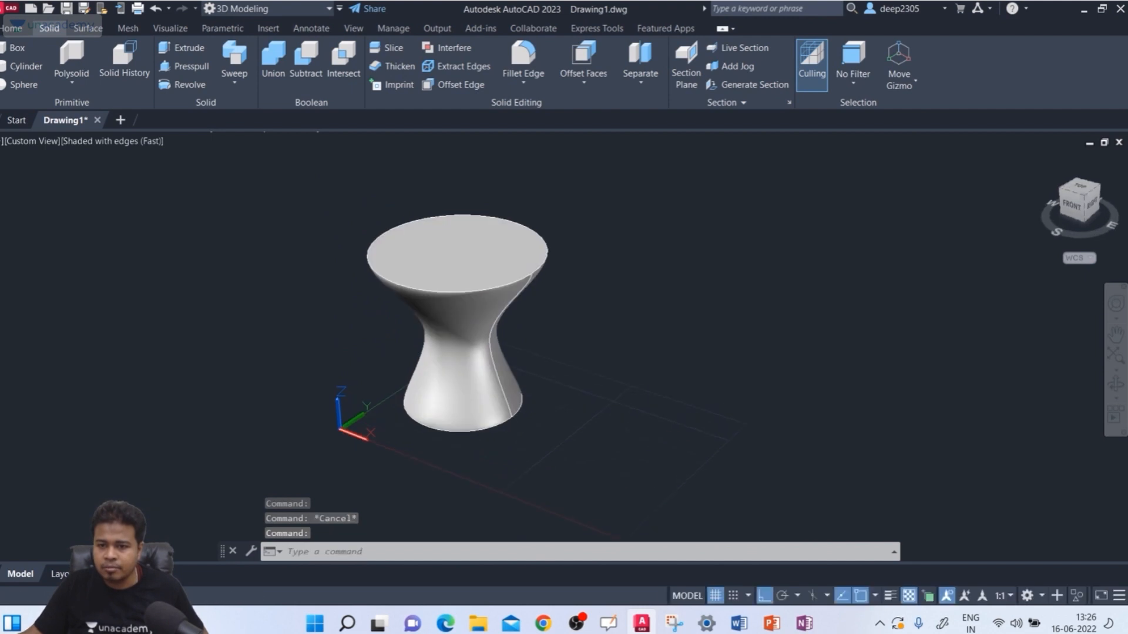
click(443, 322)
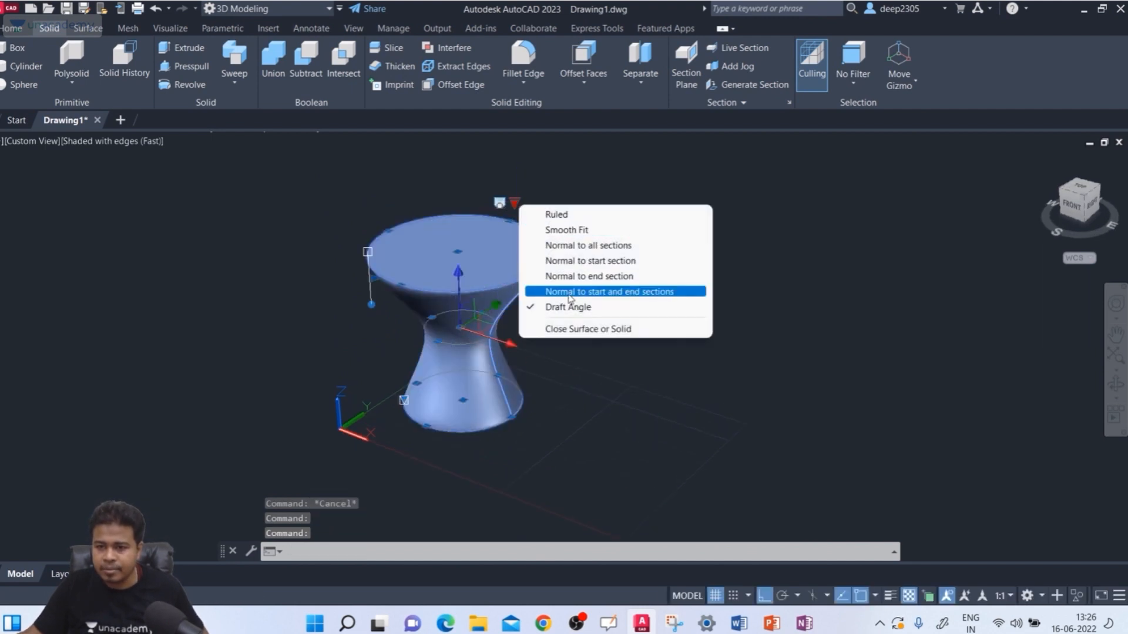
click(568, 306)
key(Escape)
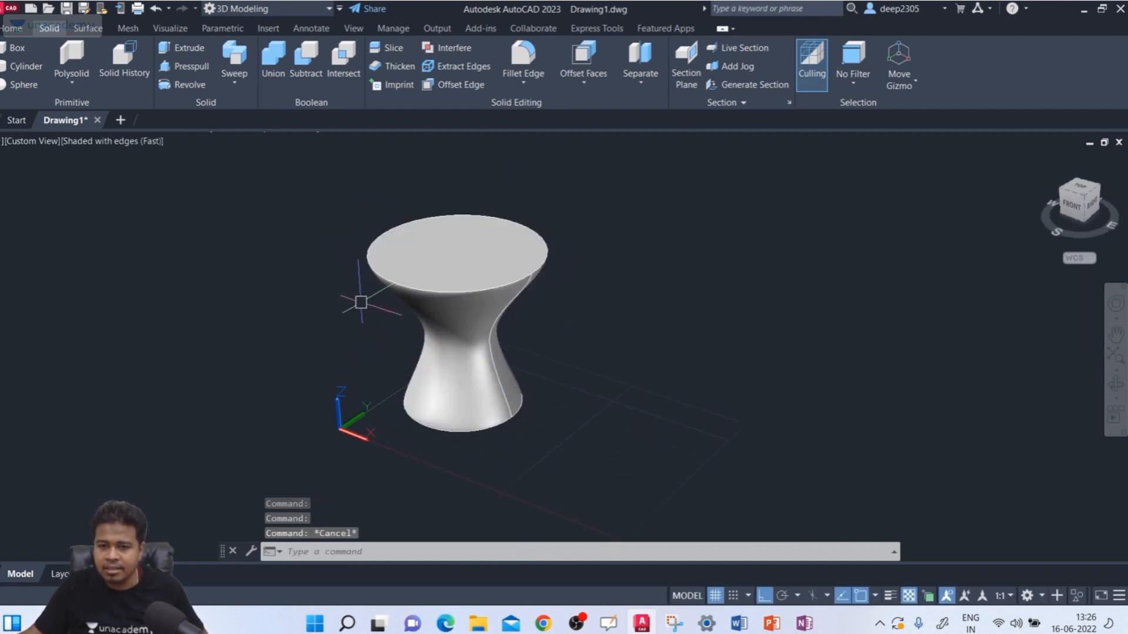
Reselect the lofted solid and, in the front view, rotate the base section's draft angle handle outward from vertical
click(379, 268)
scroll(368, 261, up, 2)
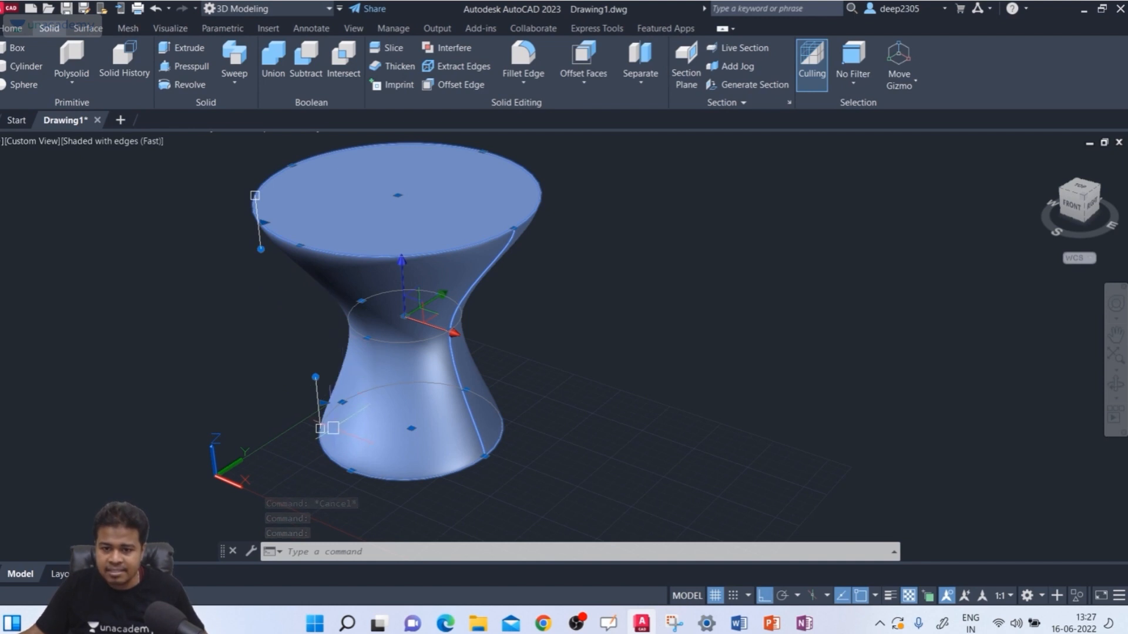
scroll(333, 427, up, 1)
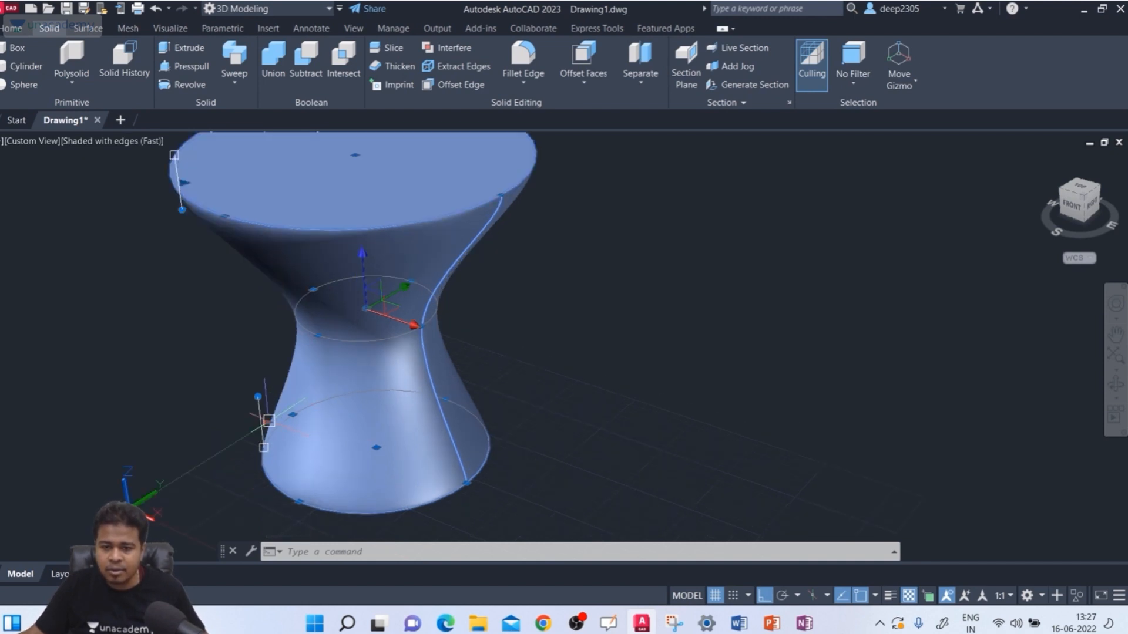
shift+middle_drag(270, 423, 284, 370)
scroll(270, 469, up, 2)
scroll(269, 468, up, 1)
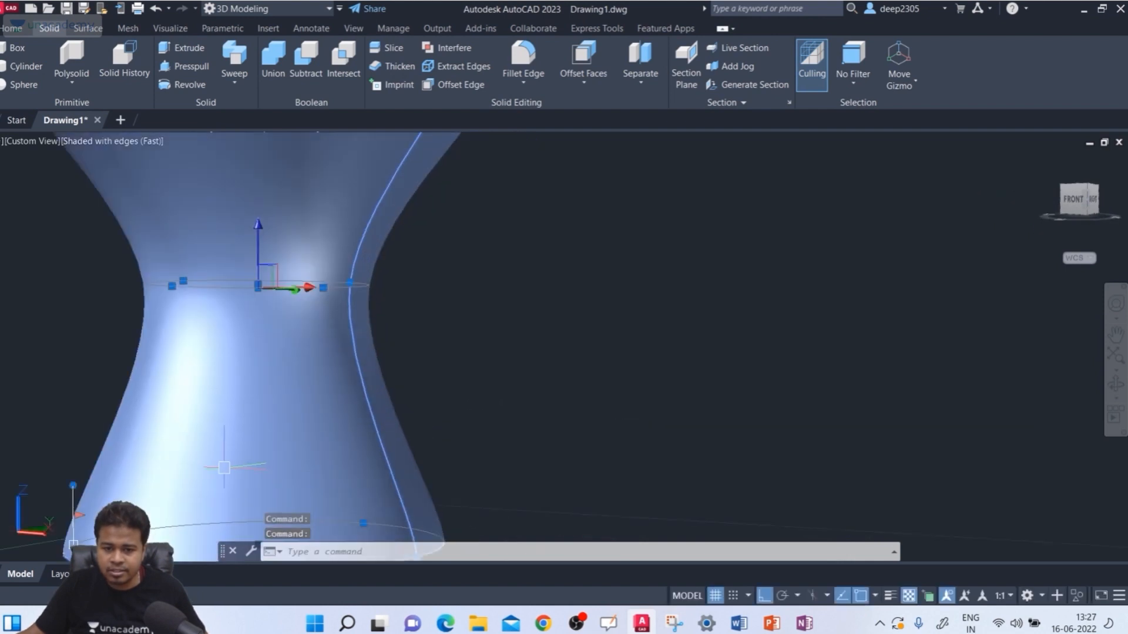
middle_drag(224, 468, 406, 332)
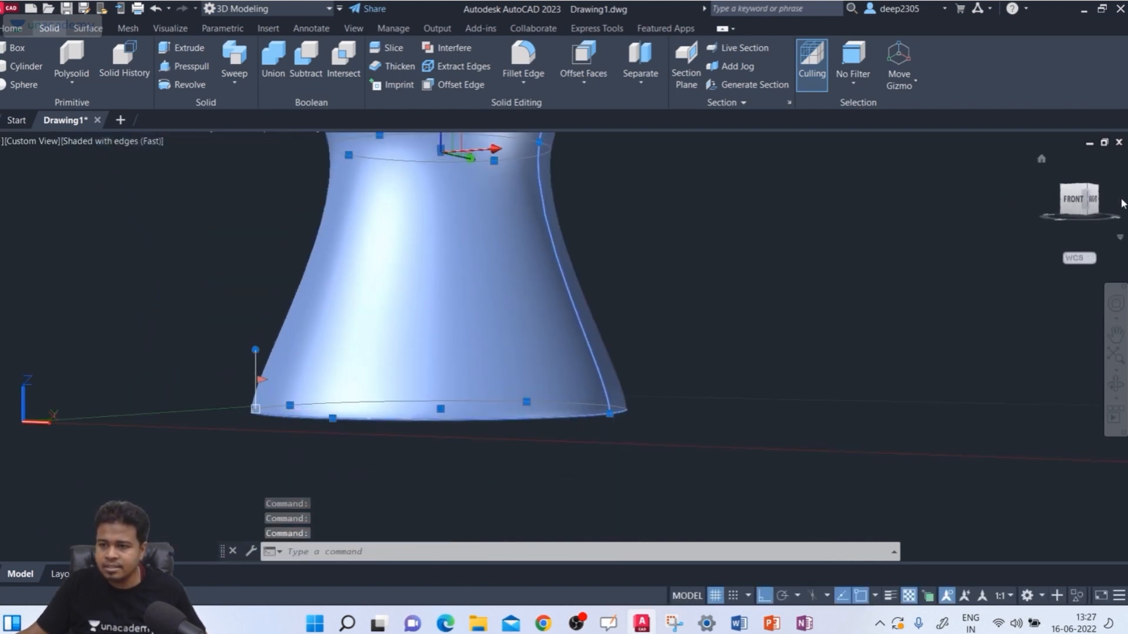
click(1065, 198)
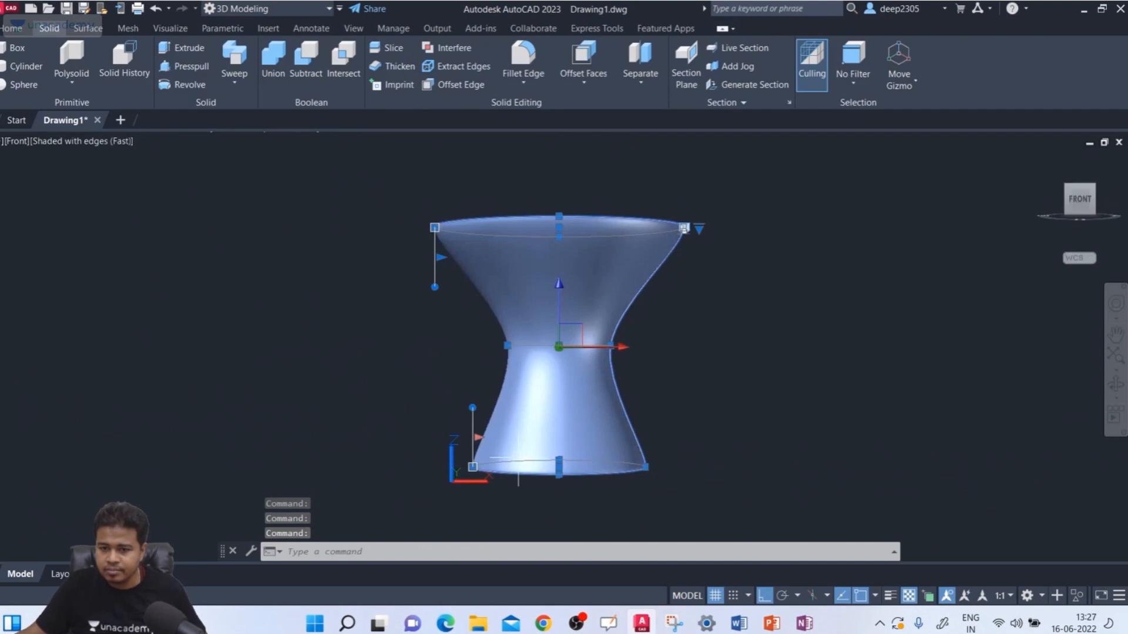
scroll(485, 455, up, 2)
middle_drag(379, 524, 449, 389)
scroll(448, 327, up, 2)
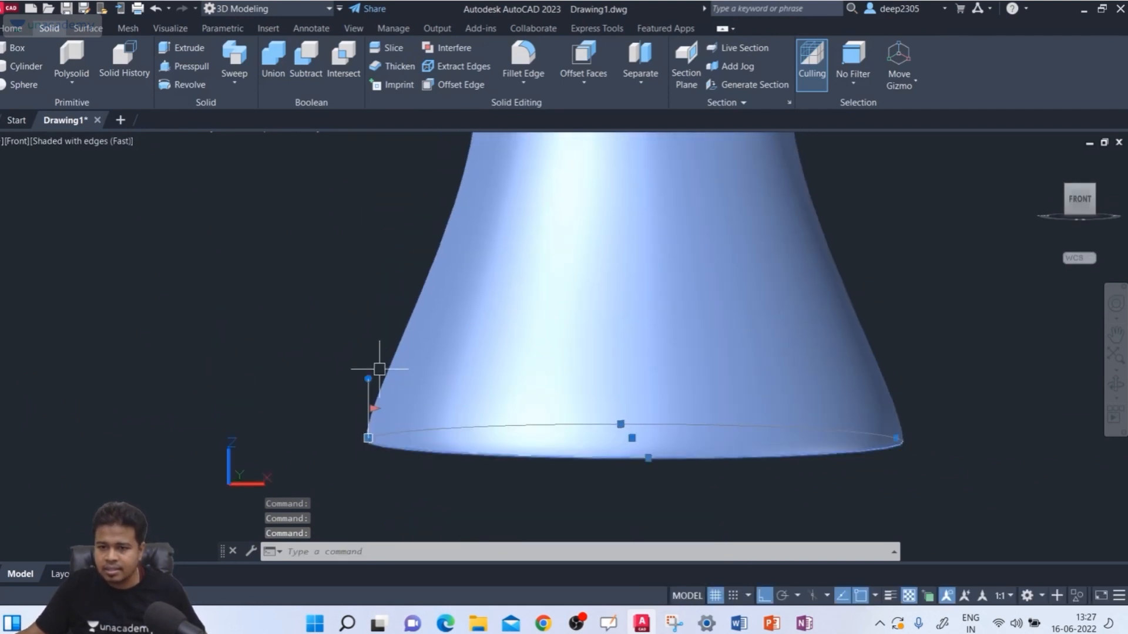
click(375, 406)
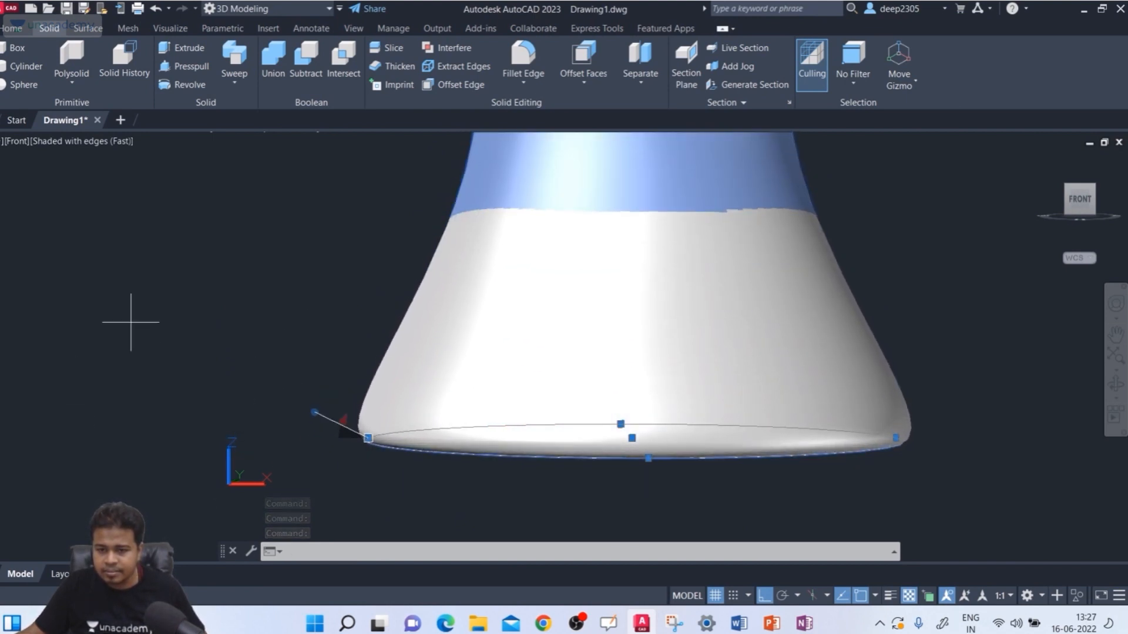
click(316, 395)
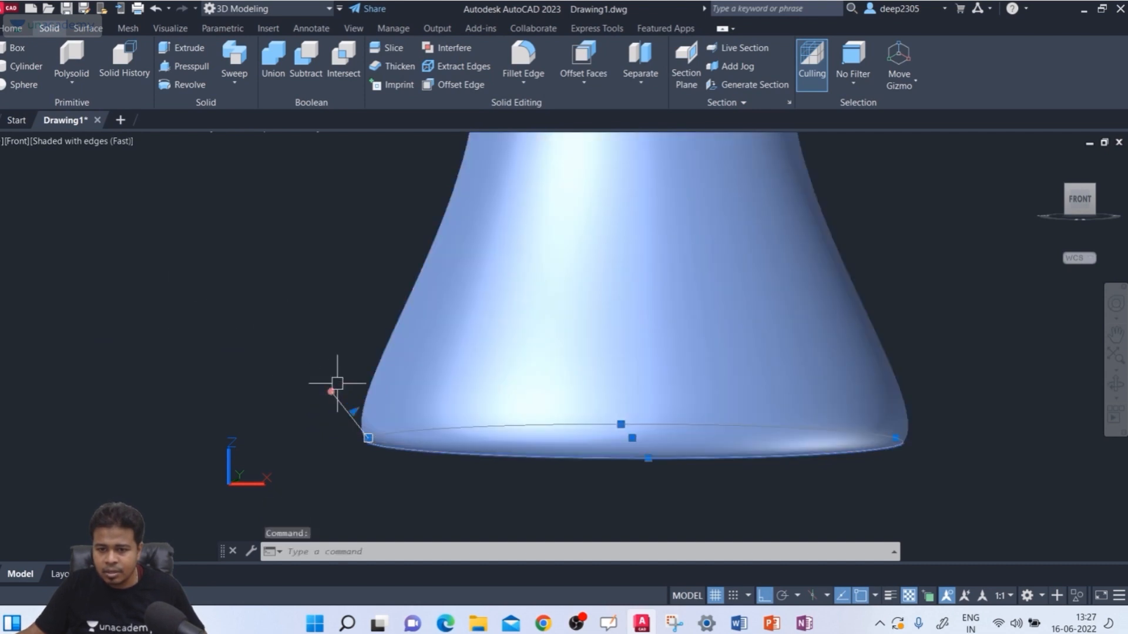
Extend the base section's draft magnitude handle outward to make the lower part of the loft bulge more
click(331, 392)
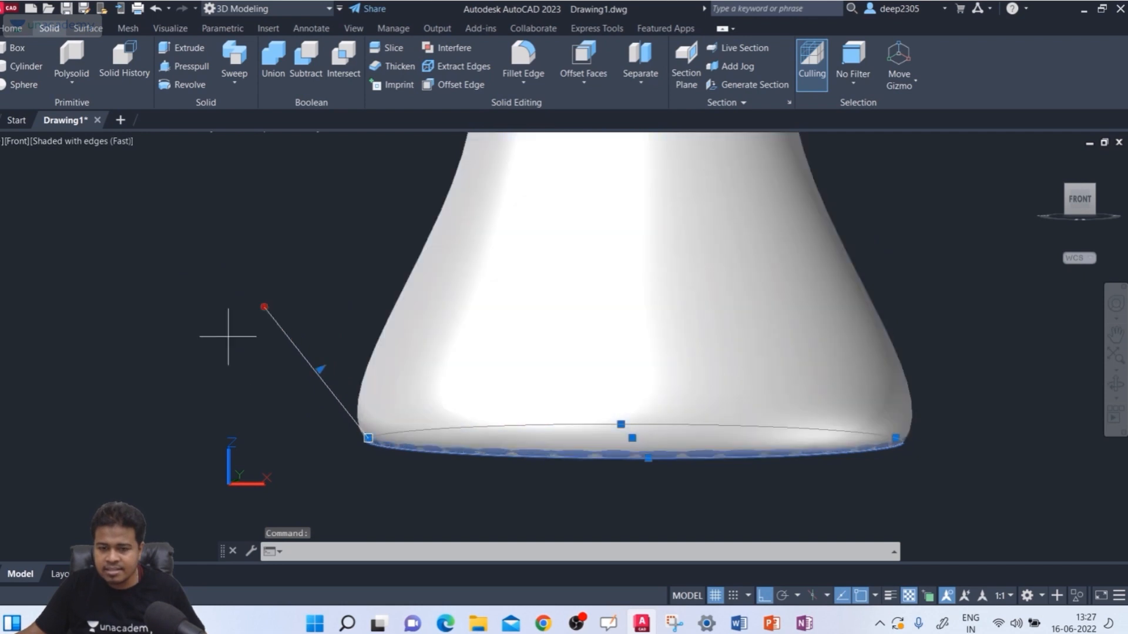
click(163, 284)
scroll(558, 346, down, 3)
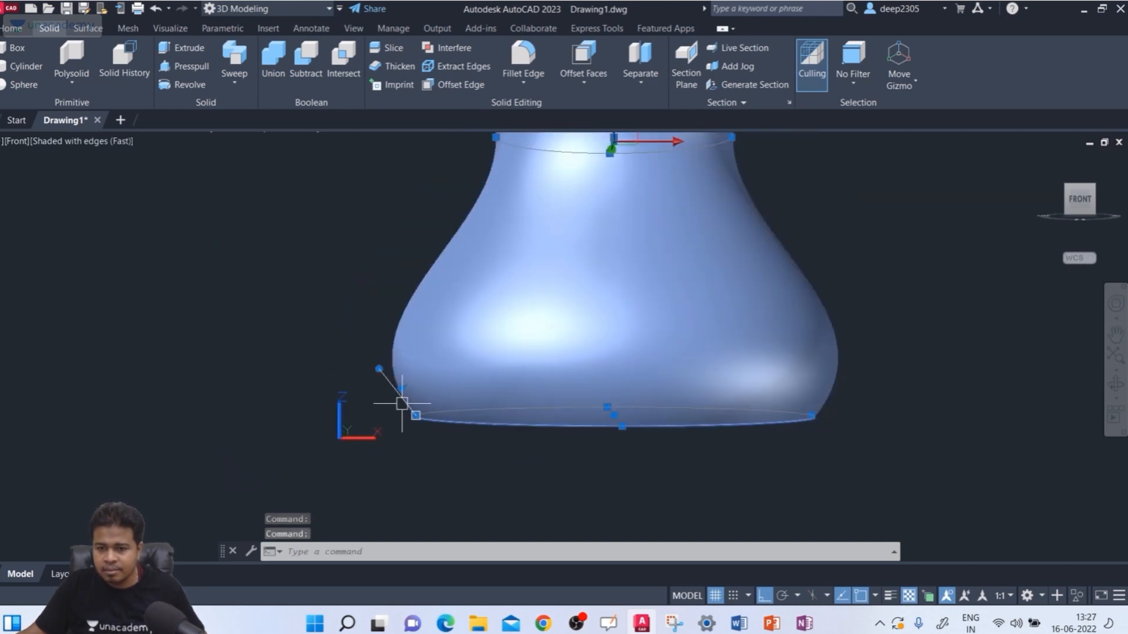
scroll(400, 388, up, 2)
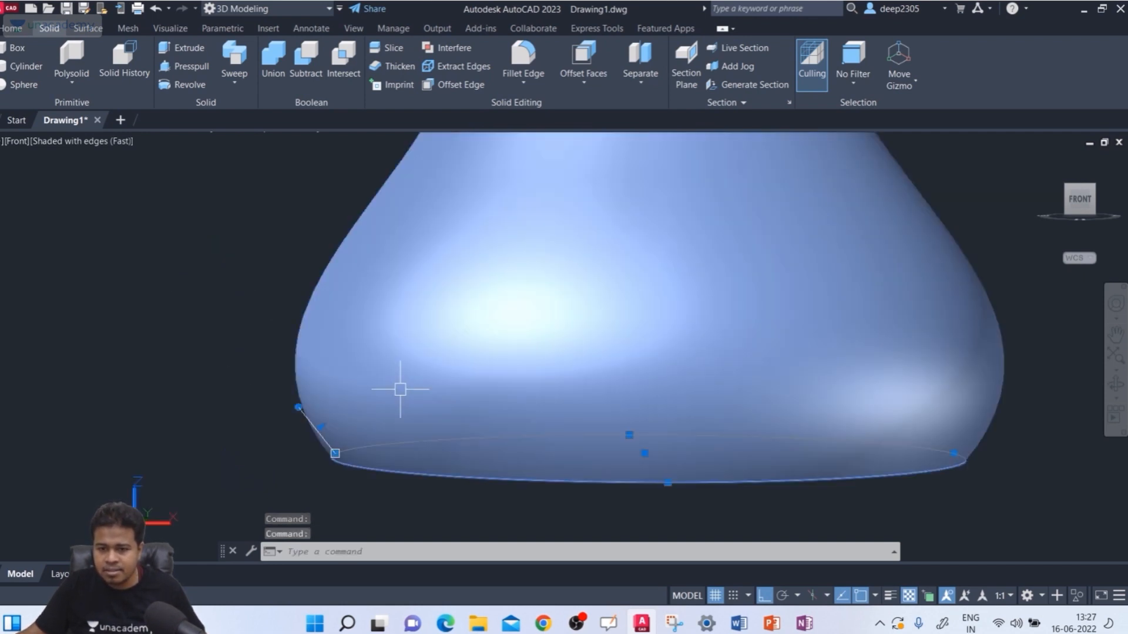
Rotate the base section's draft angle further outward until its handle points slightly below the base plane
click(322, 428)
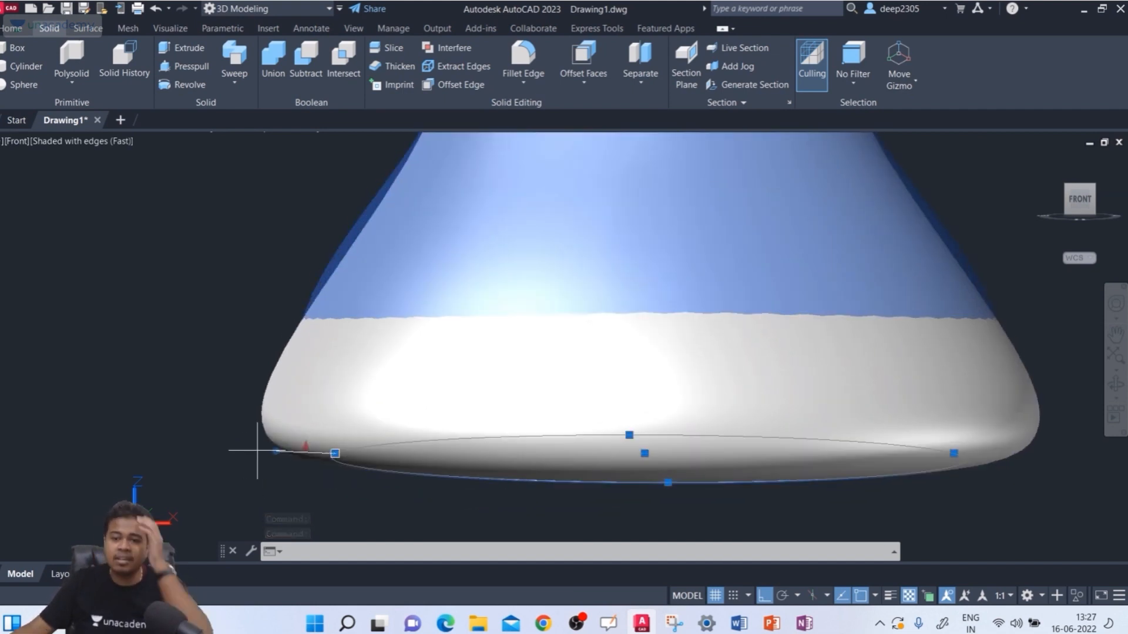
click(264, 393)
click(320, 432)
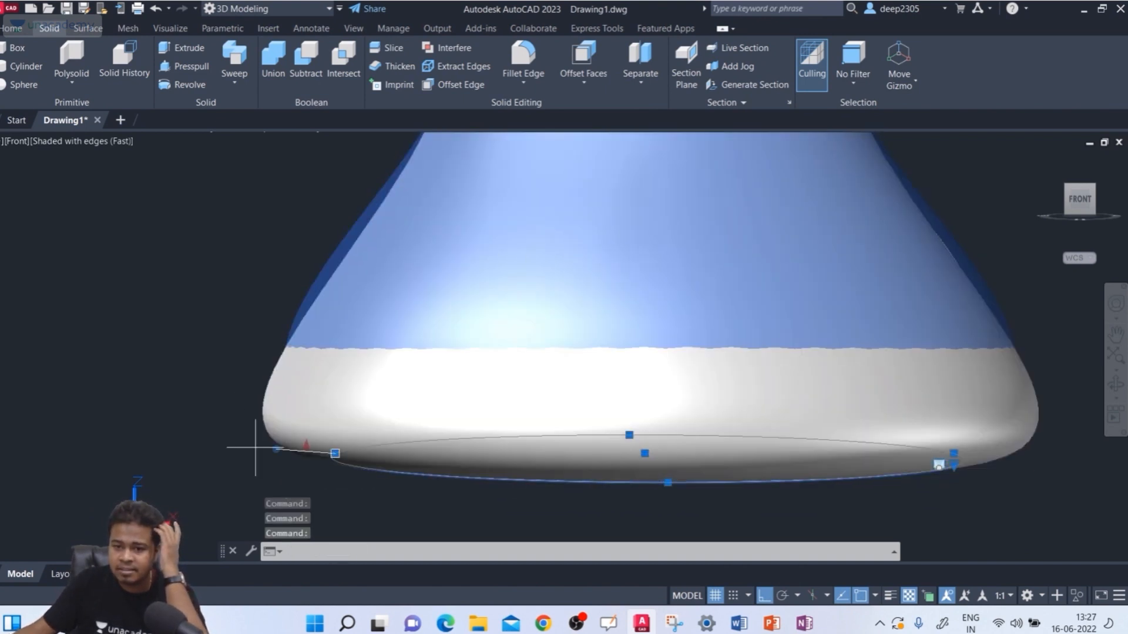
click(259, 480)
scroll(248, 390, down, 3)
middle_drag(247, 388, 272, 360)
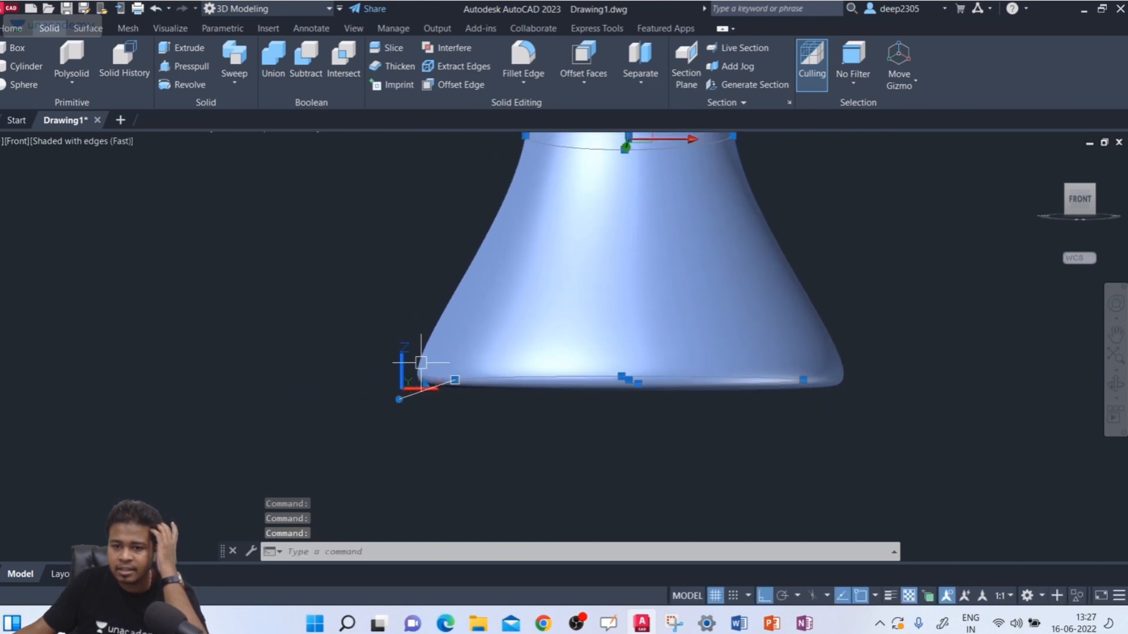
Tilt the top section's draft angle slightly outward and increase its draft magnitude
middle_drag(413, 289, 430, 451)
scroll(430, 438, down, 2)
middle_drag(433, 339, 435, 421)
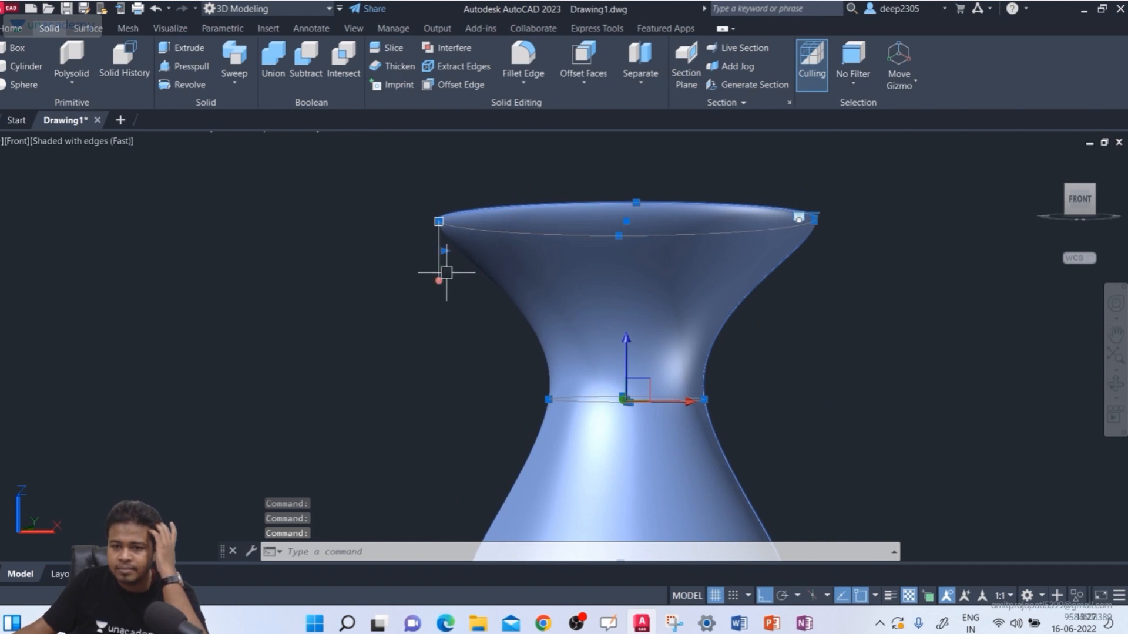
click(445, 249)
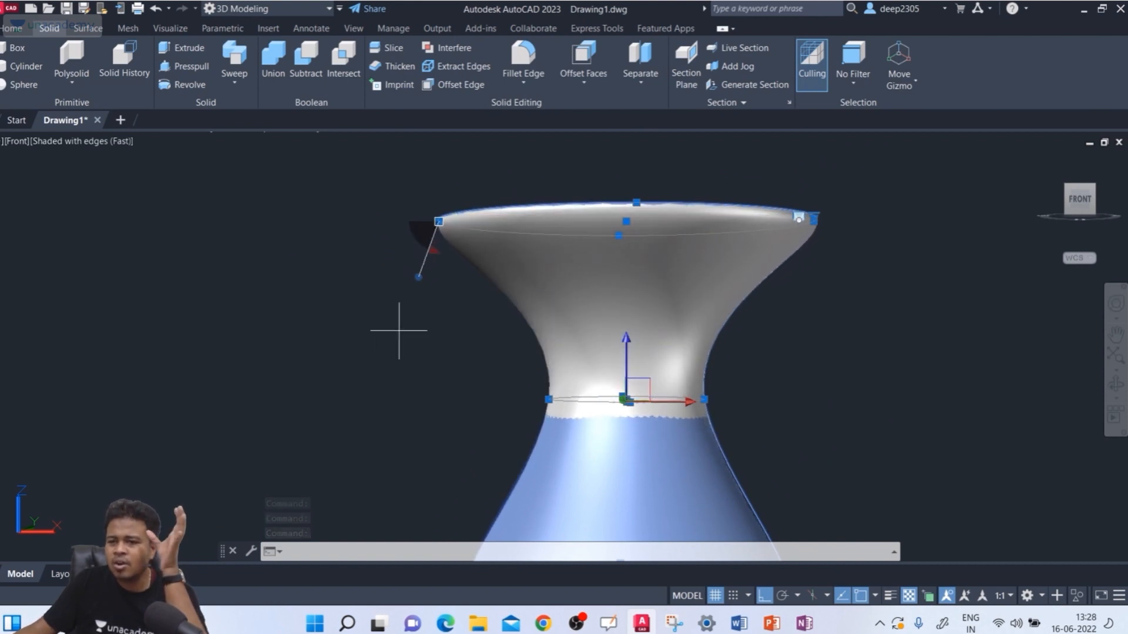
click(428, 315)
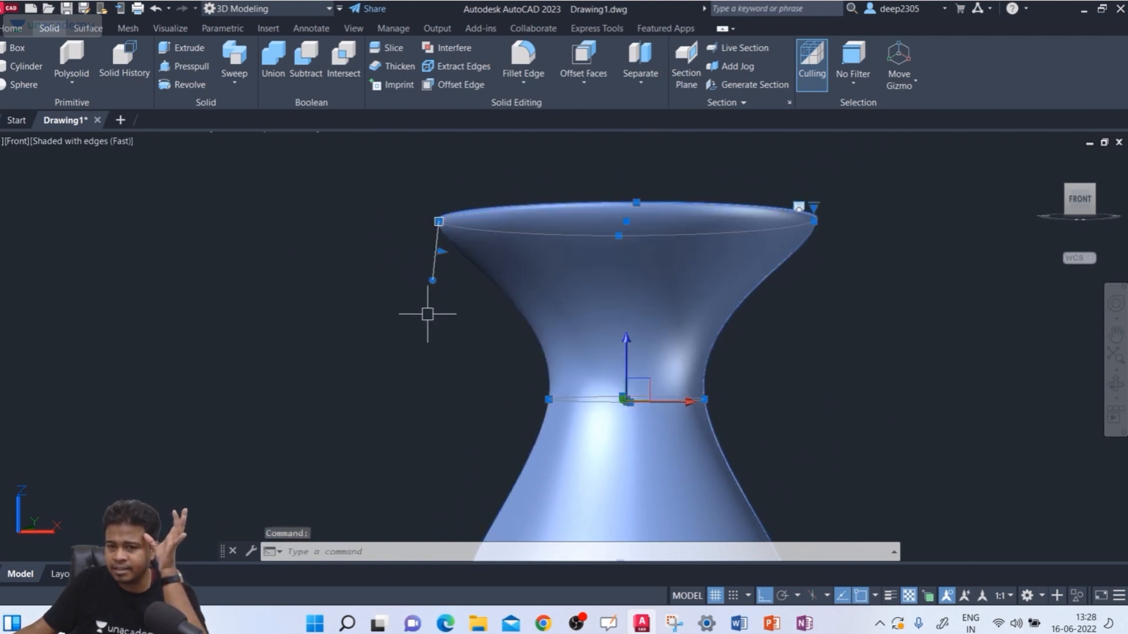
click(433, 281)
click(415, 363)
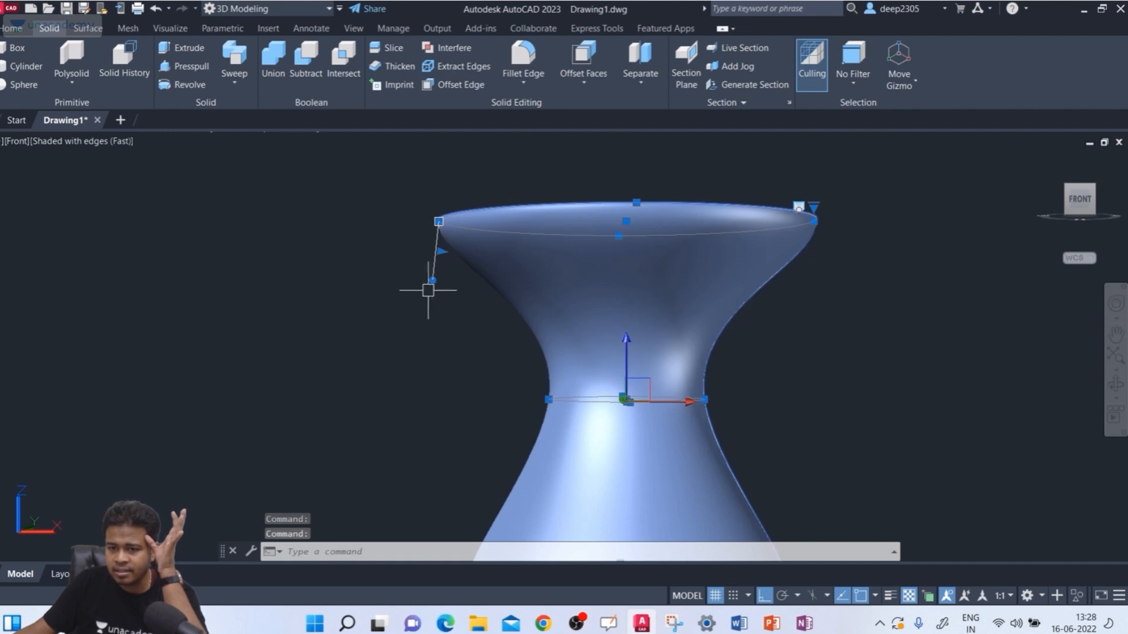
Swing the top section's draft angle outward and return its handle to nearly vertical
click(438, 254)
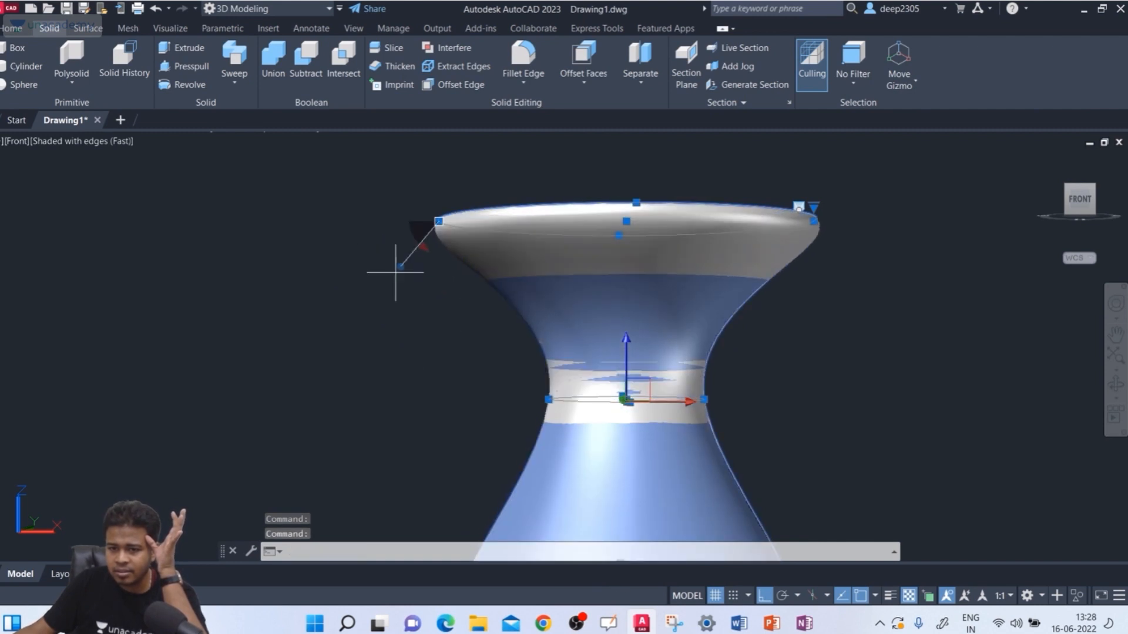
click(410, 266)
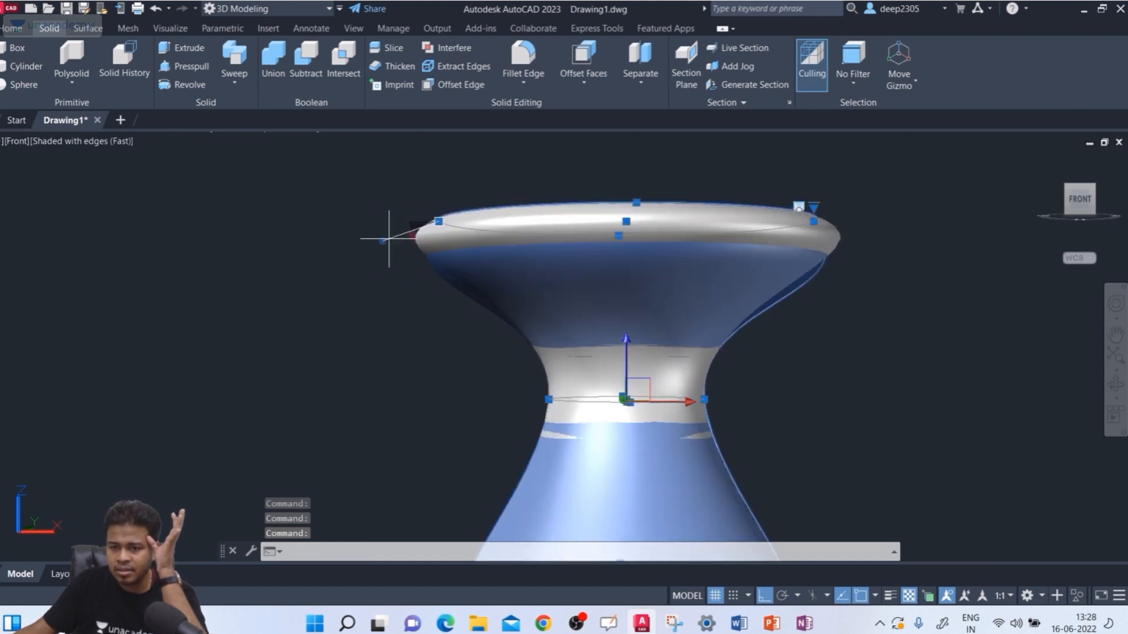
click(439, 284)
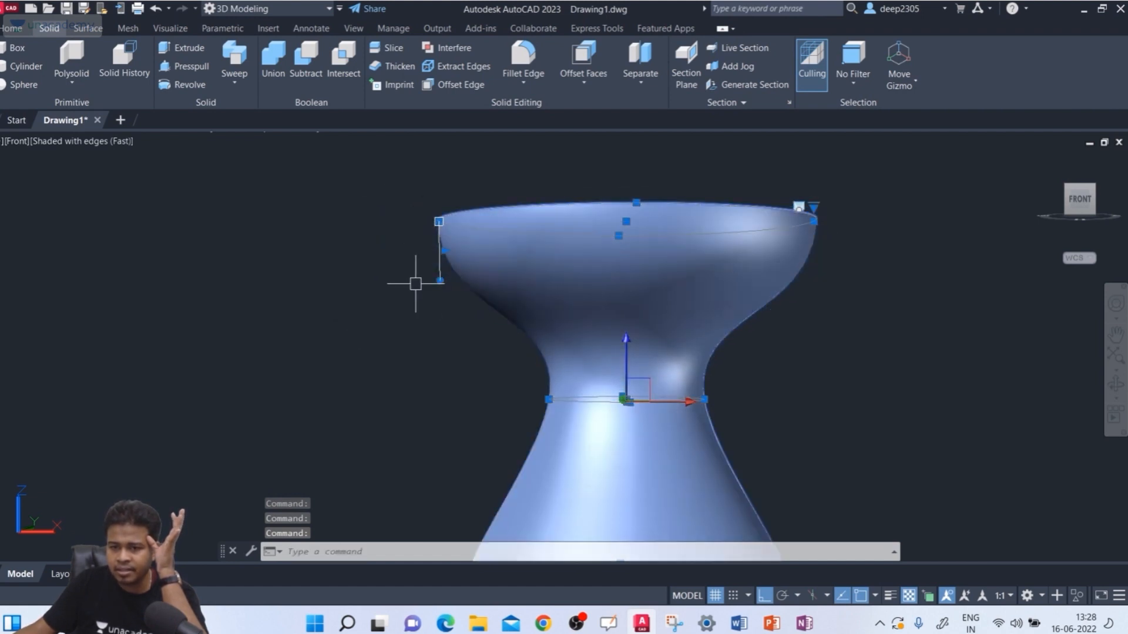
Rotate the top section's draft angle handle diagonally outward so the rim bulges beyond the top circle
click(442, 252)
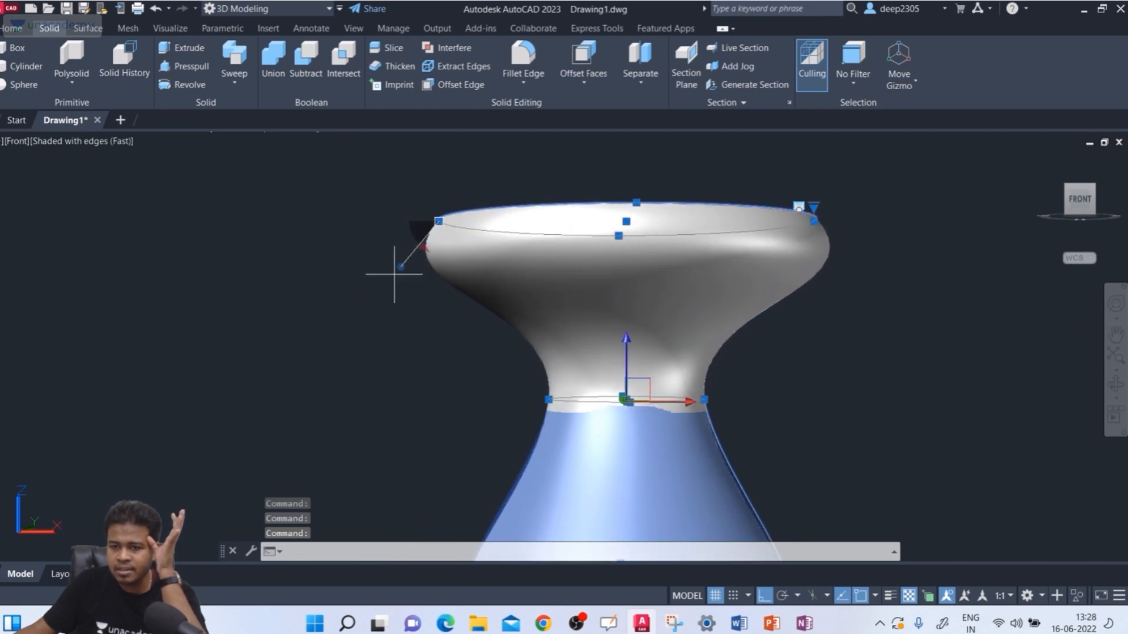
click(405, 258)
scroll(559, 348, up, 3)
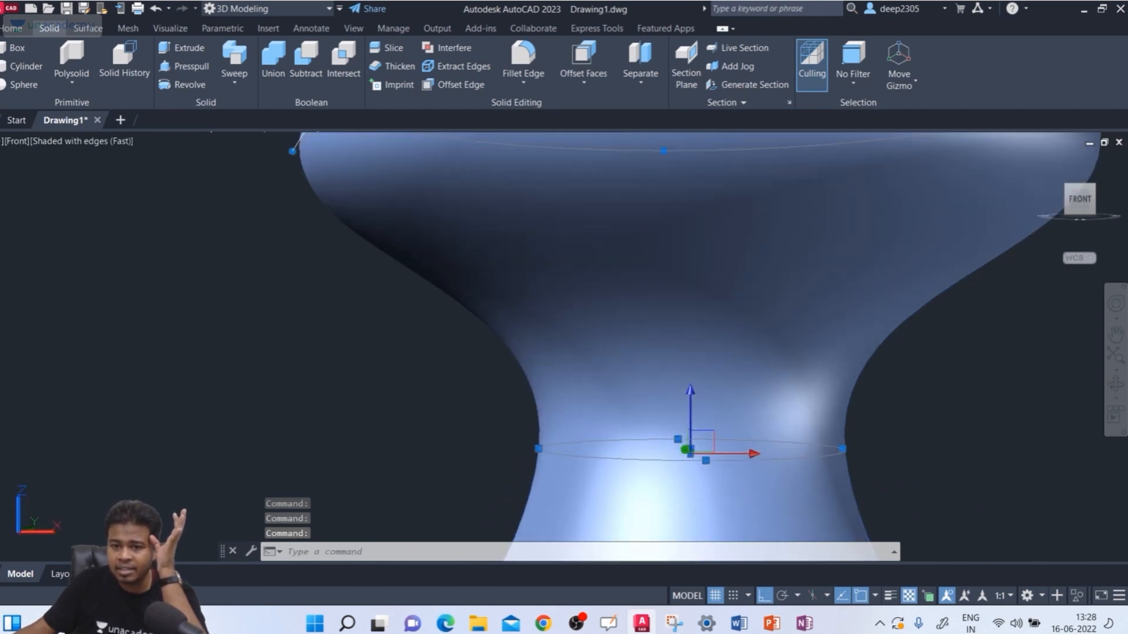
scroll(423, 222, down, 3)
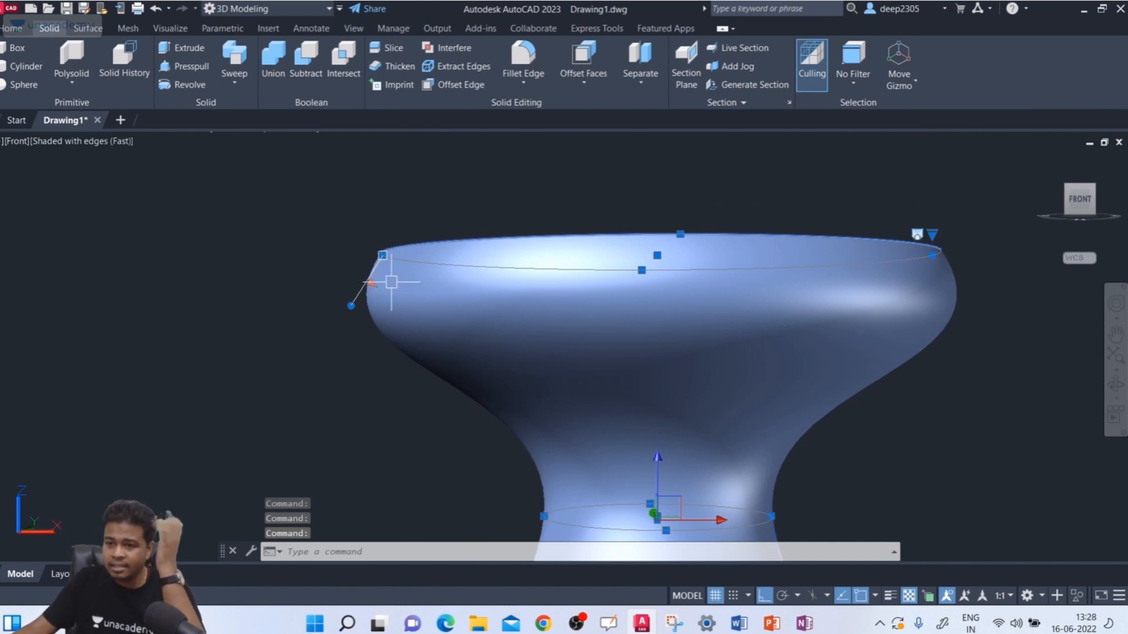
Switch the loft's surface option to Normal to all sections and view the whole solid from the front
click(932, 235)
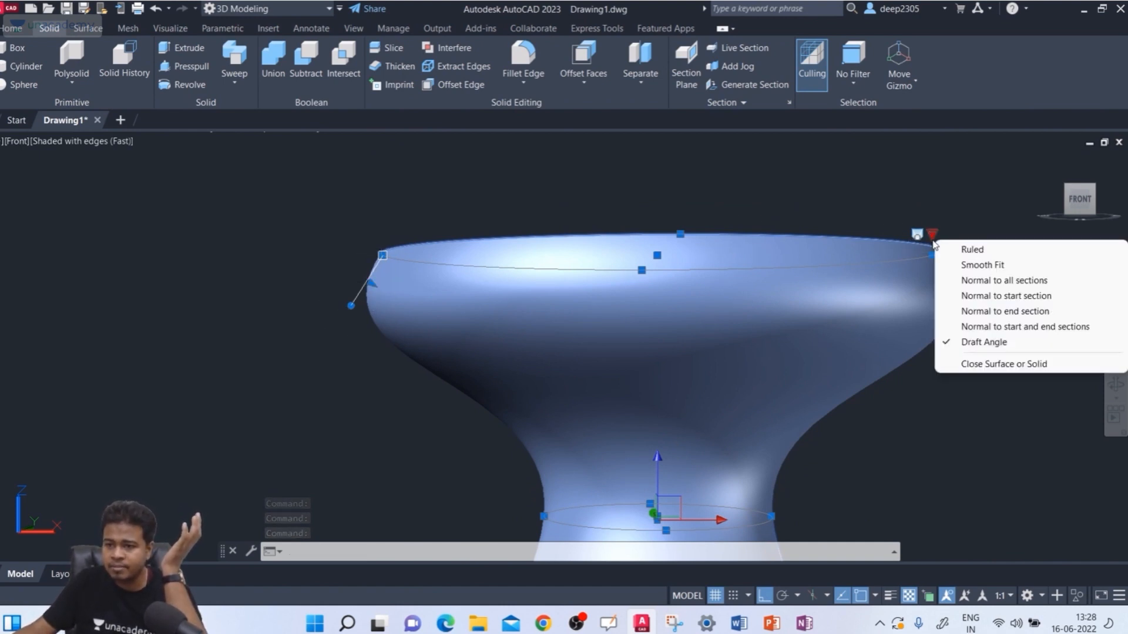
click(999, 280)
scroll(622, 227, down, 4)
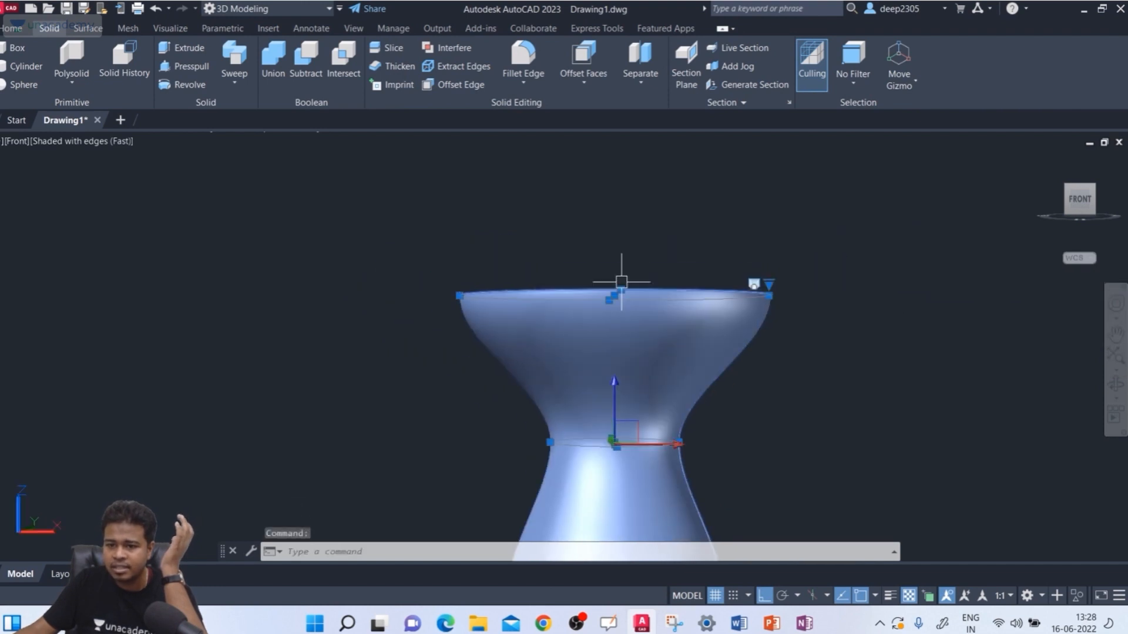
mouse_move(524, 323)
middle_down()
mouse_move(523, 255)
mouse_move(533, 329)
middle_up()
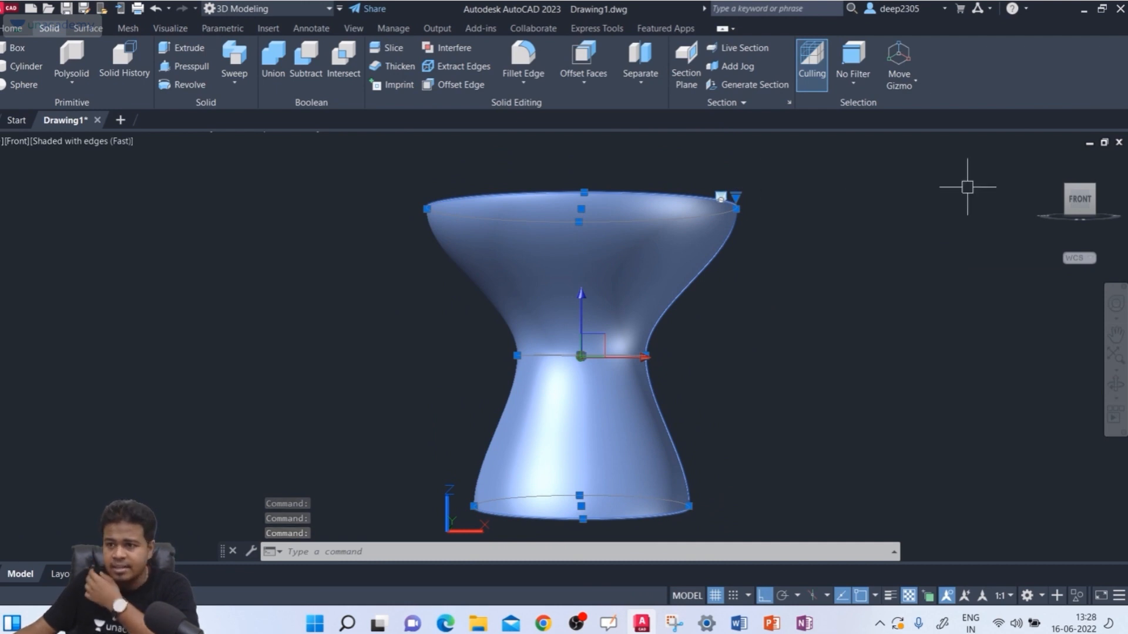
click(1084, 203)
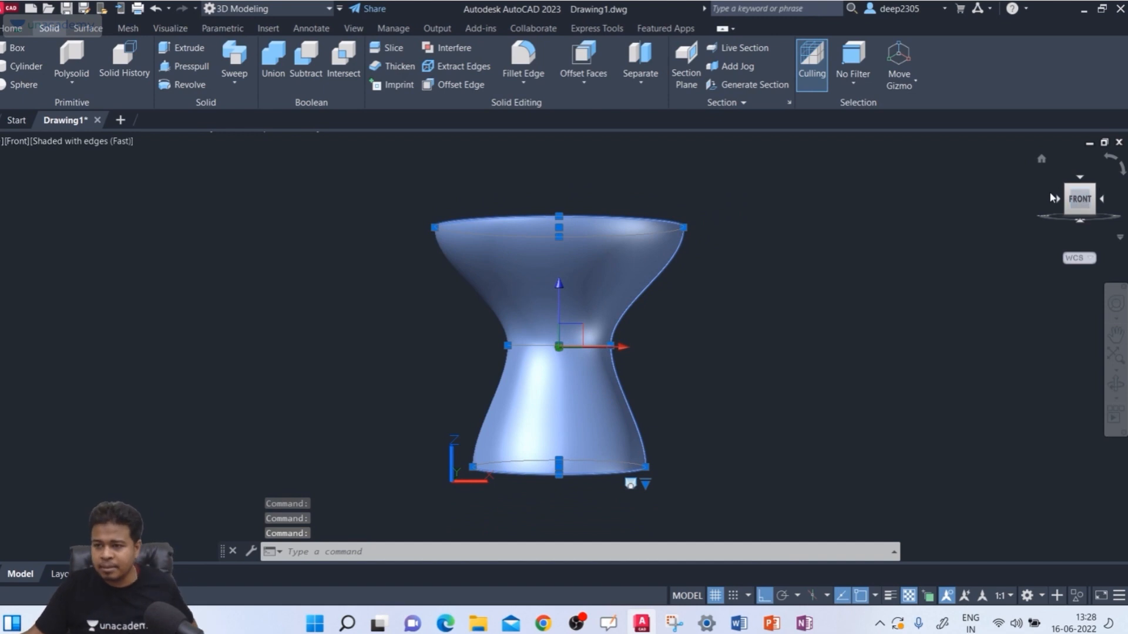
Set the loft's surface option back to Draft Angle and rotate the top section's draft angle inward to nearly horizontal, flaring the rim
click(644, 485)
click(699, 456)
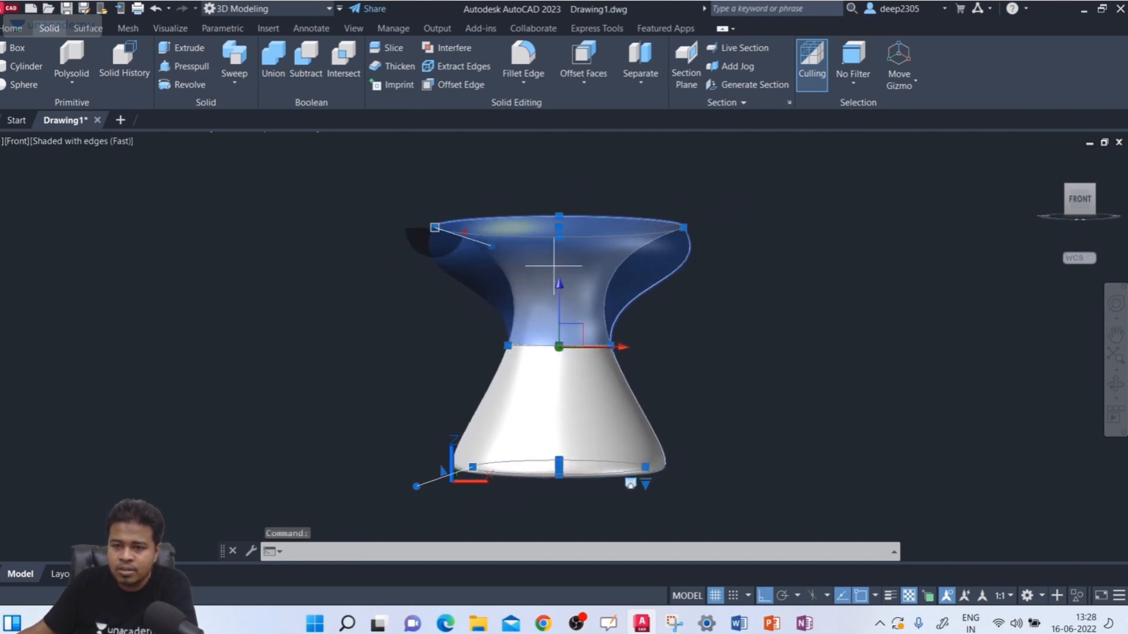
click(570, 228)
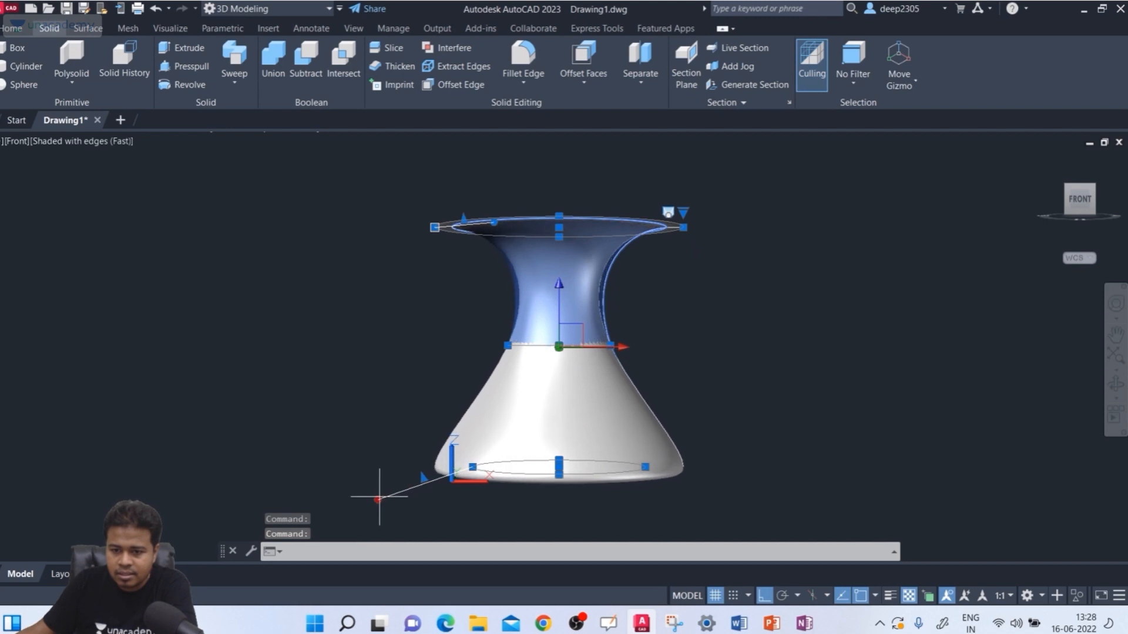
Rotate the base section's draft angle upward until its handle leans slightly outward, giving the loft a rounded vase body, and deselect it
click(416, 486)
click(417, 486)
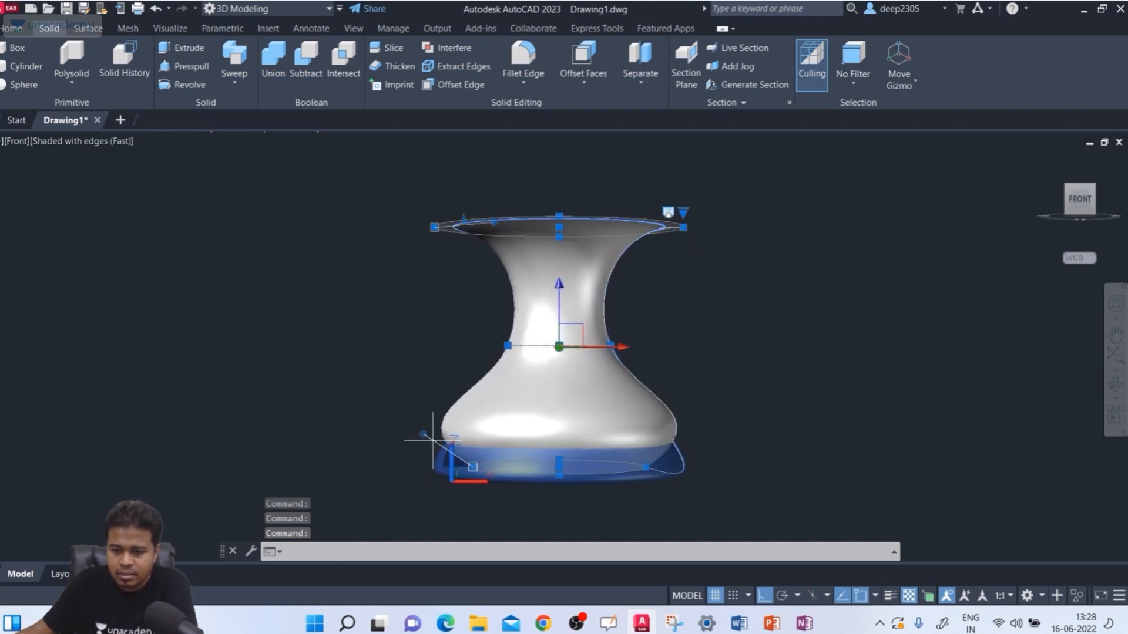
click(442, 390)
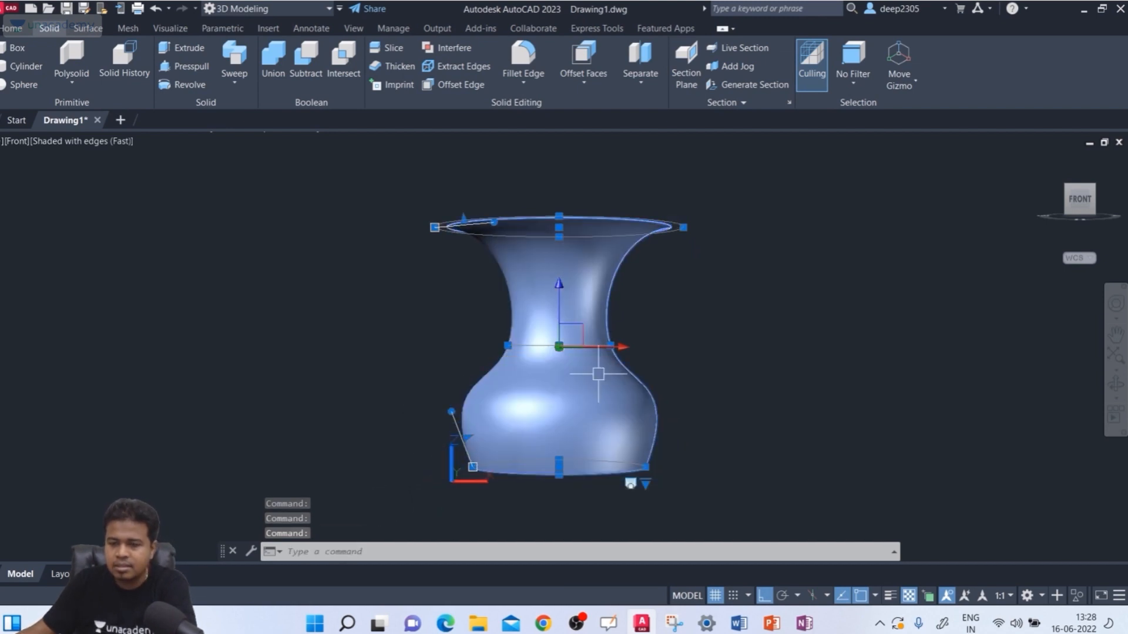
key(Escape)
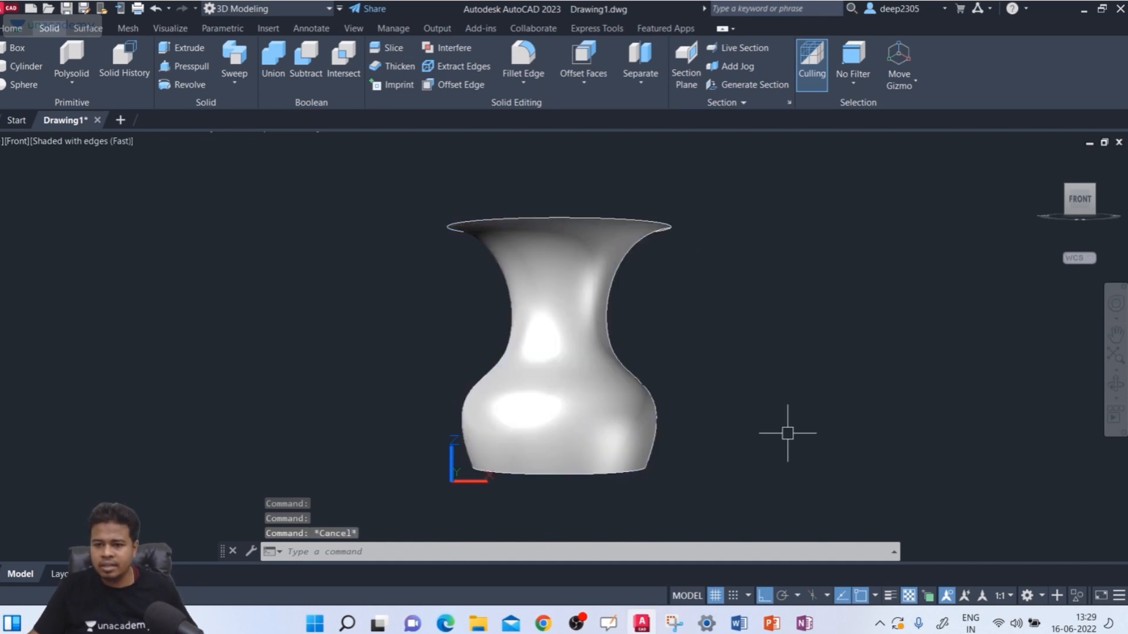
Select the vase-shaped loft in an angled 3D view from above
shift+middle_drag(788, 433, 546, 396)
scroll(540, 342, down, 2)
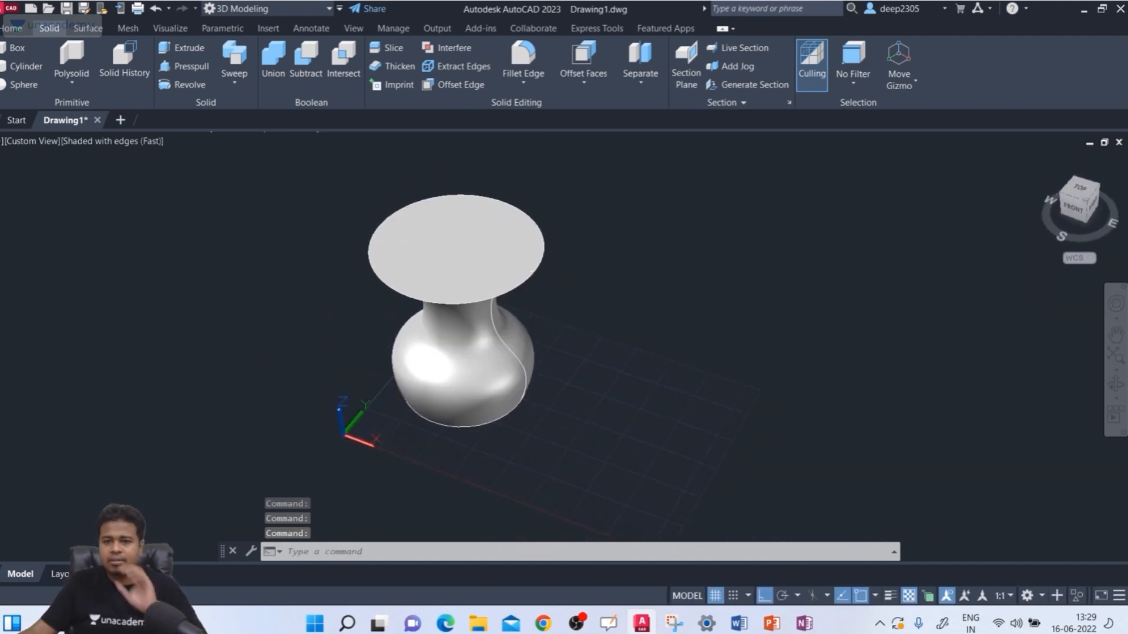
click(456, 367)
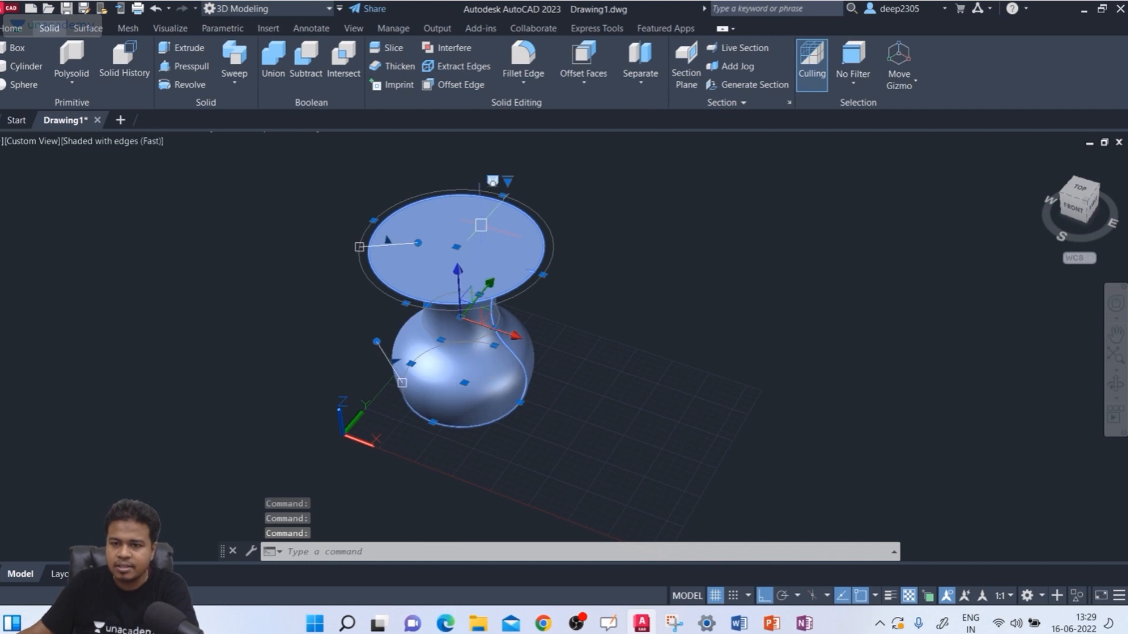